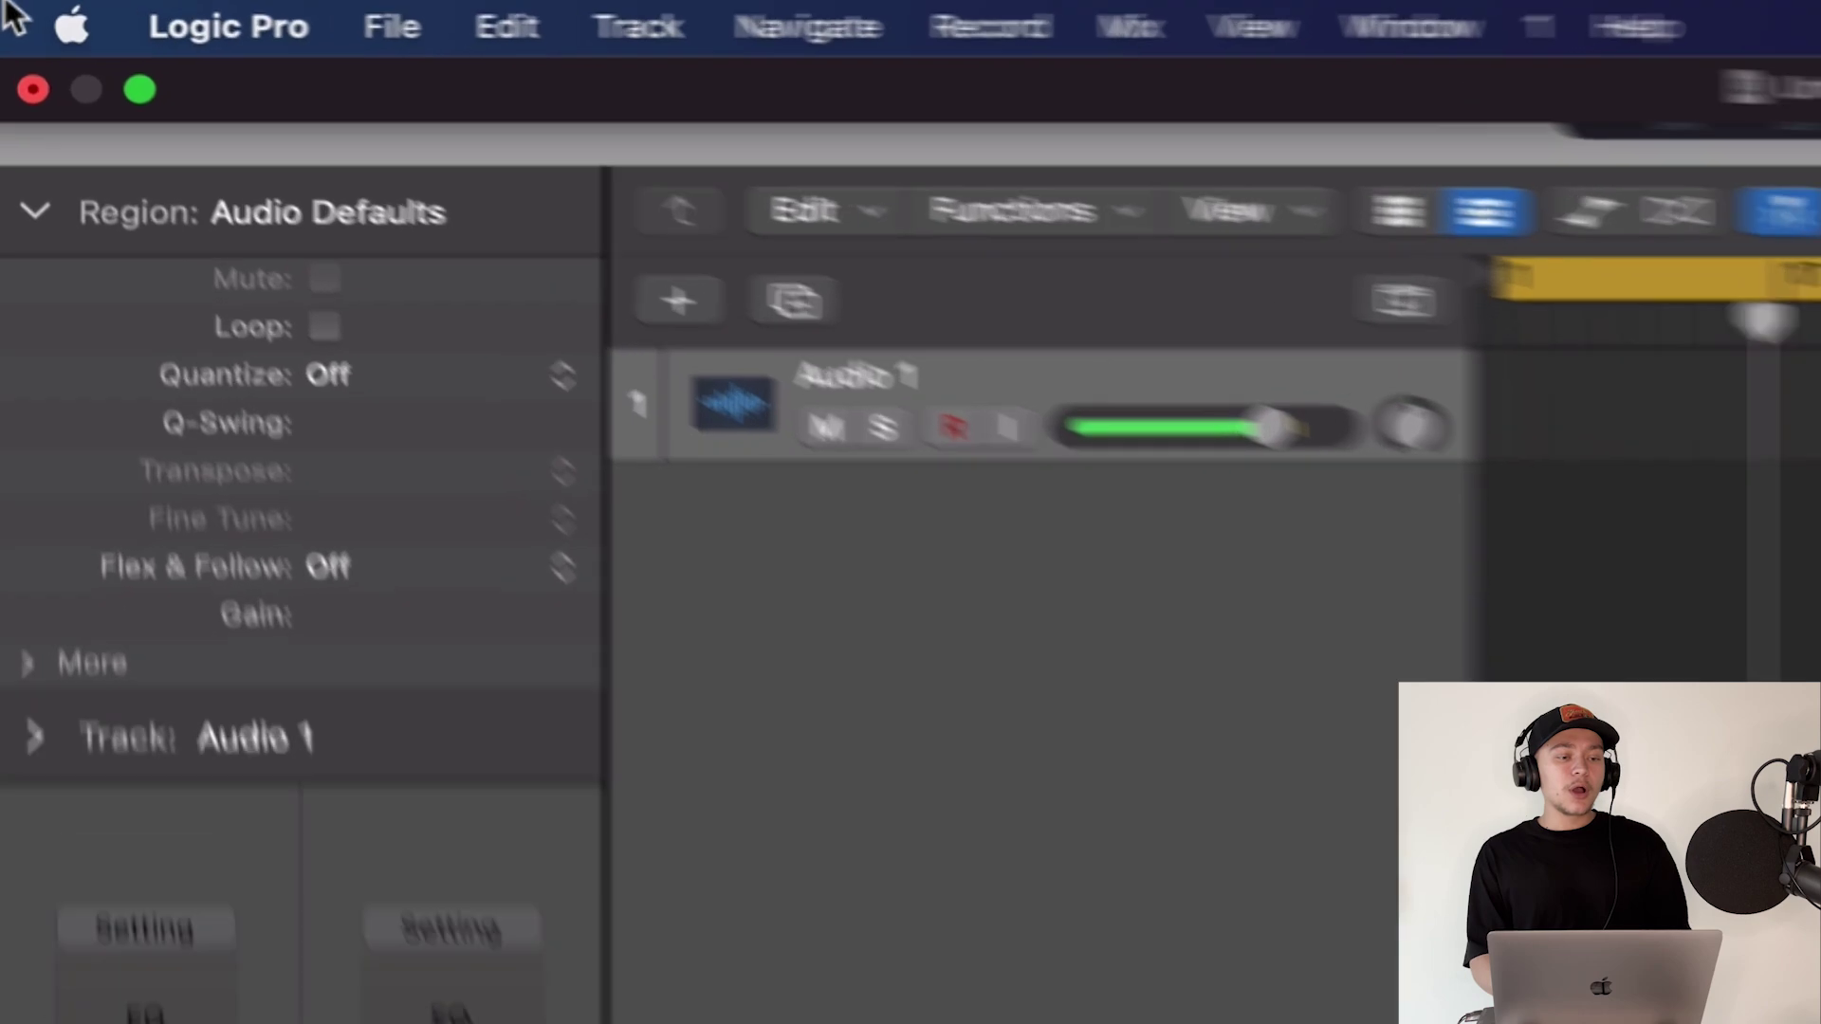
- Open the recording preferences and choose WAVE (BWF) as the recording file type
{"action": "left_click", "coordinate": [95, 15]}
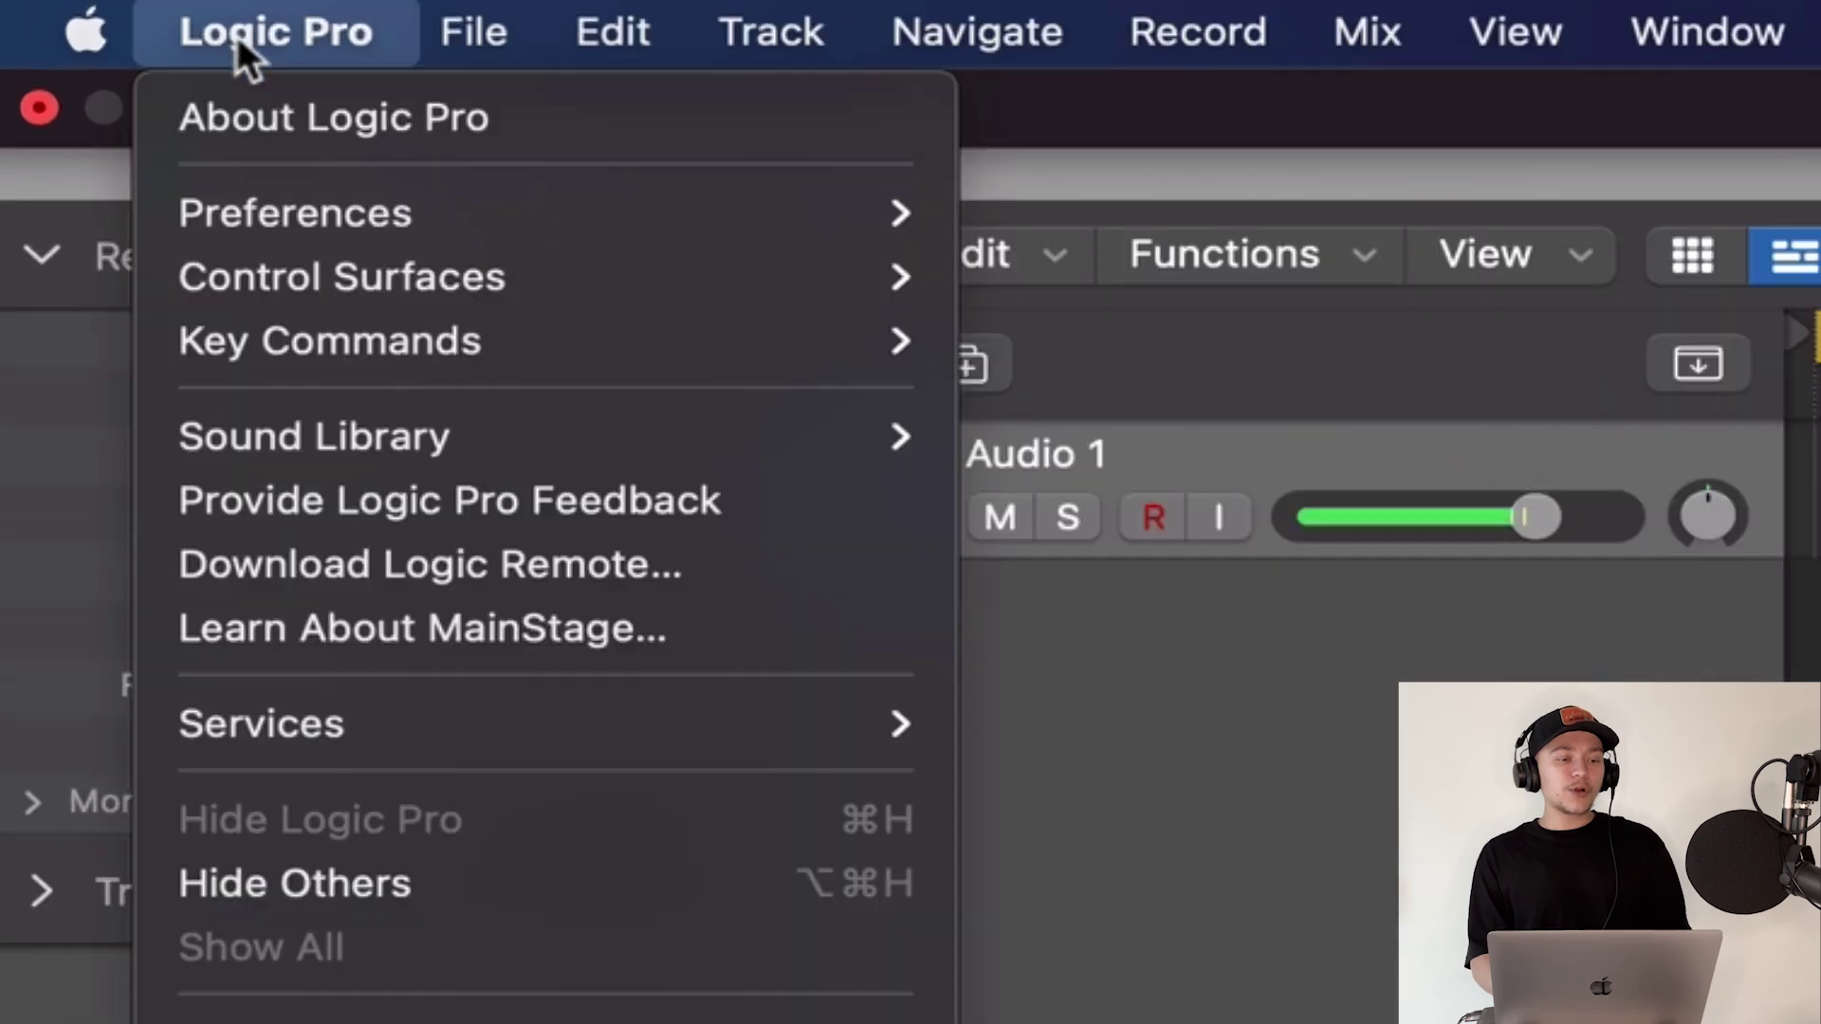
{"action": "mouse_move", "coordinate": [135, 81]}
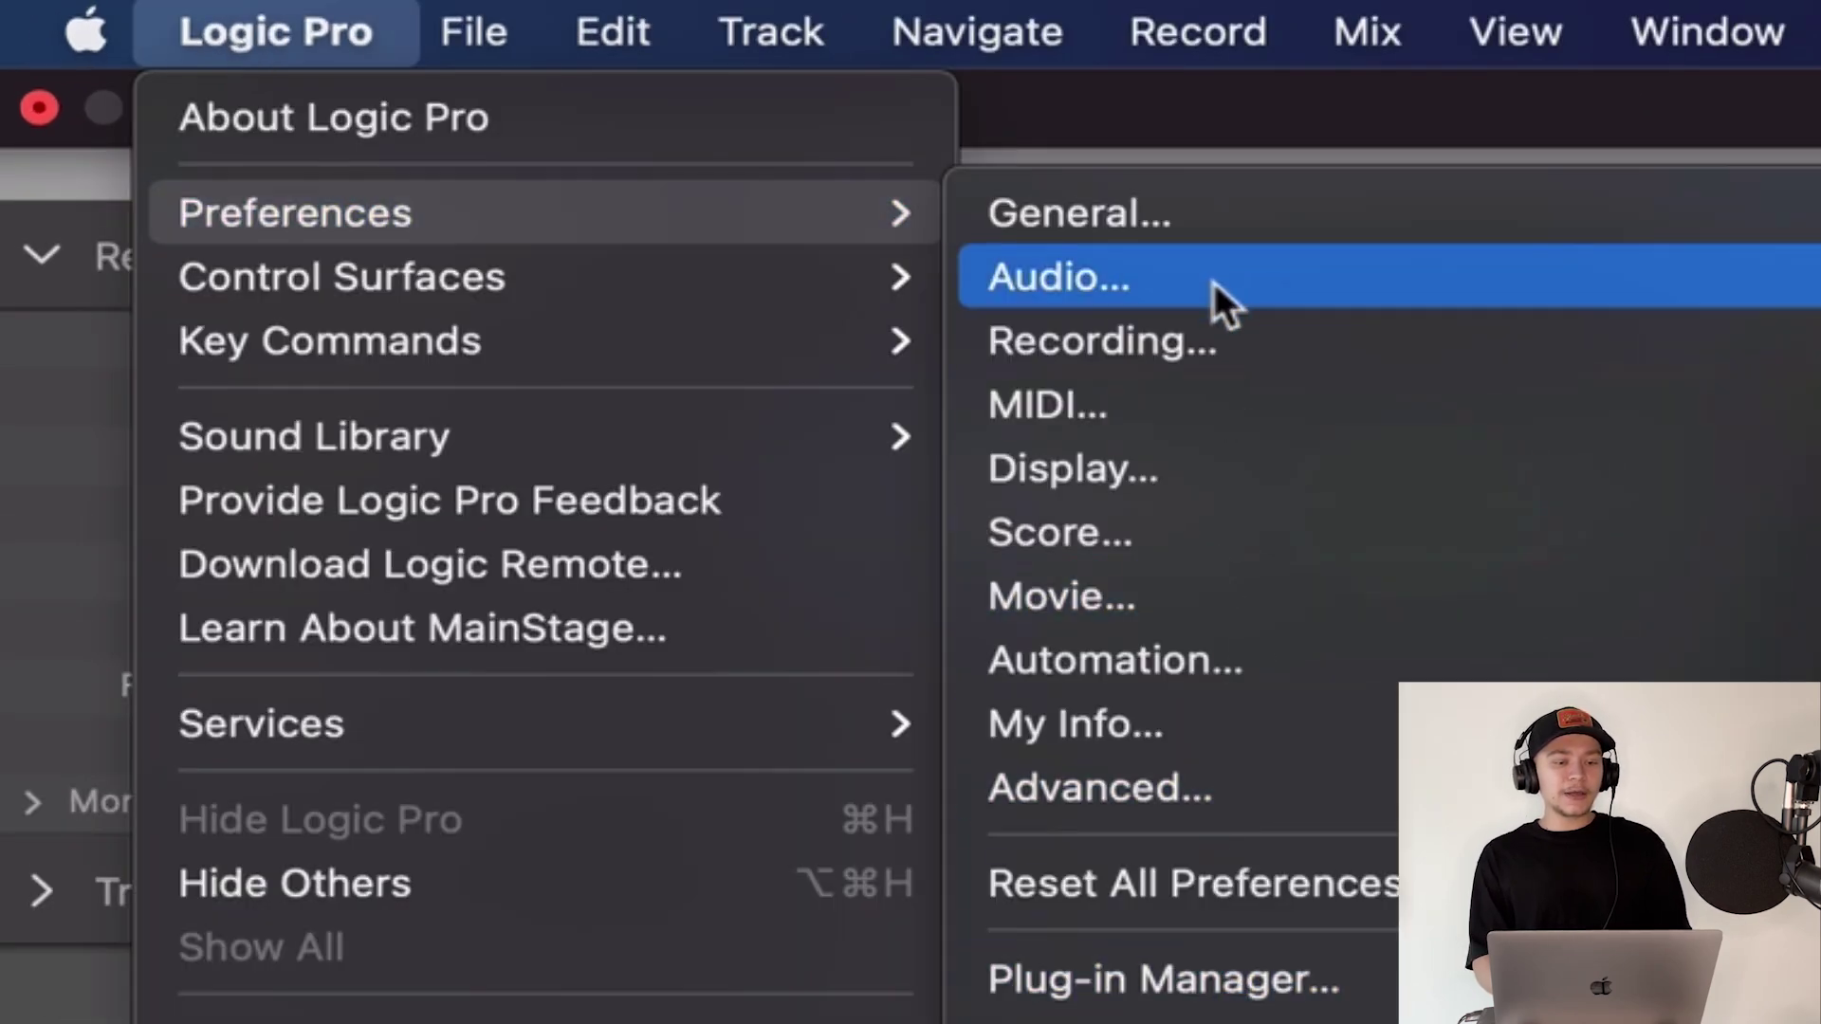
{"action": "left_click", "coordinate": [1239, 229]}
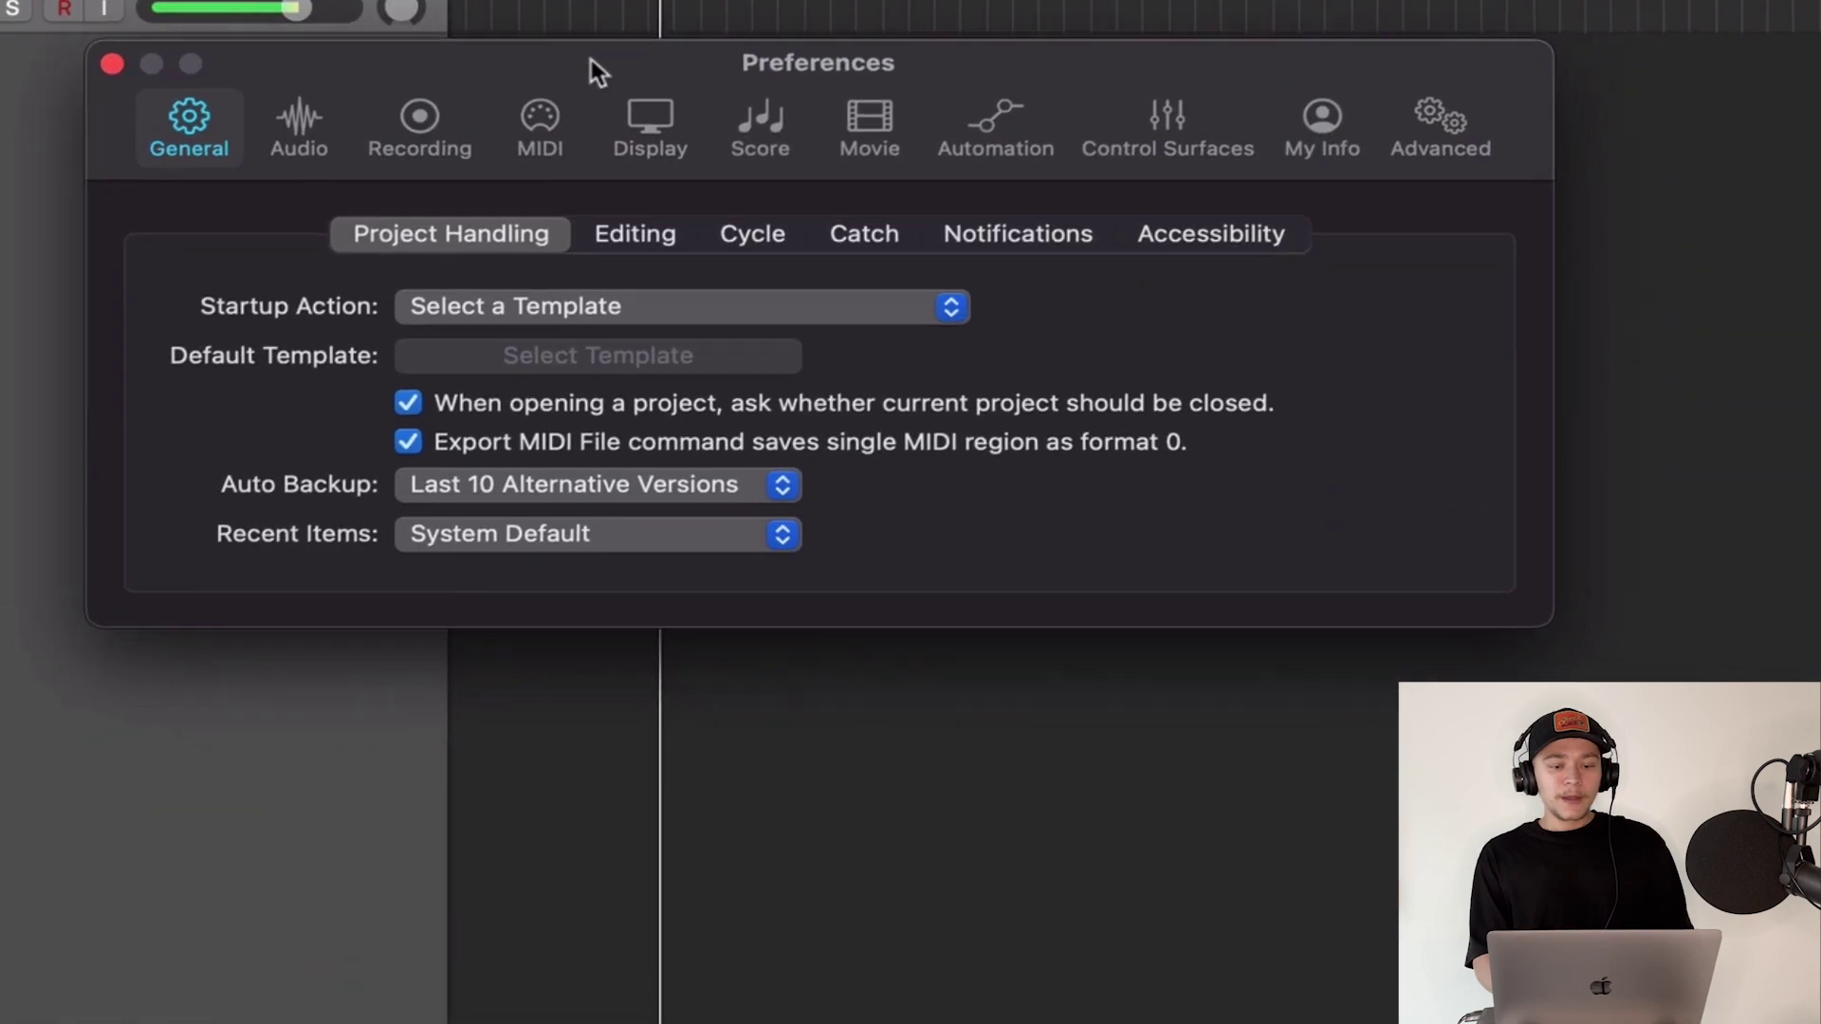
{"action": "left_click", "coordinate": [219, 99]}
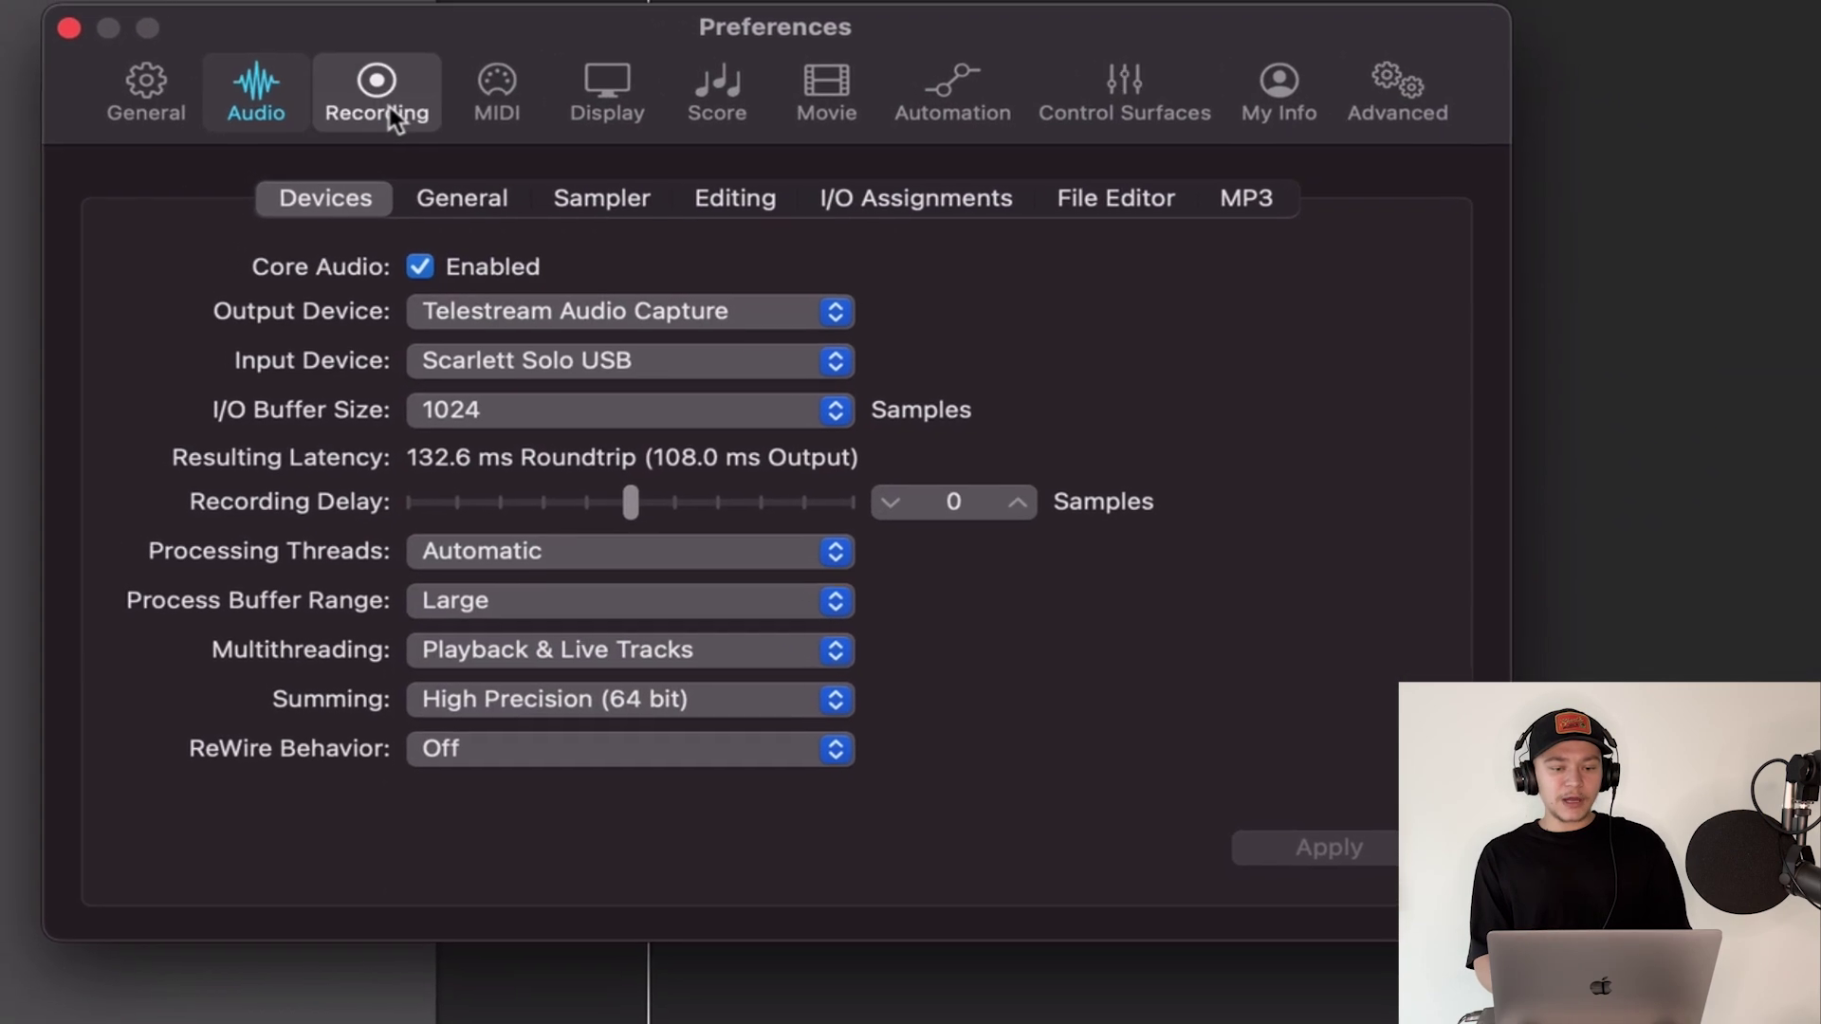
{"action": "left_click", "coordinate": [388, 106]}
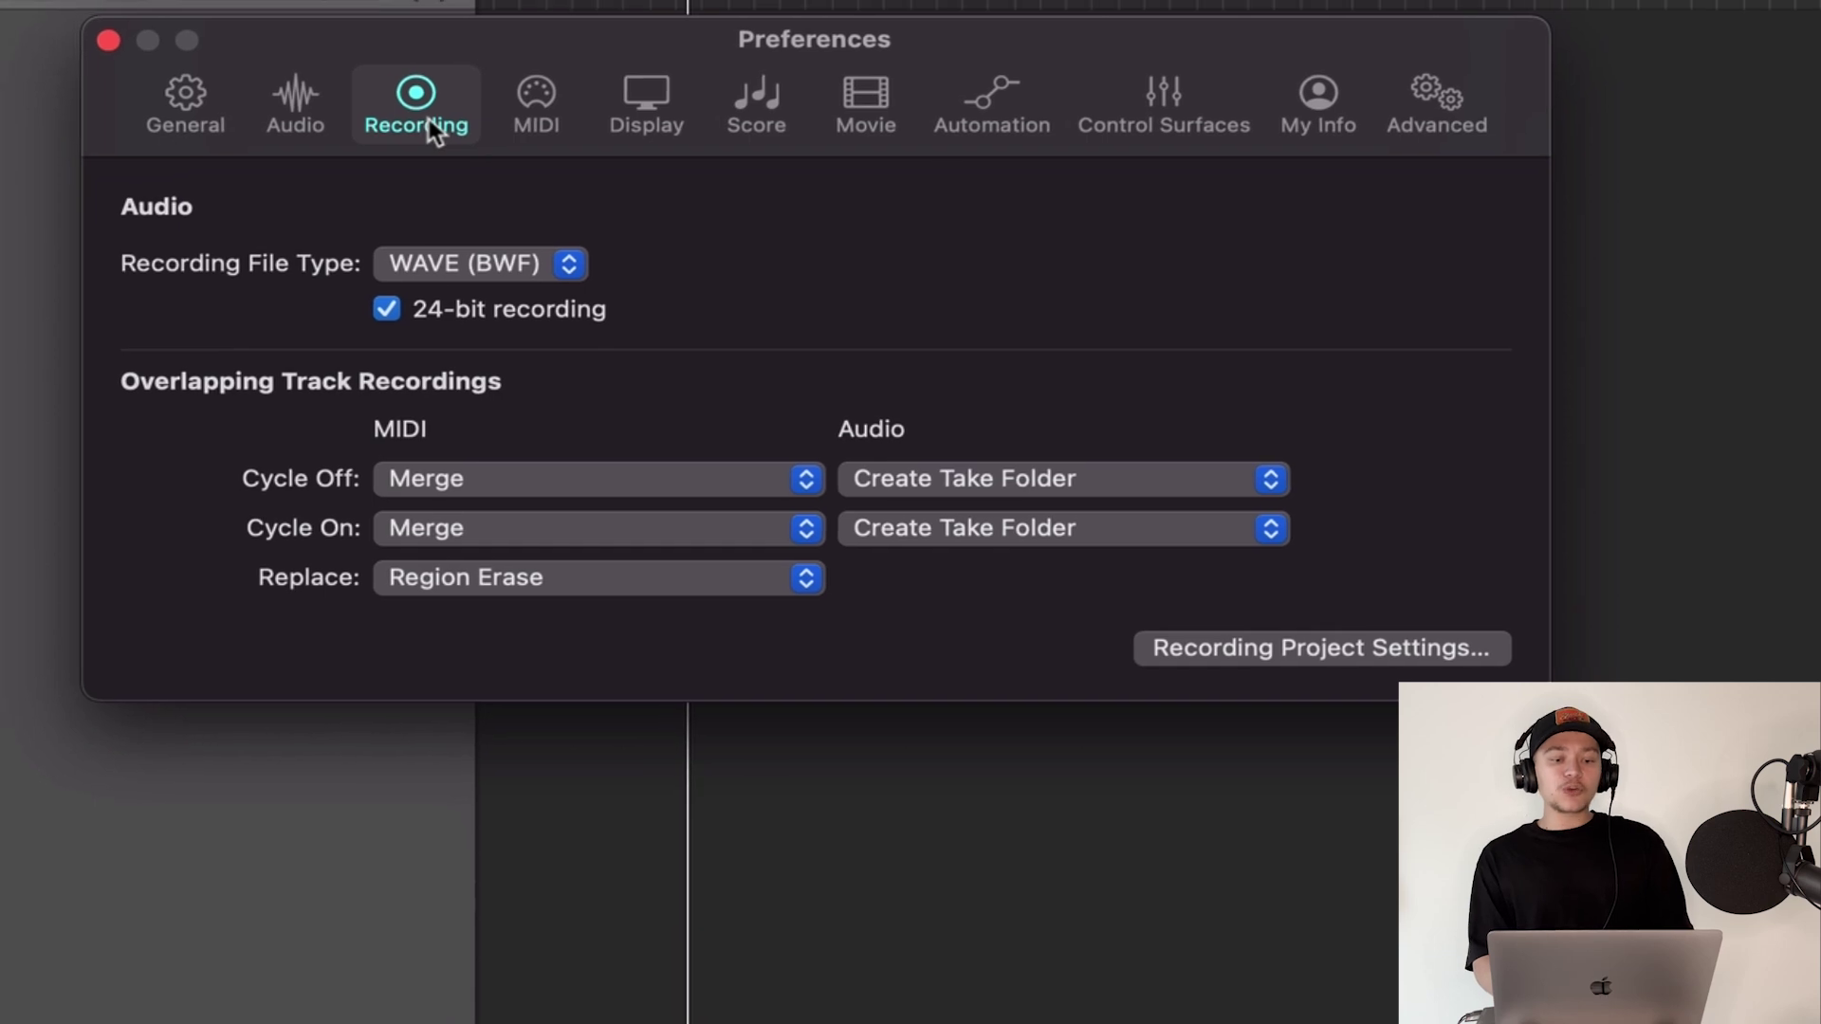
{"action": "left_click", "coordinate": [479, 265]}
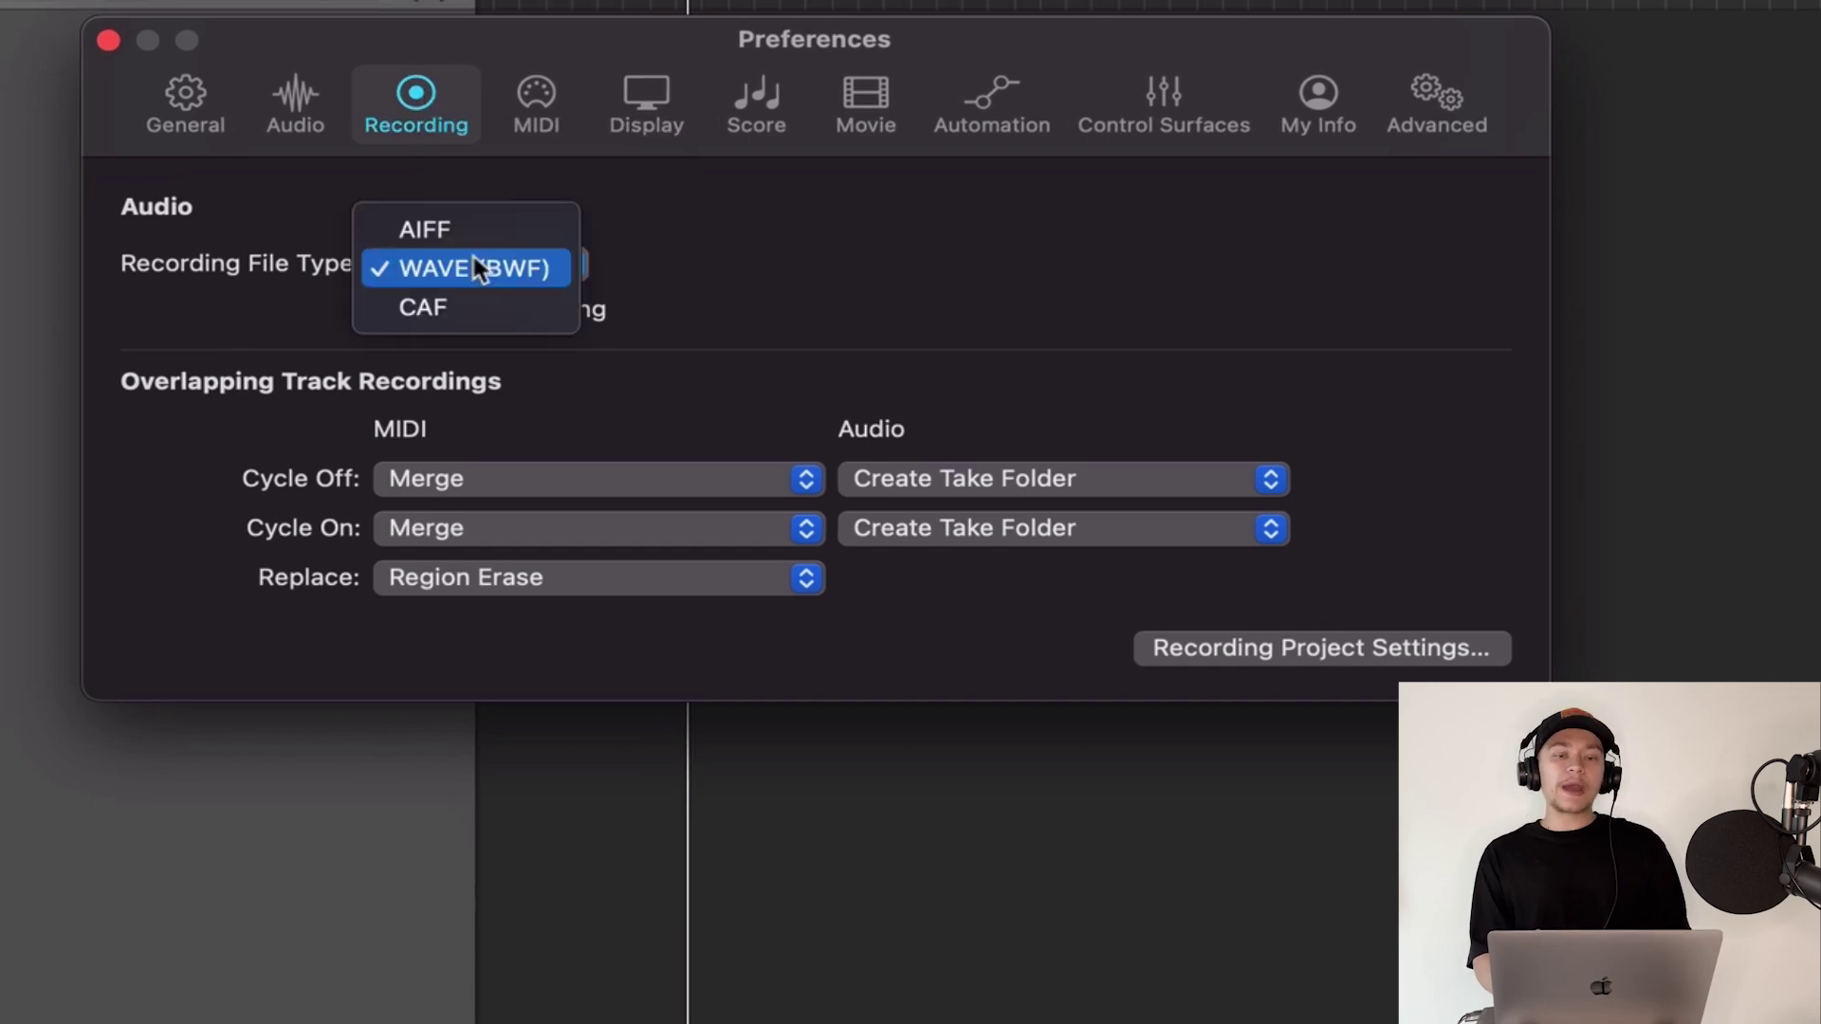
{"action": "left_click", "coordinate": [474, 266]}
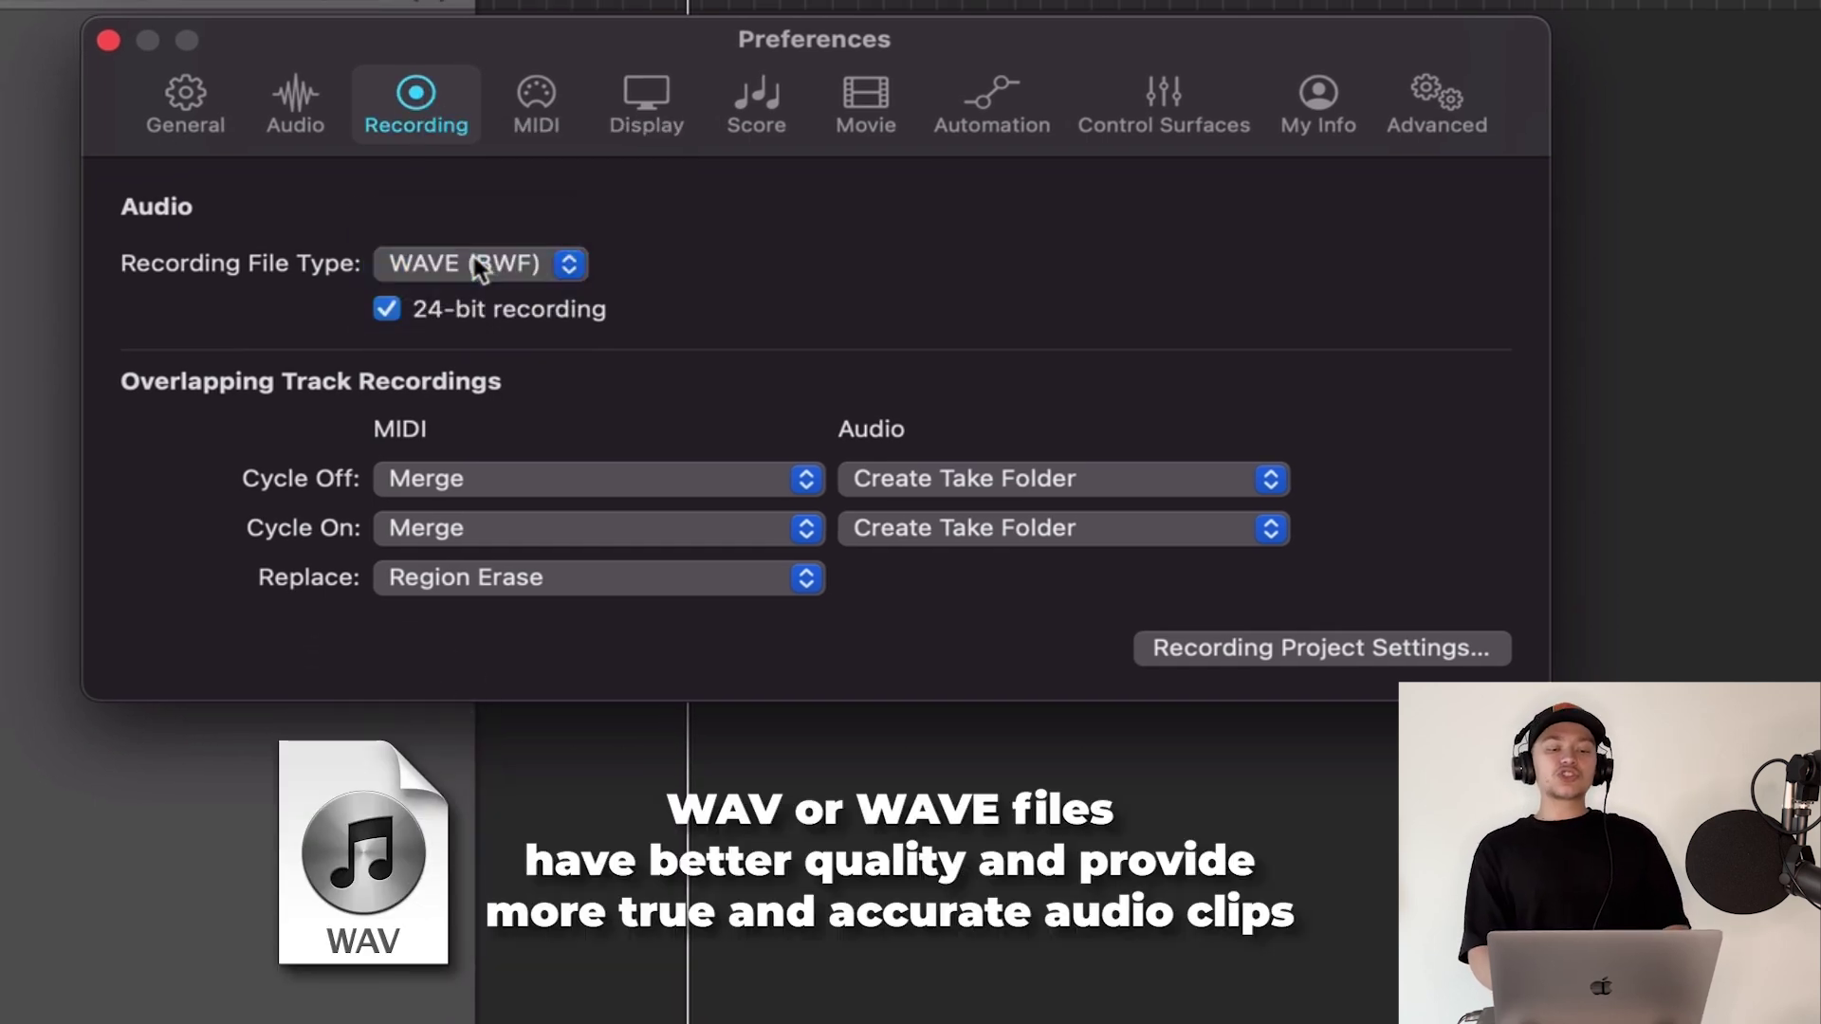
{"action": "left_click", "coordinate": [474, 265]}
{"action": "left_click", "coordinate": [474, 265]}
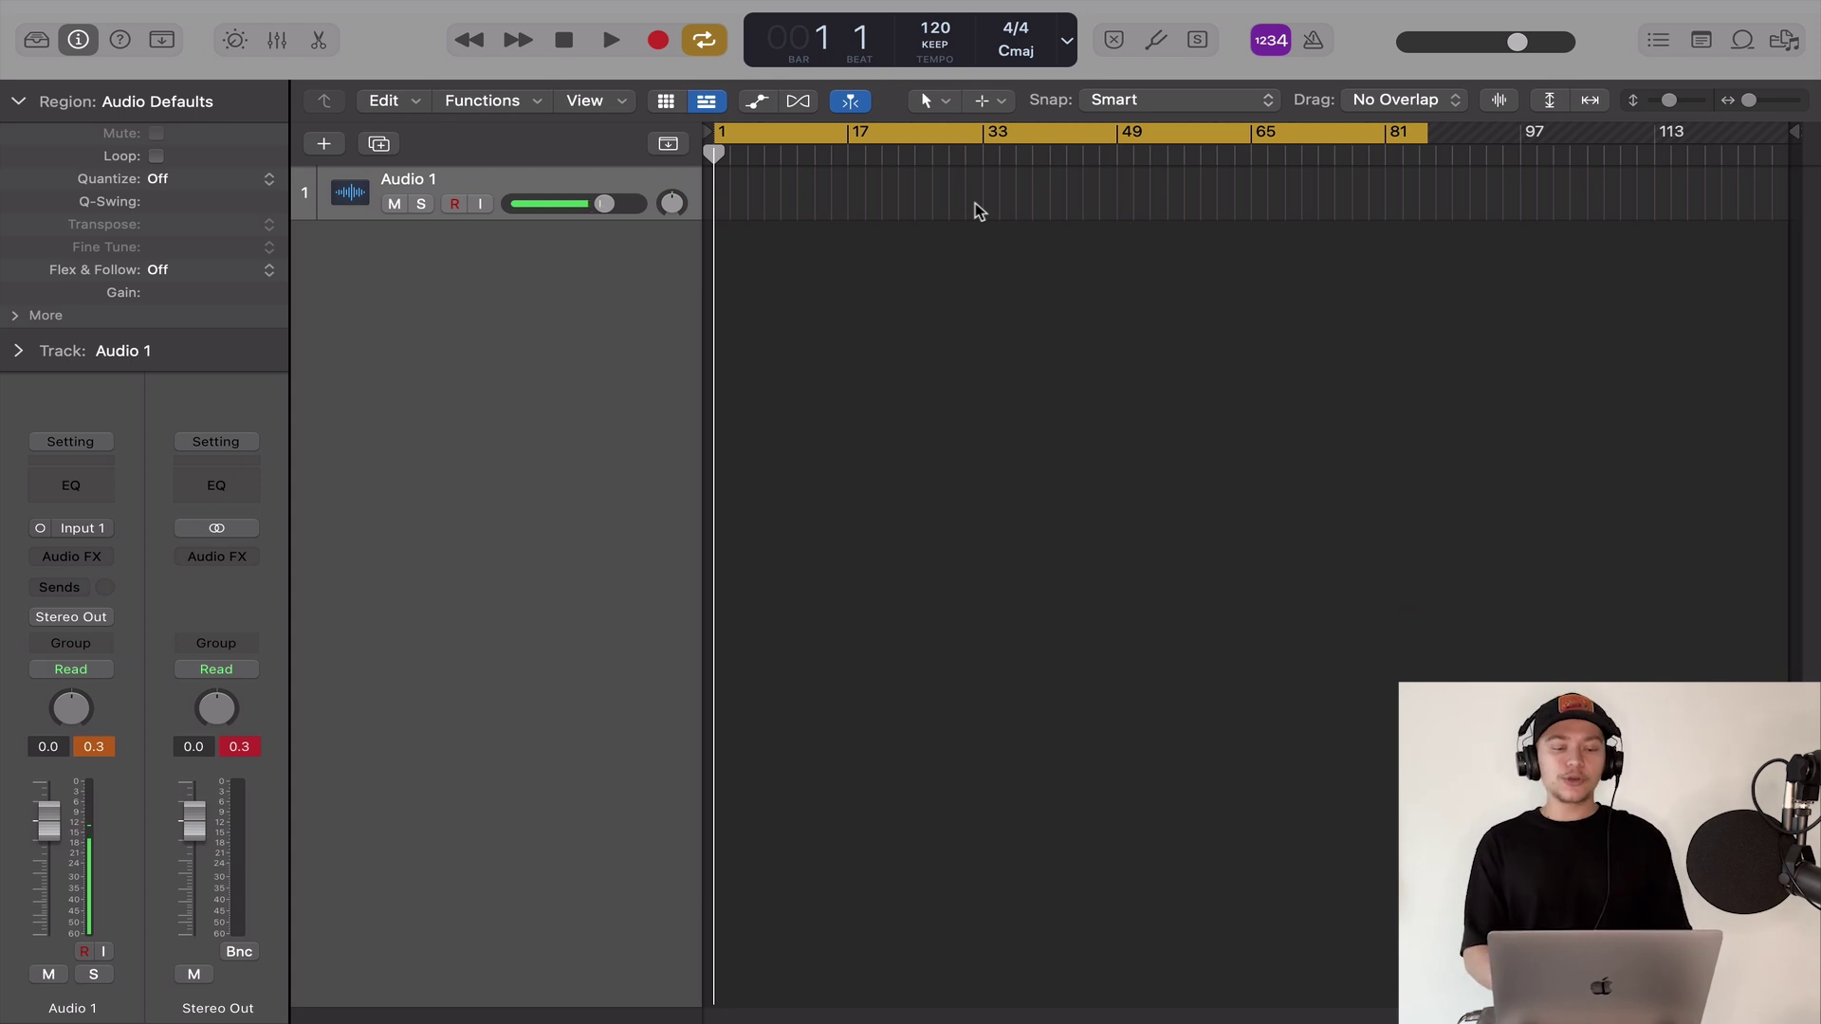
{"action": "key", "text": "super+Right"}
{"action": "key", "text": "super+Right"}
{"action": "key", "text": "super+Right"}
{"action": "key", "text": "super+Right"}
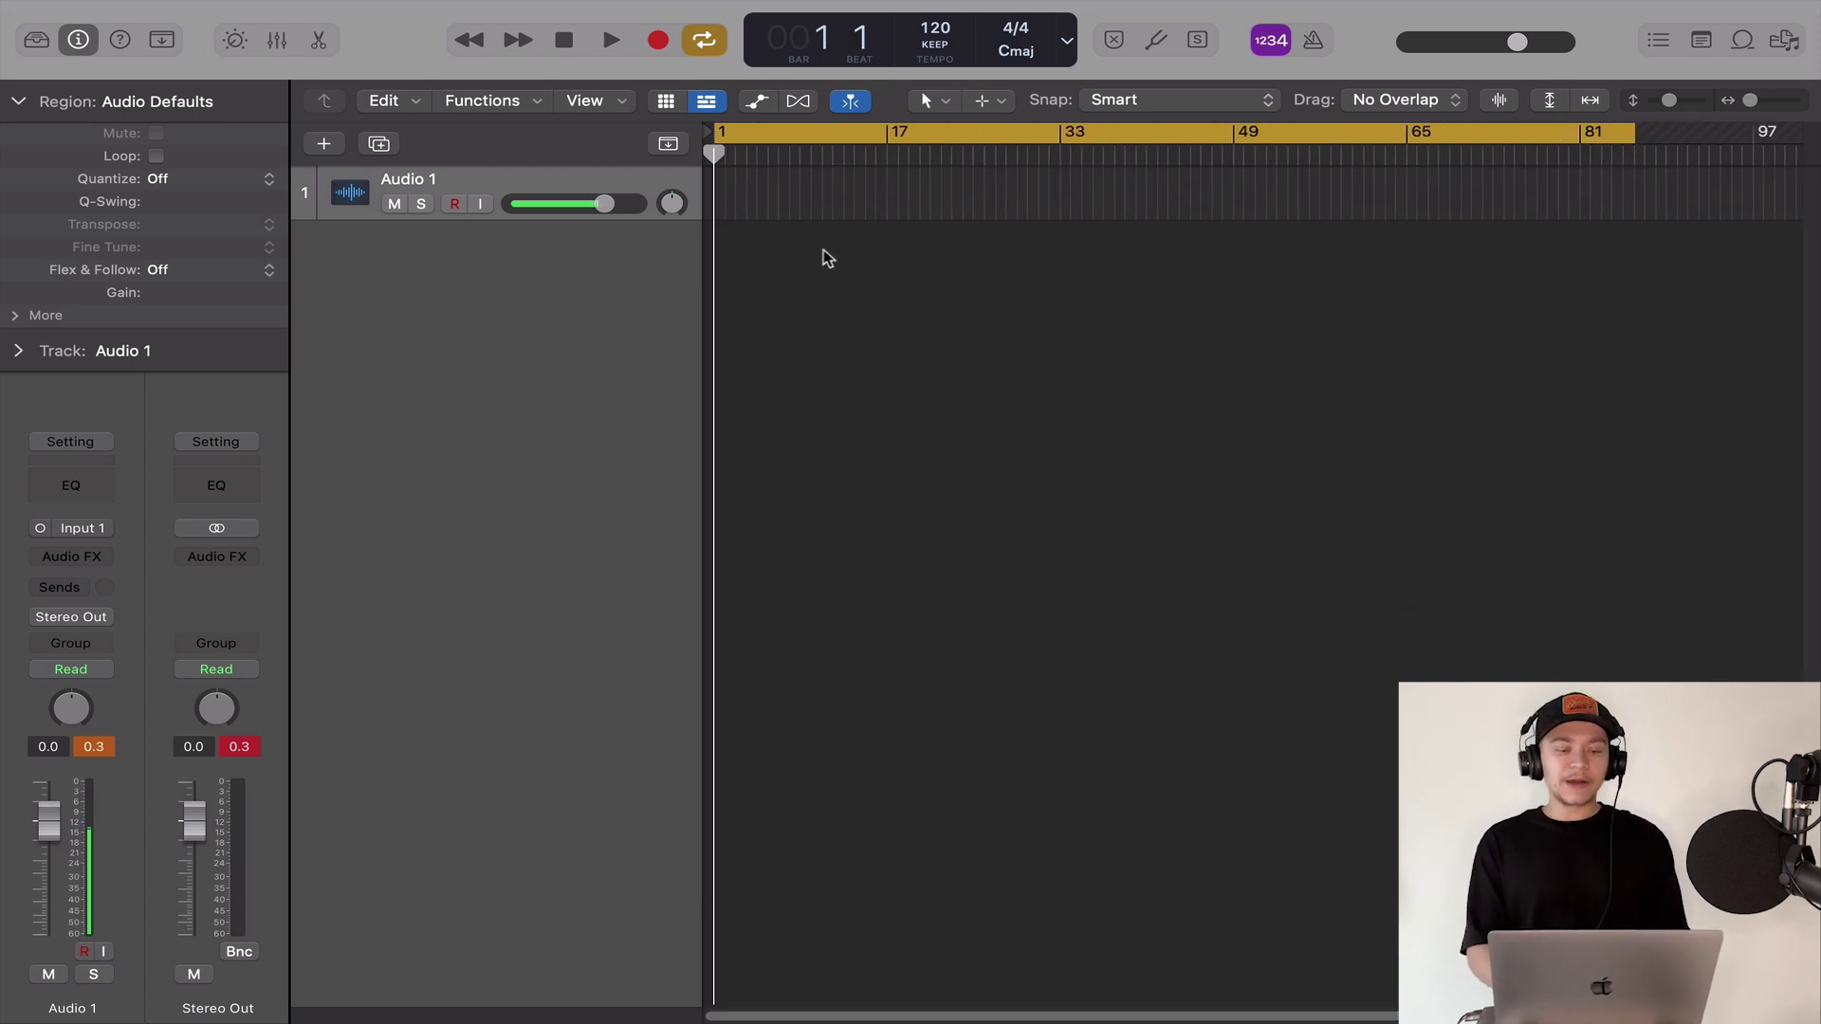
{"action": "key", "text": "super+Left"}
{"action": "key", "text": "super+Left"}
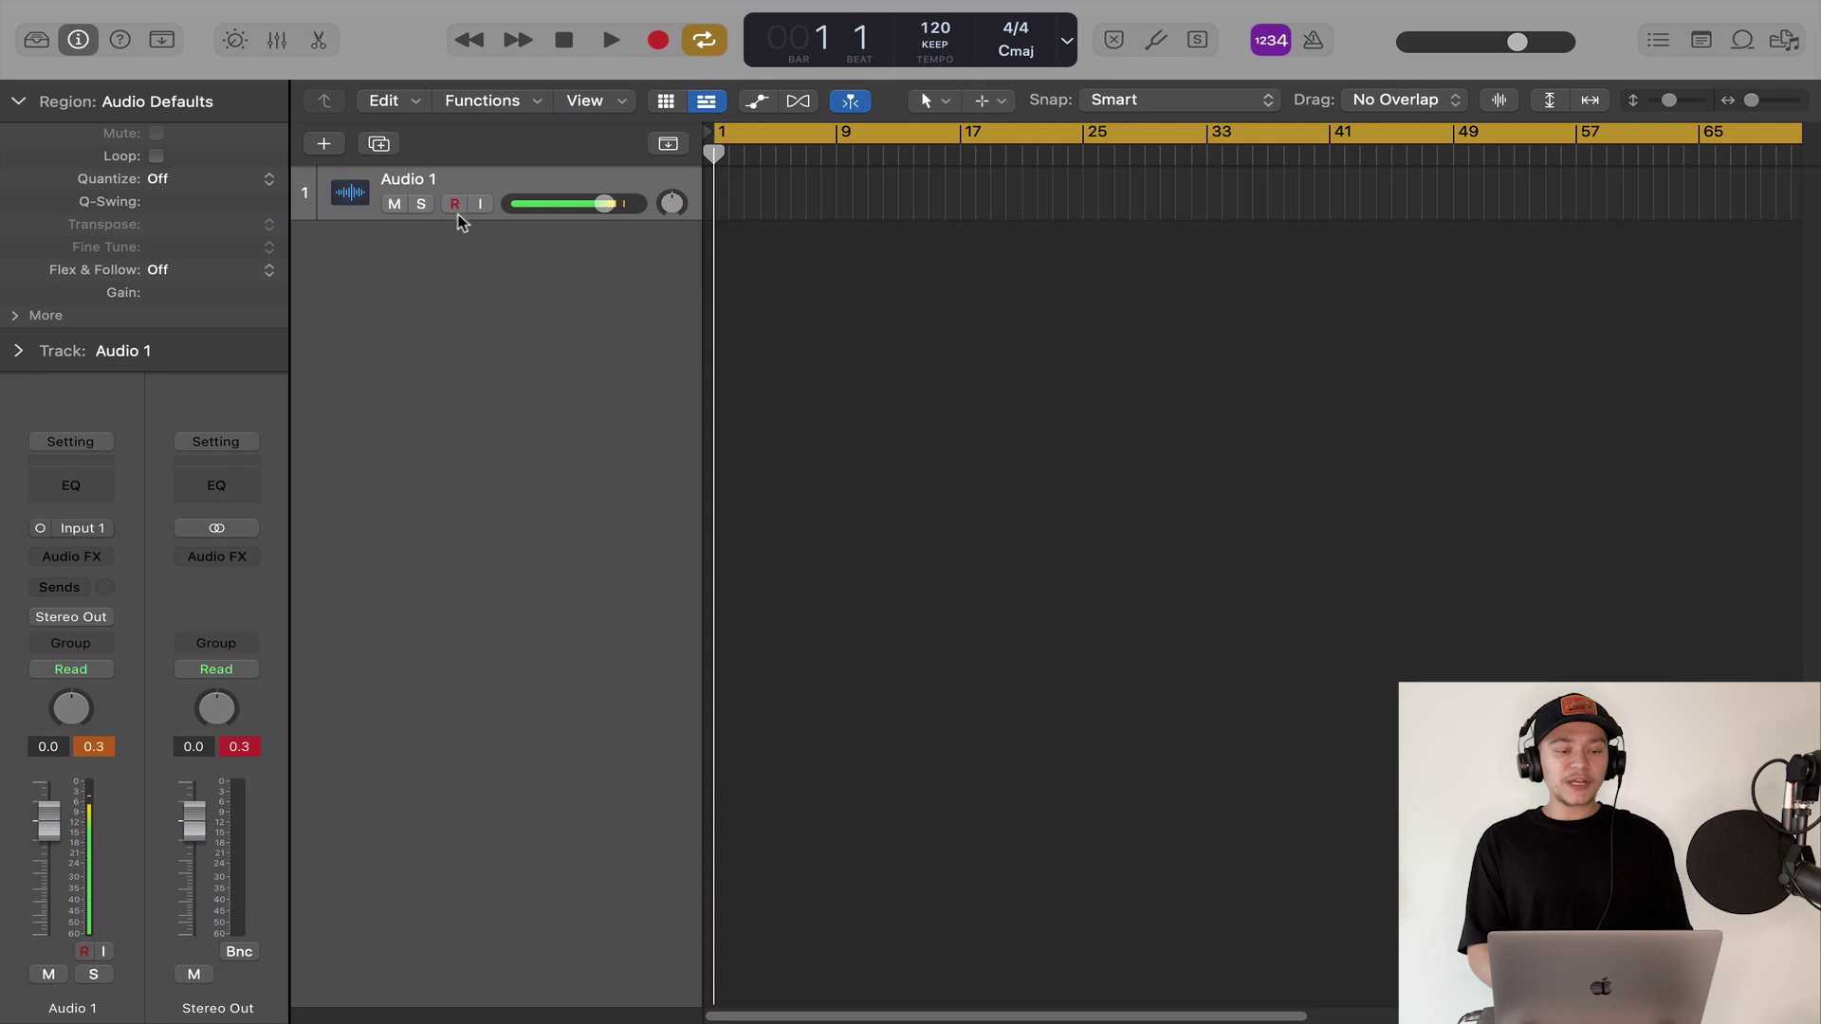
- Switch input monitoring on and back off for Audio 1, and arm the track for recording
{"action": "left_click", "coordinate": [482, 205]}
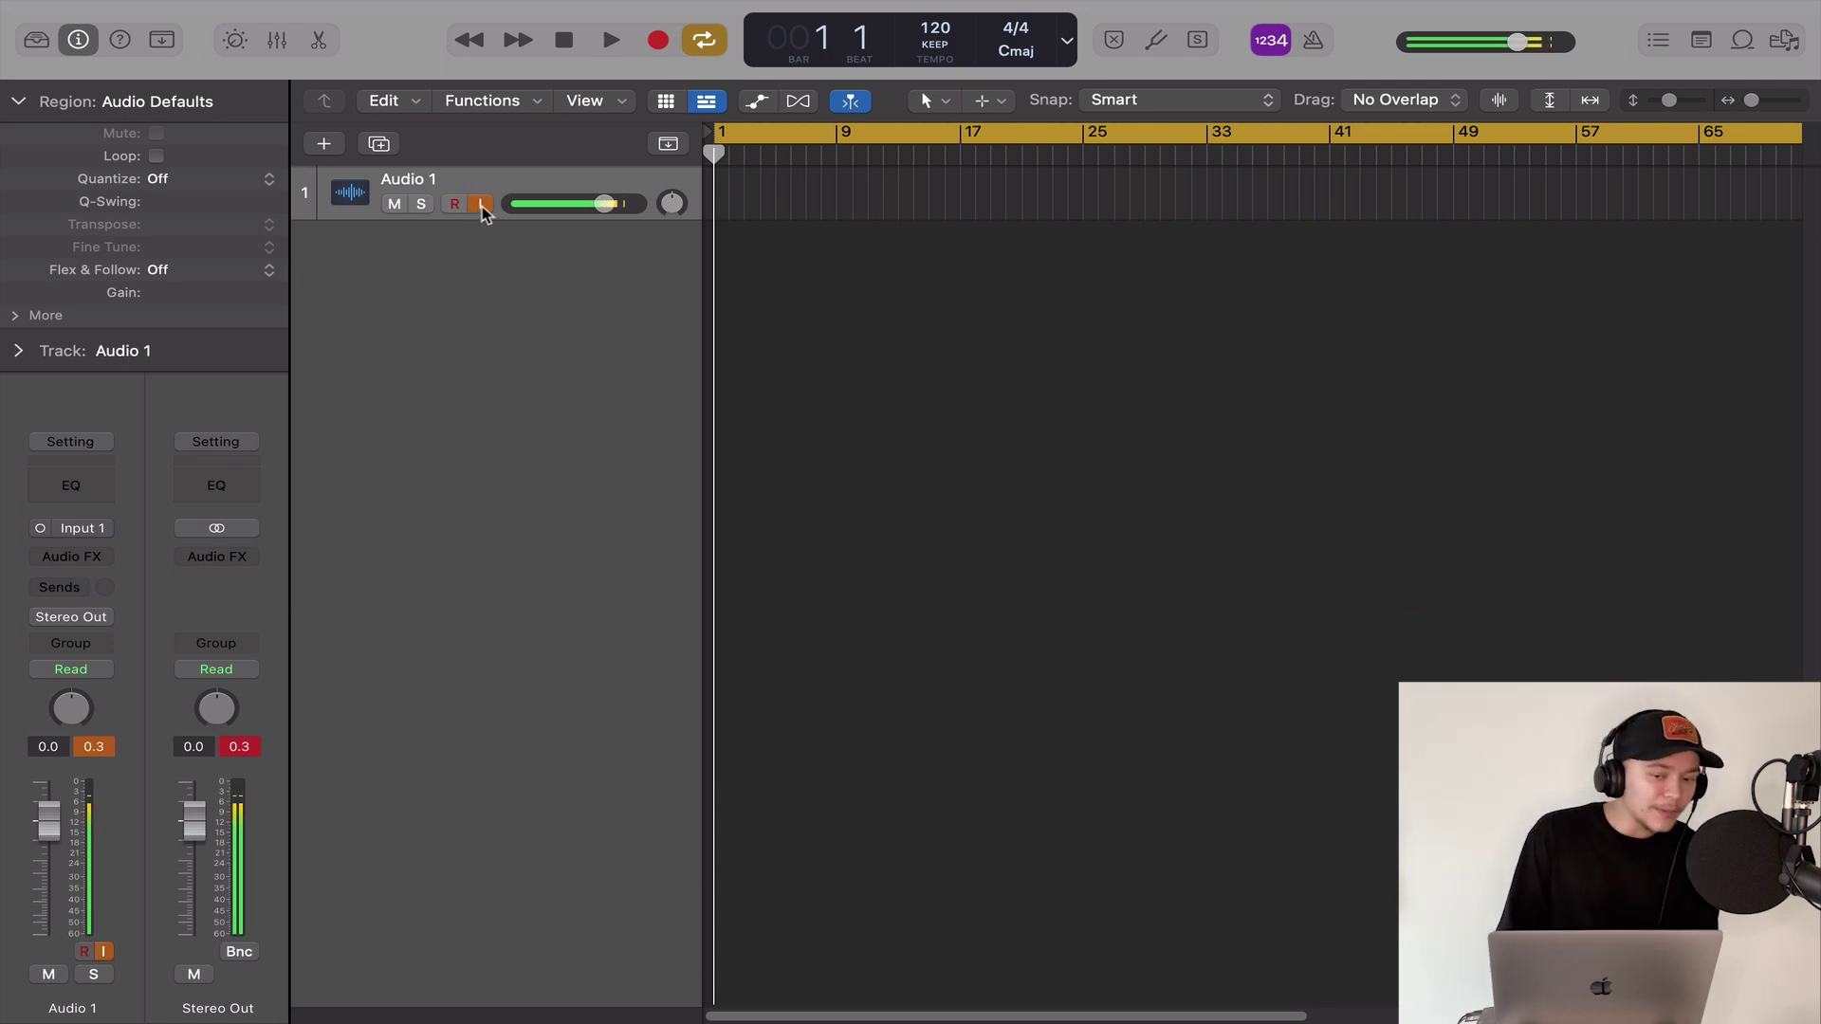
{"action": "left_click", "coordinate": [481, 205]}
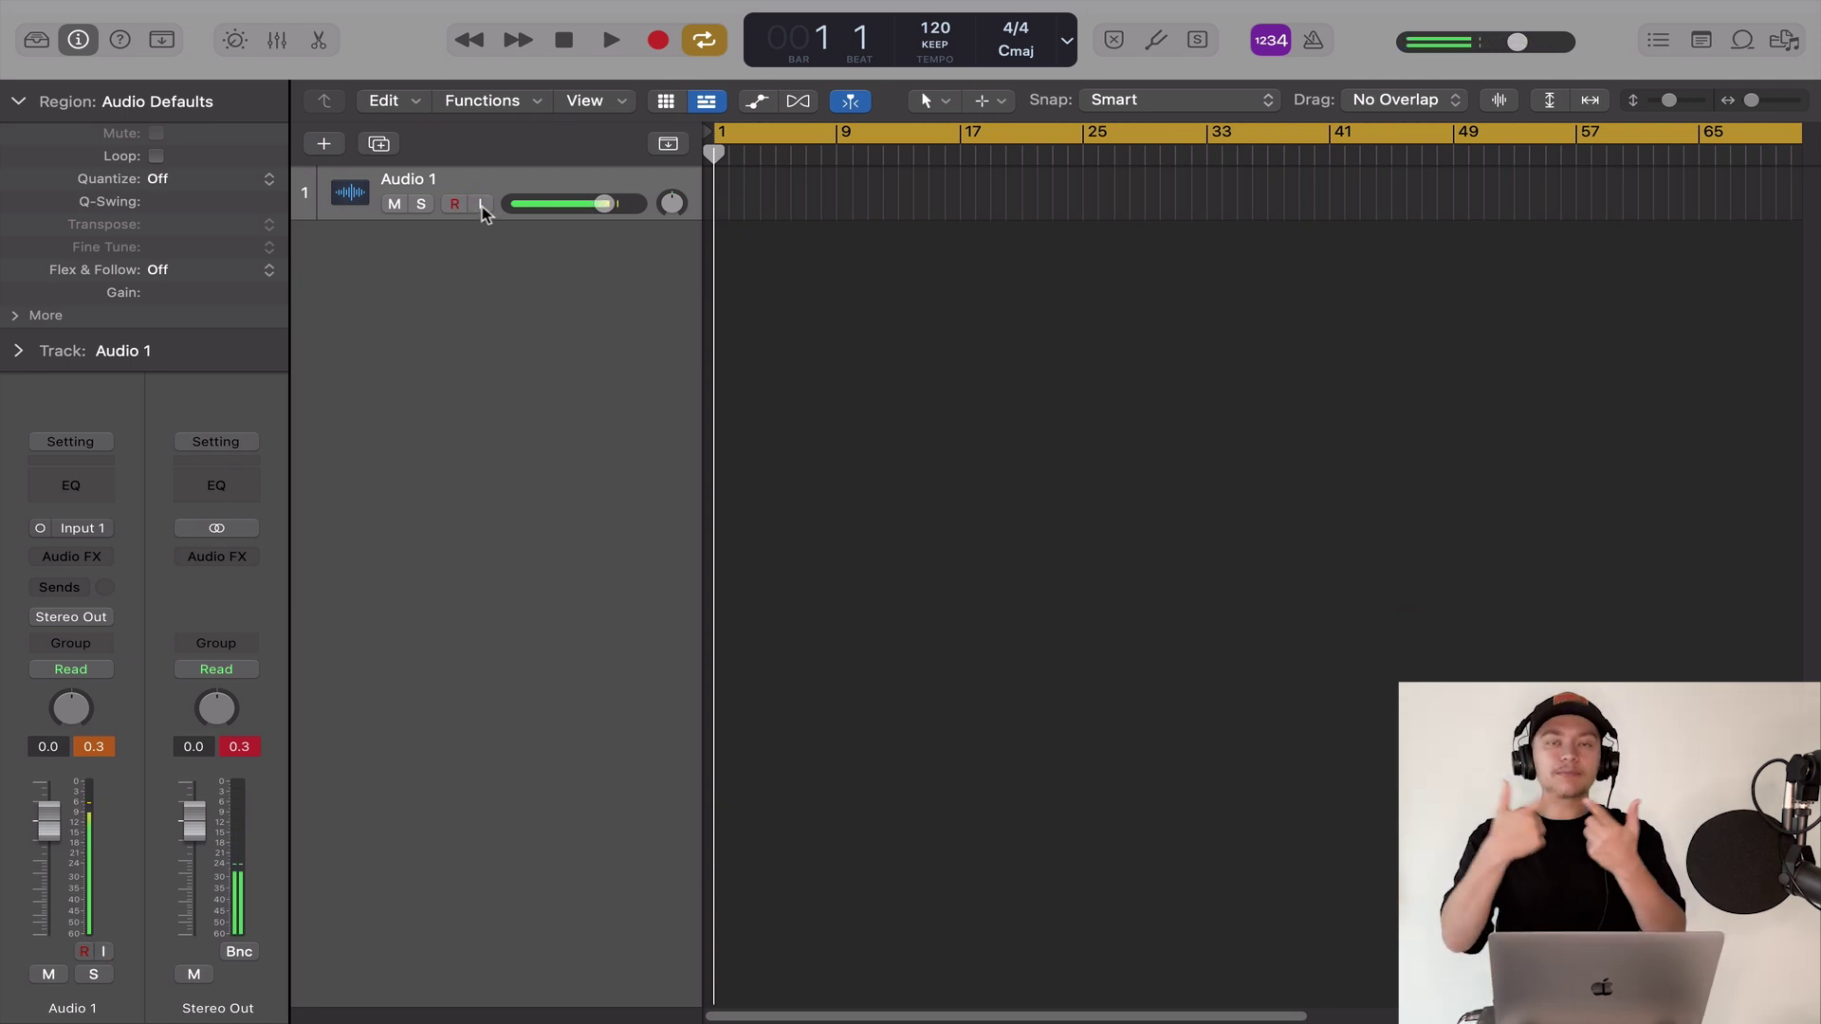
{"action": "left_click", "coordinate": [461, 206]}
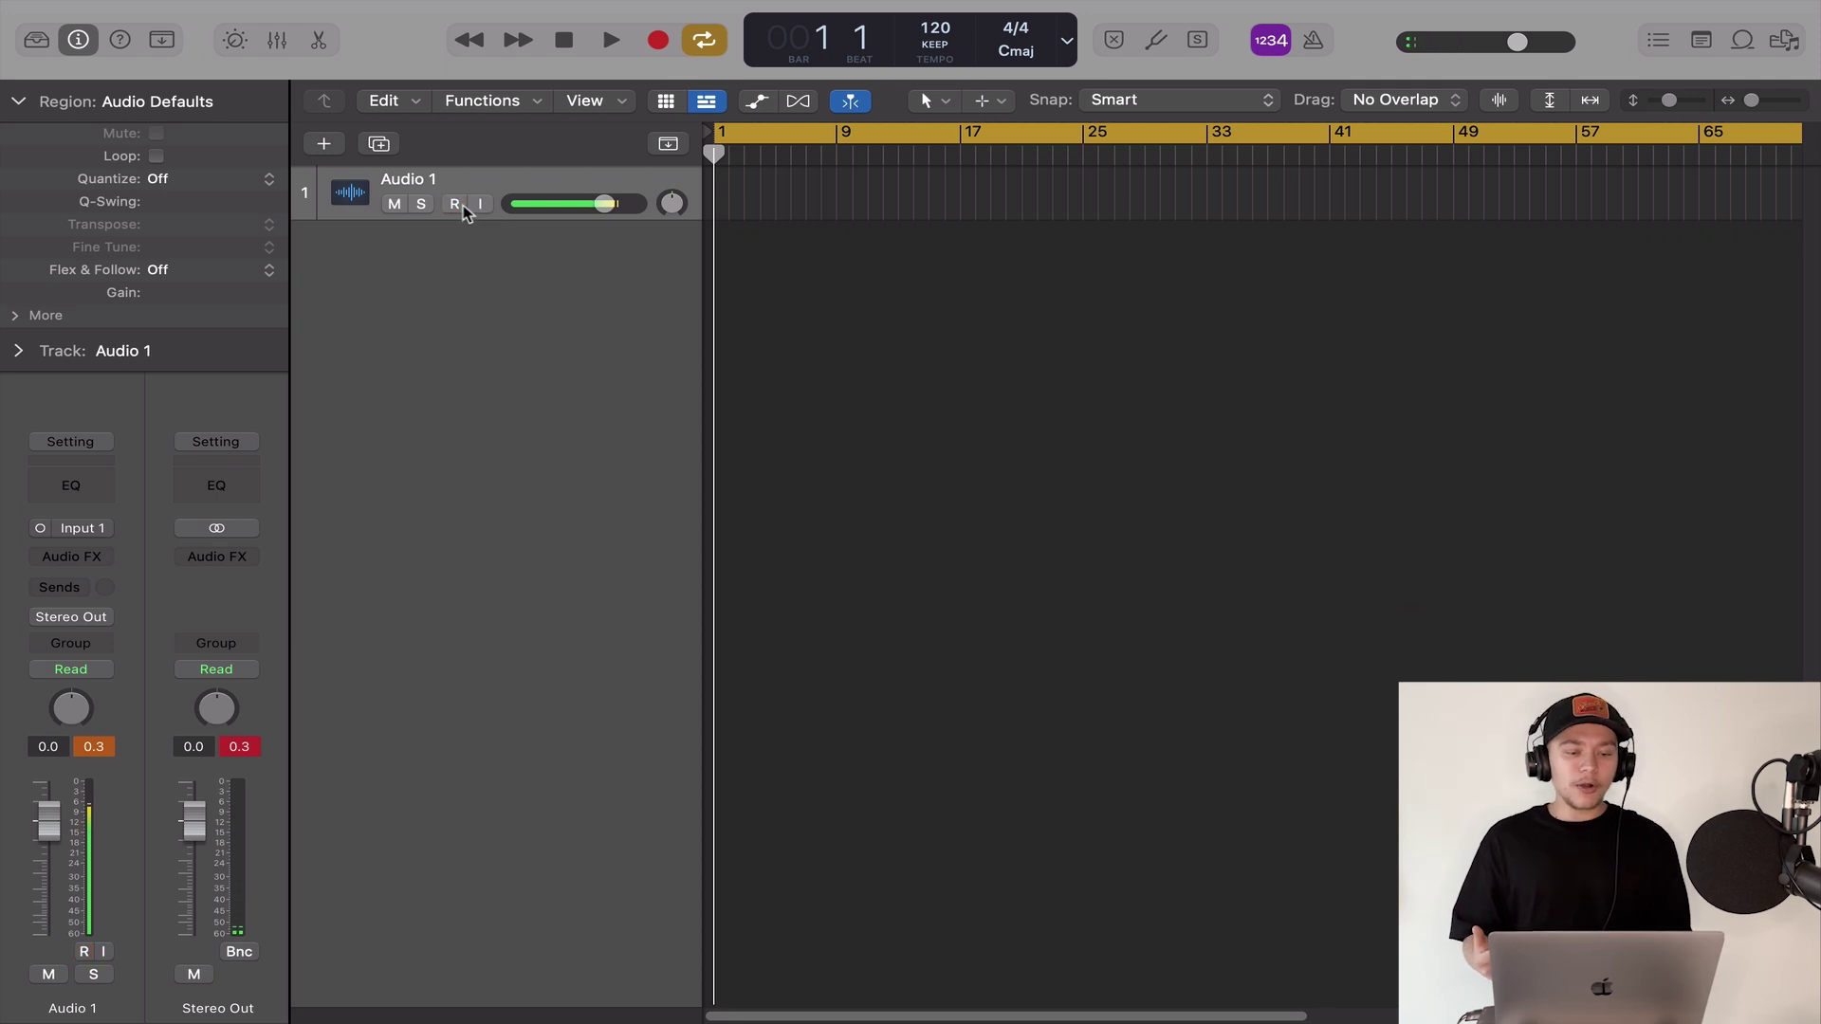
- Record a short test take of about two bars on Audio 1, starting at bar 1
{"action": "scroll", "coordinate": [717, 201], "scroll_direction": "up", "scroll_amount": 5}
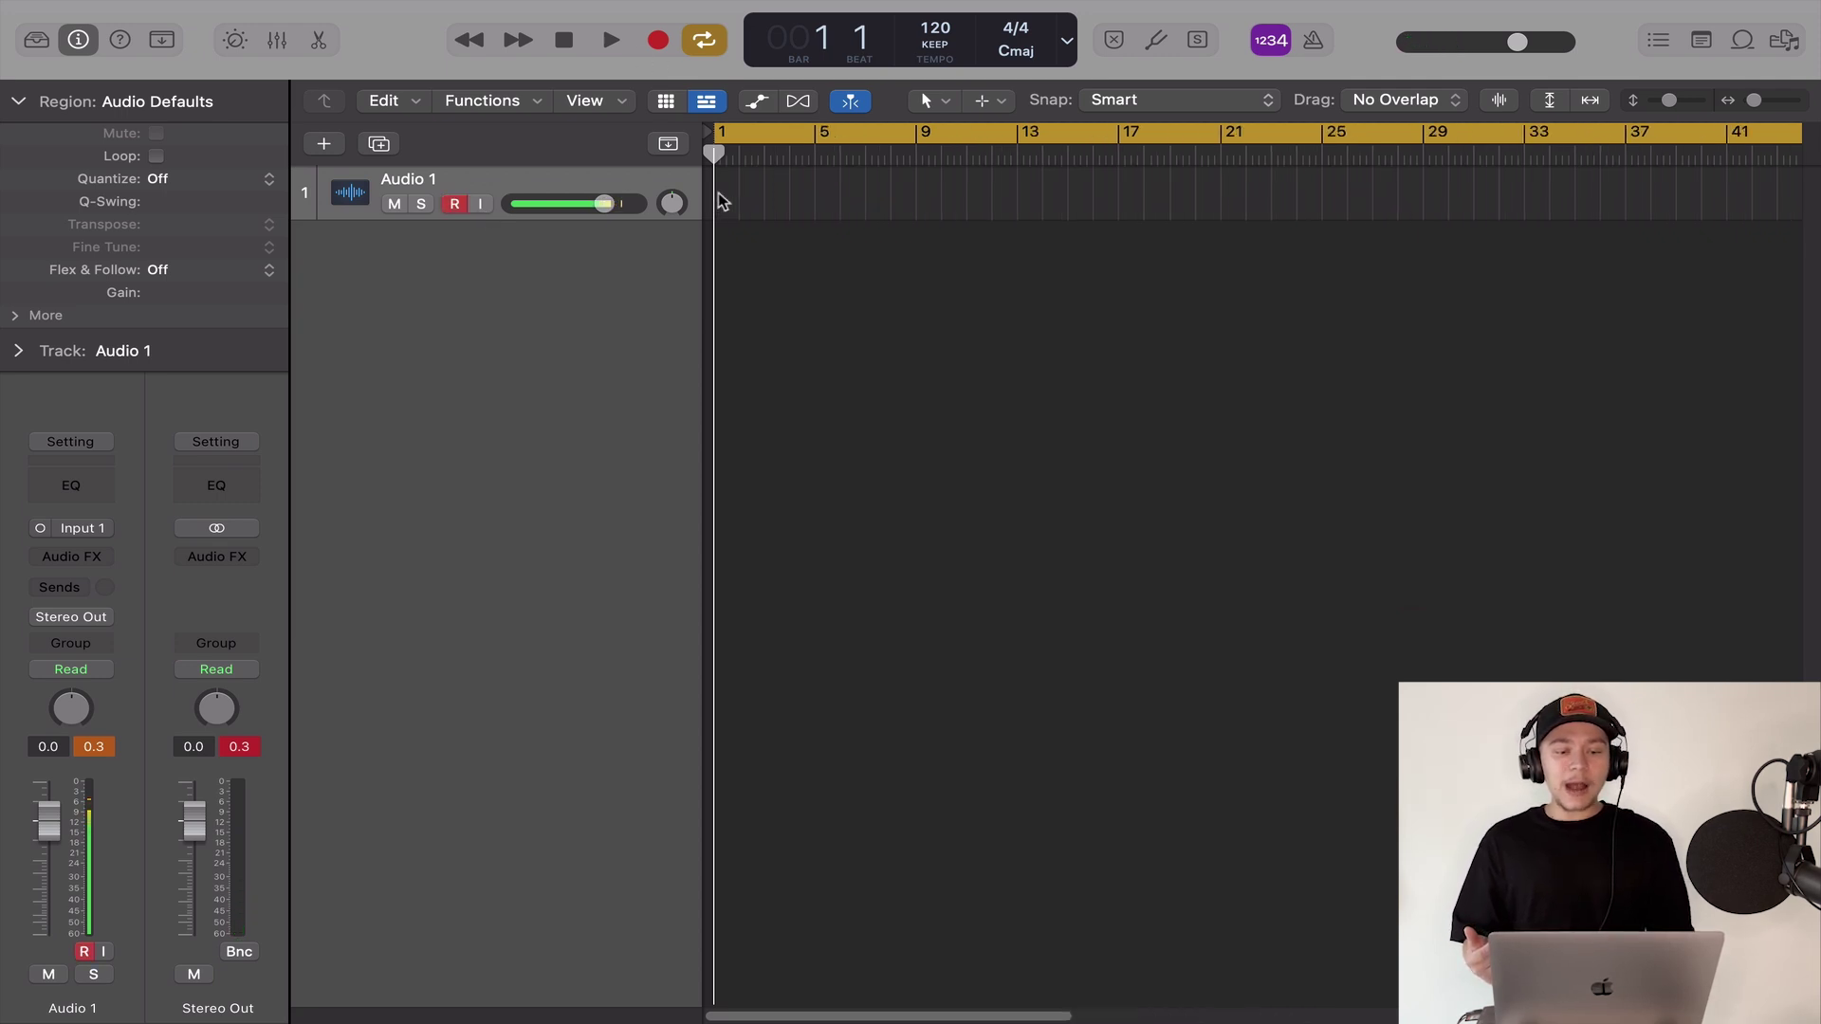
{"action": "left_click", "coordinate": [667, 144]}
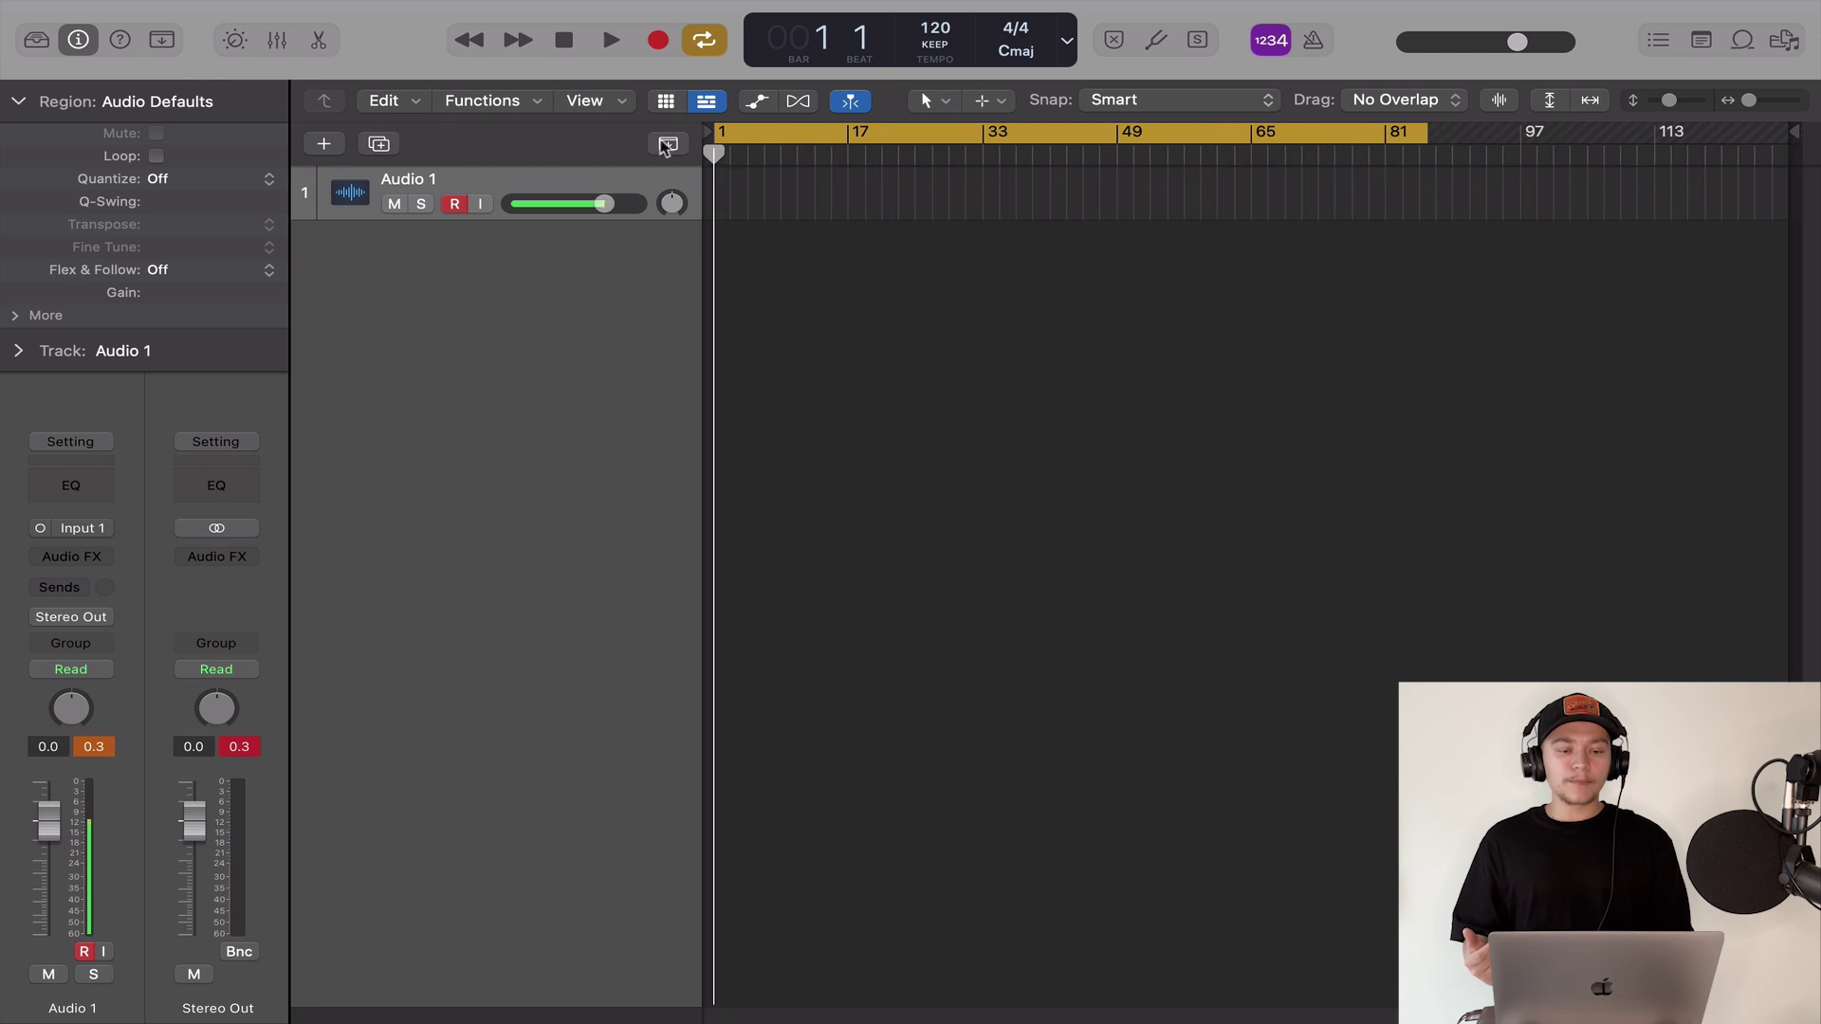
{"action": "left_click", "coordinate": [657, 42]}
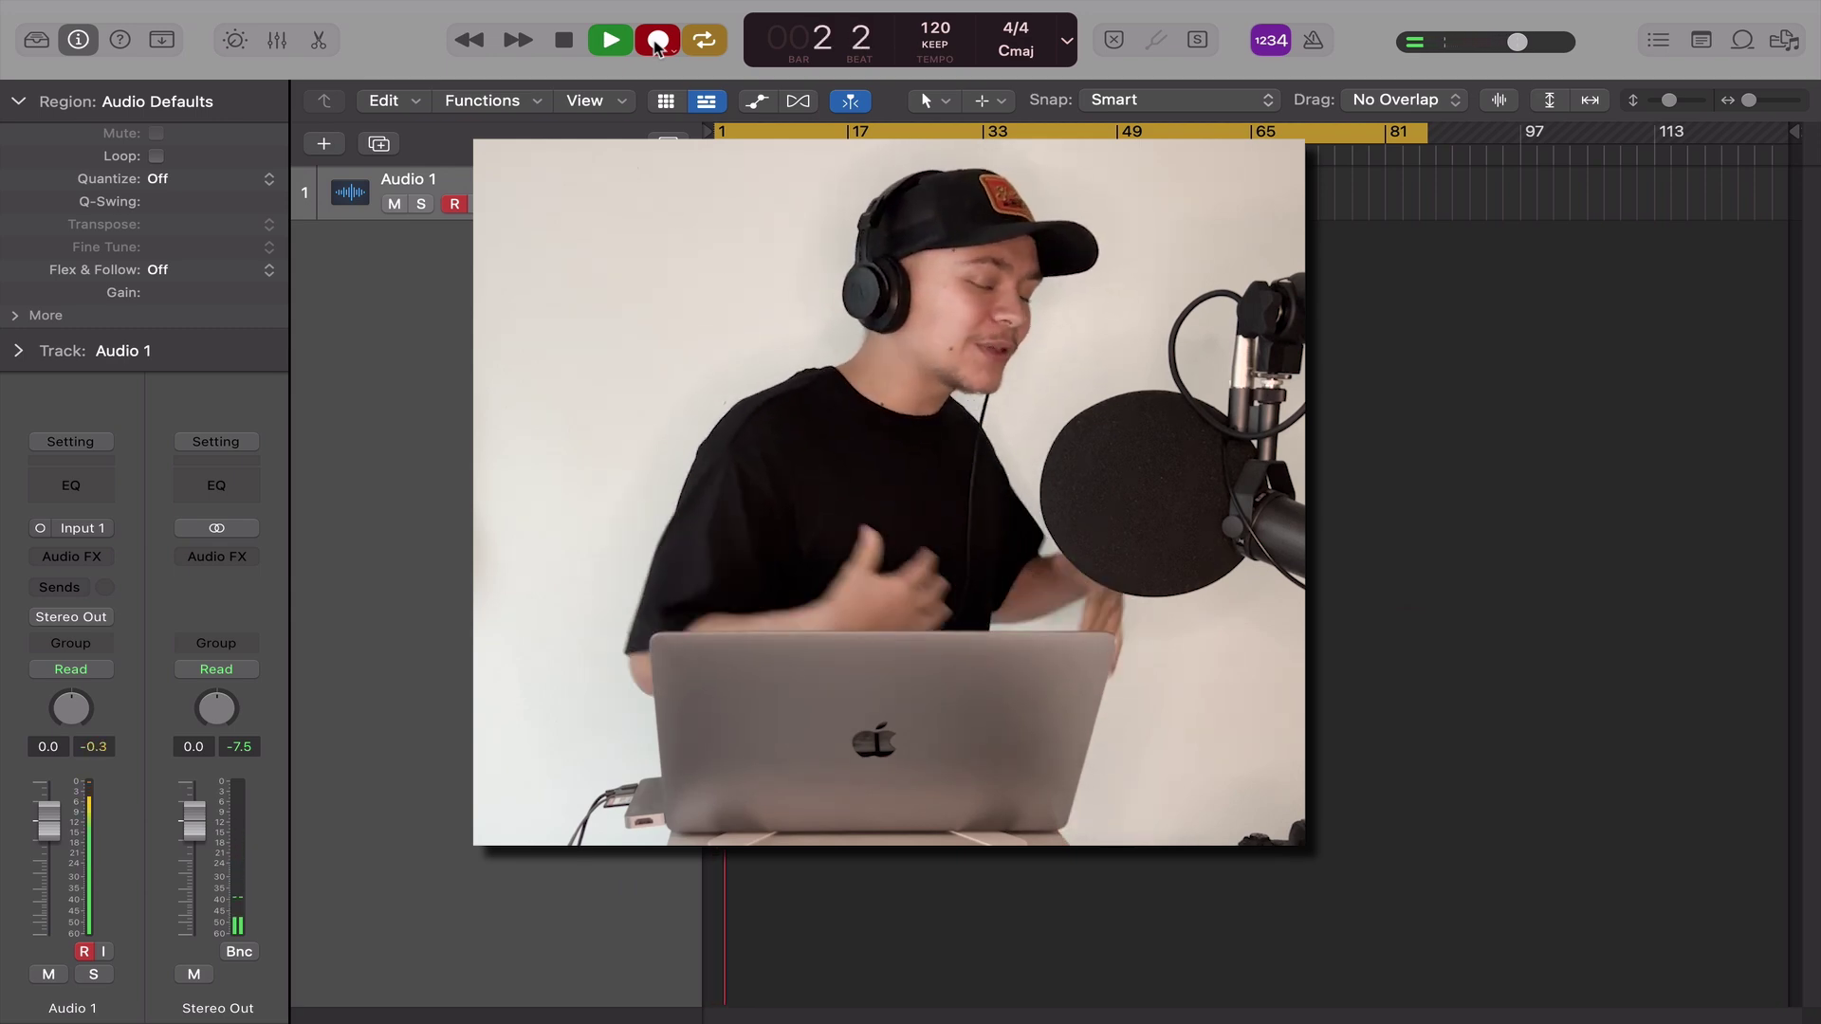
{"action": "left_click", "coordinate": [657, 41]}
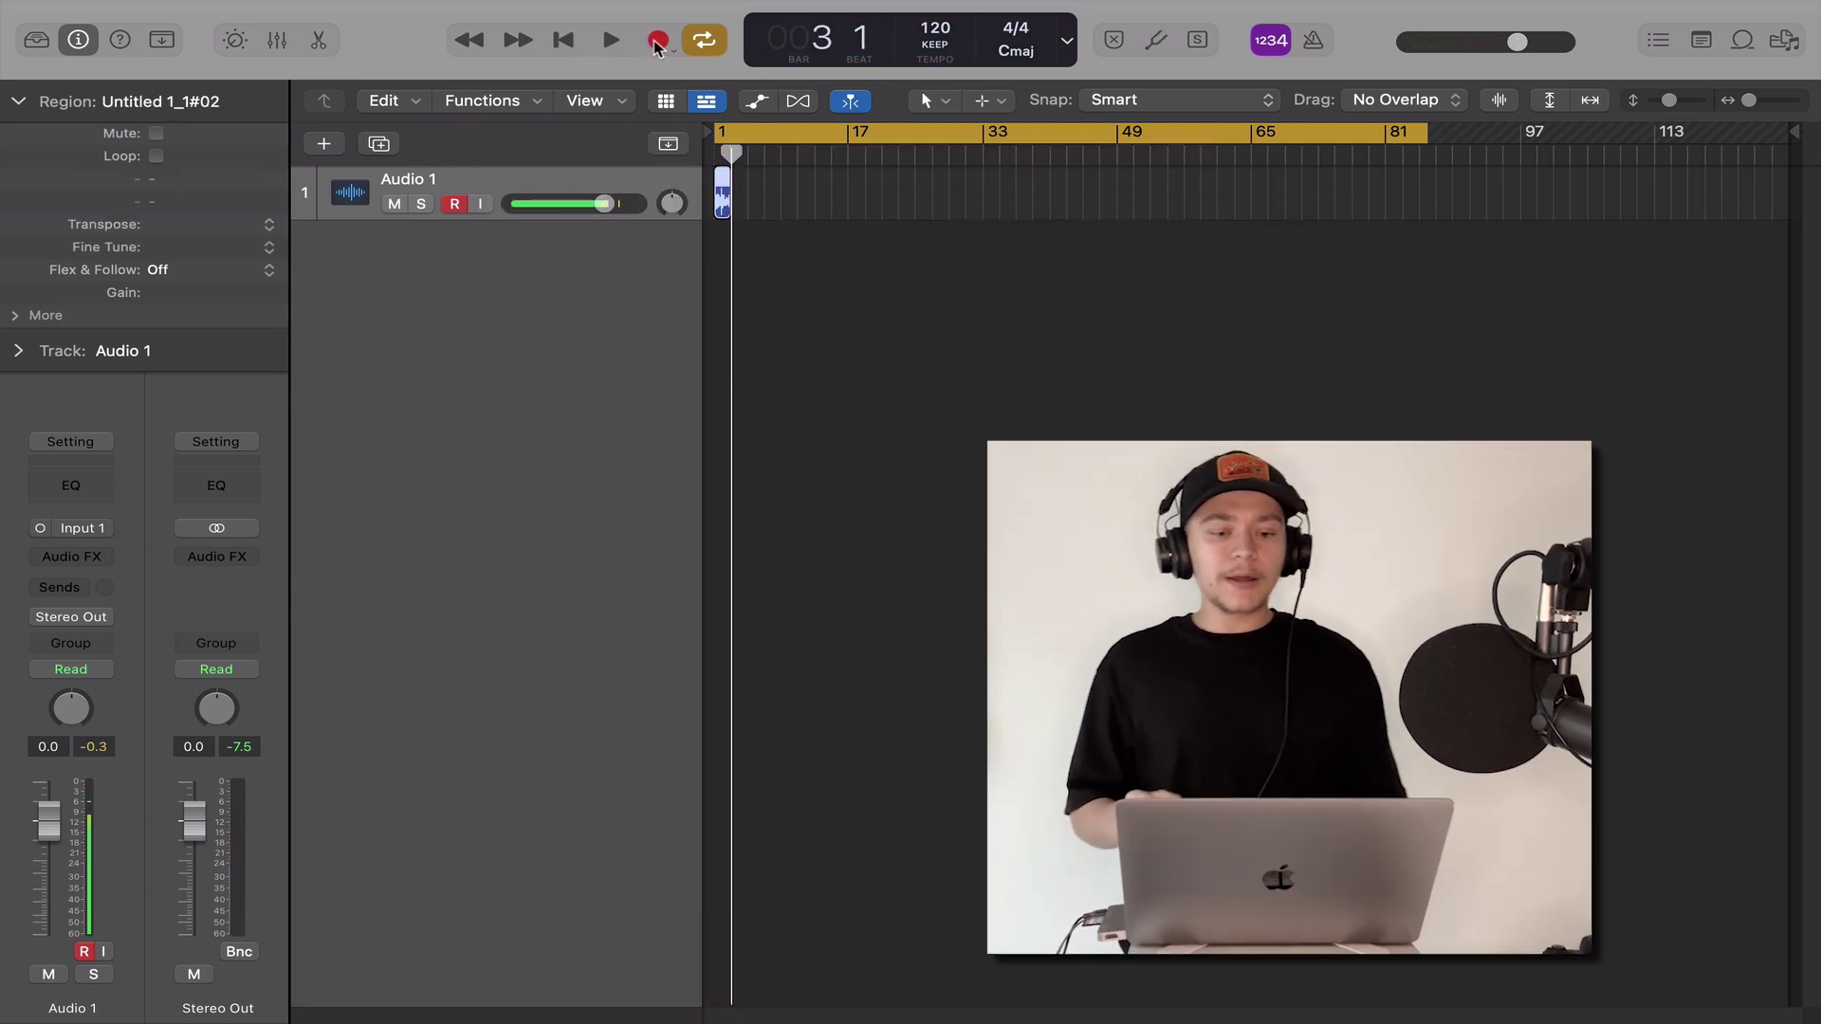
- Play back the recorded take on Audio 1 and stop before its end
{"action": "scroll", "coordinate": [845, 149], "scroll_direction": "left", "scroll_amount": 4}
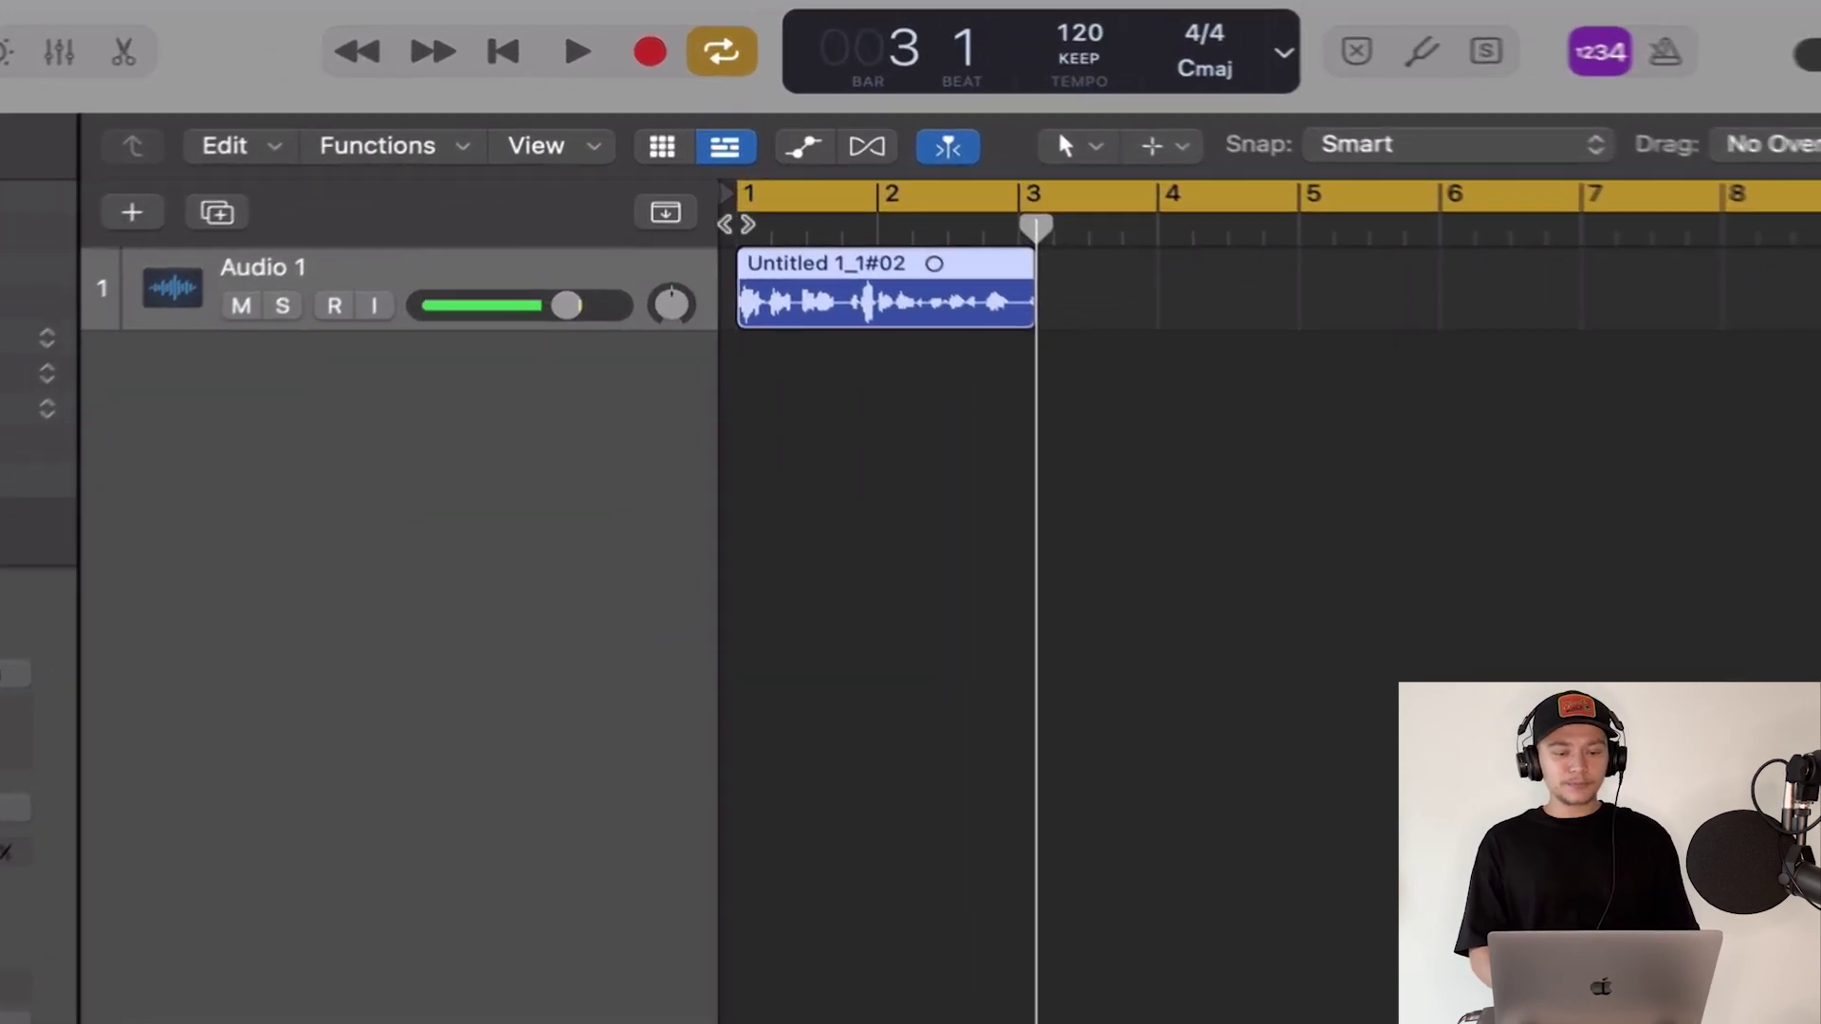
{"action": "key", "text": "space"}
{"action": "key", "text": "super+Right"}
{"action": "key", "text": "super+Right"}
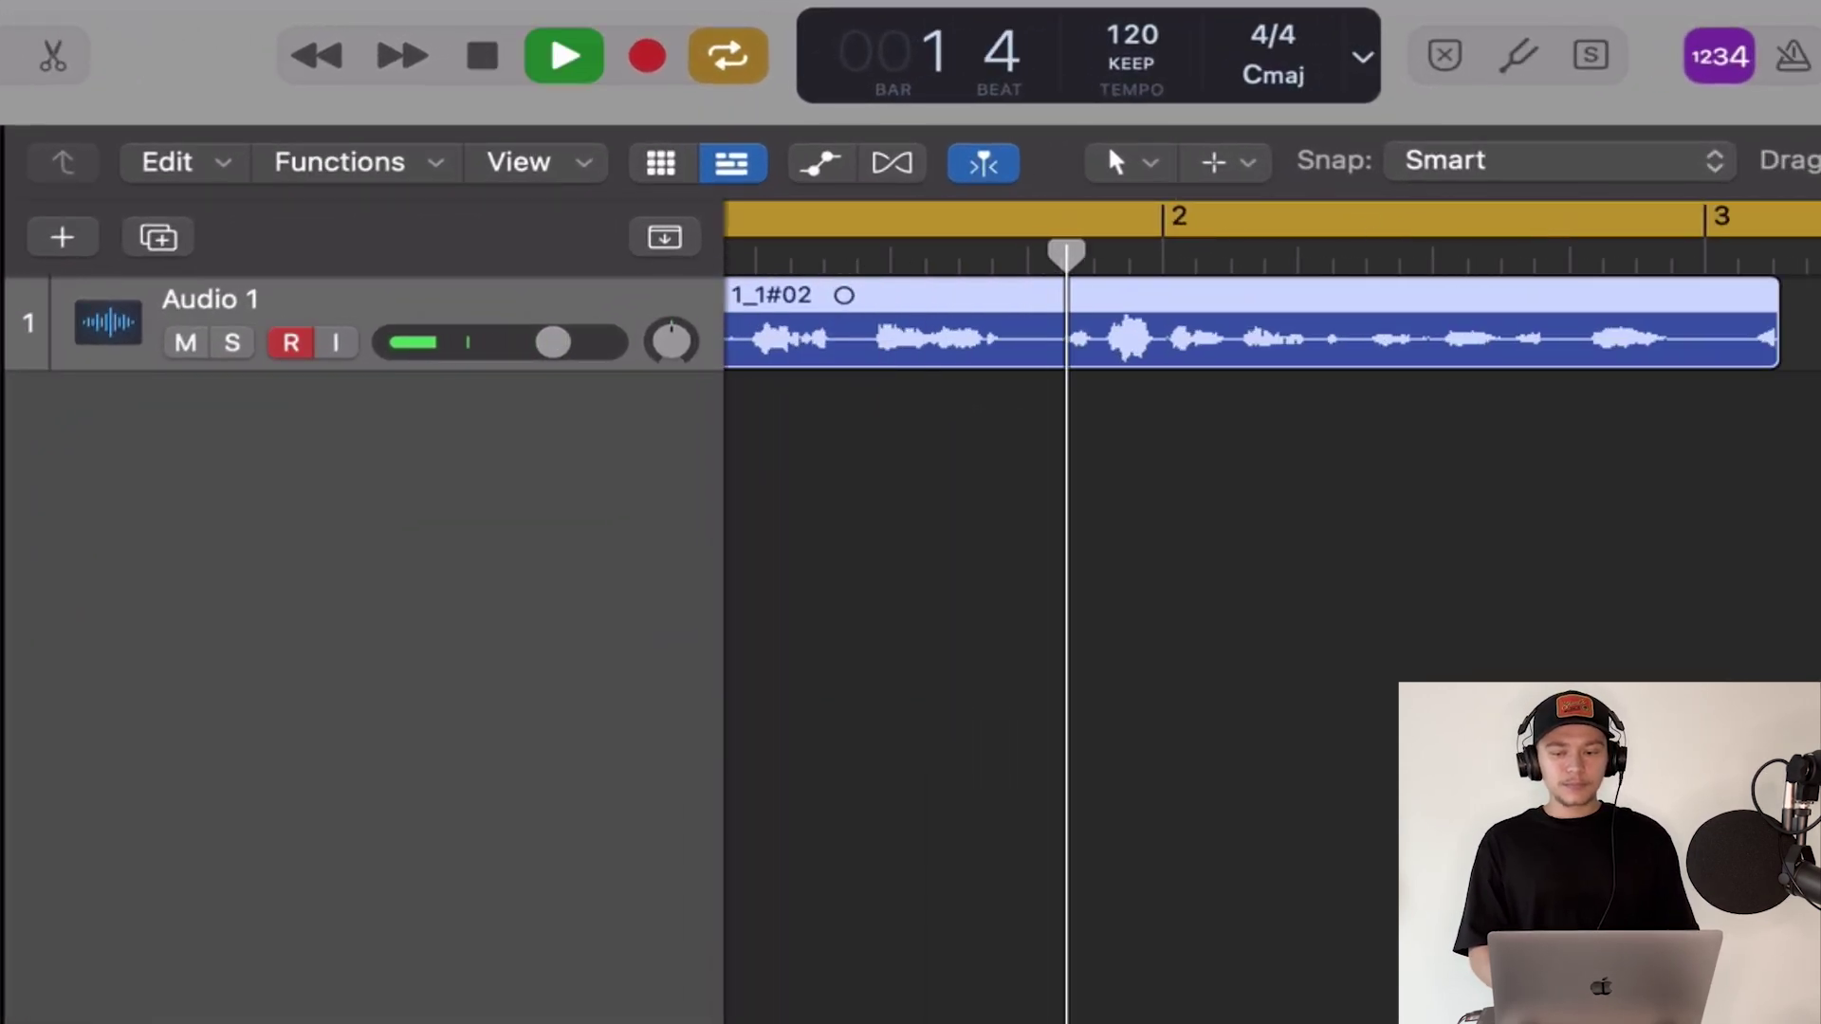
{"action": "key", "text": "z"}
{"action": "key", "text": "z"}
{"action": "key", "text": "space"}
- Enlarge the Audio 1 track vertically, deselect the recorded region, and play the take briefly from bar 1
{"action": "left_click_drag", "start_coordinate": [1647, 163], "coordinate": [1565, 163]}
{"action": "left_click_drag", "start_coordinate": [1726, 163], "coordinate": [1613, 171]}
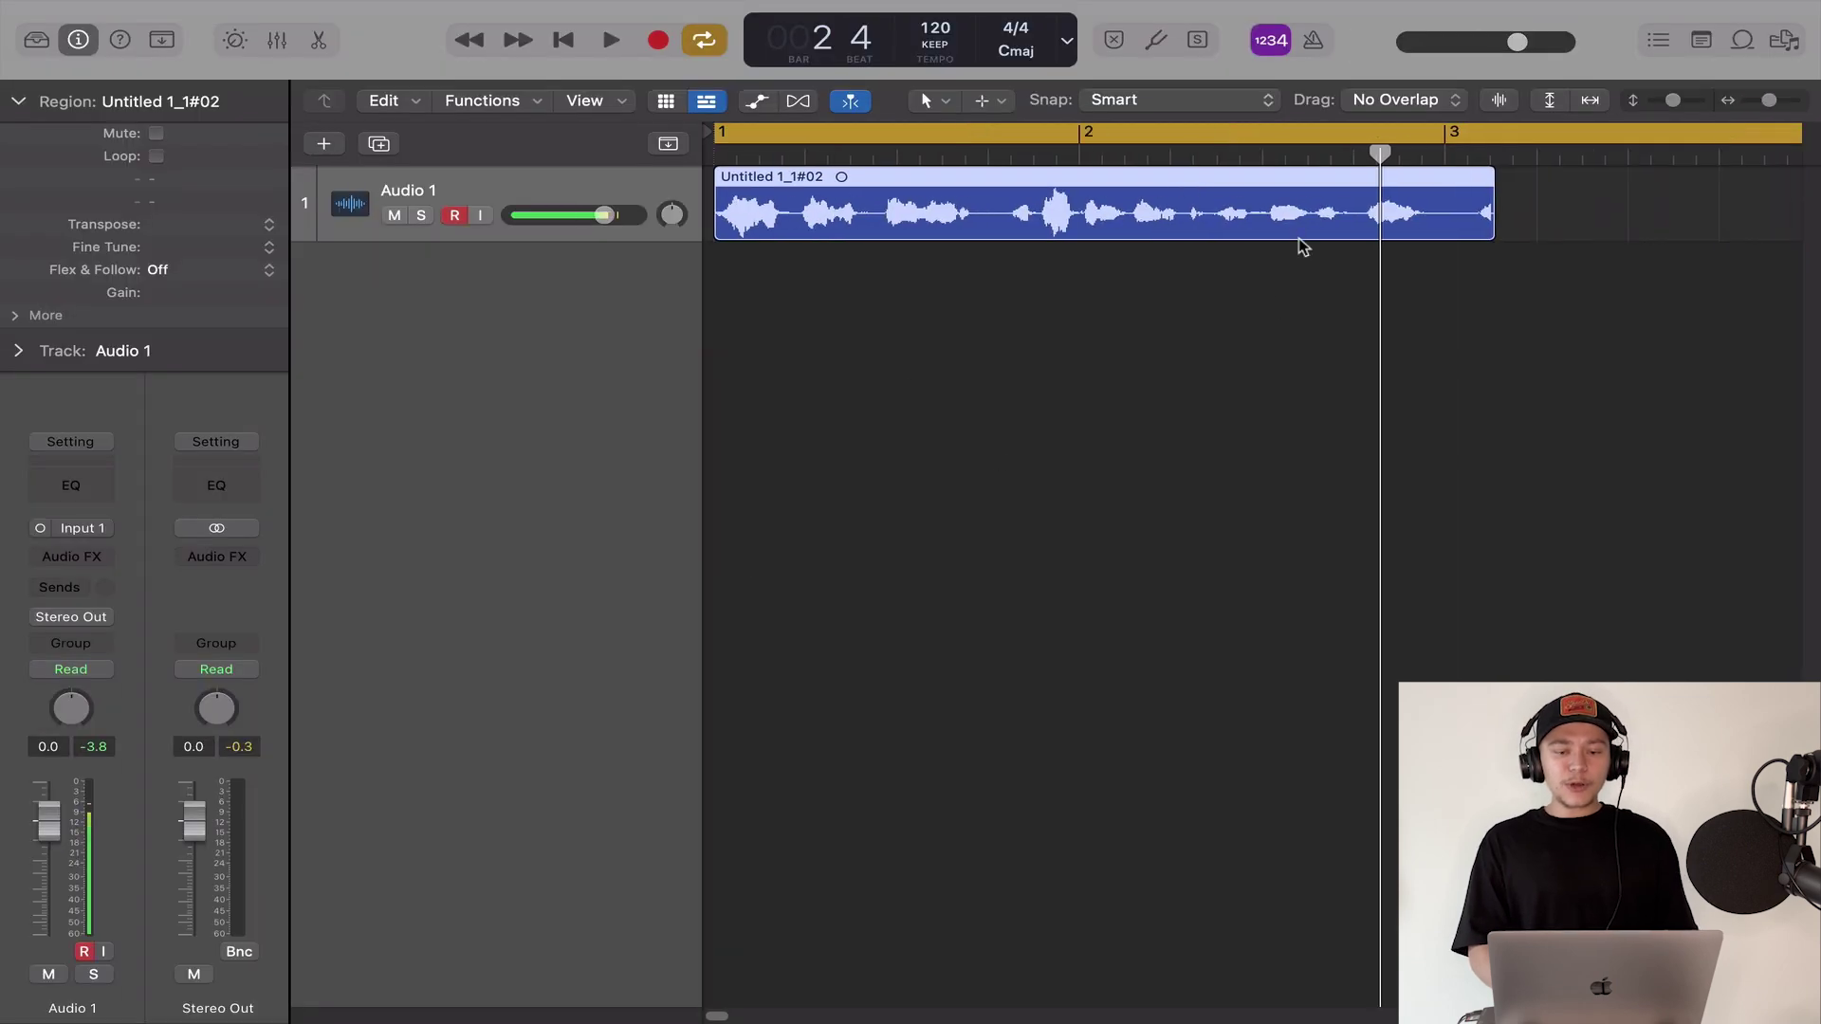
{"action": "left_click_drag", "start_coordinate": [1672, 99], "coordinate": [1679, 99]}
{"action": "left_click", "coordinate": [1252, 427]}
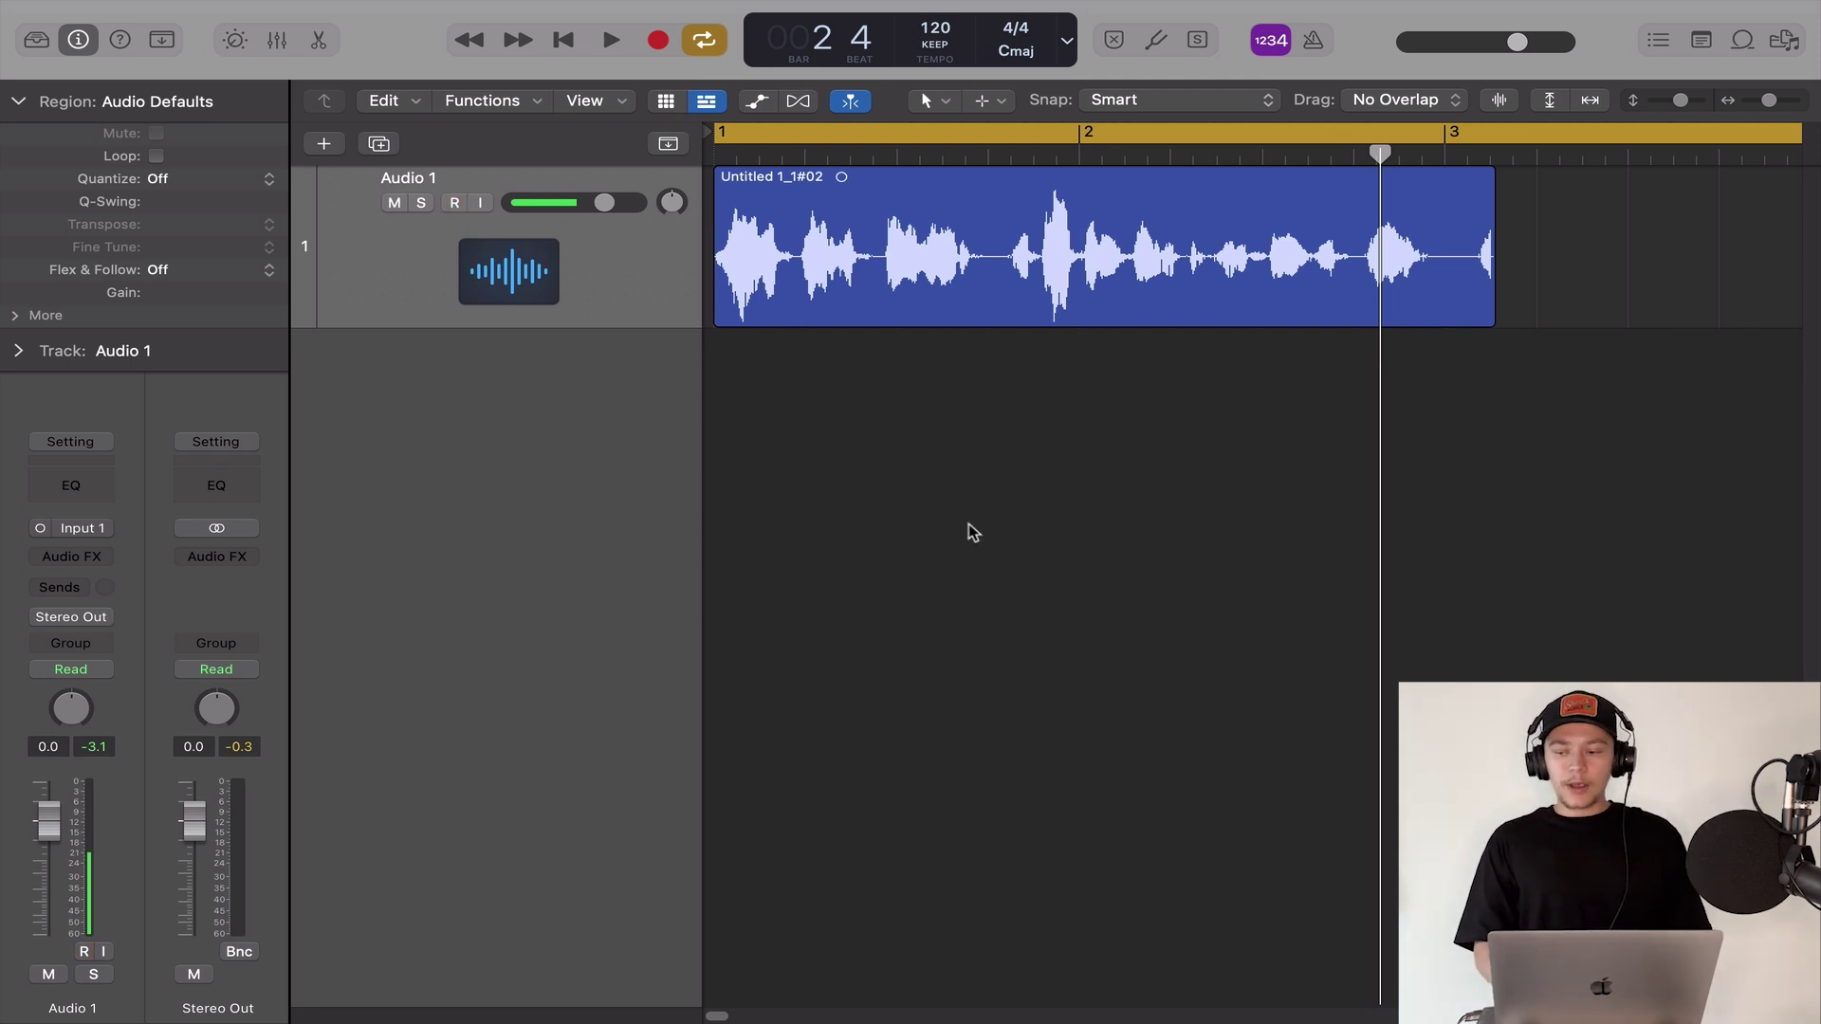
{"action": "key", "text": "space"}
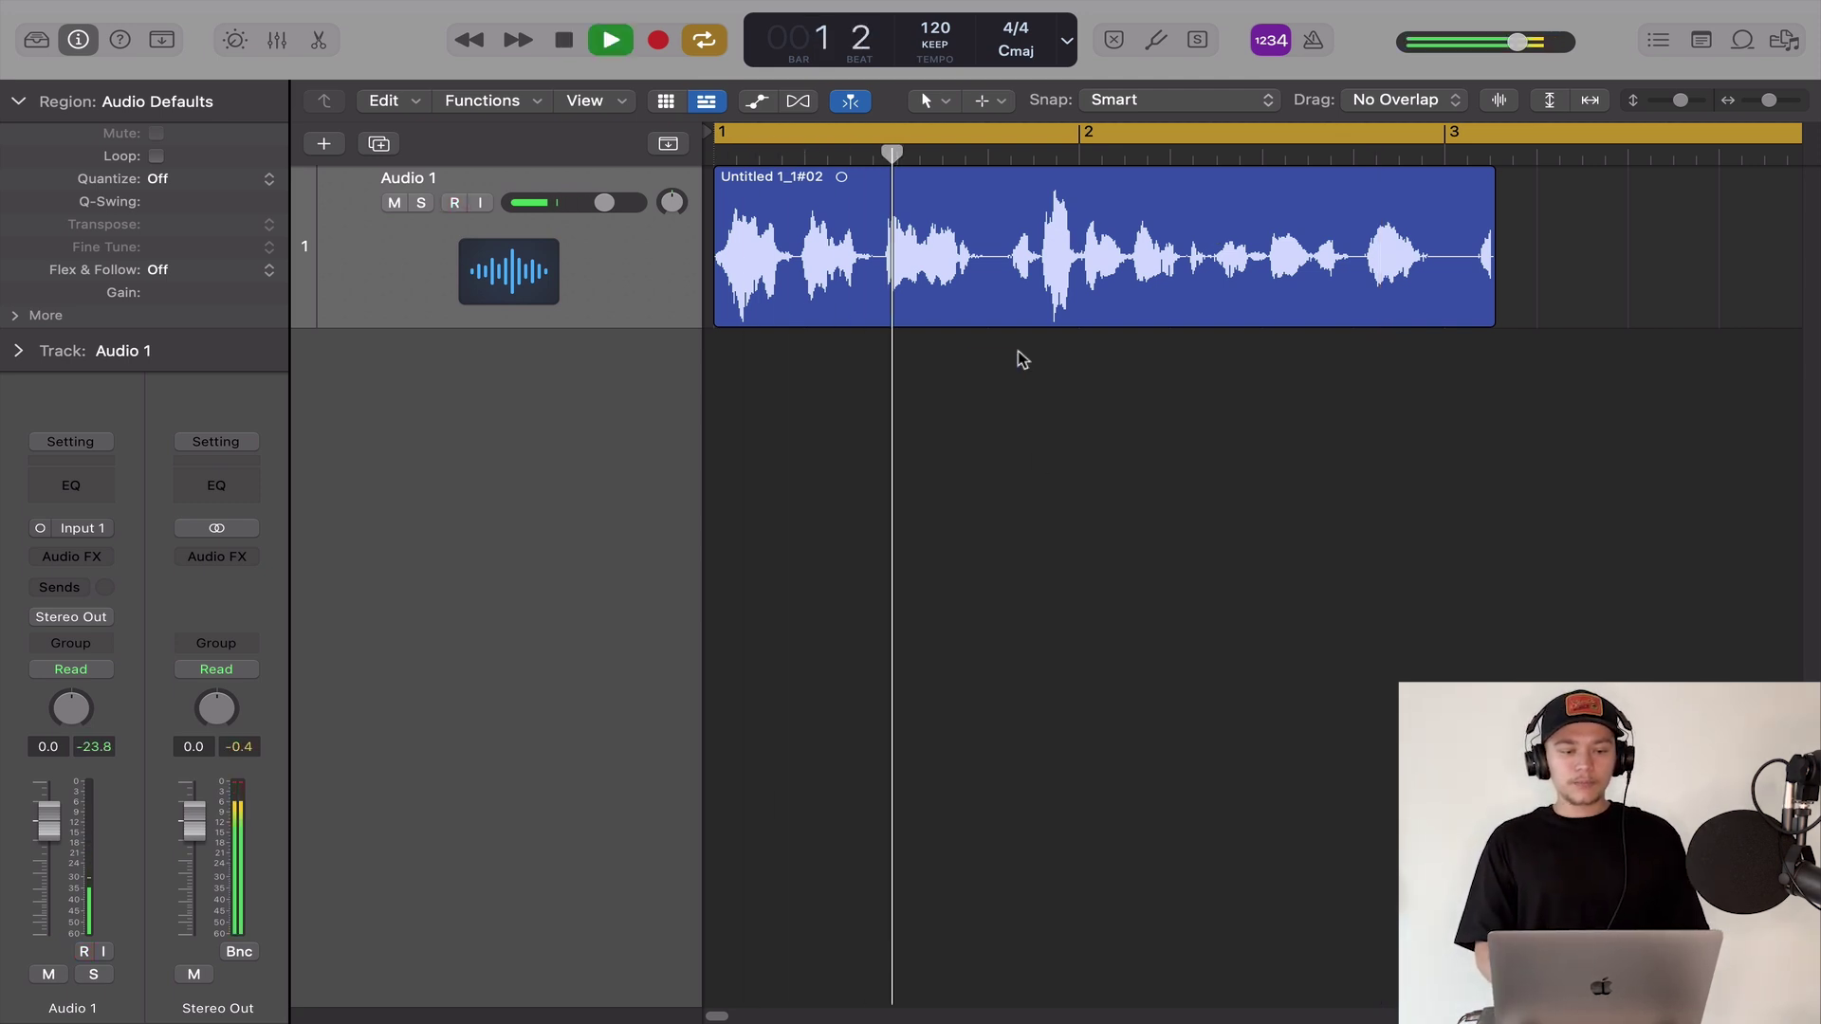
{"action": "key", "text": "space"}
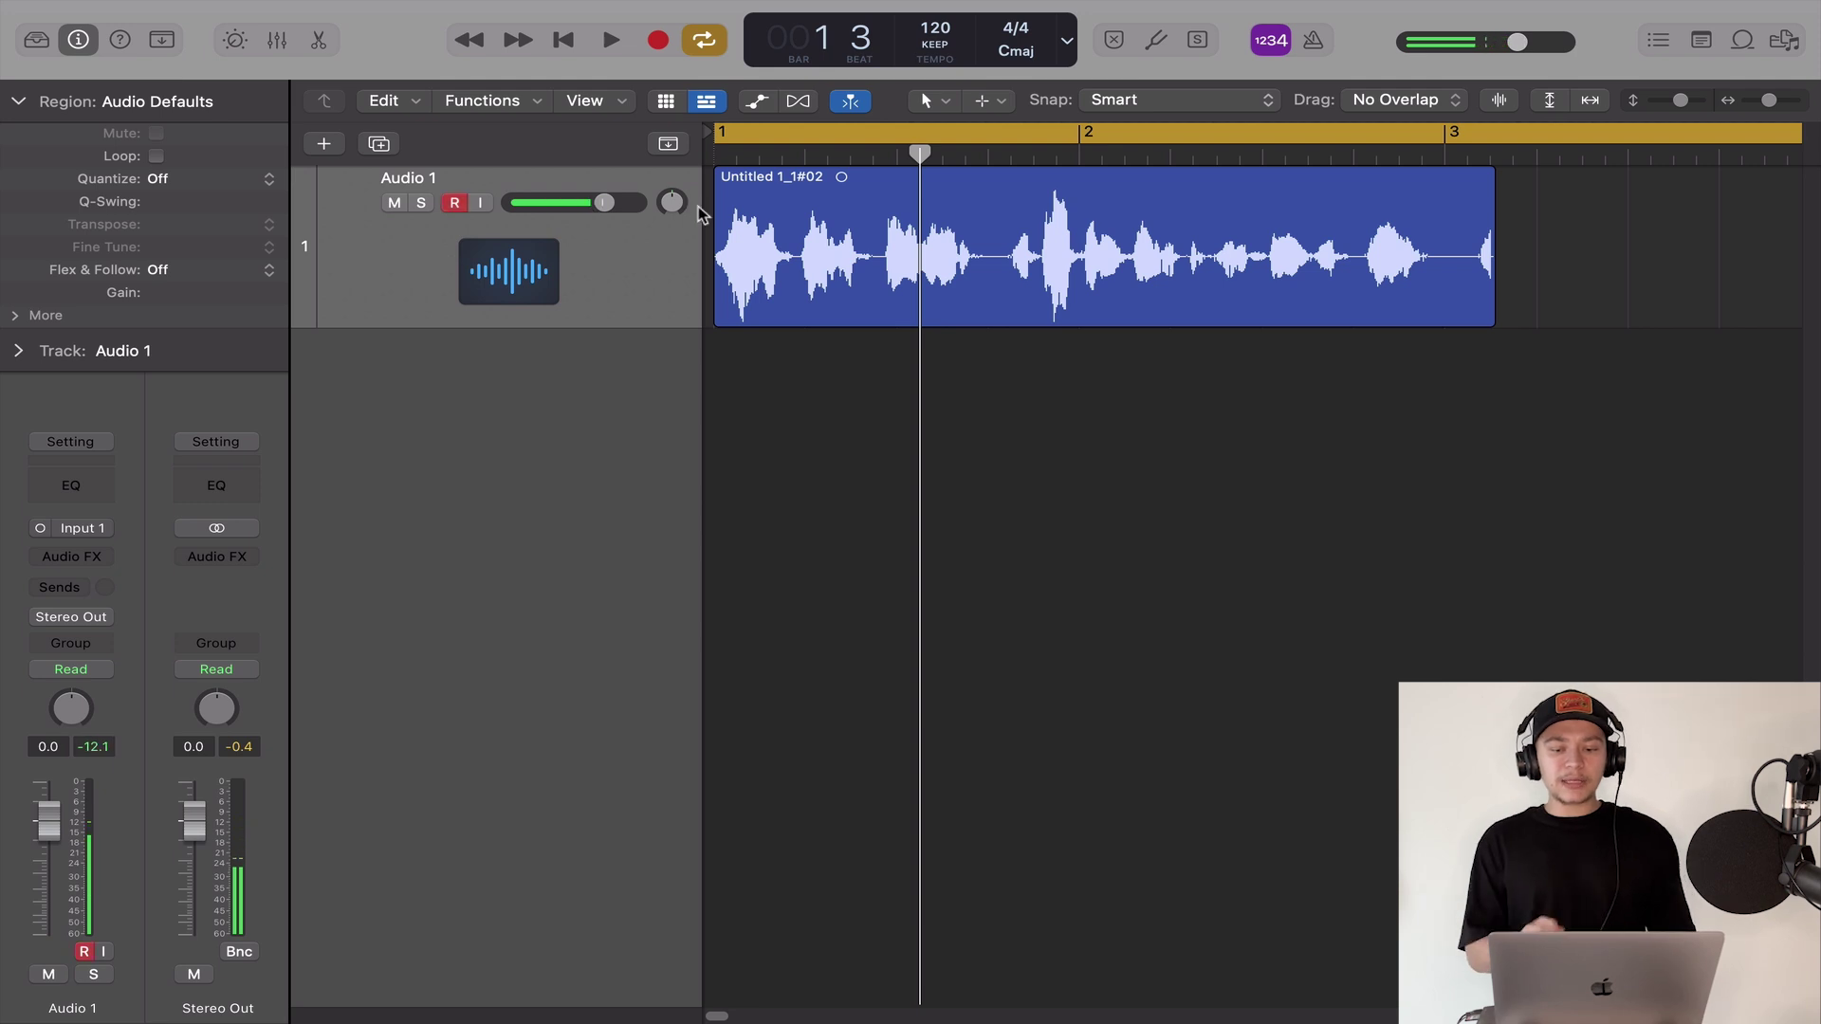
- Delete the recorded test region from the Audio 1 track
{"action": "scroll", "coordinate": [1038, 292], "scroll_direction": "down", "scroll_amount": 4}
{"action": "scroll", "coordinate": [1038, 292], "scroll_direction": "up", "scroll_amount": 4}
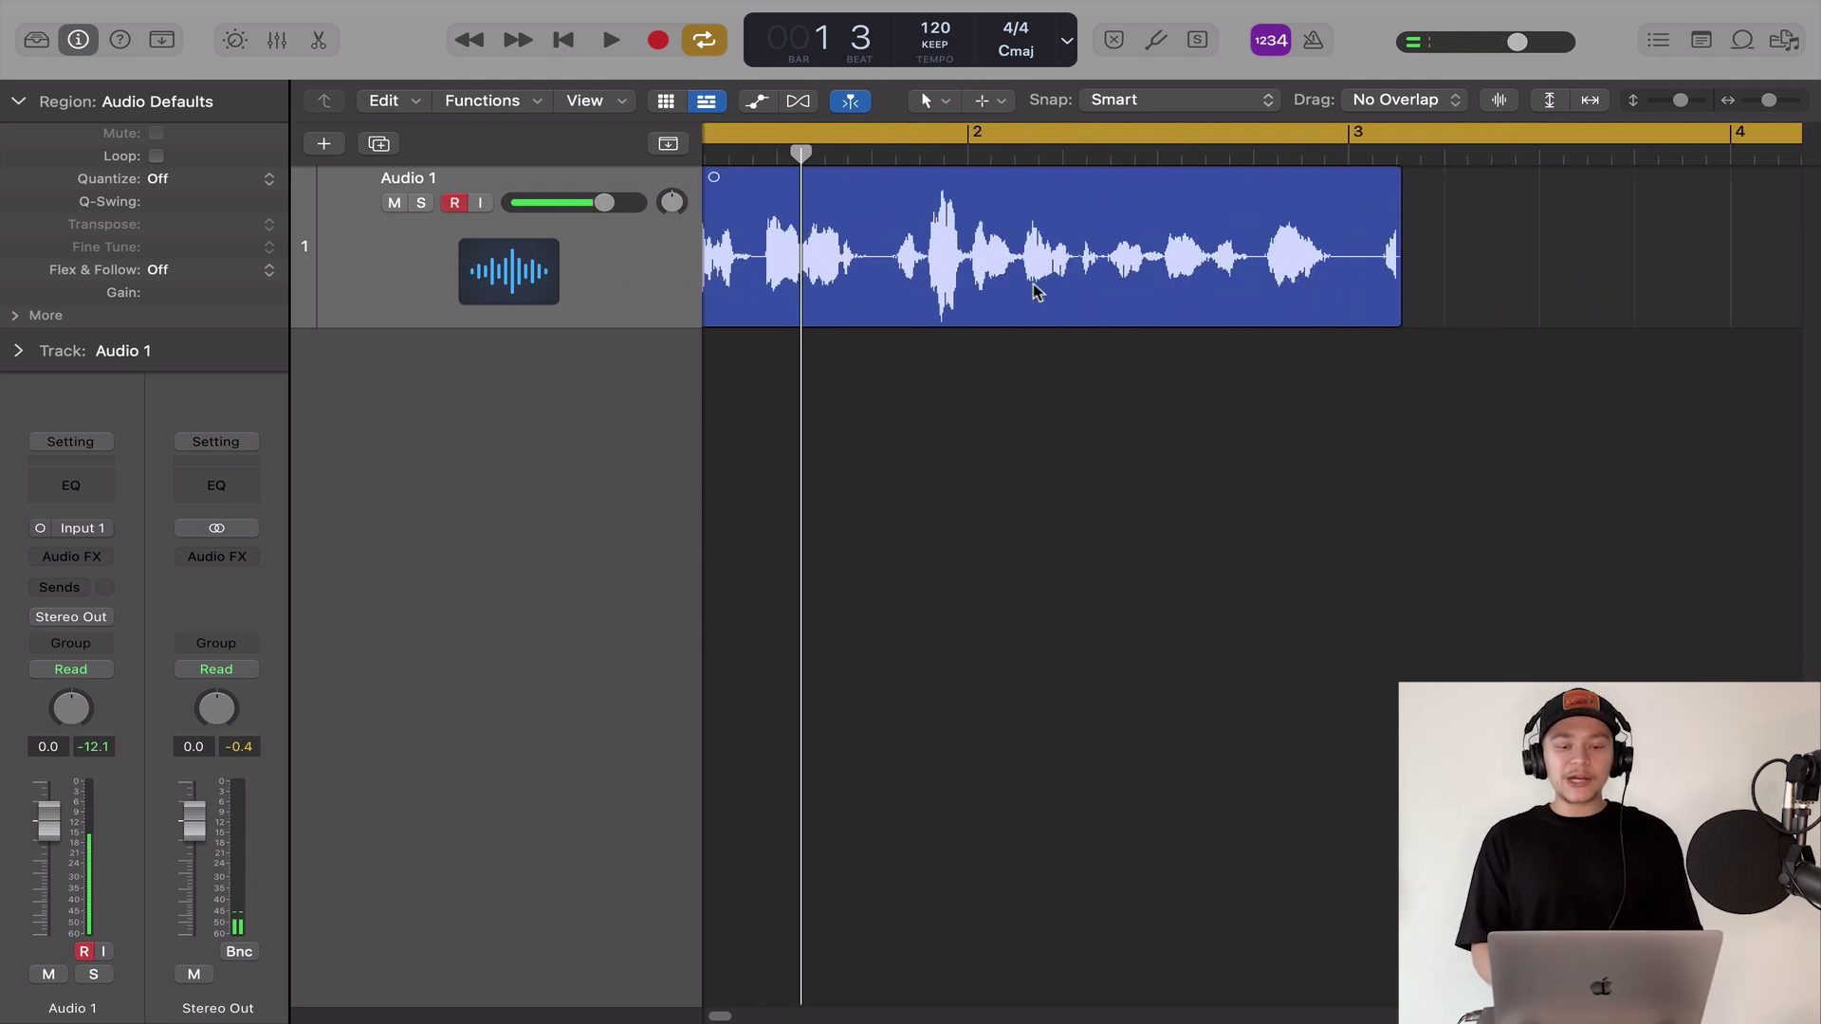
{"action": "left_click", "coordinate": [1037, 292]}
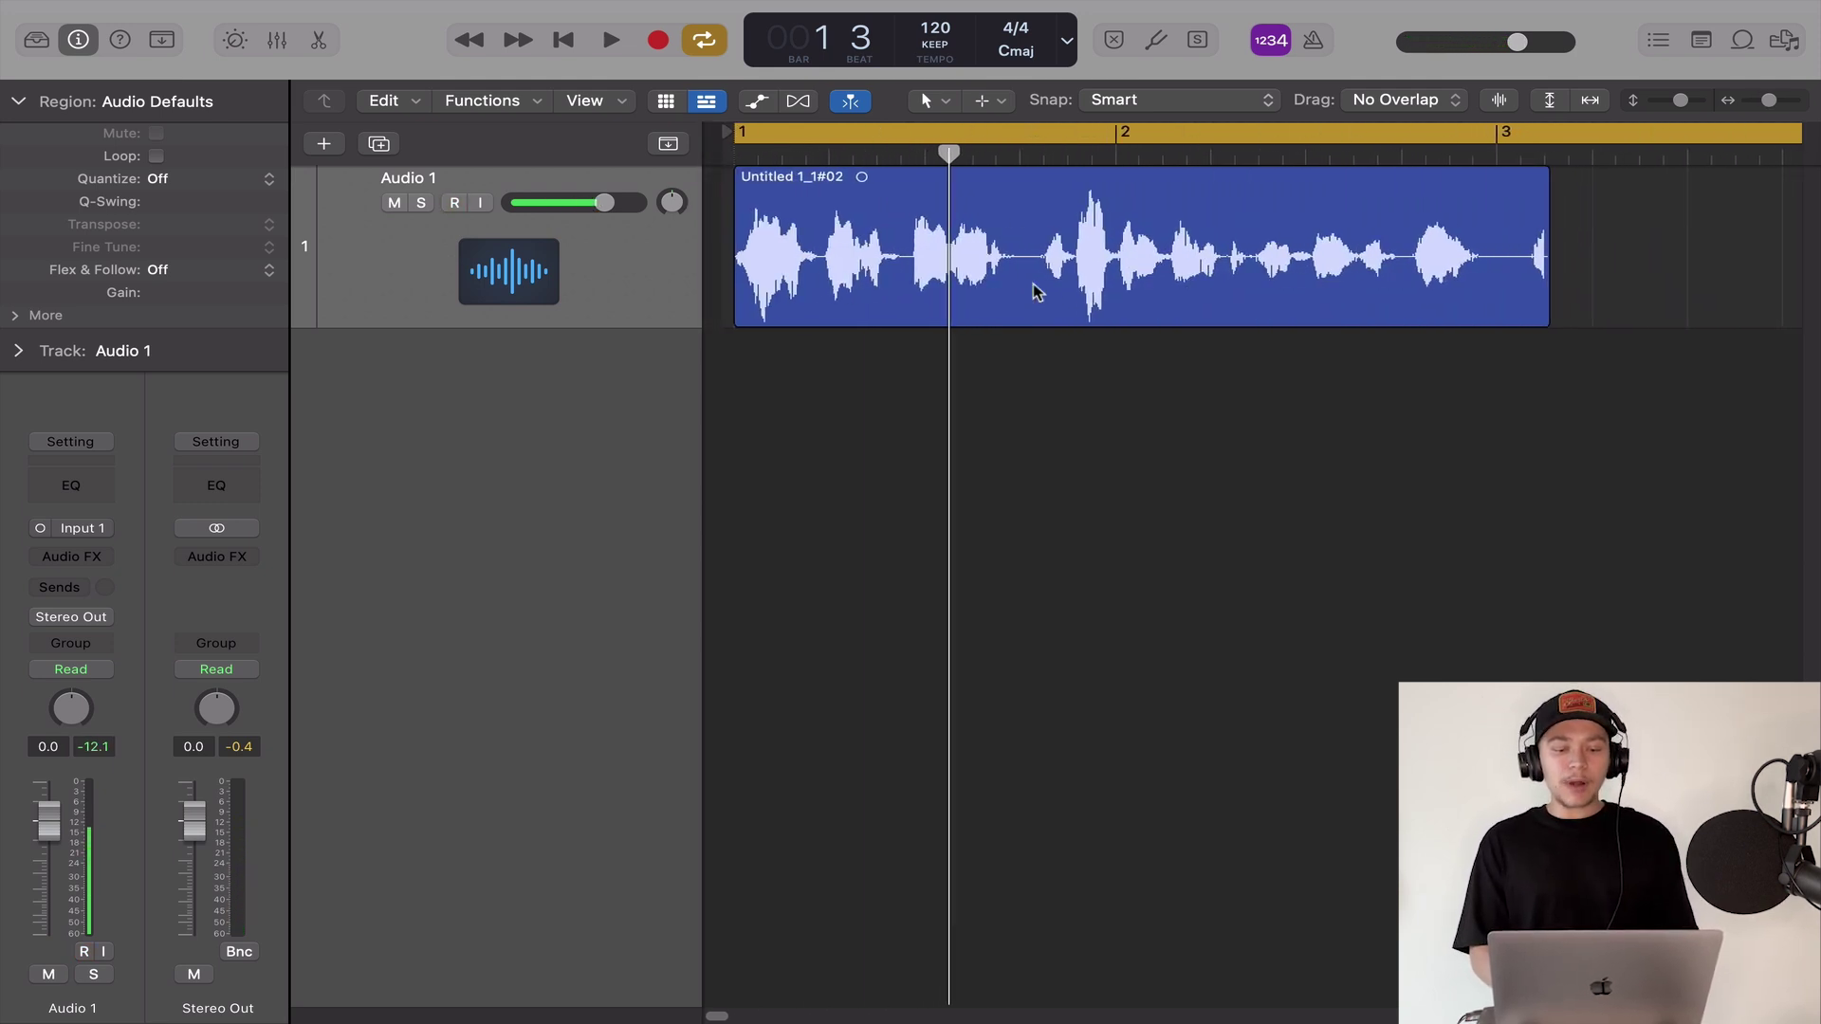
{"action": "scroll", "coordinate": [1128, 202], "scroll_direction": "down", "scroll_amount": 8}
{"action": "scroll", "coordinate": [1128, 202], "scroll_direction": "down", "scroll_amount": 5}
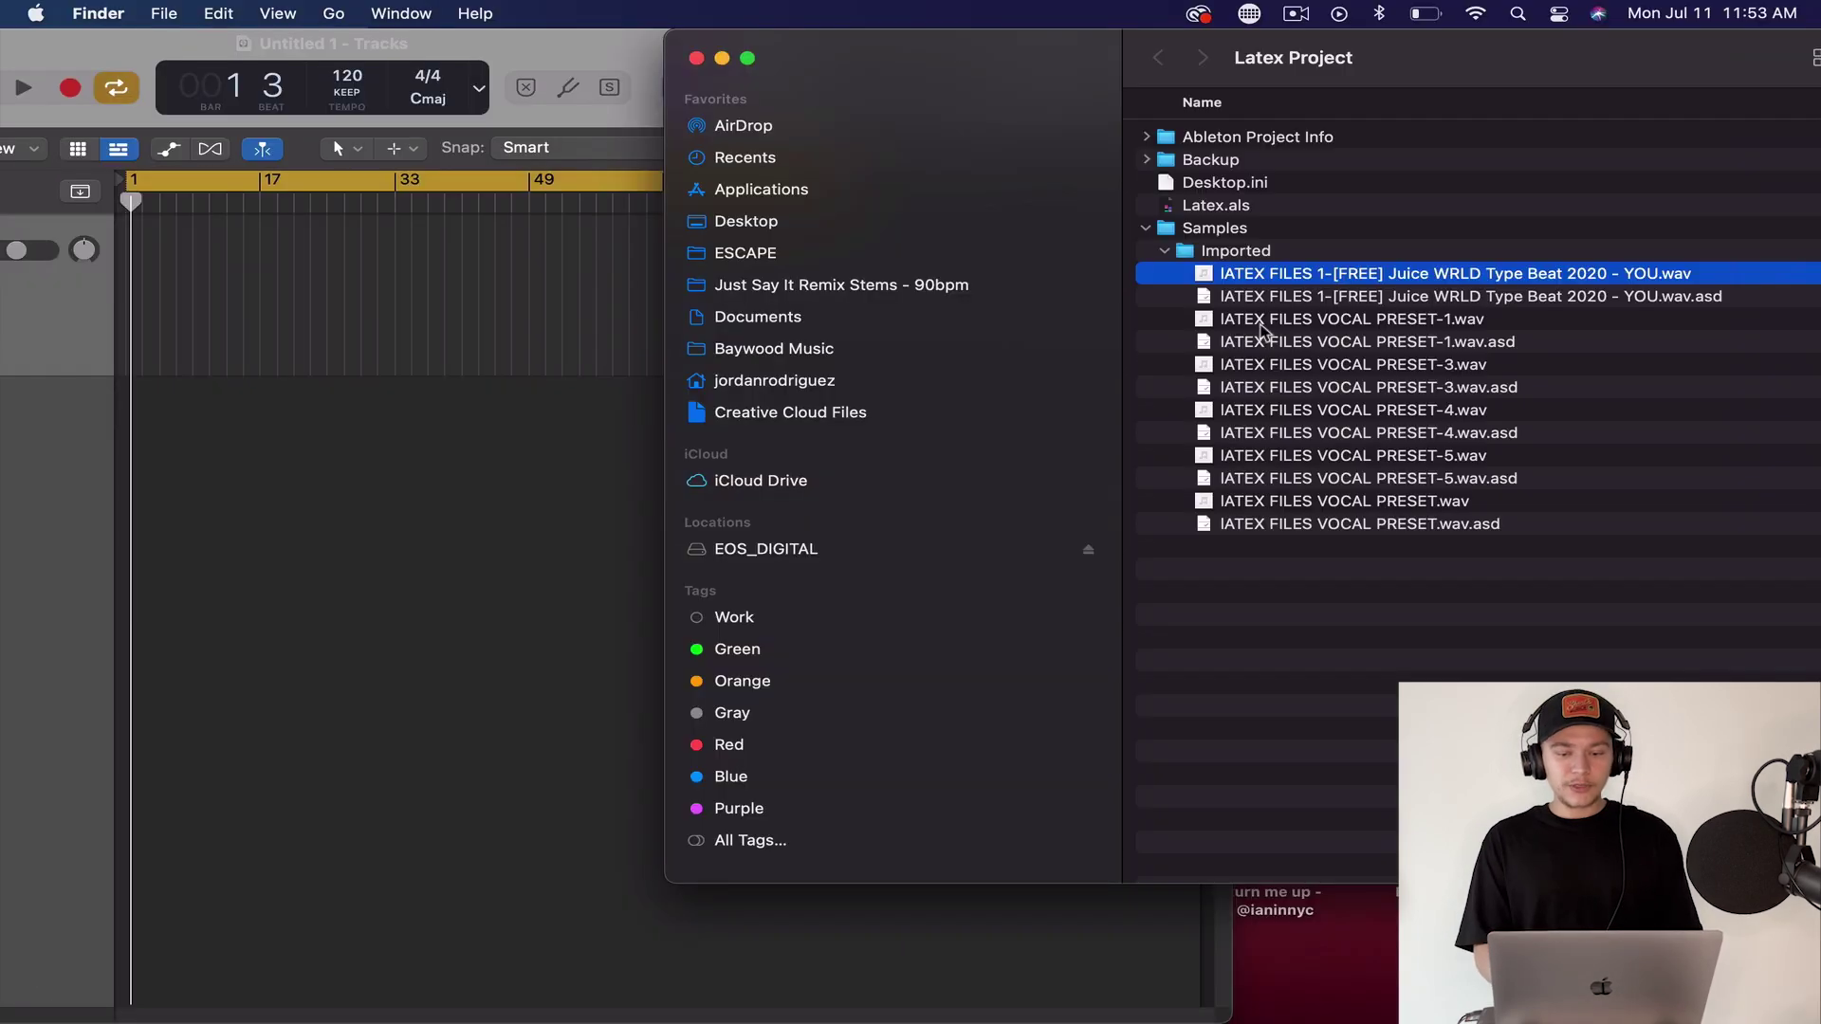
- Import "IATEX FILES 1-[FREE] Juice WRLD Type Beat 2020 - YOU.wav" from Finder onto a new track below Audio 1, starting at bar 1
{"action": "left_click", "coordinate": [1292, 299]}
{"action": "left_click", "coordinate": [1372, 277]}
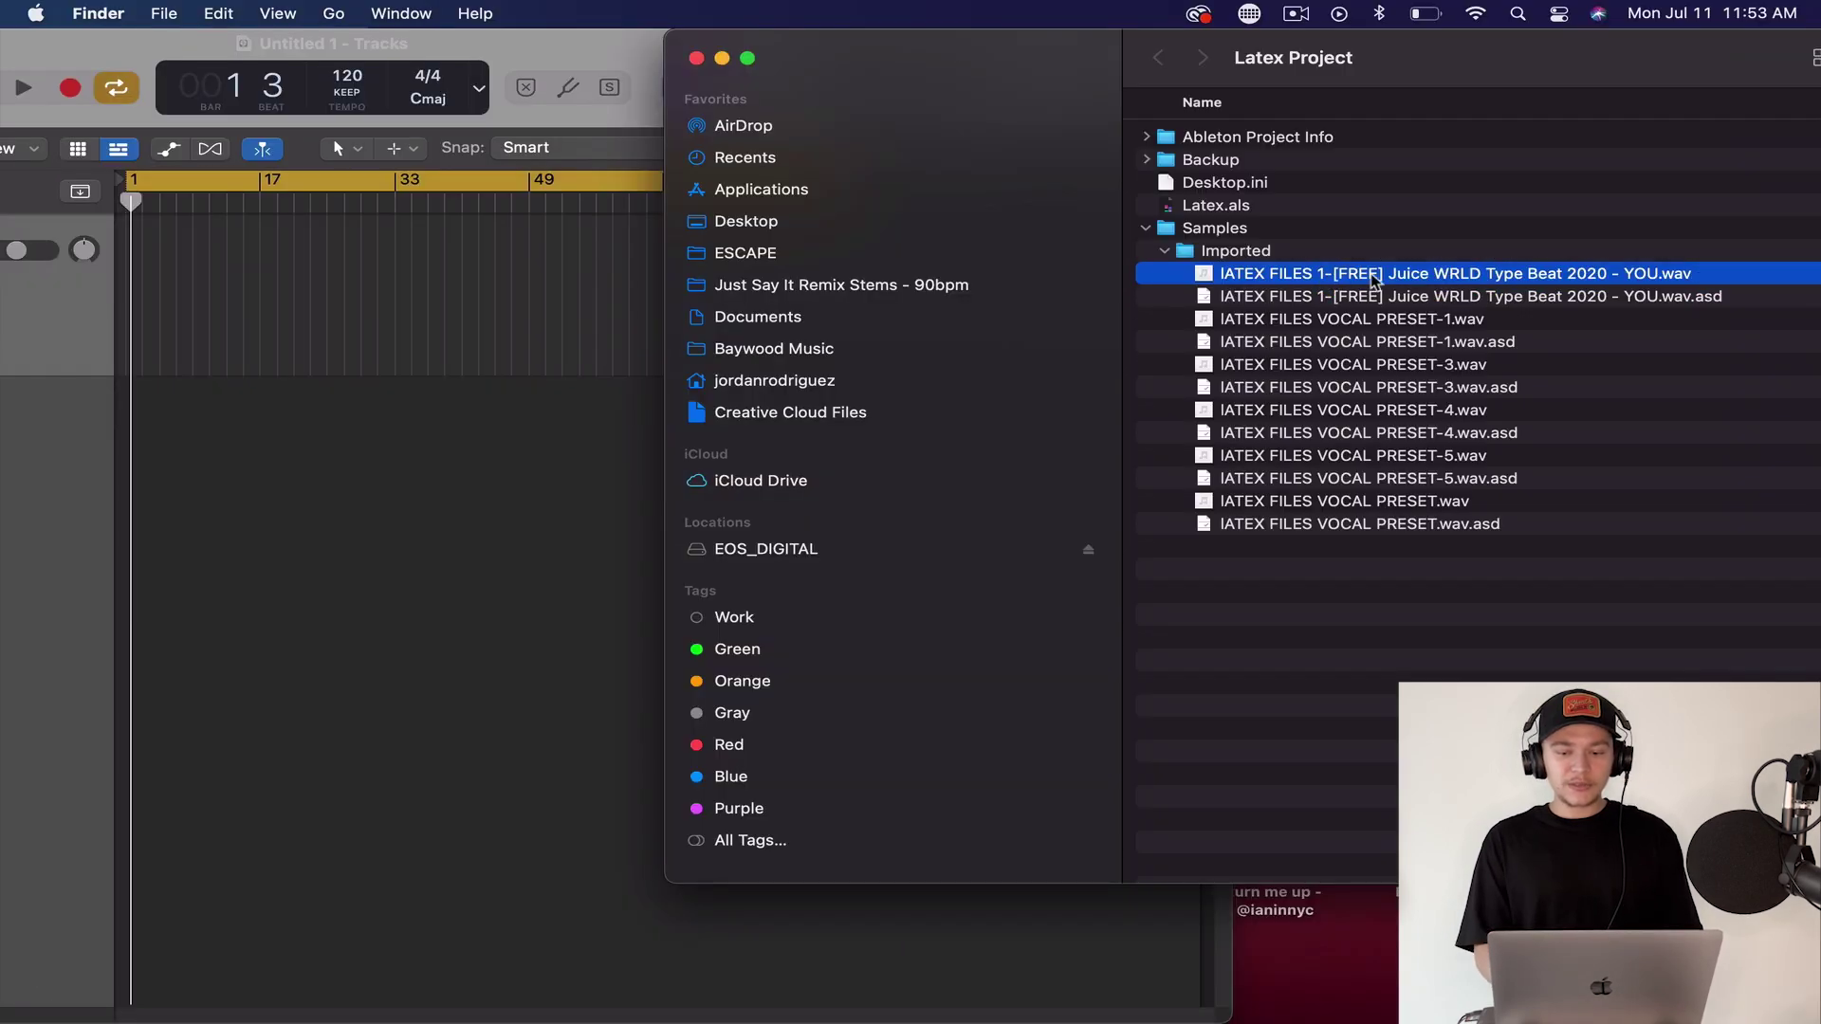
{"action": "left_click_drag", "start_coordinate": [1372, 276], "coordinate": [134, 480]}
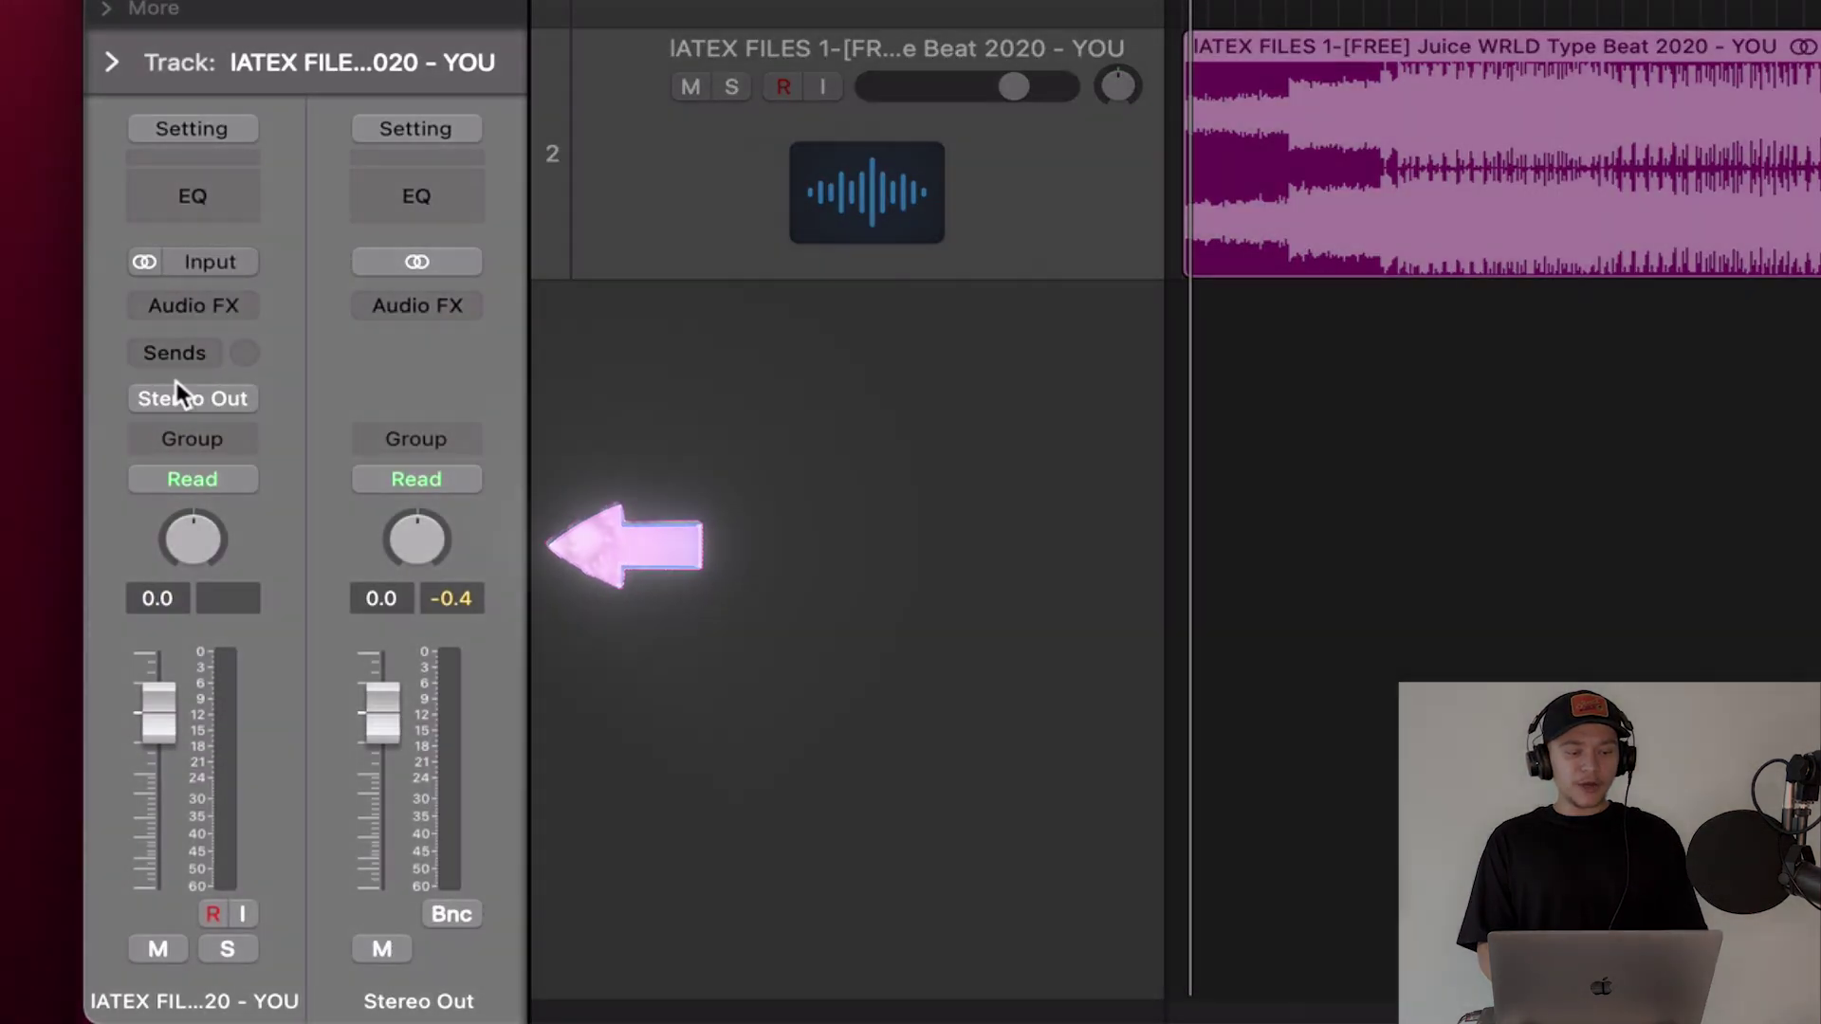
- Insert the BPM Counter metering plug-in on the imported beat's track
{"action": "left_click", "coordinate": [193, 306]}
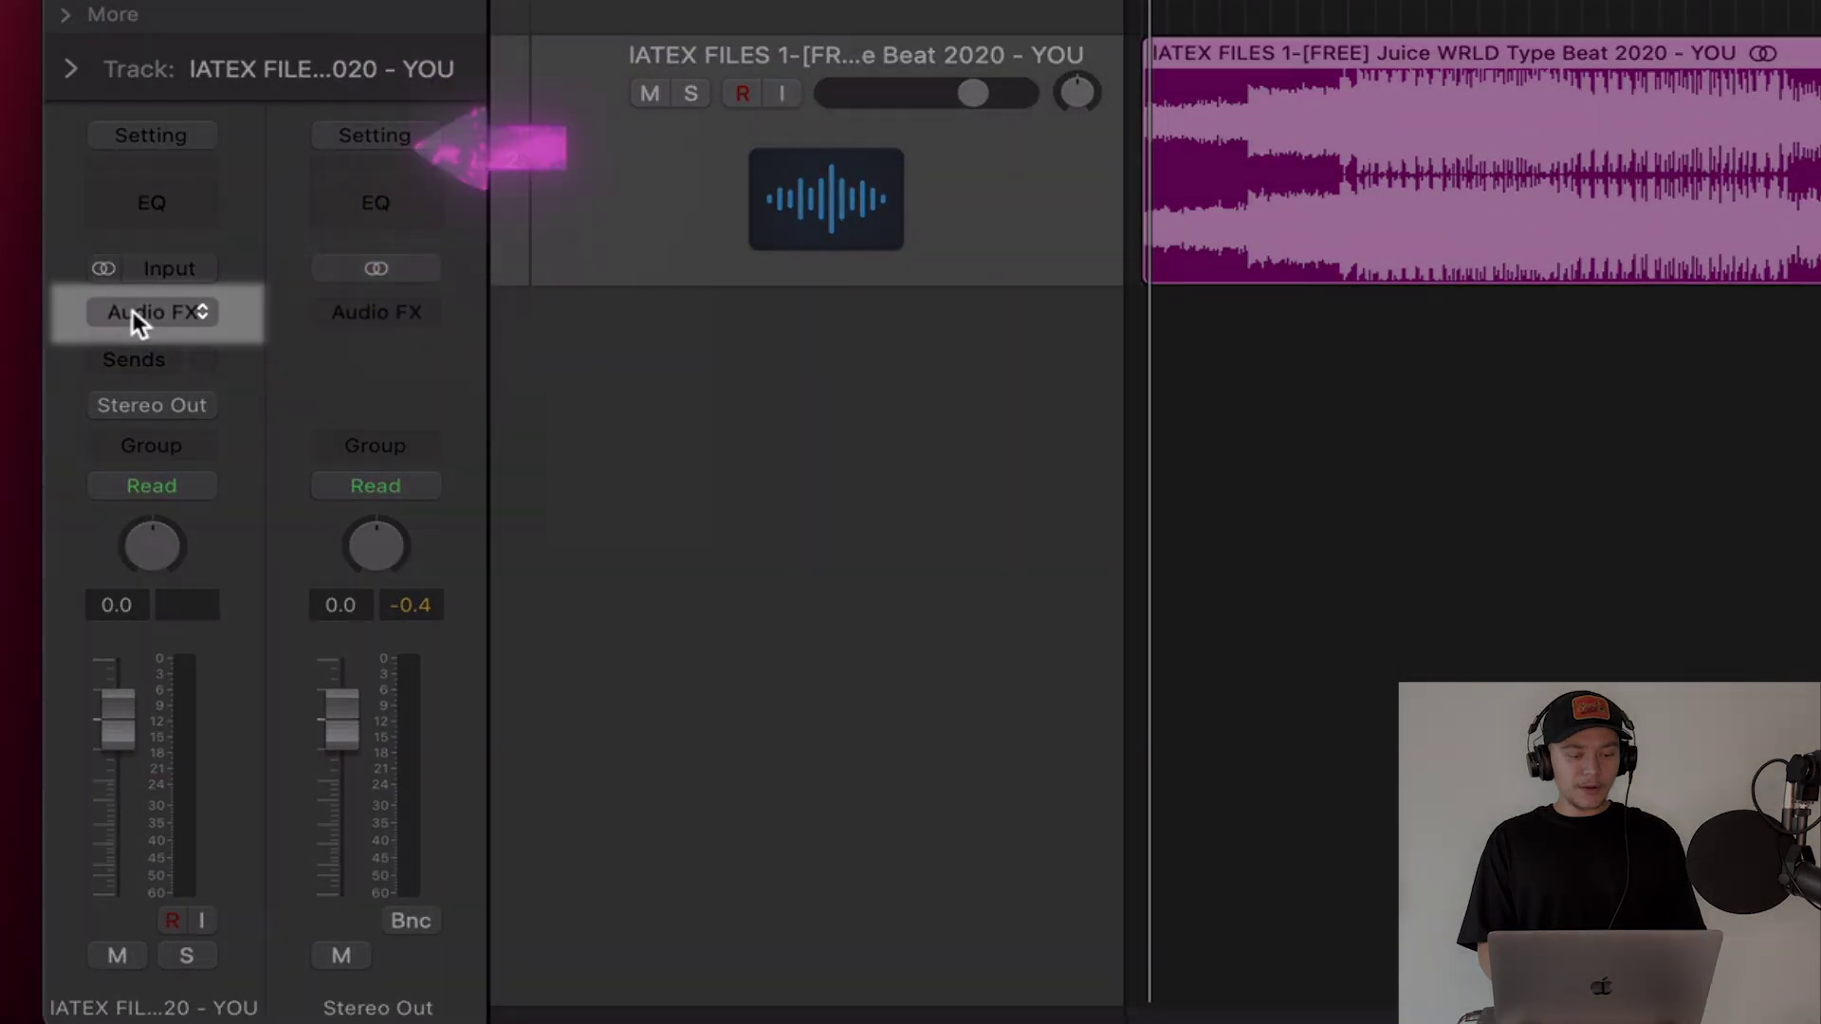
{"action": "left_click", "coordinate": [133, 311]}
{"action": "mouse_move", "coordinate": [254, 808]}
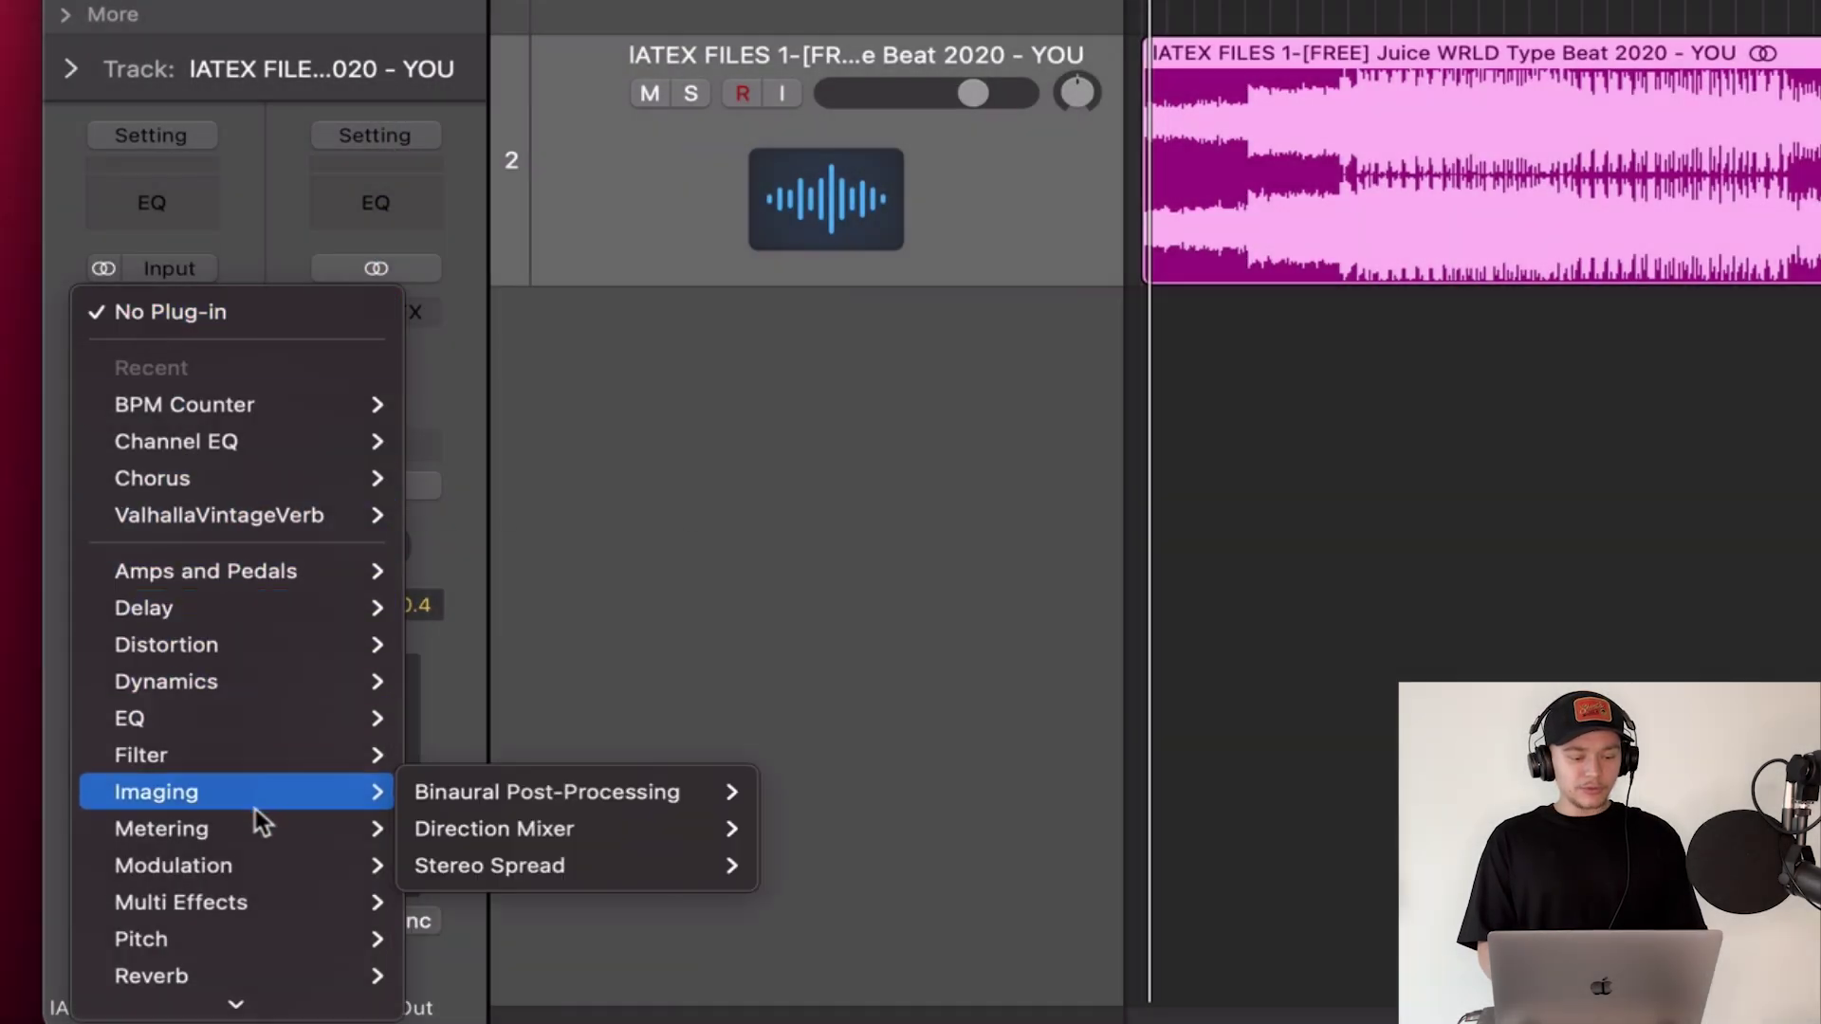
{"action": "left_click", "coordinate": [719, 816]}
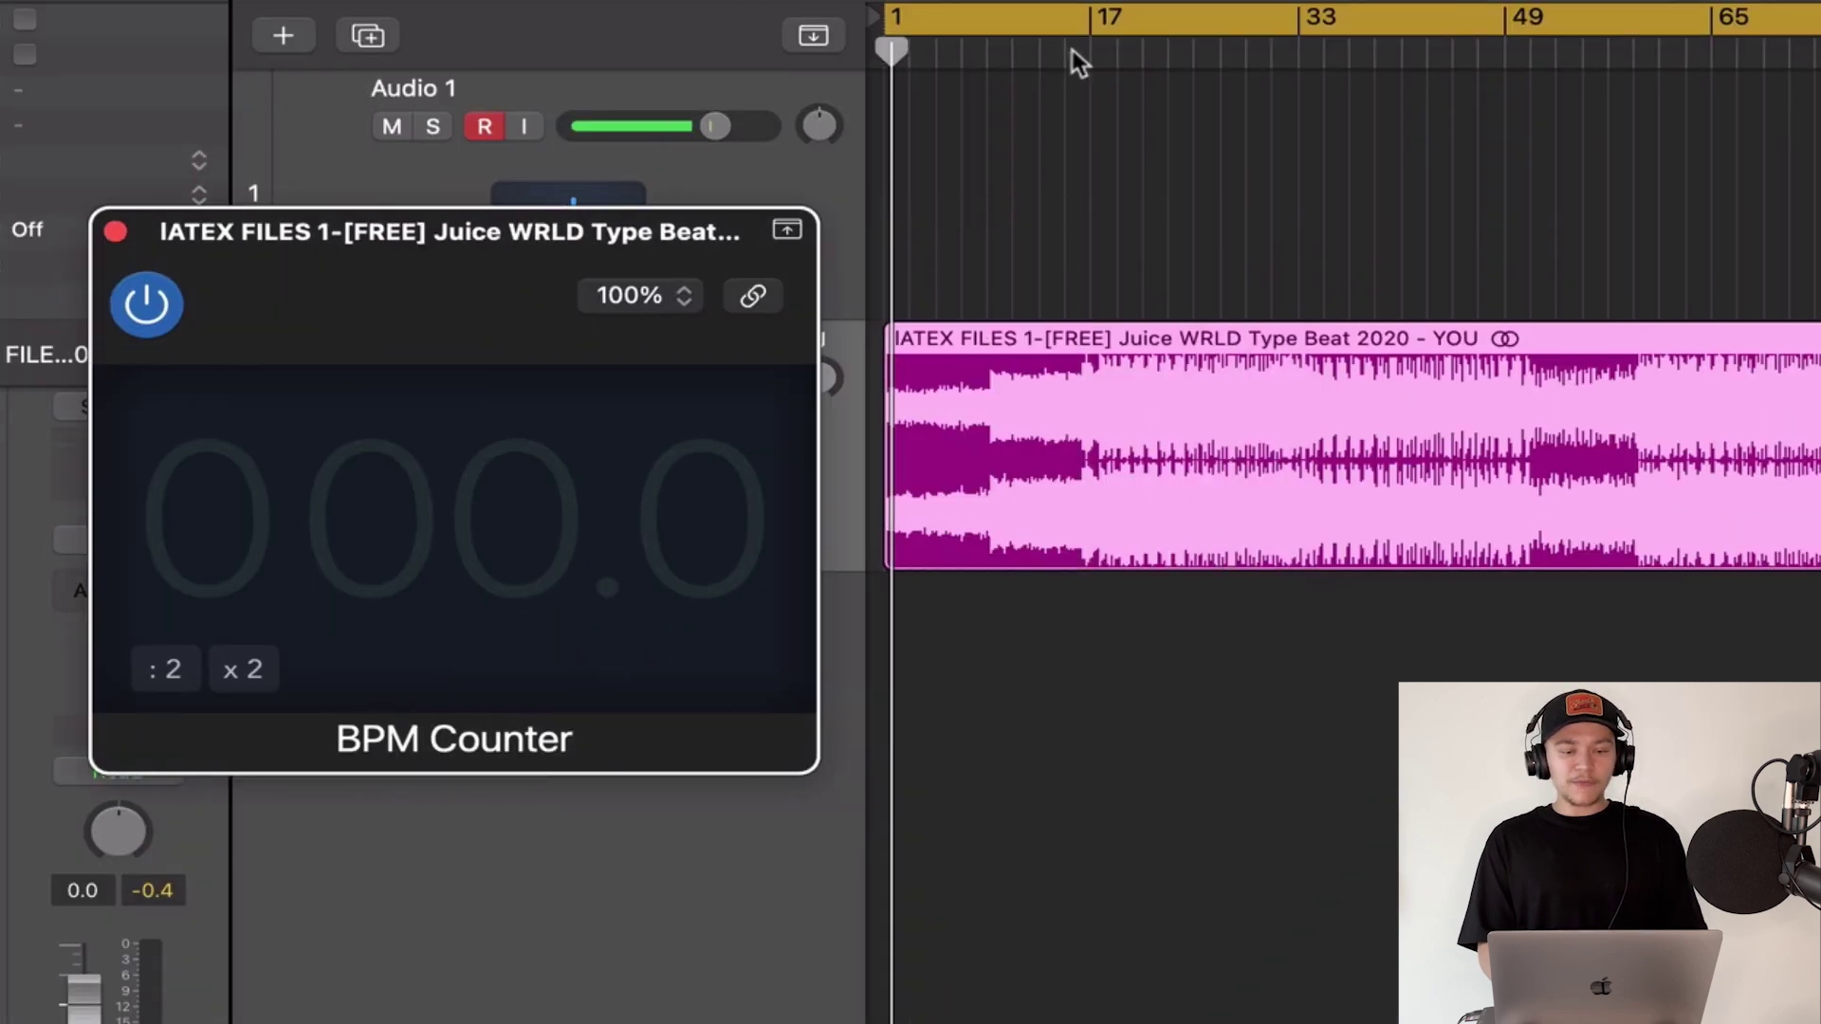
- Play the beat from just before bar 17 to measure its tempo with the BPM Counter
{"action": "double_click", "coordinate": [1071, 51]}
{"action": "left_click", "coordinate": [536, 288]}
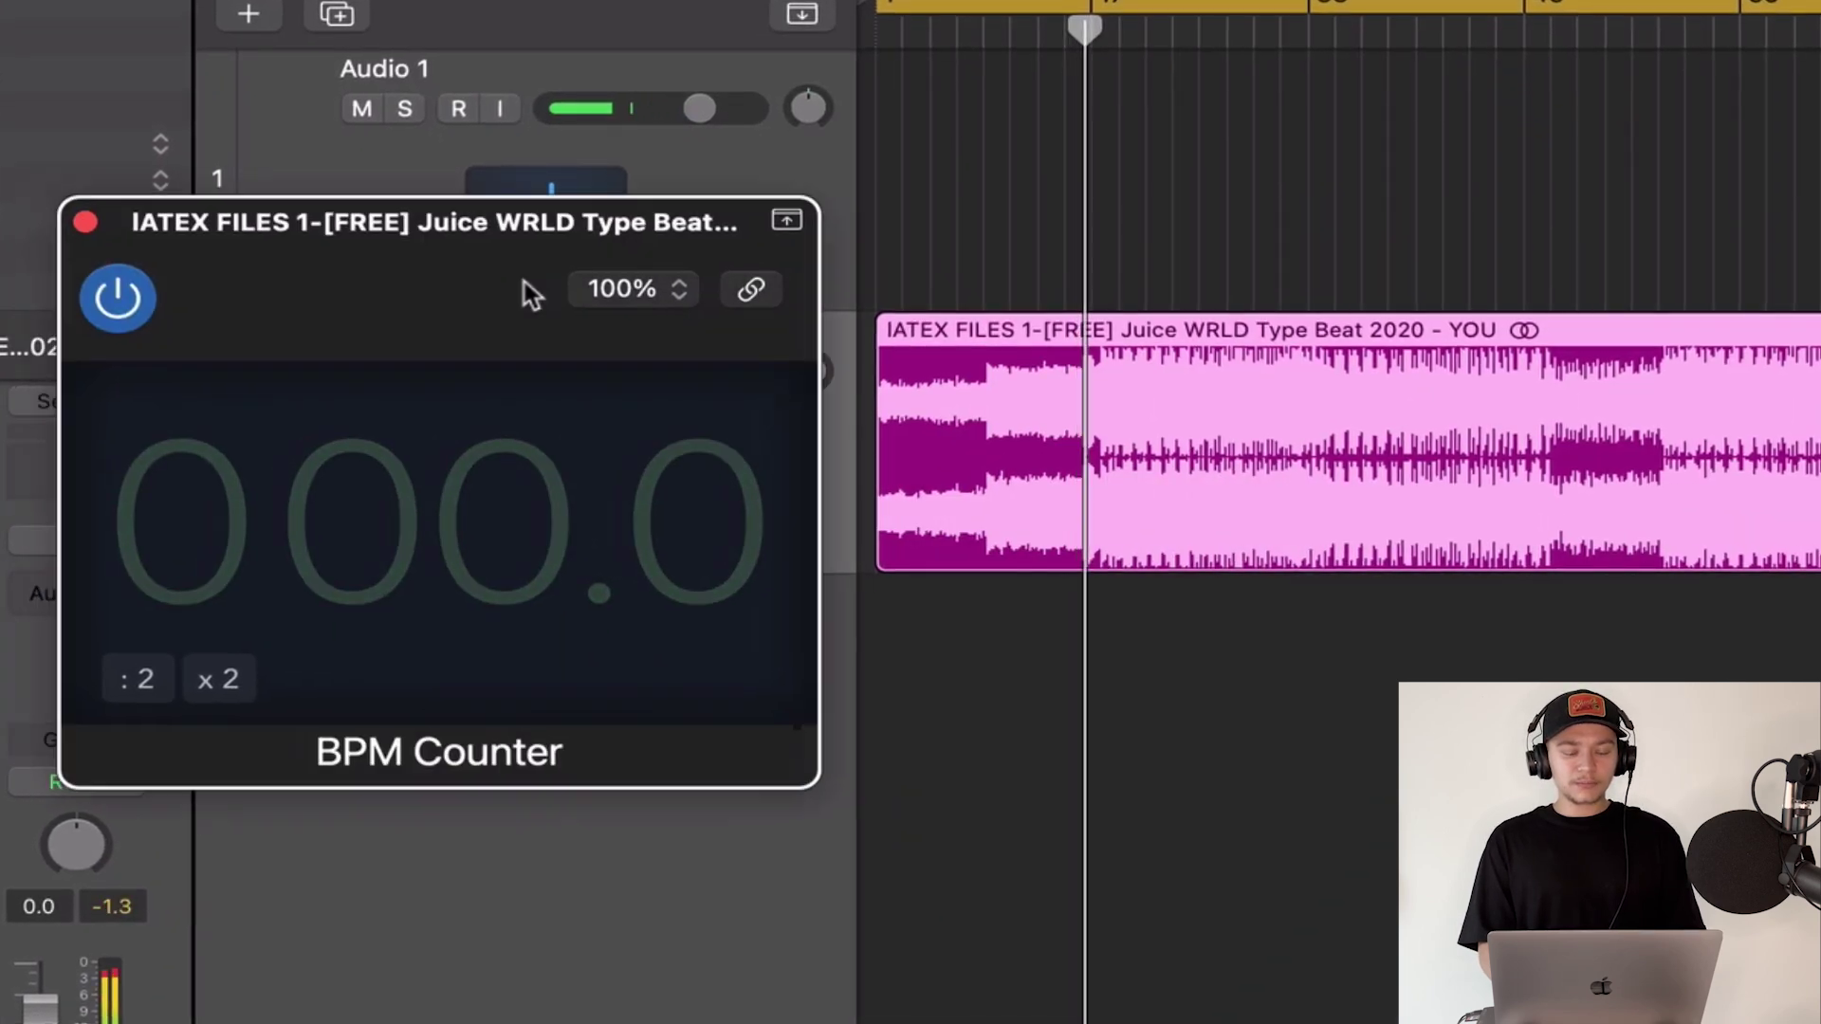
{"action": "mouse_move", "coordinate": [524, 280]}
{"action": "left_mouse_down"}
{"action": "mouse_move", "coordinate": [663, 258]}
{"action": "mouse_move", "coordinate": [520, 269]}
{"action": "left_mouse_up"}
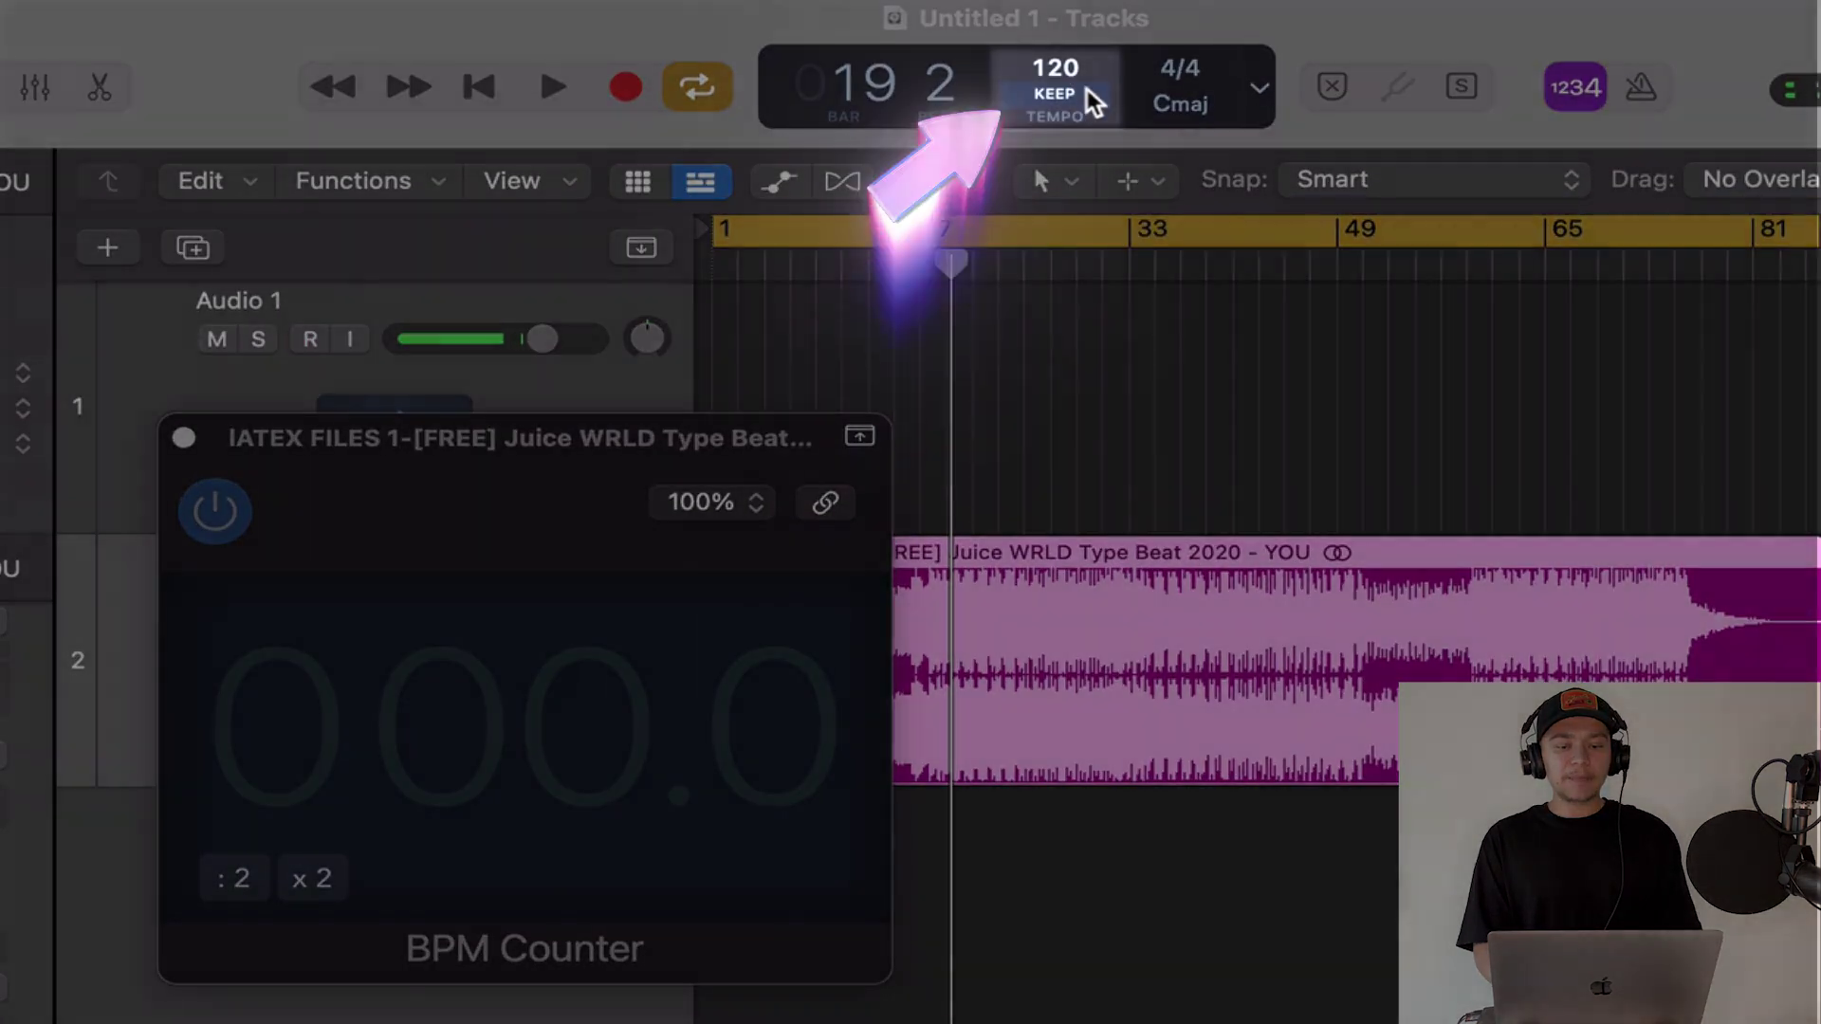
- Set the project tempo to 115 BPM
{"action": "double_click", "coordinate": [1054, 71]}
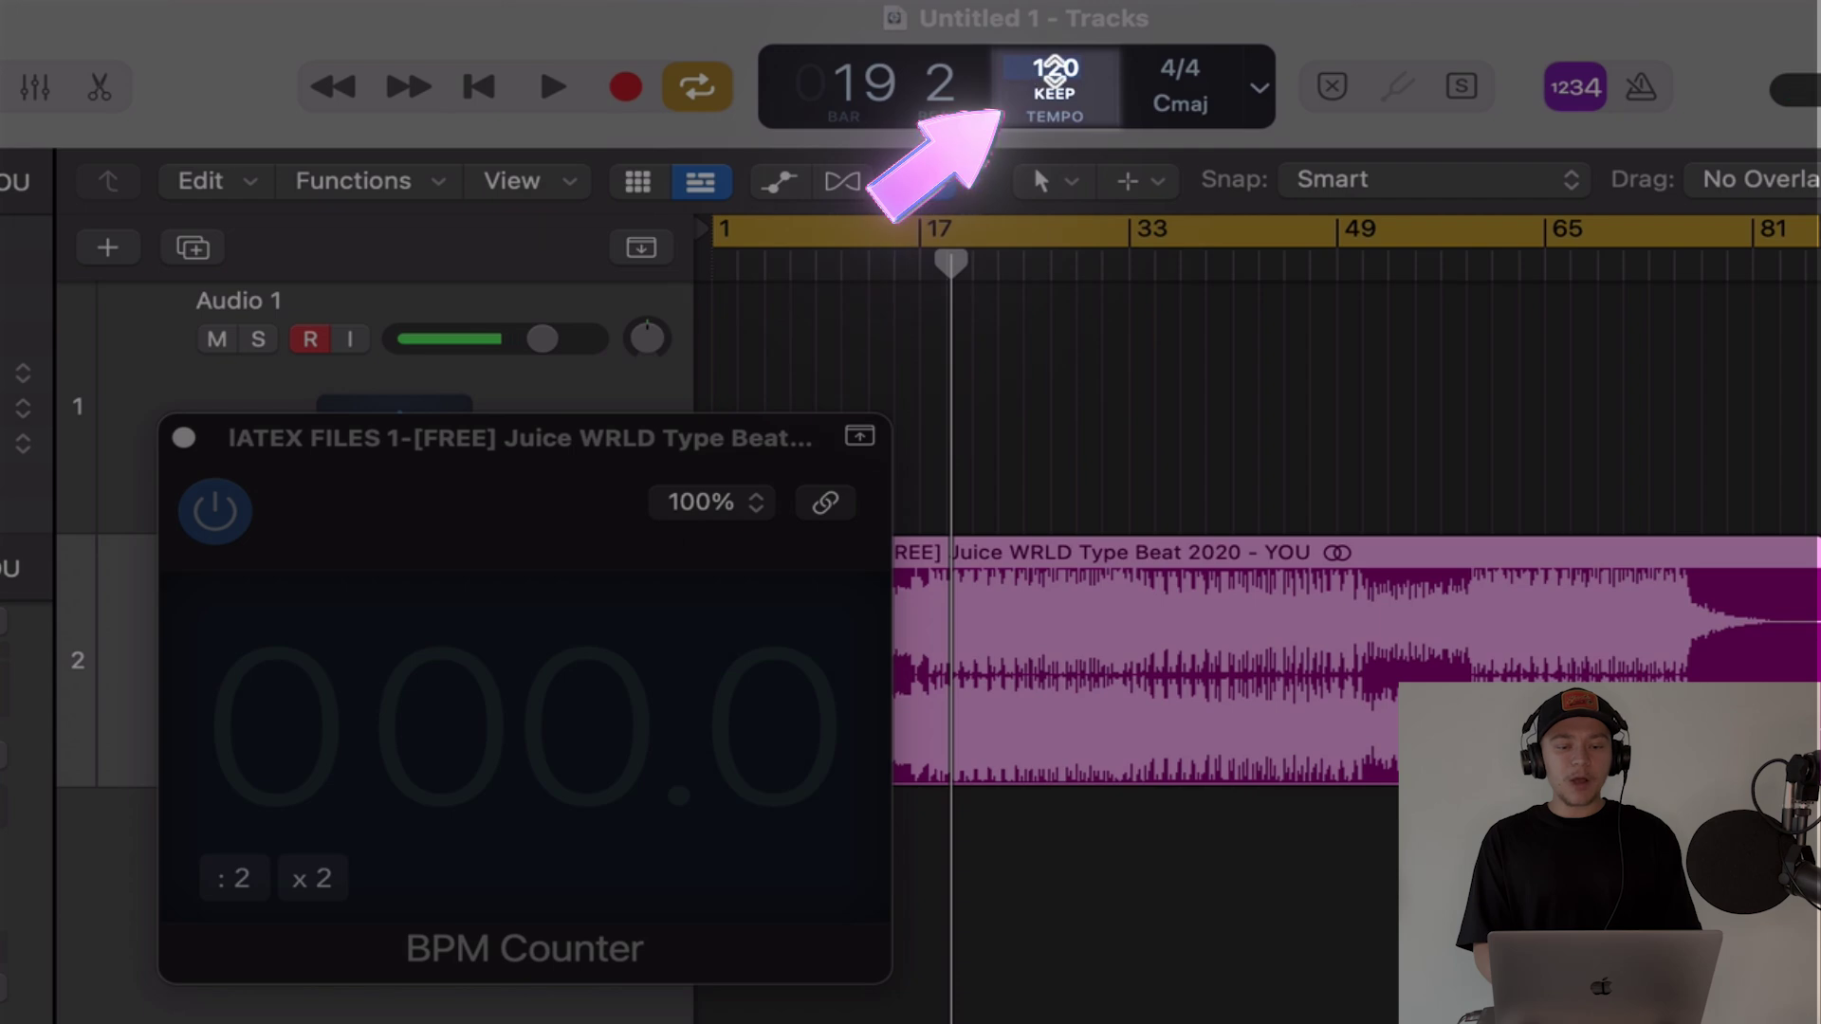
{"action": "type", "text": "115"}
{"action": "key", "text": "Return"}
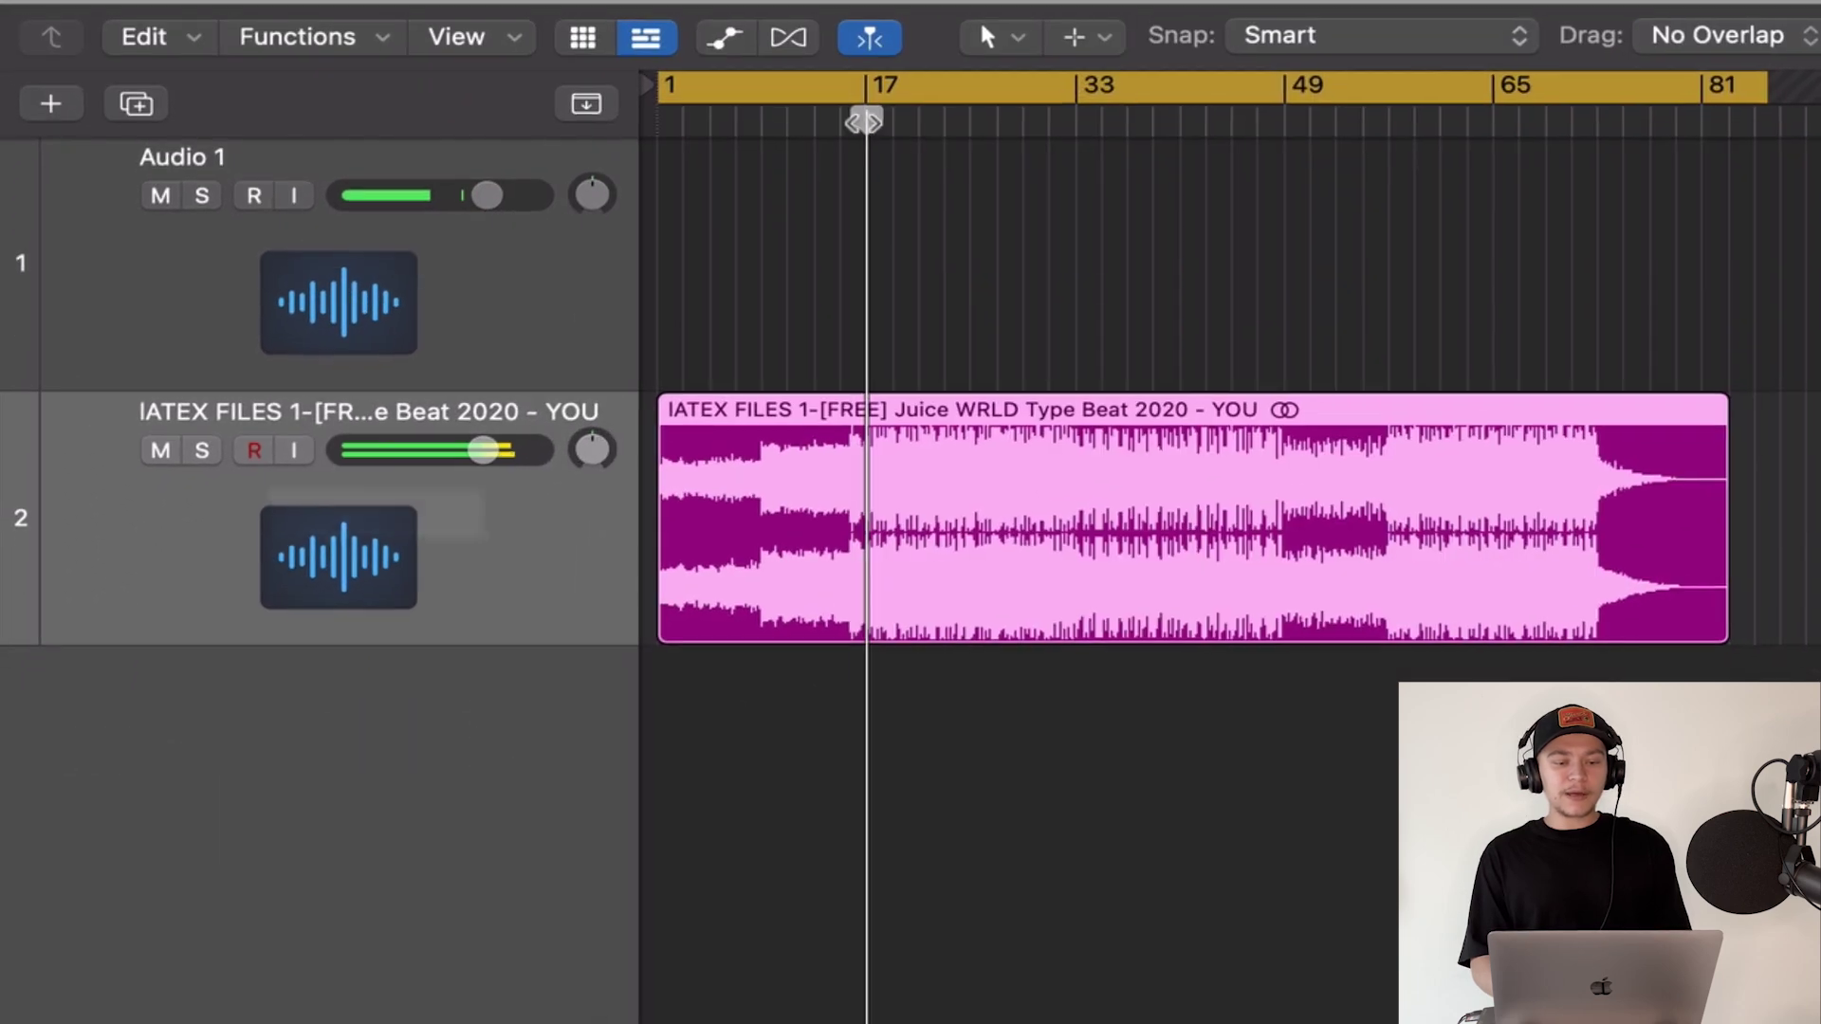
- Lower the beat track's volume to about -4.6 dB during playback, and stop playback
{"action": "left_click_drag", "start_coordinate": [500, 444], "coordinate": [457, 451]}
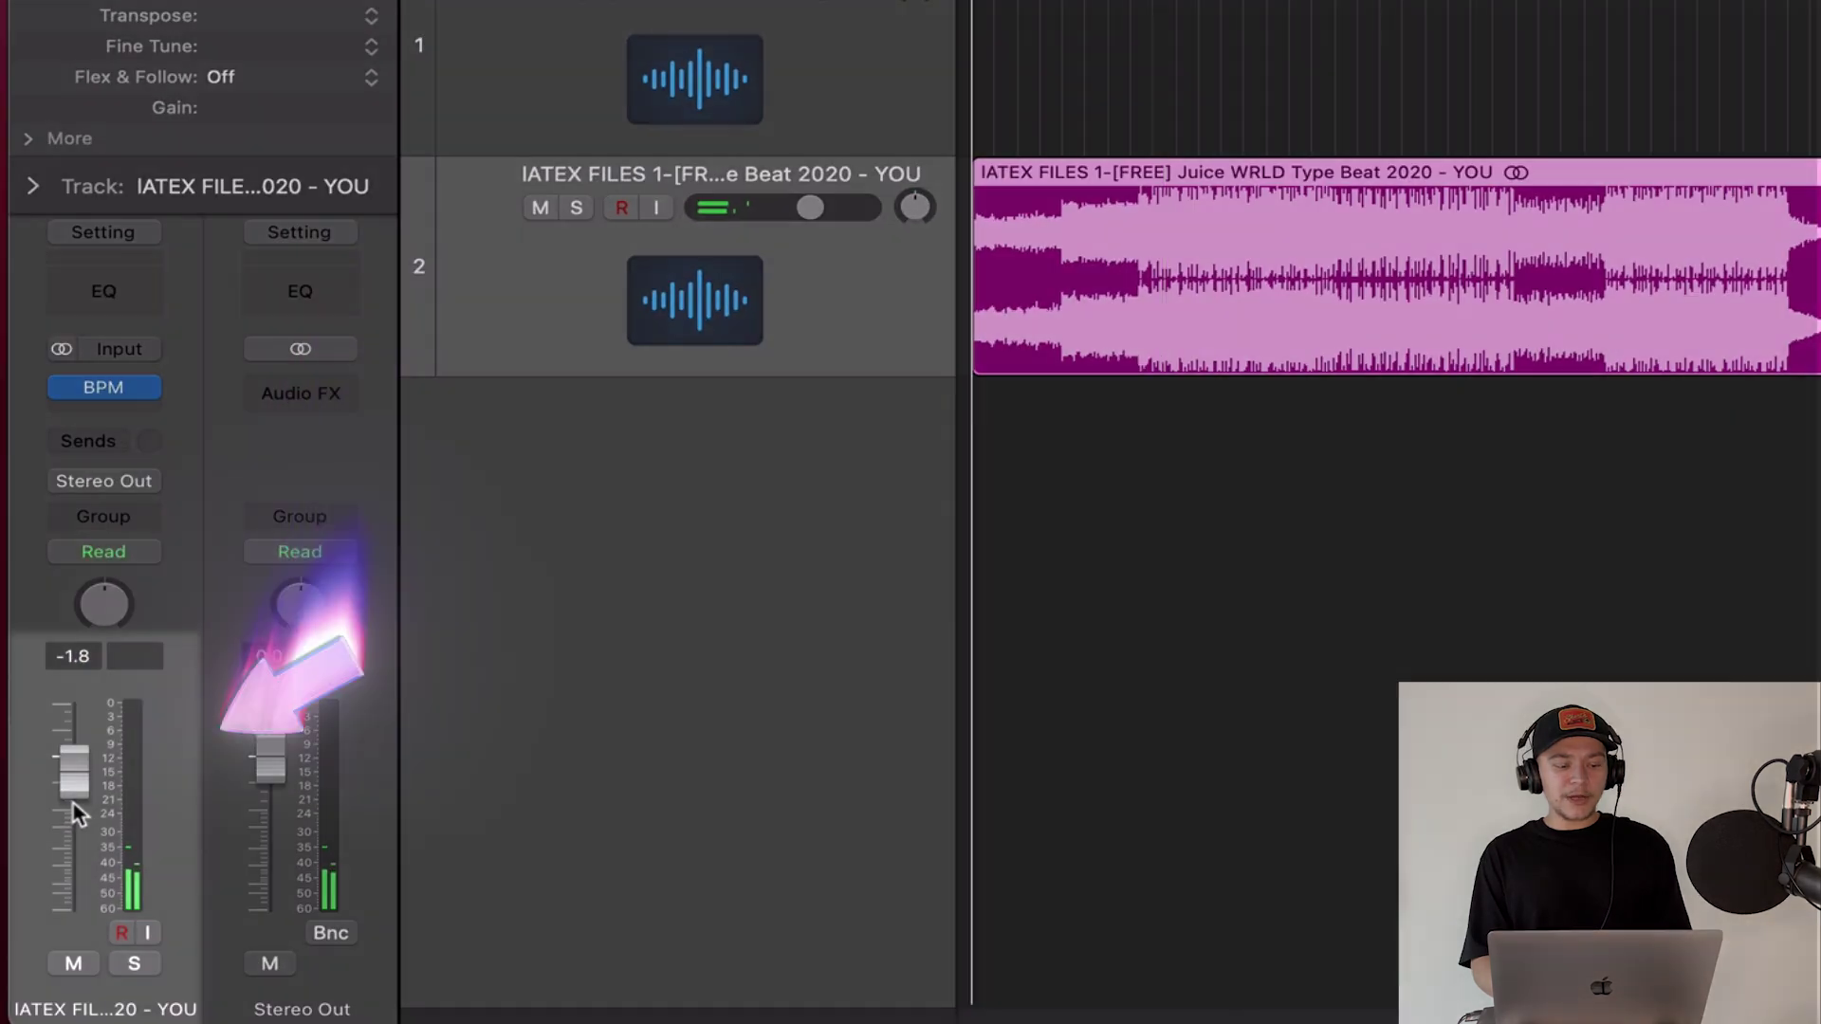
{"action": "mouse_move", "coordinate": [78, 813]}
{"action": "left_mouse_down"}
{"action": "mouse_move", "coordinate": [76, 887]}
{"action": "mouse_move", "coordinate": [76, 808]}
{"action": "left_mouse_up"}
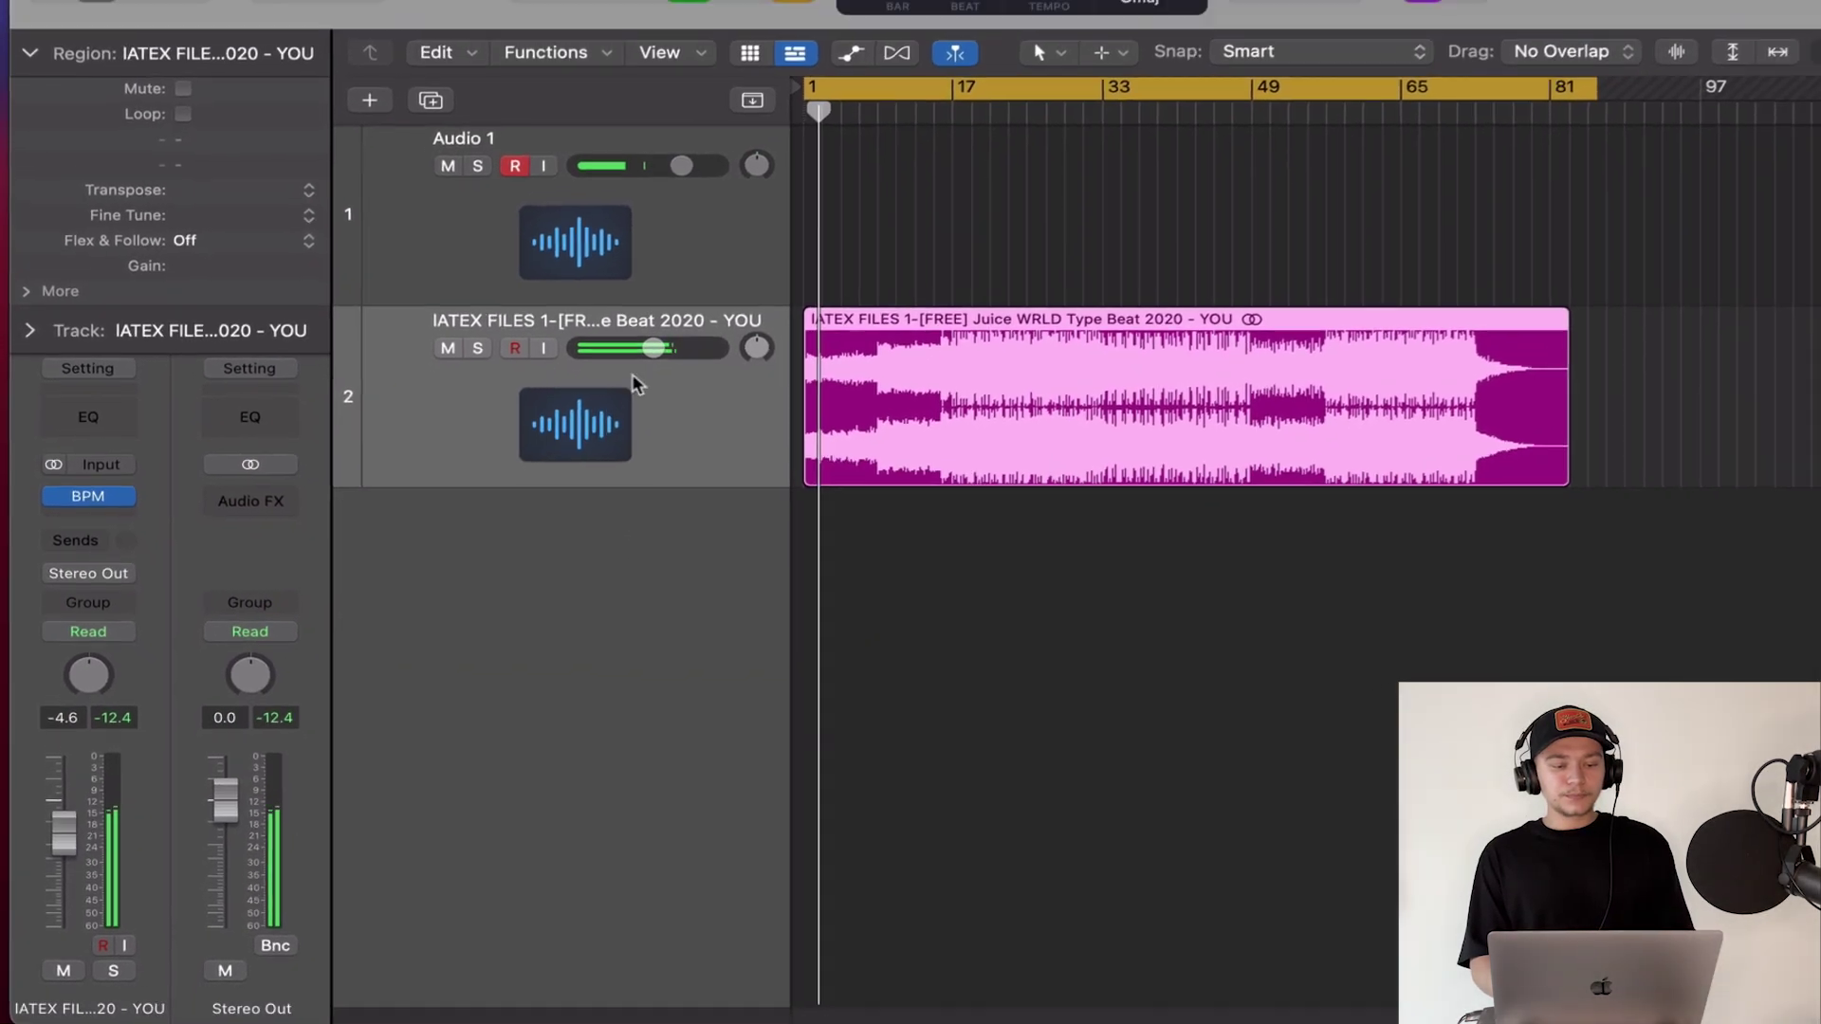
{"action": "key", "text": "space"}
- Set the imported beat track's volume to 0 dB
{"action": "double_click", "coordinate": [60, 736]}
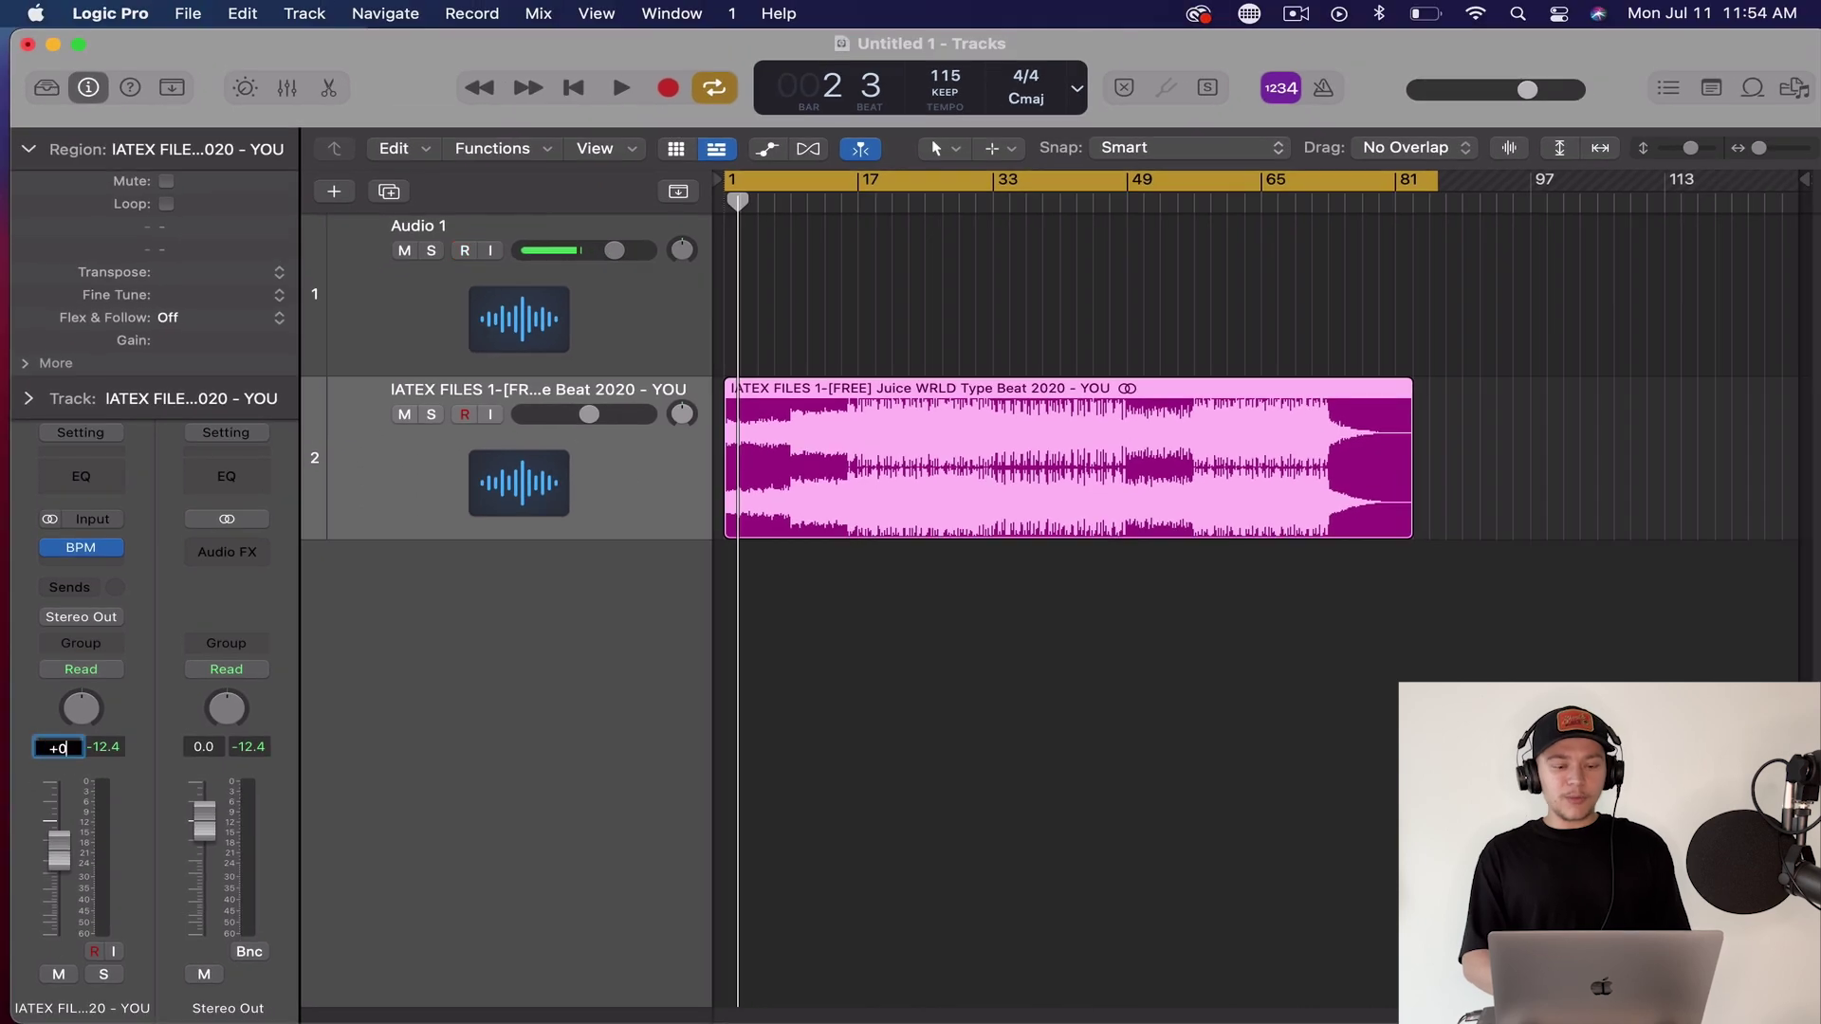
{"action": "type", "text": "+0"}
{"action": "key", "text": "Return"}
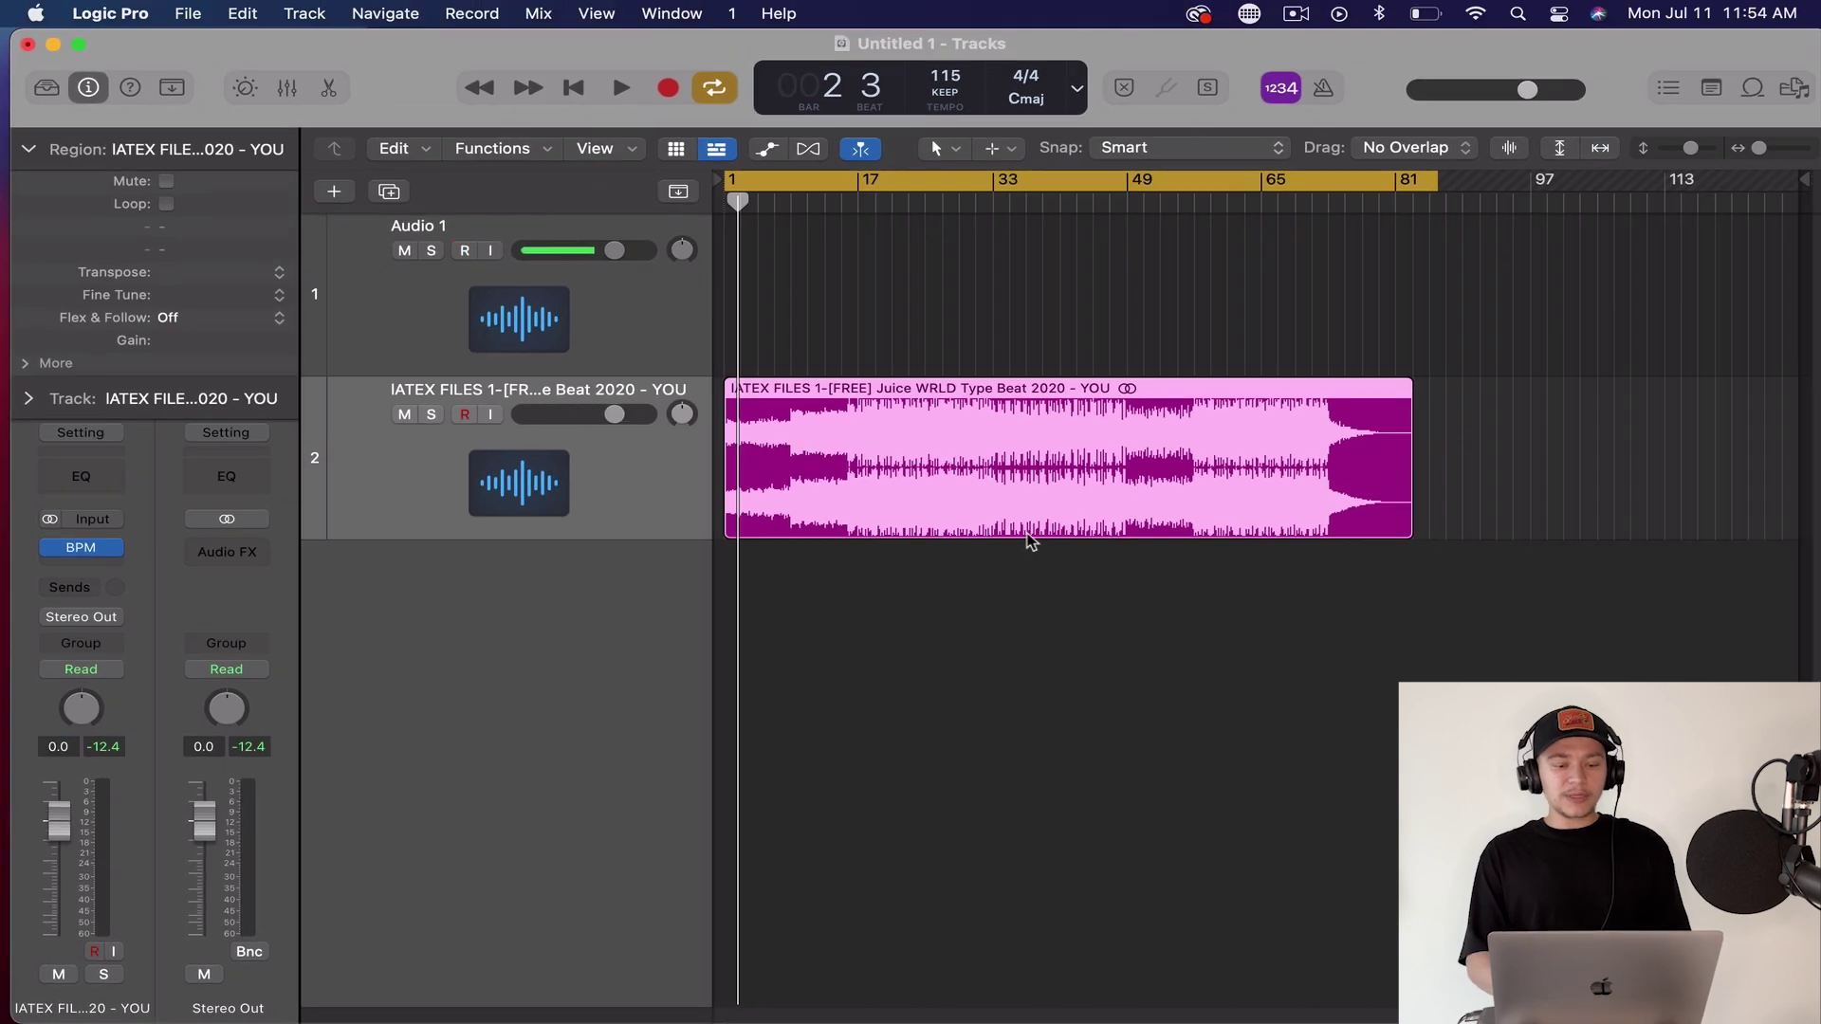
- Reduce the gain of the imported beat's region, and play it from bar 17 to check the level
{"action": "left_click", "coordinate": [859, 203]}
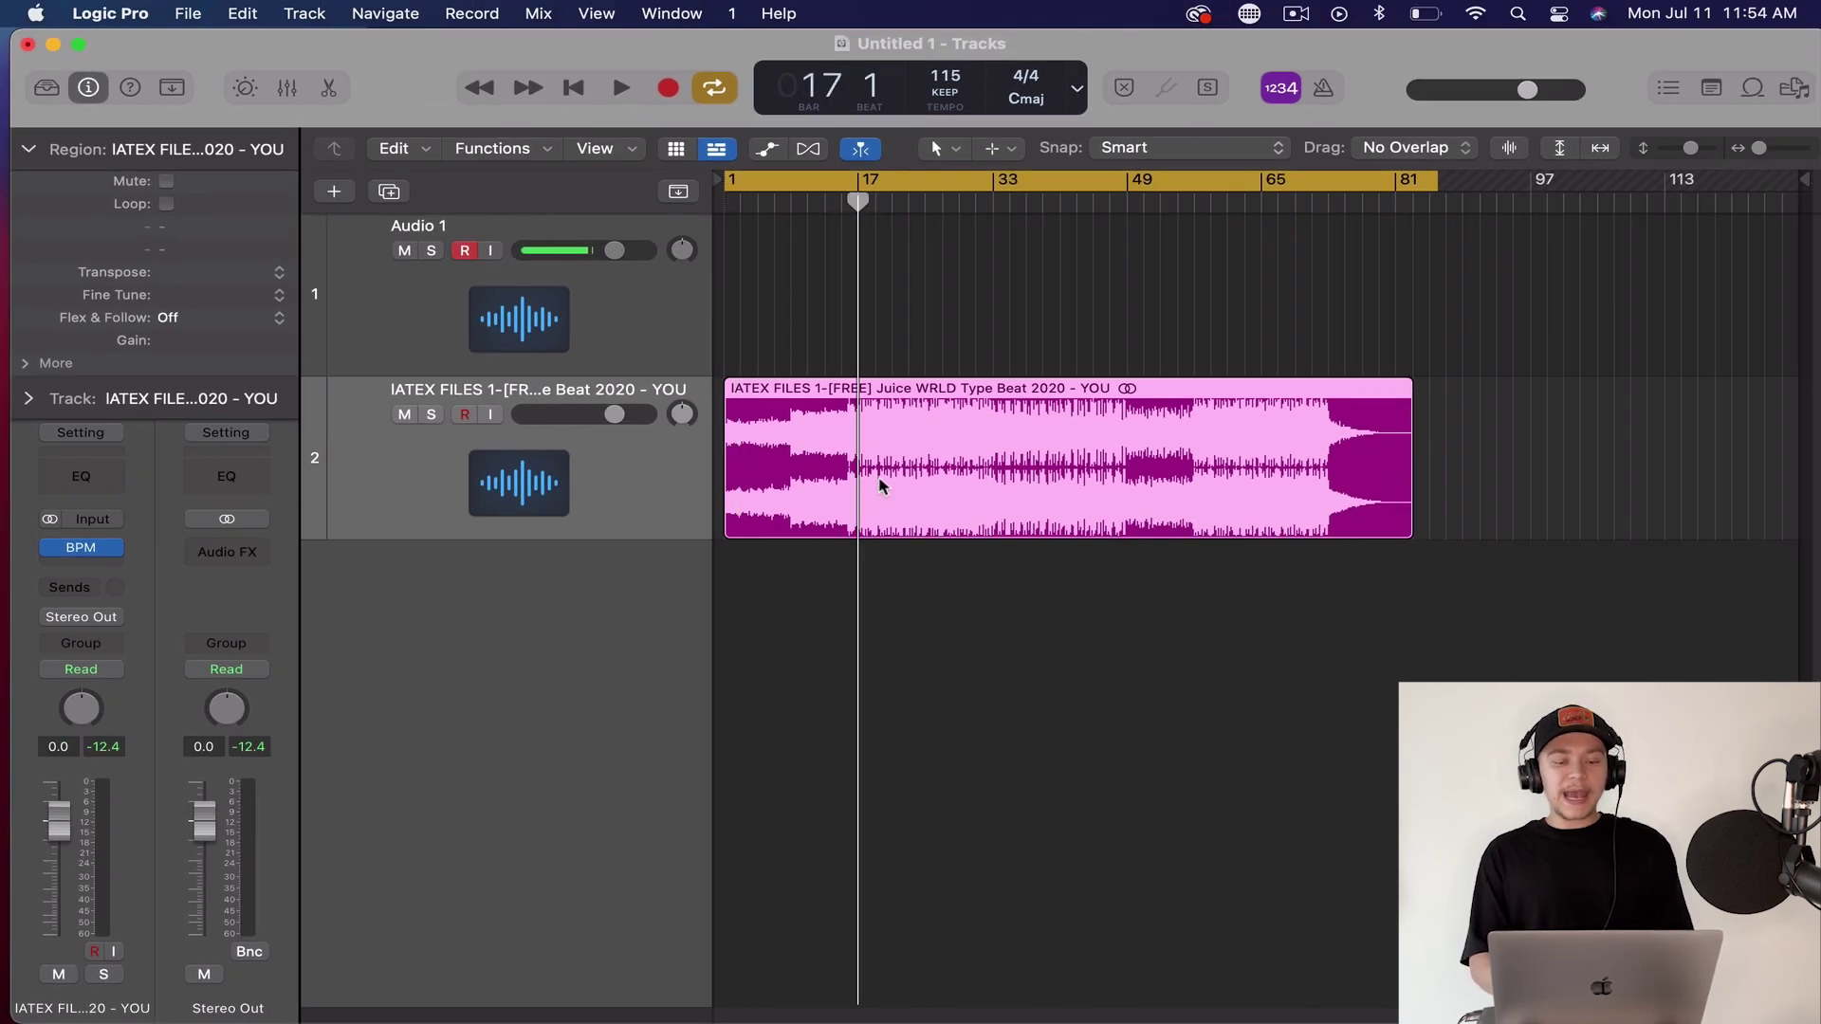
{"action": "left_click_drag", "start_coordinate": [1010, 616], "coordinate": [1110, 397]}
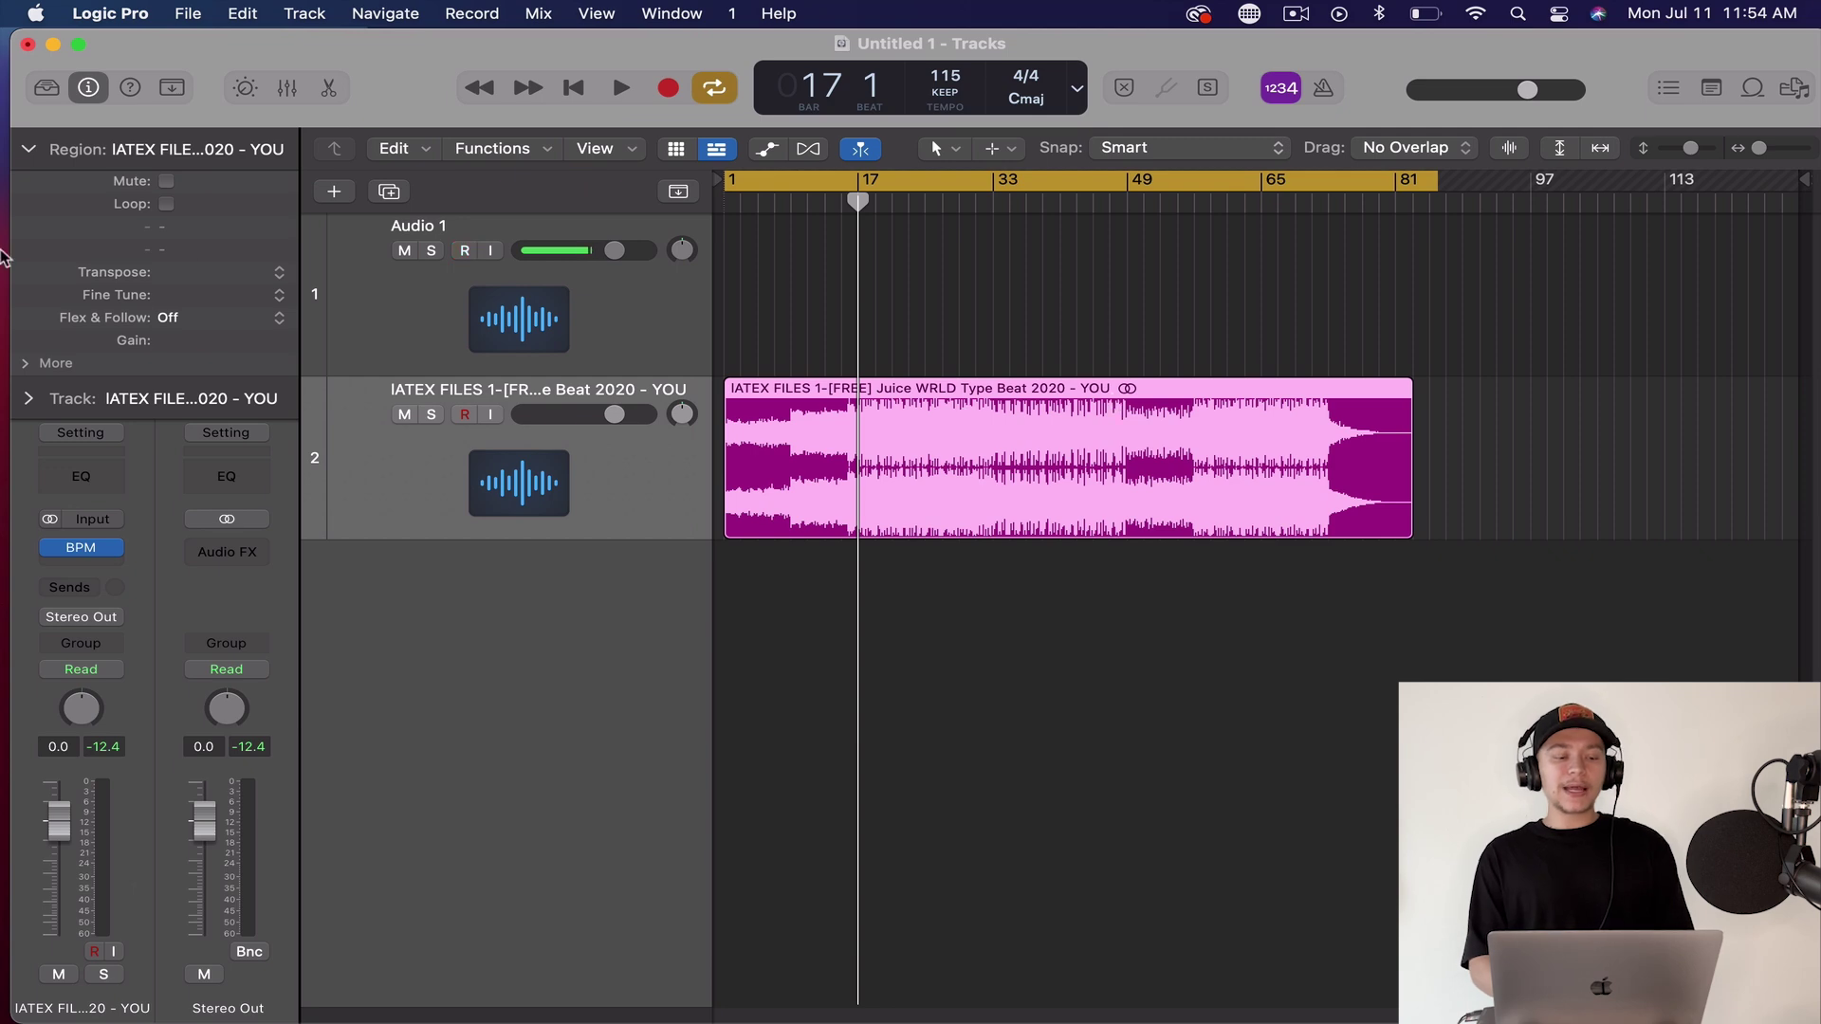
{"action": "left_click", "coordinate": [29, 149]}
{"action": "left_click", "coordinate": [28, 149]}
{"action": "left_click_drag", "start_coordinate": [170, 339], "coordinate": [169, 385]}
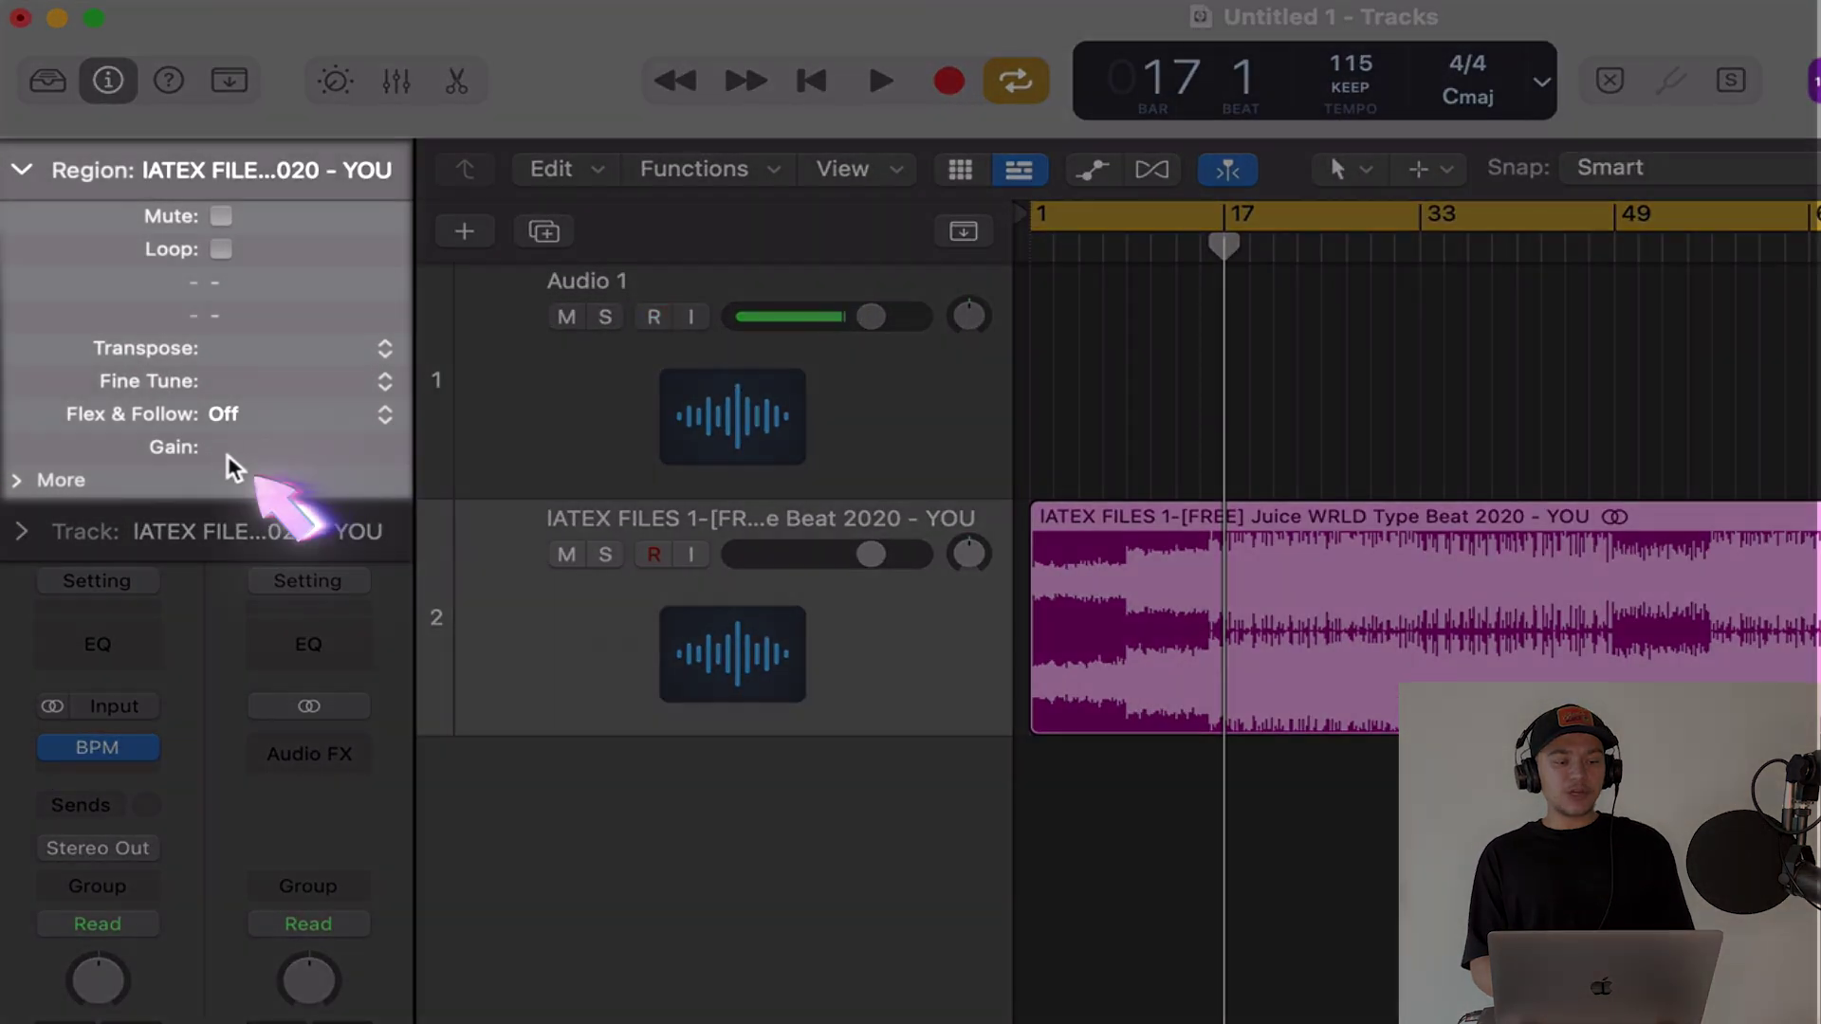
{"action": "left_click_drag", "start_coordinate": [227, 520], "coordinate": [407, 699]}
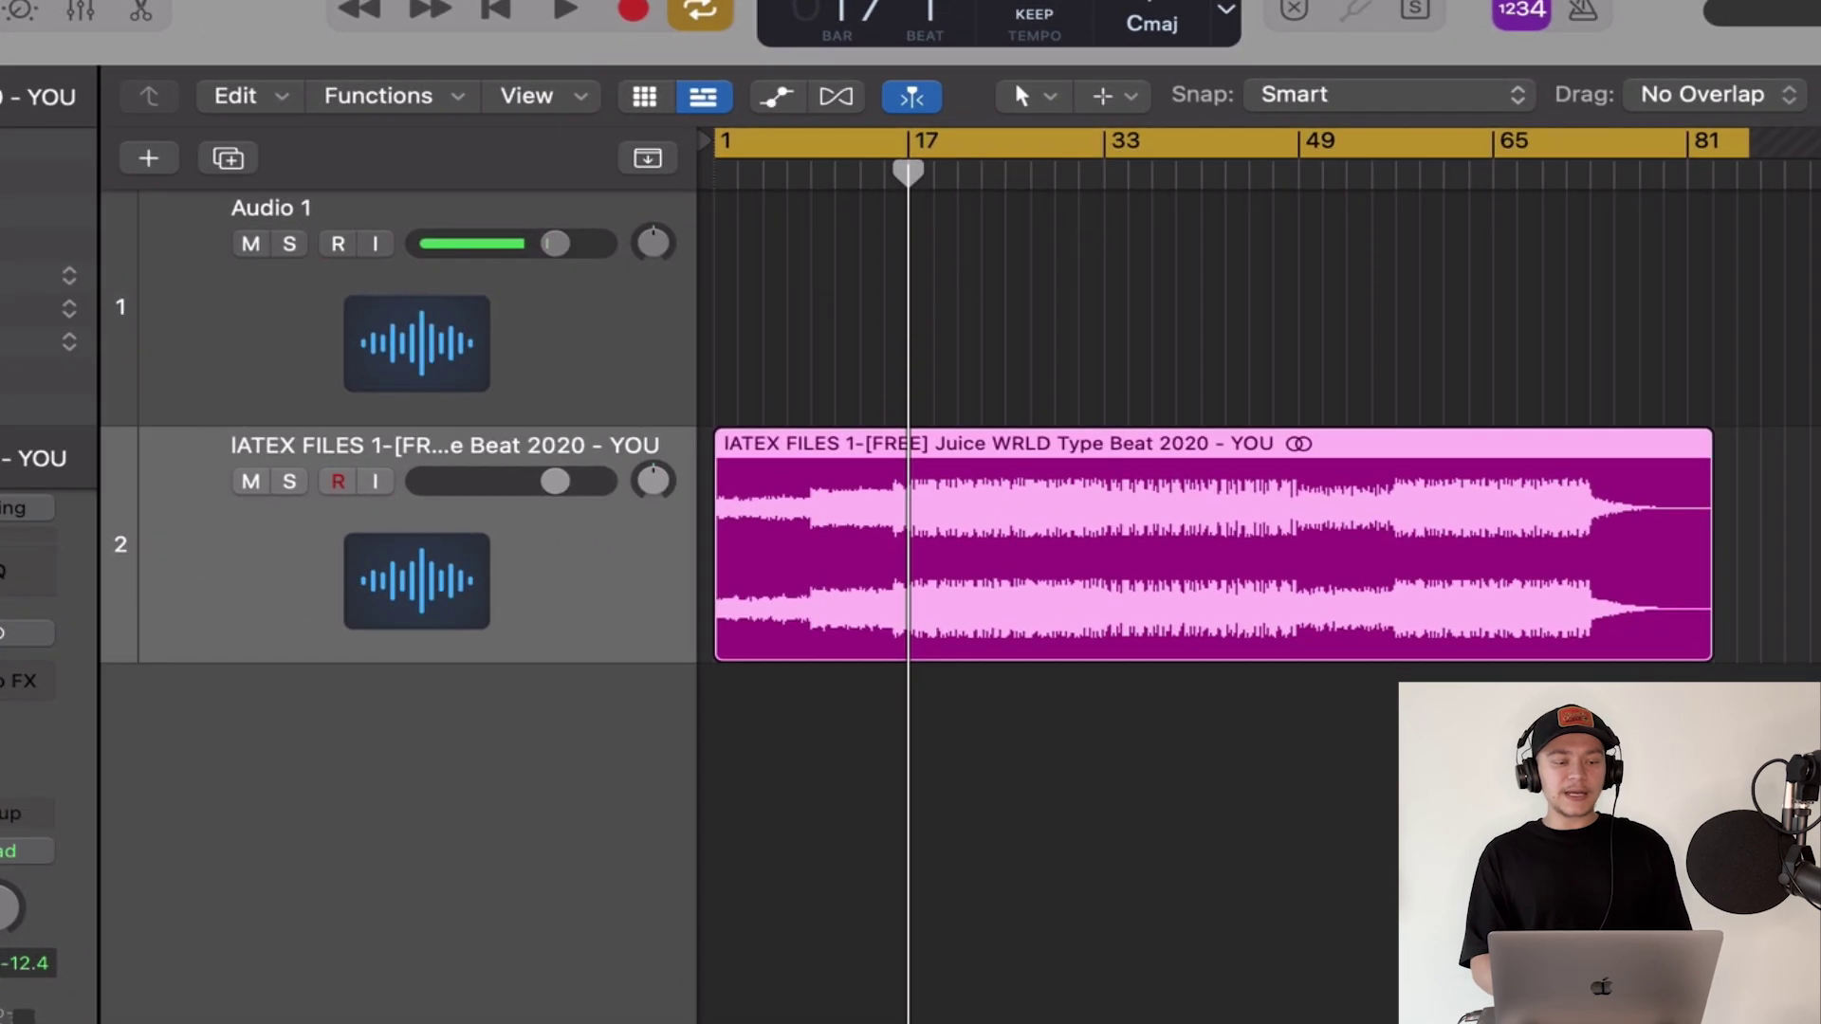
{"action": "mouse_move", "coordinate": [71, 407]}
{"action": "left_mouse_down"}
{"action": "mouse_move", "coordinate": [71, 588]}
{"action": "mouse_move", "coordinate": [71, 379]}
{"action": "left_mouse_up"}
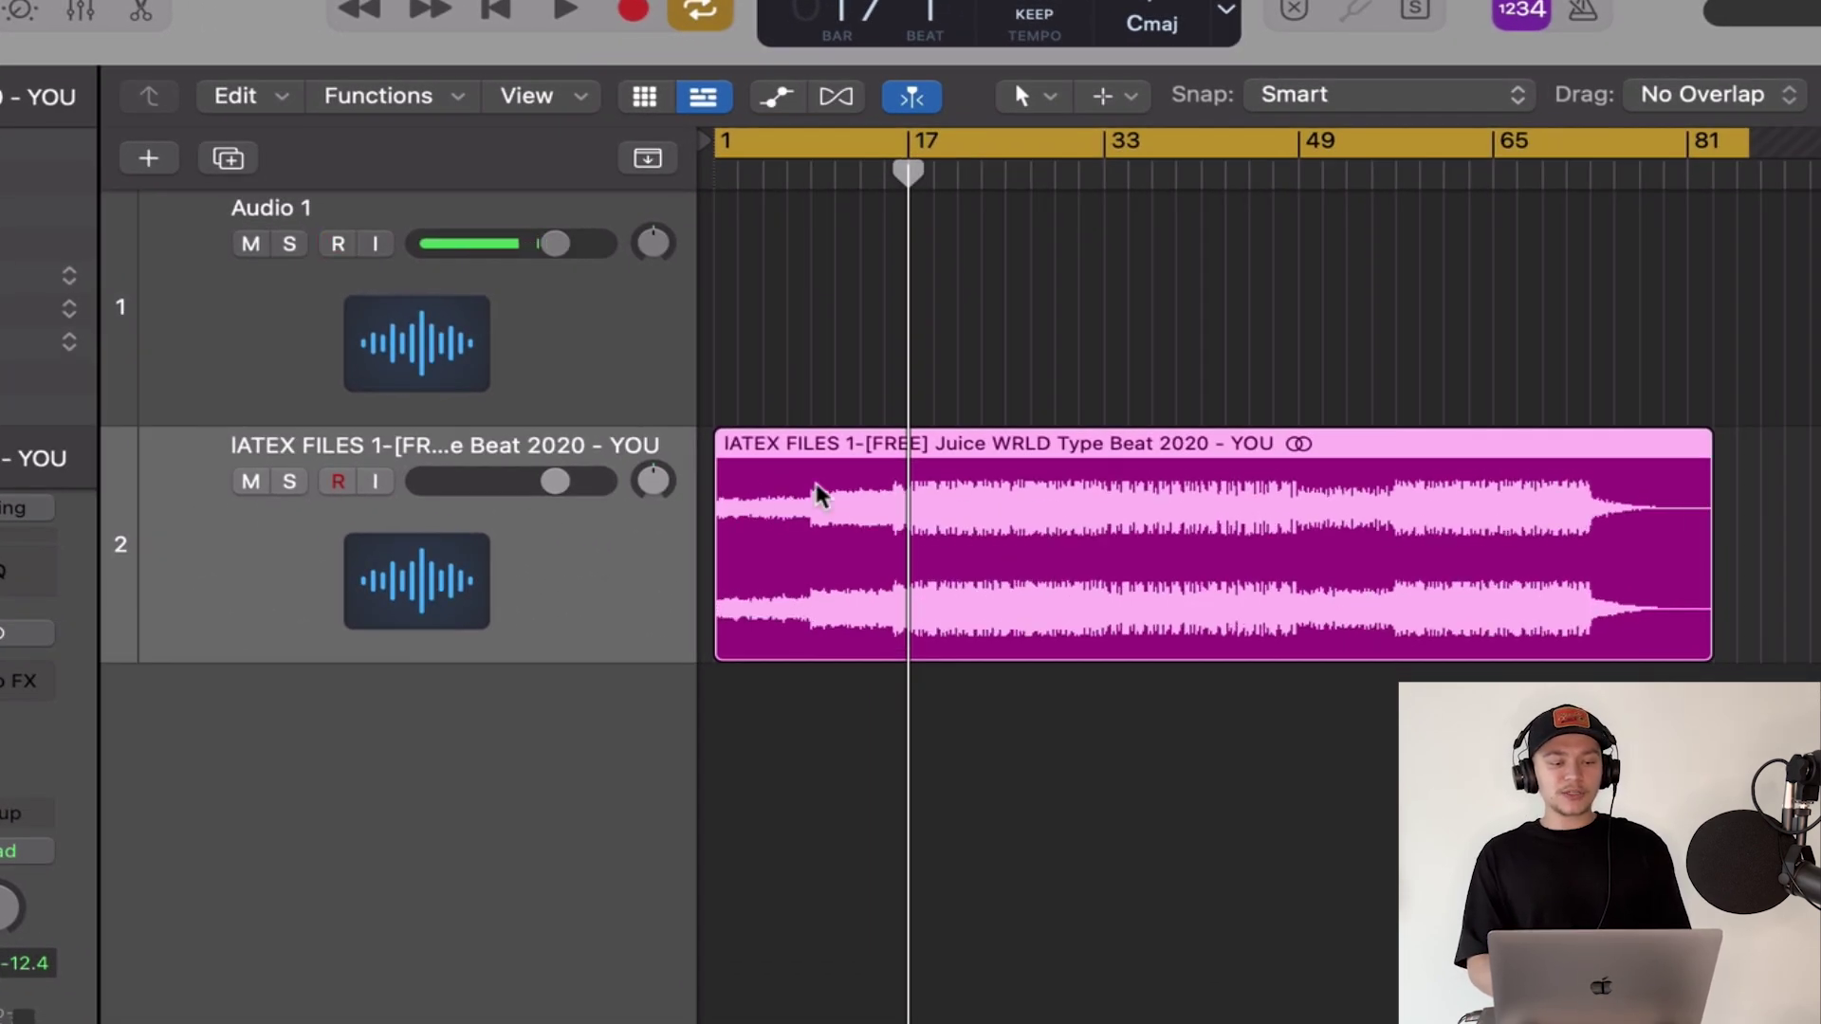
{"action": "key", "text": "space"}
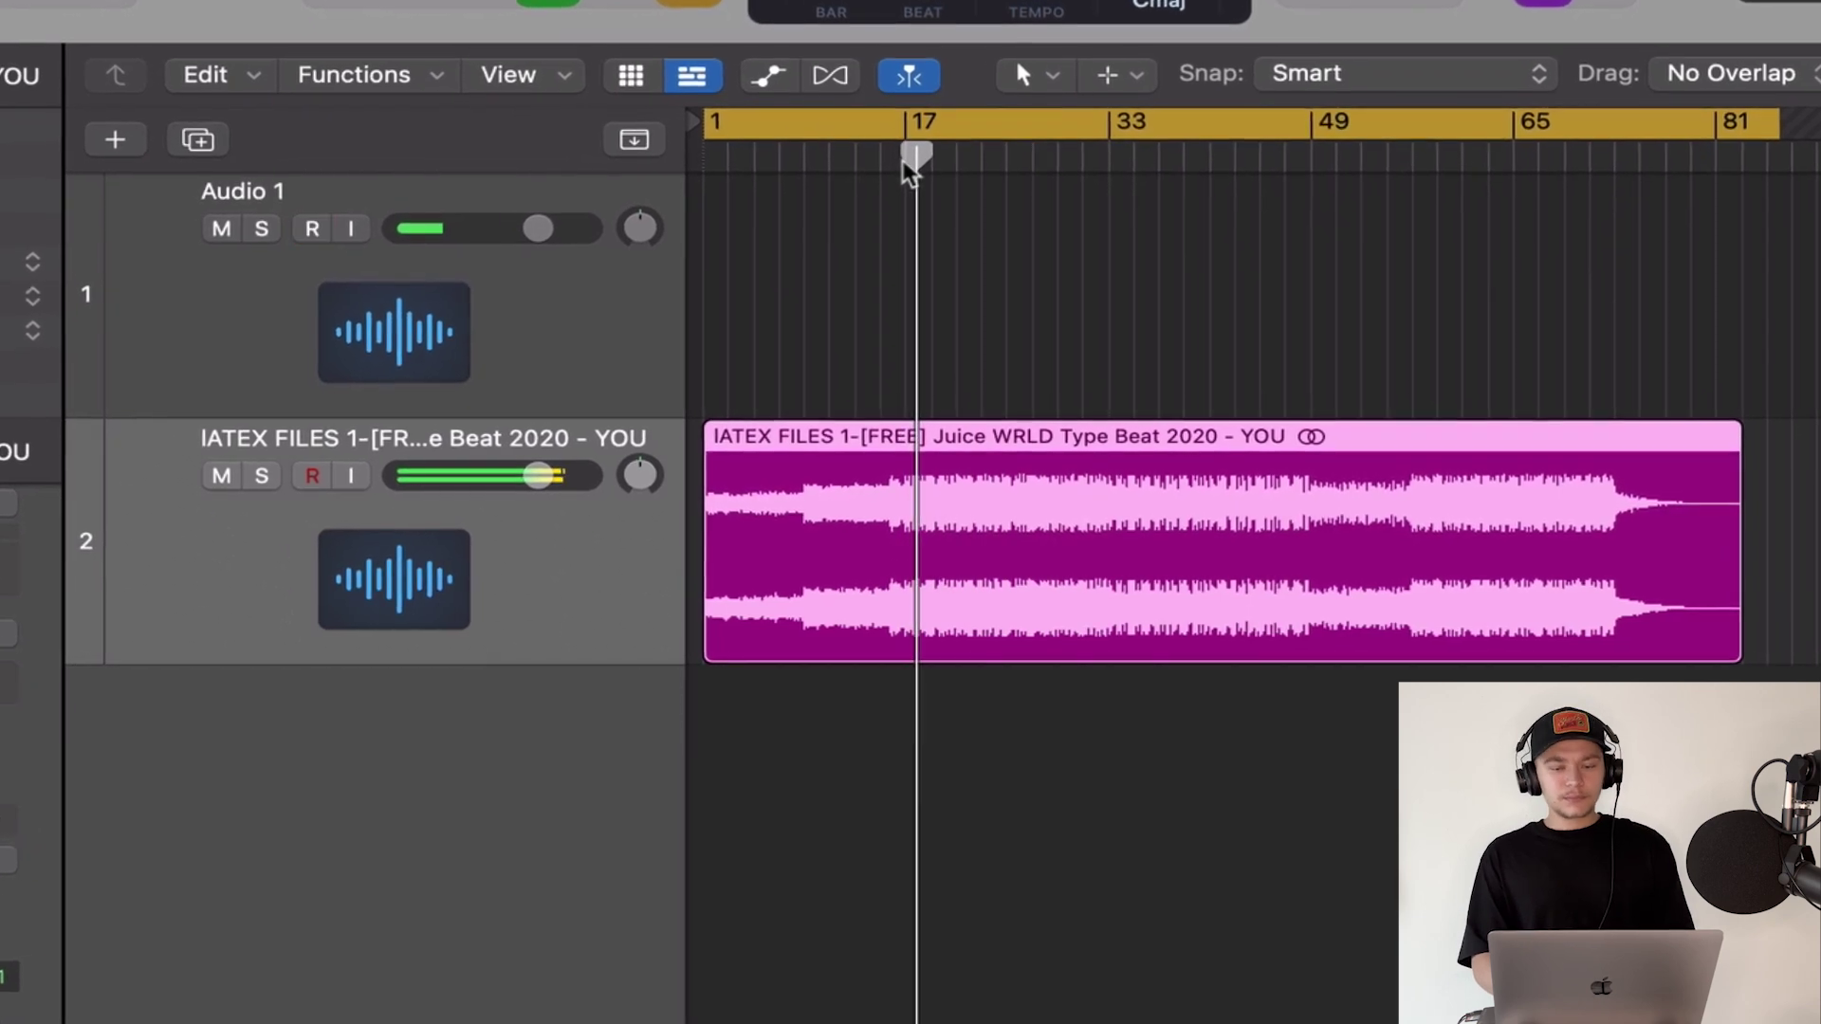
{"action": "key", "text": "space"}
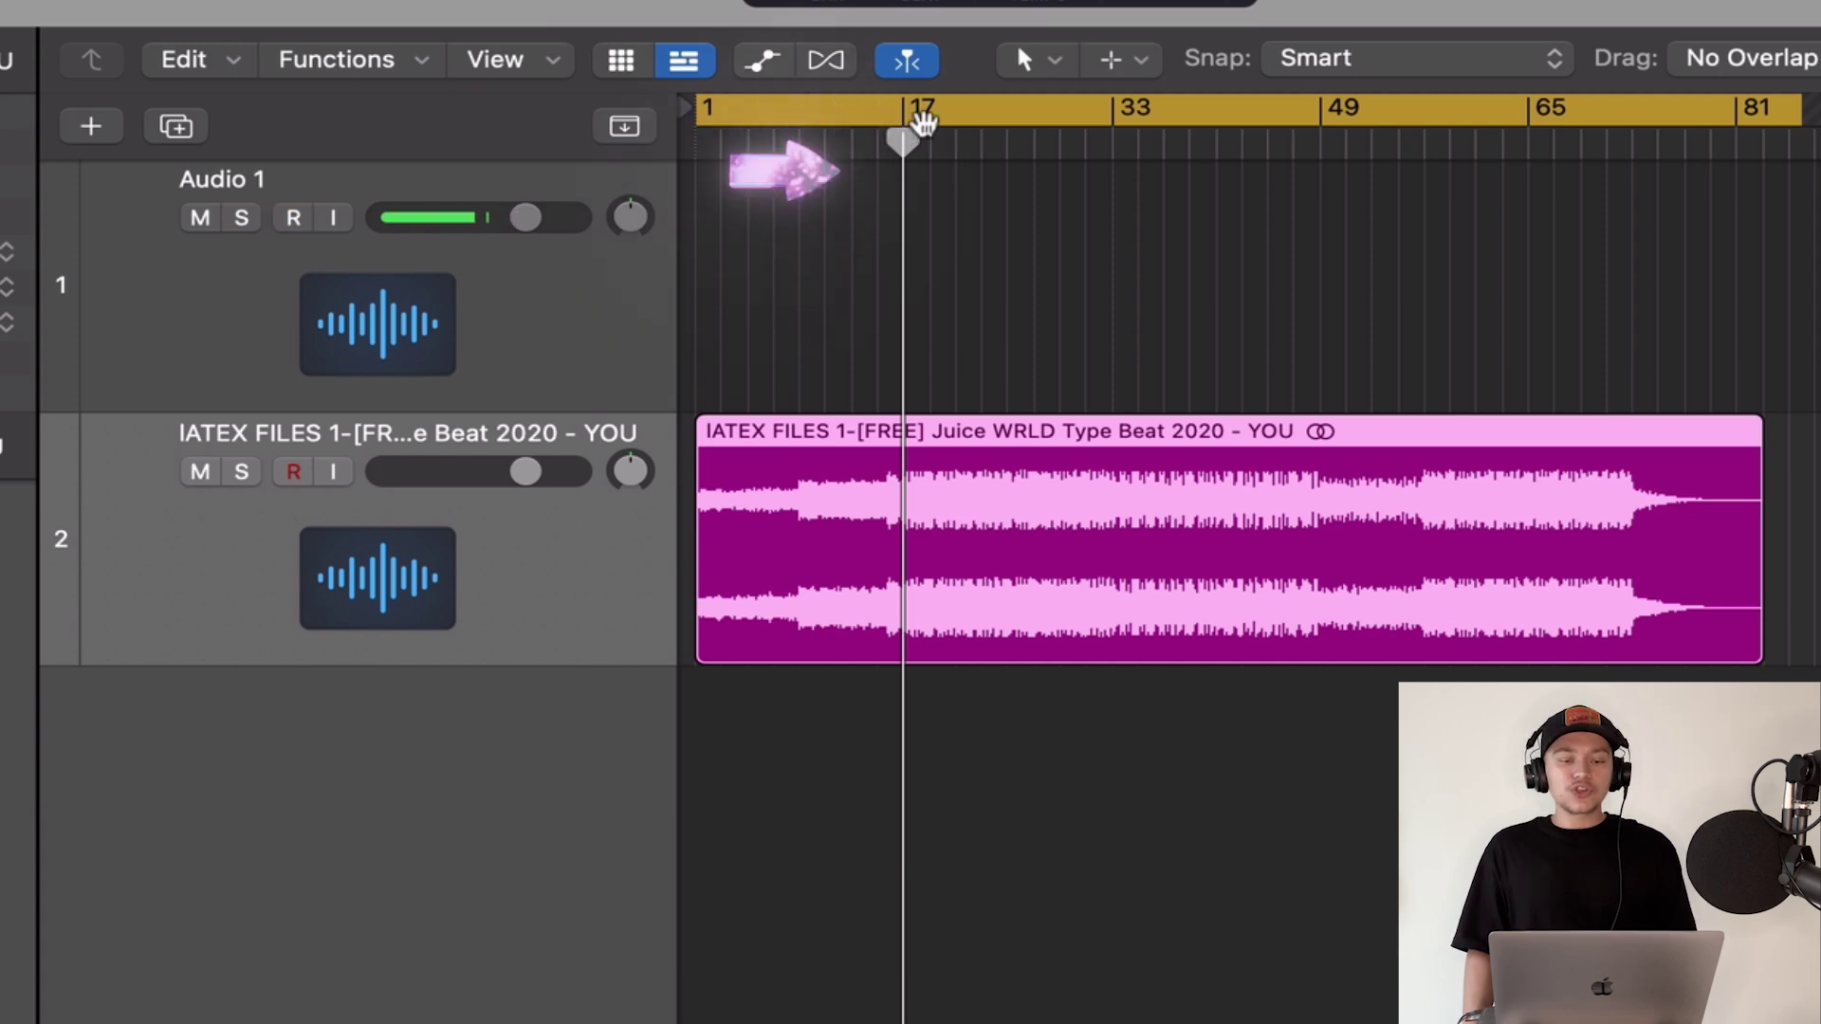
- Shorten the cycle range to bar 1 only and play the beat to hear that bar loop
{"action": "left_click", "coordinate": [974, 112]}
{"action": "left_click", "coordinate": [981, 114]}
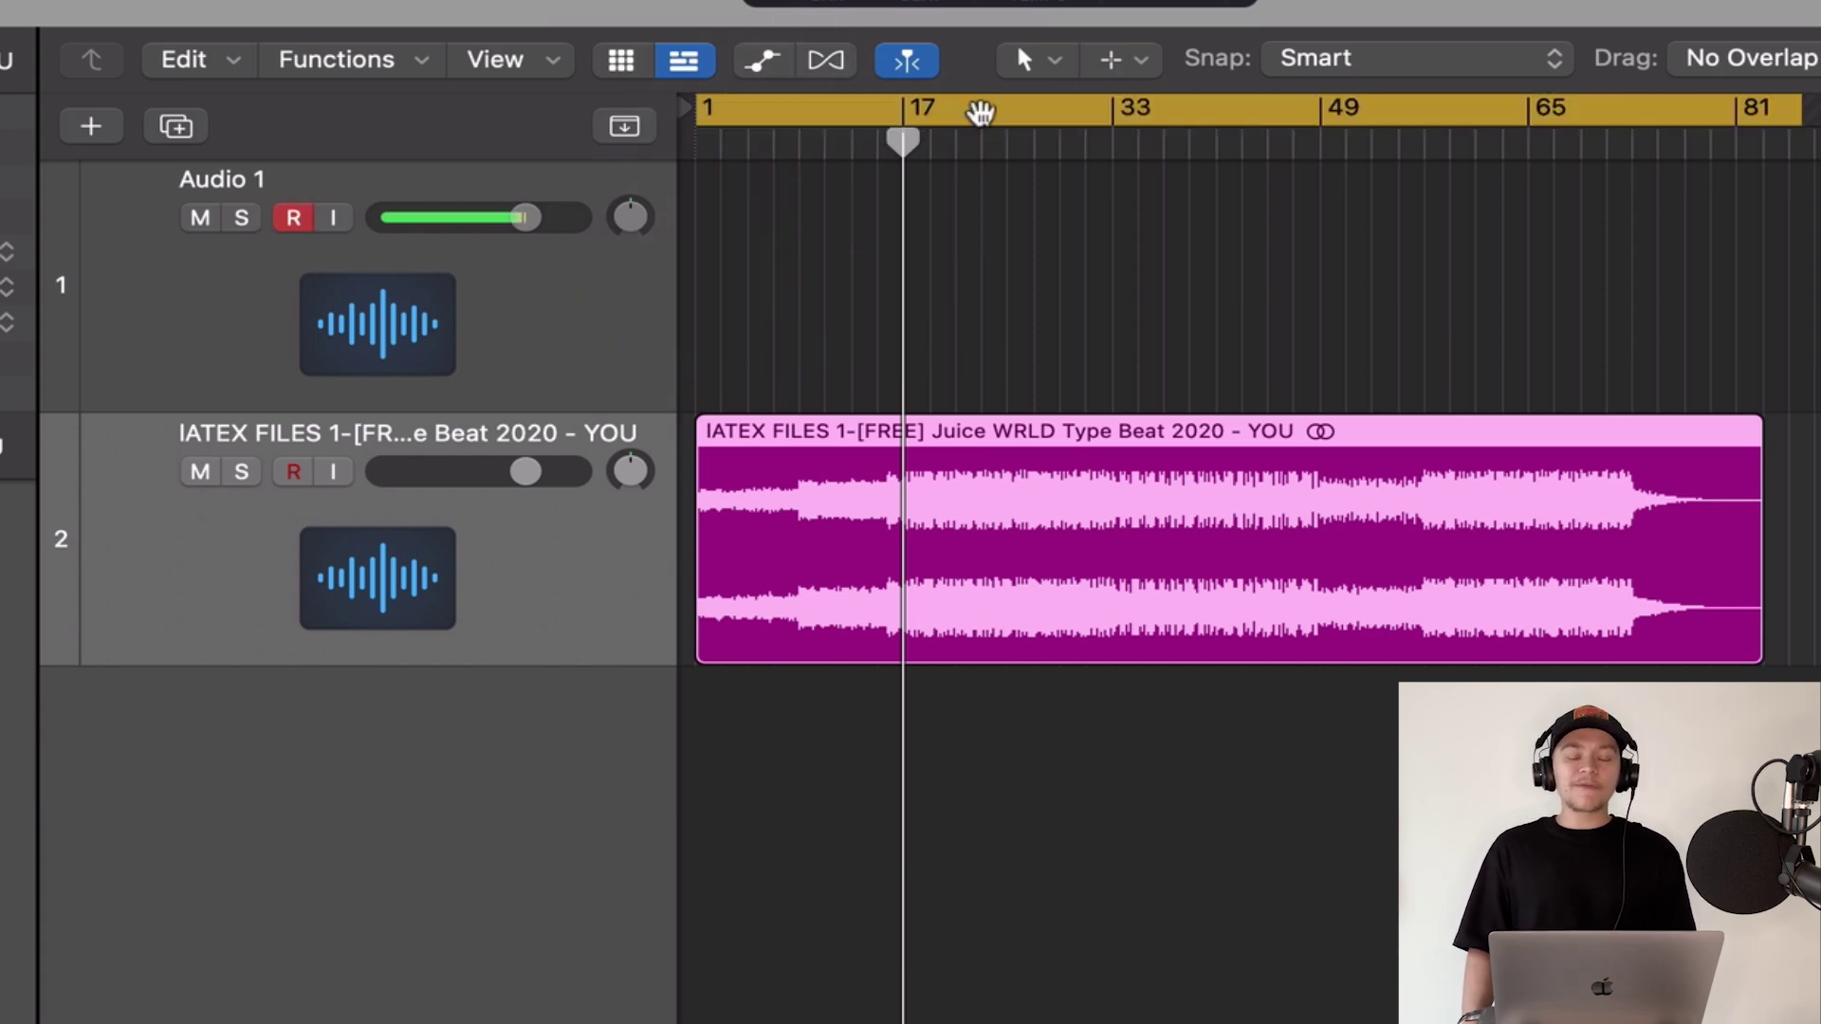
{"action": "mouse_move", "coordinate": [1798, 110]}
{"action": "left_mouse_down"}
{"action": "mouse_move", "coordinate": [627, 160]}
{"action": "mouse_move", "coordinate": [711, 168]}
{"action": "left_mouse_up"}
{"action": "scroll", "coordinate": [721, 178], "scroll_direction": "left", "scroll_amount": 20}
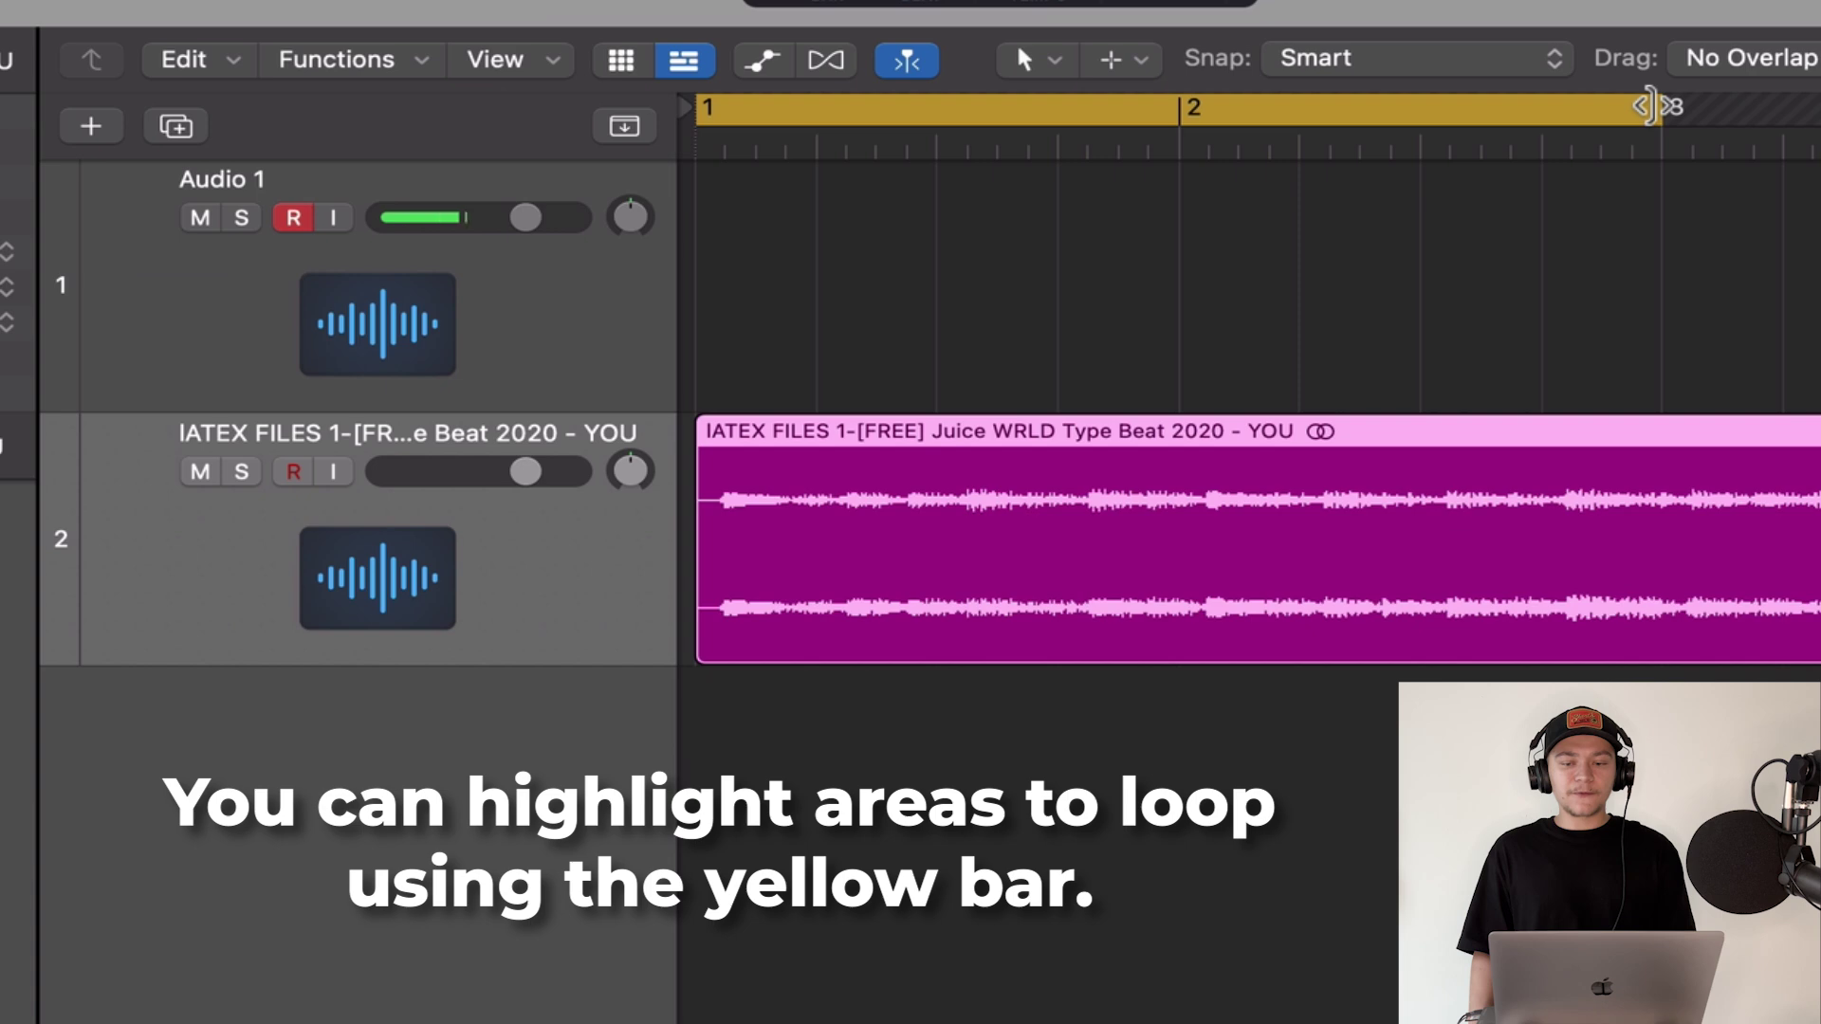
{"action": "left_click_drag", "start_coordinate": [1650, 106], "coordinate": [1150, 272]}
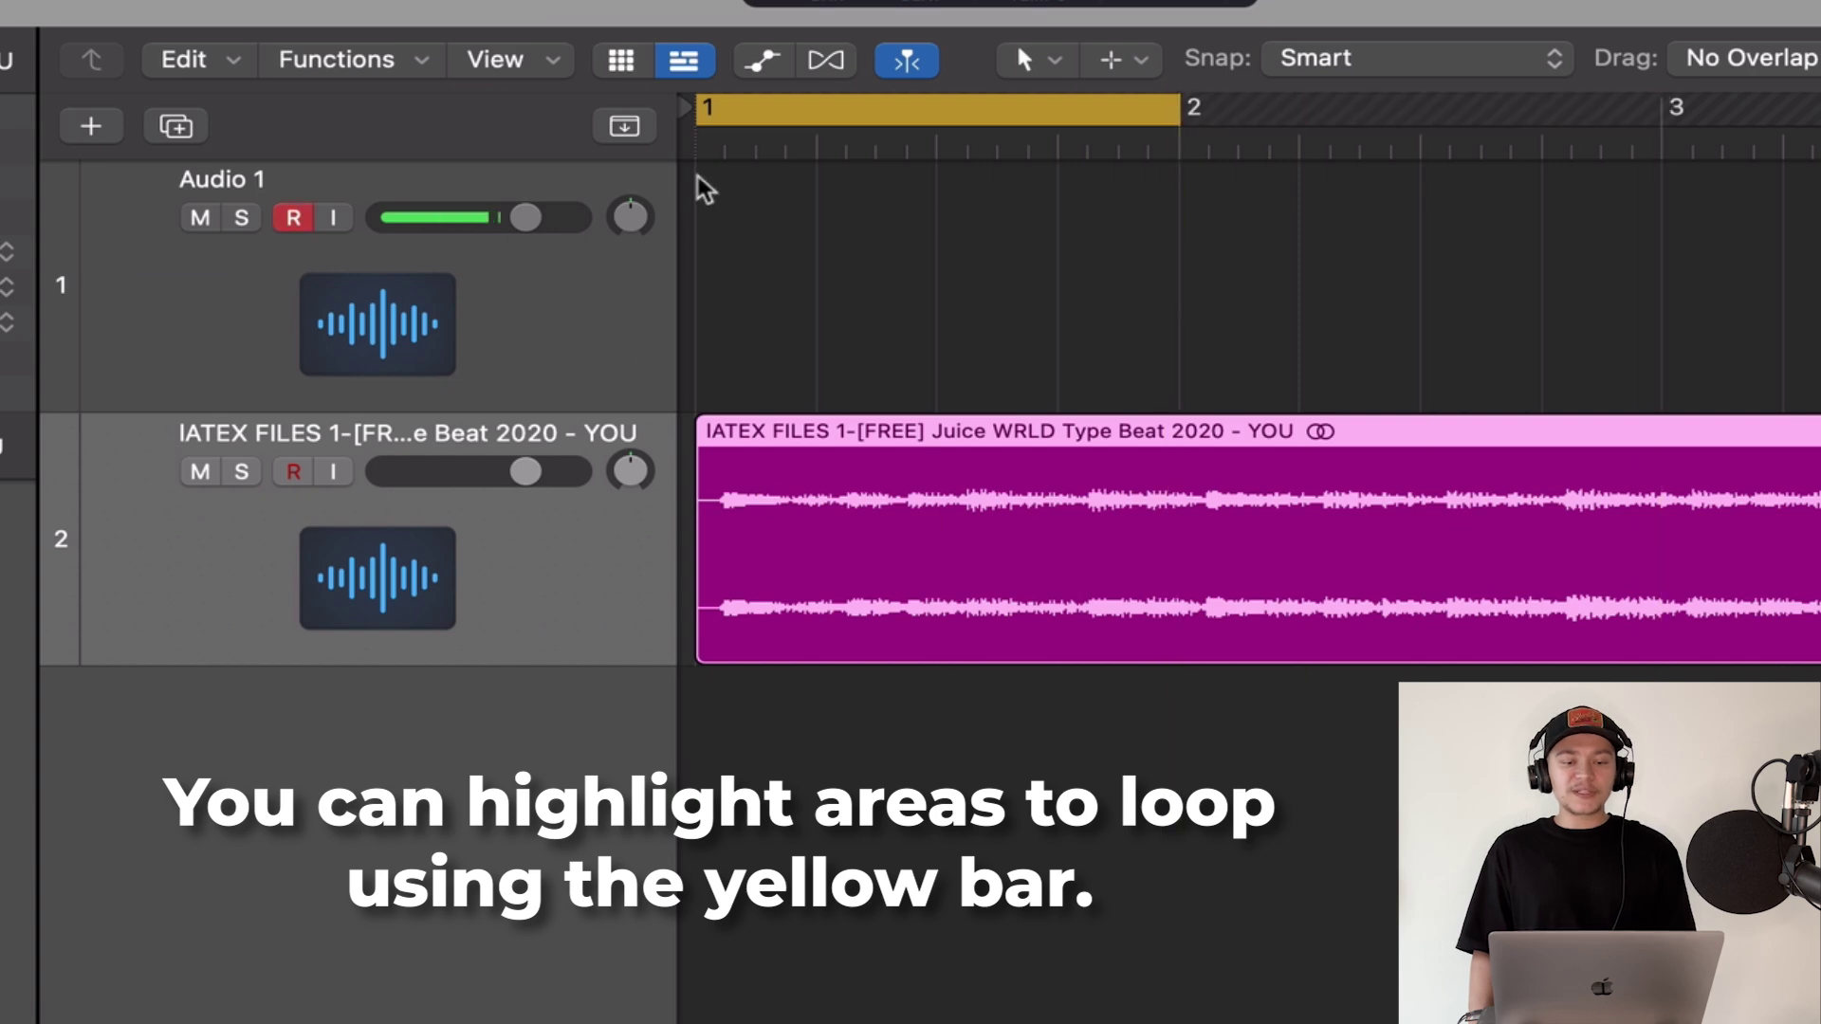
{"action": "key", "text": "space"}
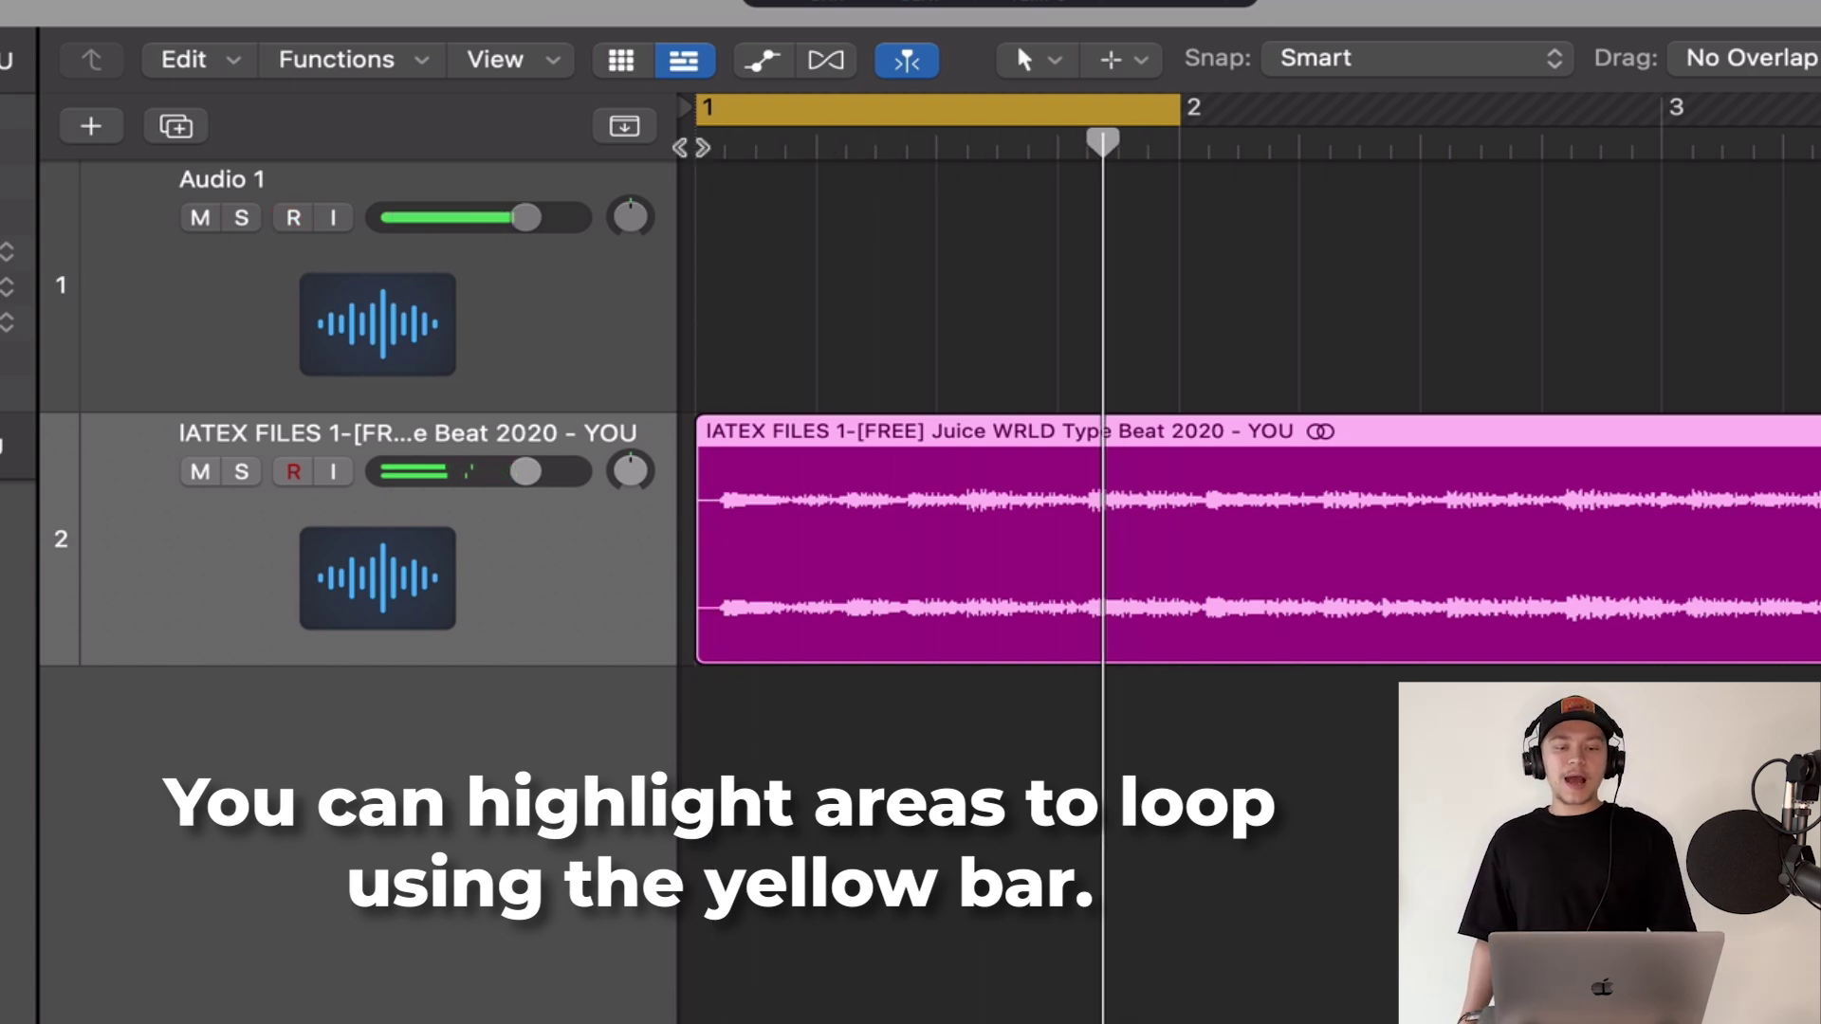
{"action": "key", "text": "space"}
- Lengthen the cycle range well past bar 33 and move it so that it starts at bar 16
{"action": "scroll", "coordinate": [1140, 362], "scroll_direction": "down", "scroll_amount": 5}
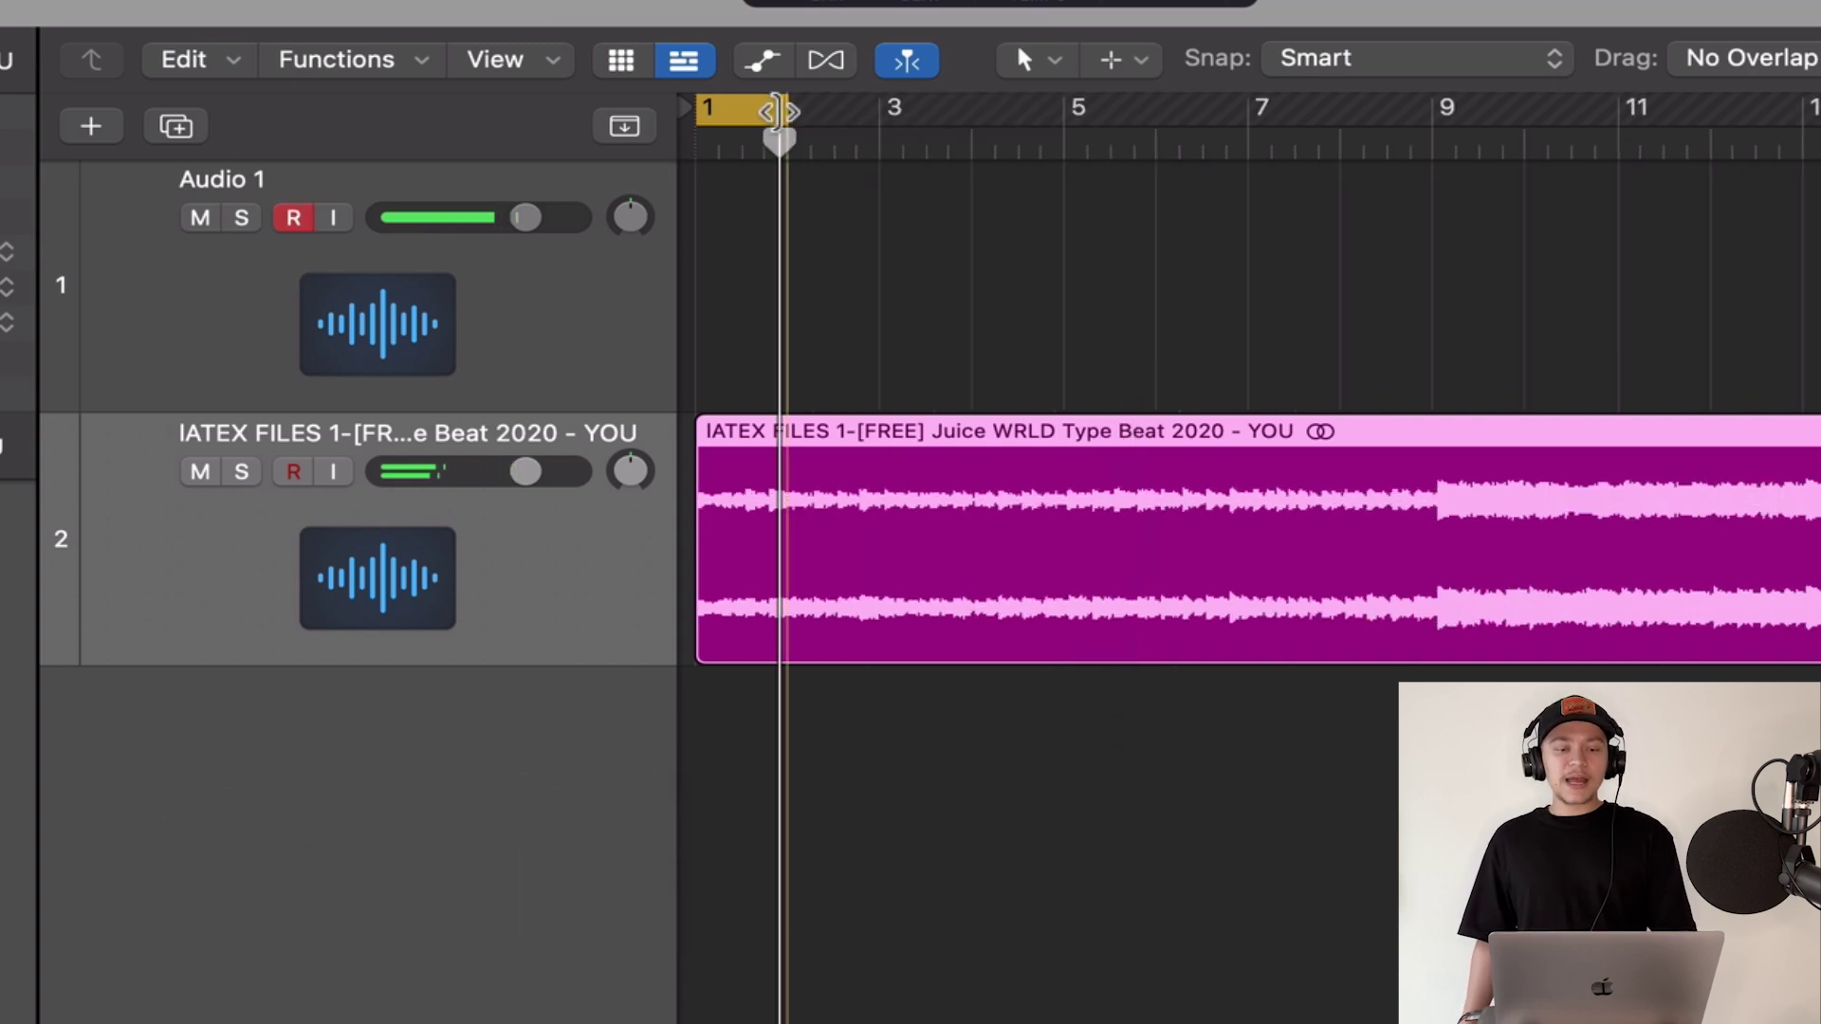
{"action": "left_click_drag", "start_coordinate": [781, 112], "coordinate": [1816, 111]}
{"action": "scroll", "coordinate": [1428, 301], "scroll_direction": "down", "scroll_amount": 5}
{"action": "left_click_drag", "start_coordinate": [924, 97], "coordinate": [1259, 105]}
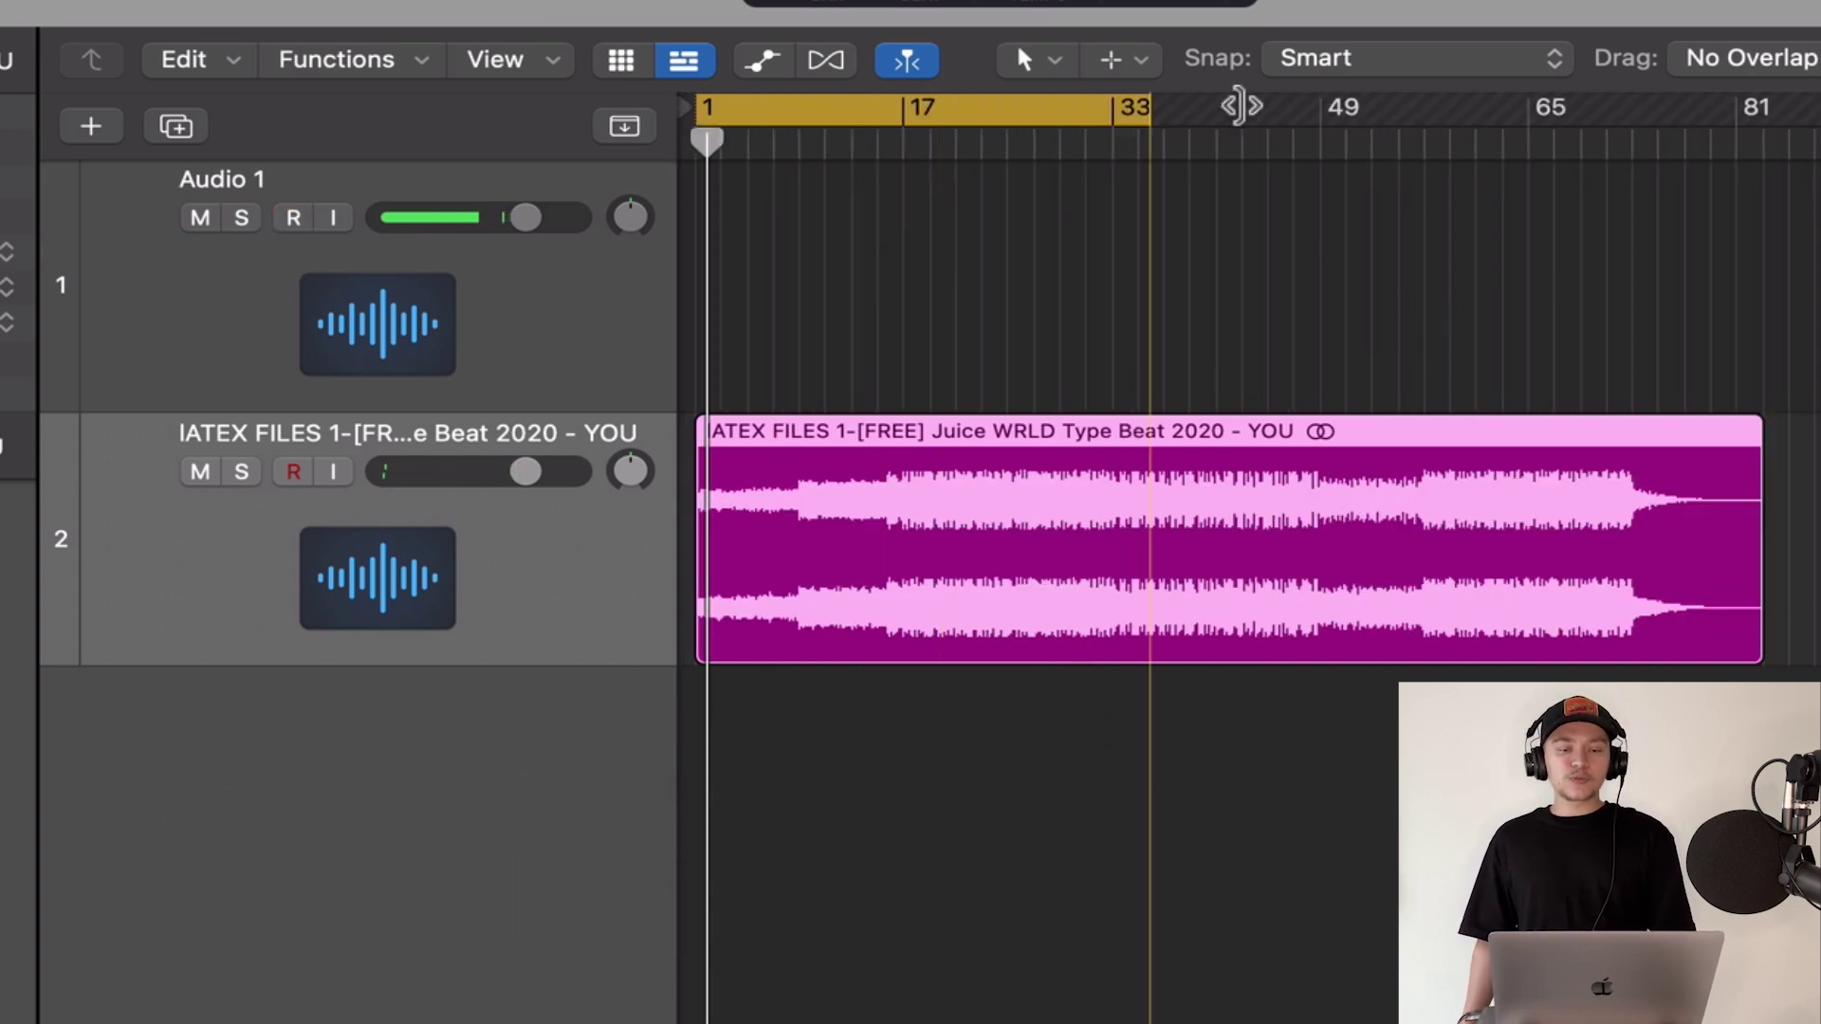
{"action": "left_click_drag", "start_coordinate": [796, 105], "coordinate": [1007, 112]}
{"action": "scroll", "coordinate": [877, 216], "scroll_direction": "up", "scroll_amount": 5}
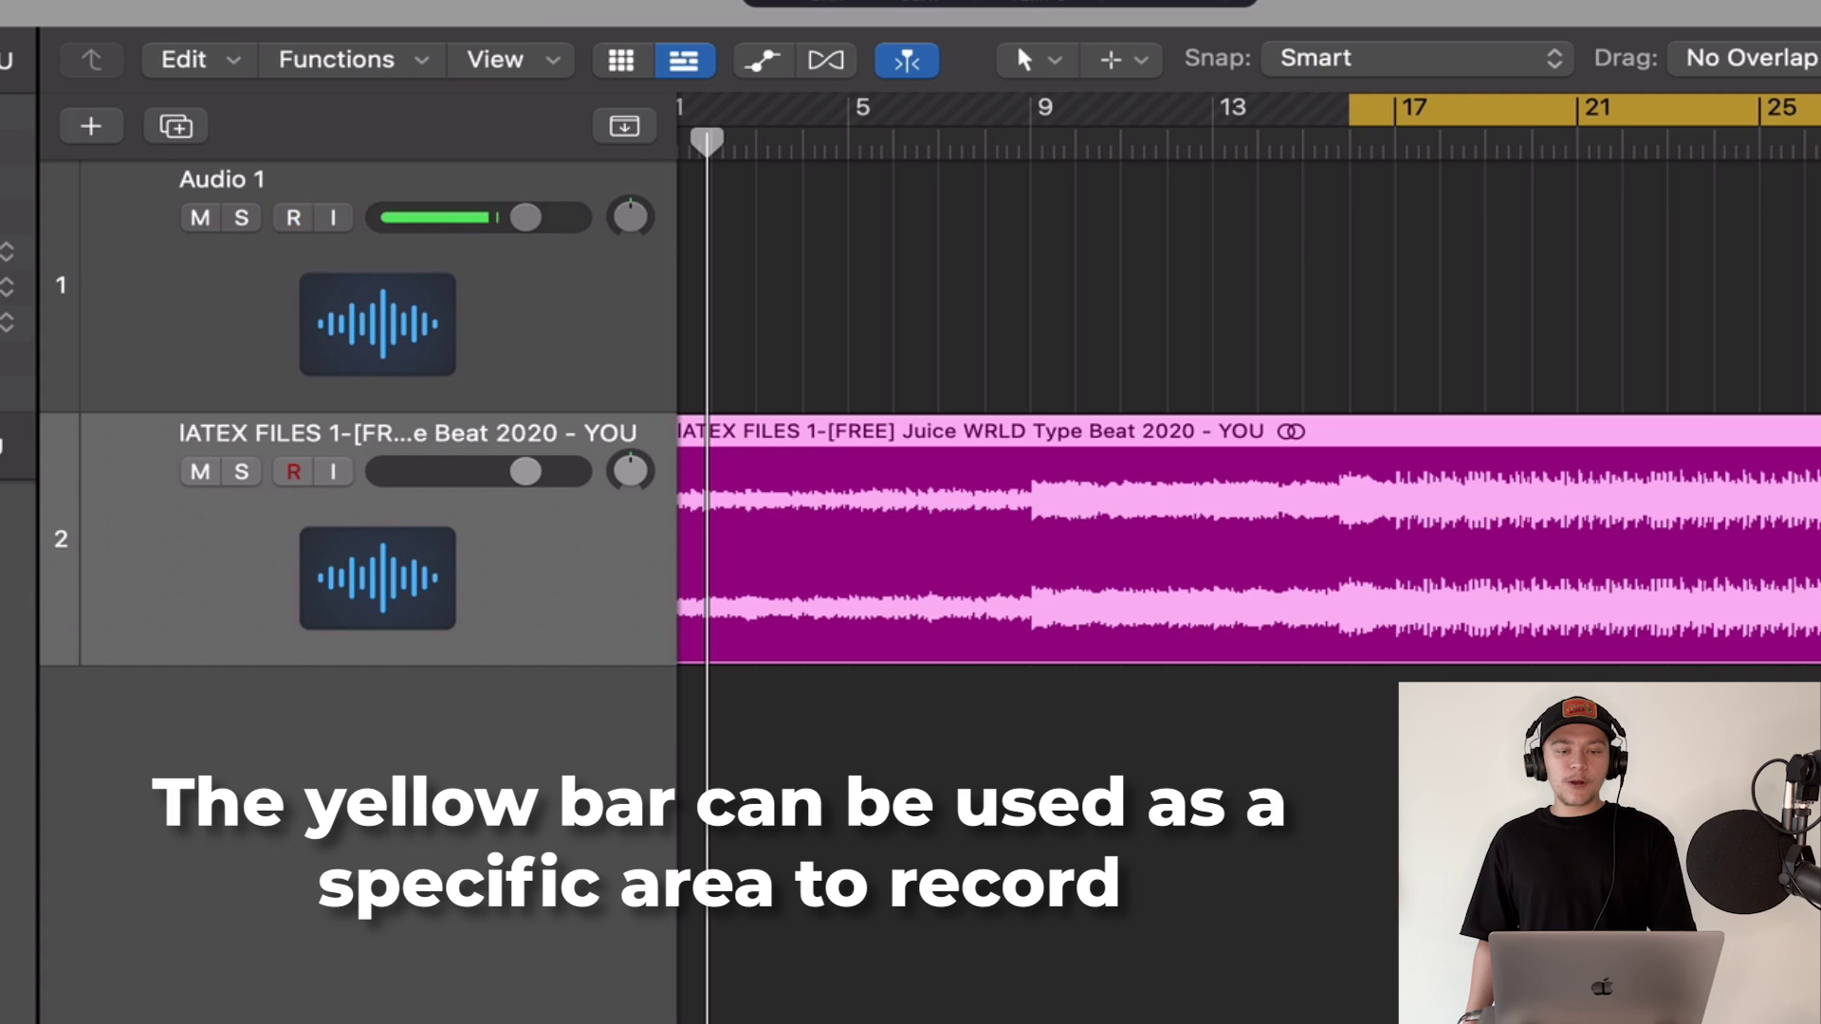
- Record a vocal take on Audio 1 from bar 16 to about bar 18
{"action": "key", "text": "r"}
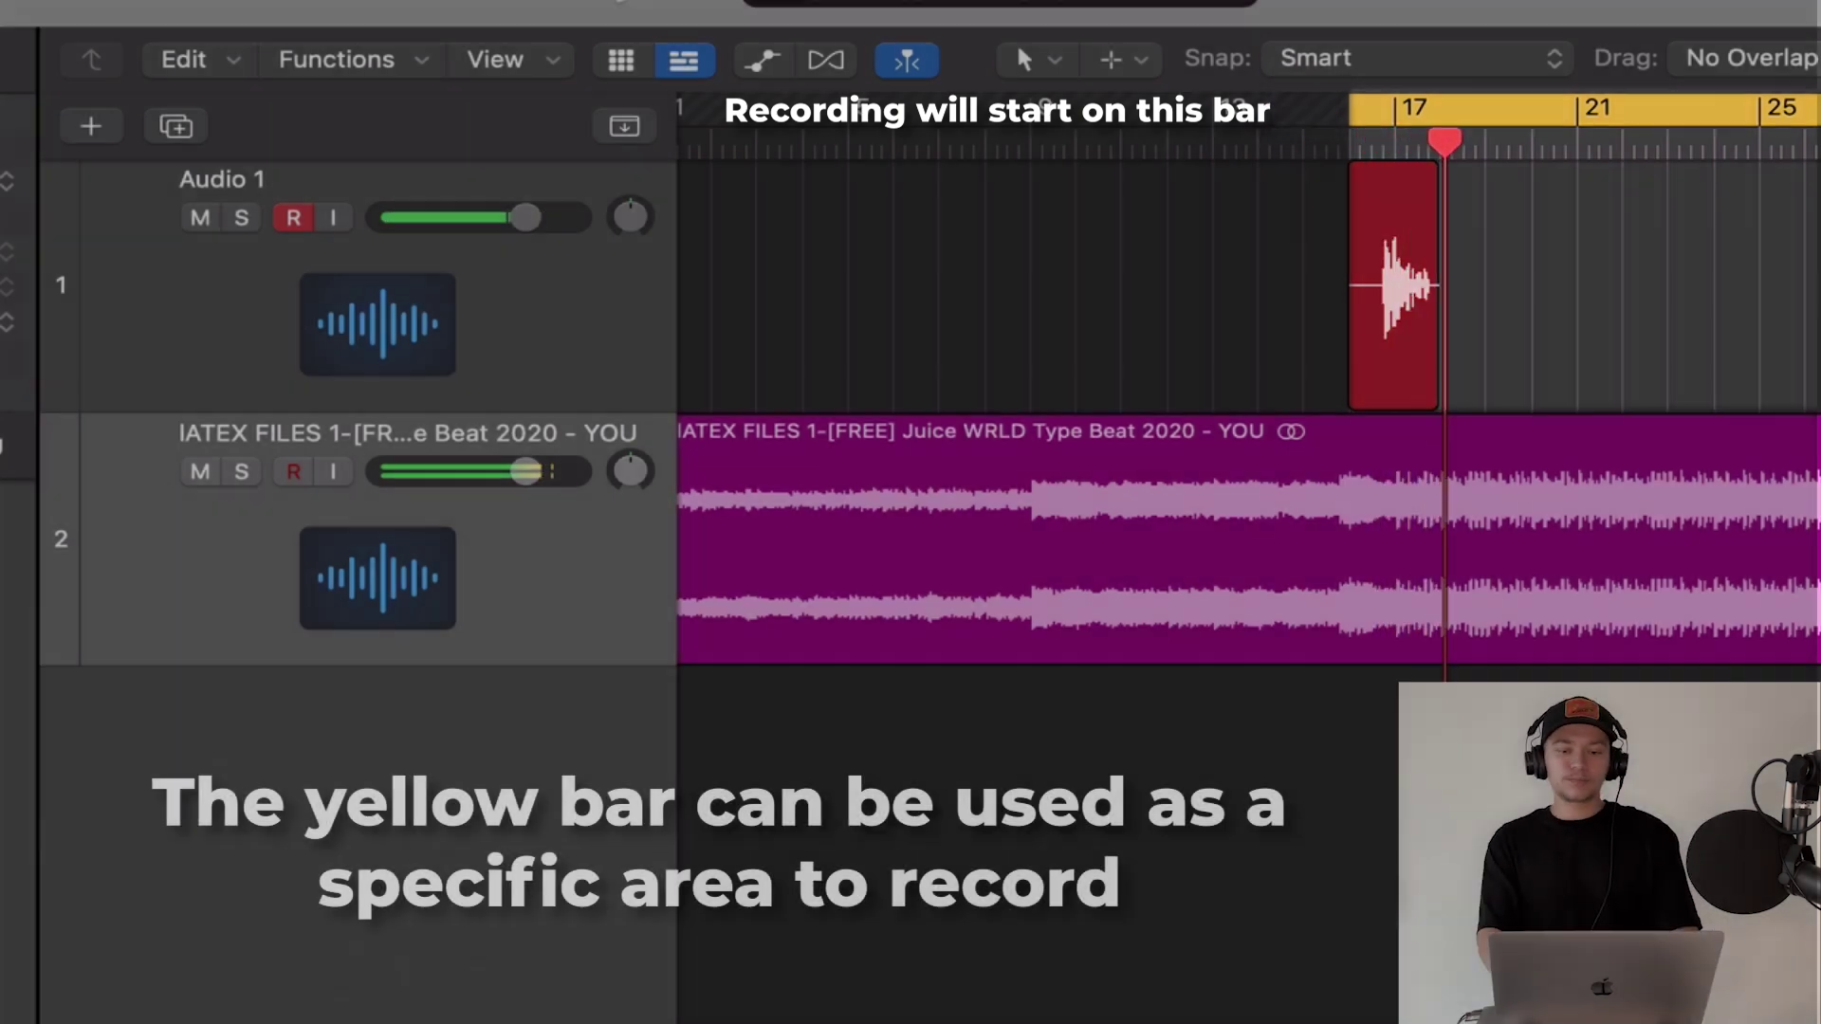
{"action": "key", "text": "space"}
{"action": "key", "text": "space"}
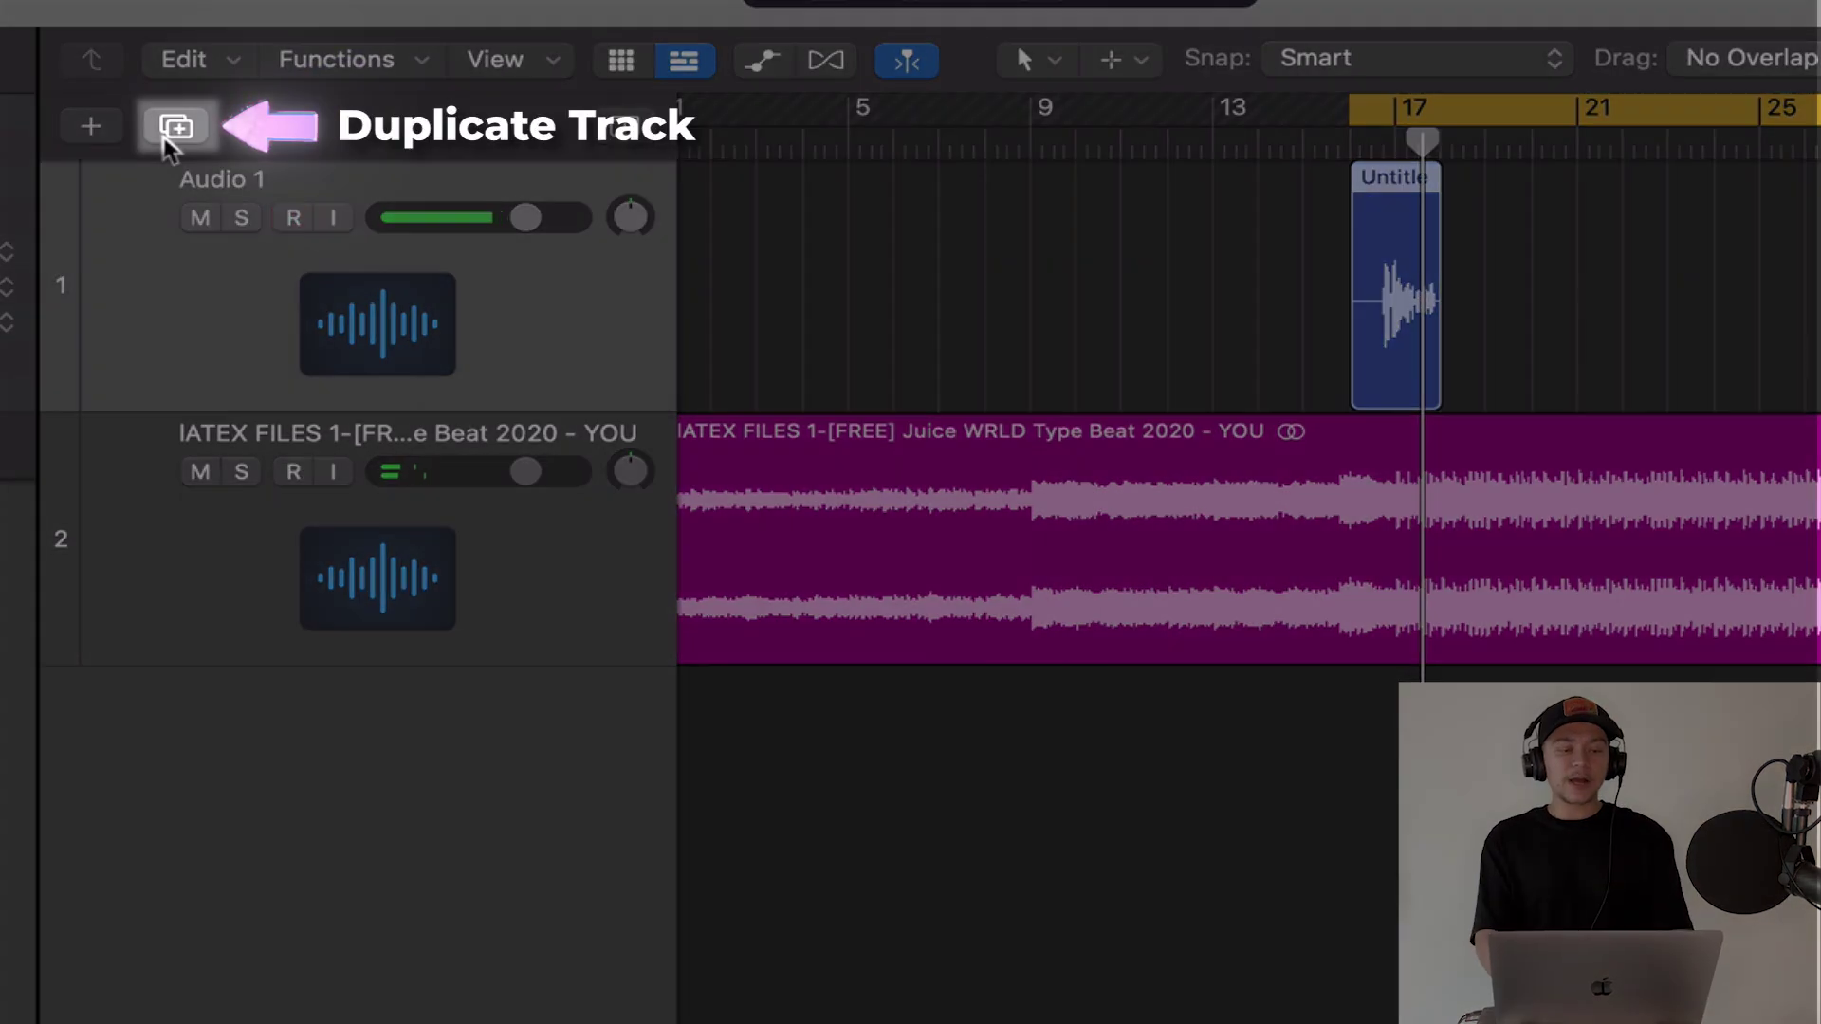
- Duplicate the Audio 1 track and record a second vocal take on the new track from bar 16 to bar 19
{"action": "left_click", "coordinate": [169, 133]}
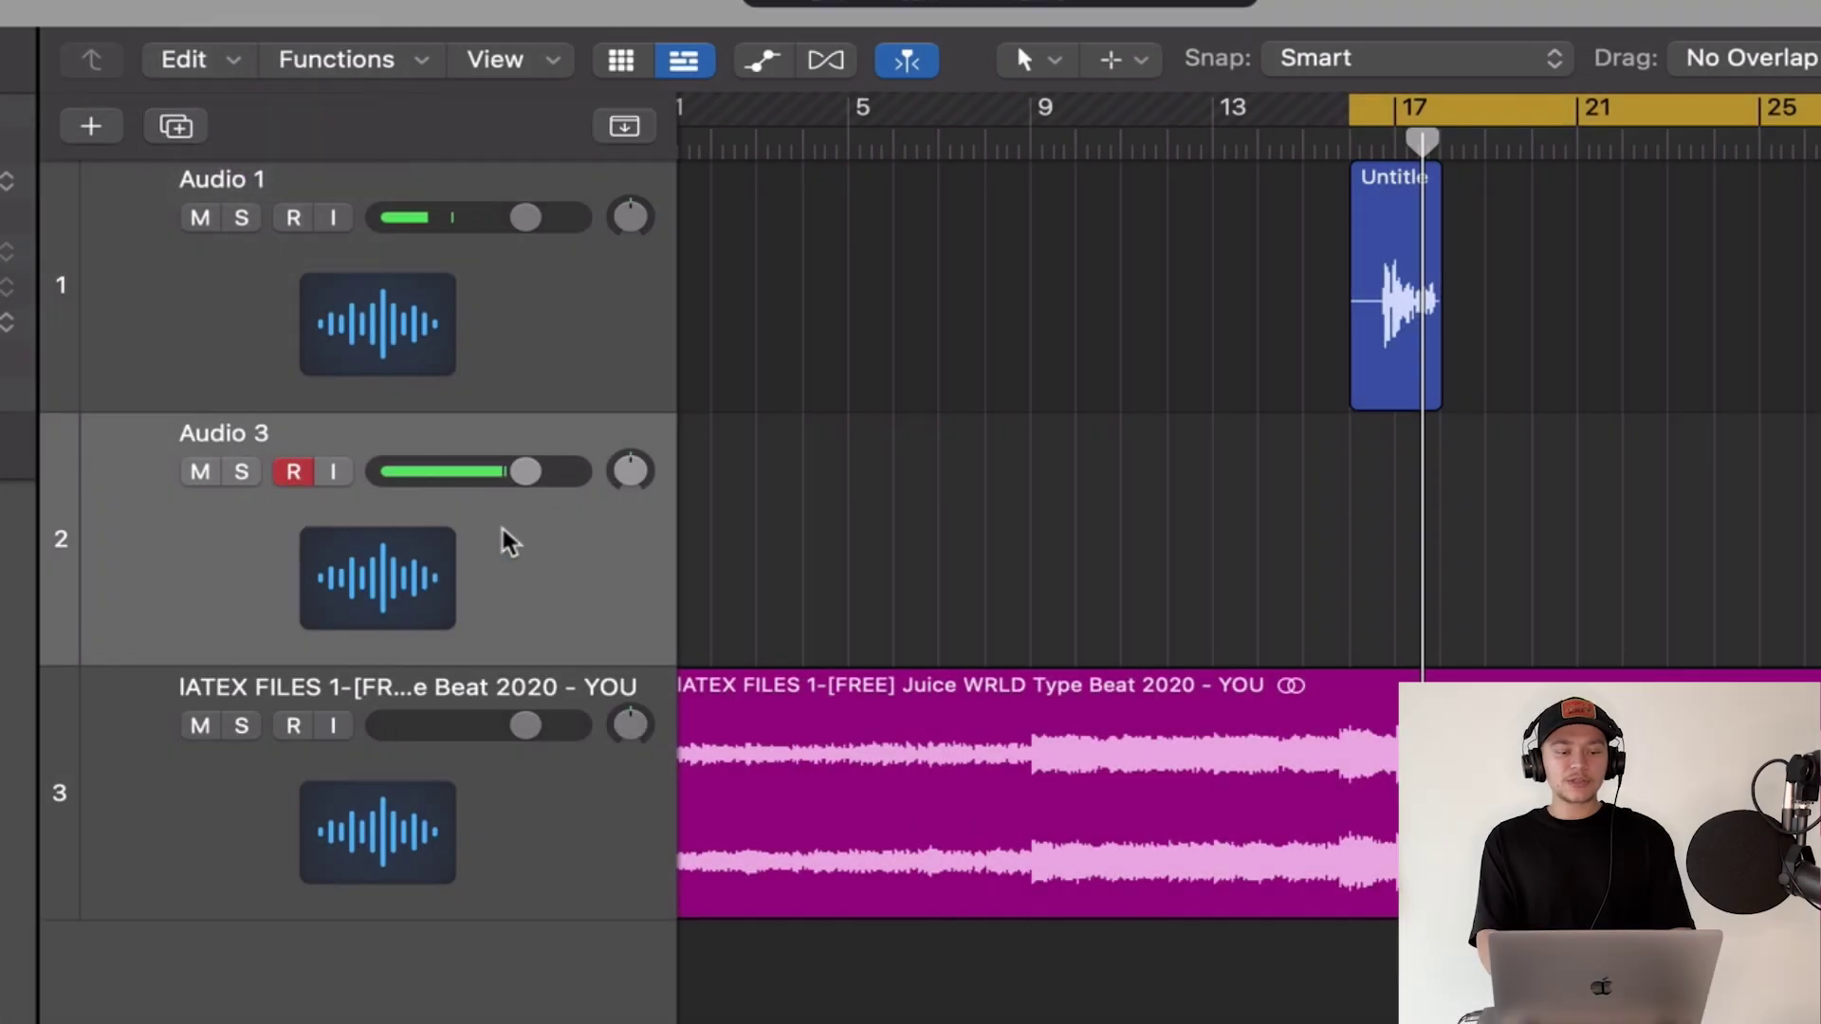
{"action": "key", "text": "r"}
{"action": "scroll", "coordinate": [1043, 320], "scroll_direction": "up", "scroll_amount": 5}
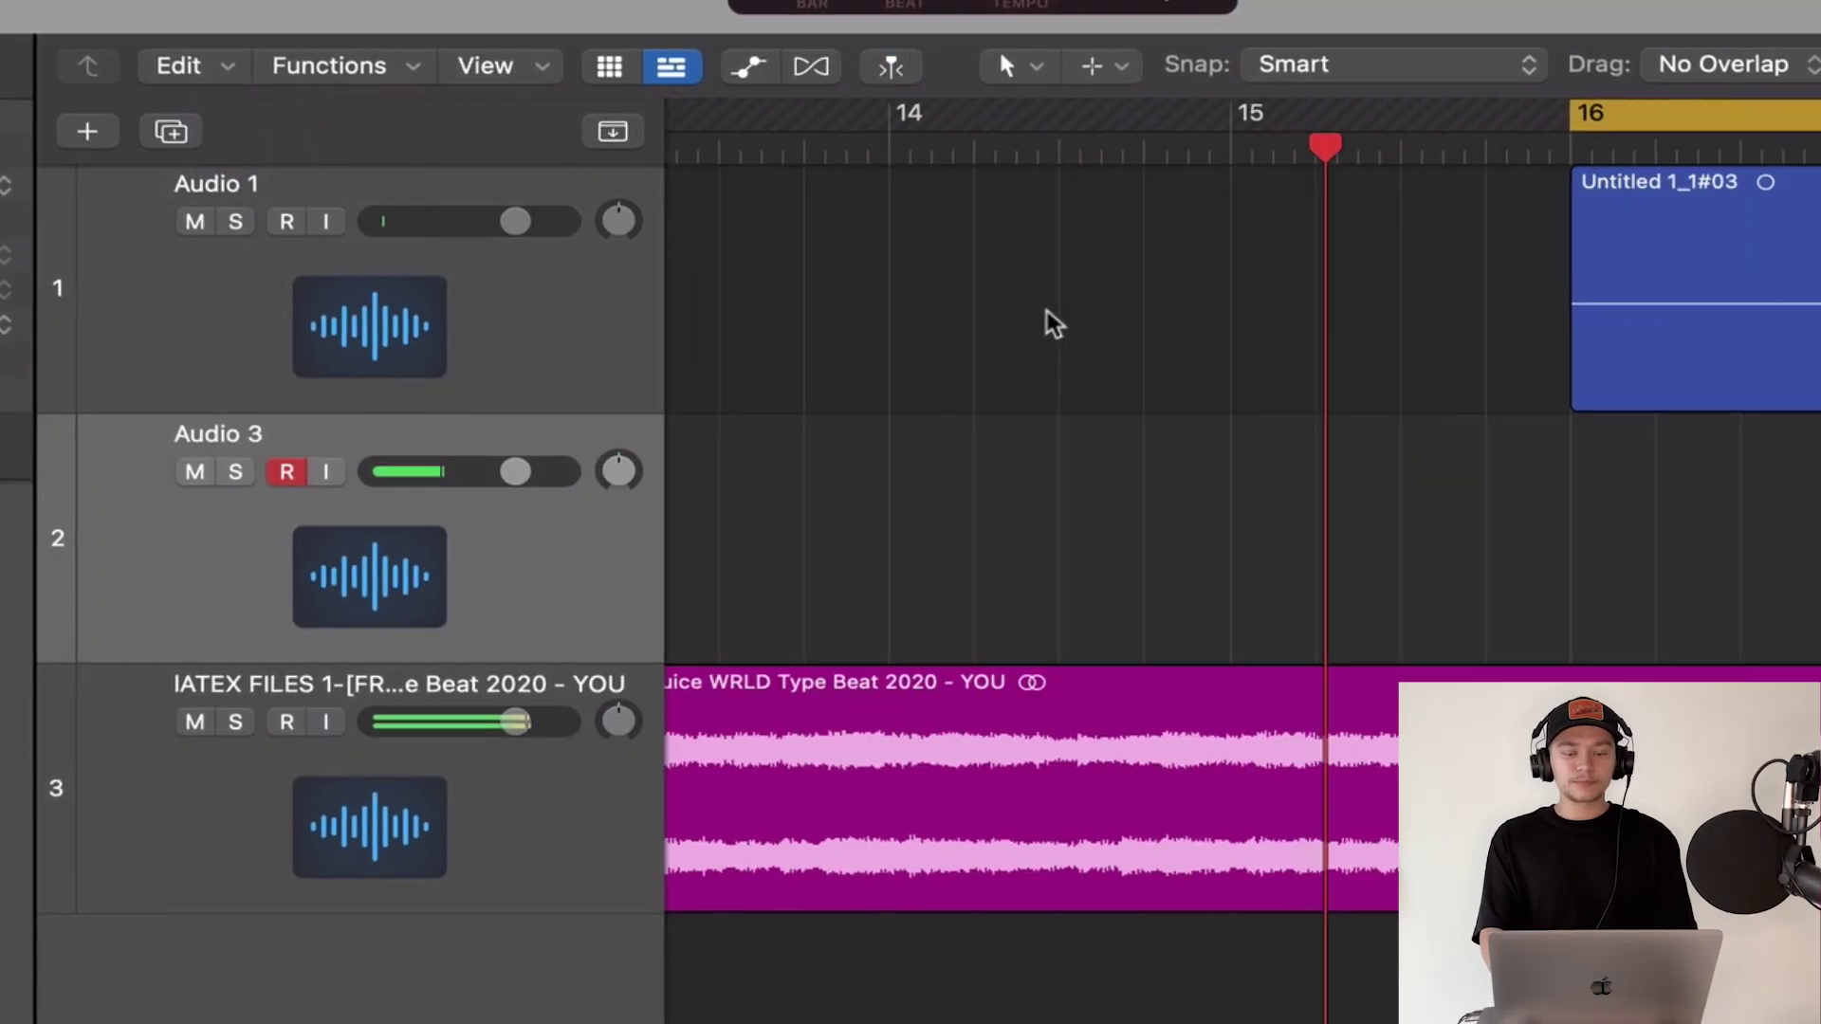
{"action": "scroll", "coordinate": [1041, 320], "scroll_direction": "right", "scroll_amount": 7}
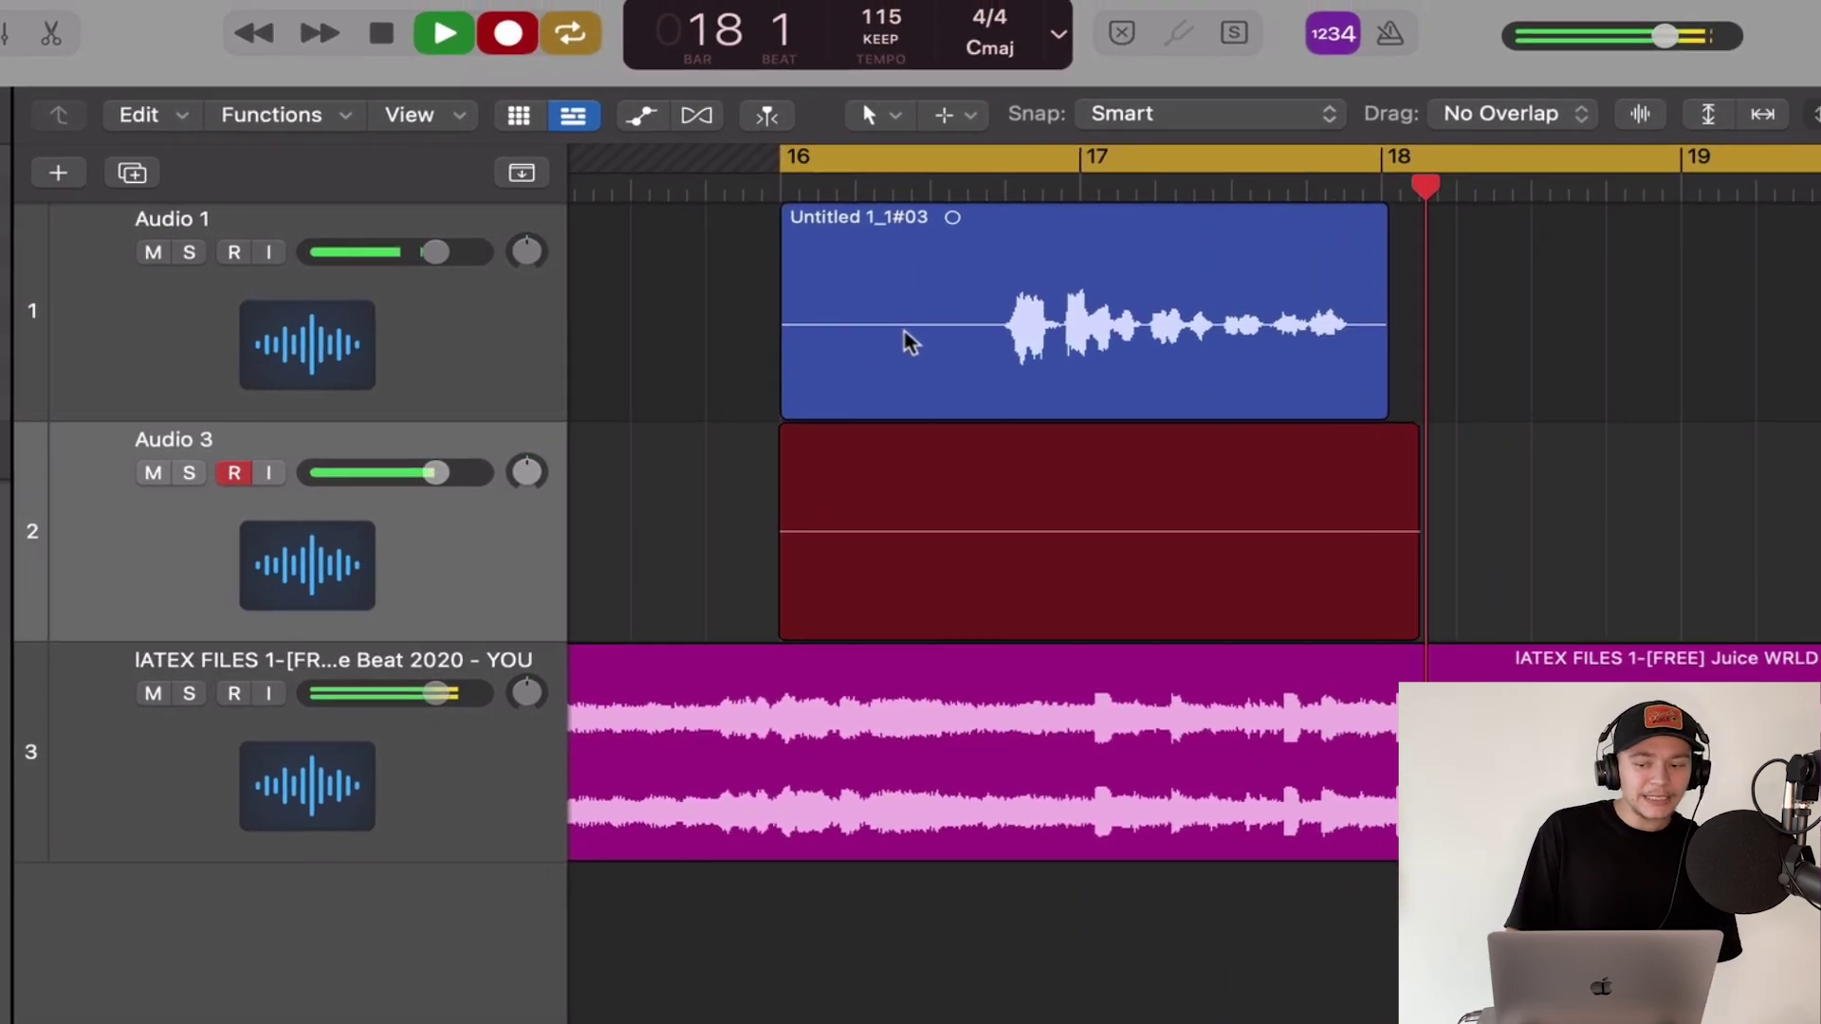
{"action": "key", "text": "space"}
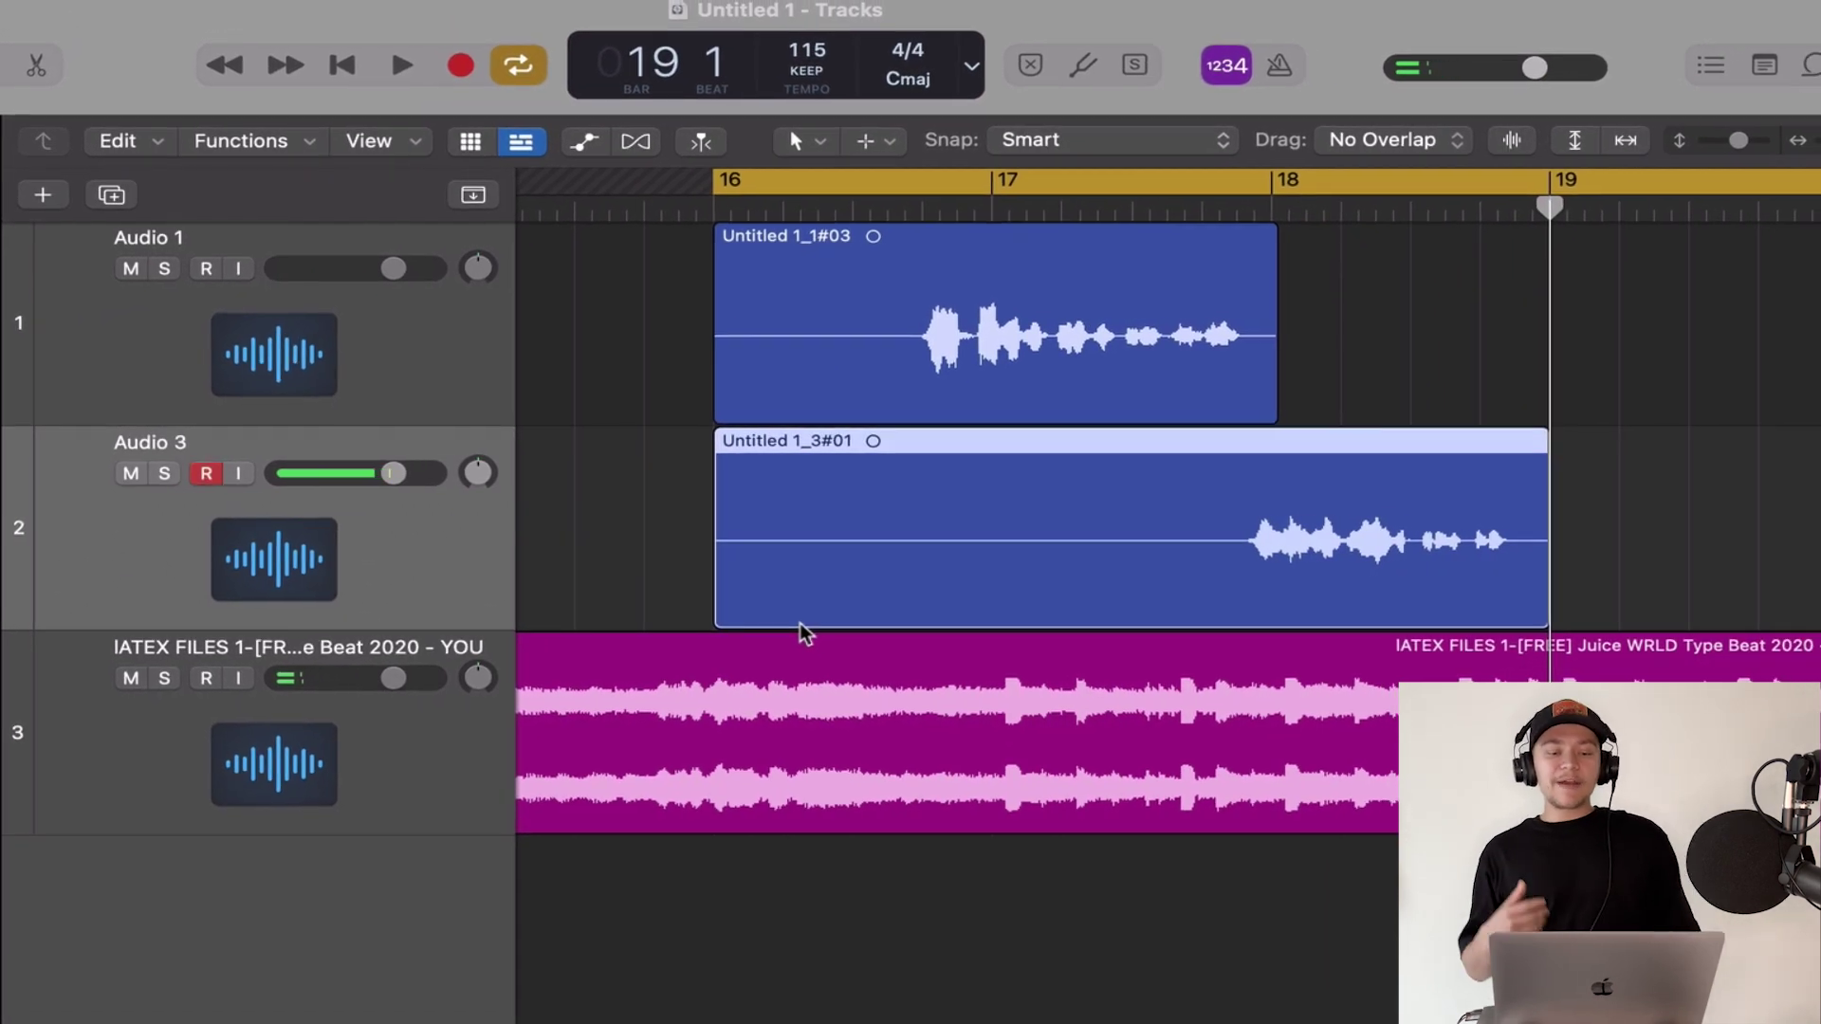
- Trim the silent beginning of the second take so that it starts just before bar 18
{"action": "left_click_drag", "start_coordinate": [690, 467], "coordinate": [869, 325]}
{"action": "left_click", "coordinate": [670, 577]}
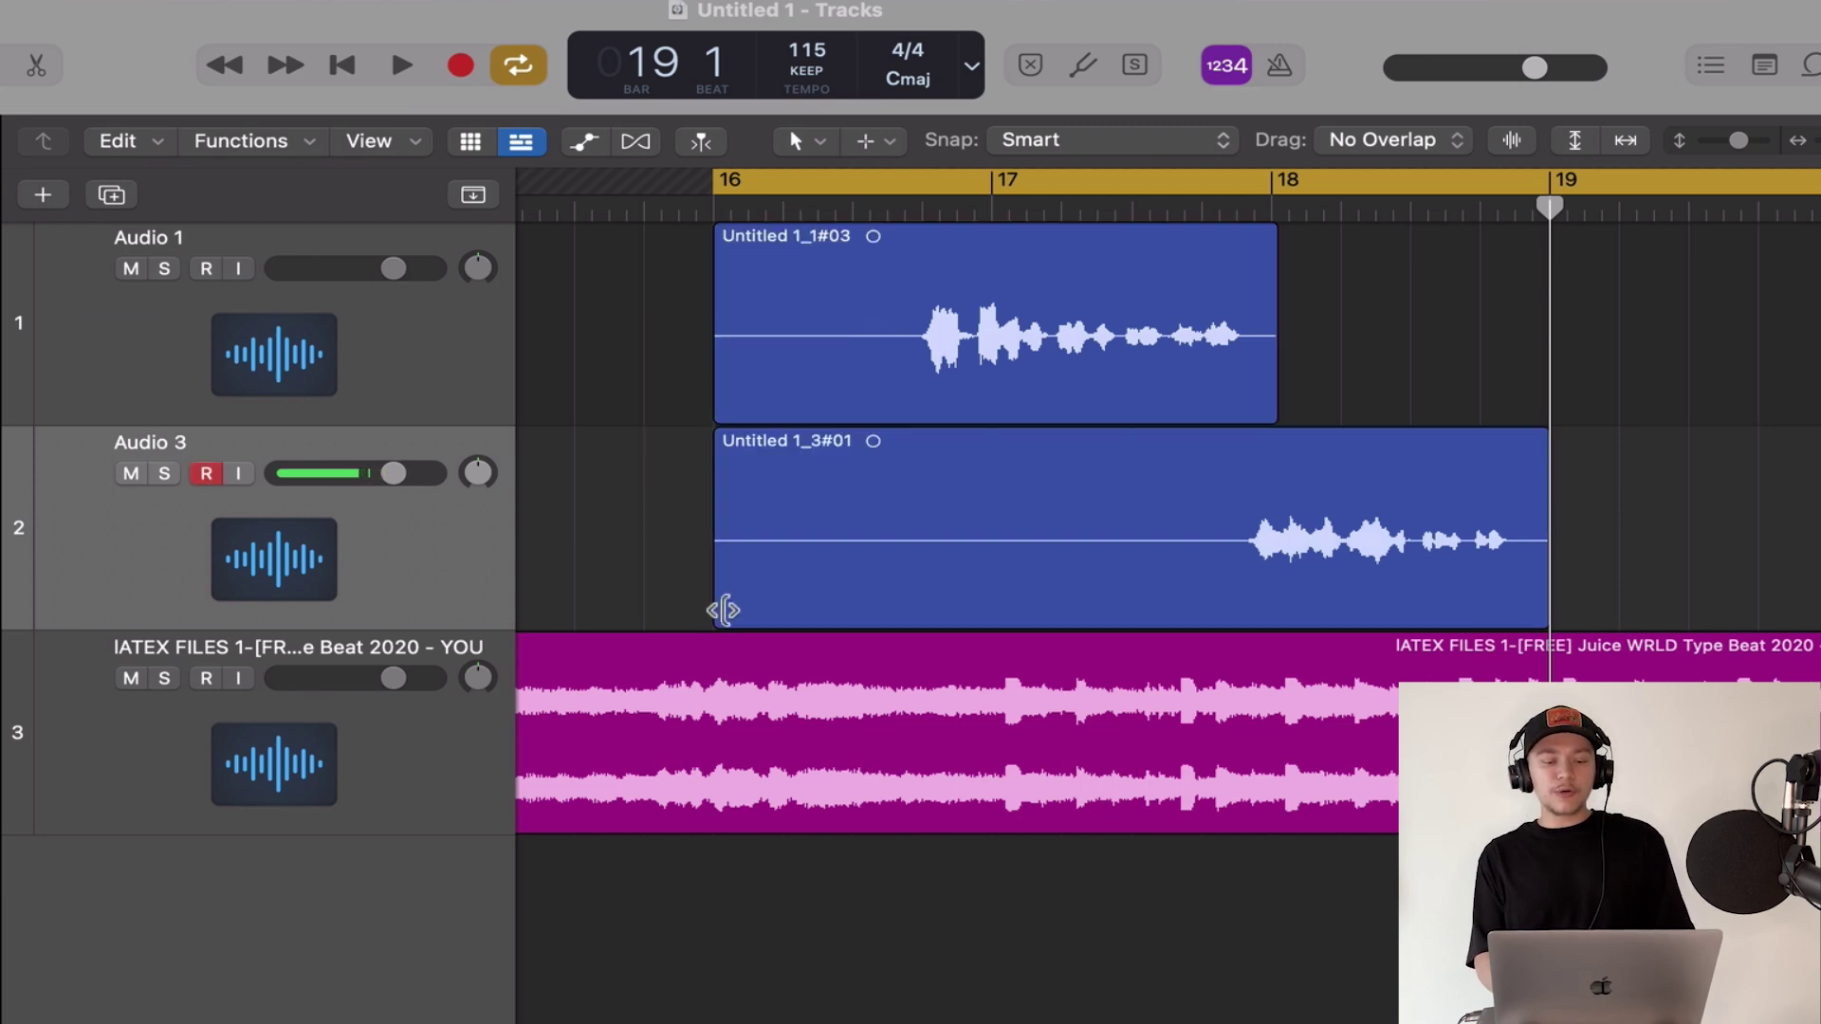
{"action": "left_click_drag", "start_coordinate": [711, 528], "coordinate": [1231, 533]}
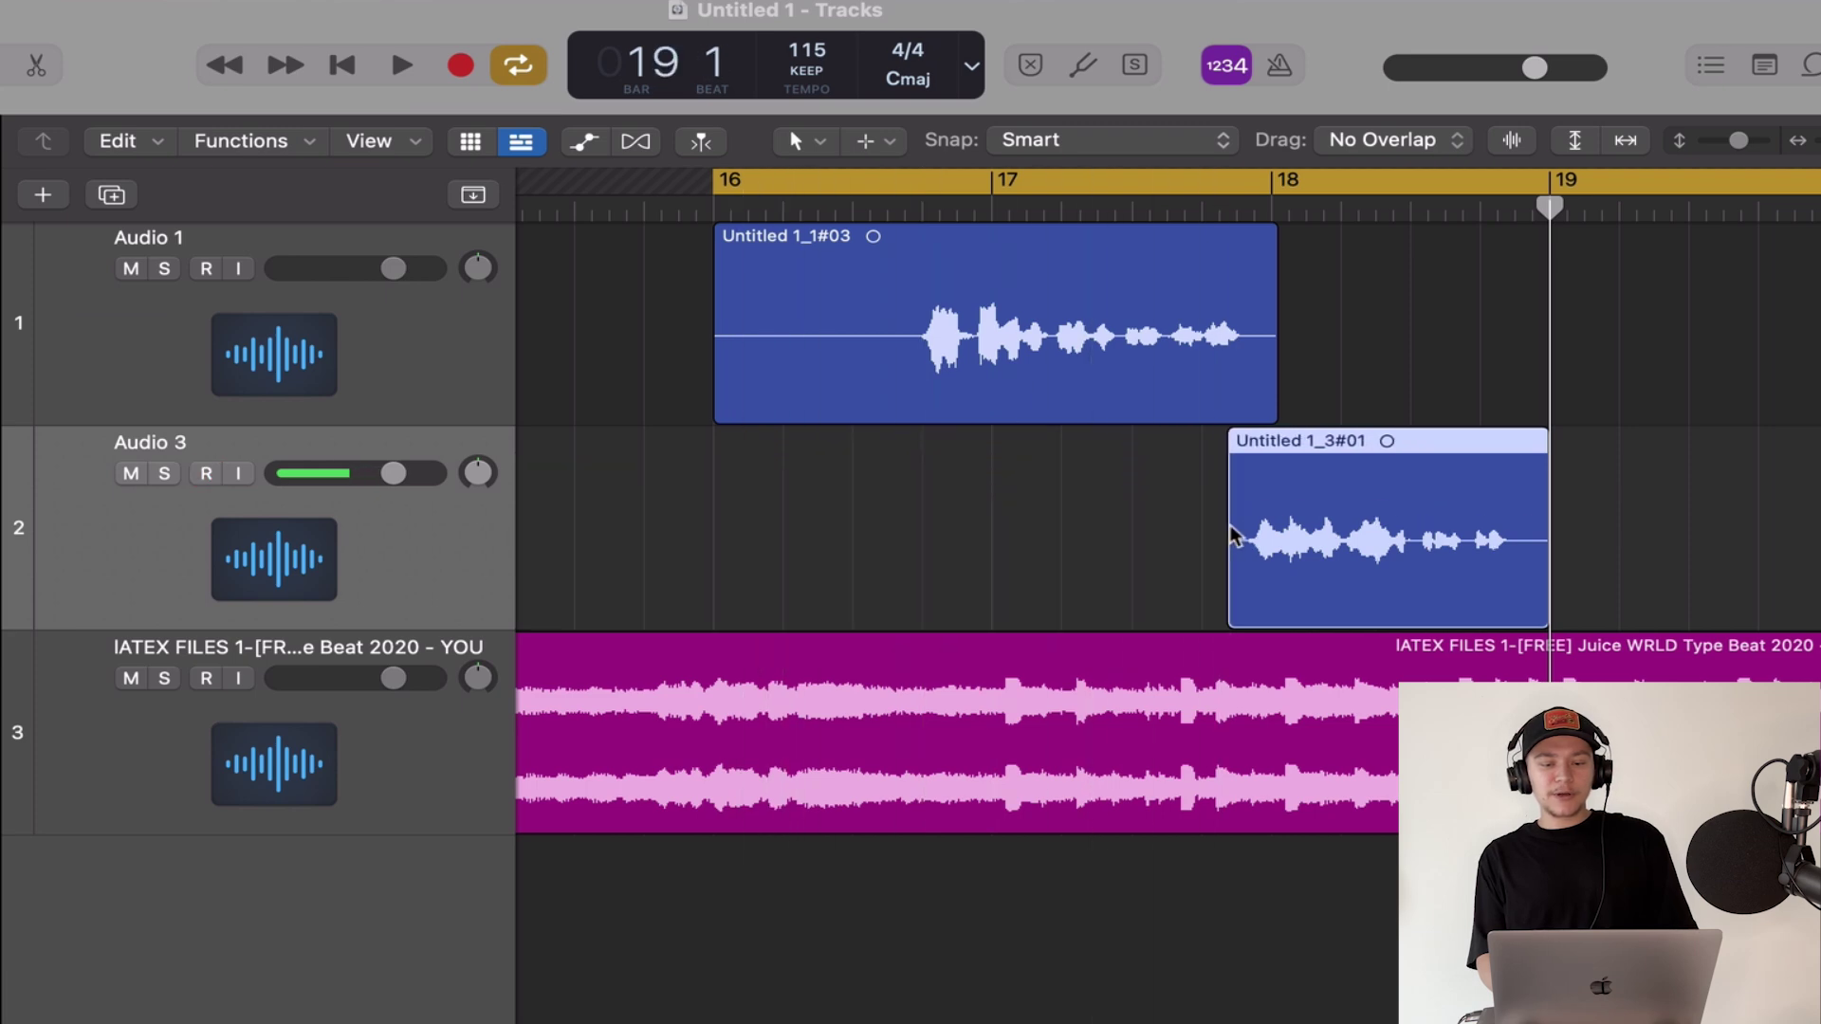
- Move the trimmed second take up onto Audio 1, directly after the first take
{"action": "key", "text": "super+Right"}
{"action": "key", "text": "super+Right"}
{"action": "key", "text": "super+Right"}
{"action": "scroll", "coordinate": [1234, 536], "scroll_direction": "left", "scroll_amount": 15}
{"action": "left_click_drag", "start_coordinate": [954, 577], "coordinate": [1141, 408]}
{"action": "key", "text": "super+Left"}
{"action": "key", "text": "super+Left"}
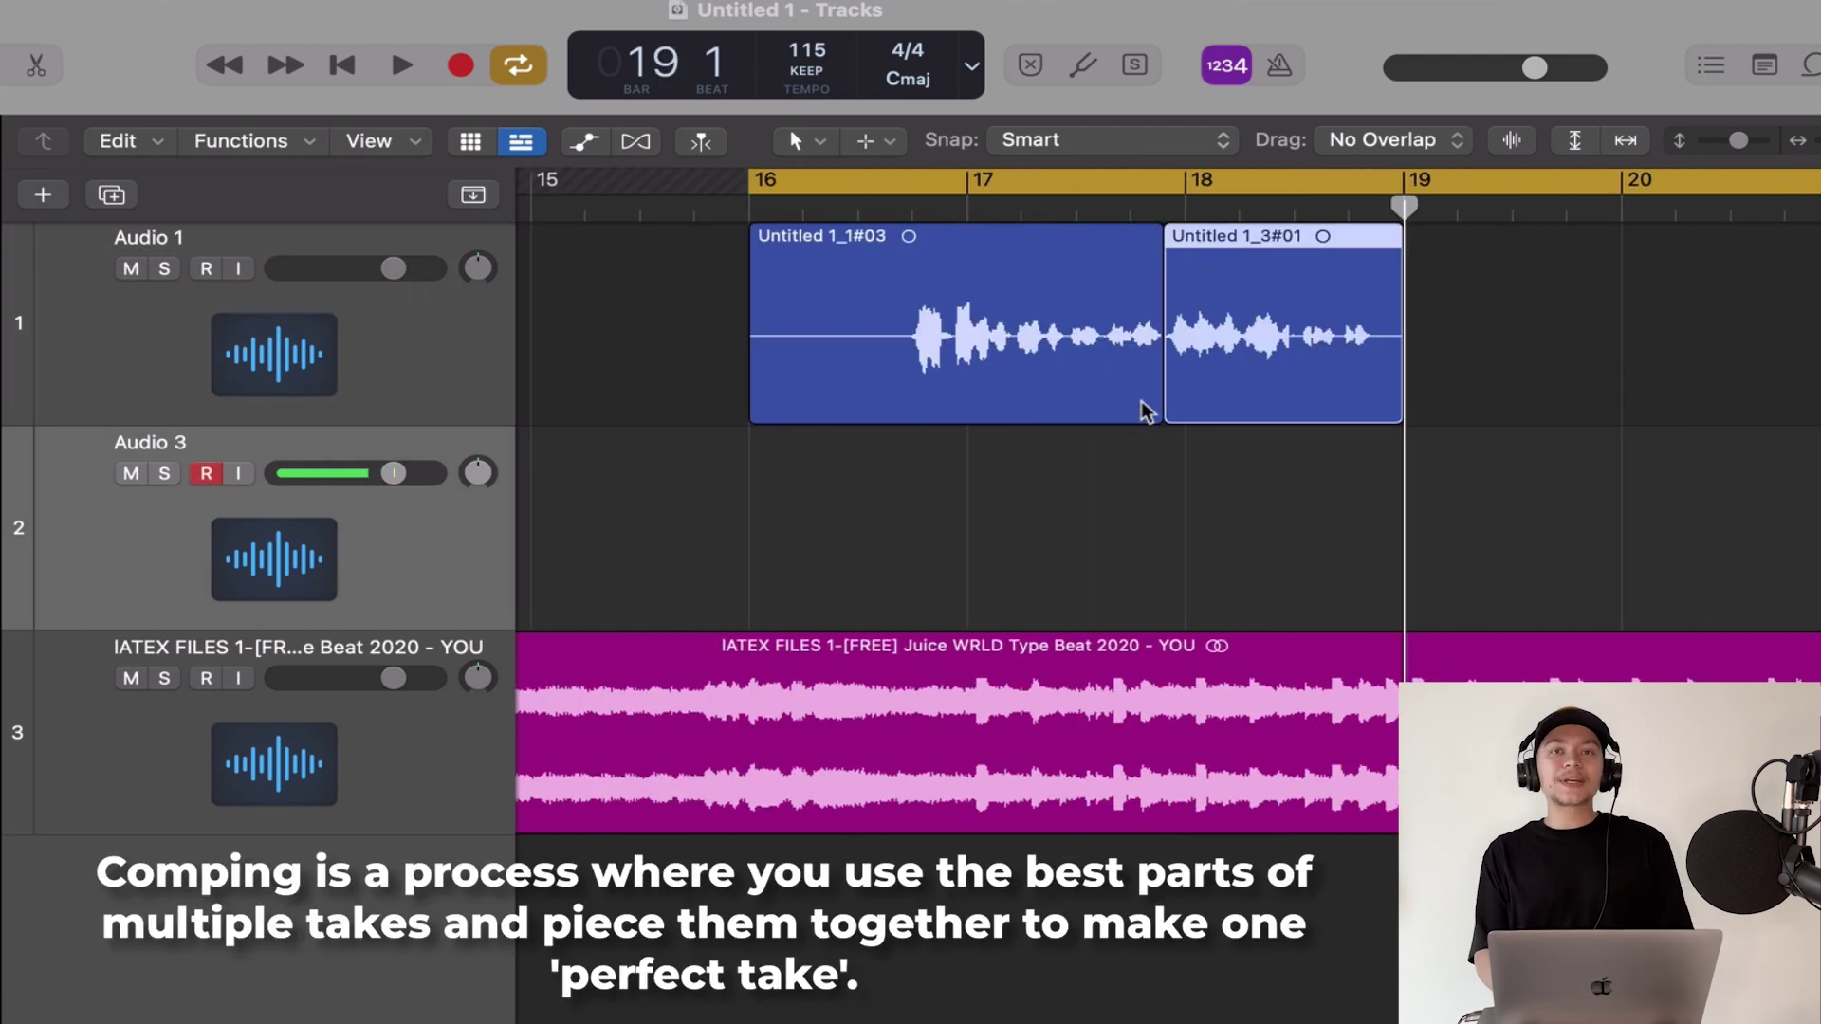
- Play from bar 16 beat 4 and punch in a new vocal take on Audio 3 from mid bar 18 to bar 20 beat 2
{"action": "key", "text": "super+Right"}
{"action": "left_click", "coordinate": [852, 212]}
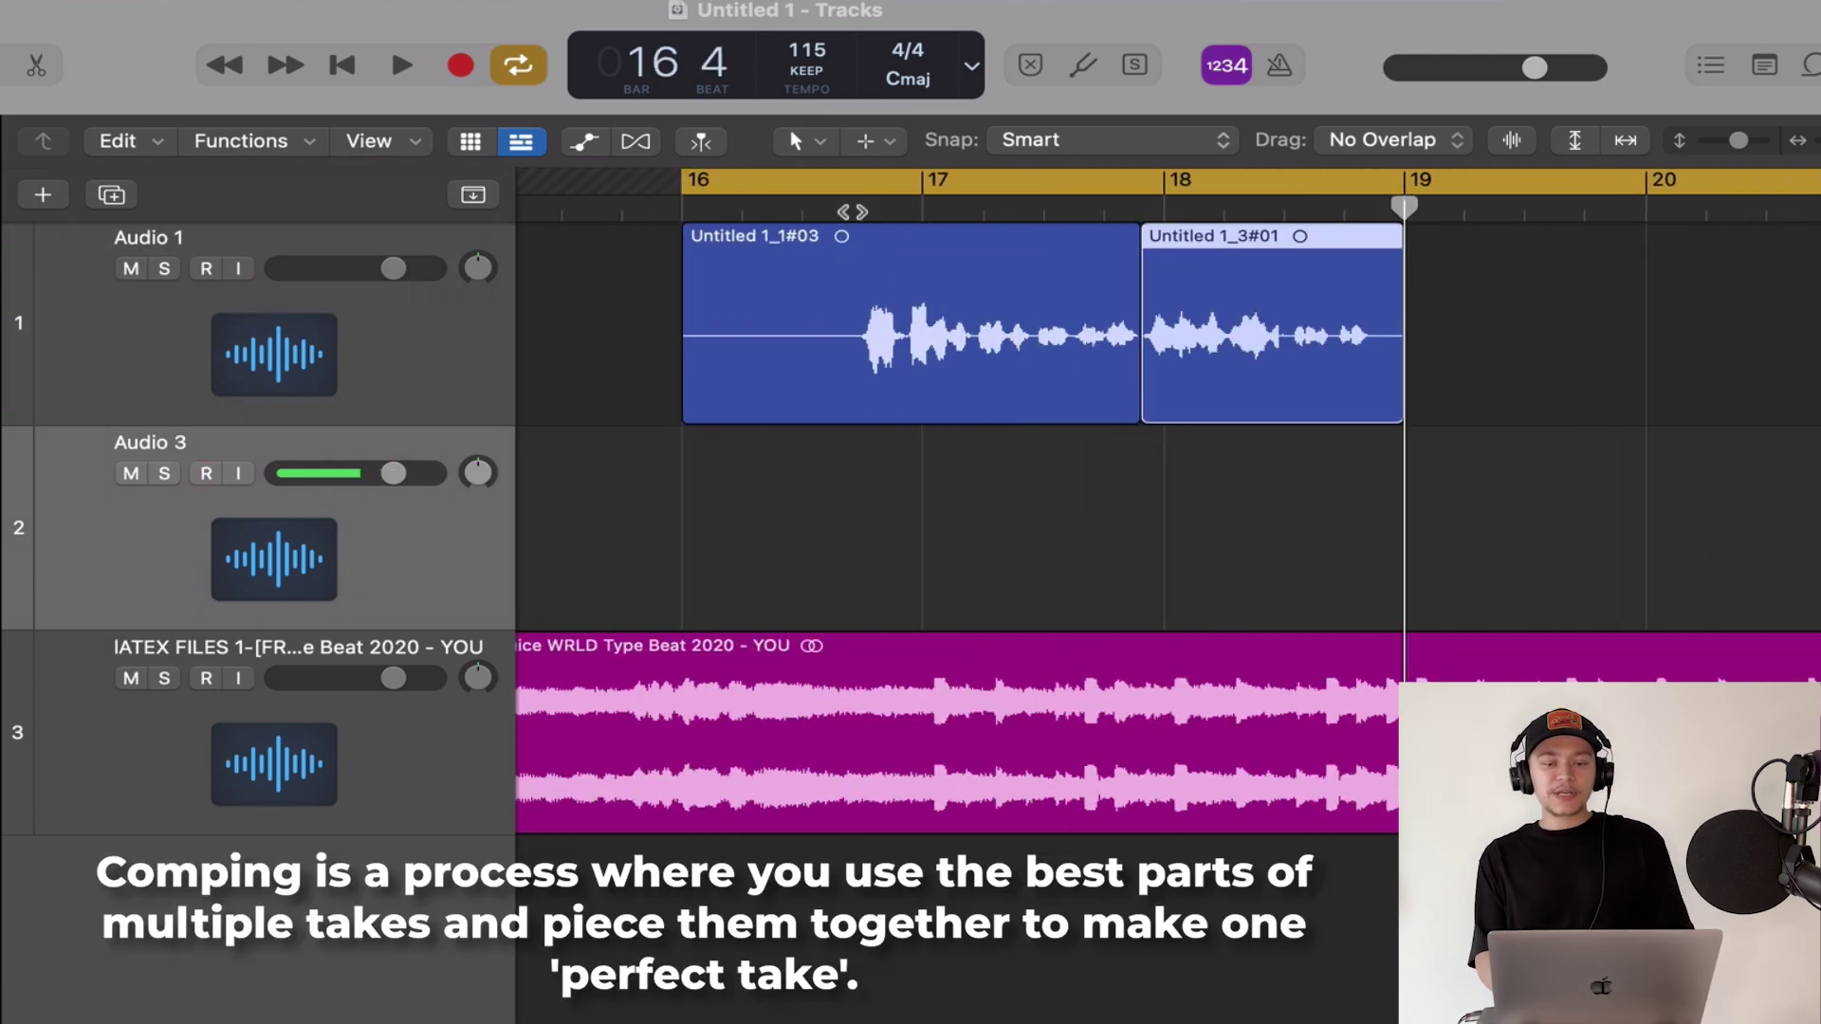
{"action": "key", "text": "space"}
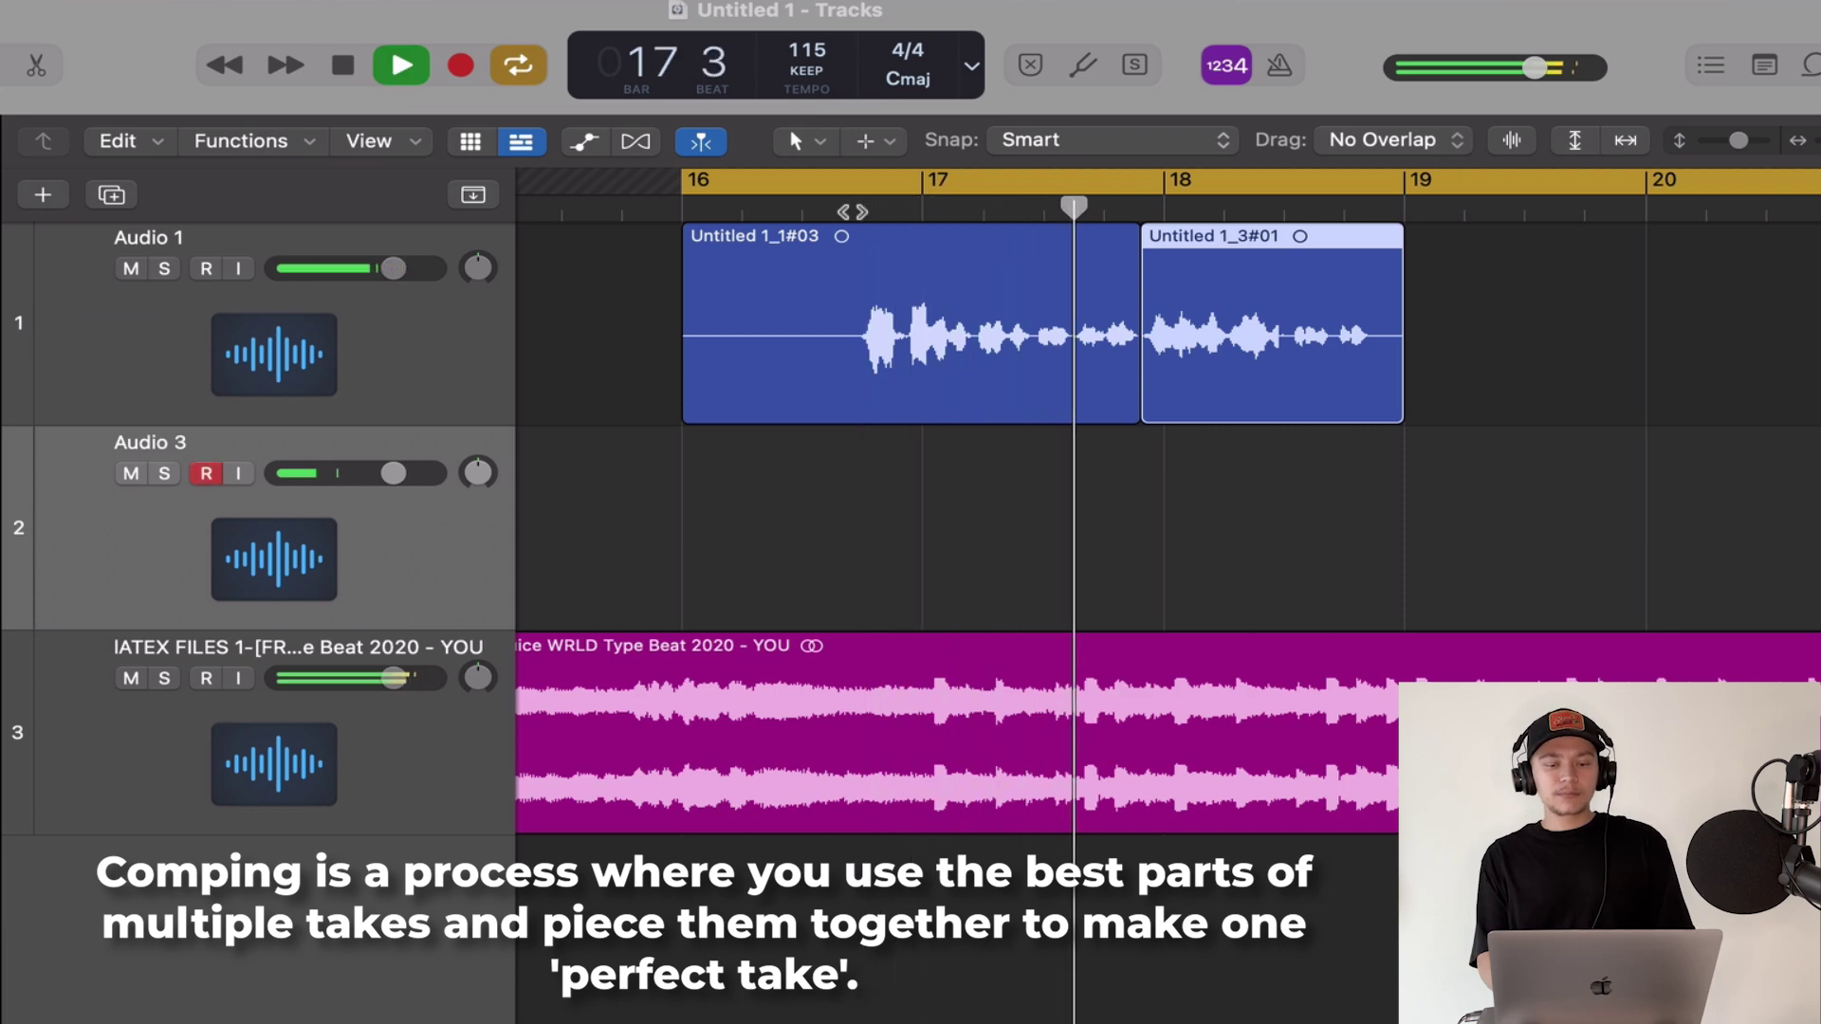
{"action": "left_click", "coordinate": [461, 66]}
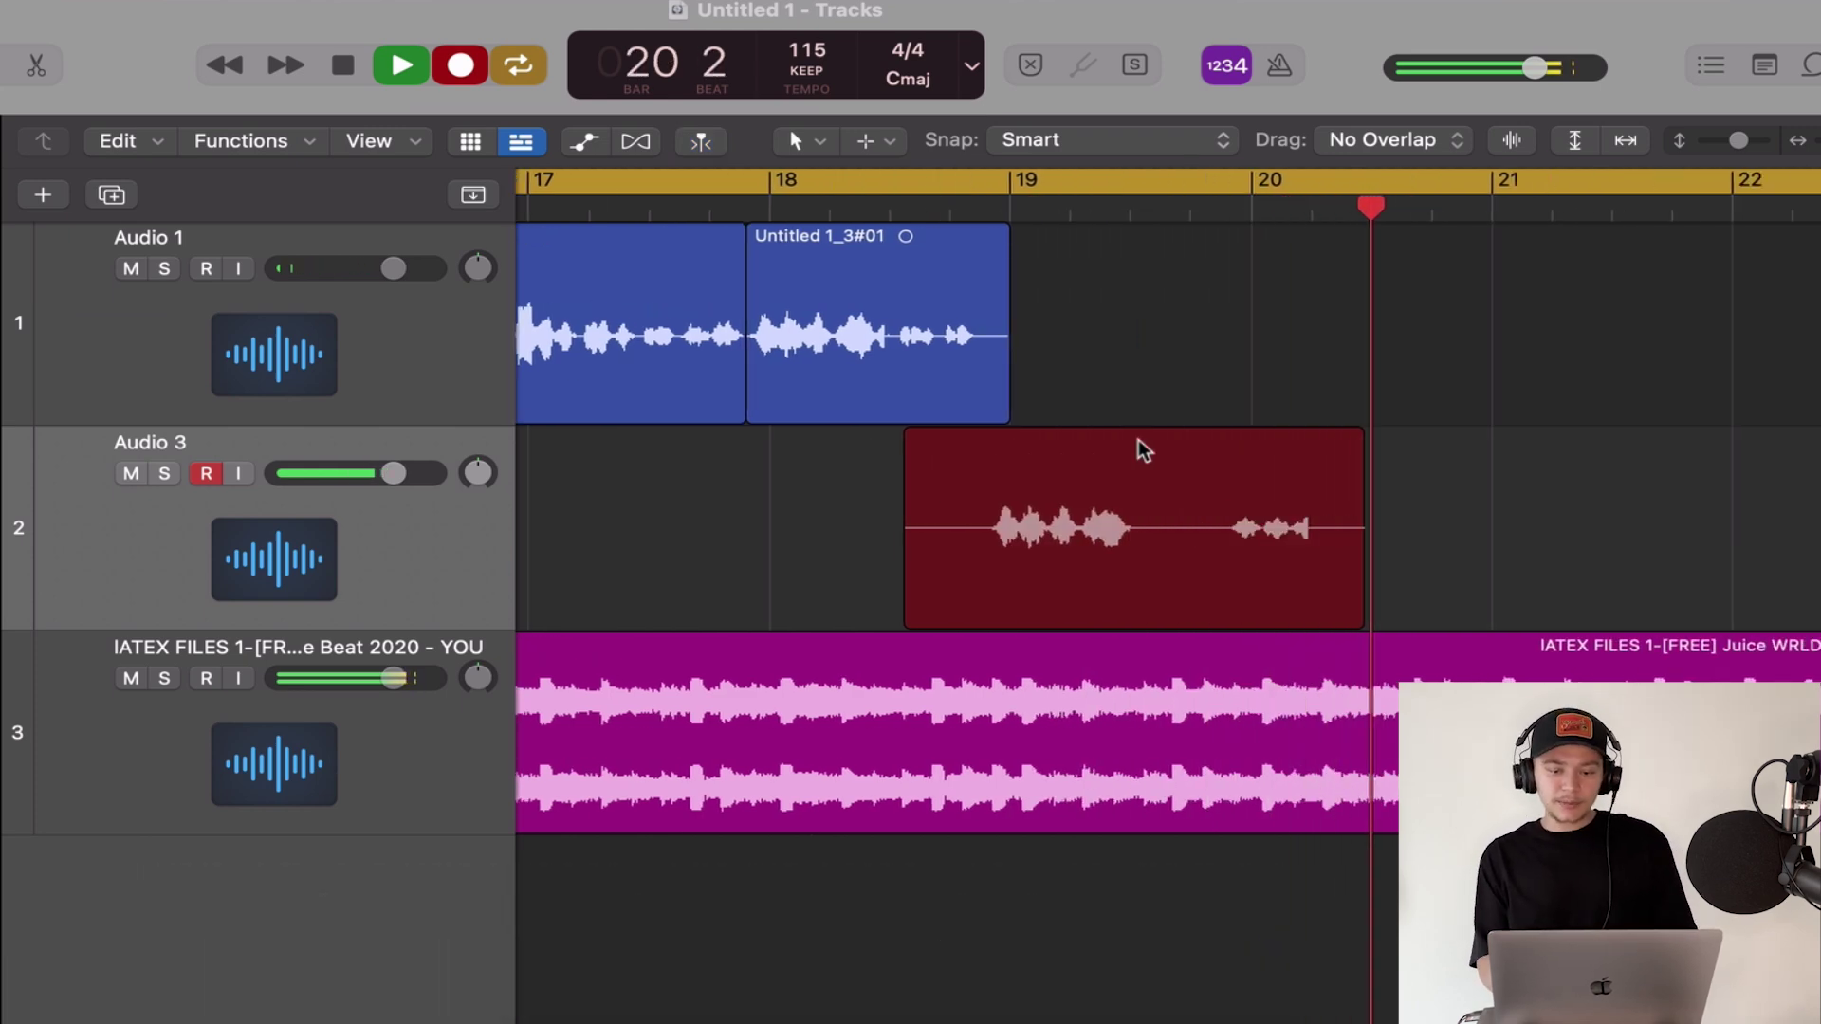
{"action": "key", "text": "space"}
- Move the punched-in take up onto Audio 1, directly after the second take
{"action": "key", "text": "super+Right"}
{"action": "scroll", "coordinate": [723, 585], "scroll_direction": "left", "scroll_amount": 3}
{"action": "left_click_drag", "start_coordinate": [722, 603], "coordinate": [928, 420]}
{"action": "key", "text": "super+Left"}
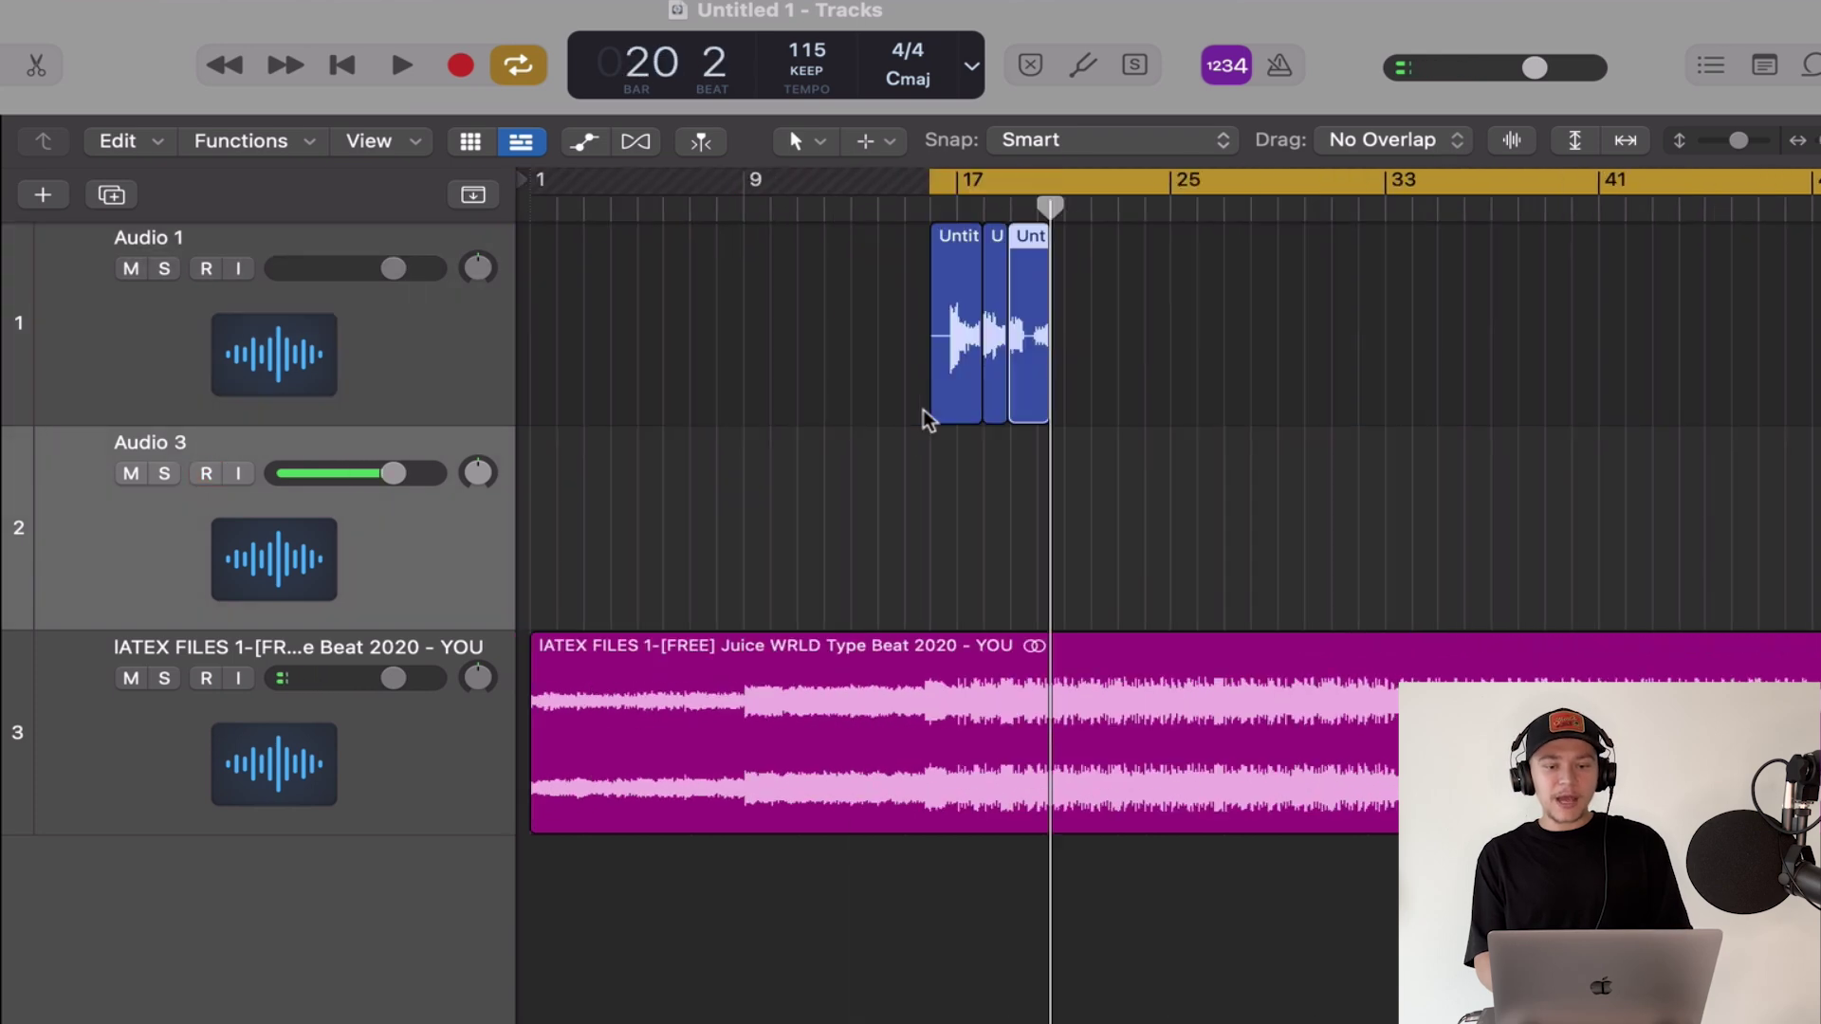
{"action": "key", "text": "super+Right"}
- Select the Audio 1 track with its three takes and turn off cycle mode
{"action": "left_click", "coordinate": [450, 355]}
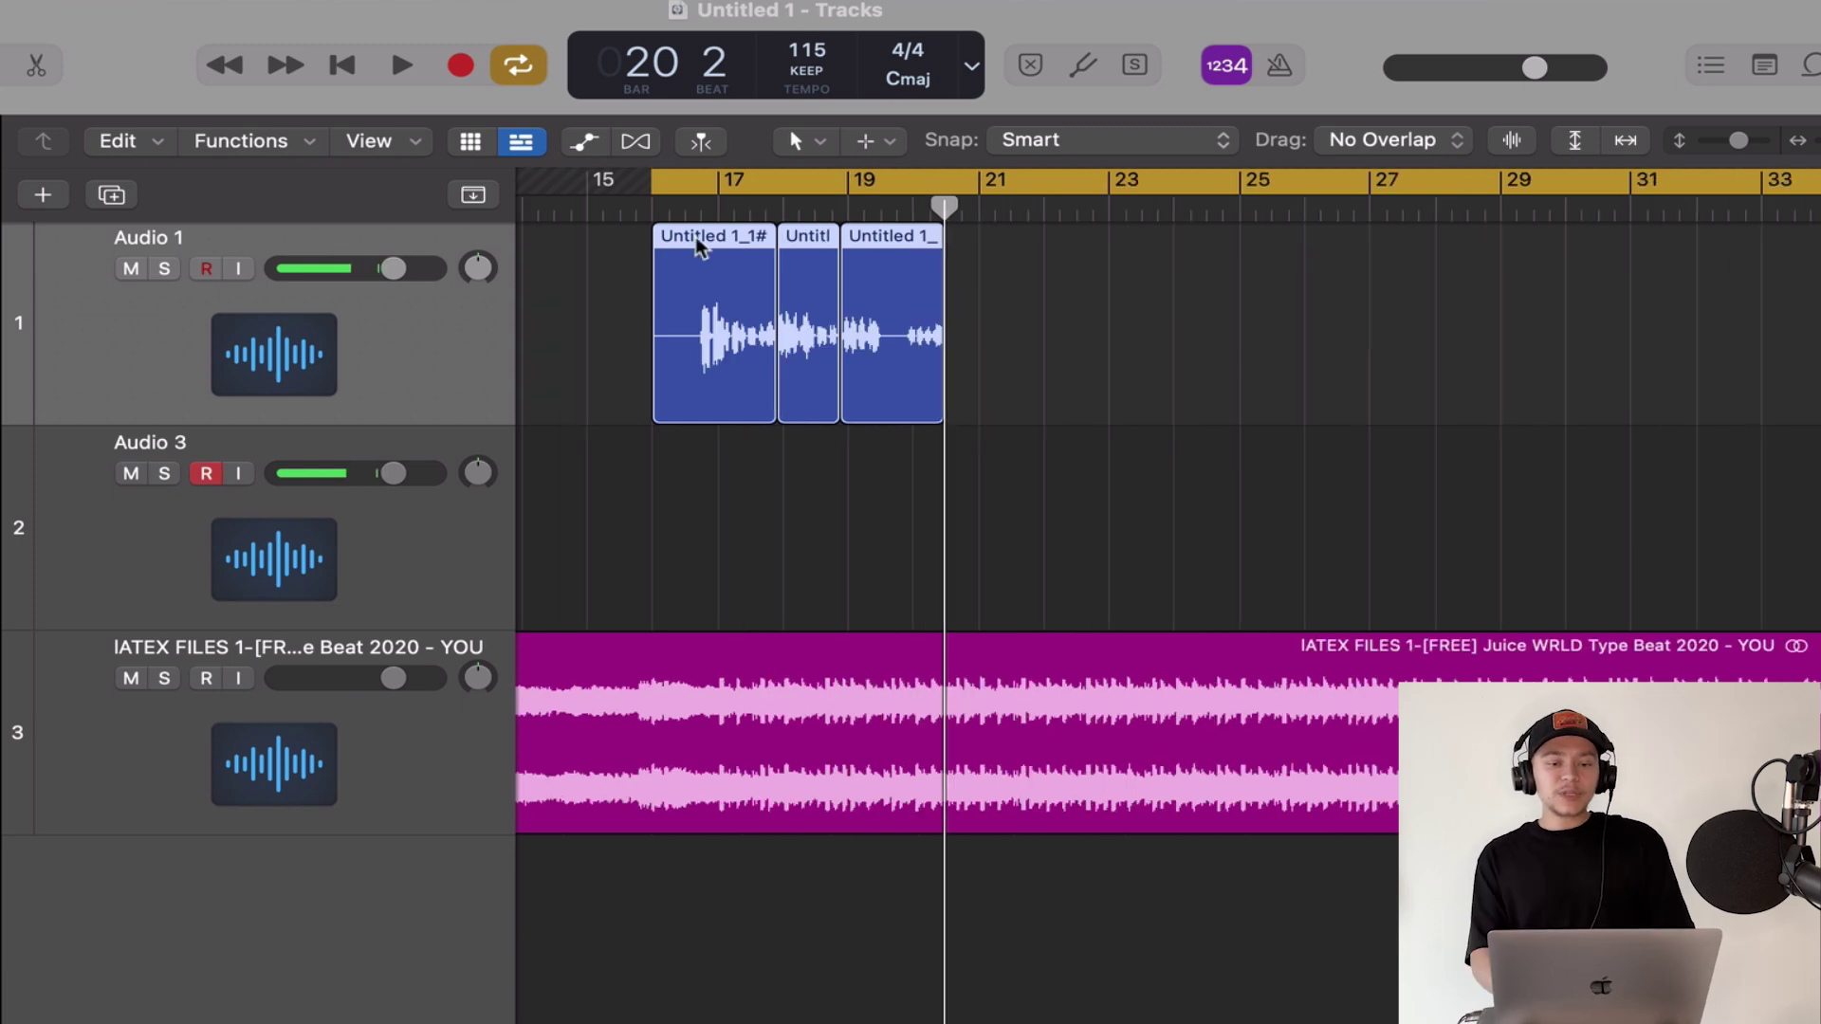
{"action": "left_click", "coordinate": [832, 185]}
{"action": "key", "text": "super+Left"}
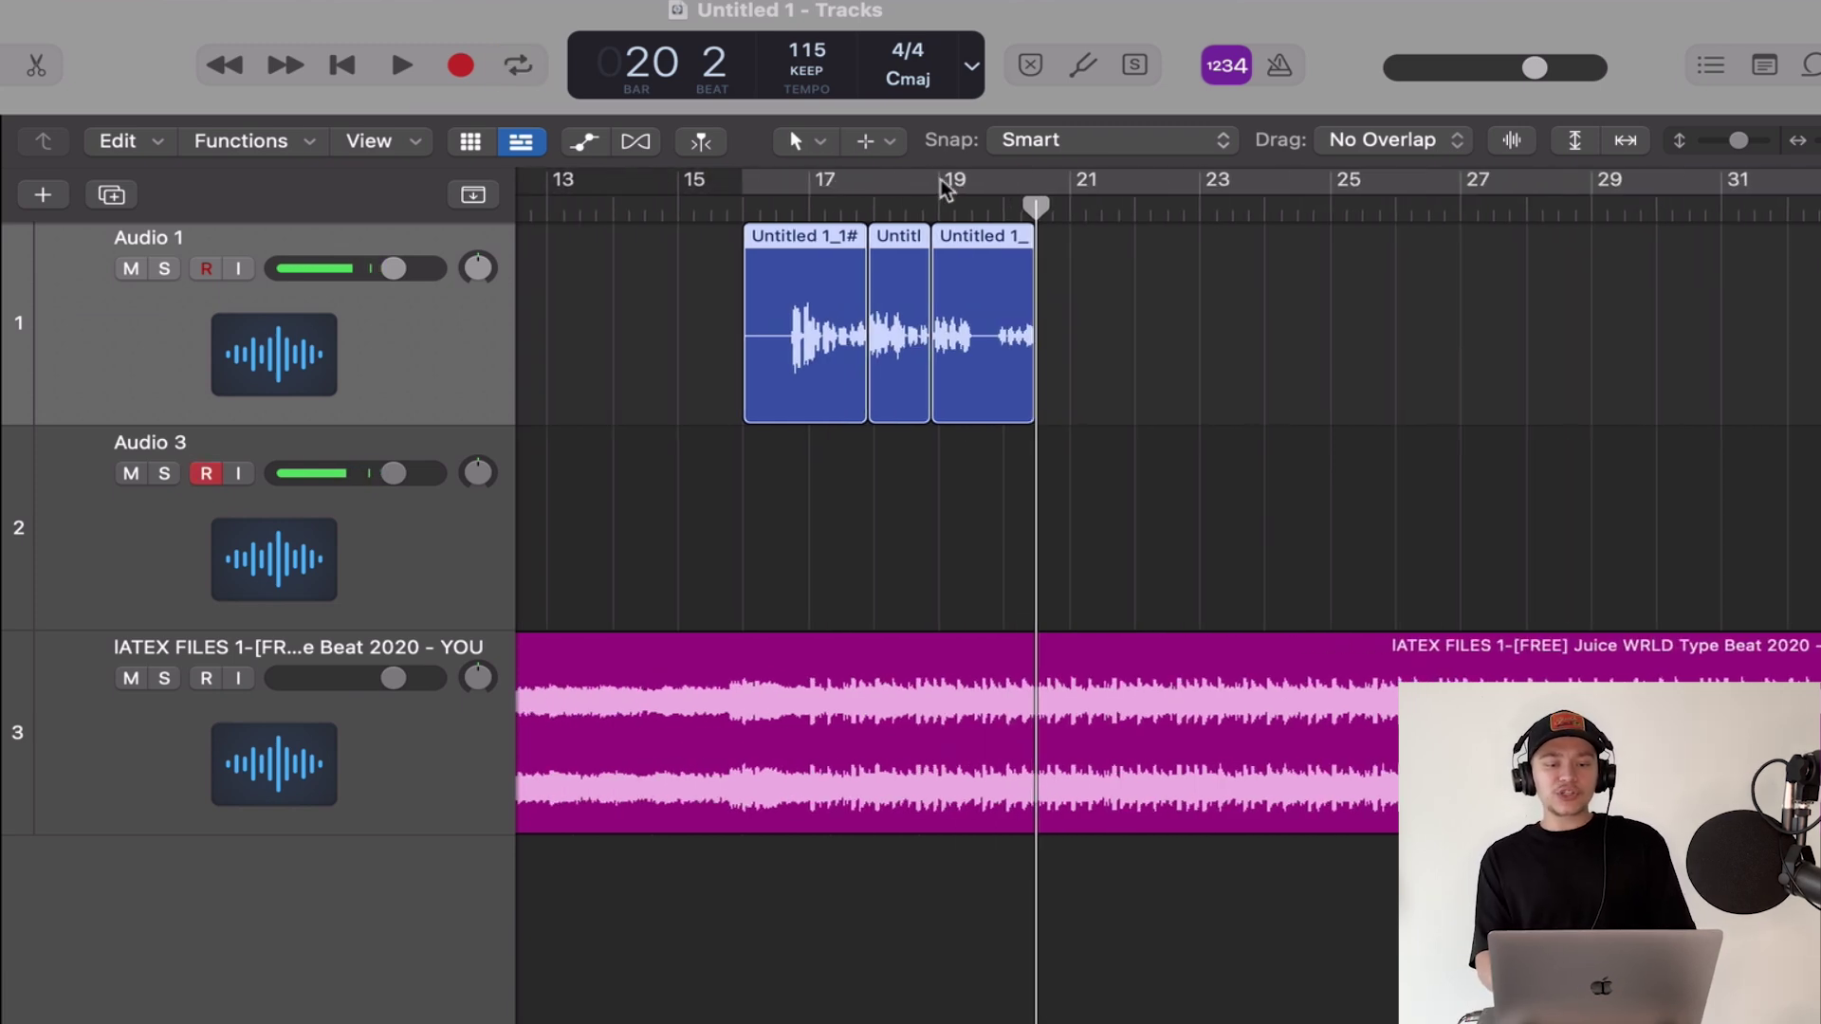
{"action": "left_click", "coordinate": [517, 69]}
{"action": "left_click", "coordinate": [517, 68]}
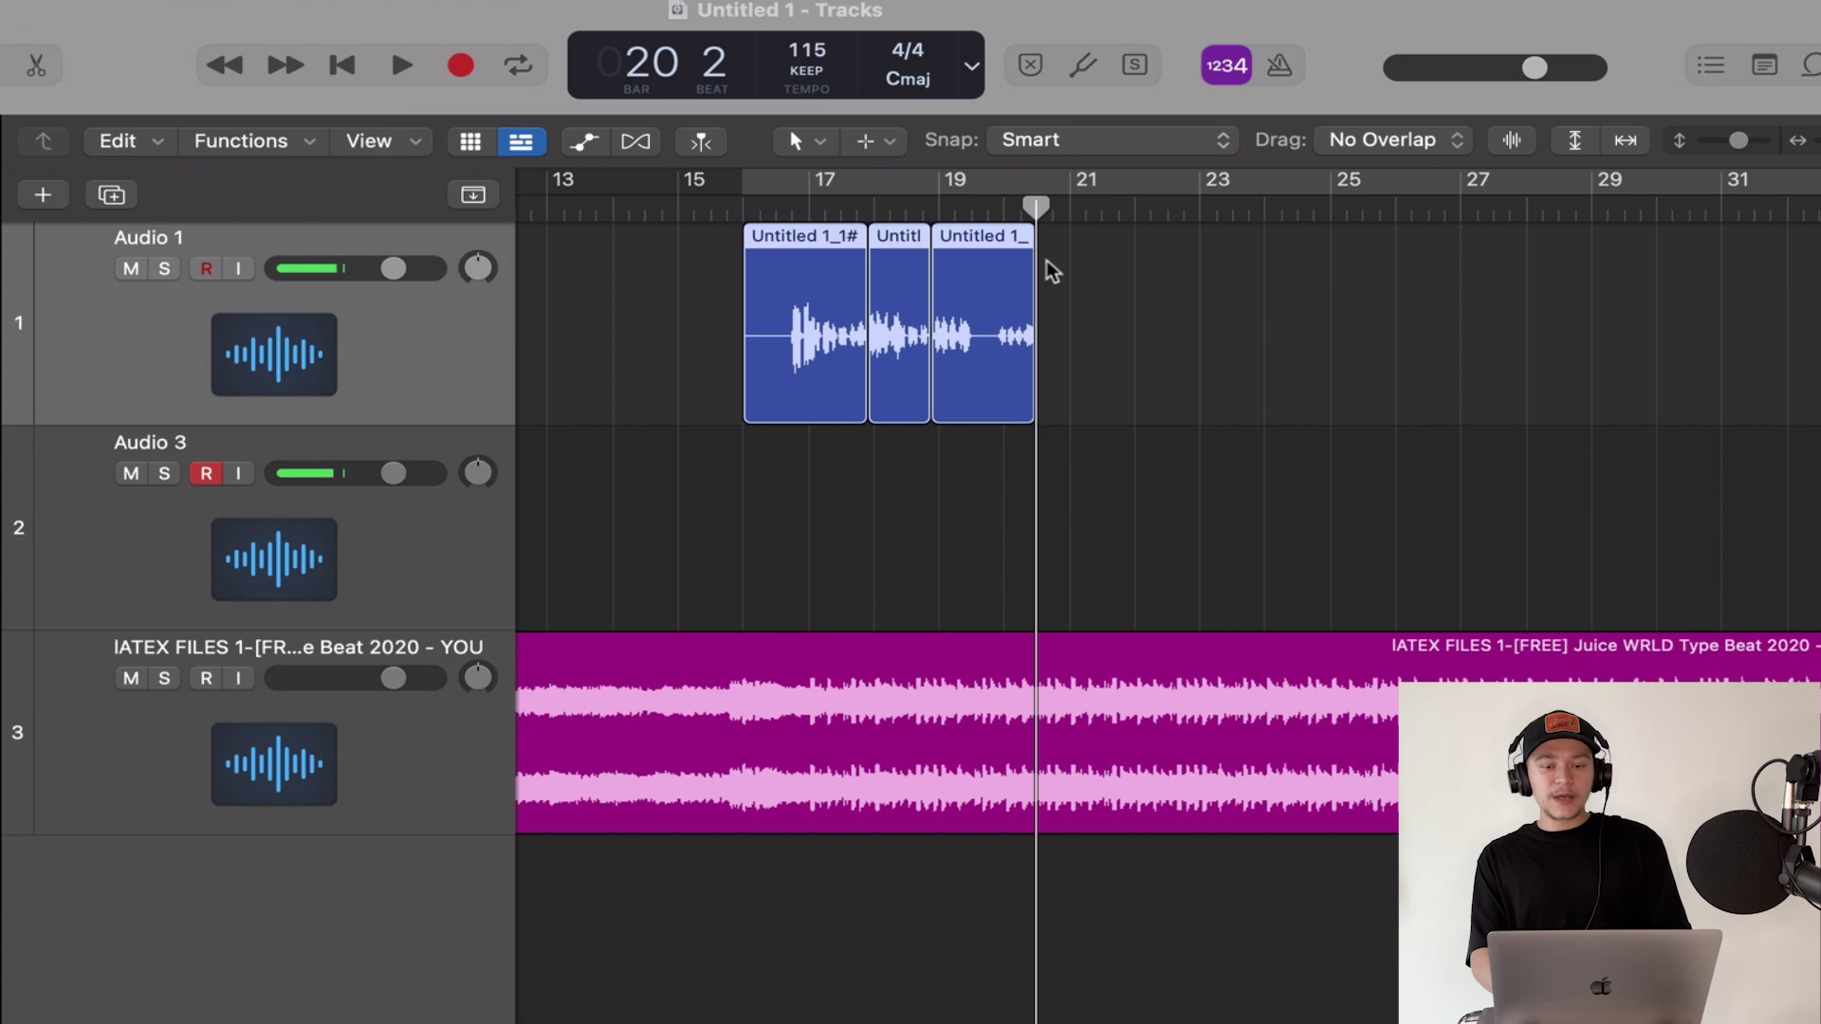
- Move the playhead to bar 15 and make Audio 3 the track for recording
{"action": "left_click", "coordinate": [716, 211]}
{"action": "mouse_move", "coordinate": [690, 207]}
{"action": "left_mouse_down"}
{"action": "mouse_move", "coordinate": [617, 206]}
{"action": "mouse_move", "coordinate": [684, 207]}
{"action": "left_mouse_up"}
{"action": "left_click", "coordinate": [206, 474]}
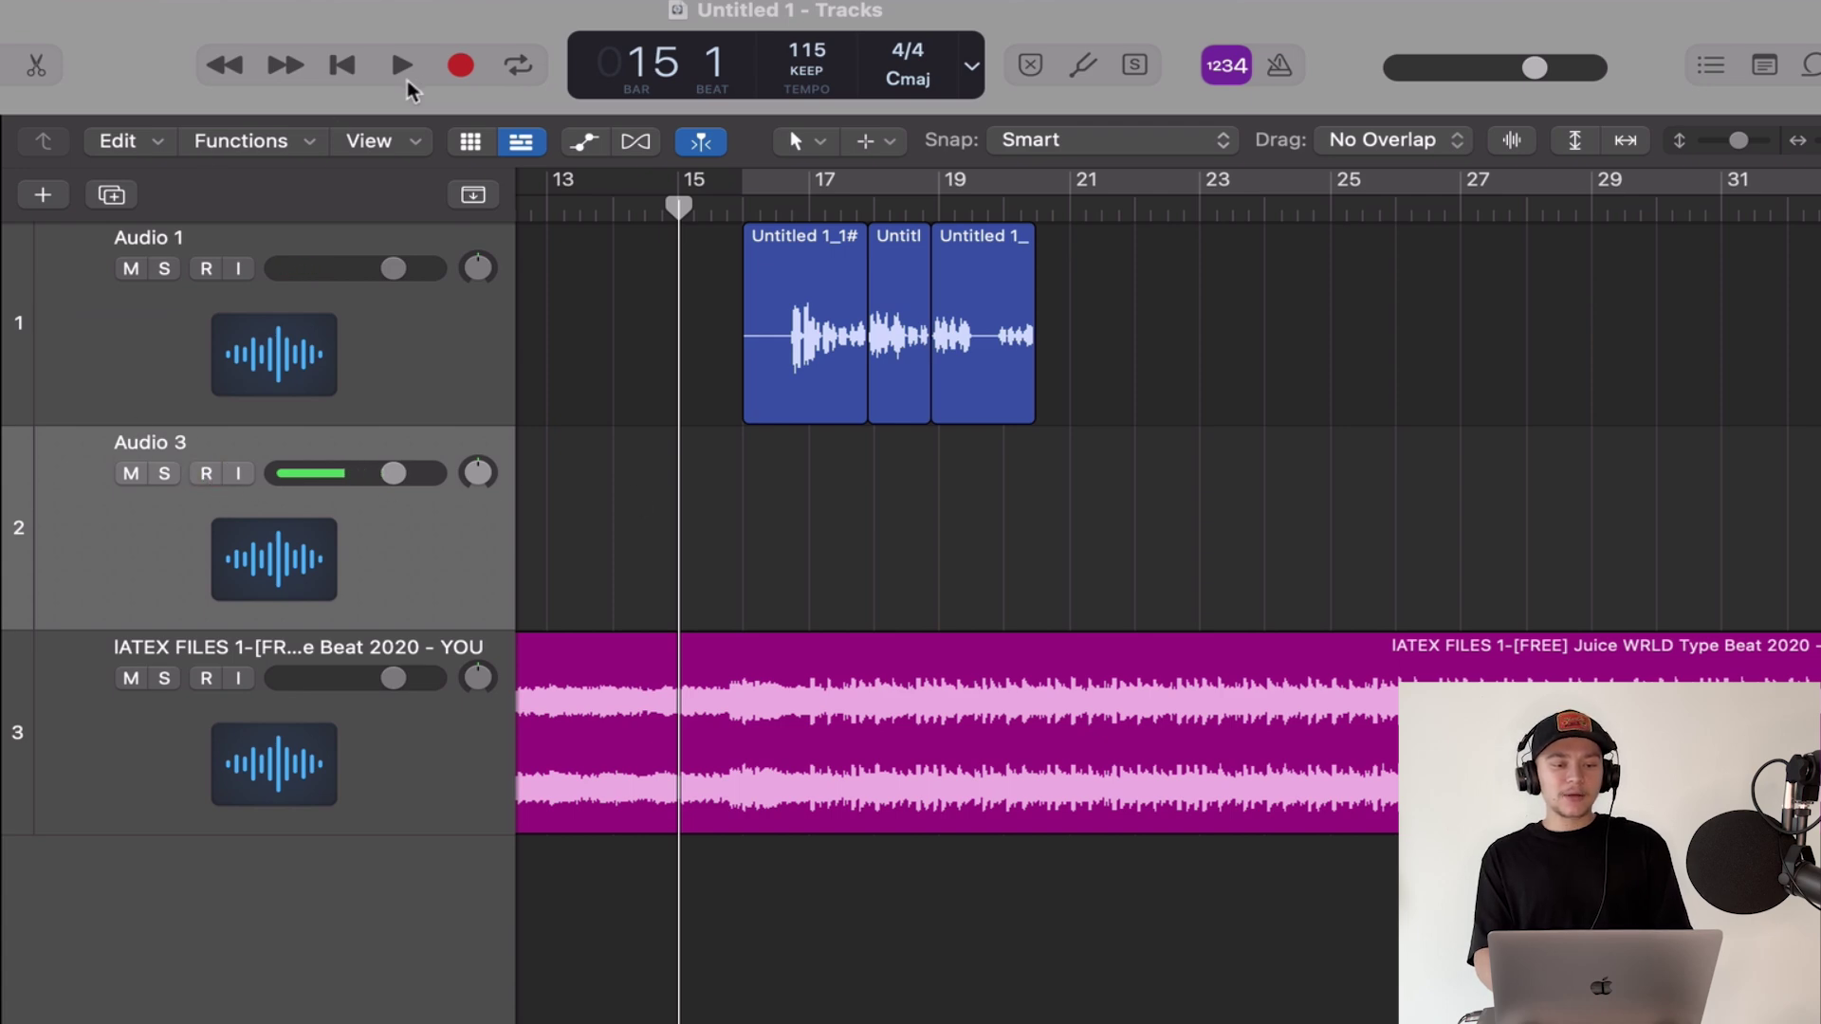
- Record a vocal take on the Audio 3 track from bar 15 to just past bar 17
{"action": "left_click", "coordinate": [460, 66]}
{"action": "key", "text": "super+Right"}
{"action": "key", "text": "super+Right"}
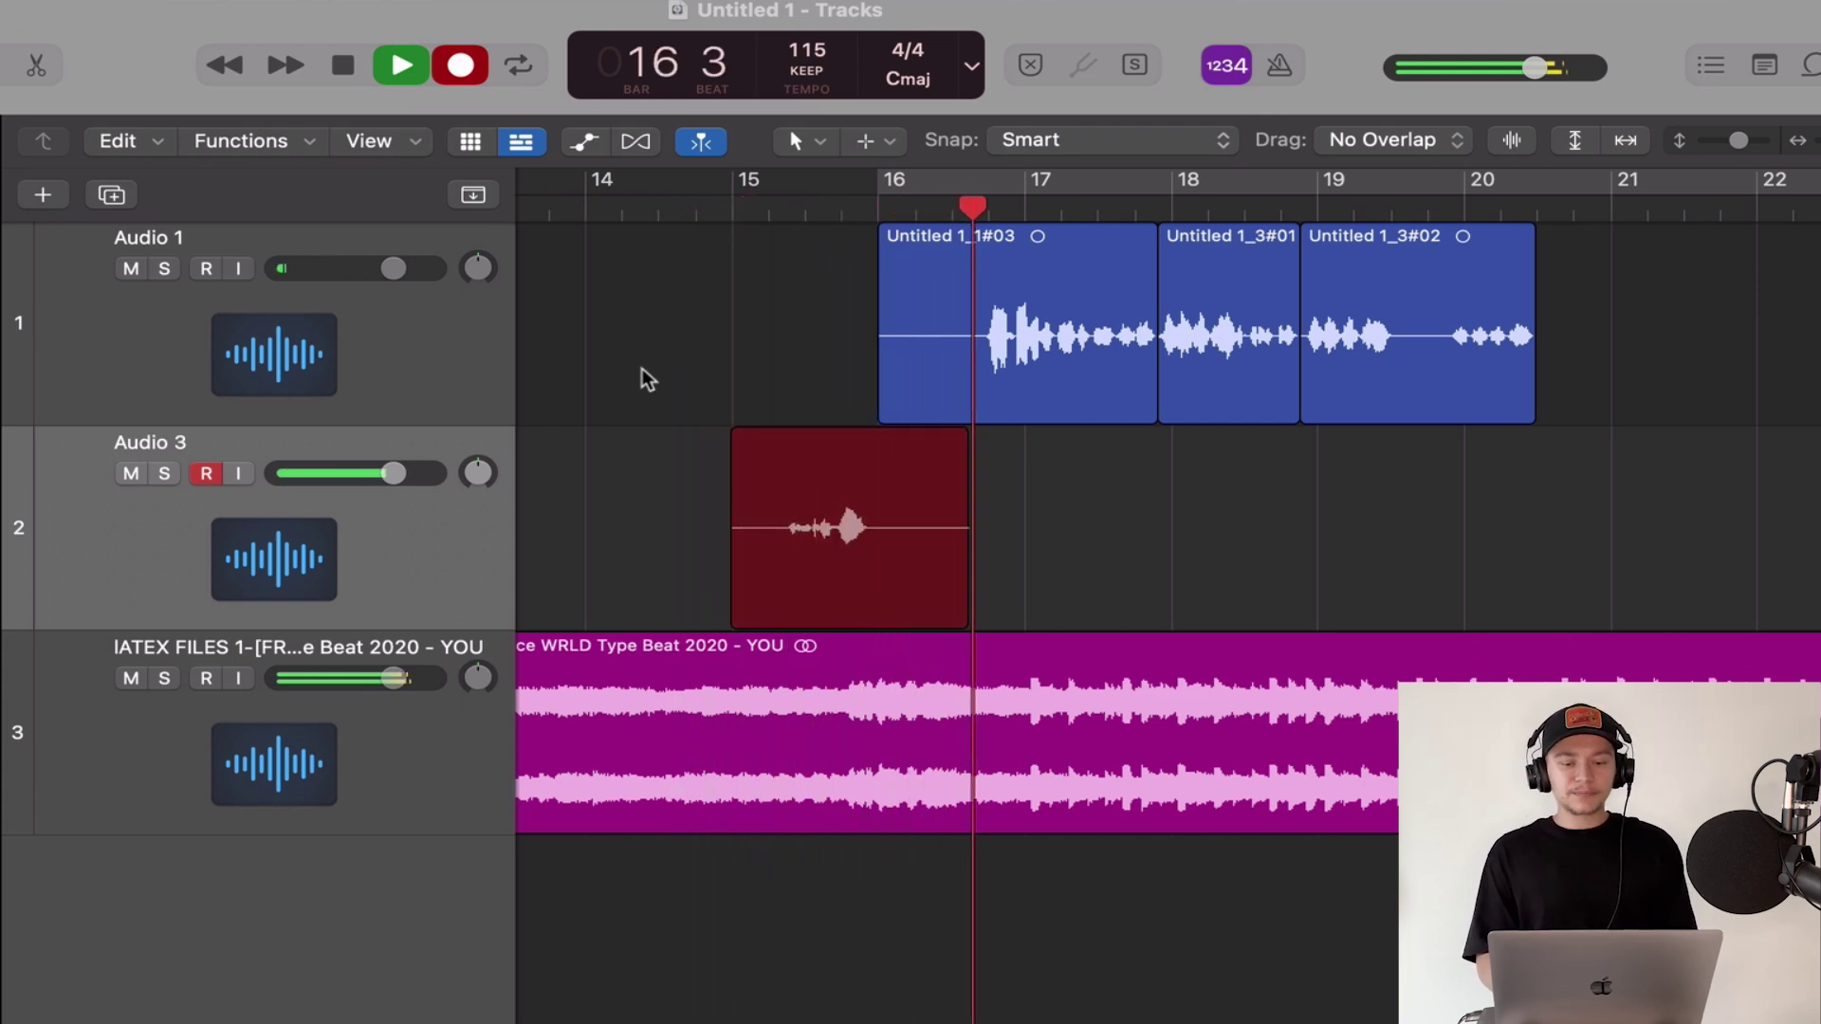
{"action": "key", "text": "space"}
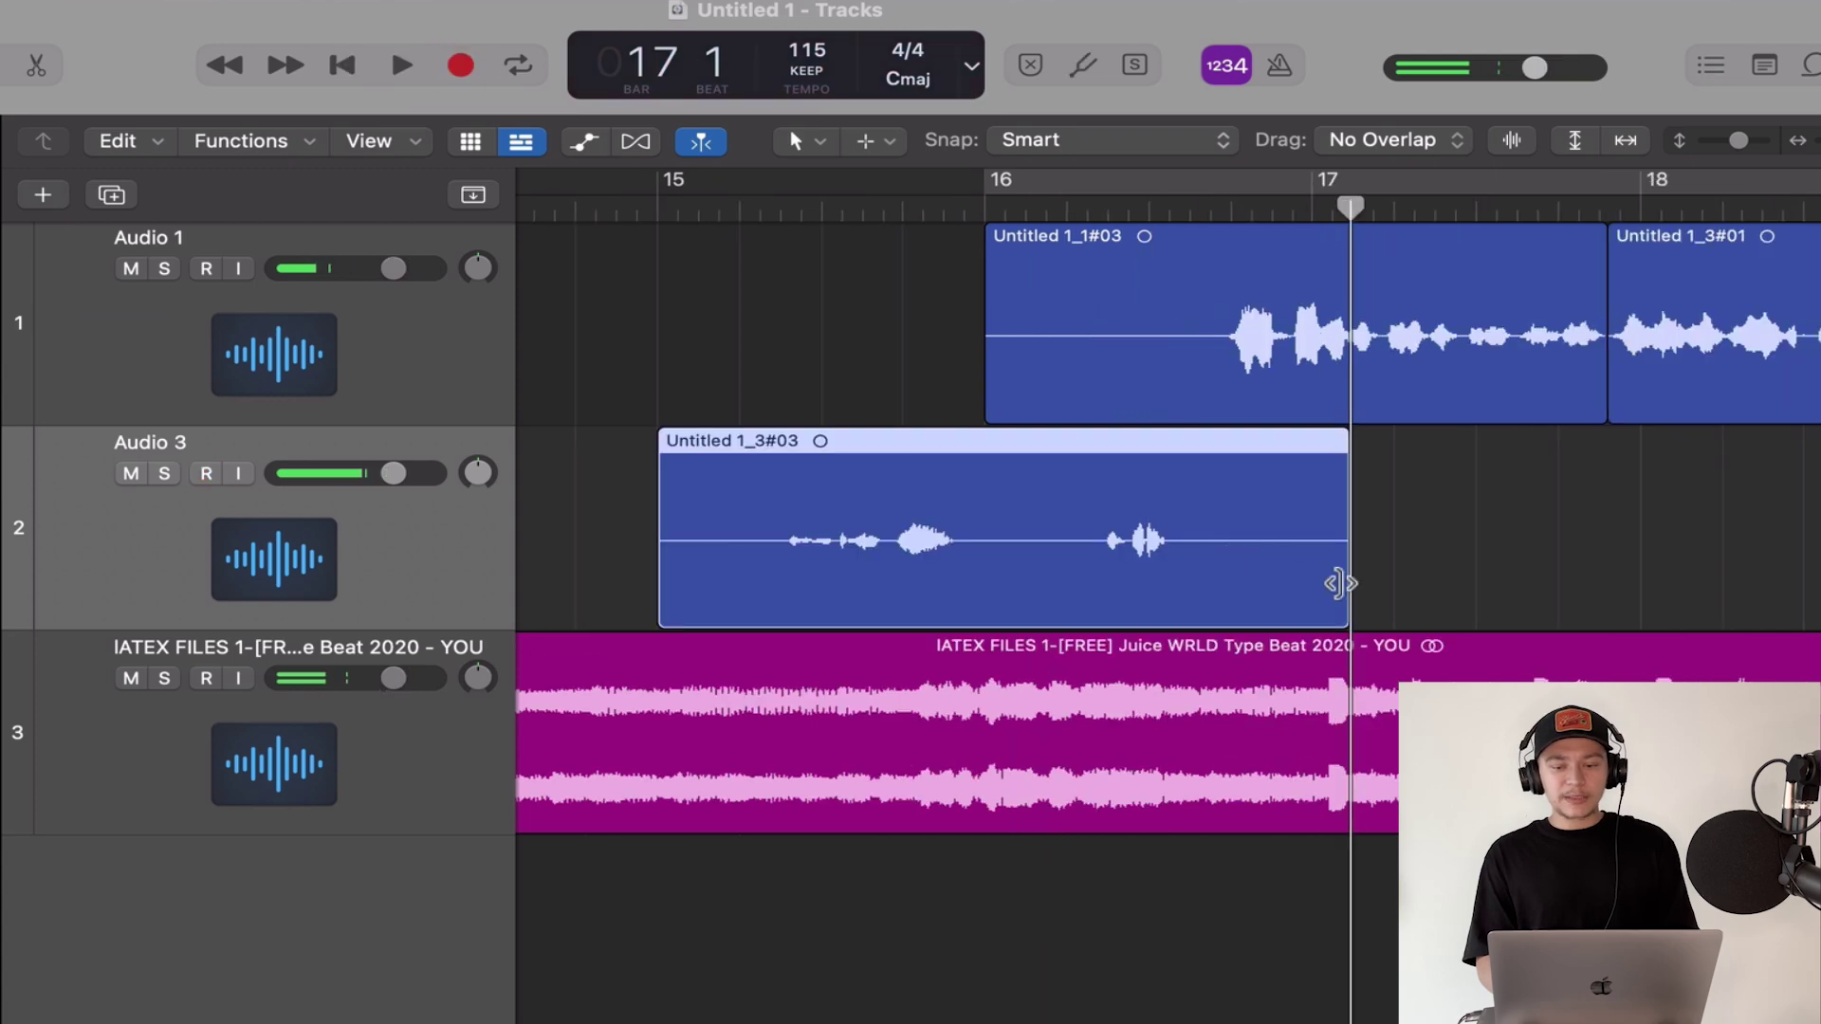
- Delete the four recorded vocal takes on Audio 1 and Audio 3, including their audio files on disk
{"action": "left_click_drag", "start_coordinate": [1340, 583], "coordinate": [1122, 423]}
{"action": "key", "text": "super+Left"}
{"action": "key", "text": "super+Left"}
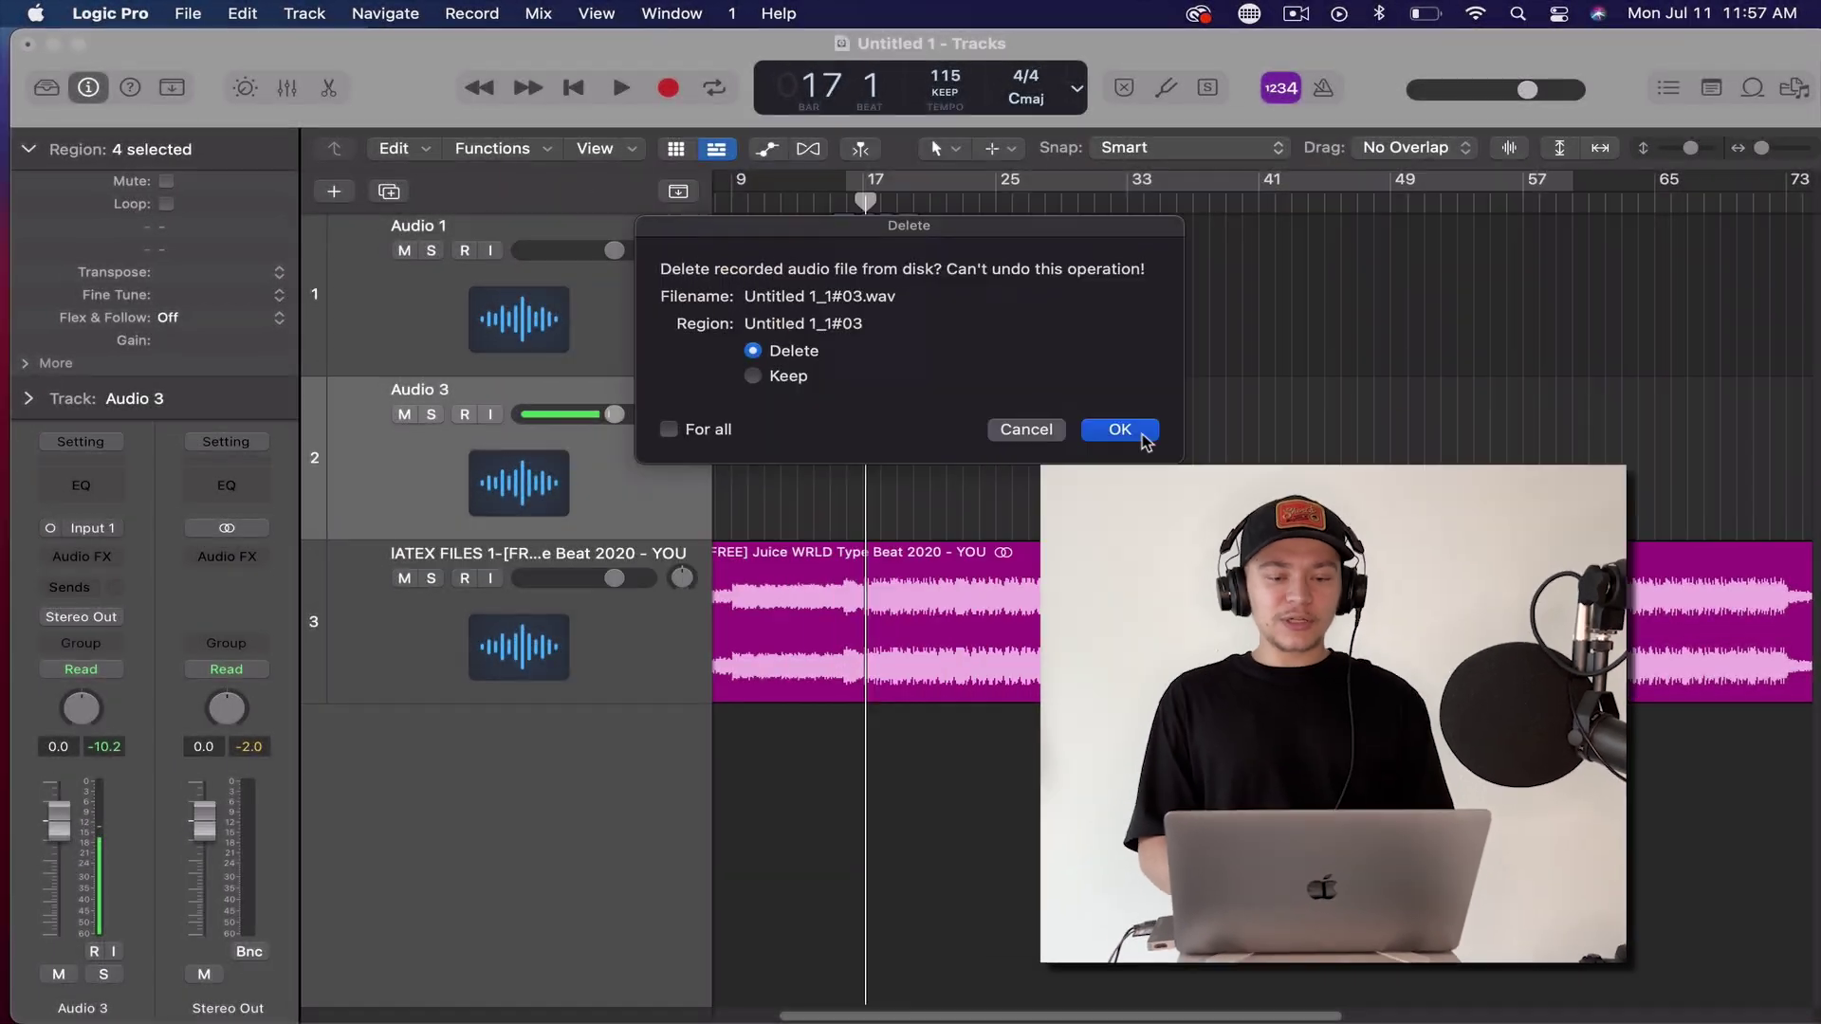
{"action": "left_click", "coordinate": [1145, 432]}
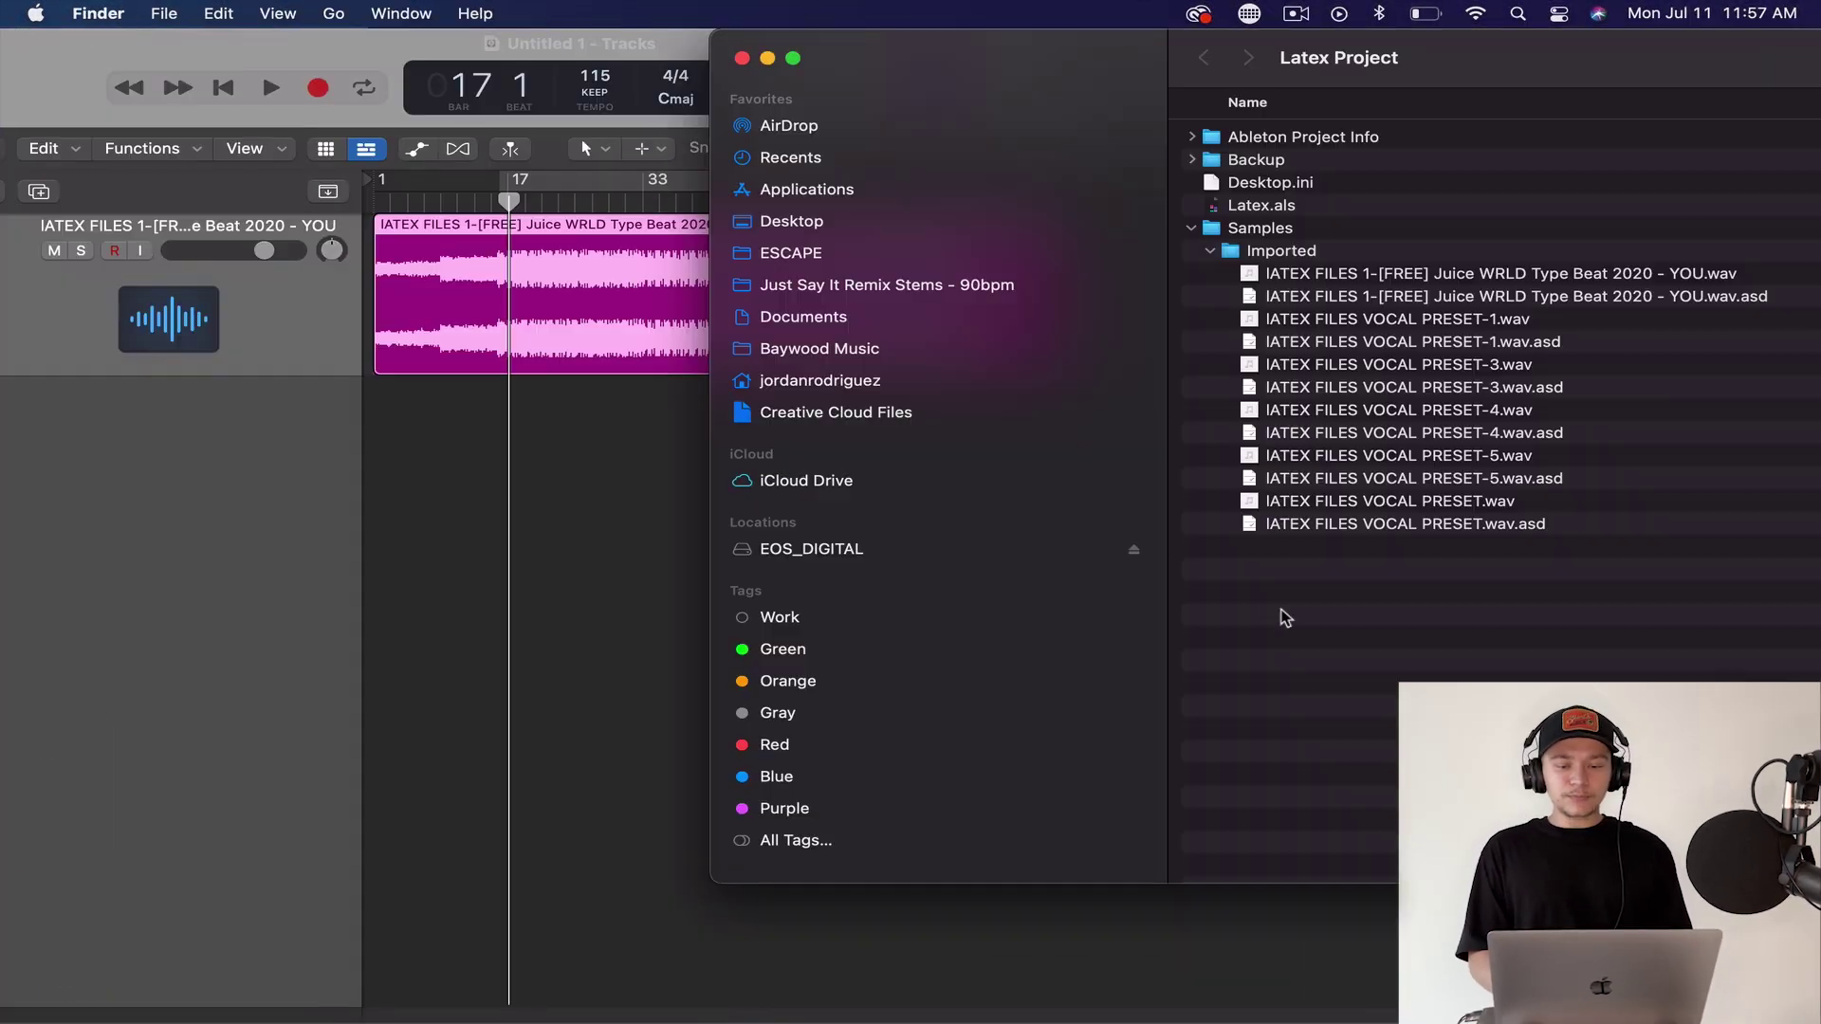
- Import the five IATEX FILES VOCAL PRESET wav files from the Latex Project's Samples/Imported folder, each on its own new track
{"action": "left_click_drag", "start_coordinate": [1280, 618], "coordinate": [1275, 327]}
{"action": "left_click_drag", "start_coordinate": [1117, 59], "coordinate": [1367, 94]}
{"action": "left_click_drag", "start_coordinate": [1565, 360], "coordinate": [1659, 422]}
{"action": "left_click_drag", "start_coordinate": [1620, 612], "coordinate": [376, 501]}
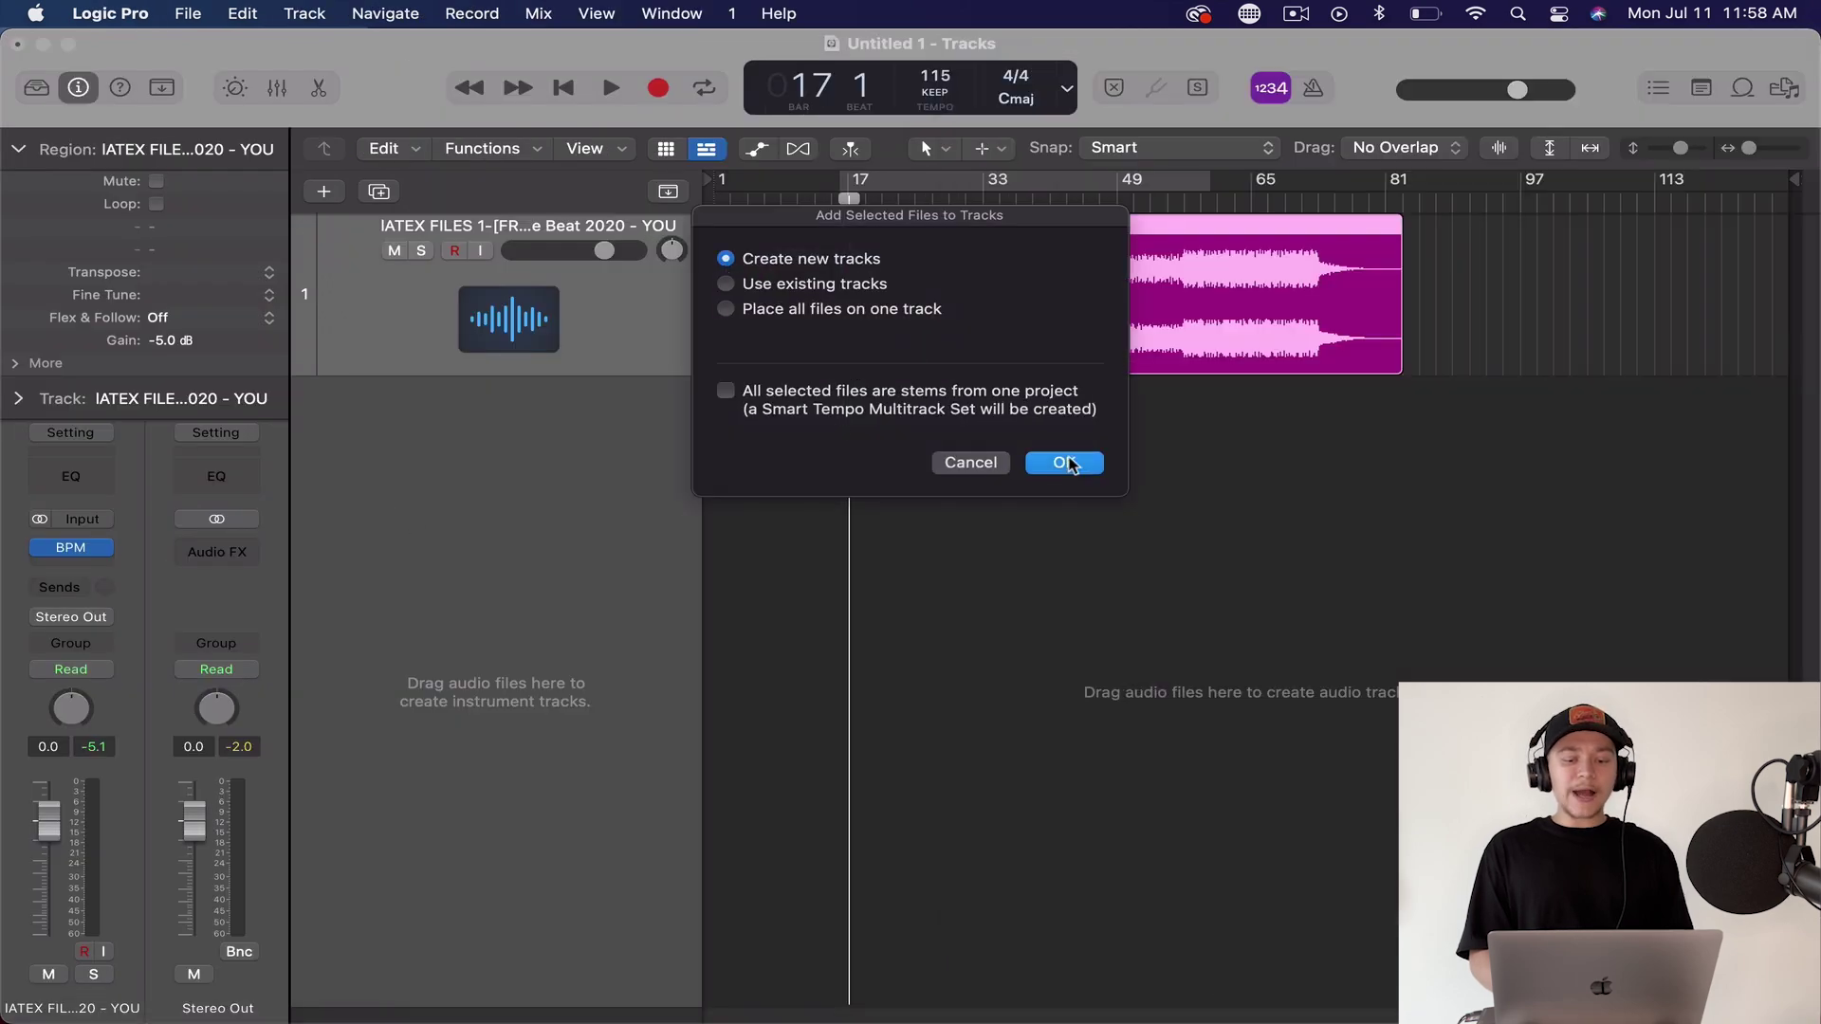
{"action": "left_click", "coordinate": [1064, 462]}
- Play the imported vocals over the beat from about bar 15 and mute the bottom VOCAL PRESET track while listening
{"action": "scroll", "coordinate": [1067, 465], "scroll_direction": "down", "scroll_amount": 5}
{"action": "scroll", "coordinate": [1067, 465], "scroll_direction": "up", "scroll_amount": 5}
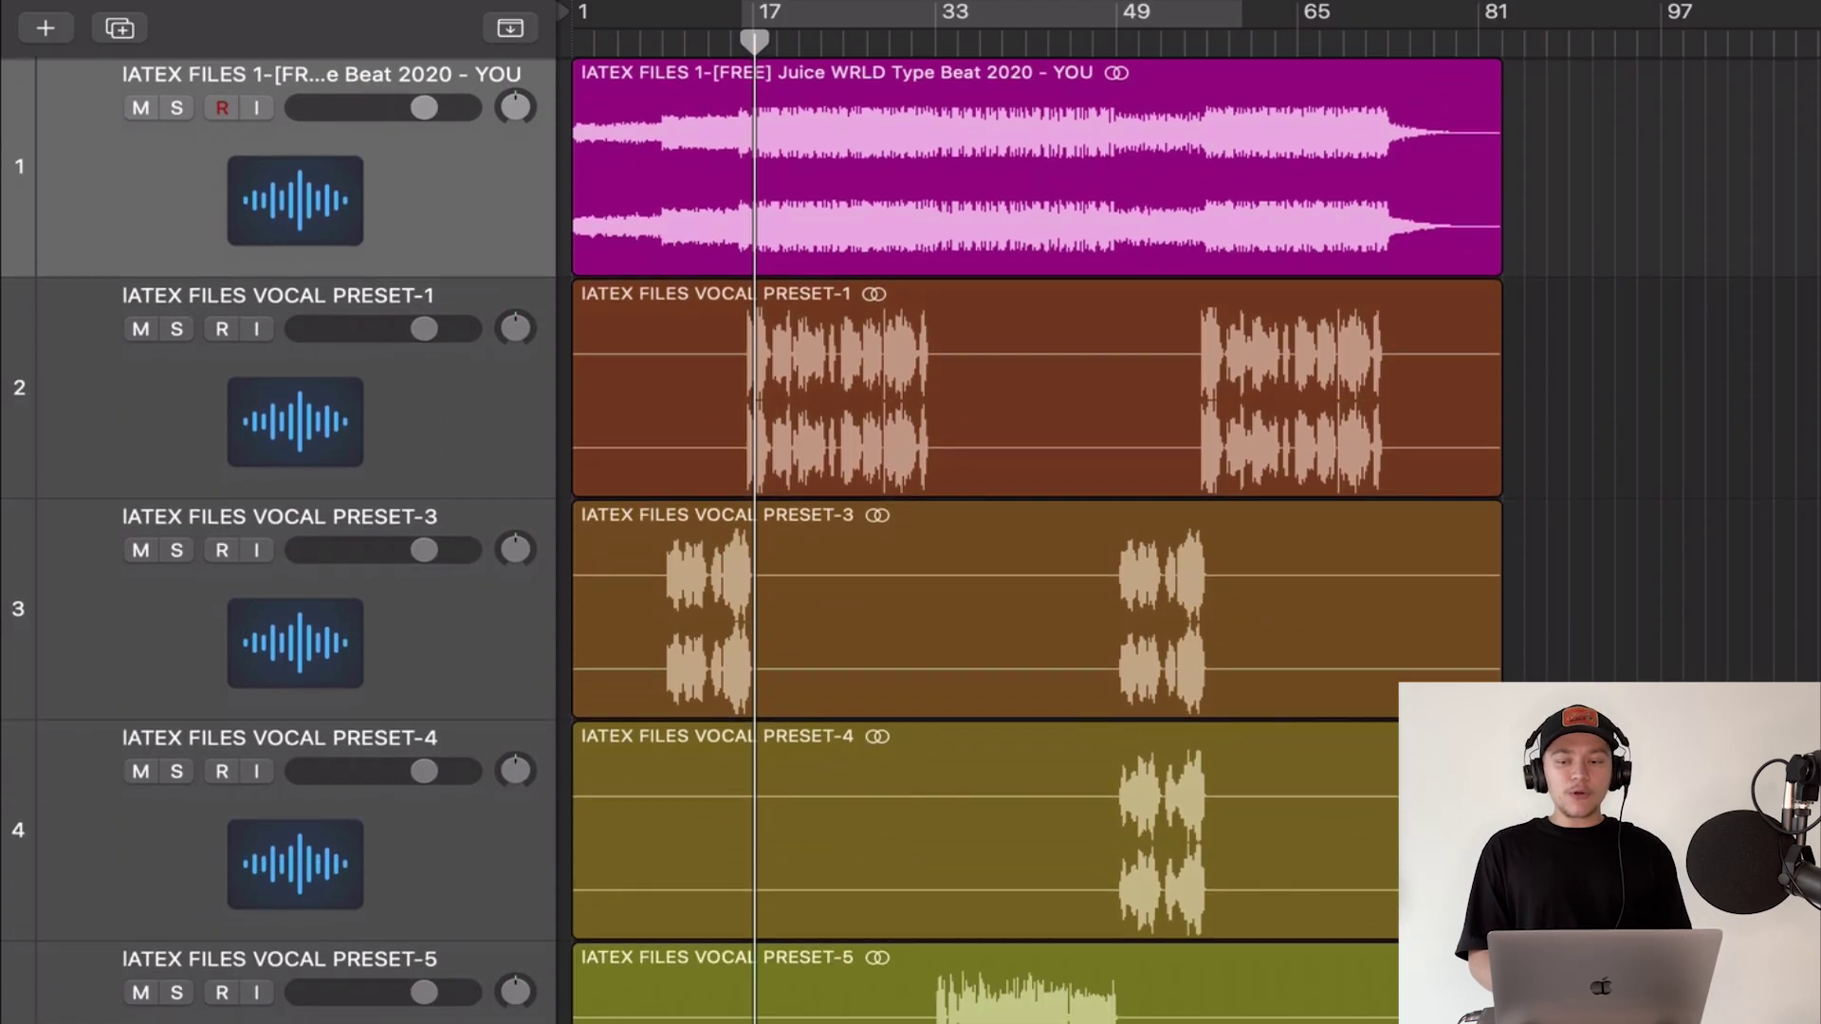
{"action": "key", "text": "super+Up"}
{"action": "key", "text": "super+Up"}
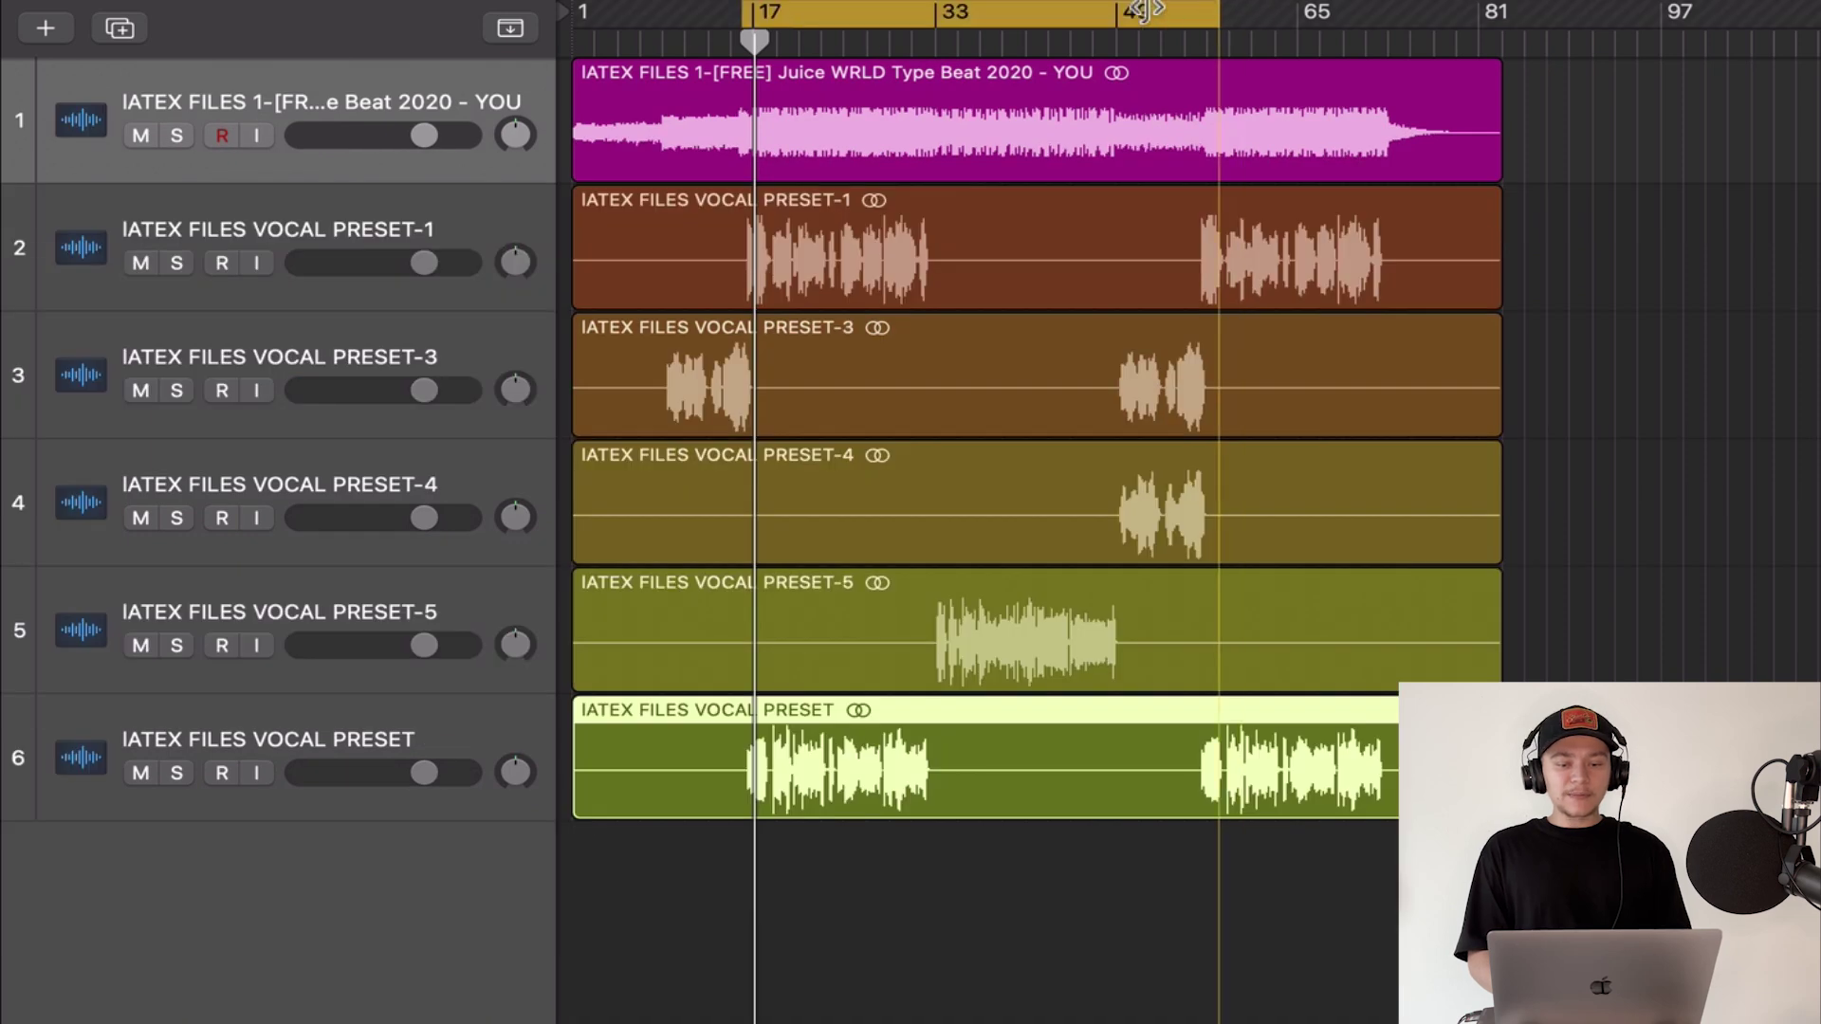
{"action": "left_click", "coordinate": [728, 40]}
{"action": "key", "text": "space"}
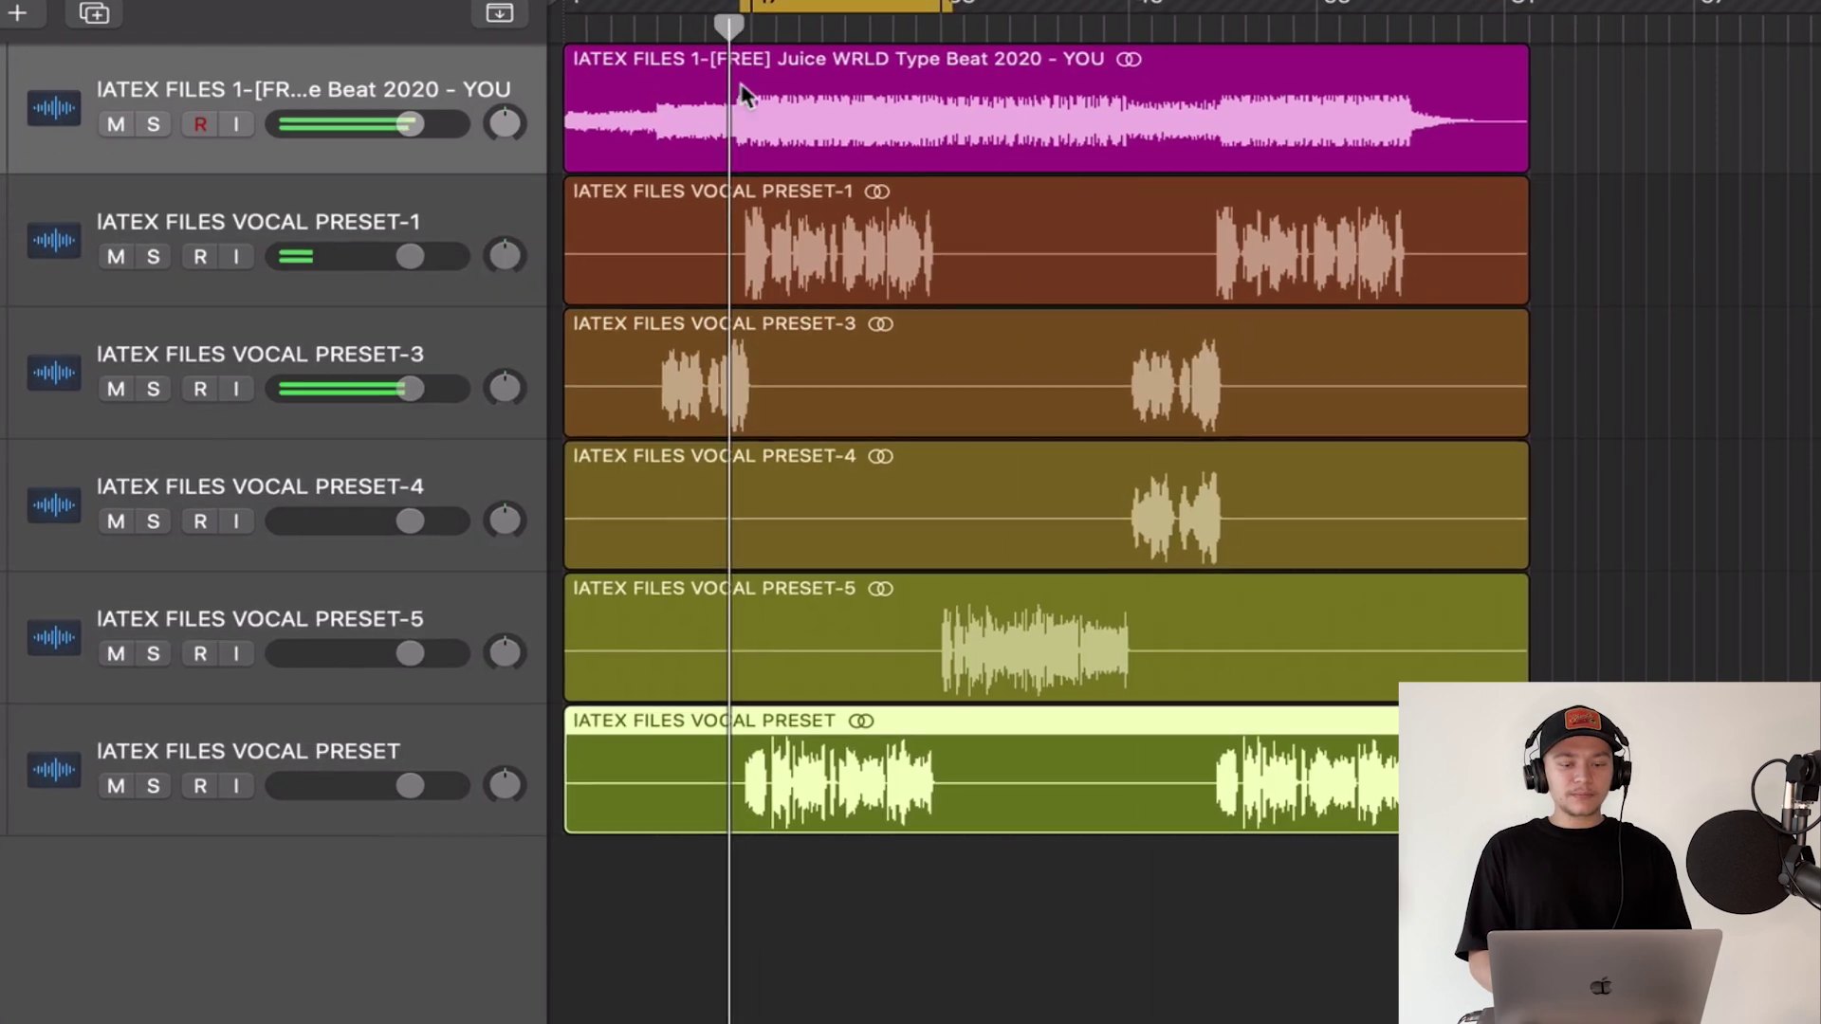
{"action": "scroll", "coordinate": [743, 173], "scroll_direction": "up", "scroll_amount": 10}
{"action": "scroll", "coordinate": [746, 169], "scroll_direction": "down", "scroll_amount": 3}
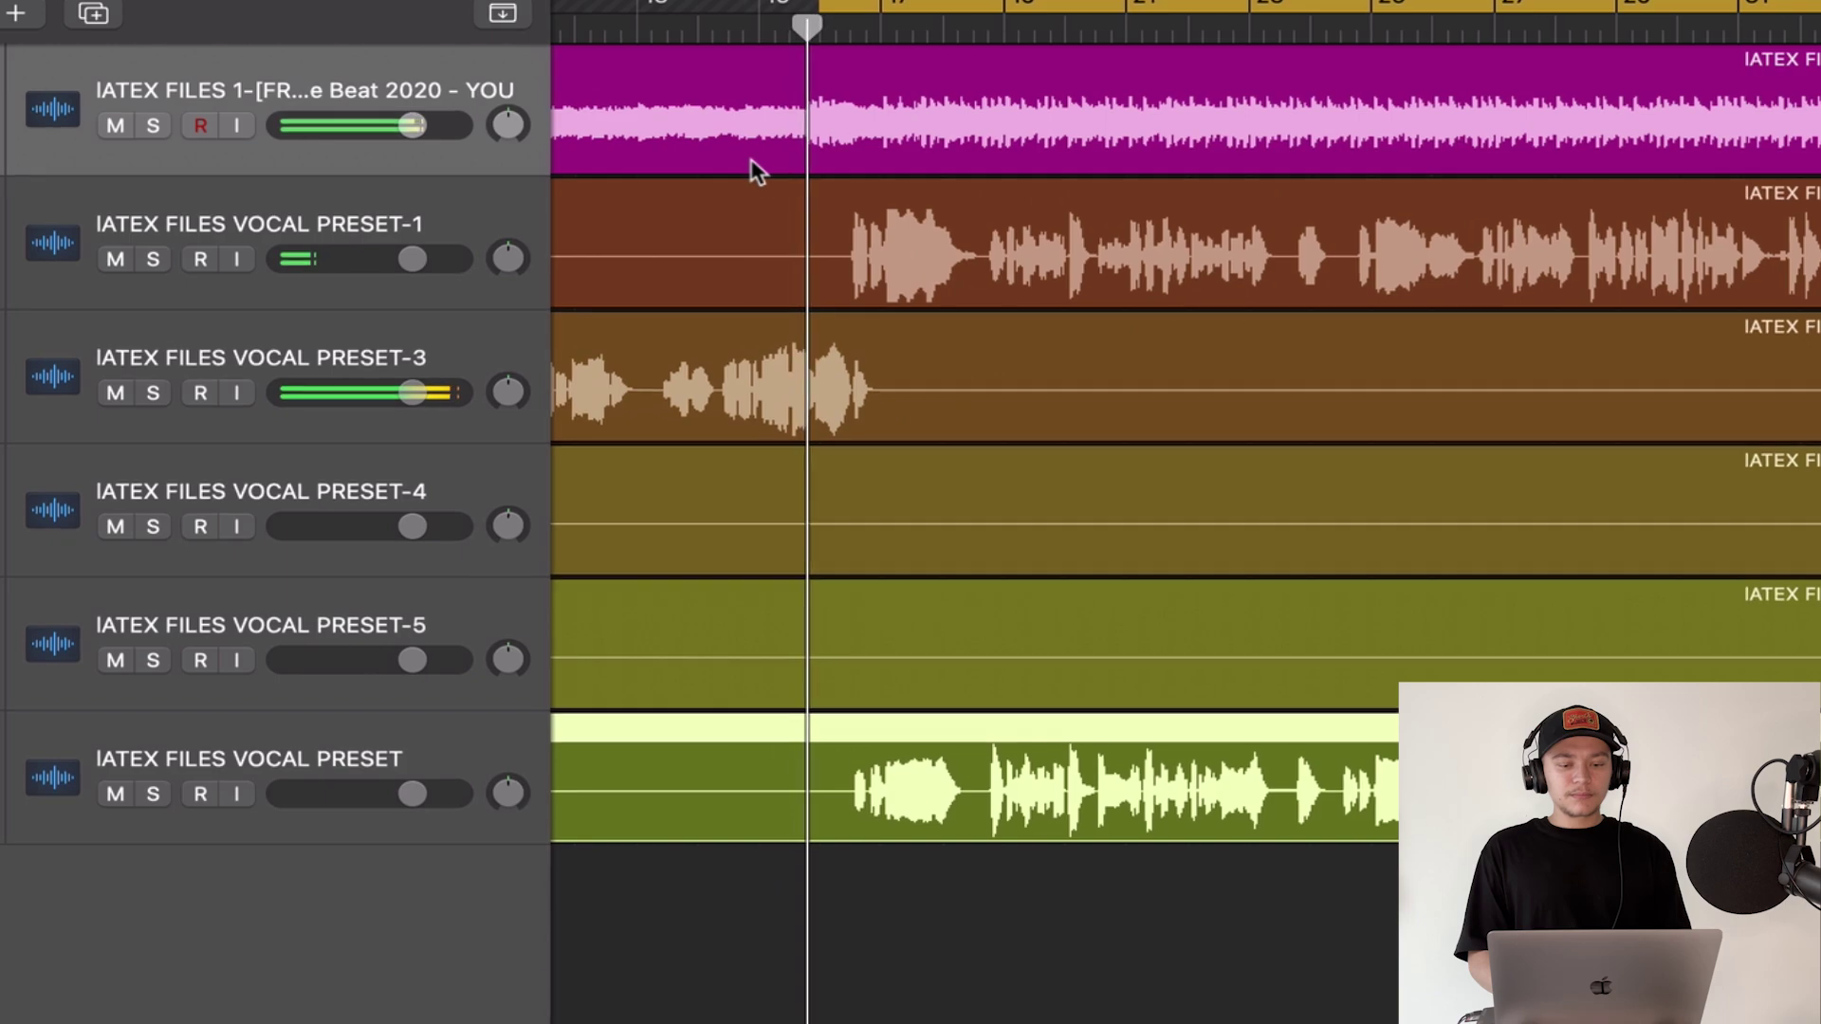
{"action": "scroll", "coordinate": [754, 164], "scroll_direction": "down", "scroll_amount": 5}
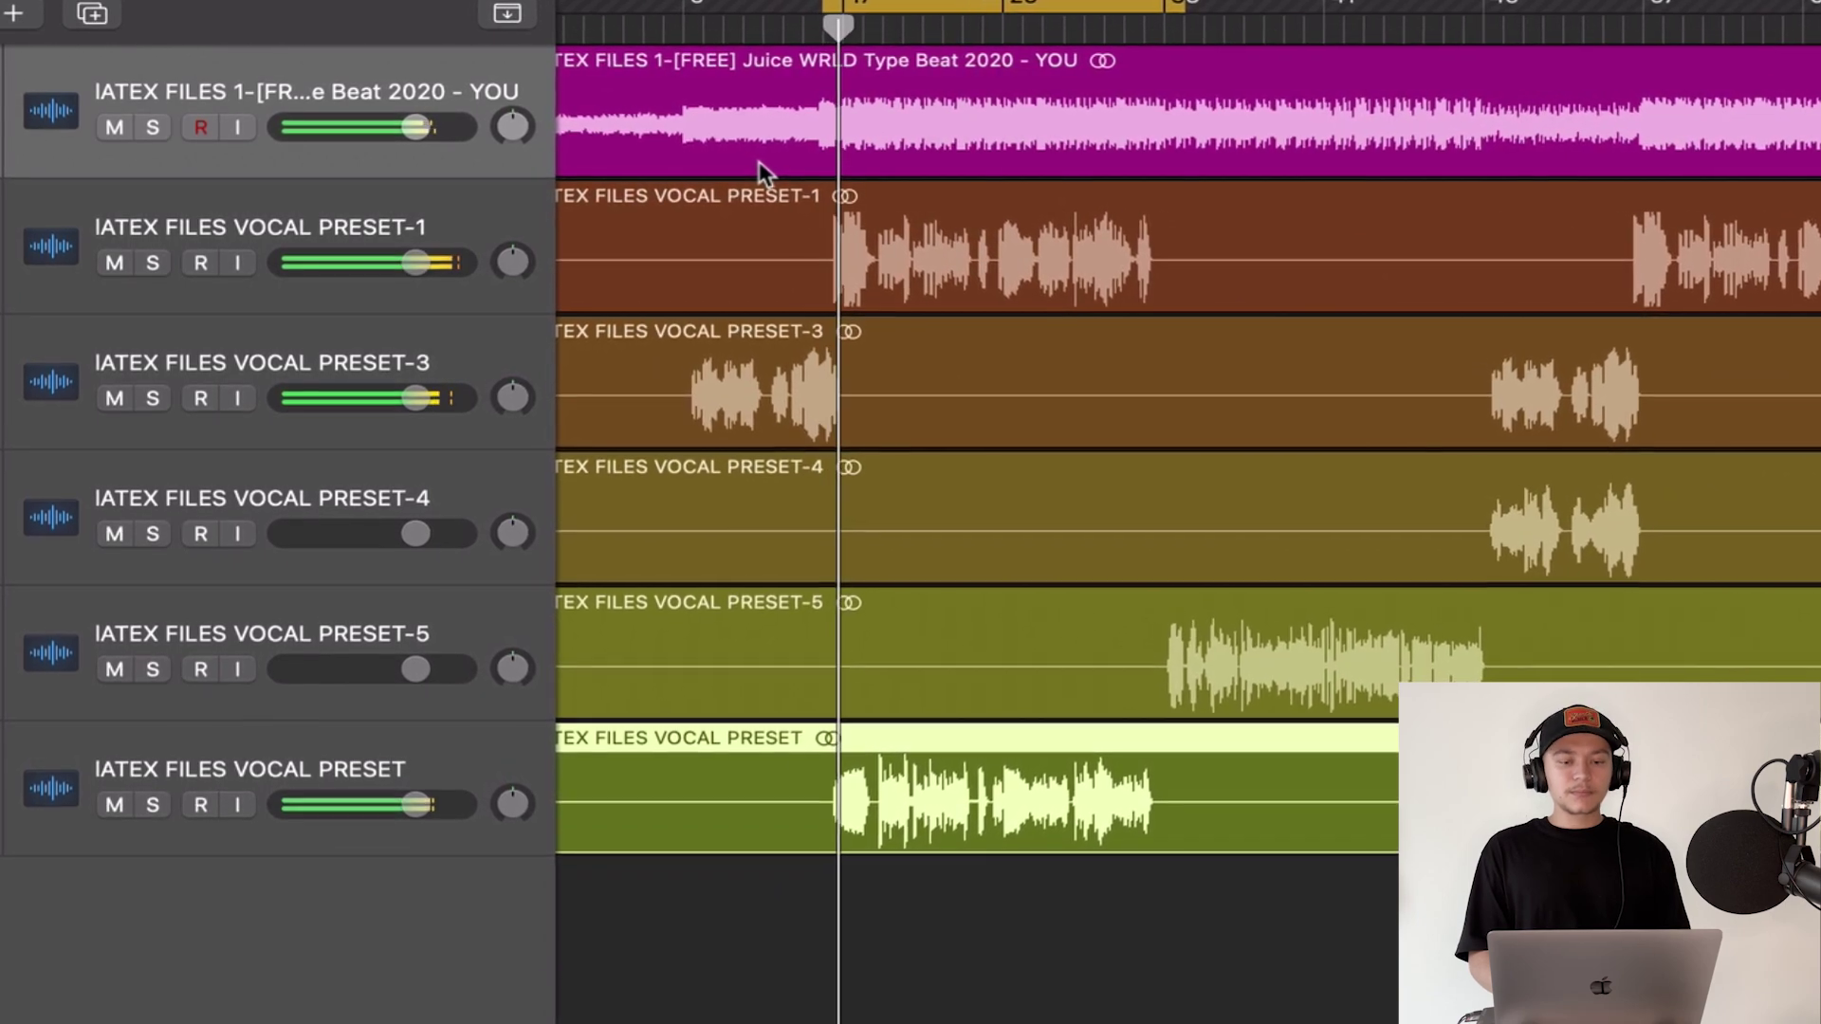
{"action": "scroll", "coordinate": [761, 161], "scroll_direction": "down", "scroll_amount": 4}
{"action": "scroll", "coordinate": [762, 162], "scroll_direction": "up", "scroll_amount": 10}
{"action": "scroll", "coordinate": [765, 162], "scroll_direction": "down", "scroll_amount": 6}
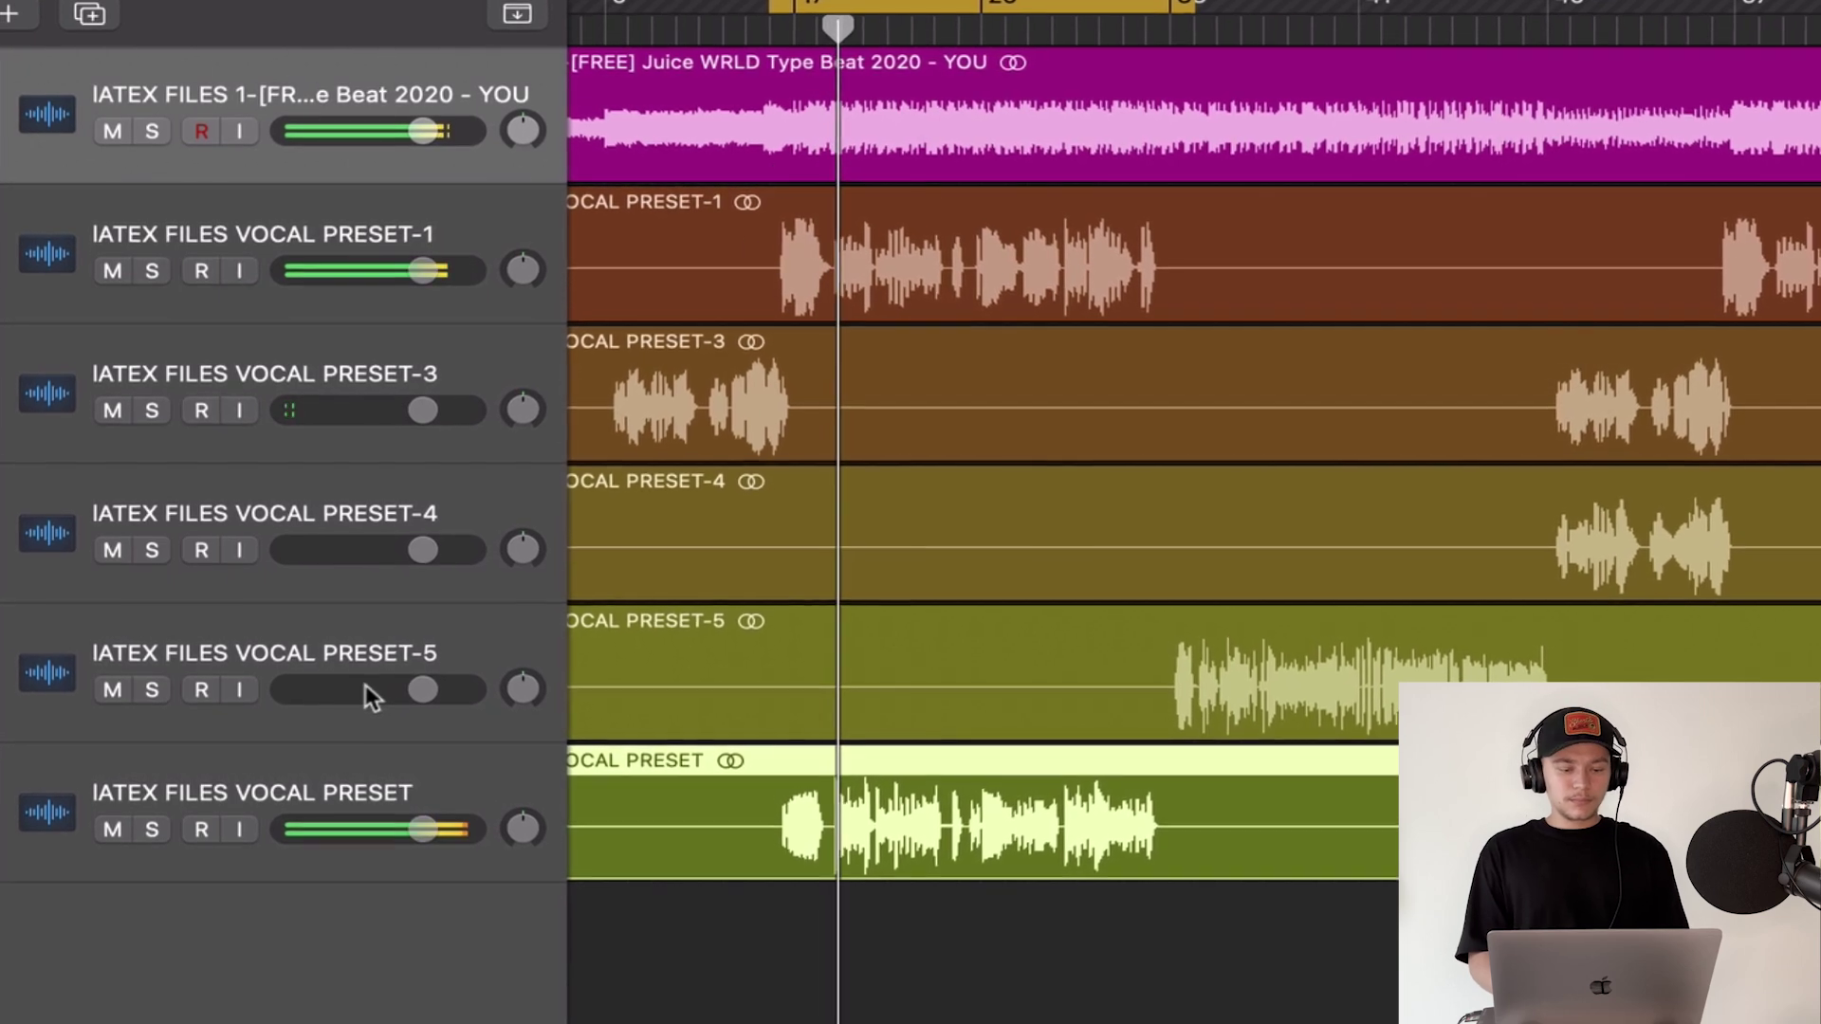
{"action": "left_click", "coordinate": [91, 829]}
{"action": "left_click", "coordinate": [113, 827]}
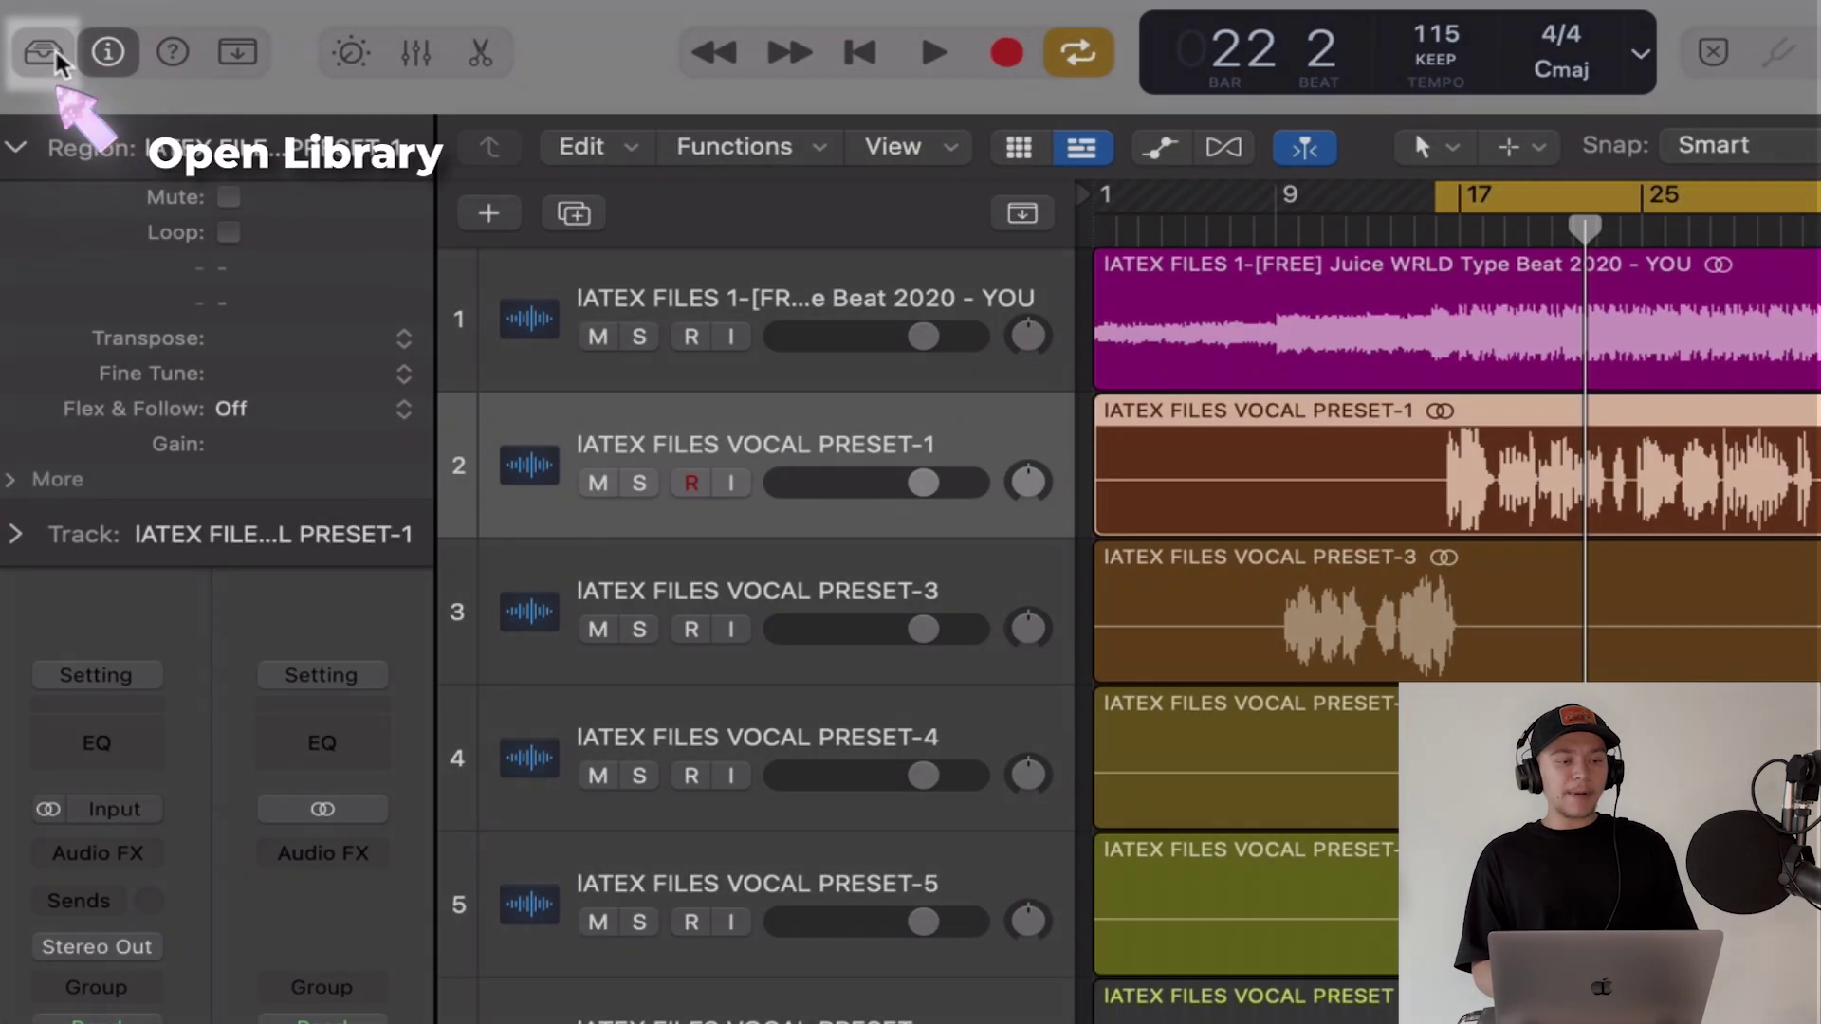
- Open the Library, browse the User Channel Strip Settings to the Vocal Sauce presets, and load Aggressive Rap on the Mood track
{"action": "left_click", "coordinate": [36, 40]}
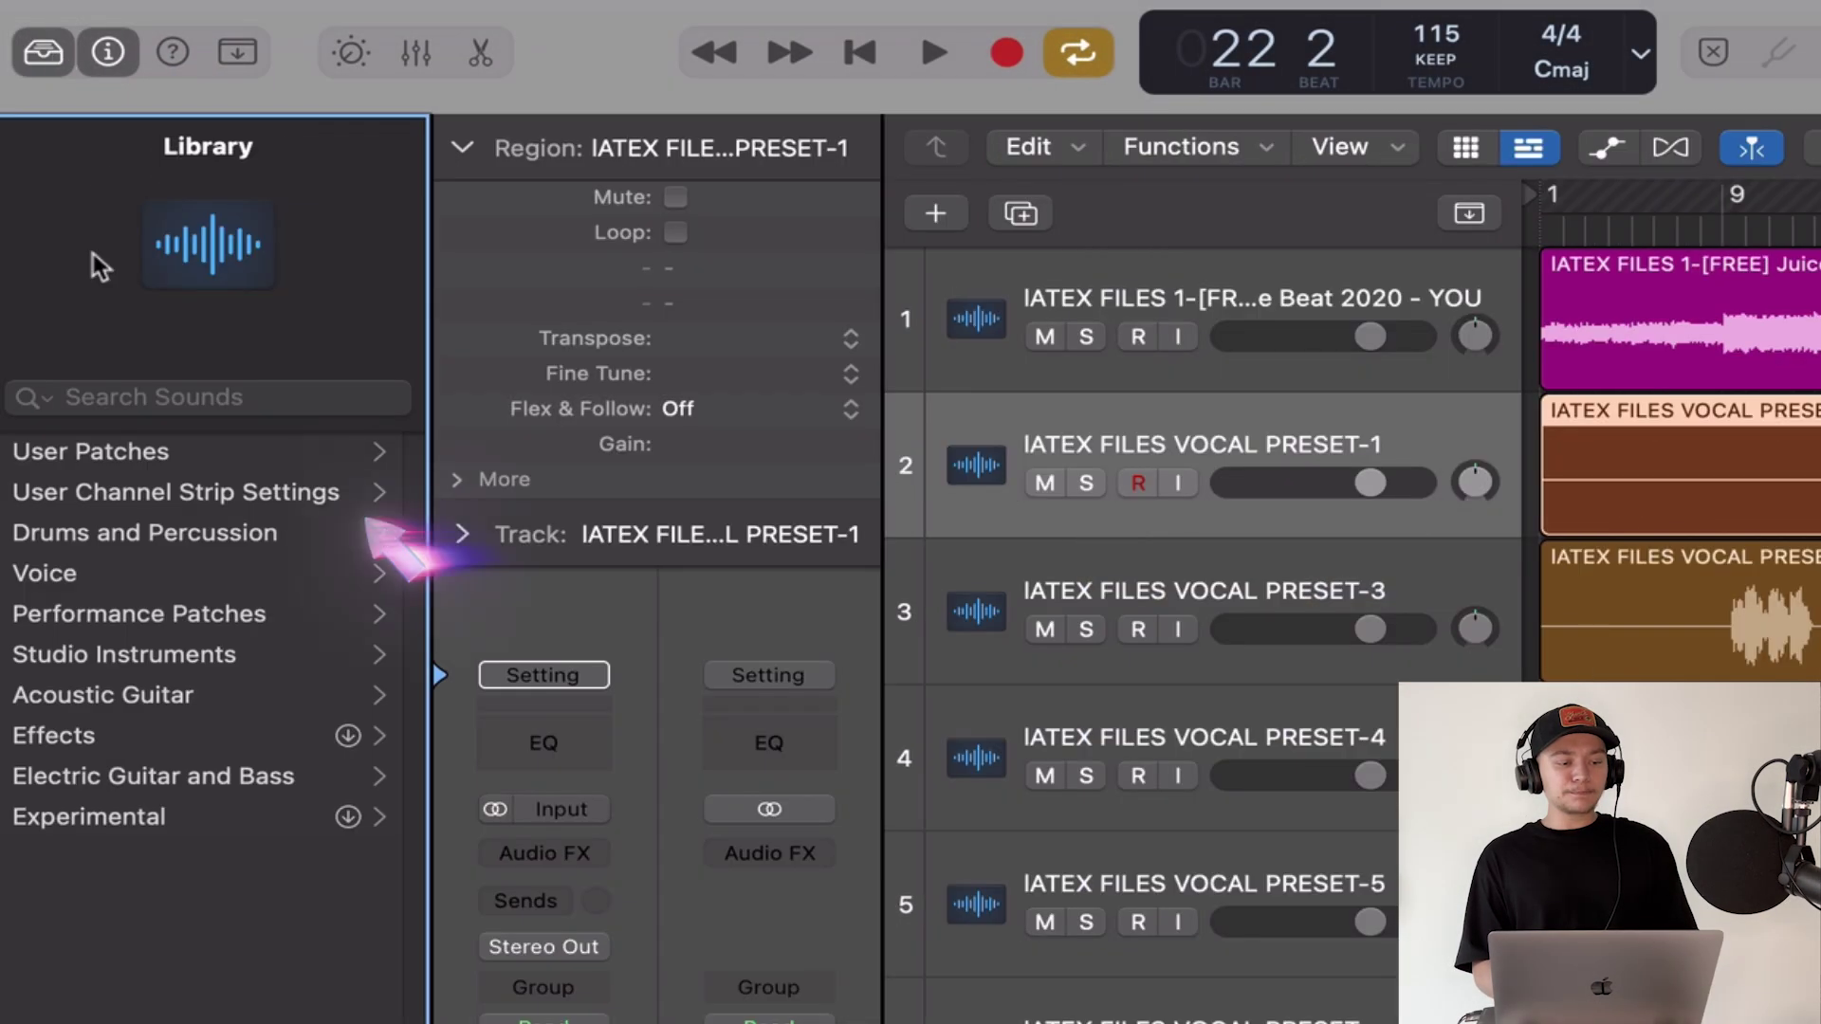
{"action": "left_click", "coordinate": [154, 494]}
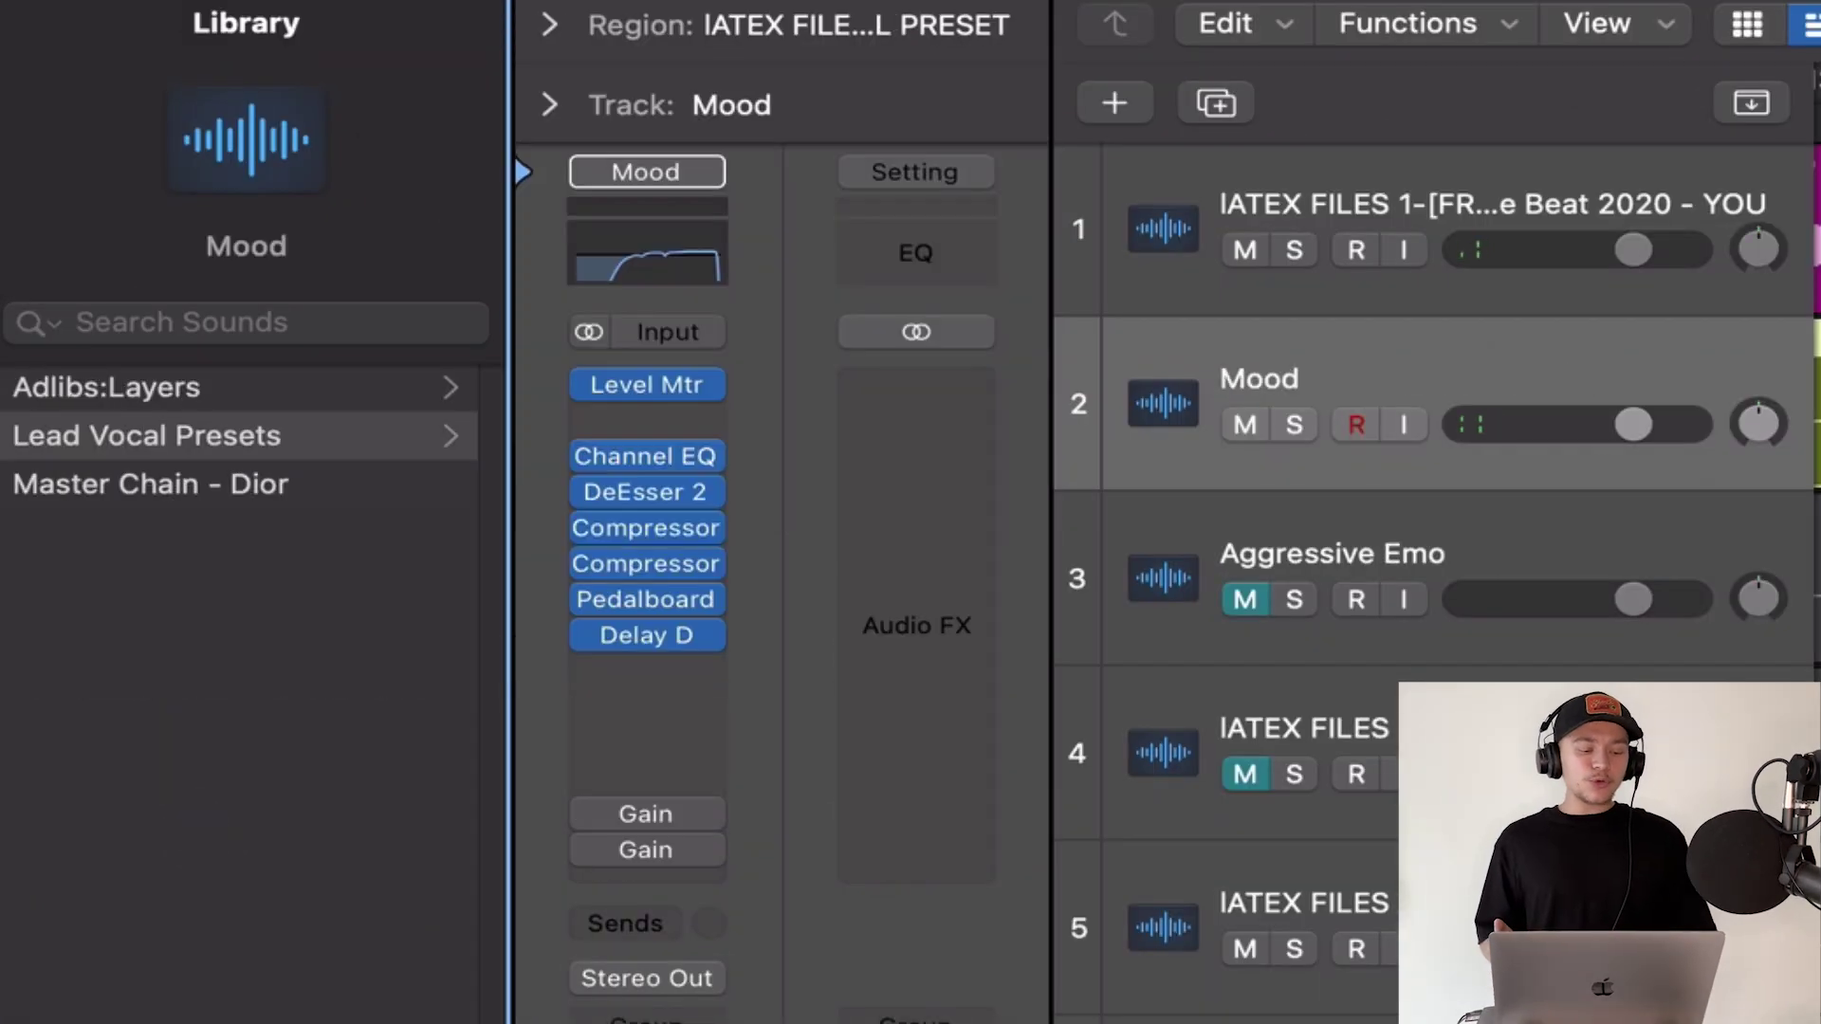
{"action": "key", "text": "Left"}
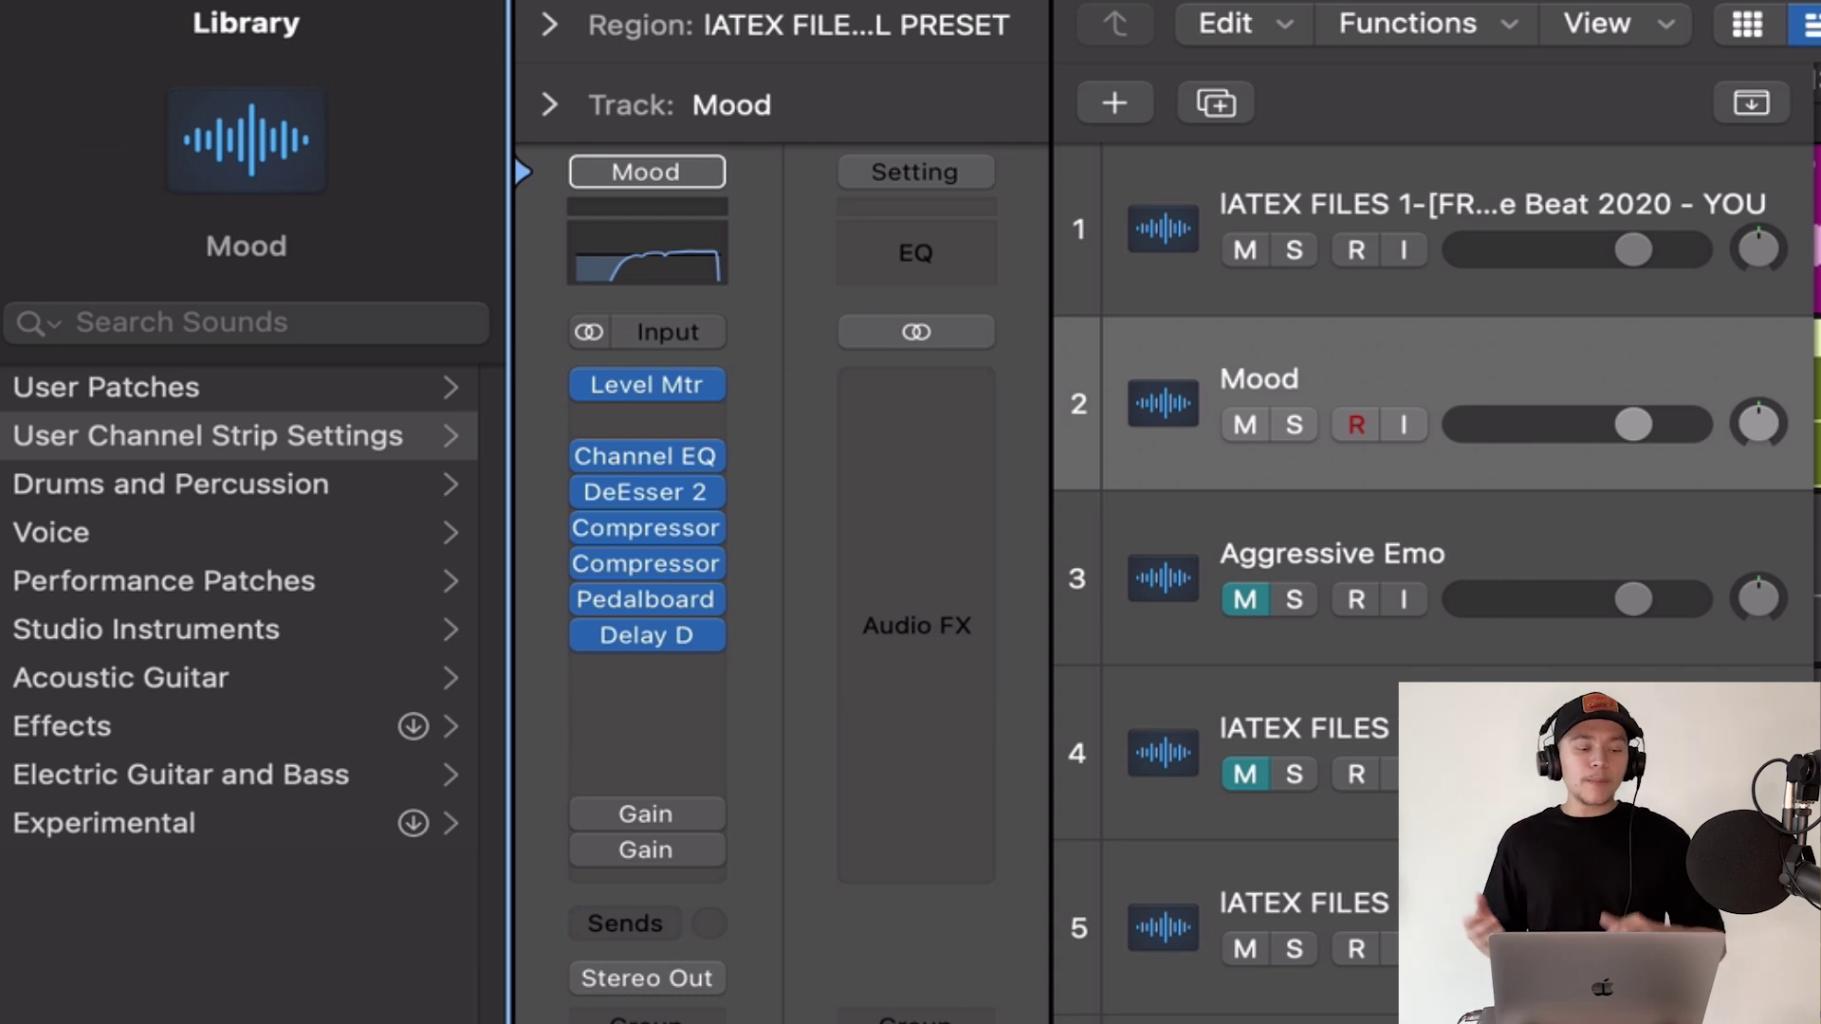
{"action": "left_click", "coordinate": [251, 445]}
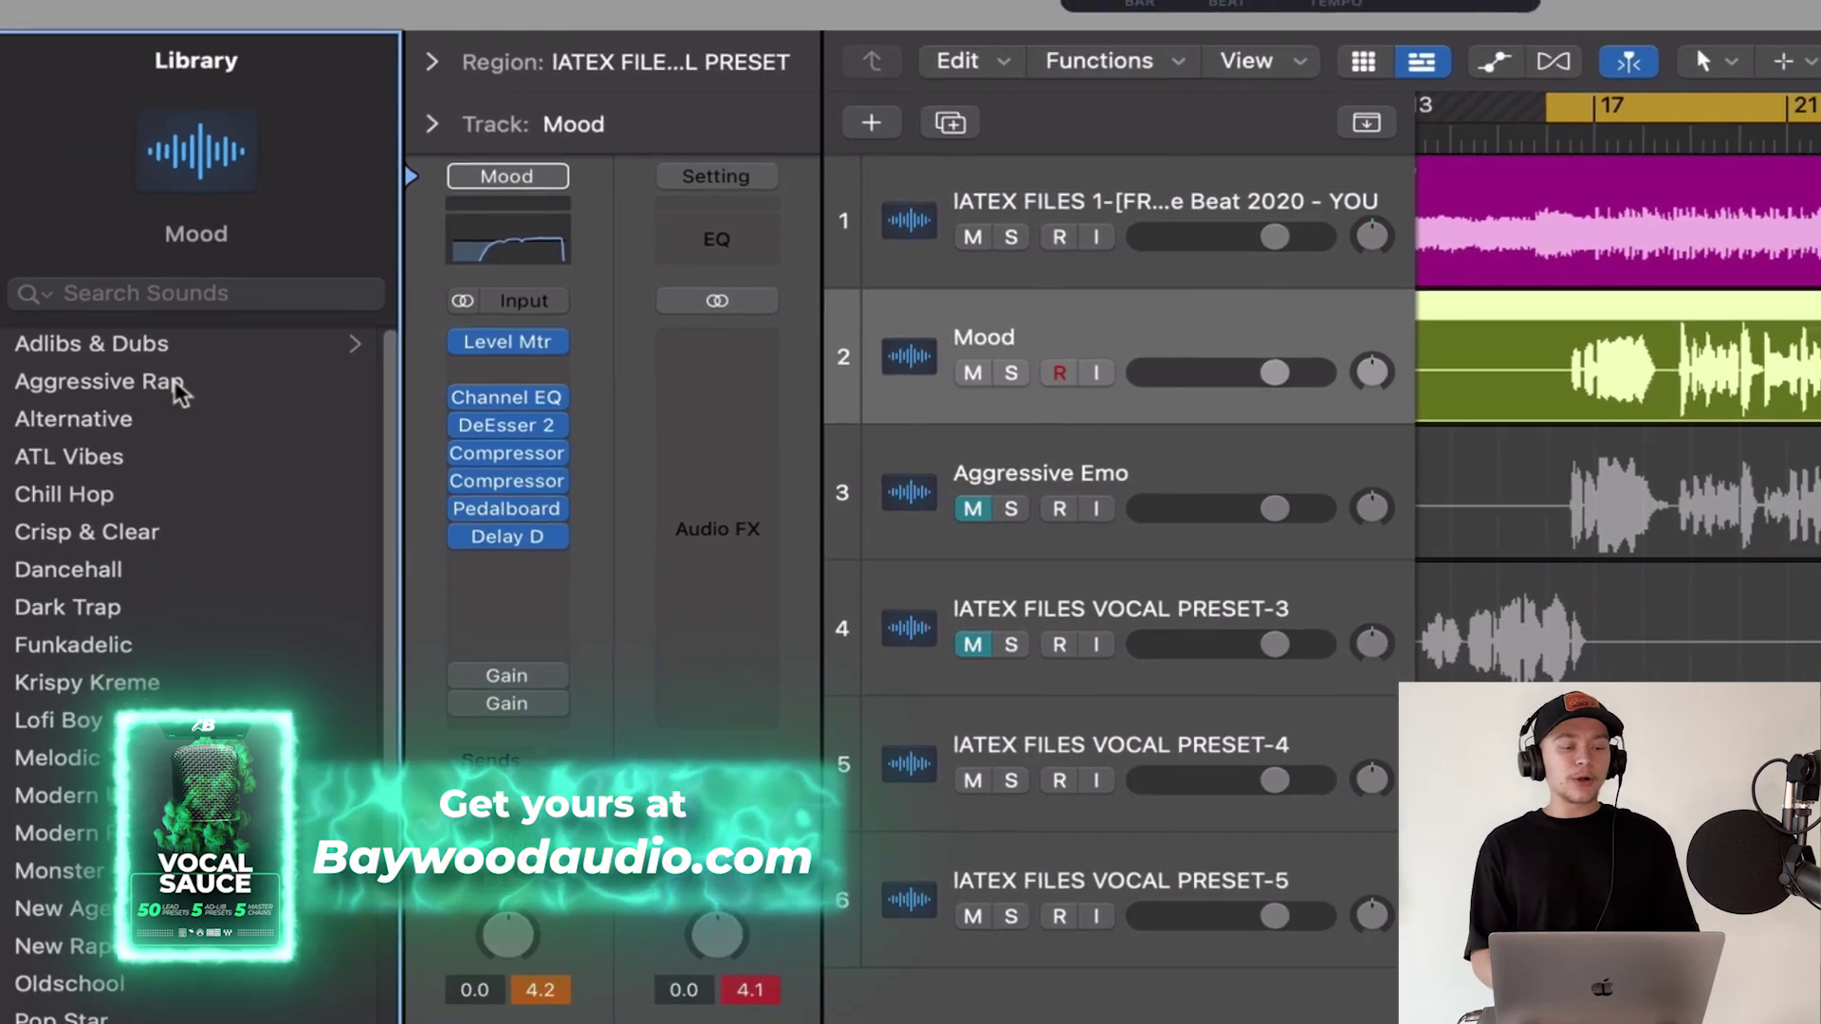
{"action": "scroll", "coordinate": [131, 507], "scroll_direction": "down", "scroll_amount": 10}
{"action": "scroll", "coordinate": [132, 503], "scroll_direction": "up", "scroll_amount": 10}
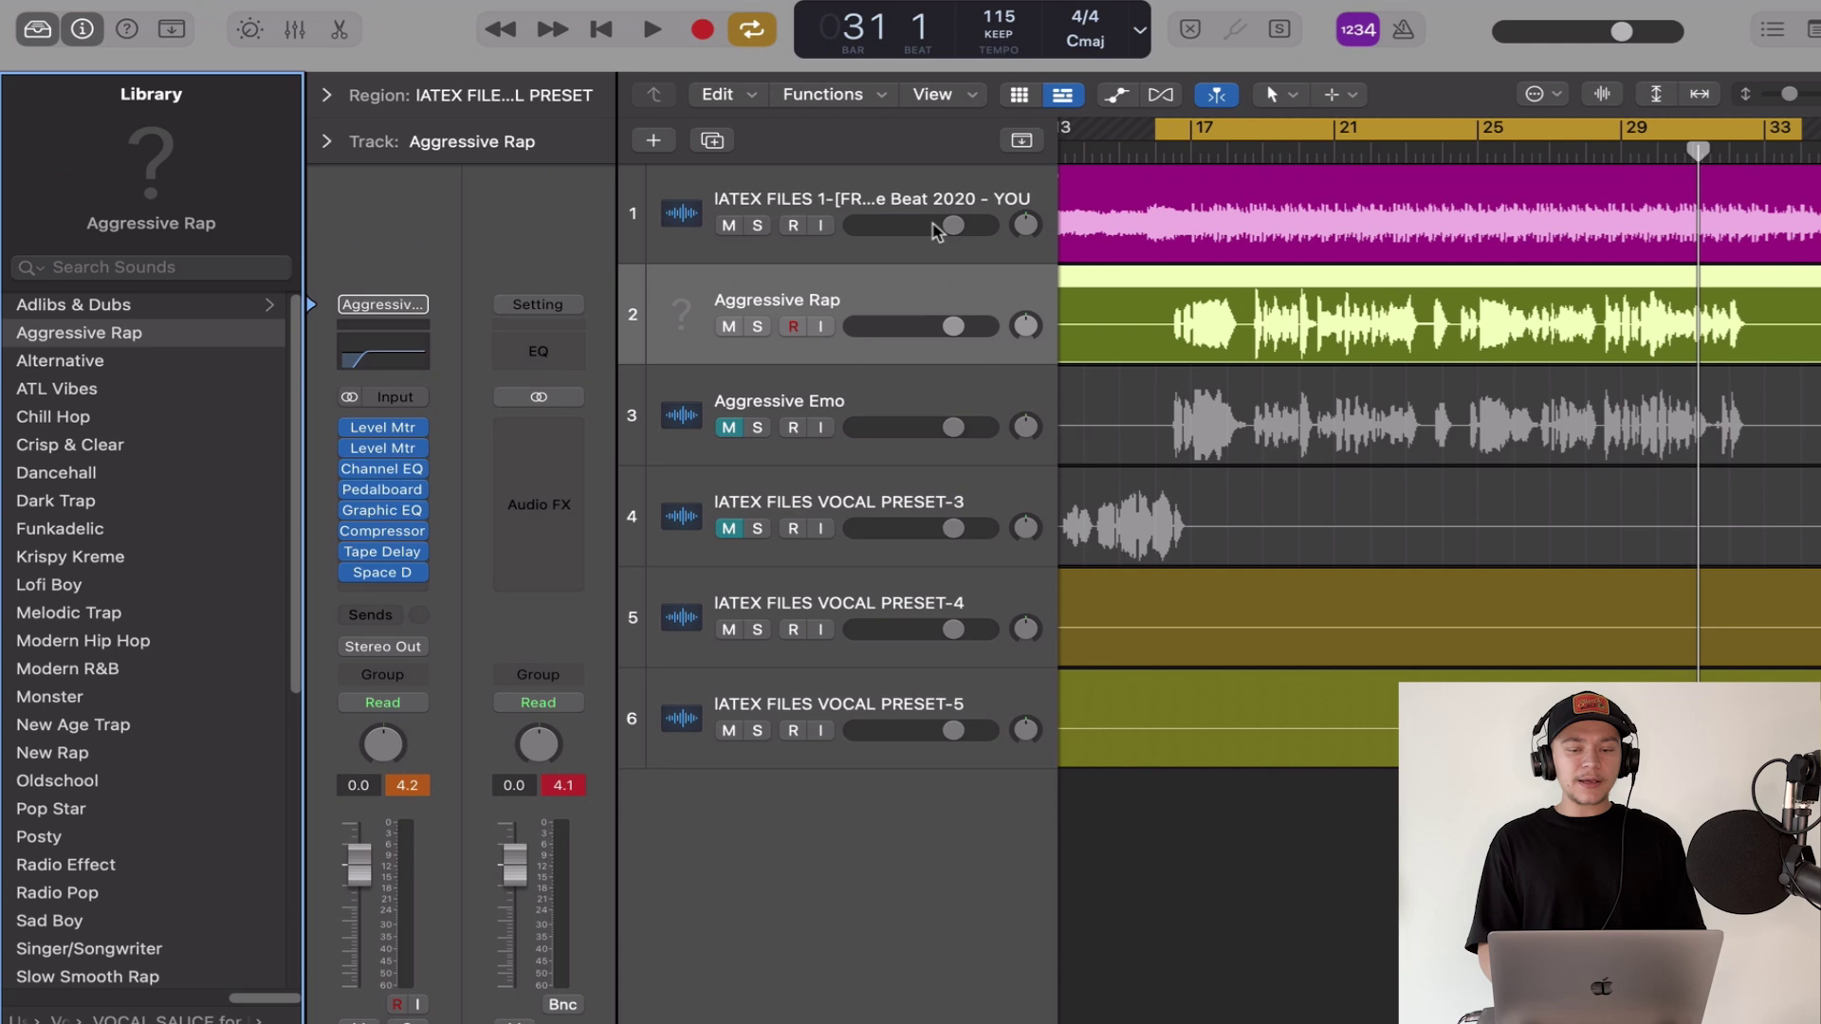
- Play the vocal on track 2 from about bar 16, audition the Alternative preset, and settle on ATL Vibes
{"action": "left_click", "coordinate": [1155, 150]}
{"action": "key", "text": "space"}
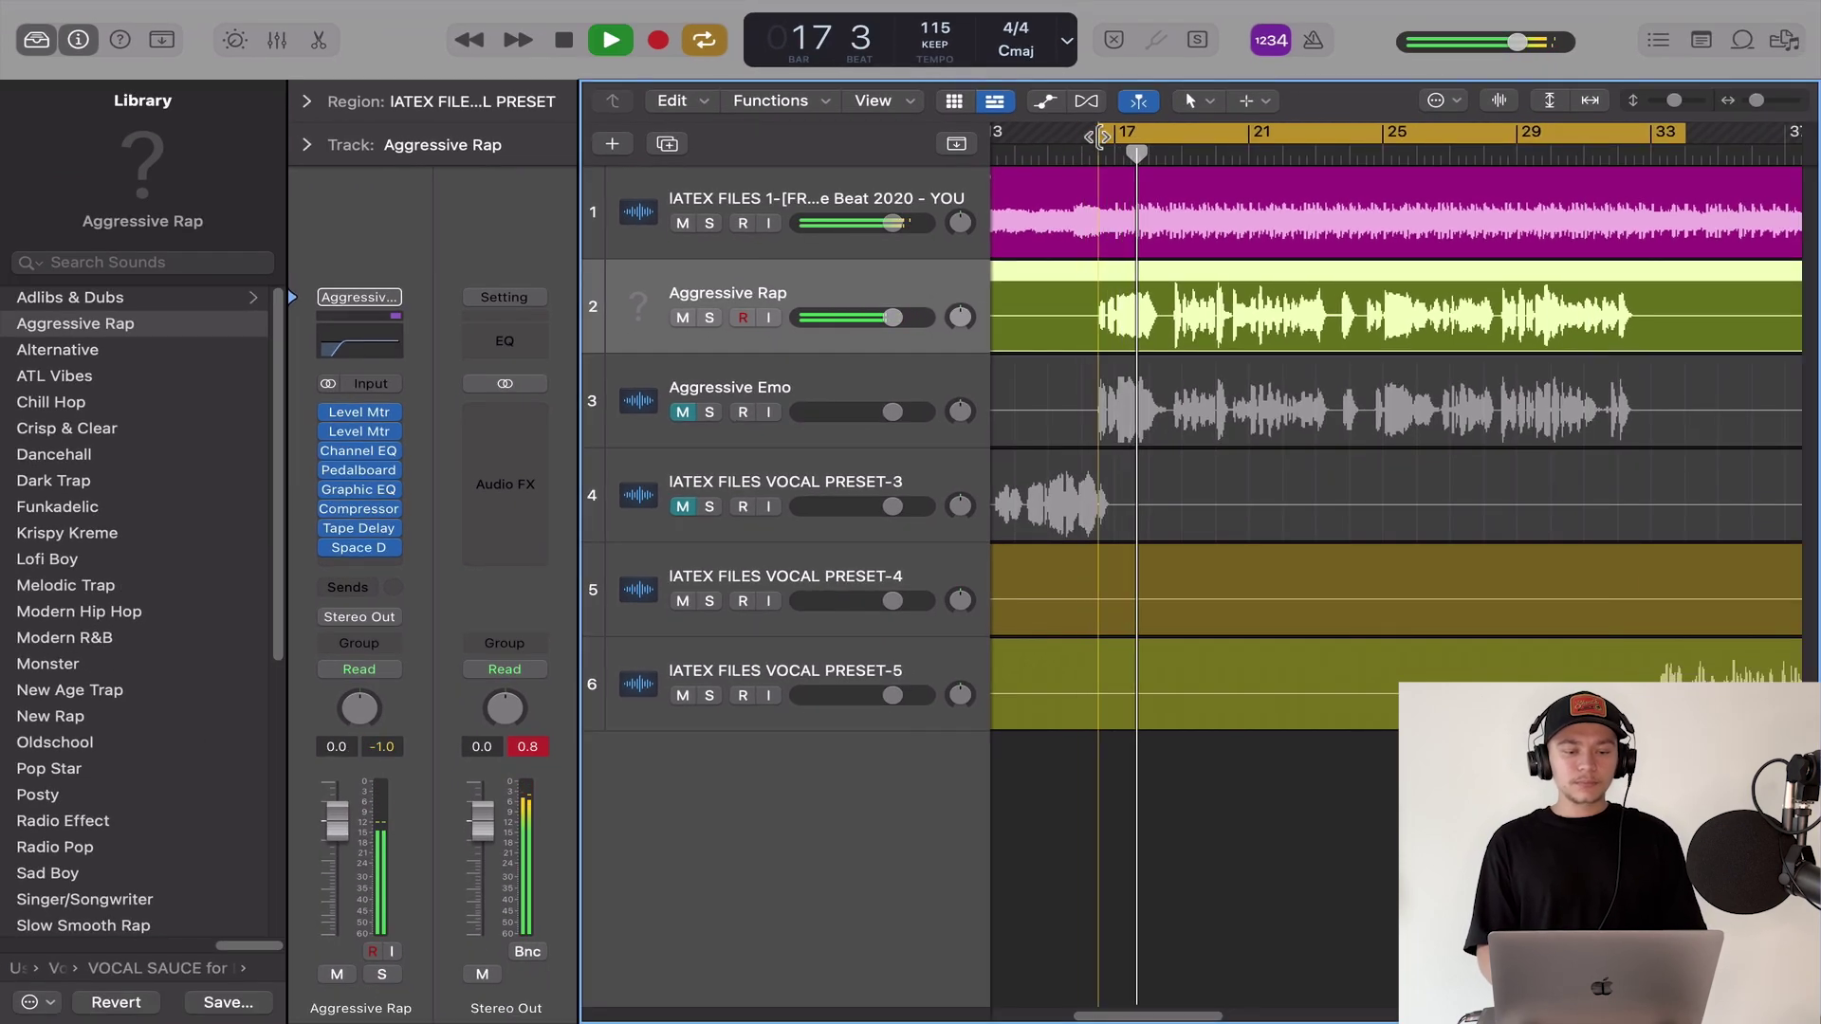
{"action": "left_click", "coordinate": [115, 355]}
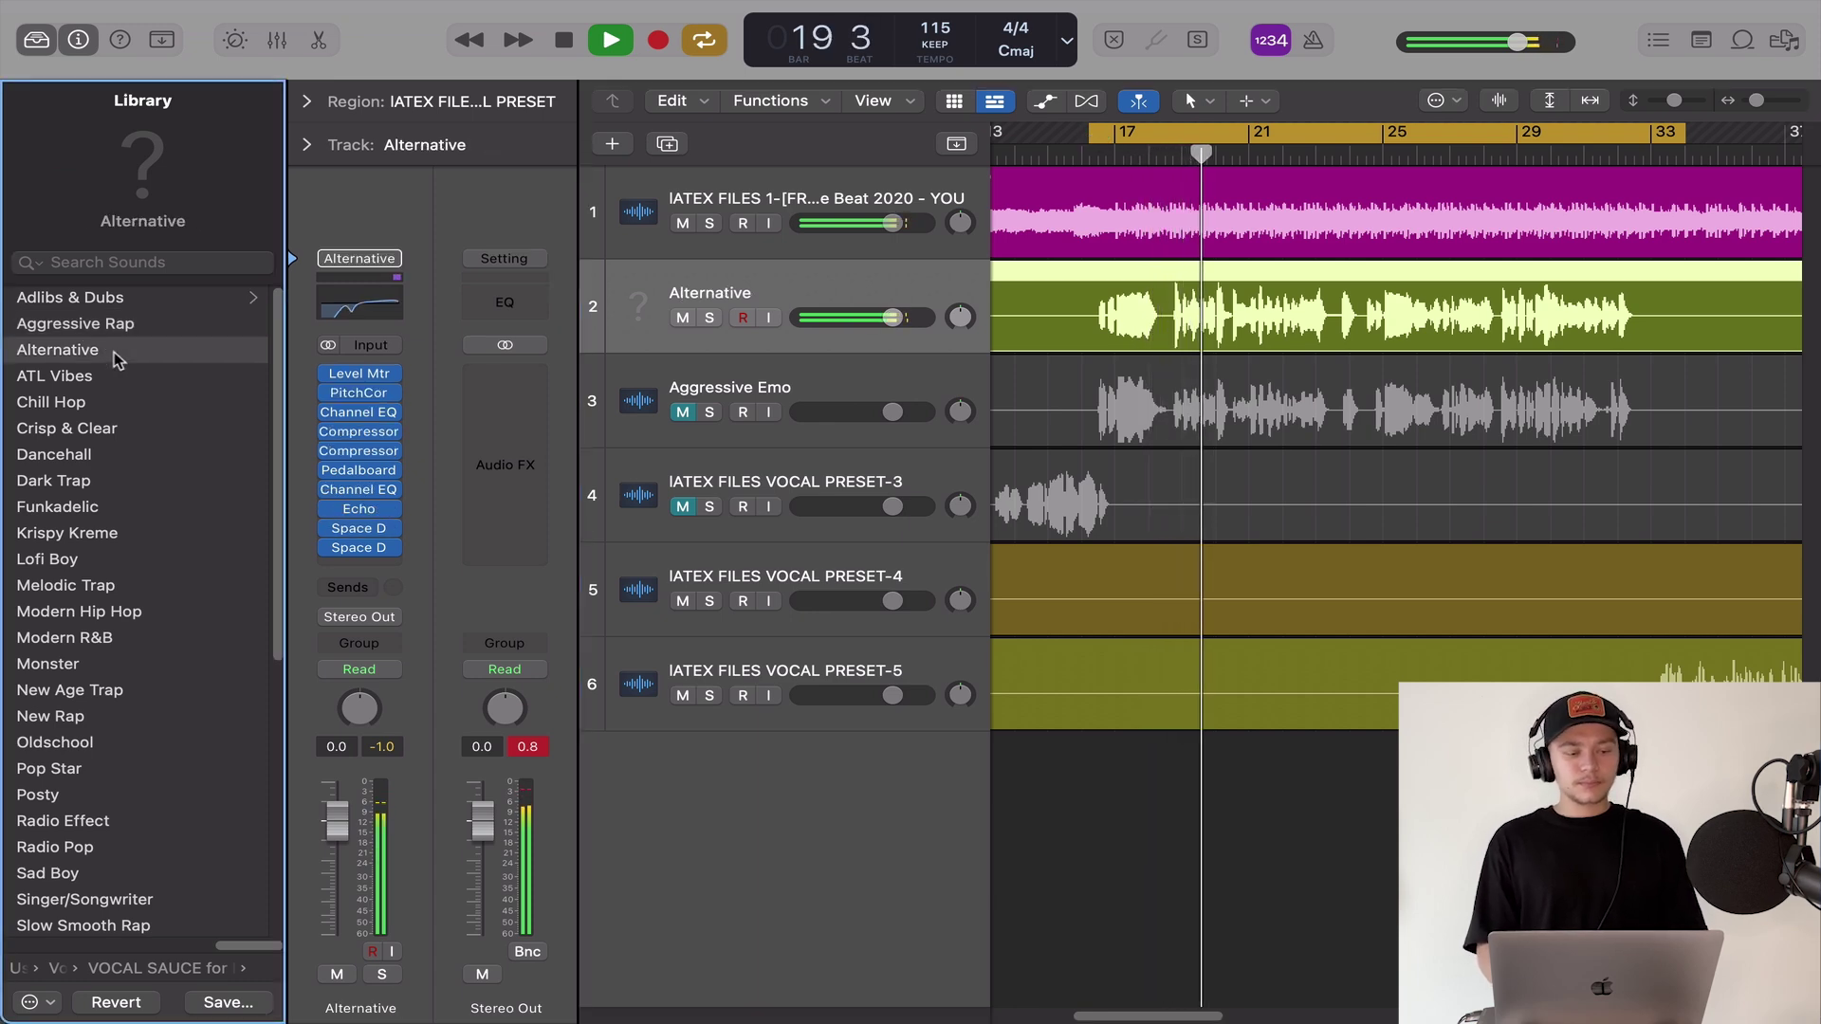
{"action": "left_click", "coordinate": [125, 380]}
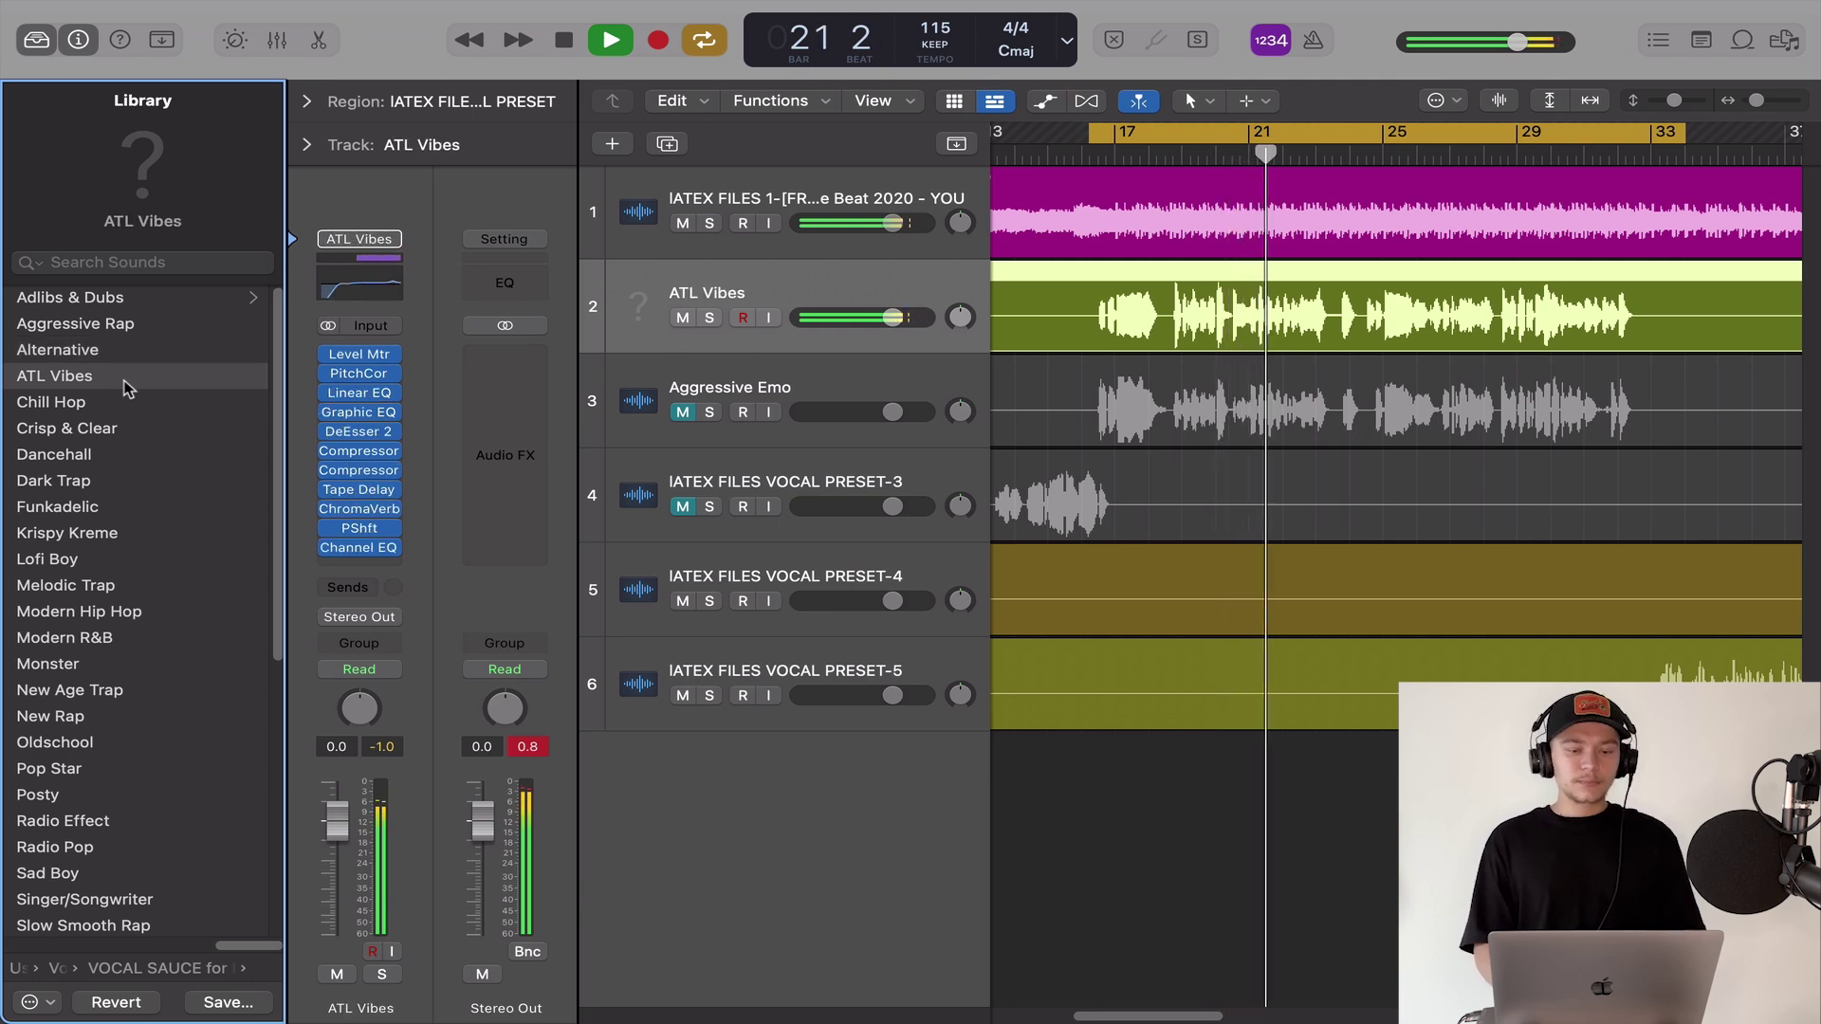
{"action": "left_click_drag", "start_coordinate": [1086, 157], "coordinate": [1087, 213]}
{"action": "key", "text": "super+Right"}
{"action": "key", "text": "super+Right"}
{"action": "key", "text": "super+Left"}
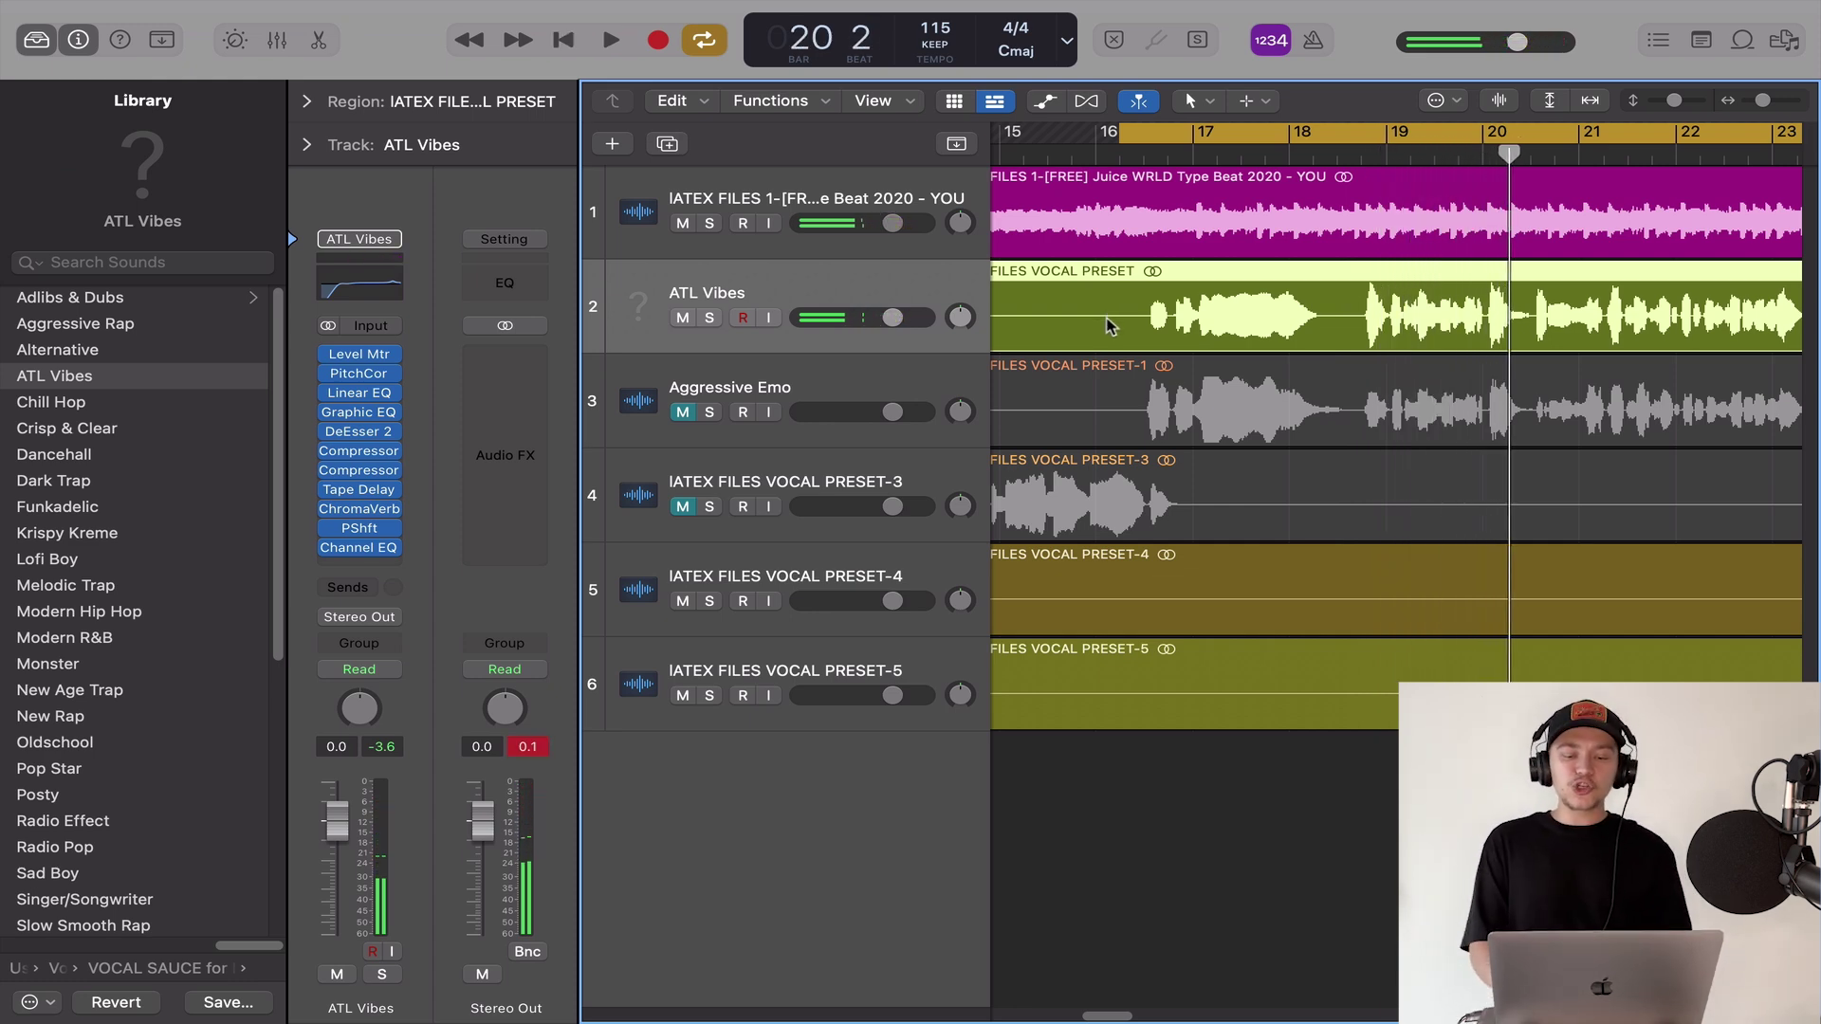
- Select the Aggressive Emo track and unmute it
{"action": "left_click", "coordinate": [735, 393]}
{"action": "left_click", "coordinate": [680, 415]}
{"action": "key", "text": "super+Left"}
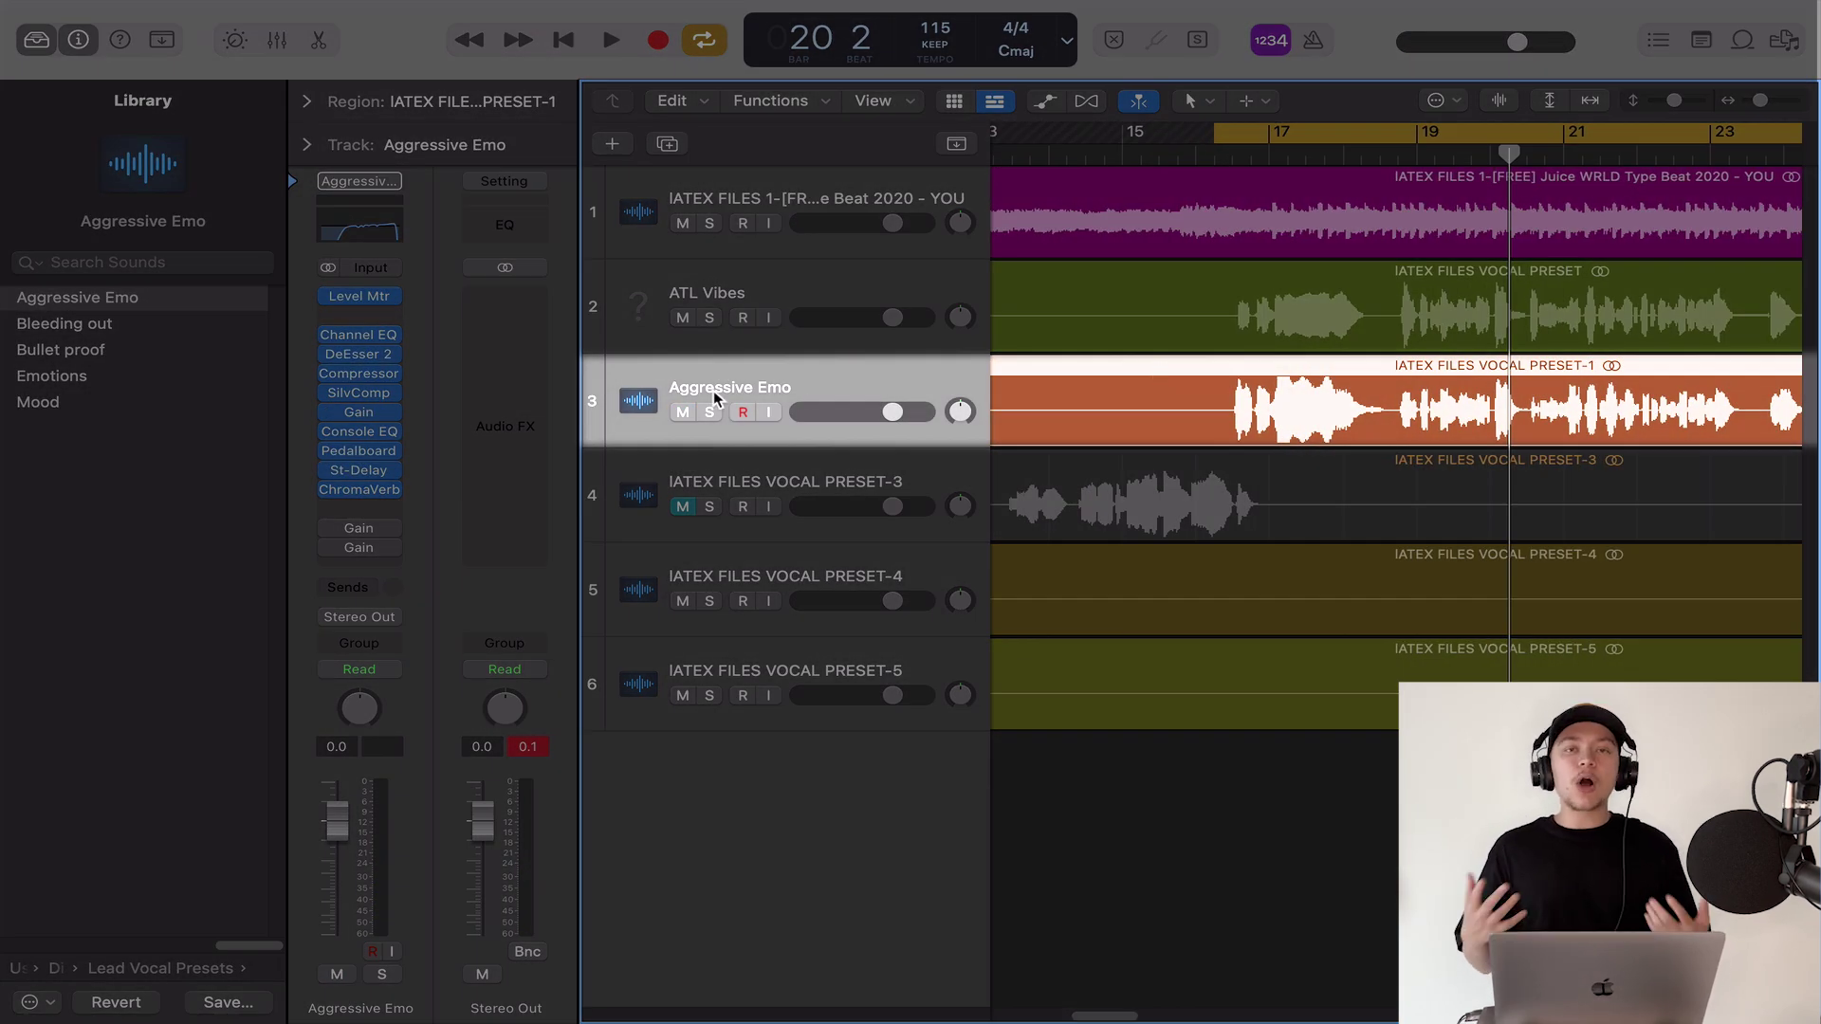
- Change the ATL Vibes track's icon to a piano from the Keyboards icons
{"action": "left_click", "coordinate": [640, 308]}
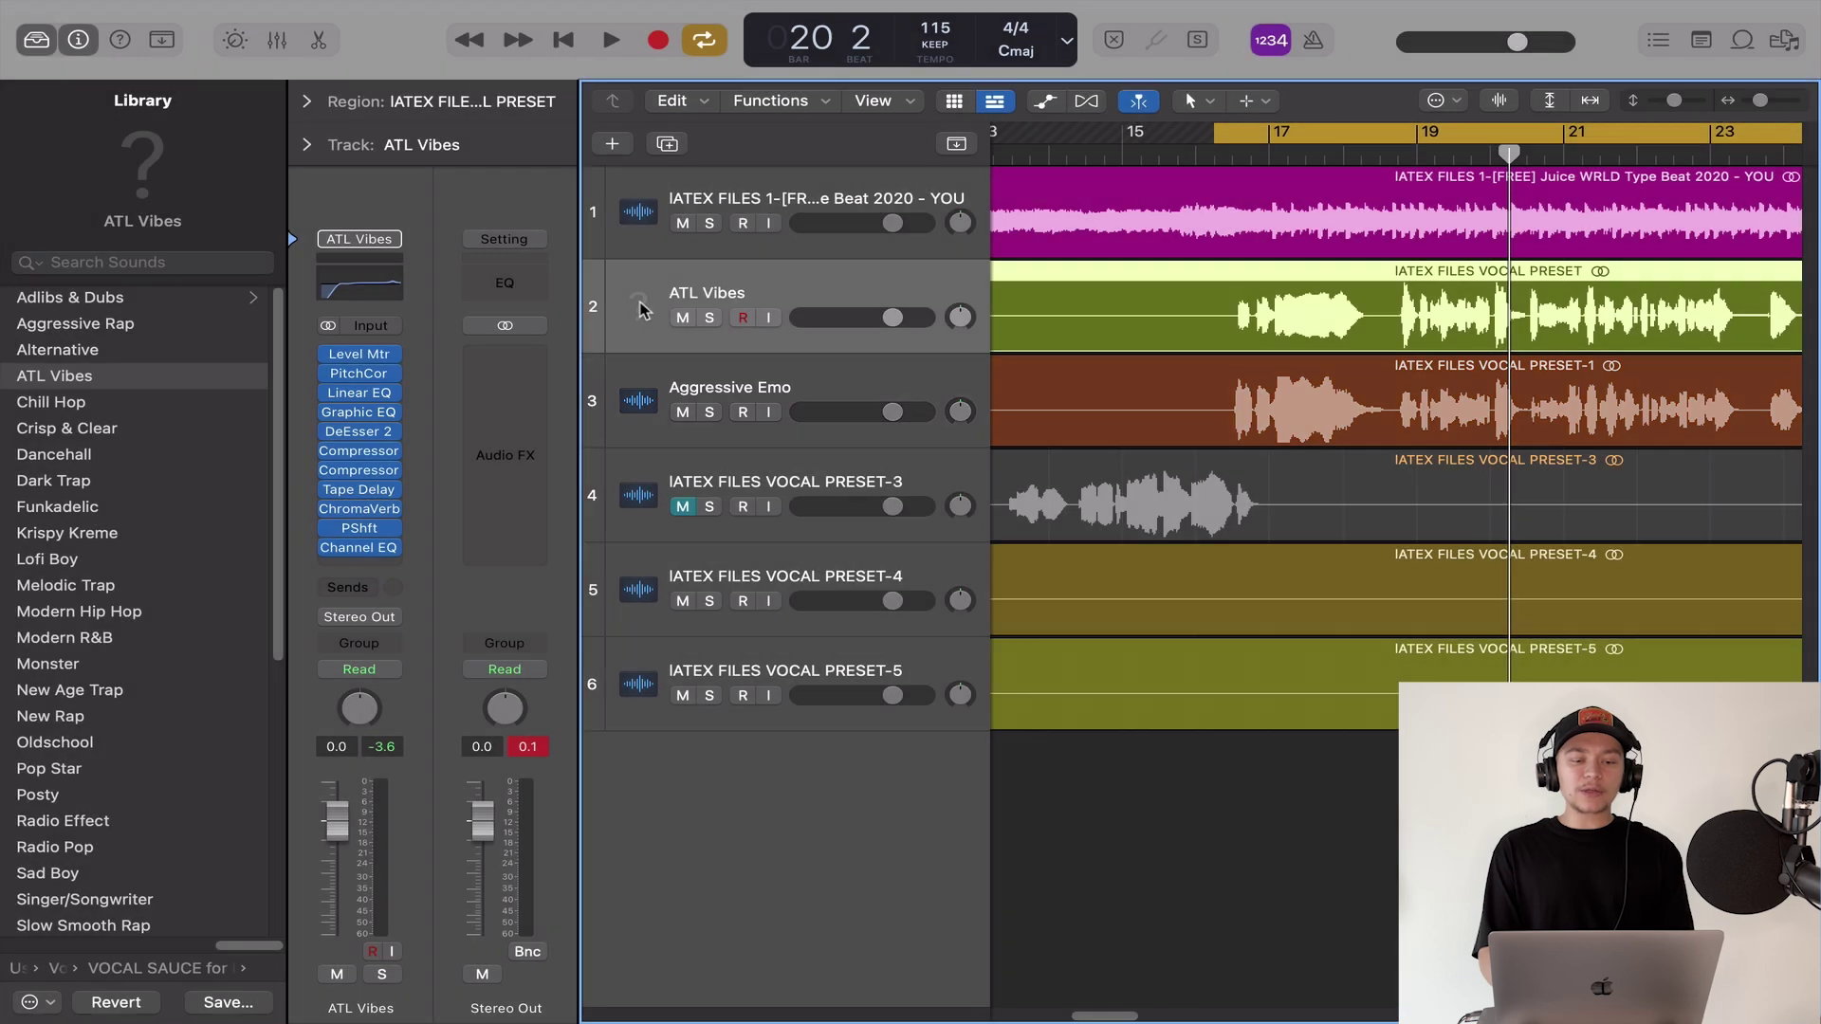
{"action": "right_click", "coordinate": [635, 302]}
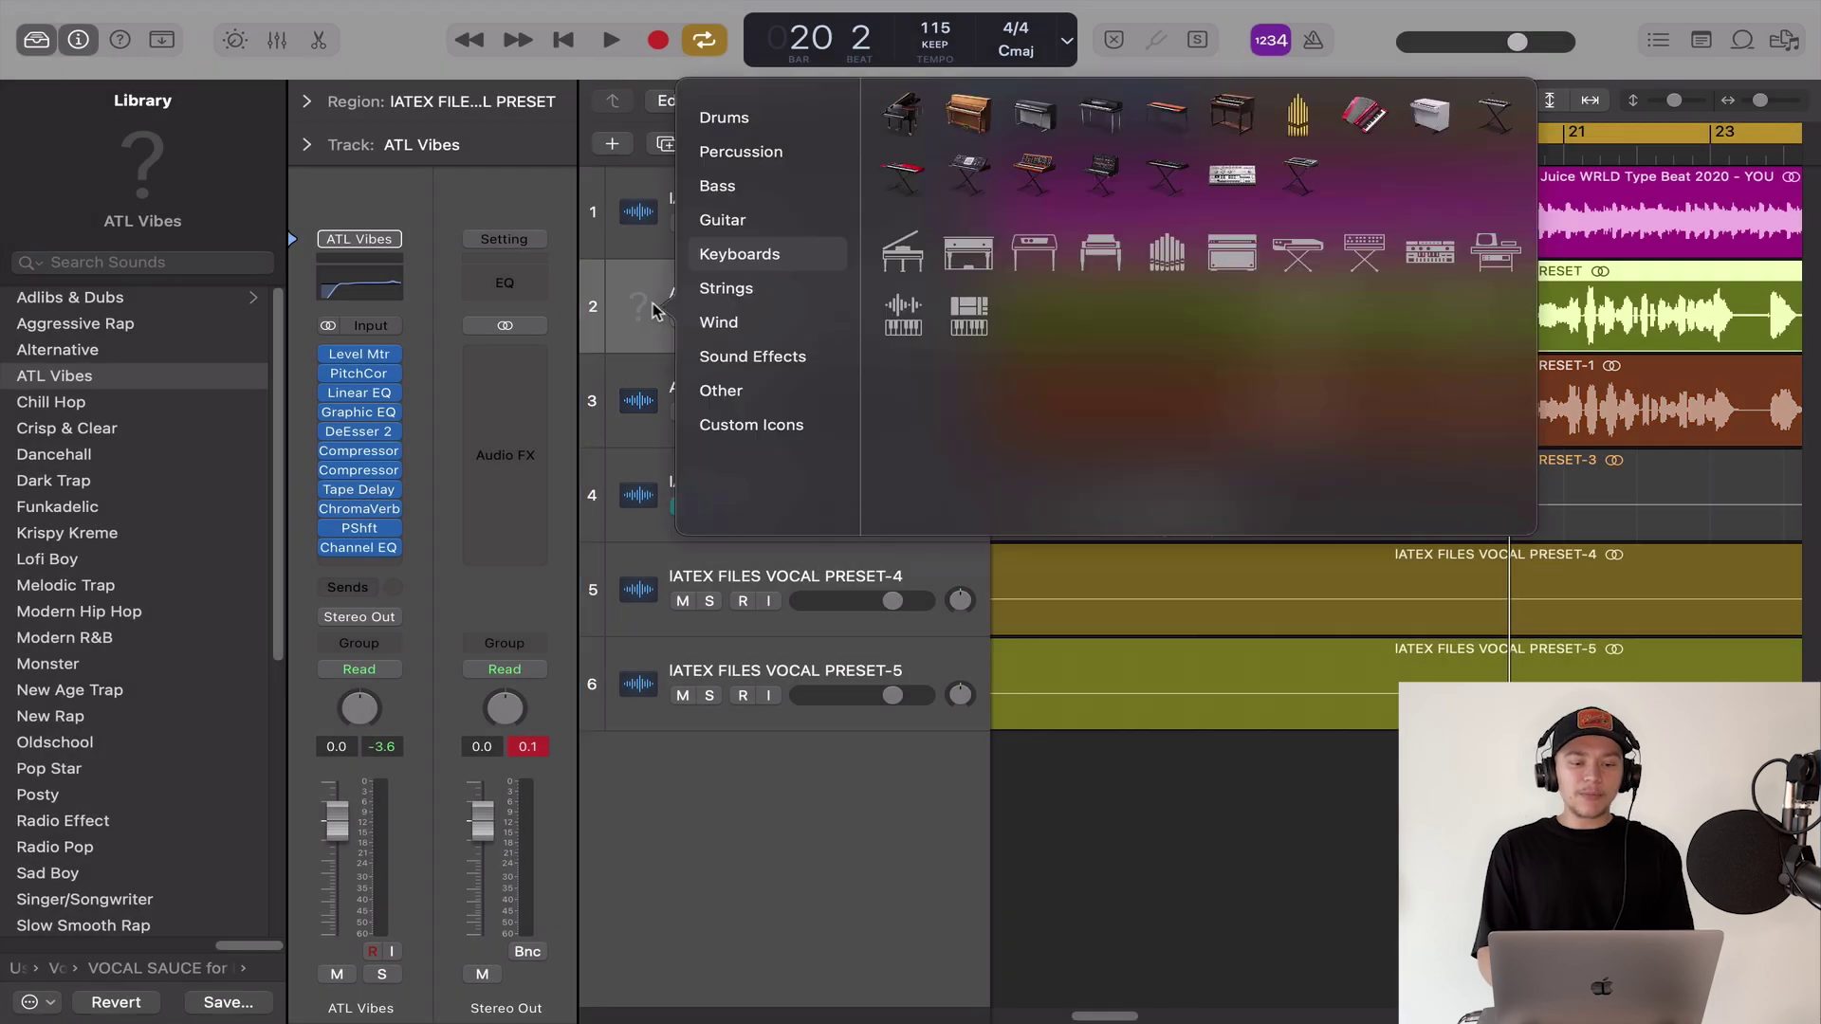
{"action": "left_click", "coordinate": [968, 256]}
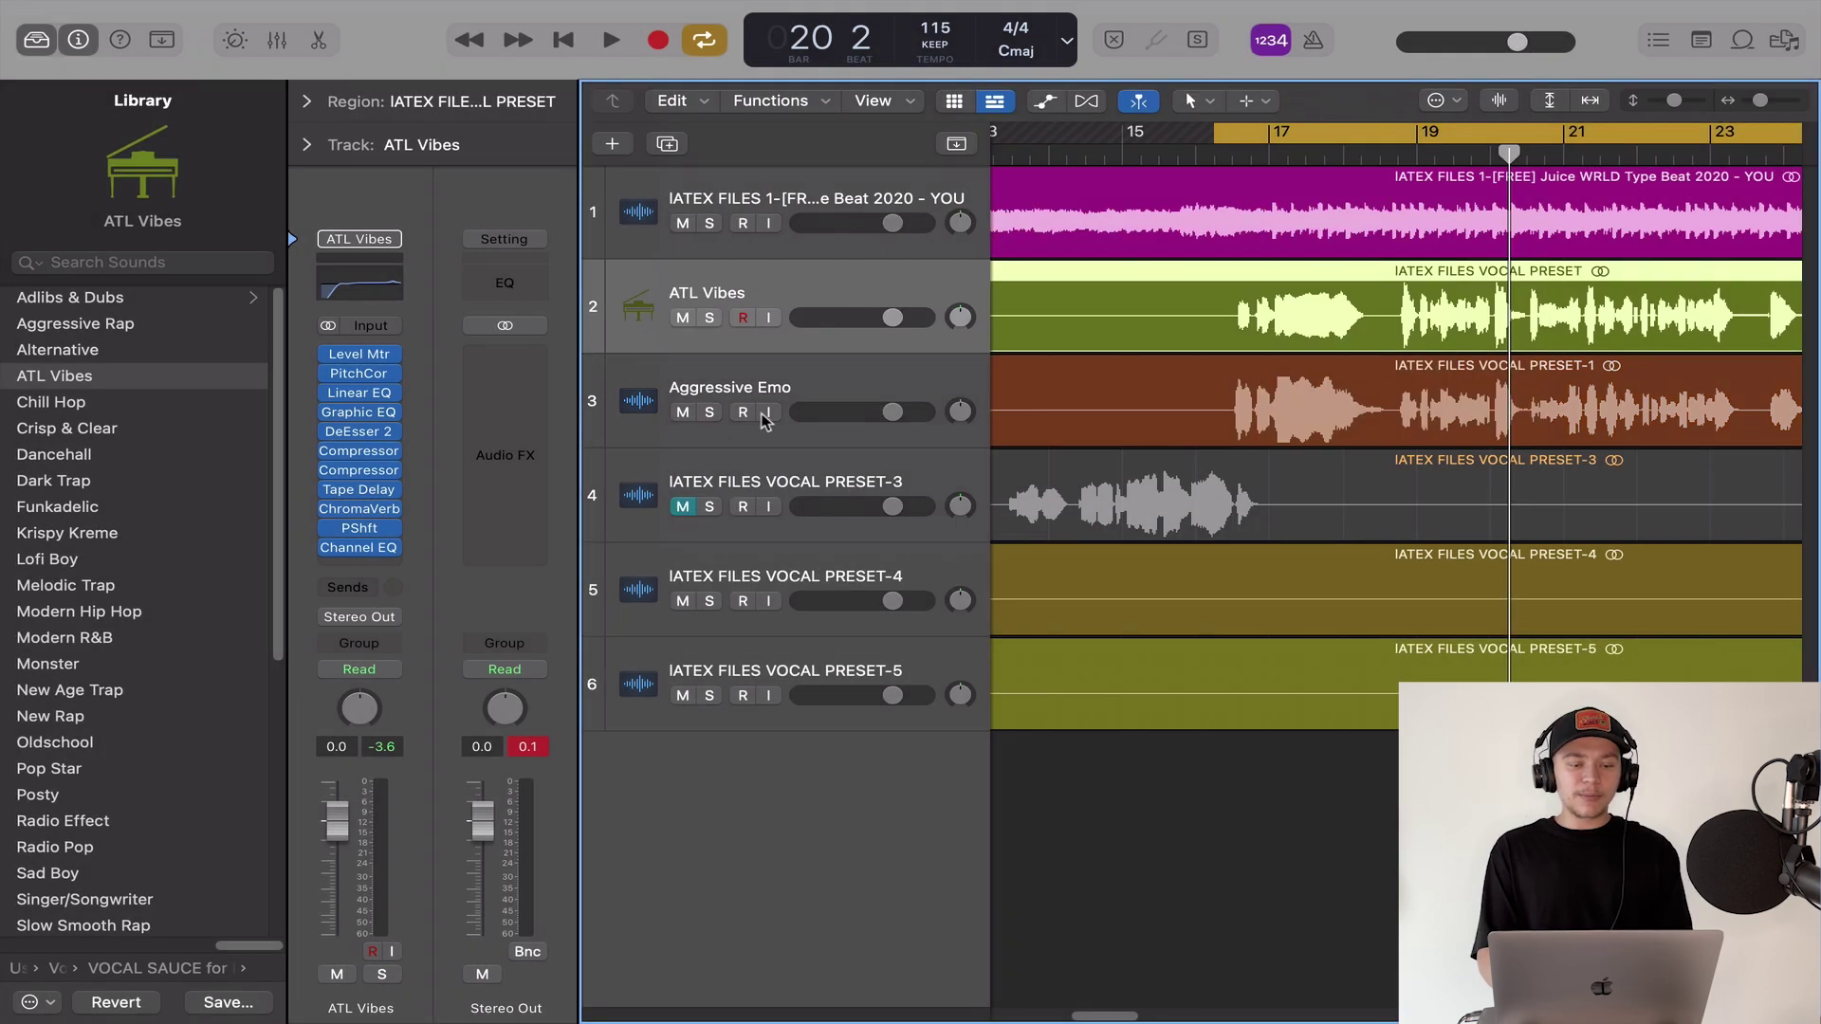
- Load the 001. Adlibs preset from the Adlibs & Dubs folder of Vocal Sauce for Logic Pro X onto the Aggressive Emo track
{"action": "left_click", "coordinate": [810, 390]}
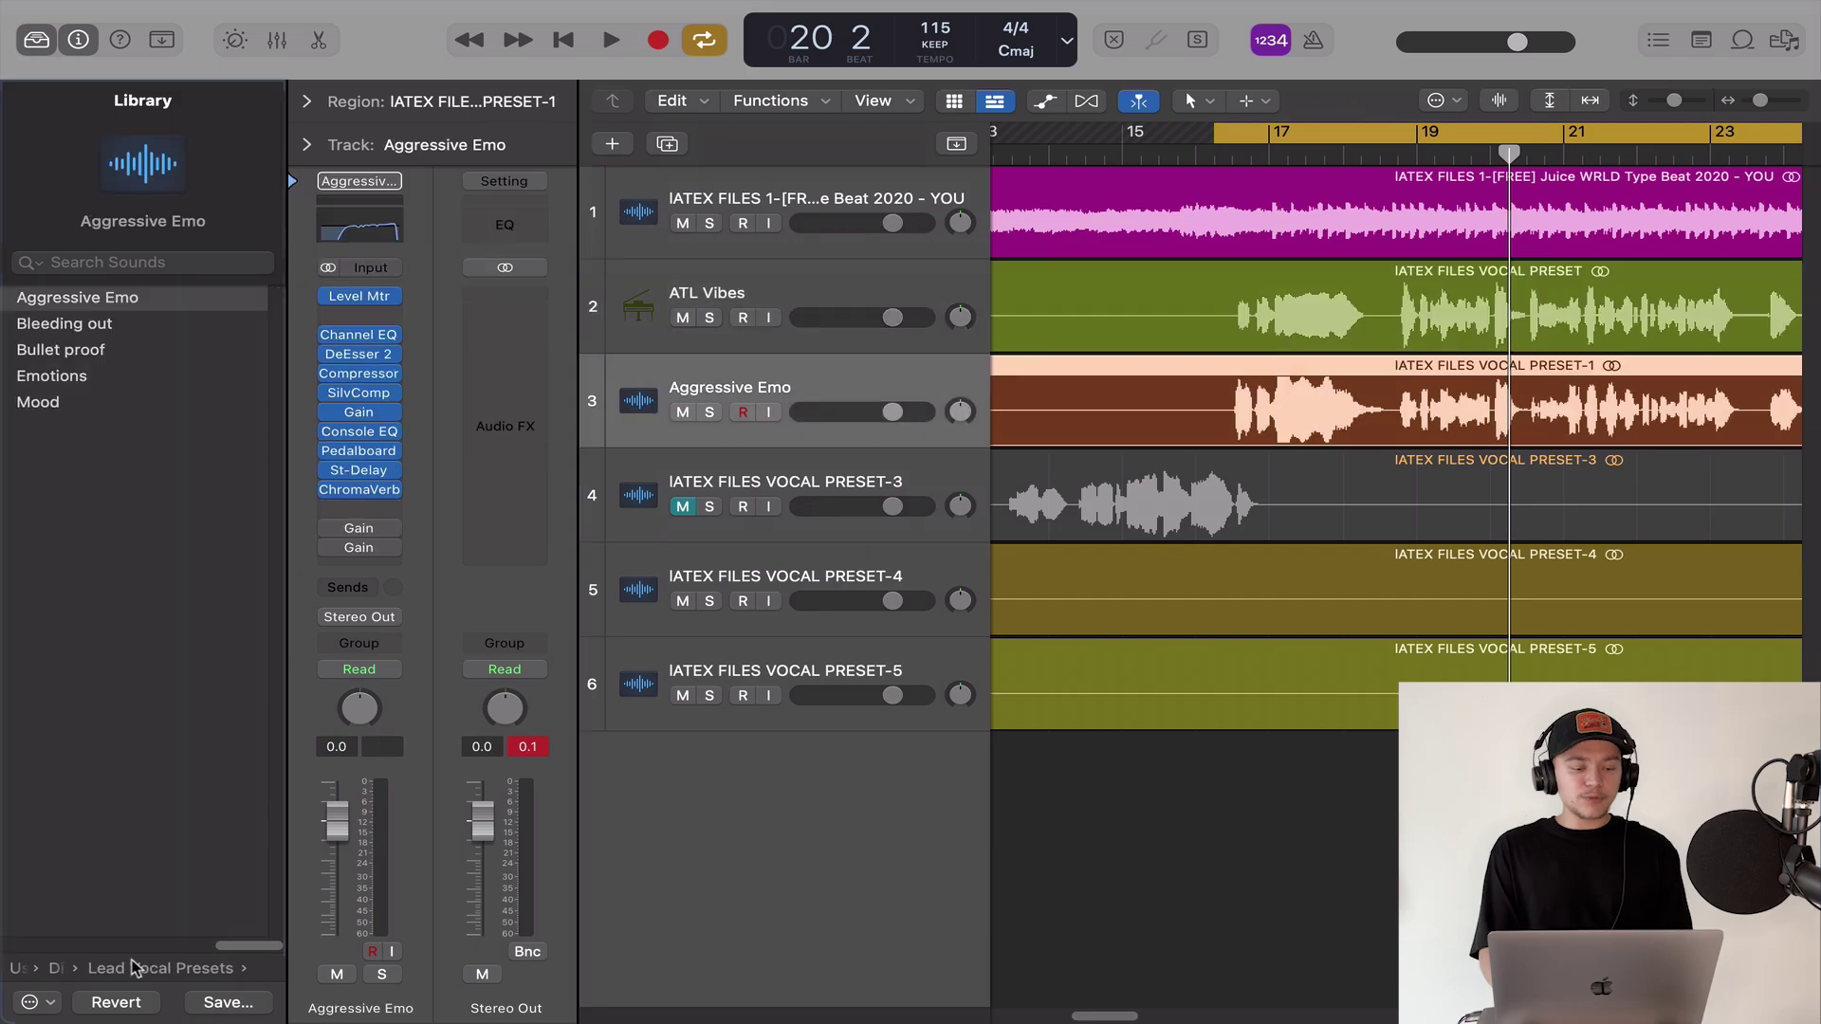
{"action": "left_click", "coordinate": [131, 967]}
{"action": "left_click", "coordinate": [118, 968]}
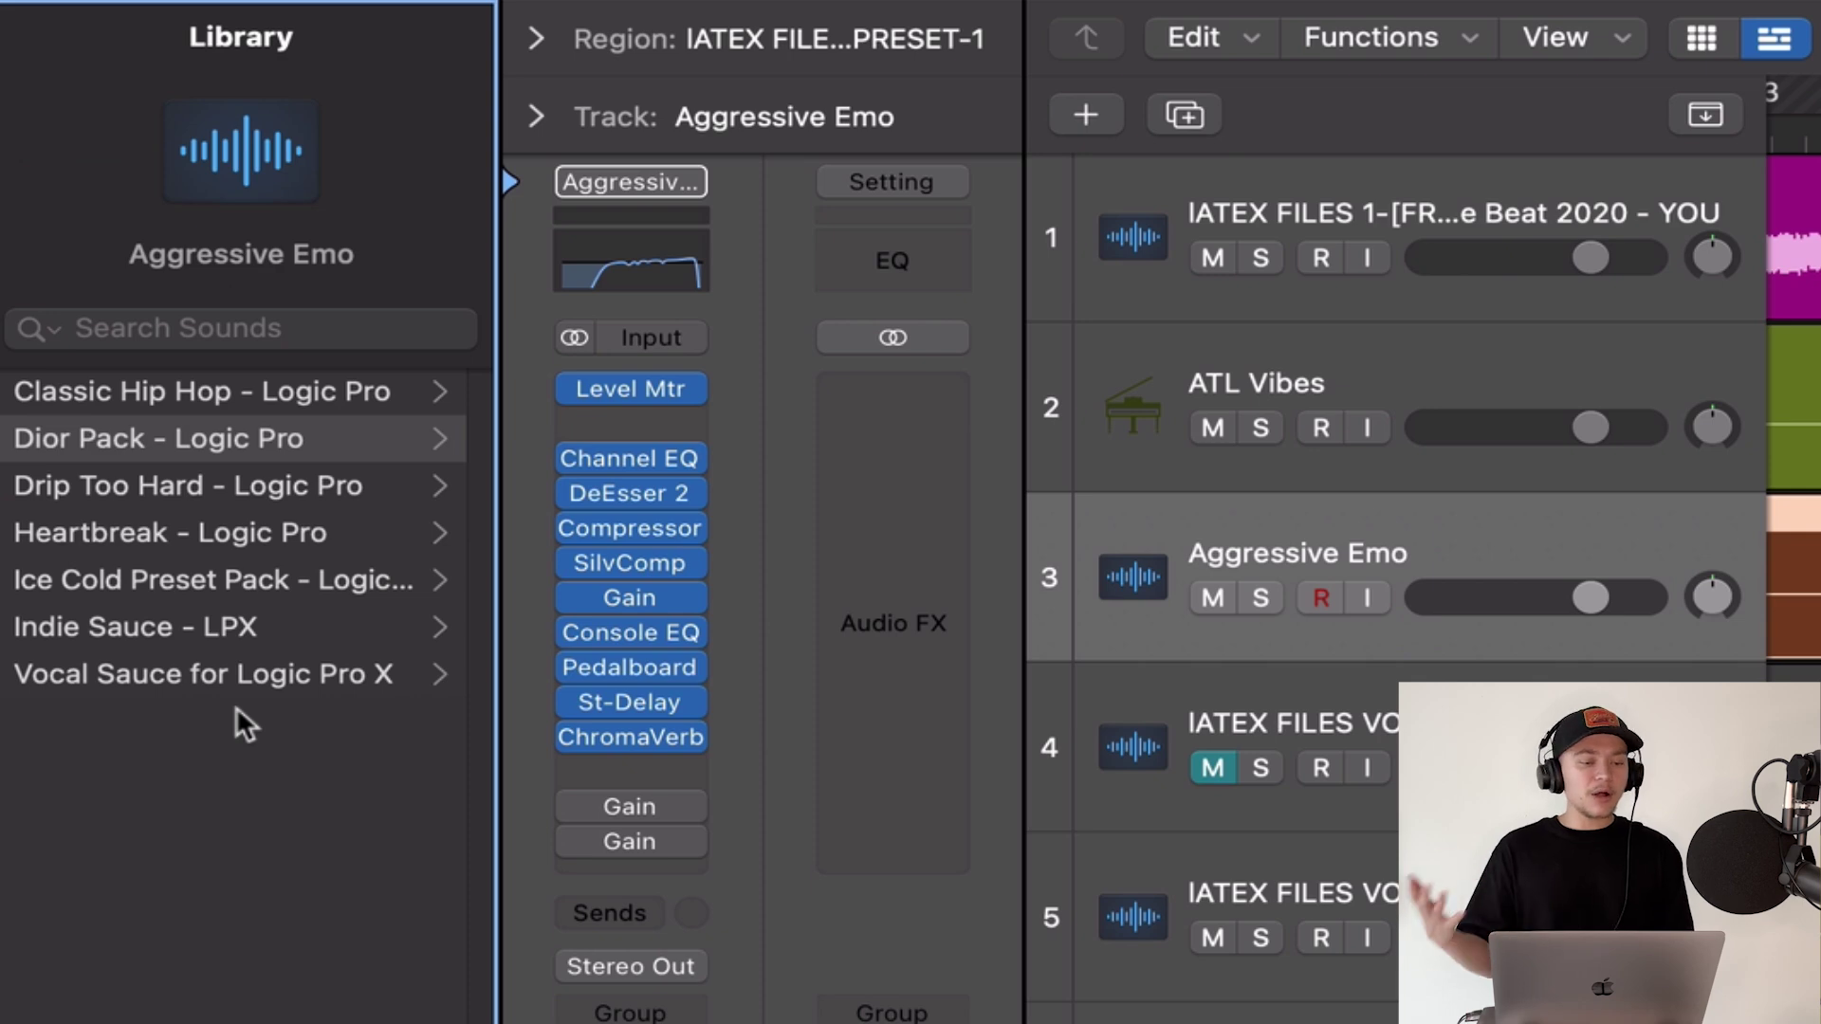
{"action": "left_click", "coordinate": [225, 675]}
{"action": "left_click", "coordinate": [197, 438]}
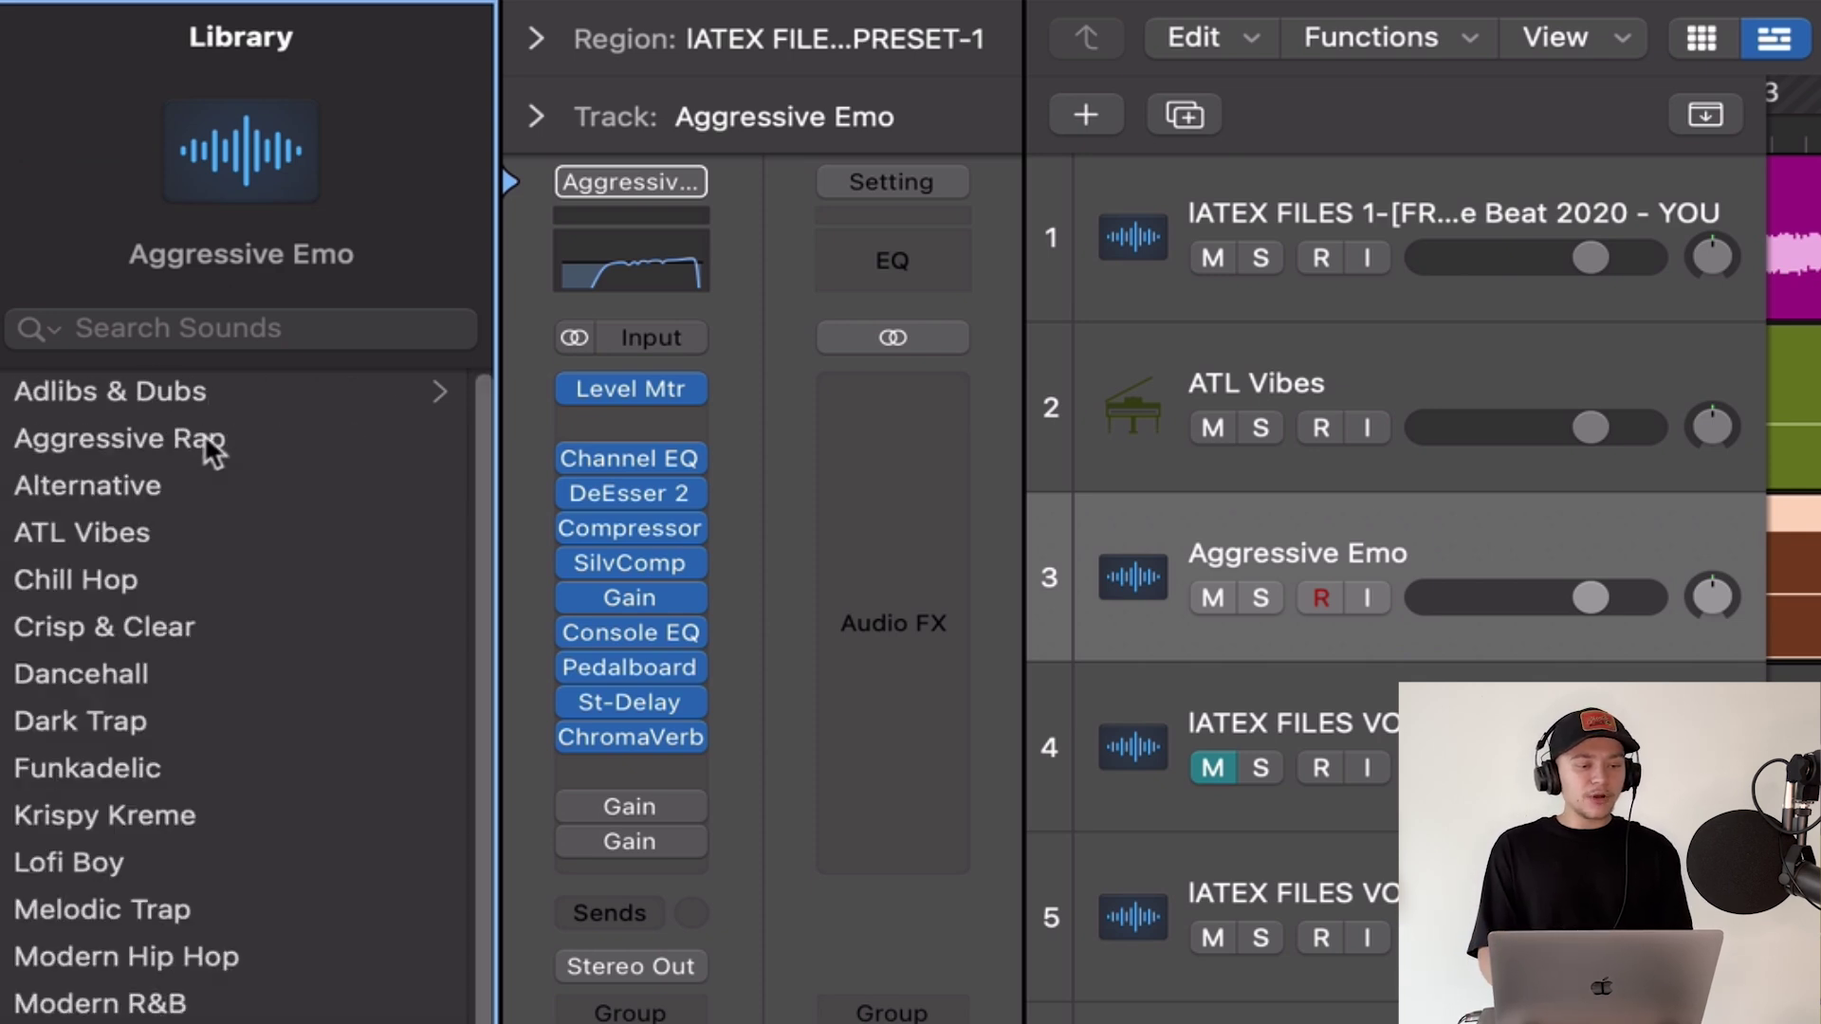
{"action": "left_click", "coordinate": [180, 391]}
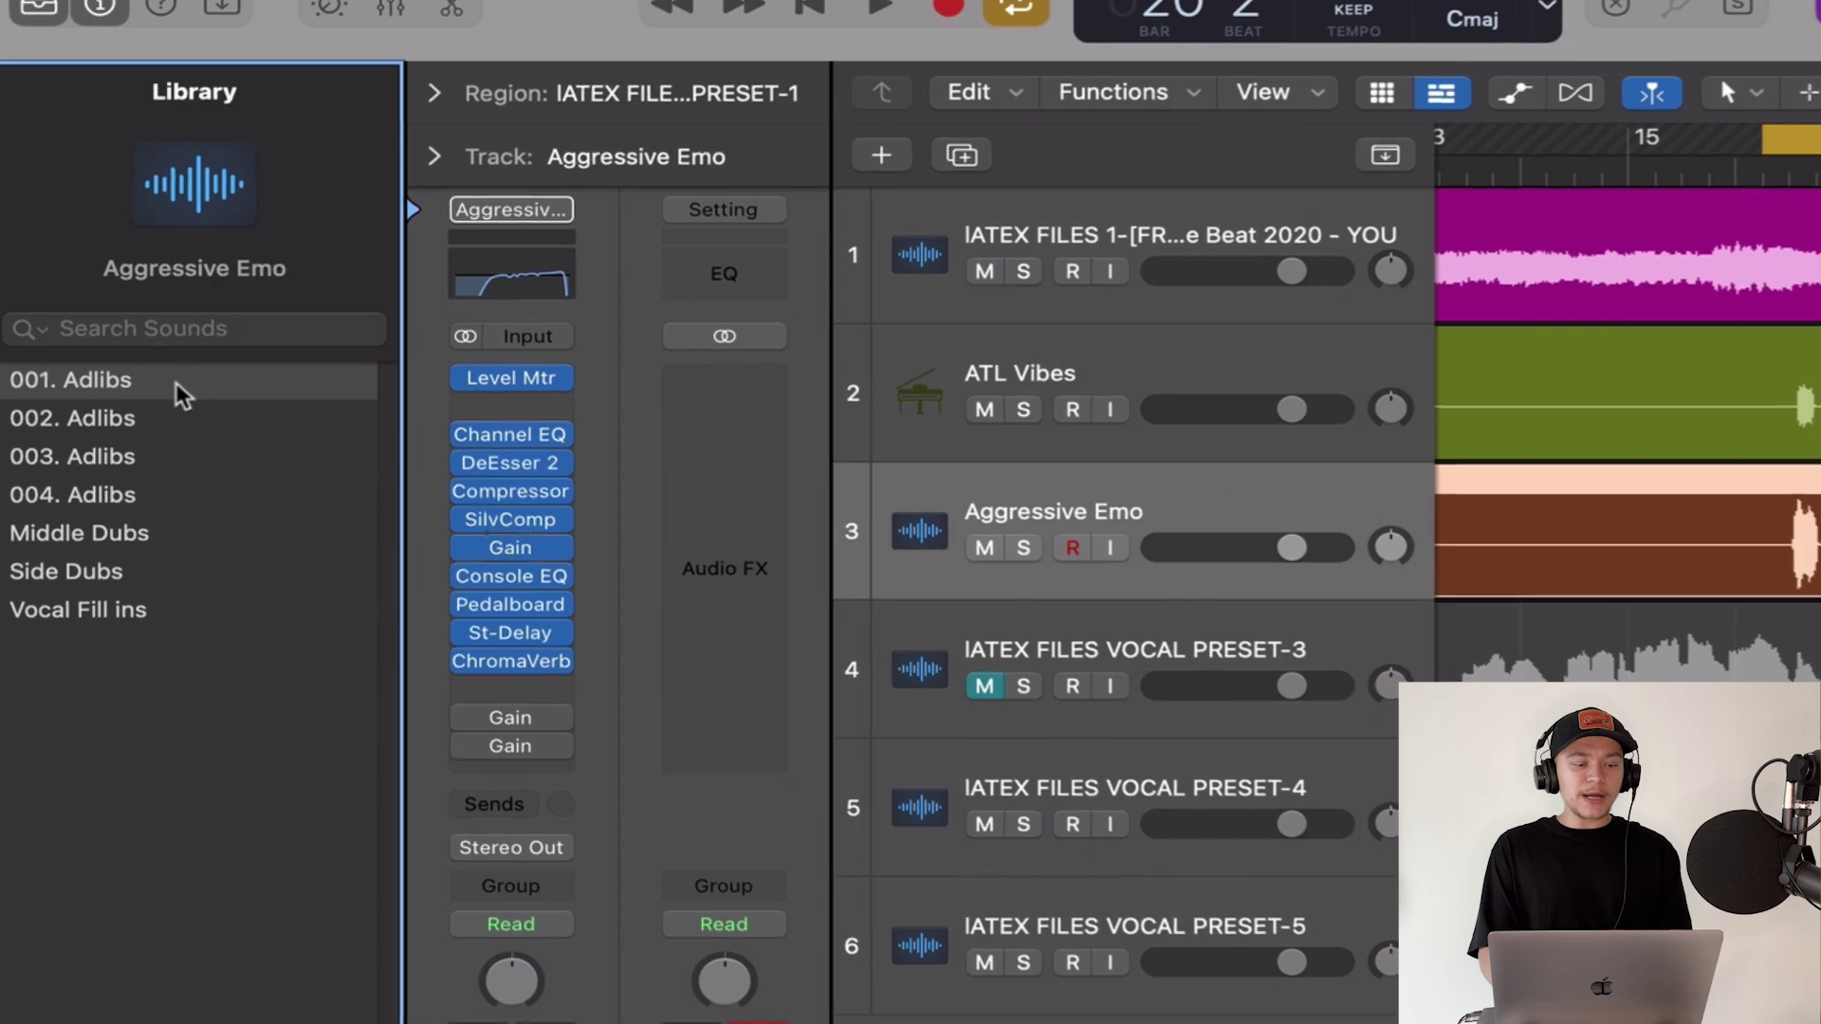
{"action": "left_click", "coordinate": [178, 383]}
- Play from the cycle start, toggle solo on track 3, and audition the 002. Adlibs and 003. Adlibs presets on it
{"action": "key", "text": "space"}
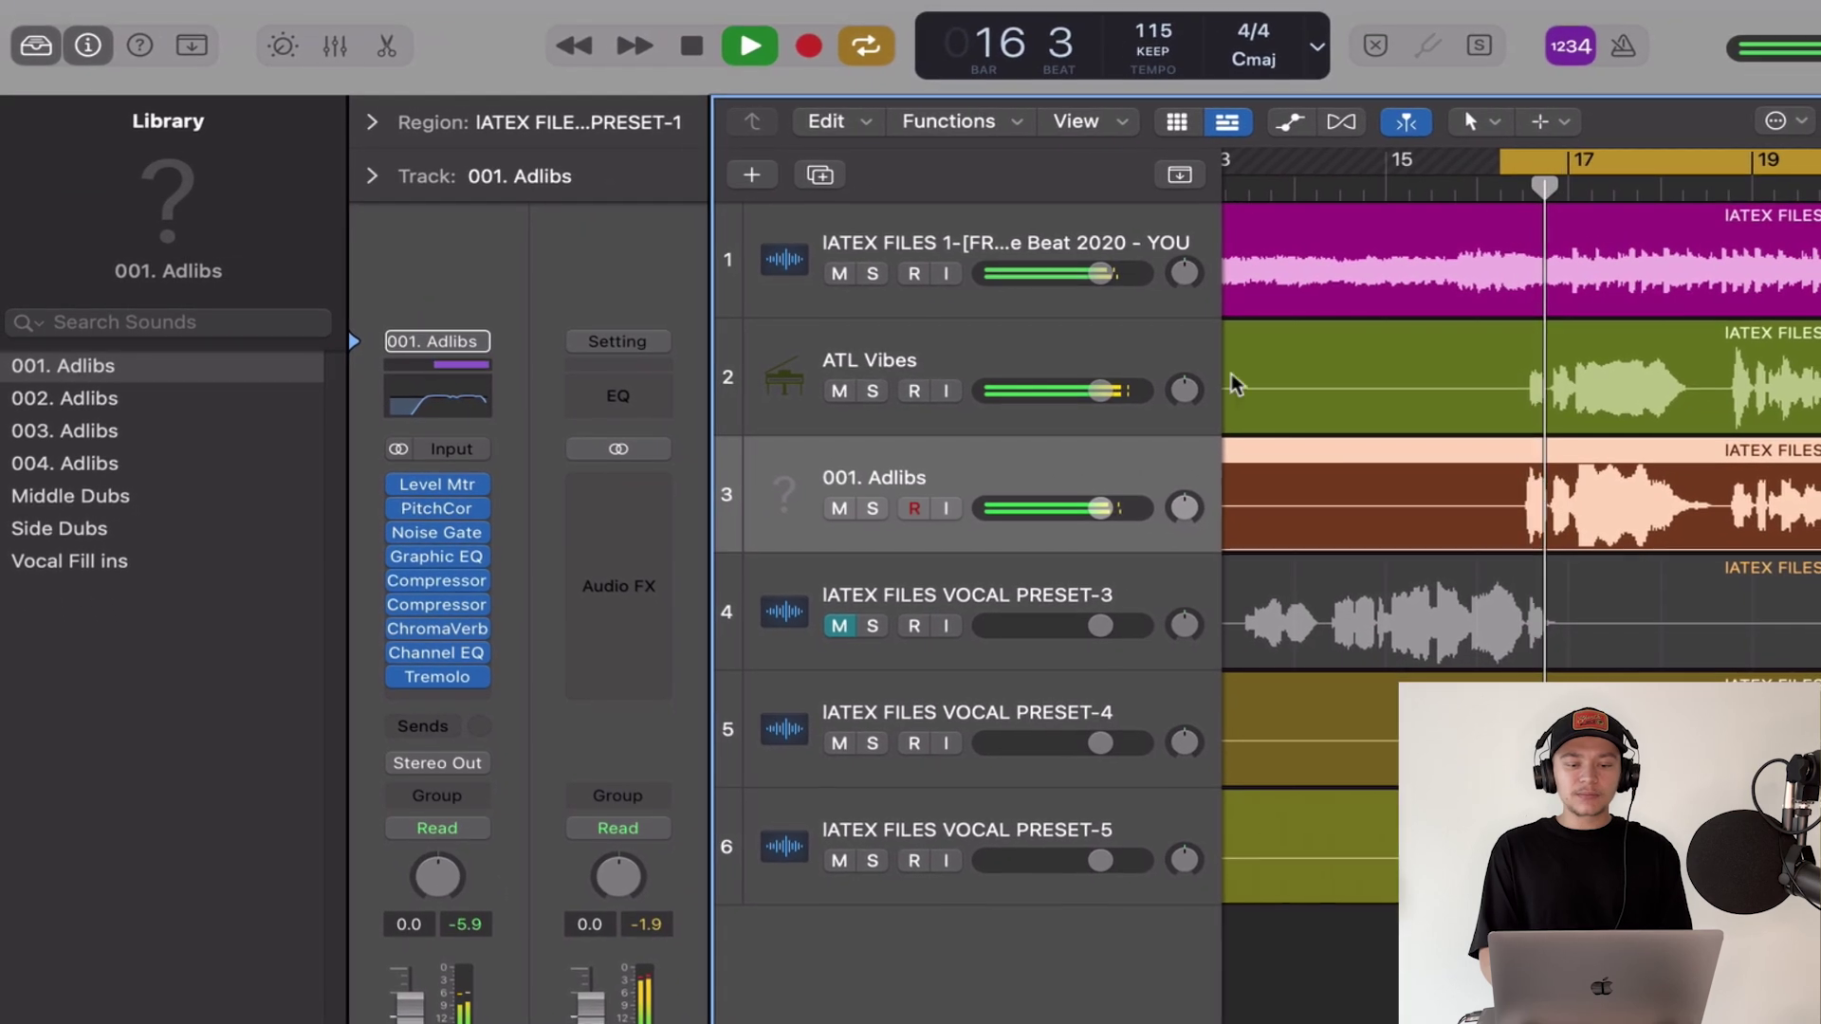
{"action": "left_click", "coordinate": [872, 510]}
{"action": "left_click", "coordinate": [872, 510]}
{"action": "left_click", "coordinate": [84, 395]}
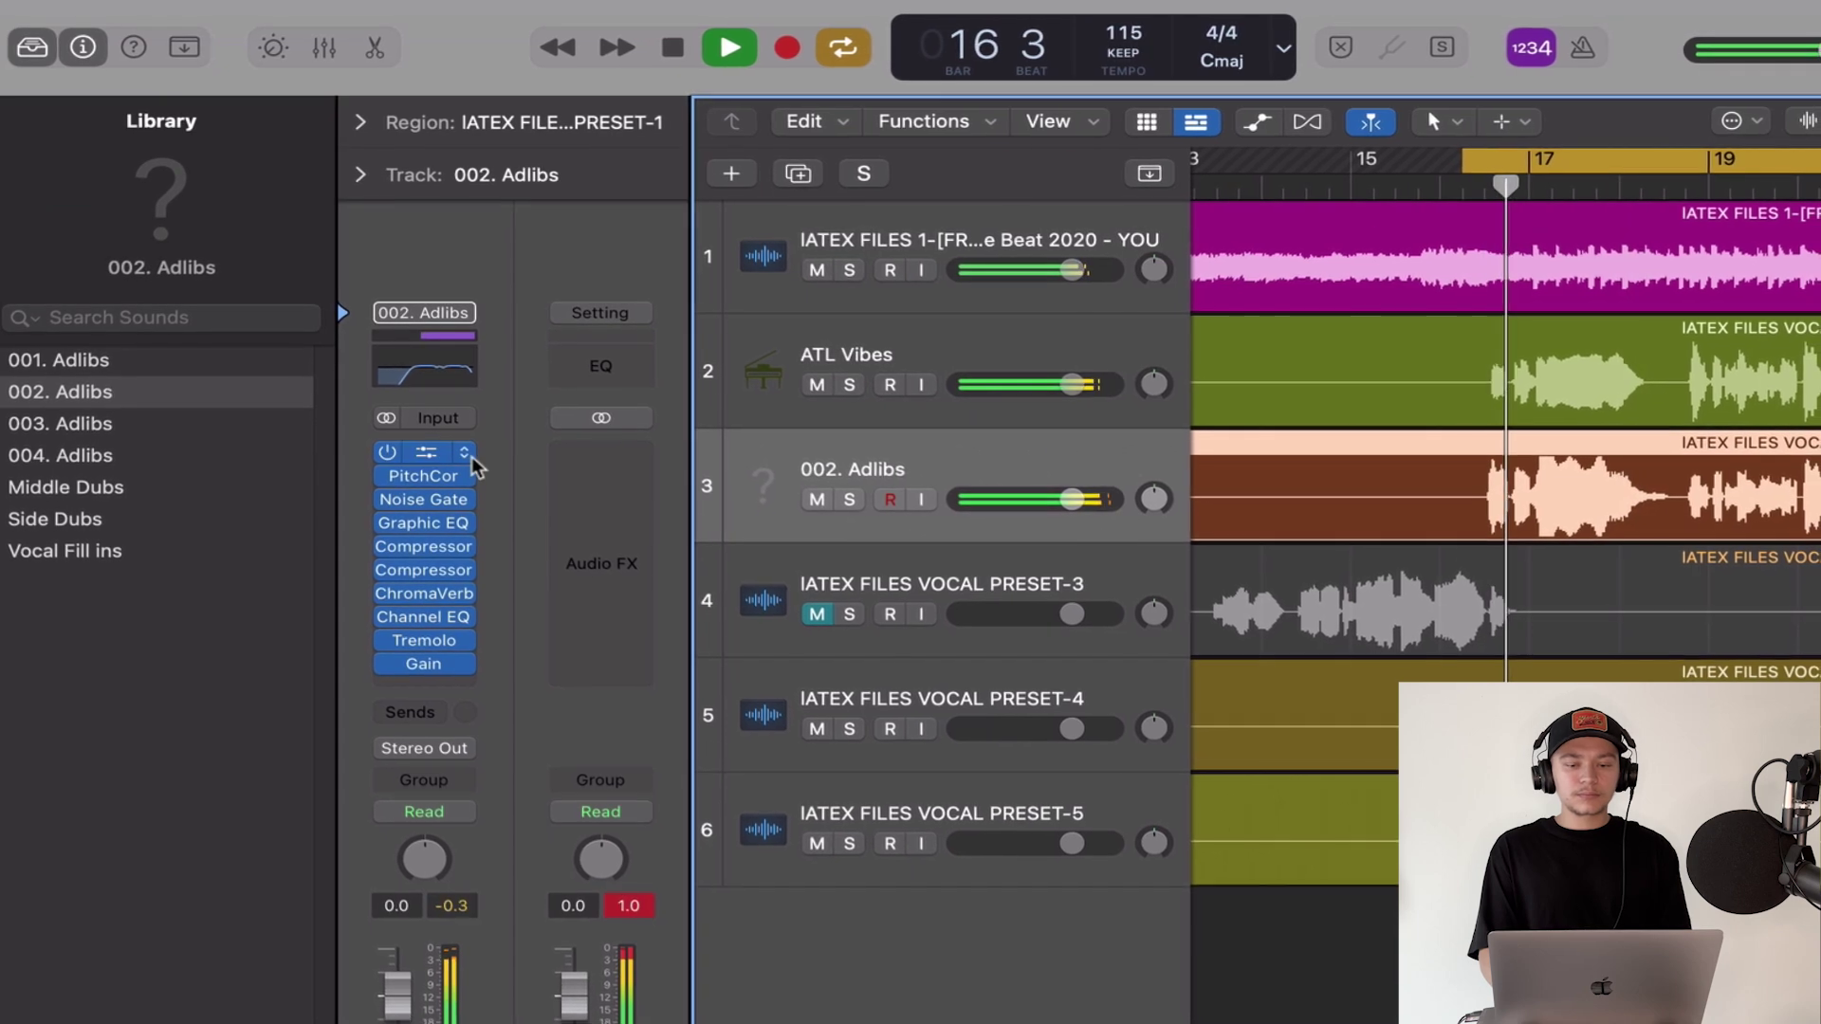
{"action": "left_click", "coordinate": [104, 422]}
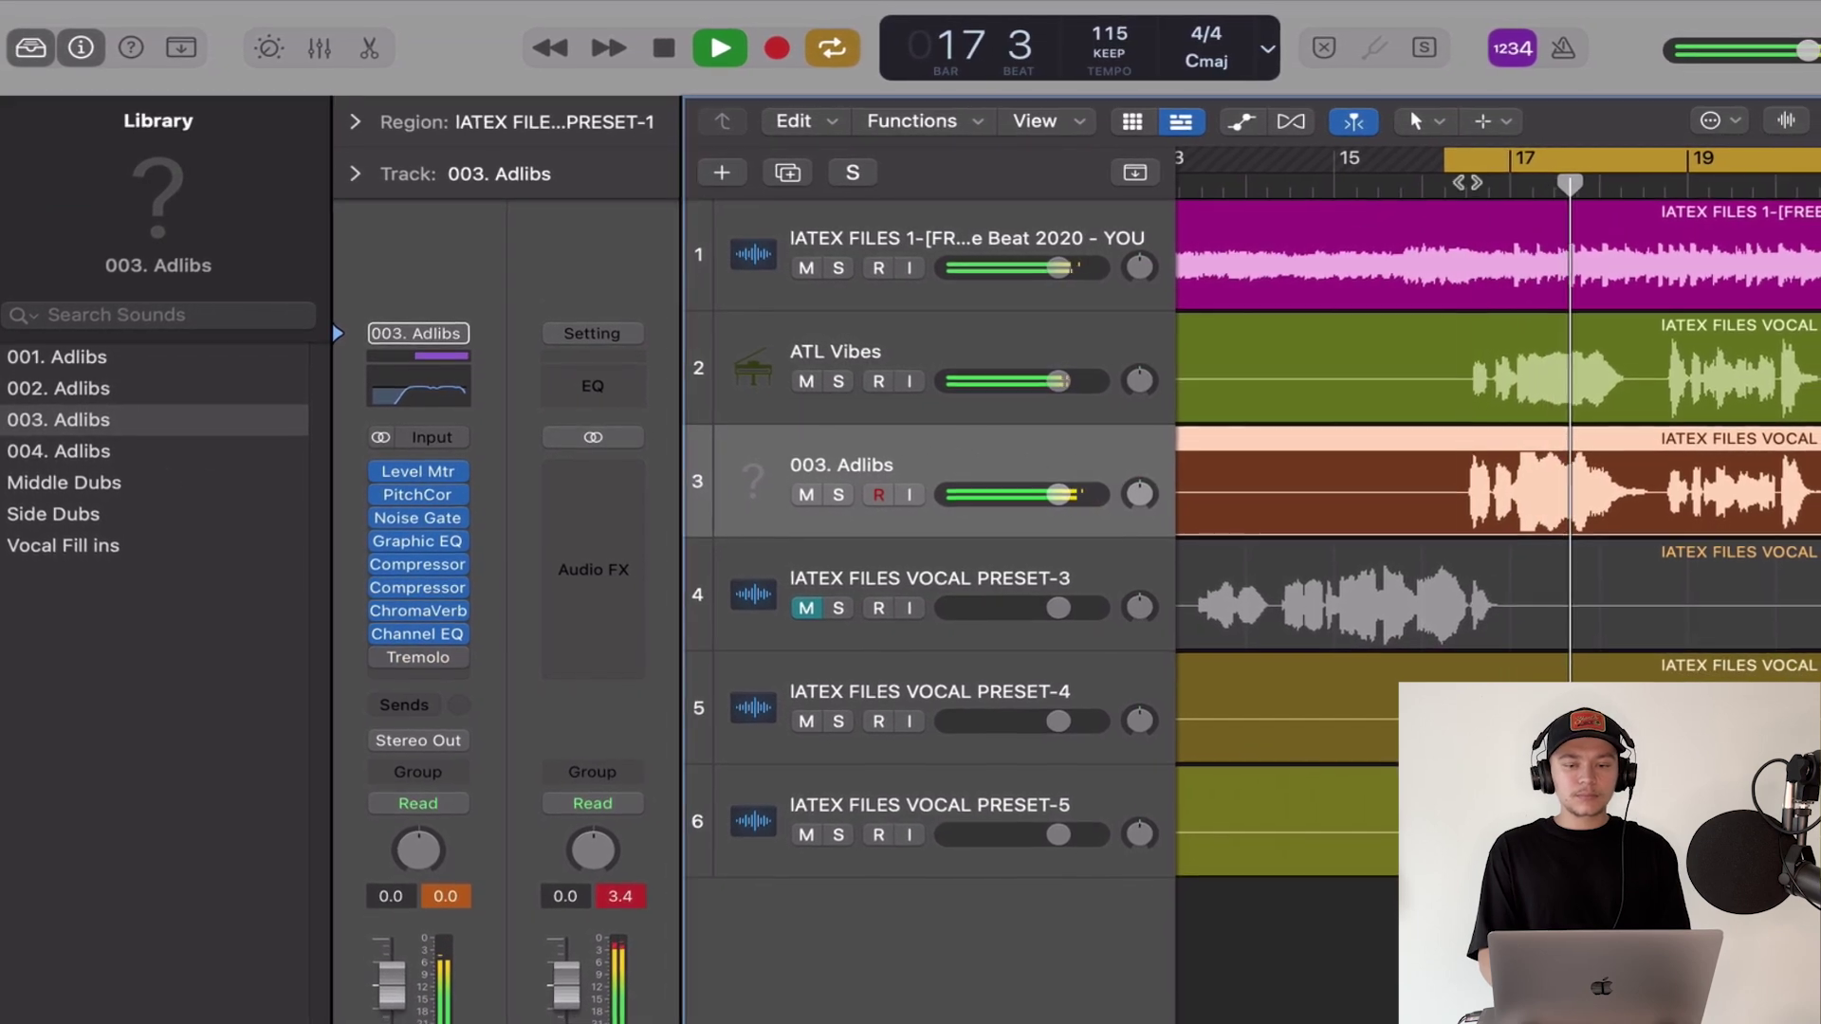
- Set track 3's volume to -8.2 dB while auditioning 004. Adlibs, and load the Middle Dubs preset on the track
{"action": "left_click_drag", "start_coordinate": [1060, 494], "coordinate": [959, 494]}
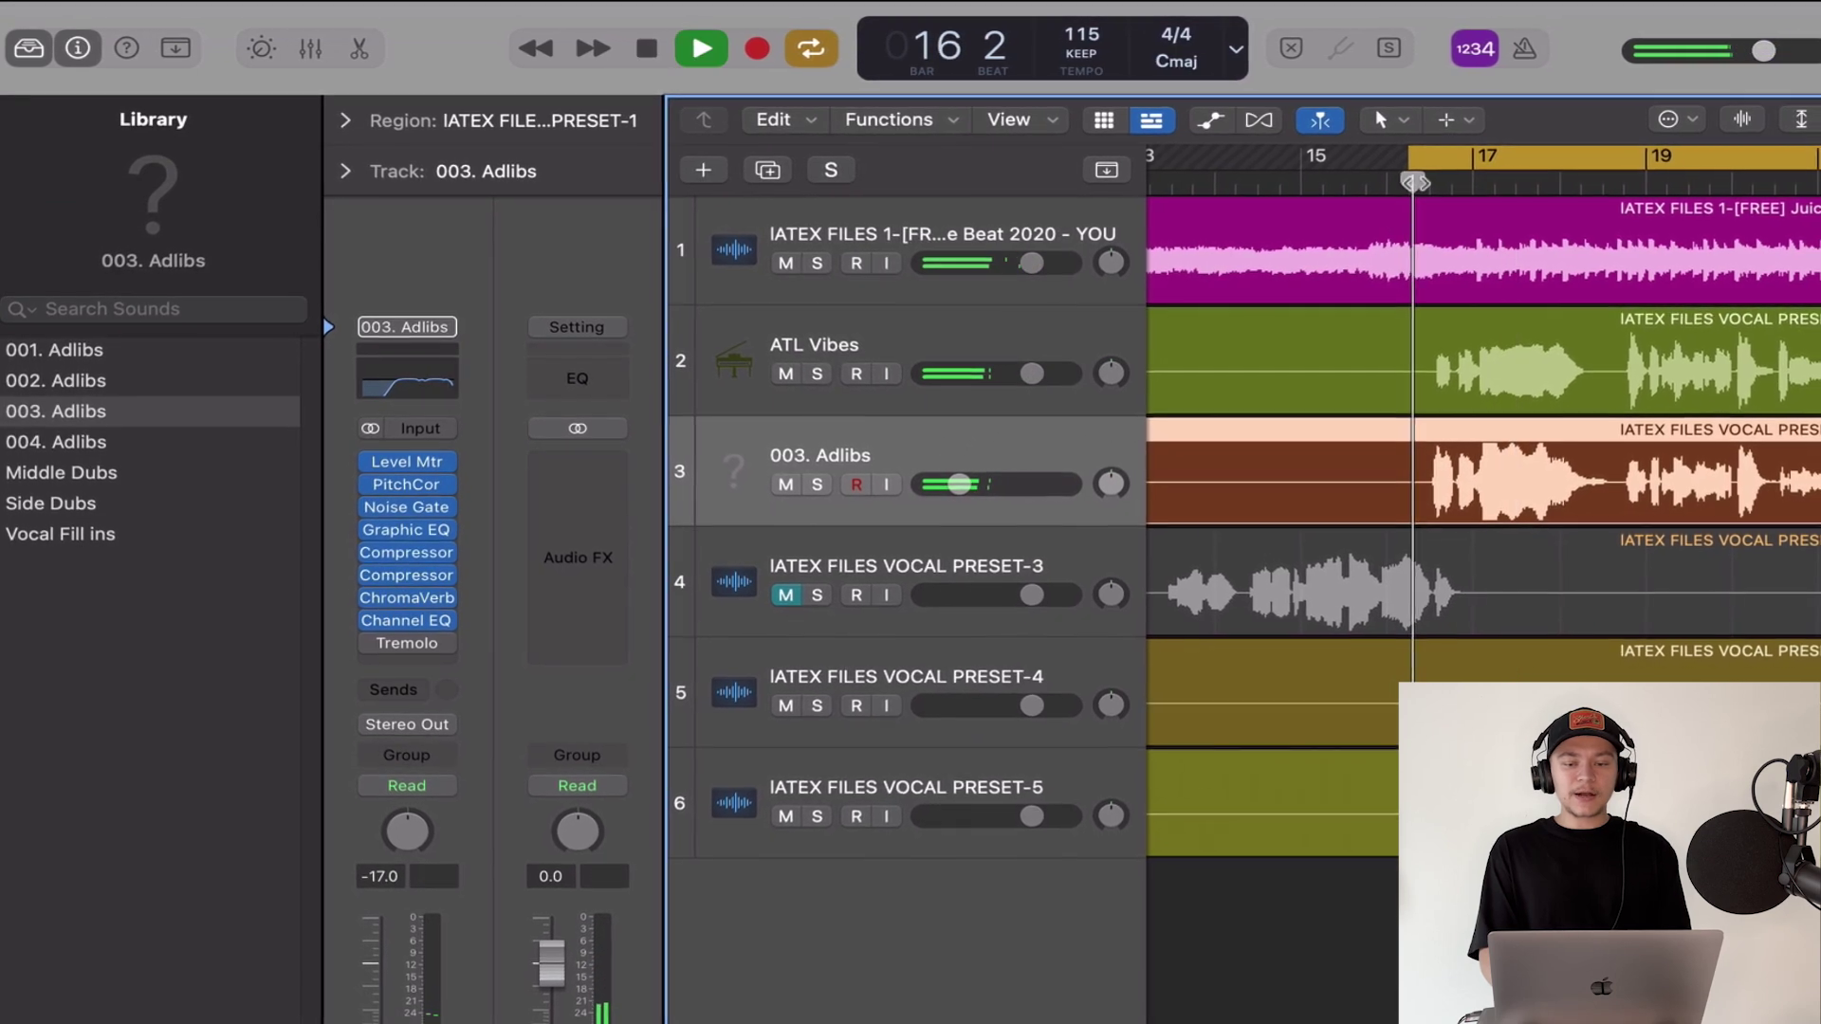
{"action": "left_click", "coordinate": [137, 438]}
{"action": "left_click_drag", "start_coordinate": [945, 480], "coordinate": [964, 474]}
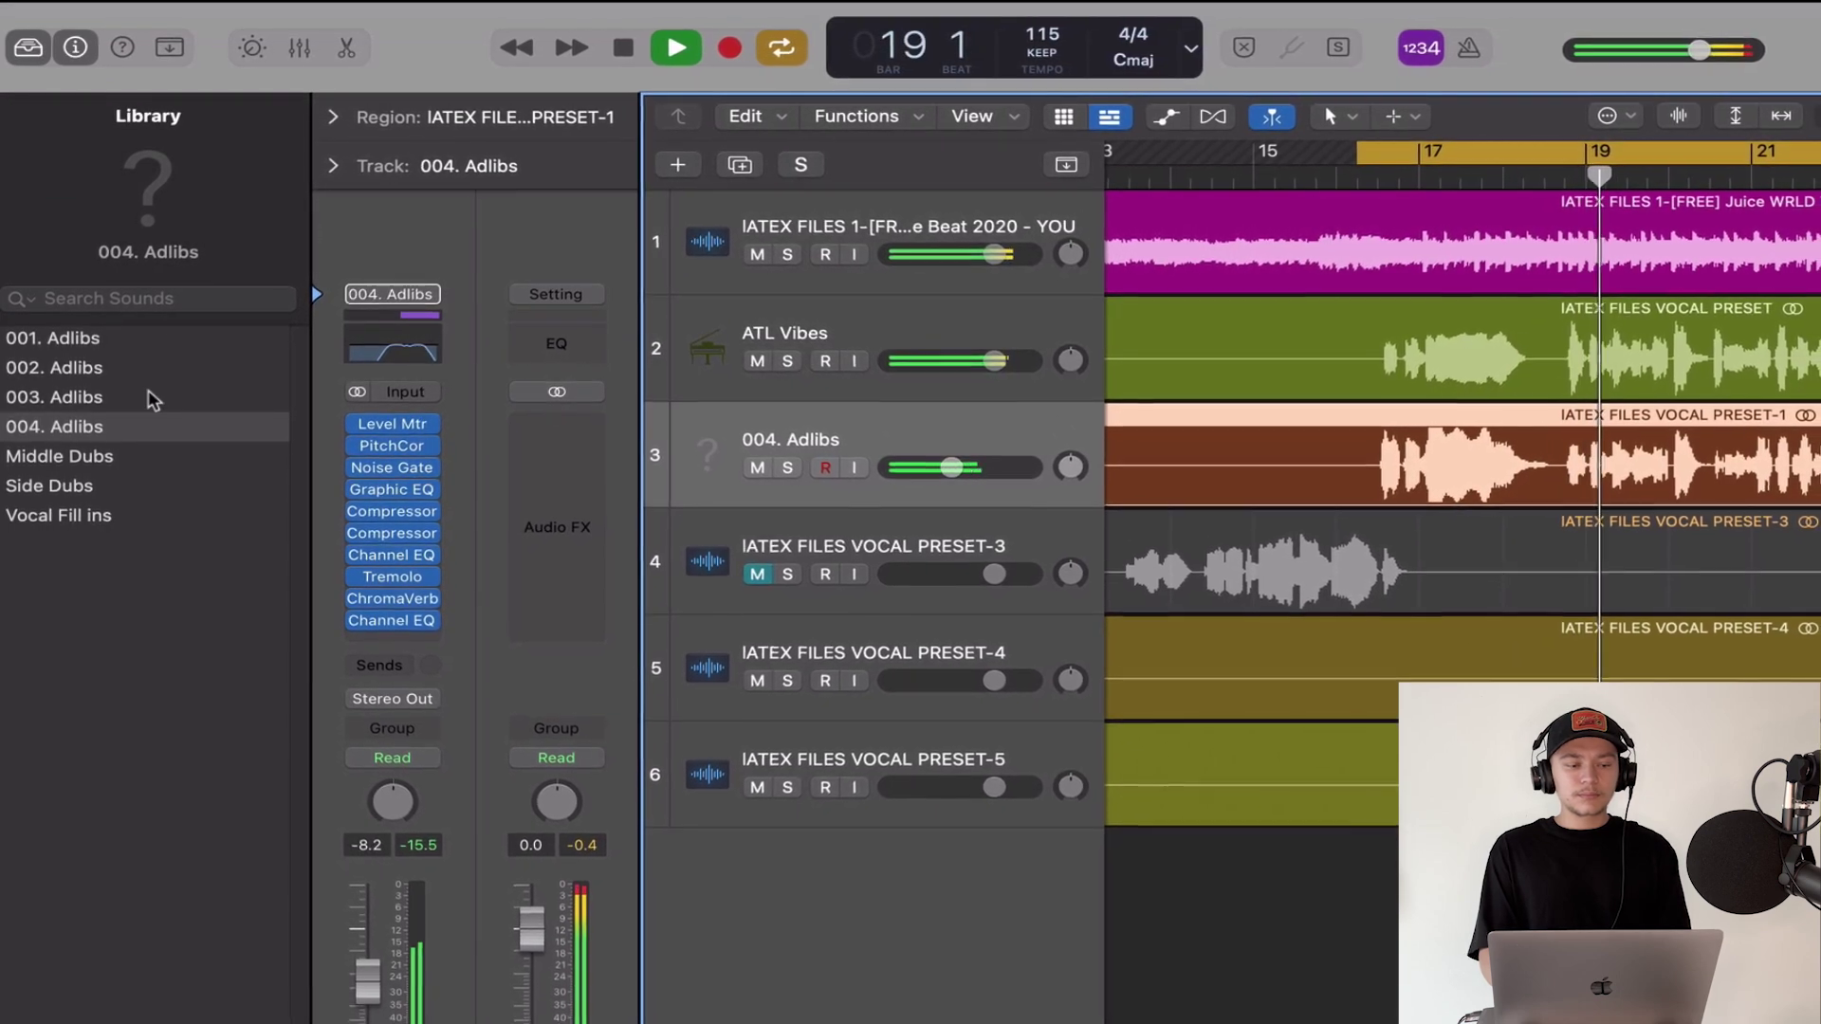
{"action": "left_click", "coordinate": [146, 455]}
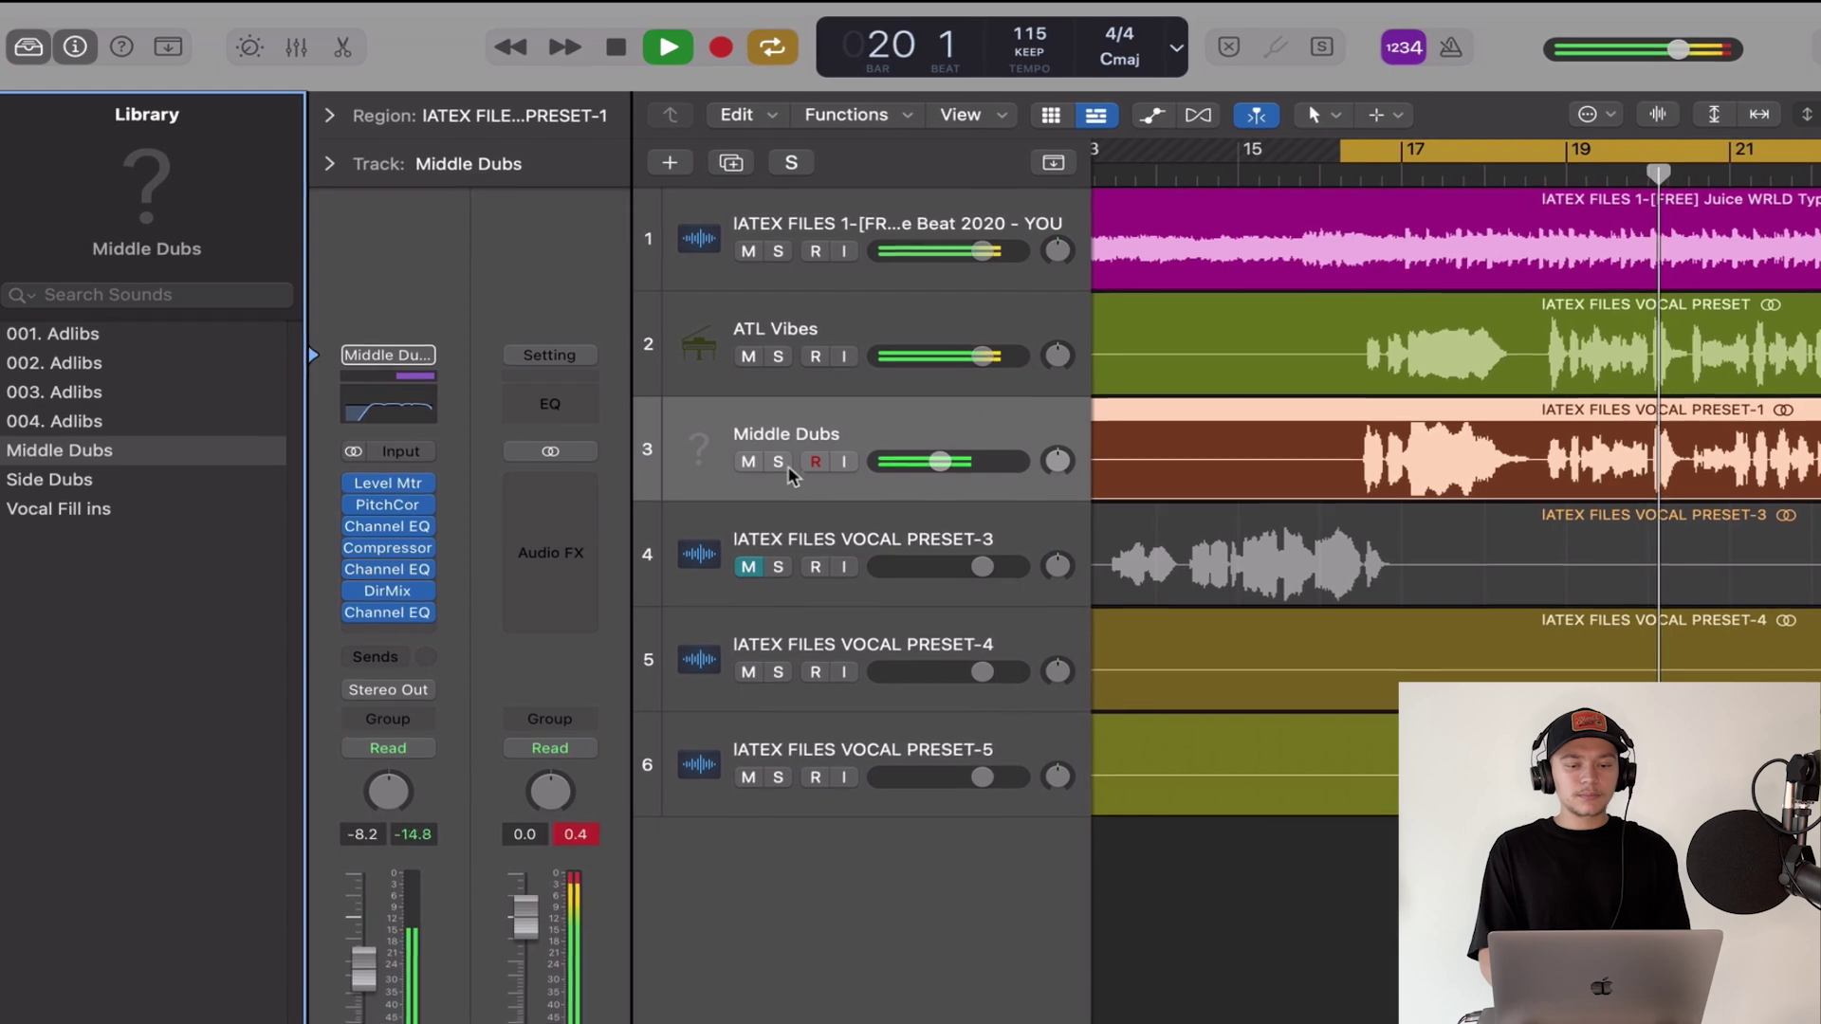
- Toggle solo on the Middle Dubs track and set its volume to -5.3 dB
{"action": "left_click", "coordinate": [780, 463]}
{"action": "left_click", "coordinate": [780, 463]}
{"action": "left_click_drag", "start_coordinate": [910, 458], "coordinate": [920, 458]}
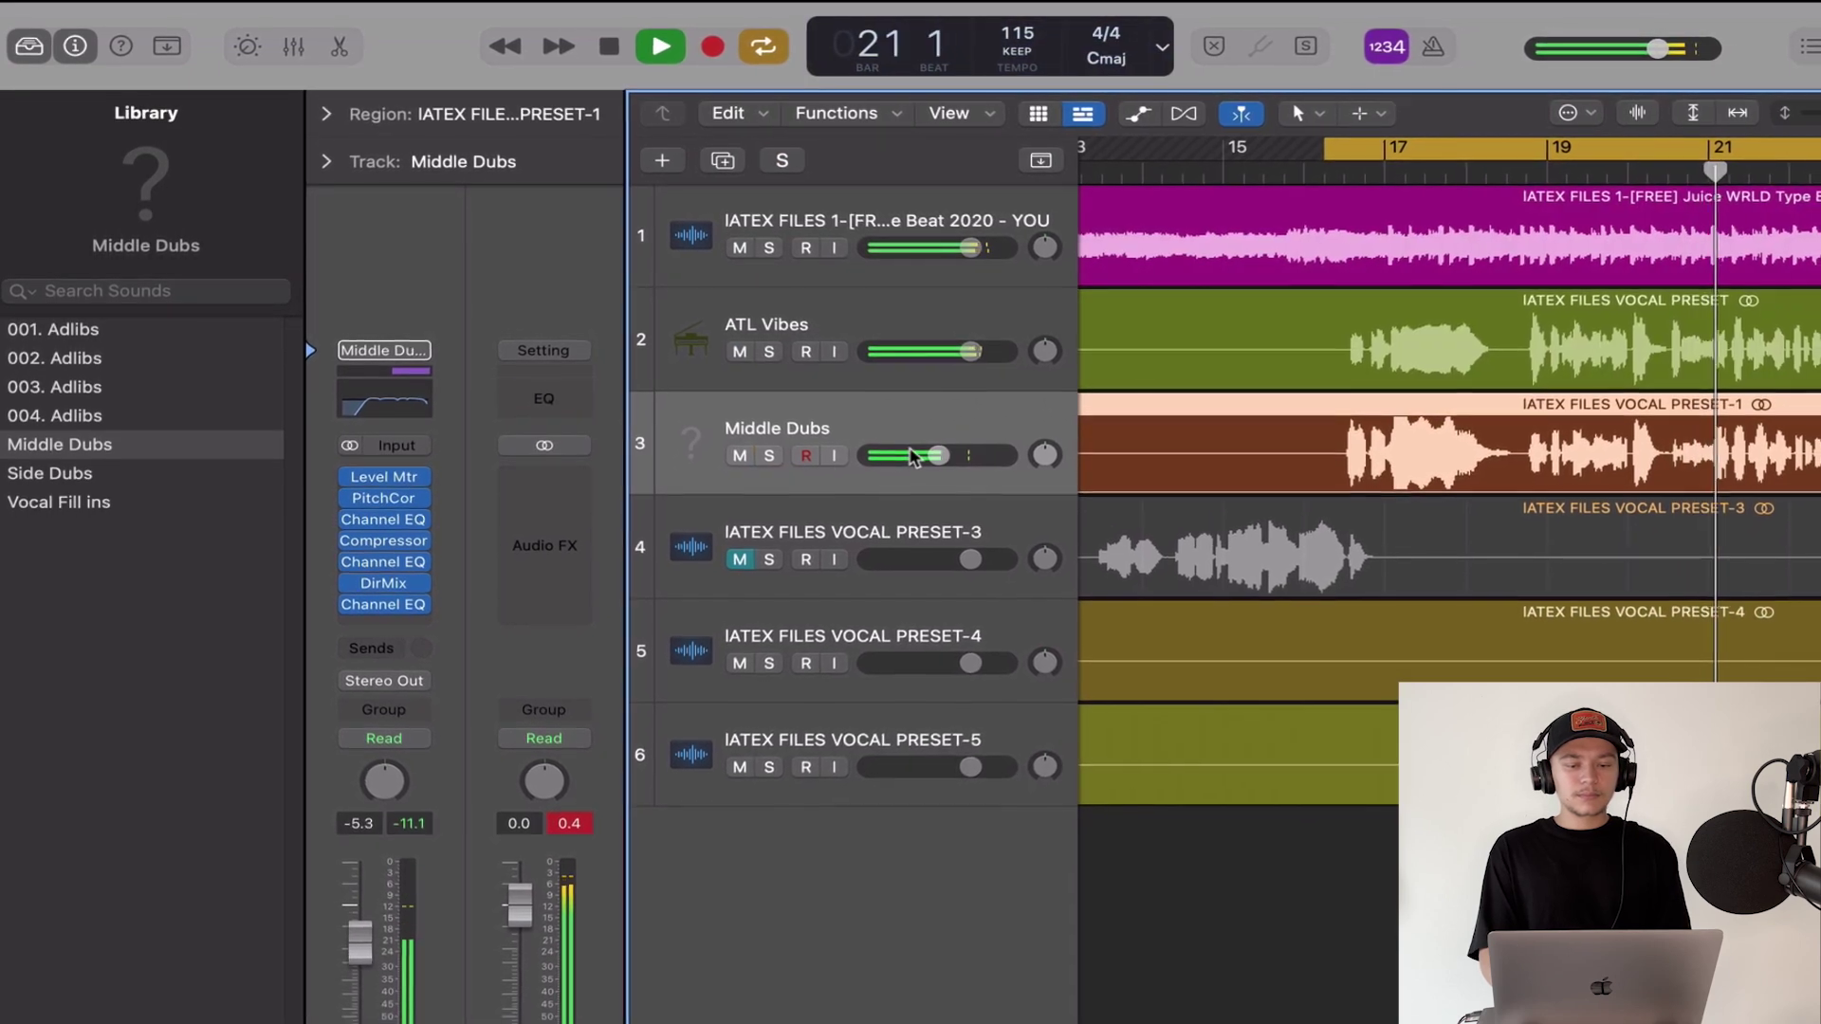
- Load the Side Dubs preset on track 3 and set the track's volume to -3.1 dB
{"action": "left_click", "coordinate": [53, 467]}
{"action": "left_click_drag", "start_coordinate": [897, 437], "coordinate": [897, 436]}
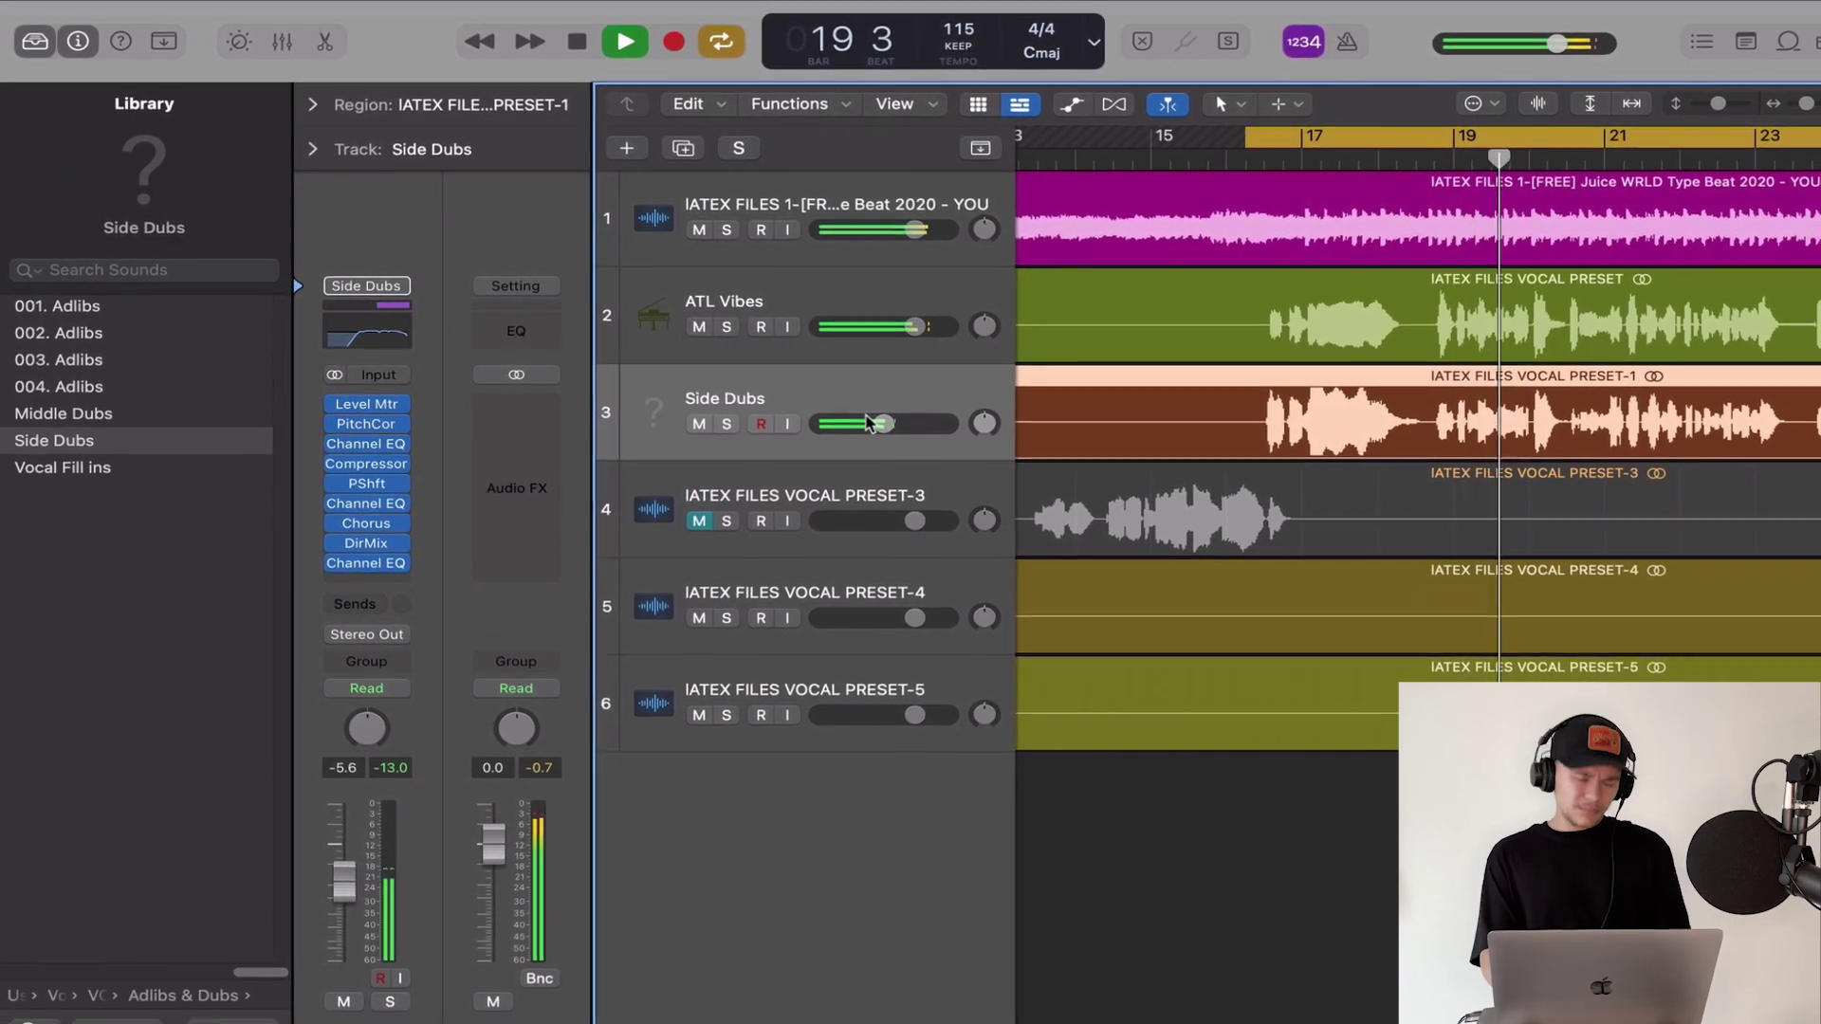
{"action": "key", "text": "super+Left"}
{"action": "key", "text": "super+Left"}
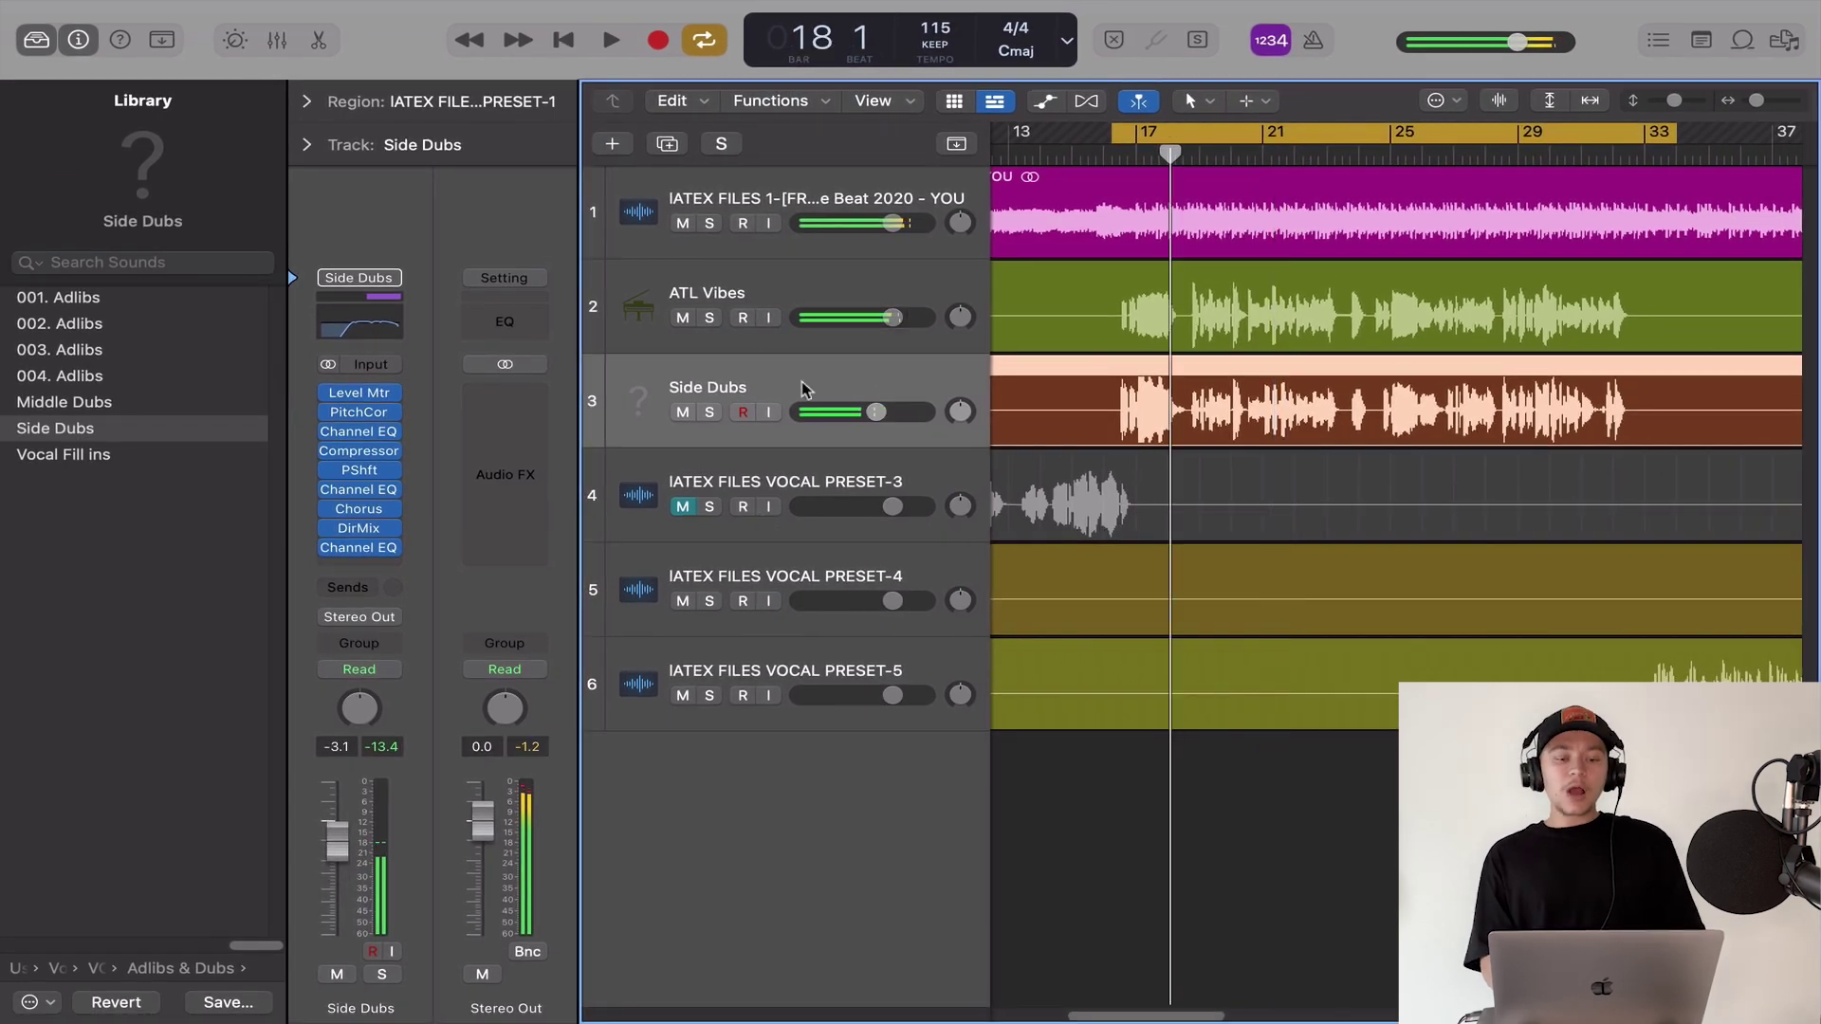
- Play the ATL Vibes track soloed with its plug-ins bypassed, and restore its plug-ins and clear the solo
{"action": "left_click", "coordinate": [809, 297]}
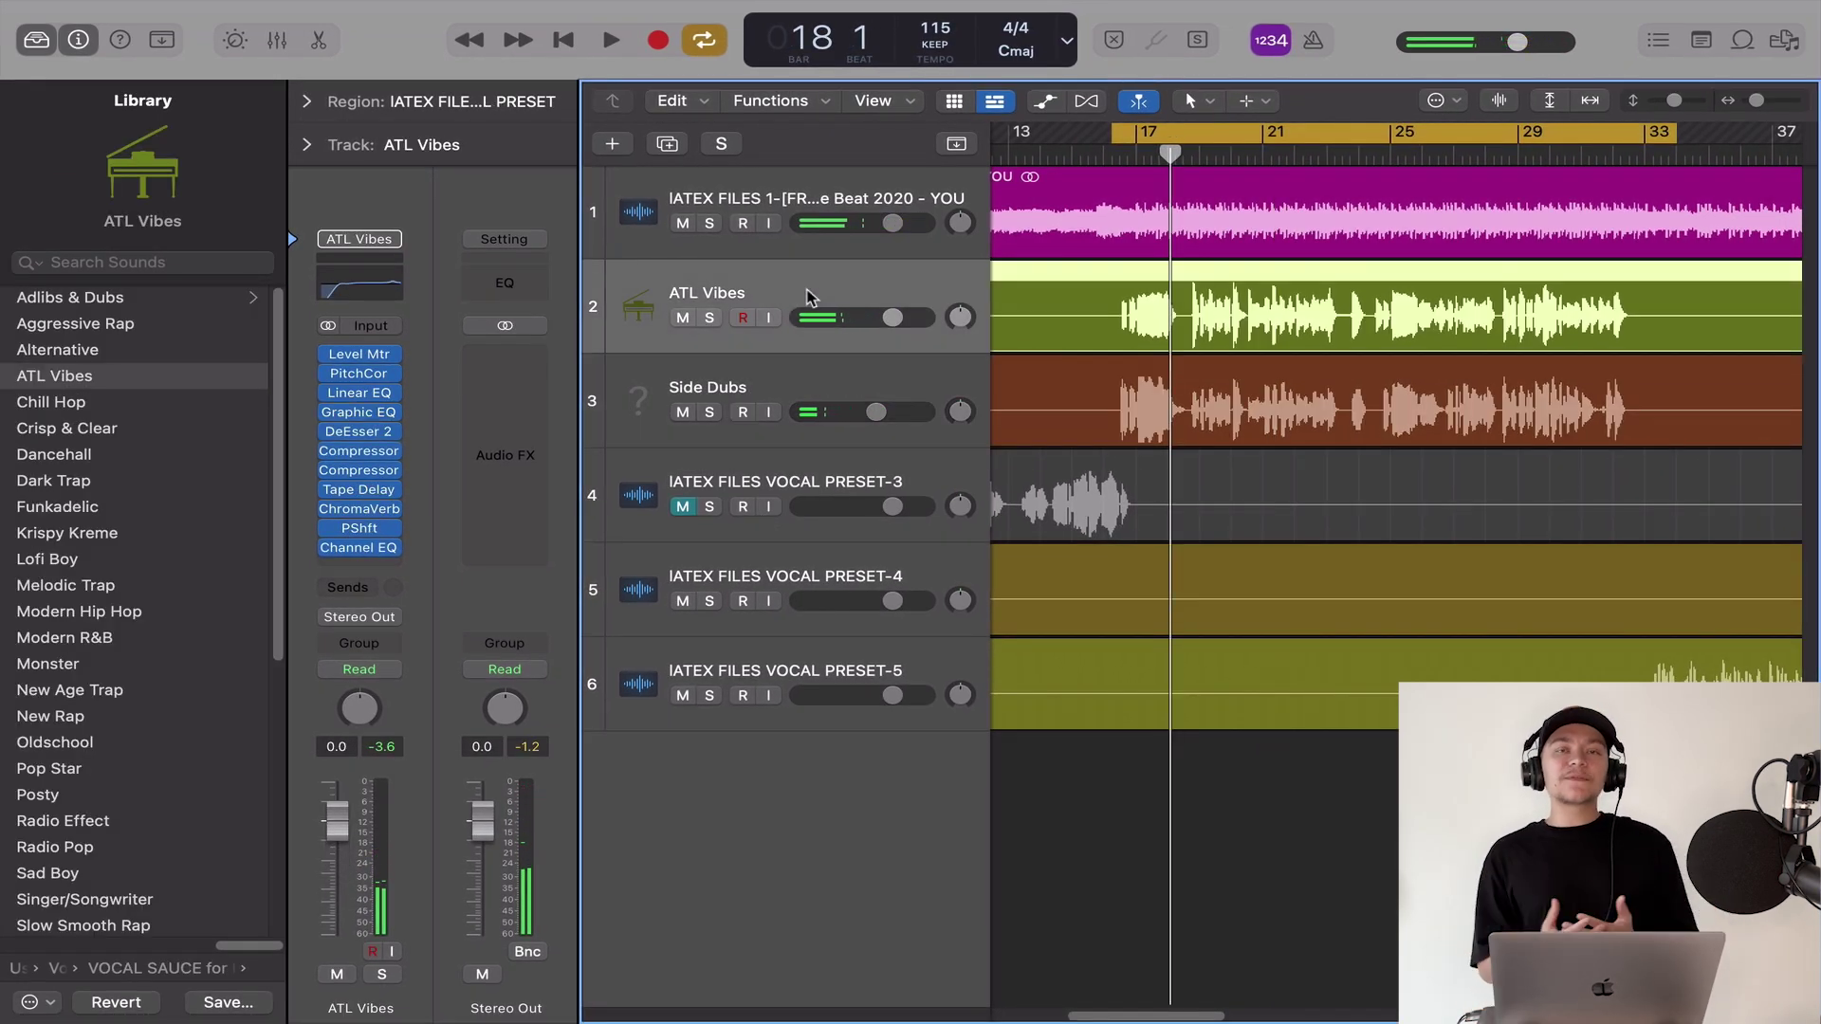
{"action": "left_click", "coordinate": [709, 318]}
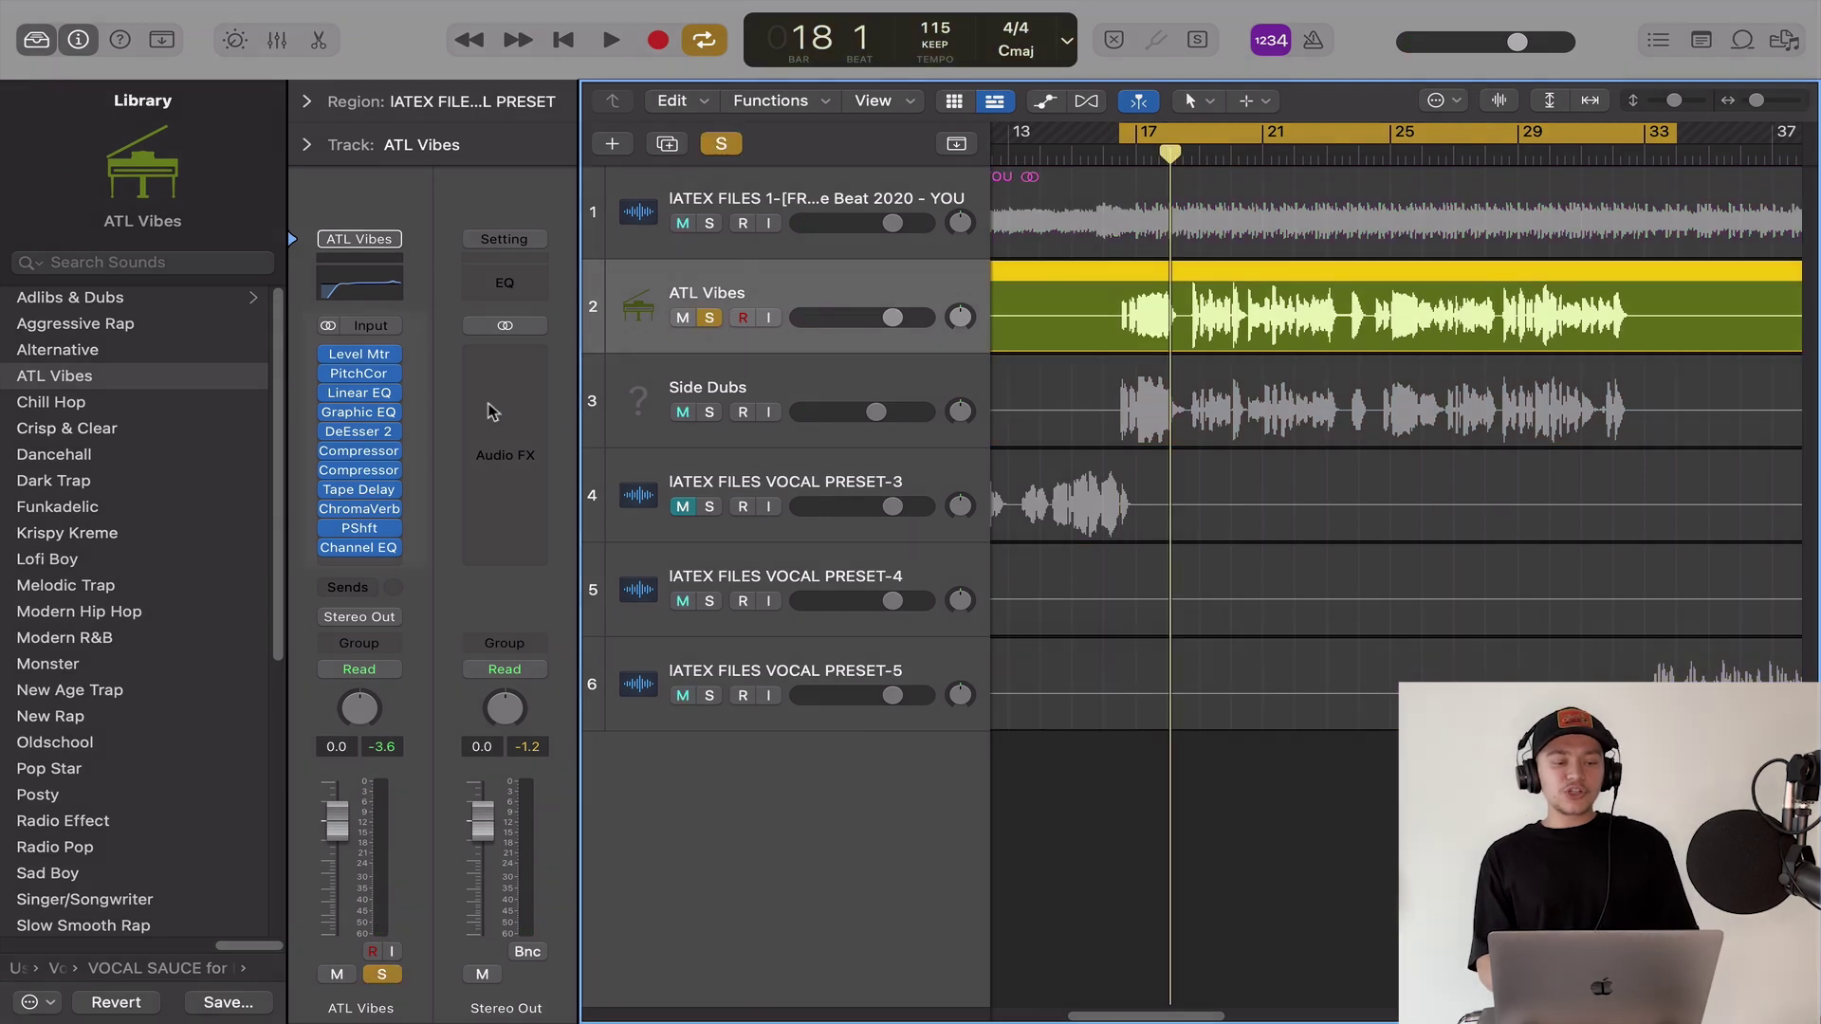
{"action": "key", "text": "space"}
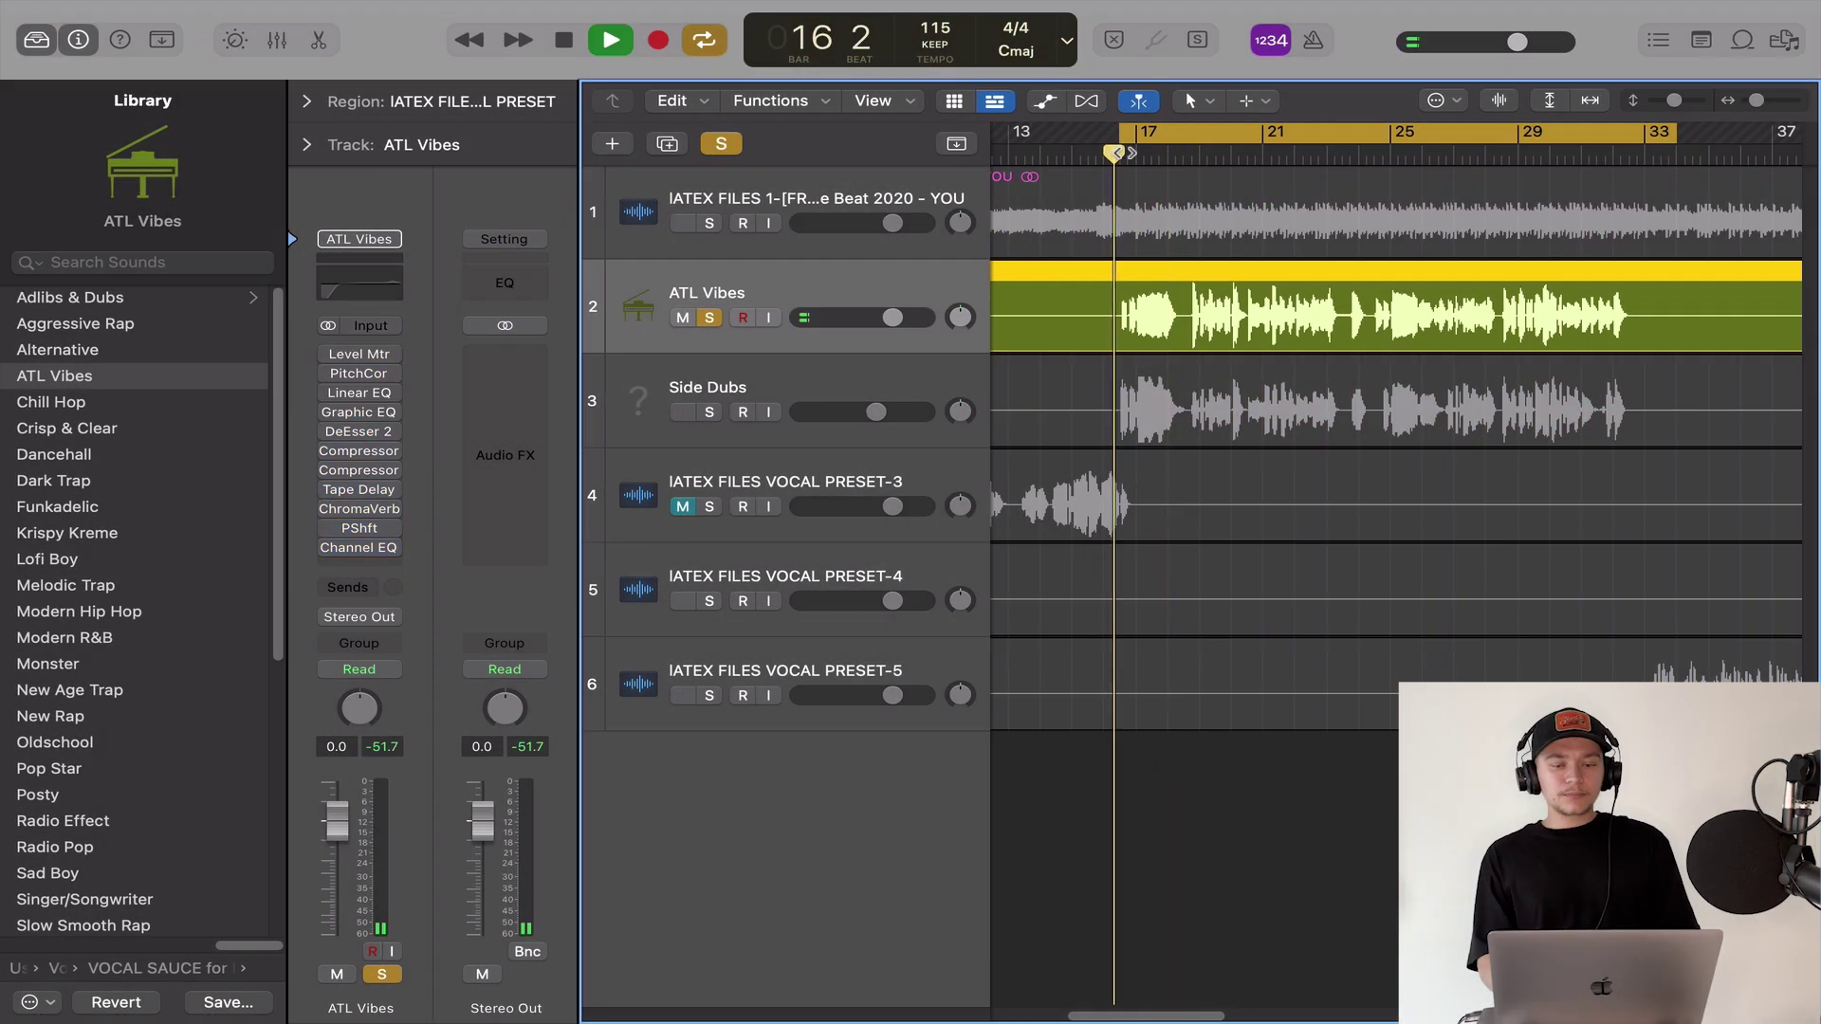
{"action": "key", "text": "space"}
{"action": "left_click", "coordinate": [722, 146]}
{"action": "left_click", "coordinate": [332, 414]}
{"action": "left_click", "coordinate": [330, 422]}
{"action": "left_click", "coordinate": [330, 354], "text": "alt"}
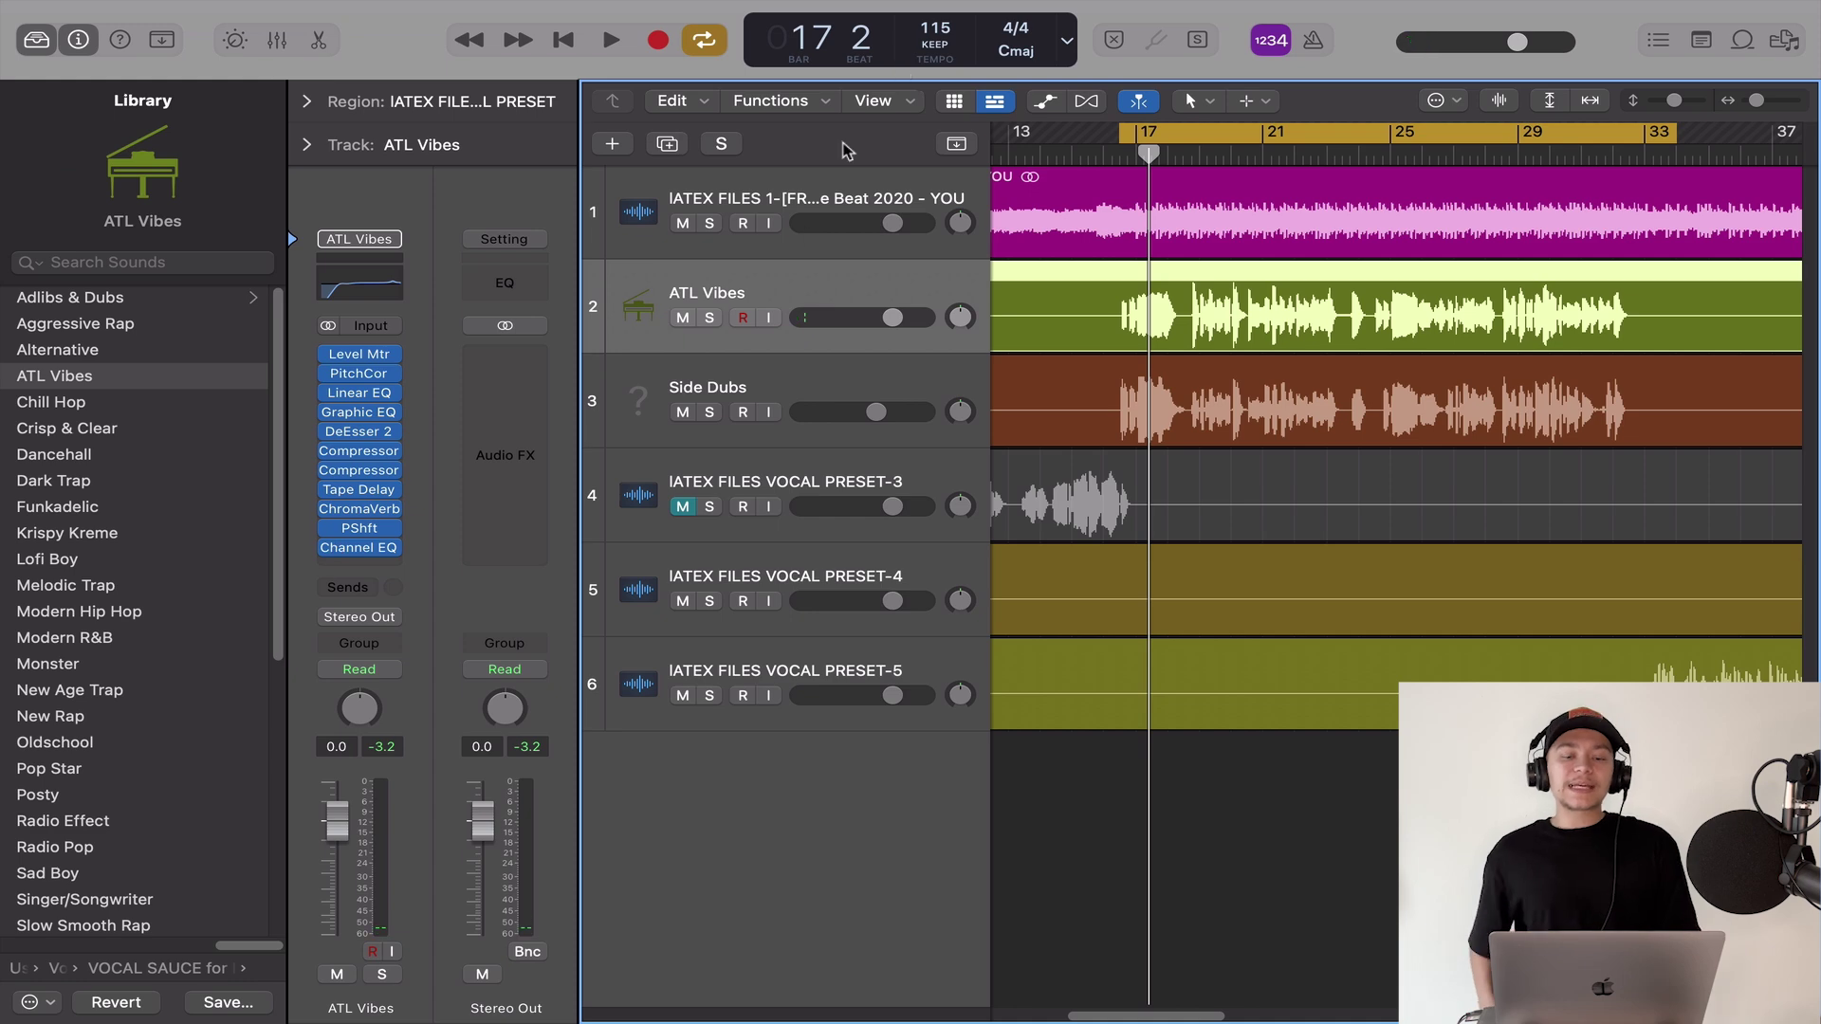
- Add a stereo Tuner from the Metering plug-ins below the BPM Counter on the beat track
{"action": "left_click", "coordinate": [836, 193]}
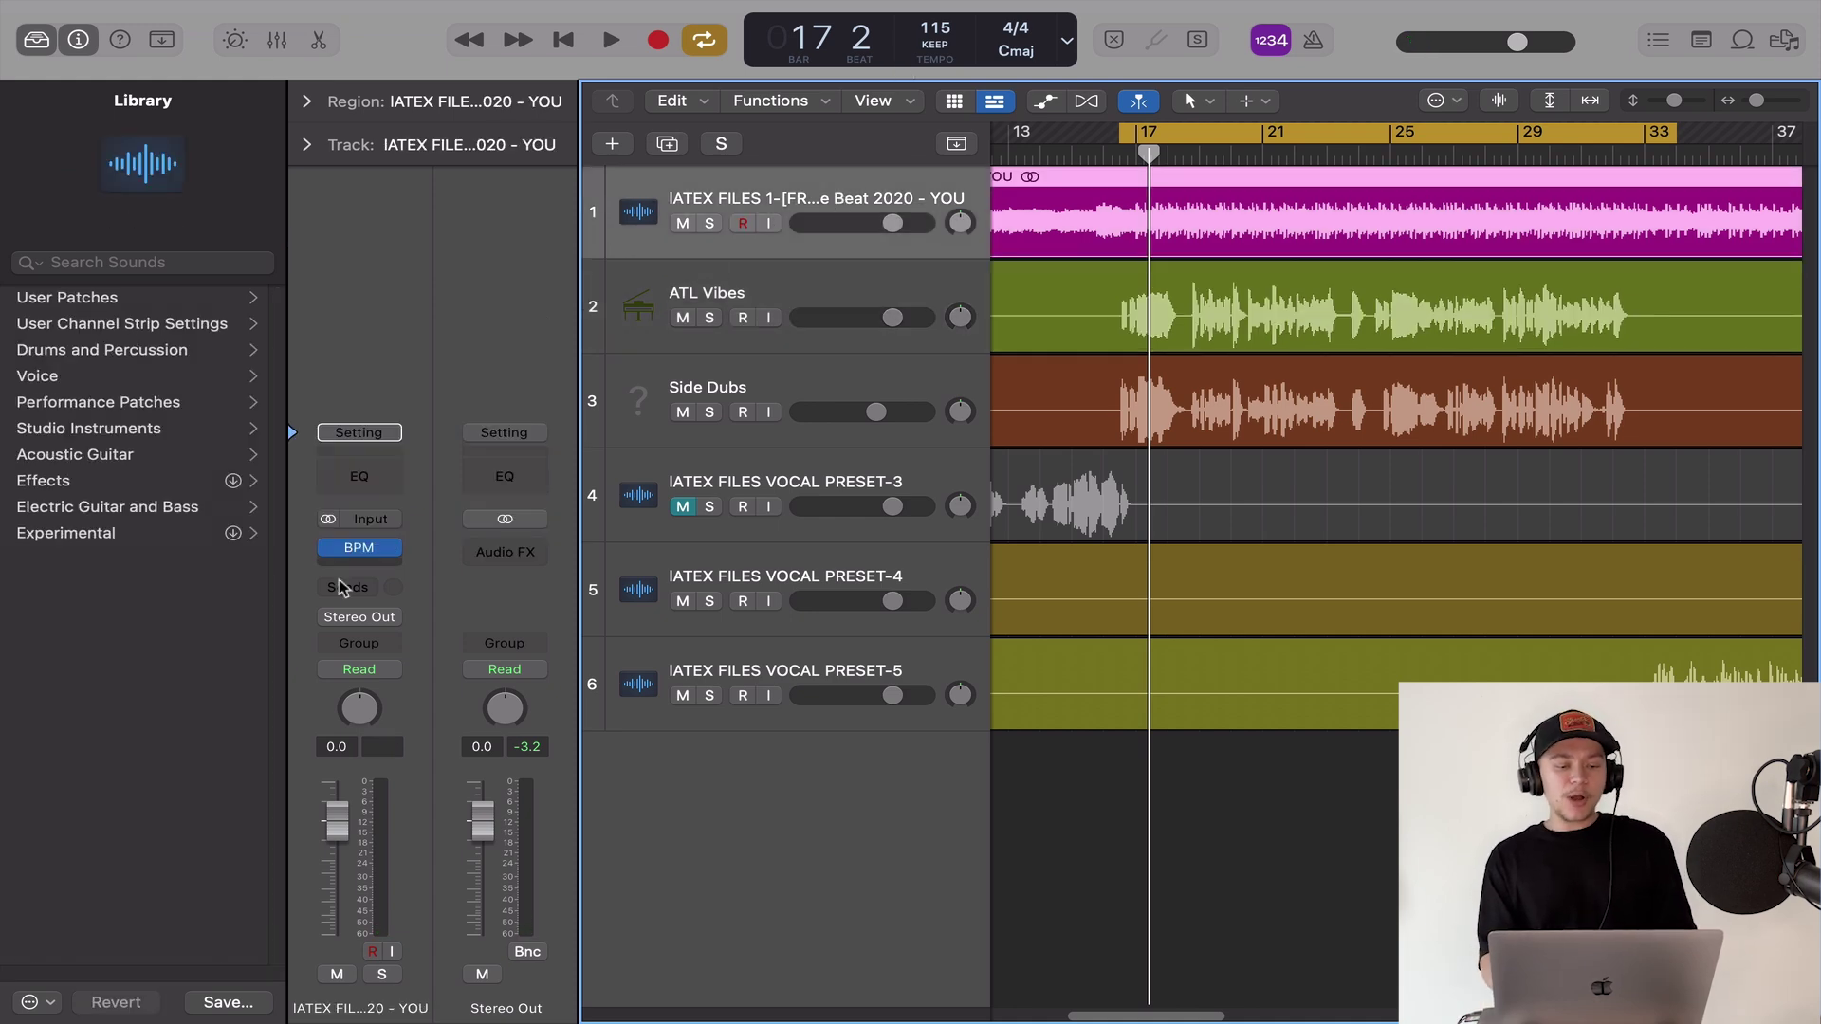
{"action": "left_click", "coordinate": [366, 569]}
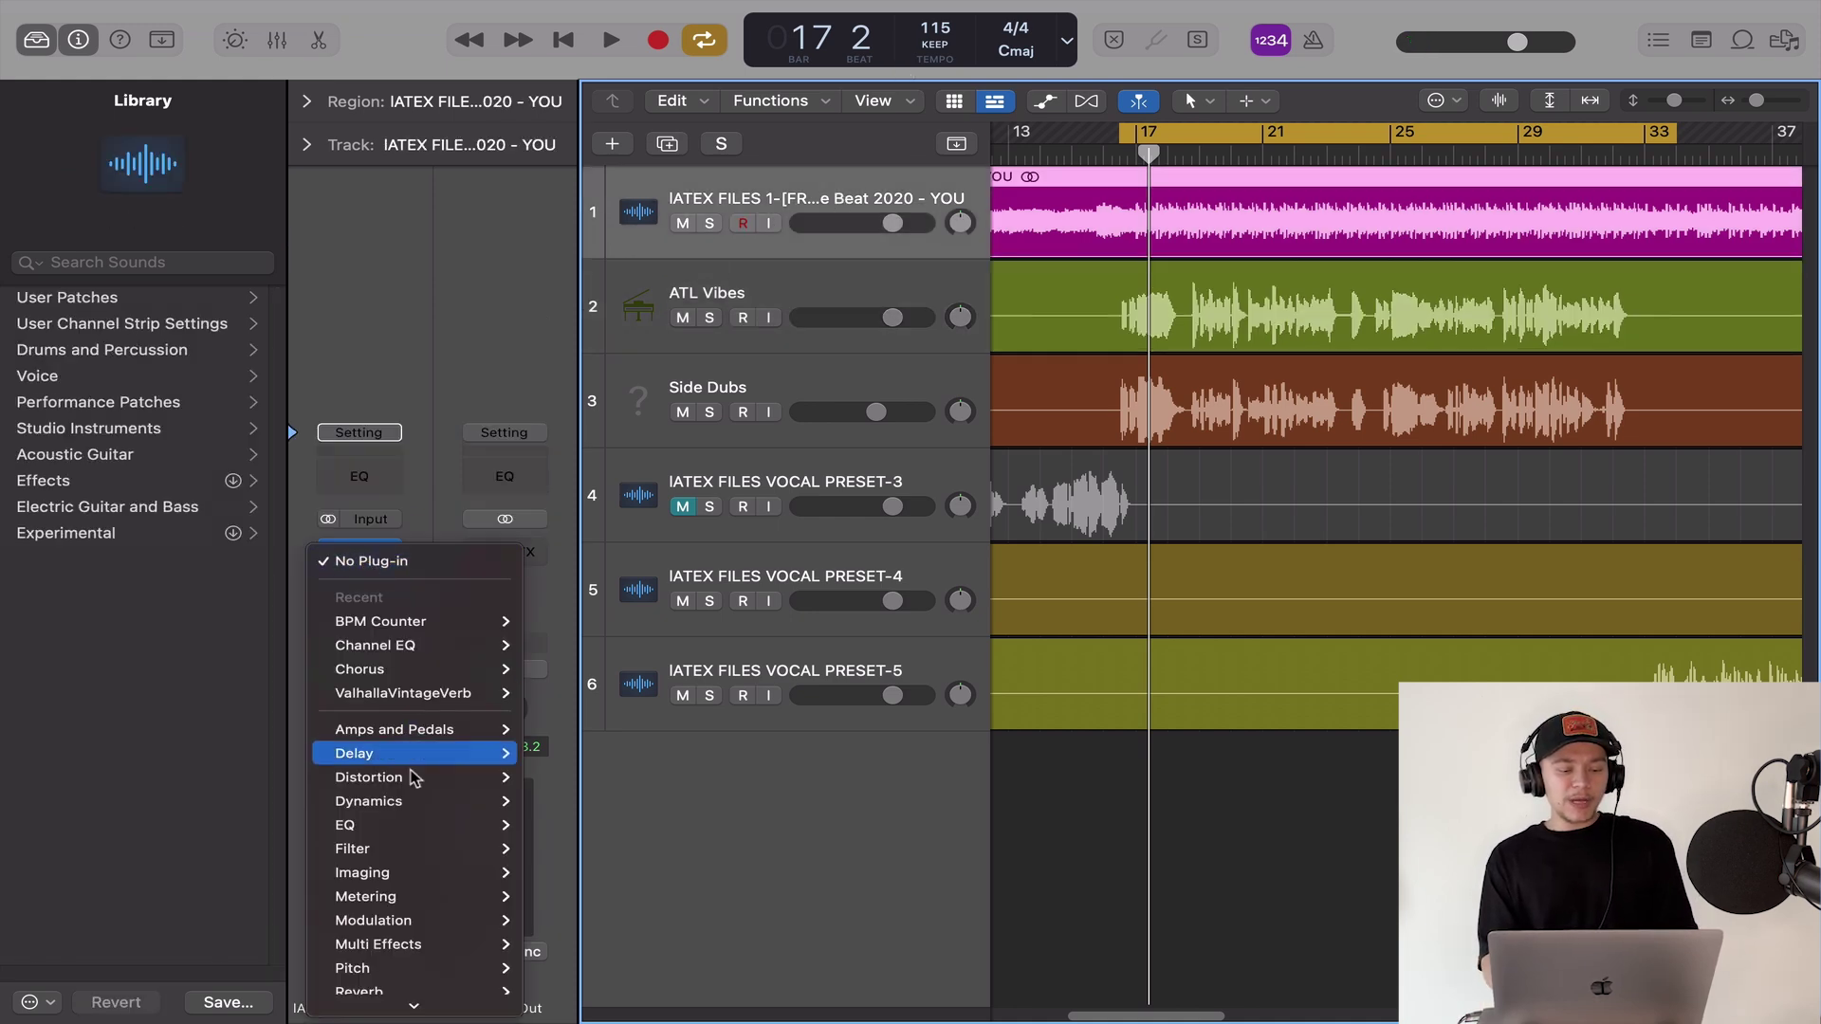
{"action": "mouse_move", "coordinate": [432, 897]}
{"action": "mouse_move", "coordinate": [549, 1000]}
{"action": "left_click", "coordinate": [730, 1000]}
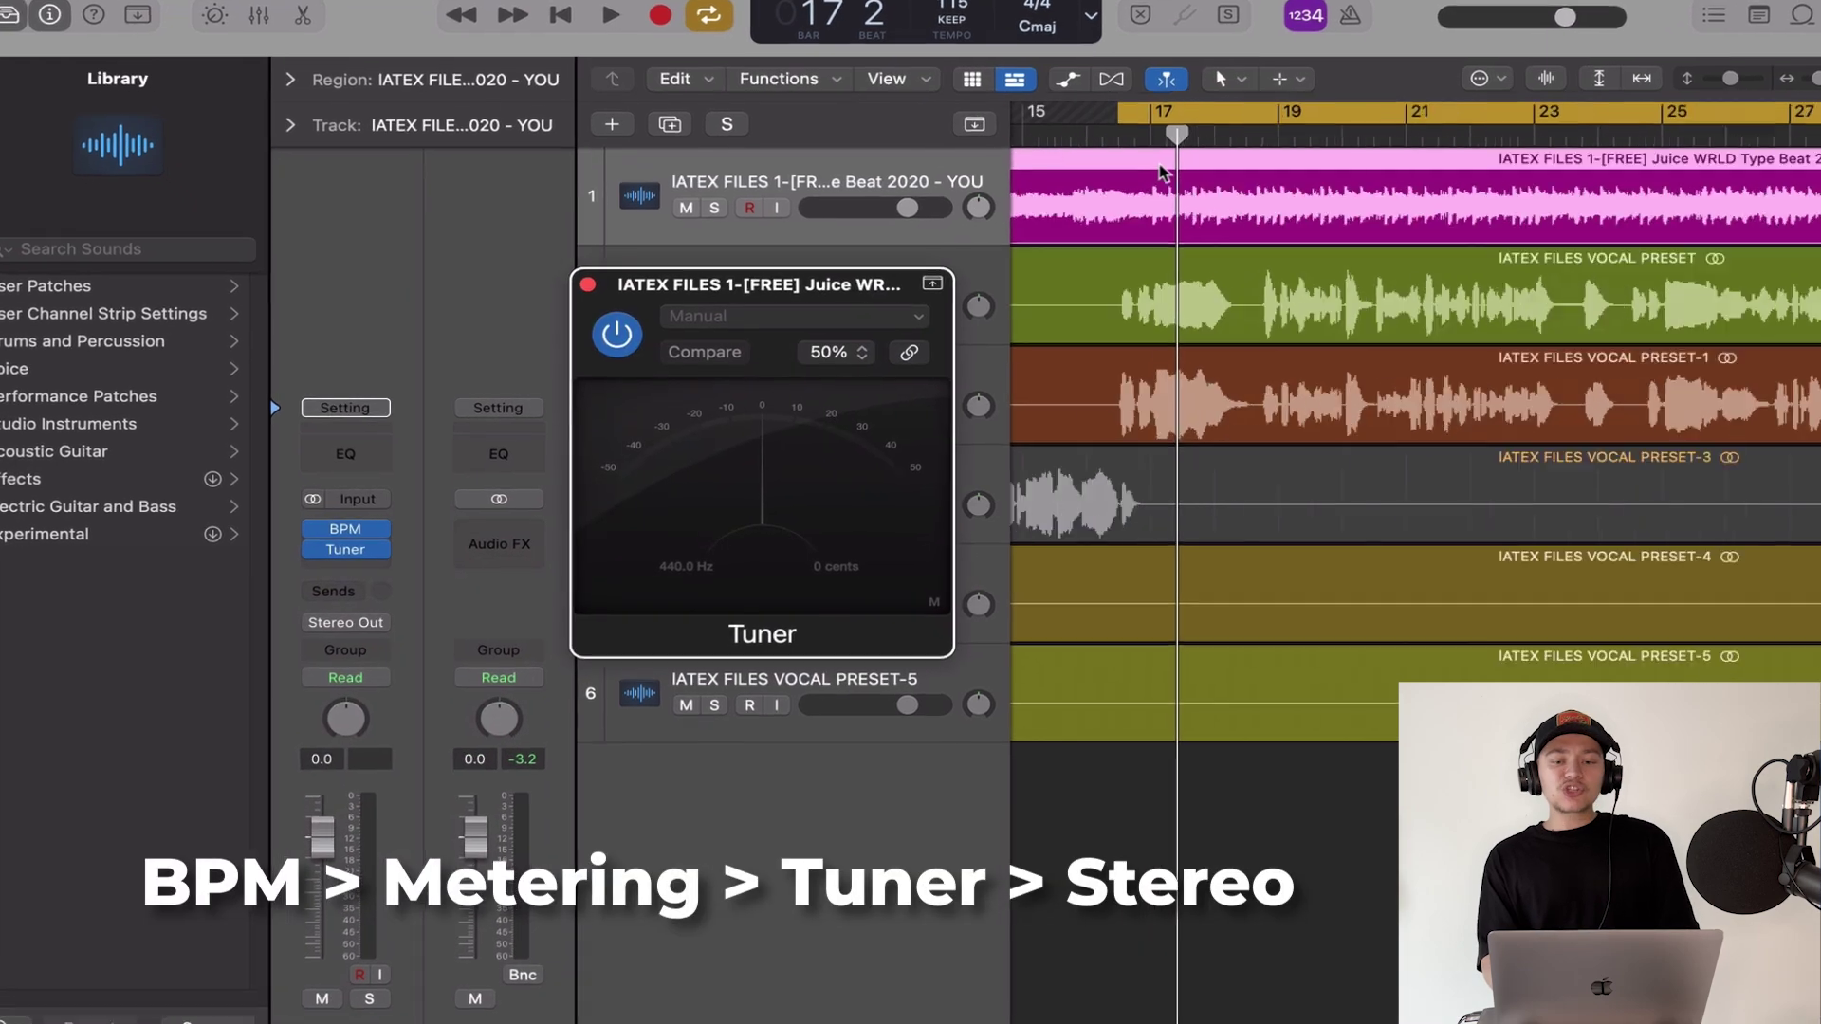
- Play the beat to read its first note in the Tuner, and close the Tuner
{"action": "scroll", "coordinate": [1165, 173], "scroll_direction": "up", "scroll_amount": 5}
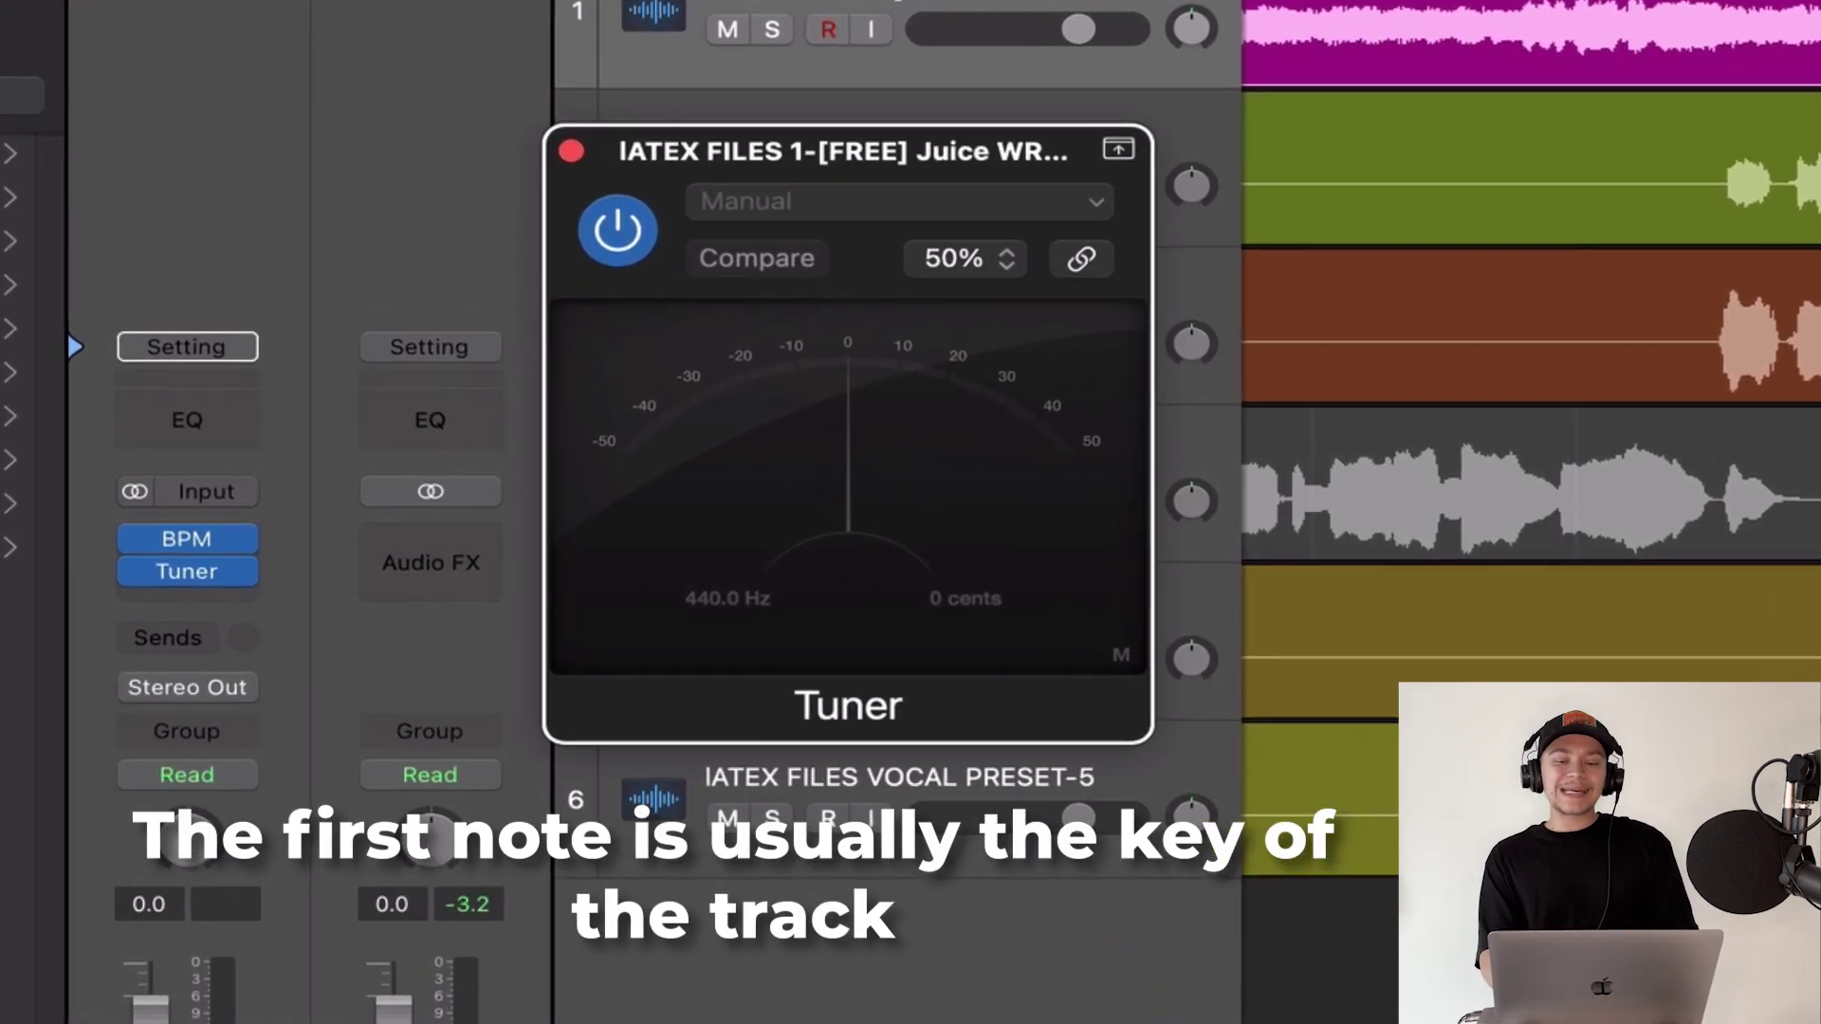
{"action": "key", "text": "space"}
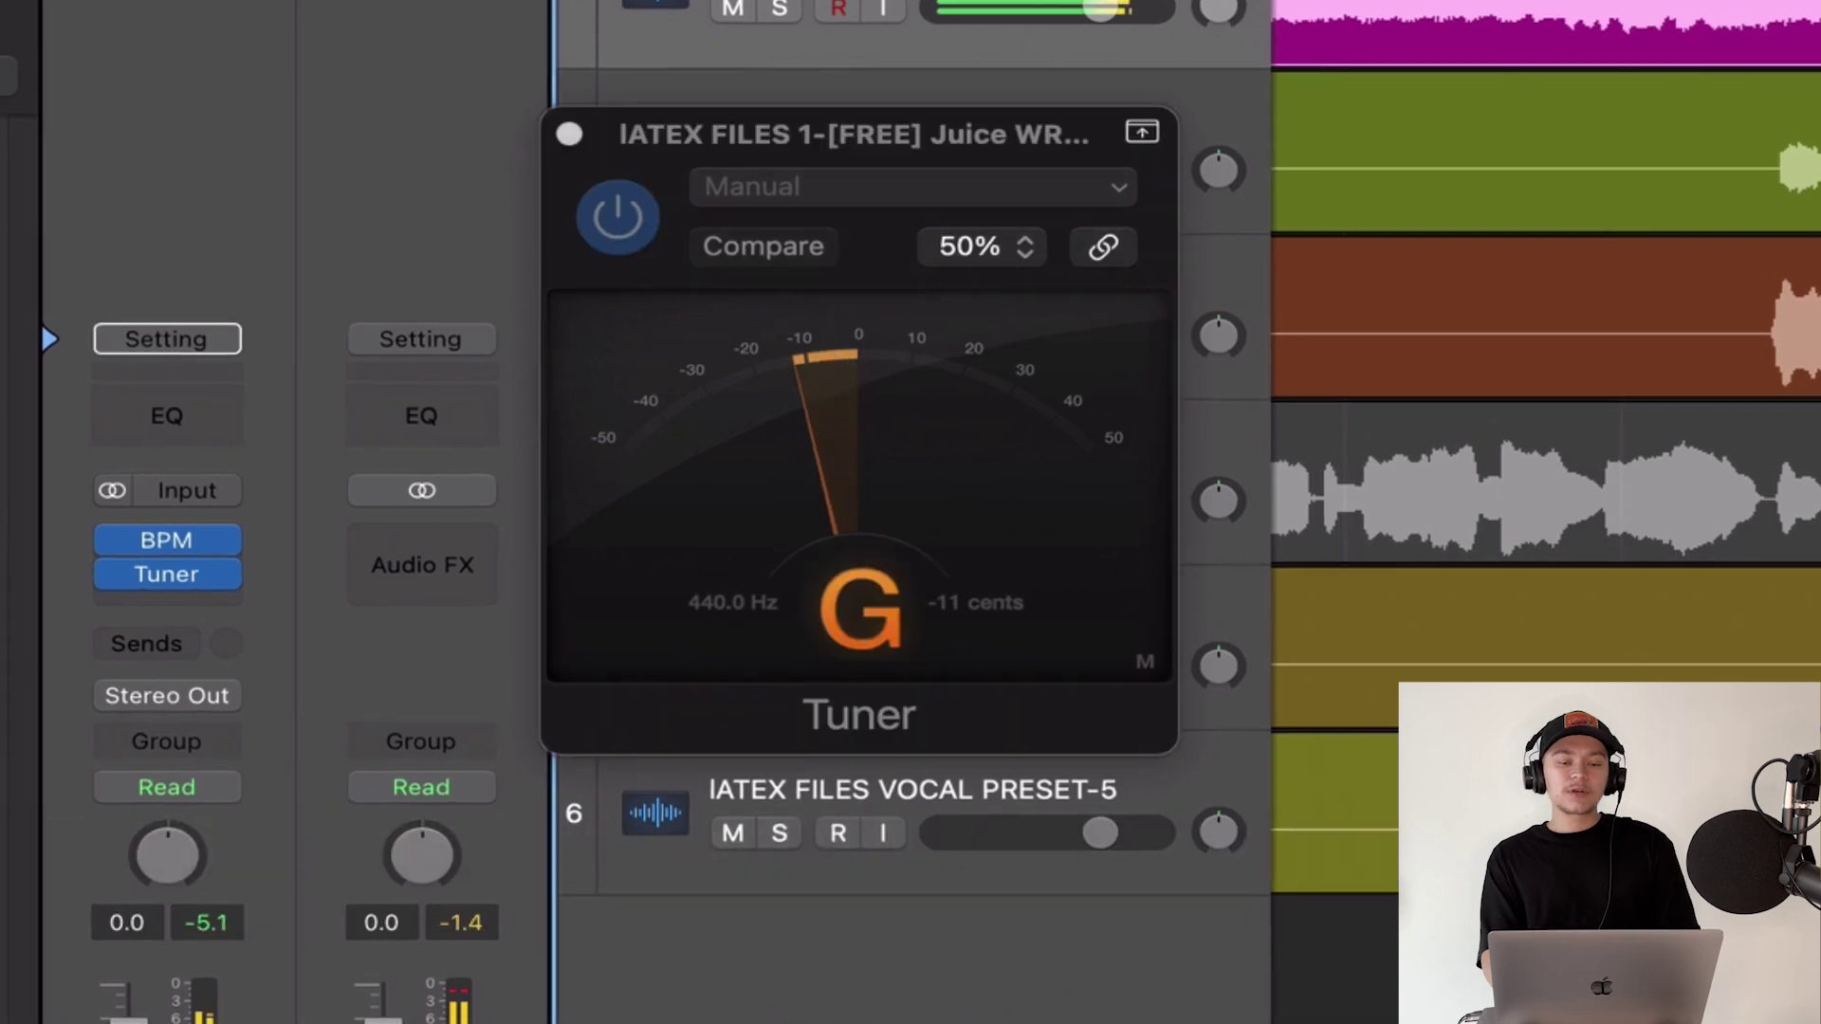
{"action": "left_click", "coordinate": [569, 133]}
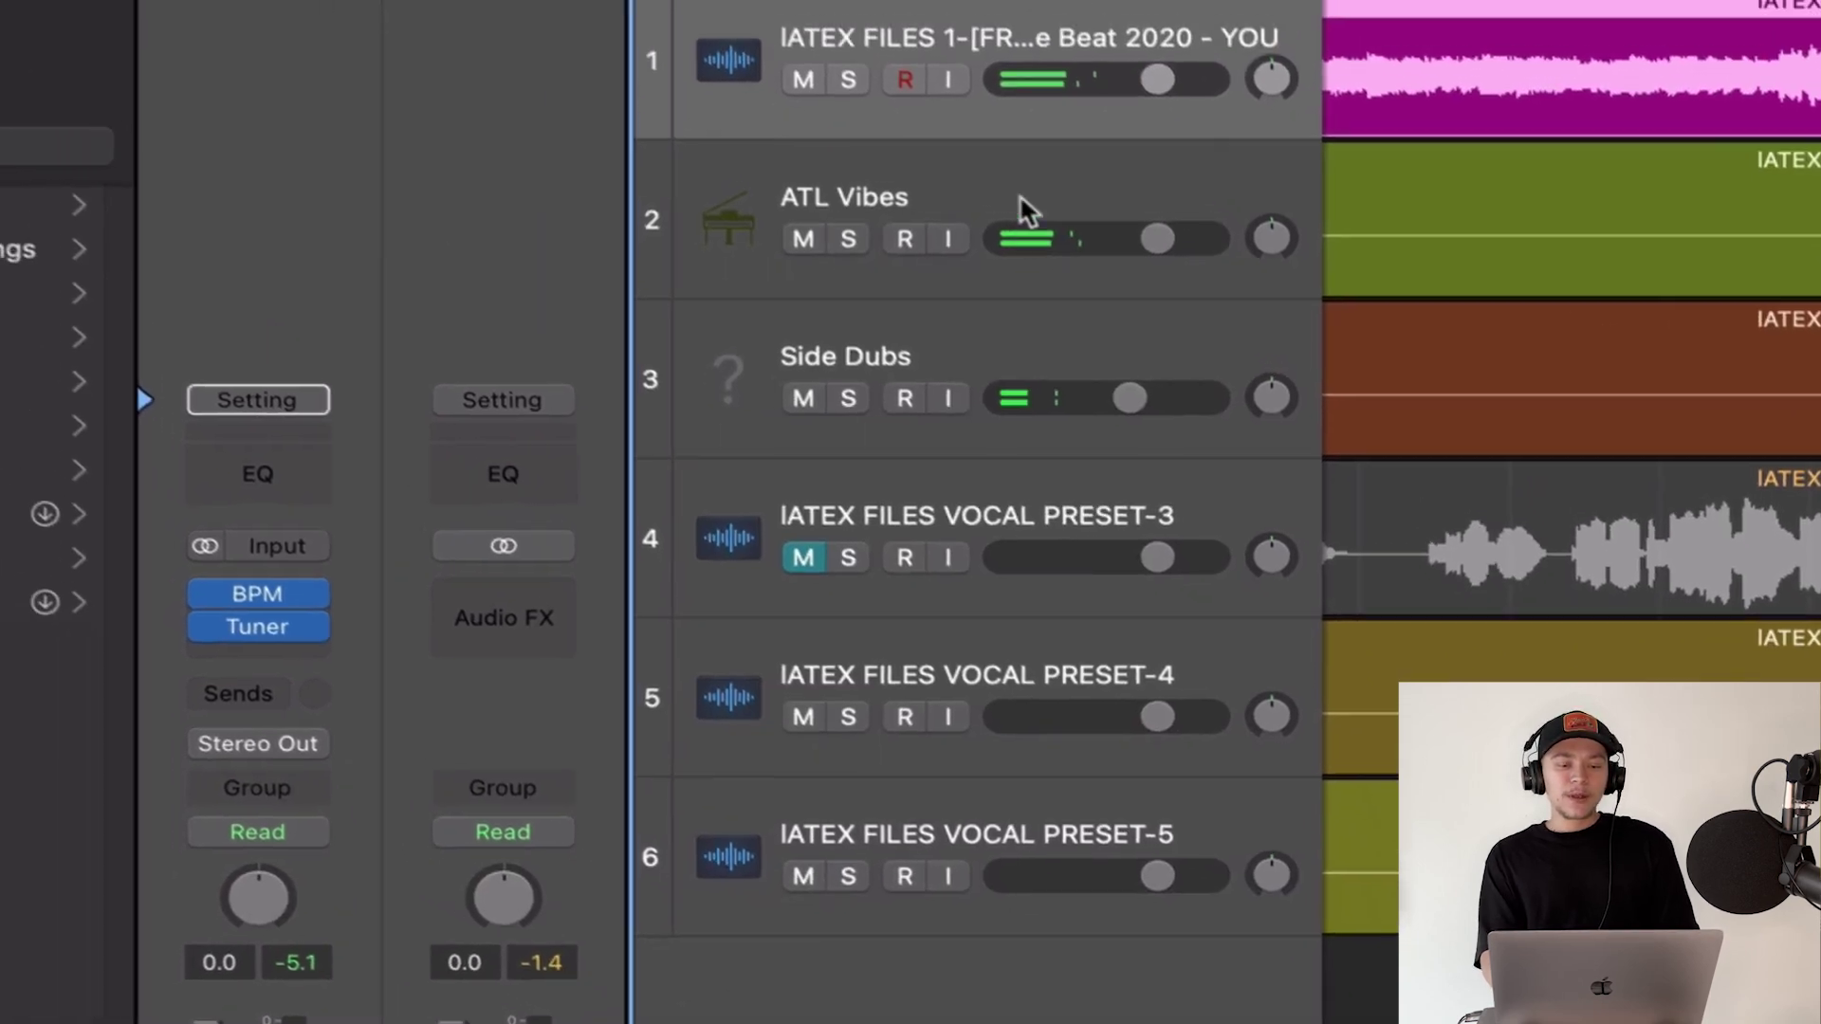
- Open Pitch Correction on ATL Vibes and set root G, natural min scale and a response of 0.00 ms
{"action": "left_click", "coordinate": [951, 138]}
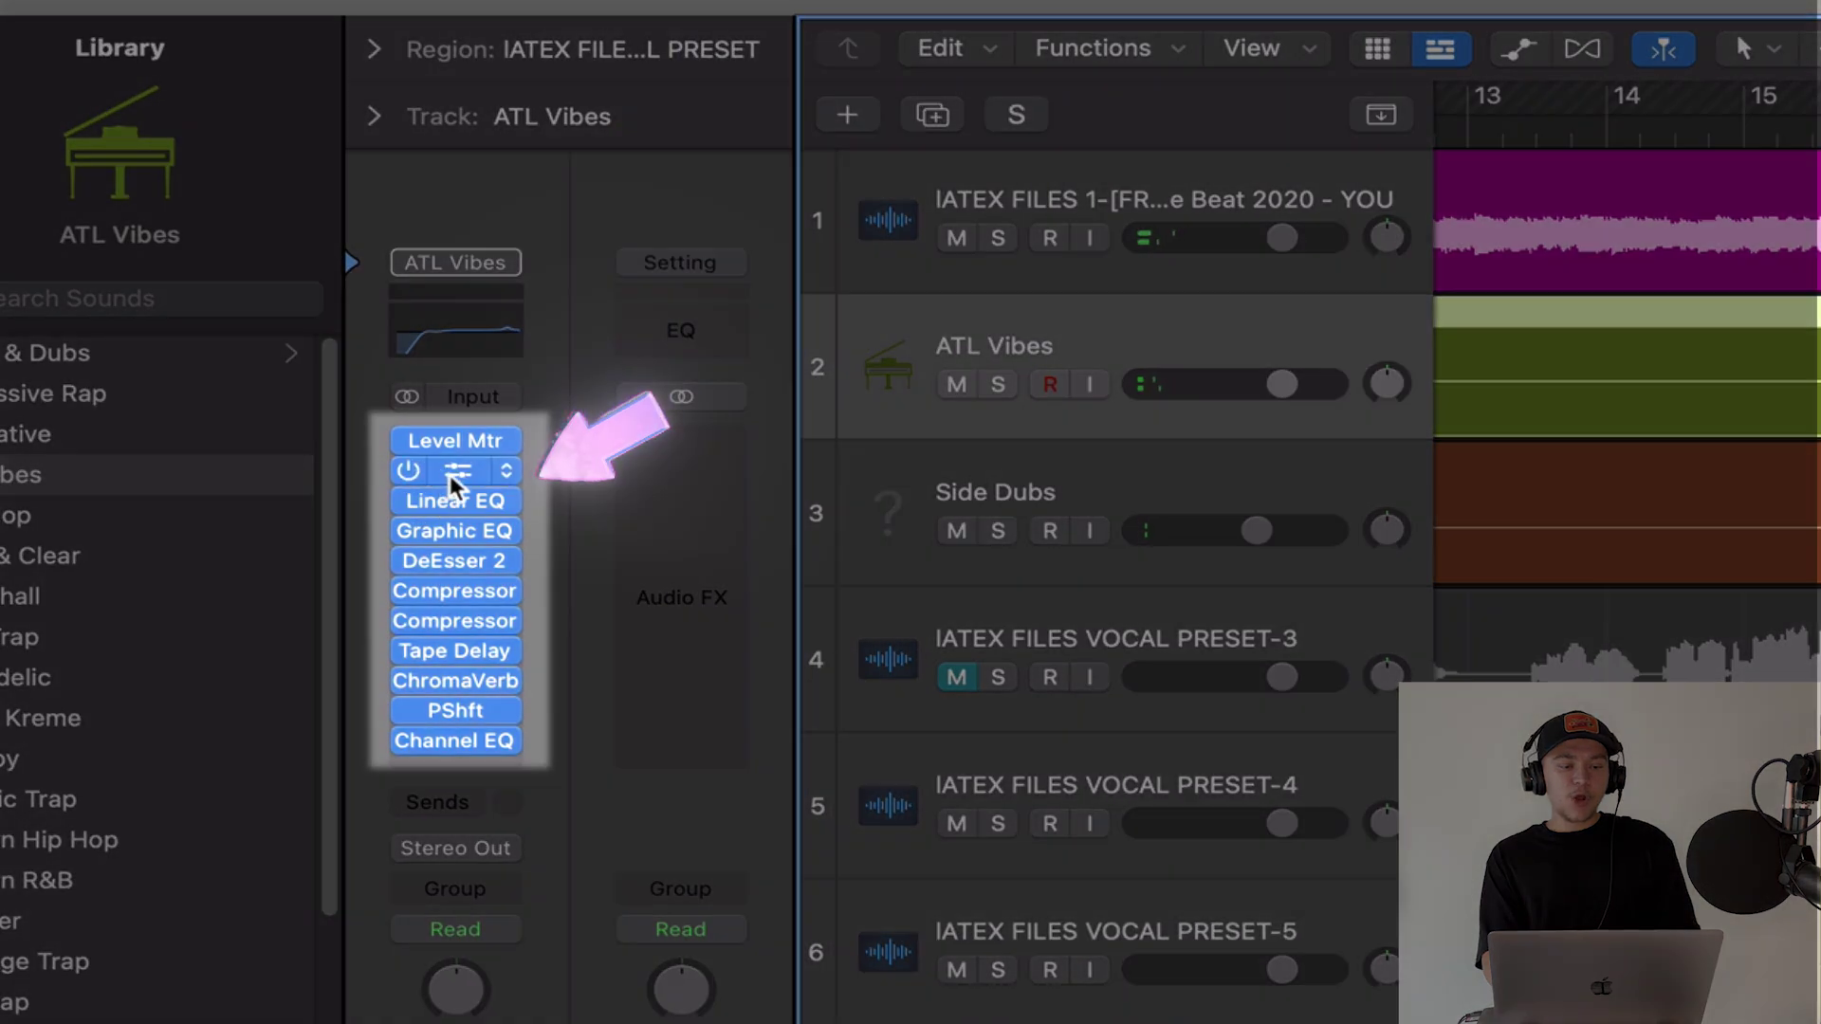
{"action": "left_click", "coordinate": [459, 472]}
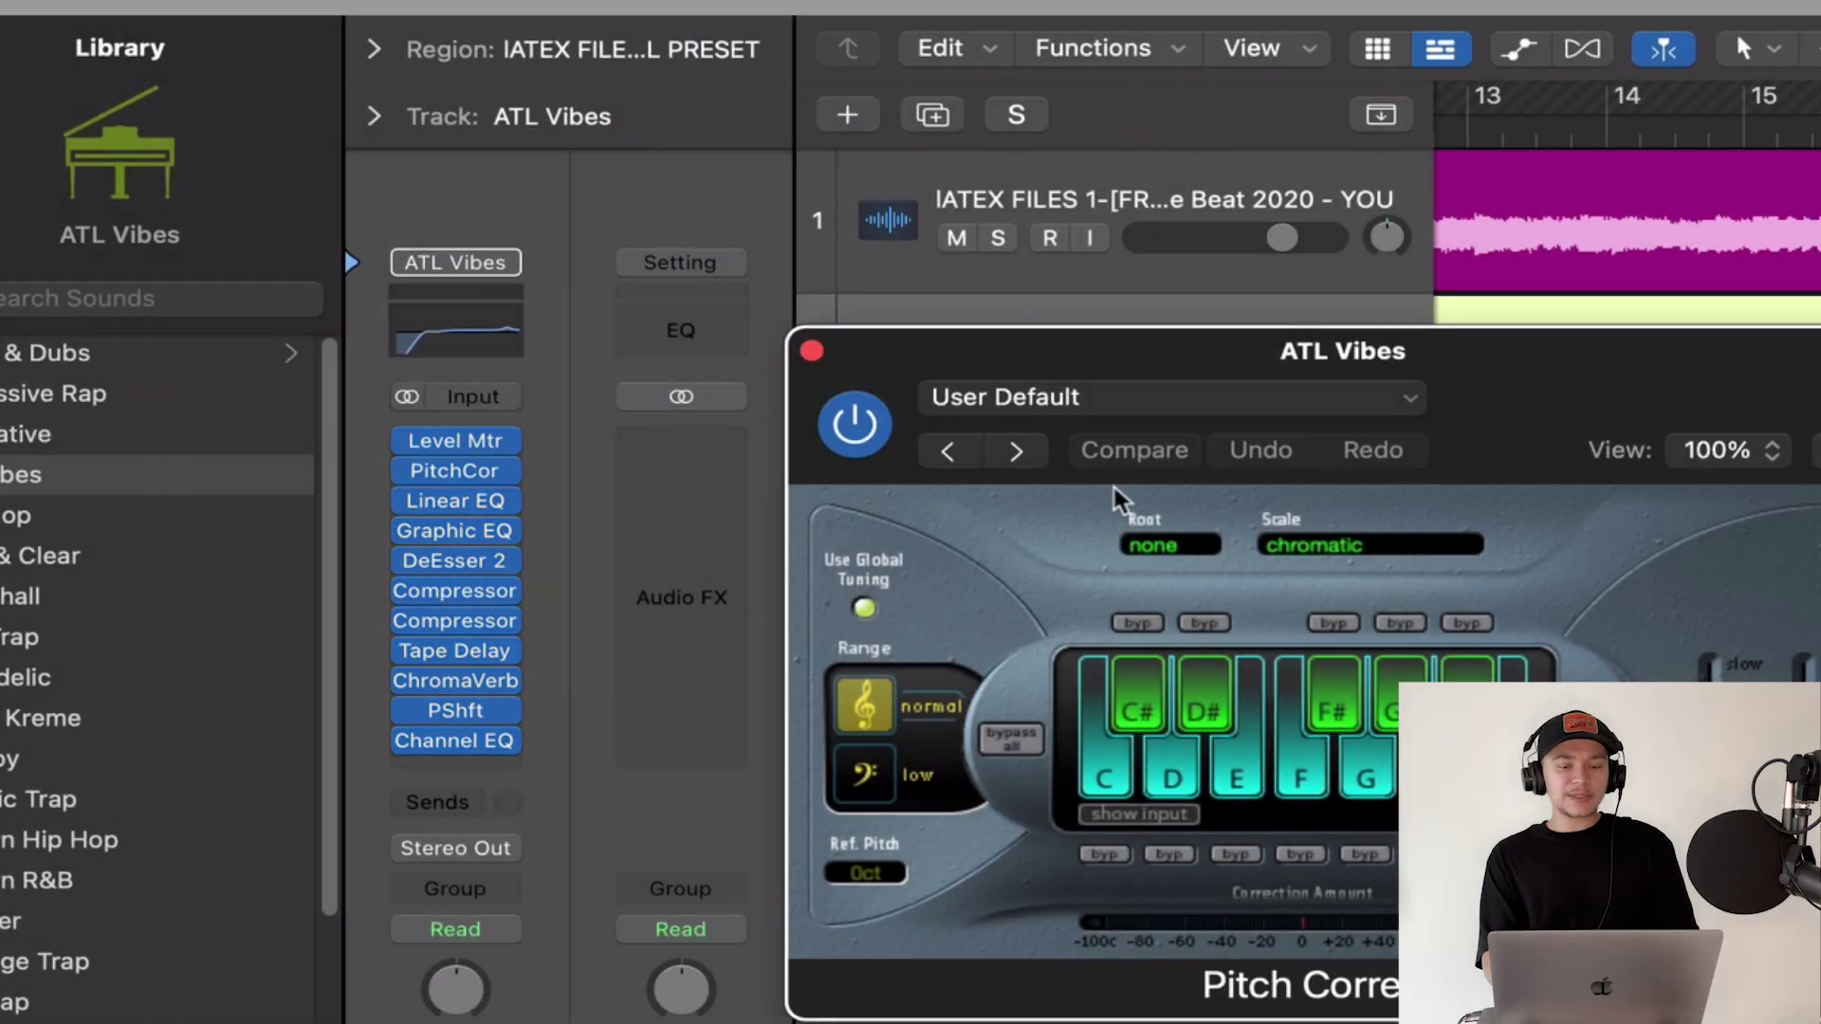
{"action": "left_click_drag", "start_coordinate": [1443, 382], "coordinate": [948, 300]}
{"action": "left_click", "coordinate": [718, 497]}
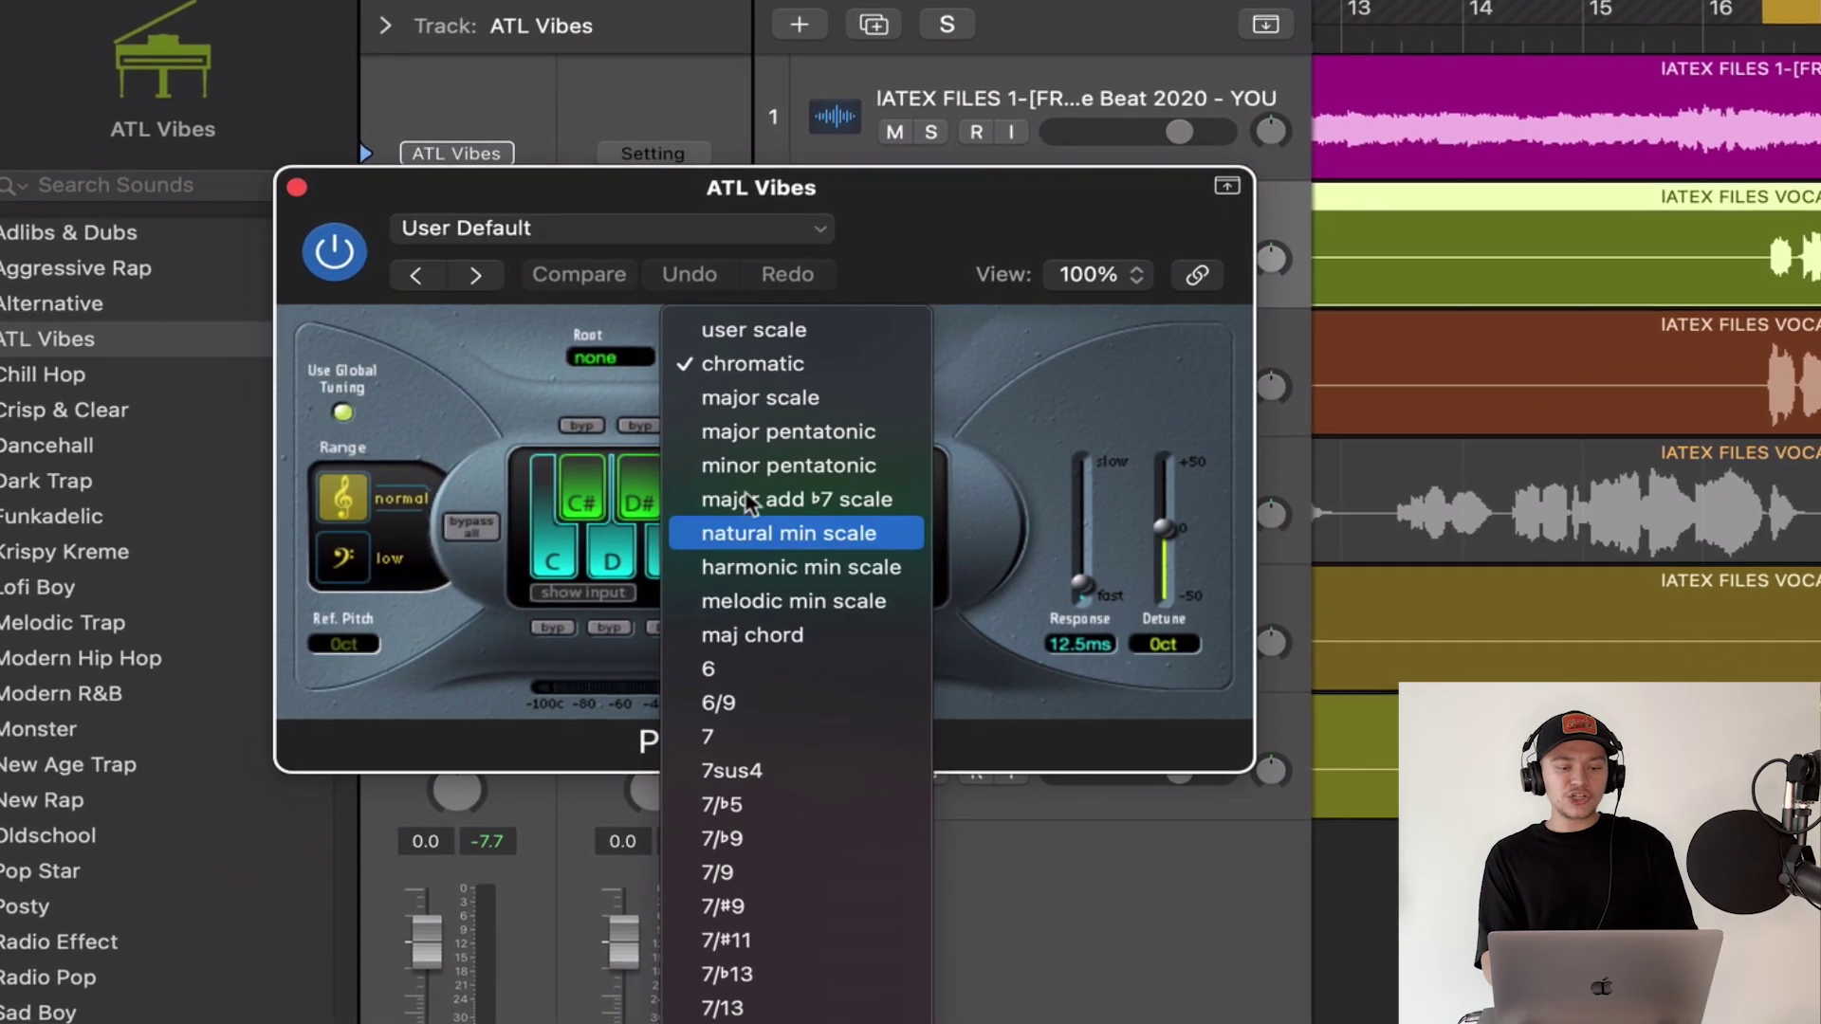
{"action": "left_click", "coordinate": [777, 531]}
{"action": "left_click", "coordinate": [607, 365]}
{"action": "left_click", "coordinate": [595, 586]}
{"action": "left_click_drag", "start_coordinate": [1079, 586], "coordinate": [1078, 616]}
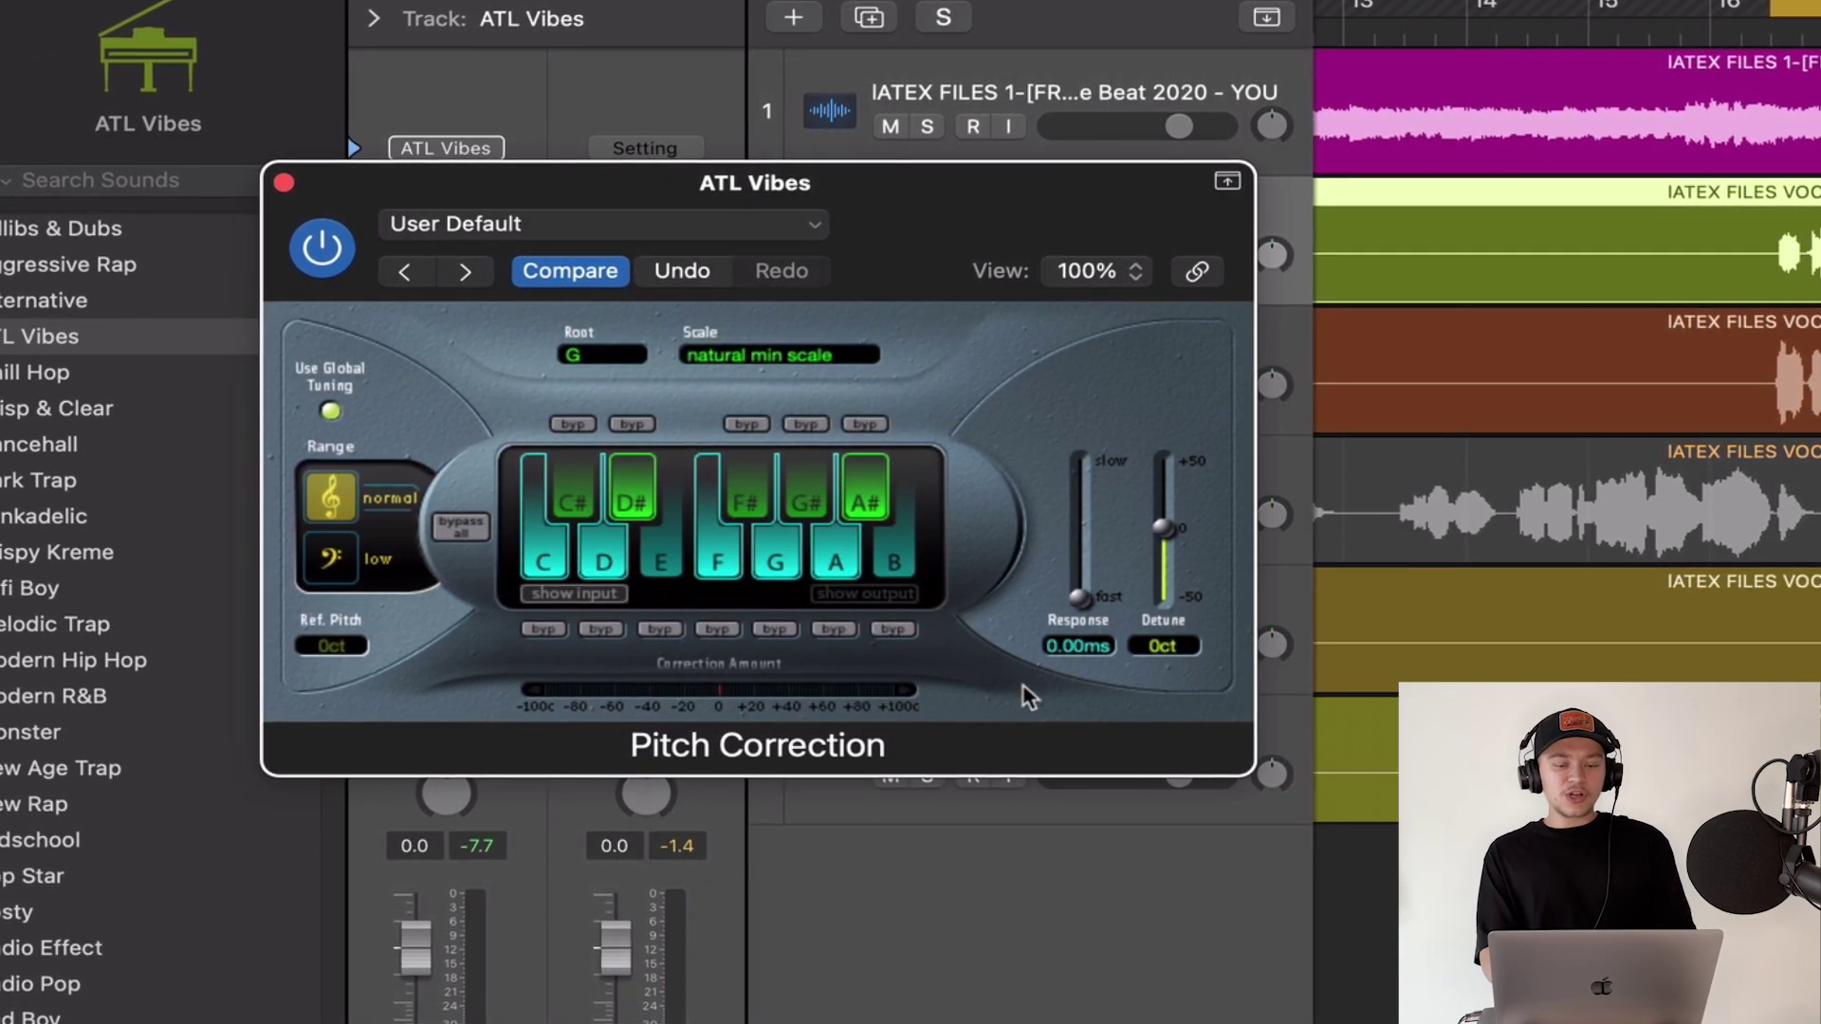
- Listen to ATL Vibes with the natural min scale, change its Pitch Correction to major scale, and play it again
{"action": "double_click", "coordinate": [1766, 39]}
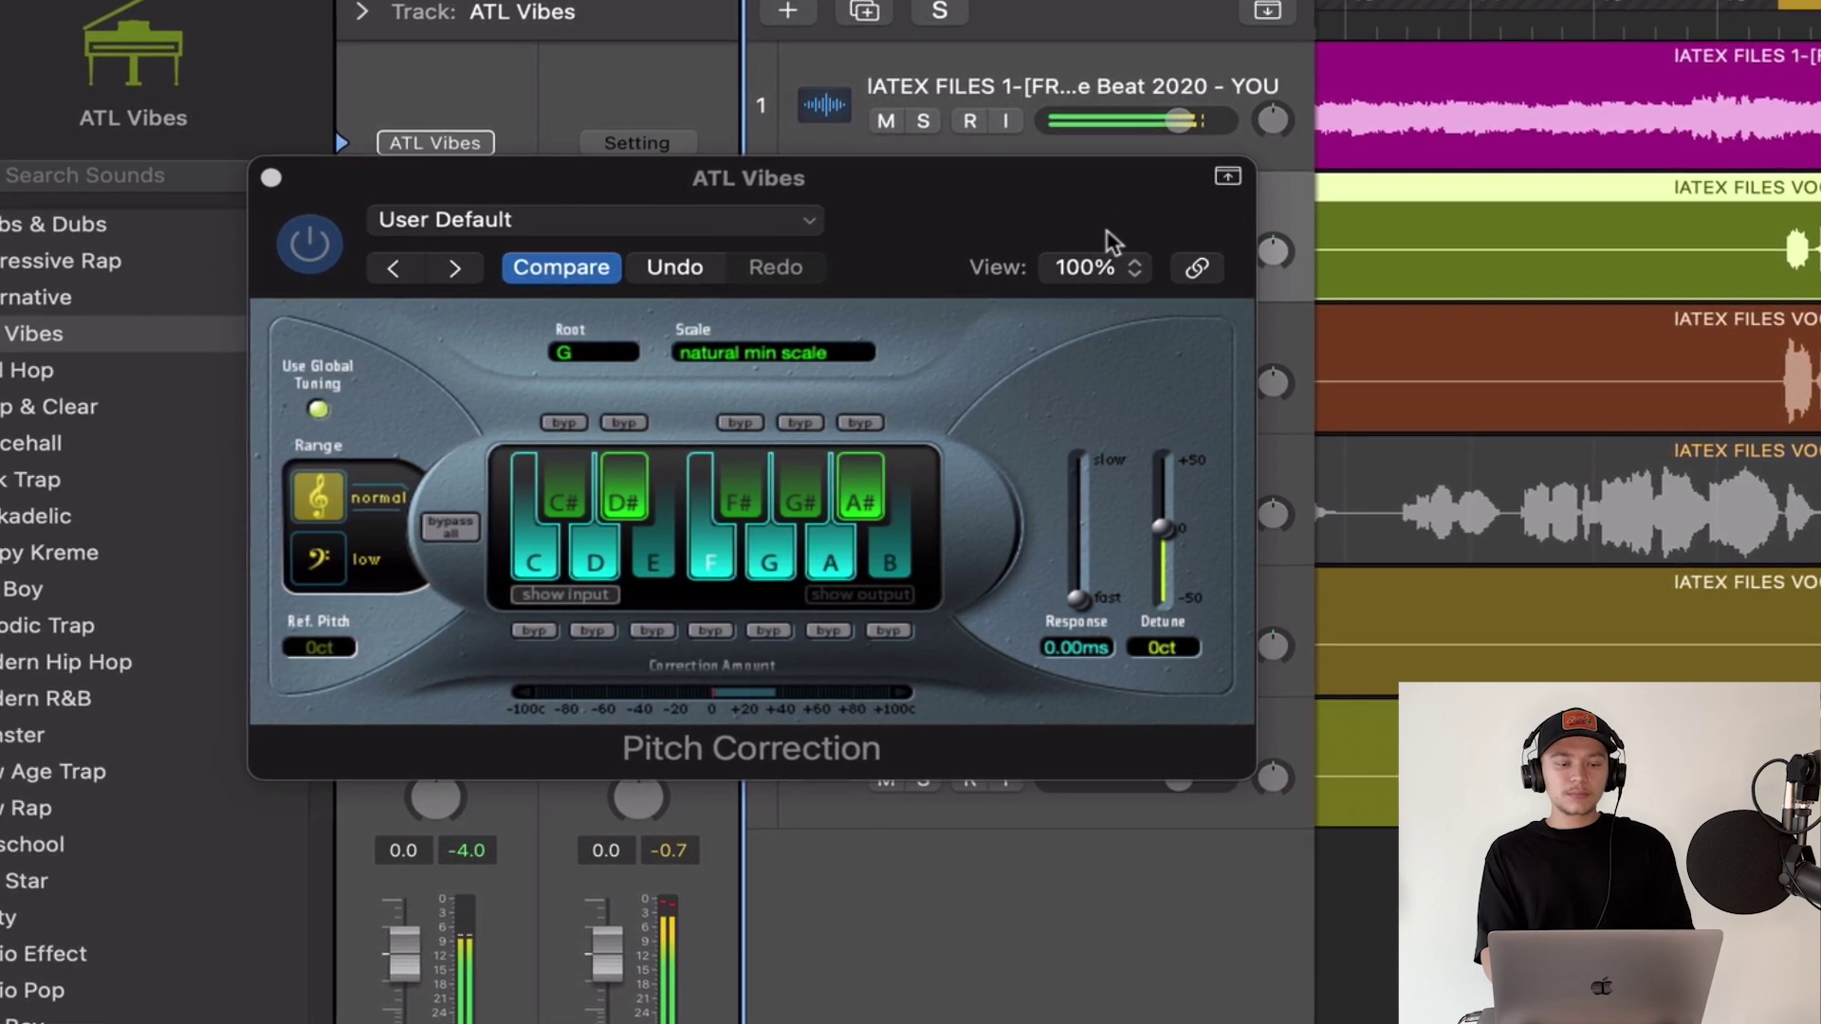
{"action": "left_click", "coordinate": [808, 349]}
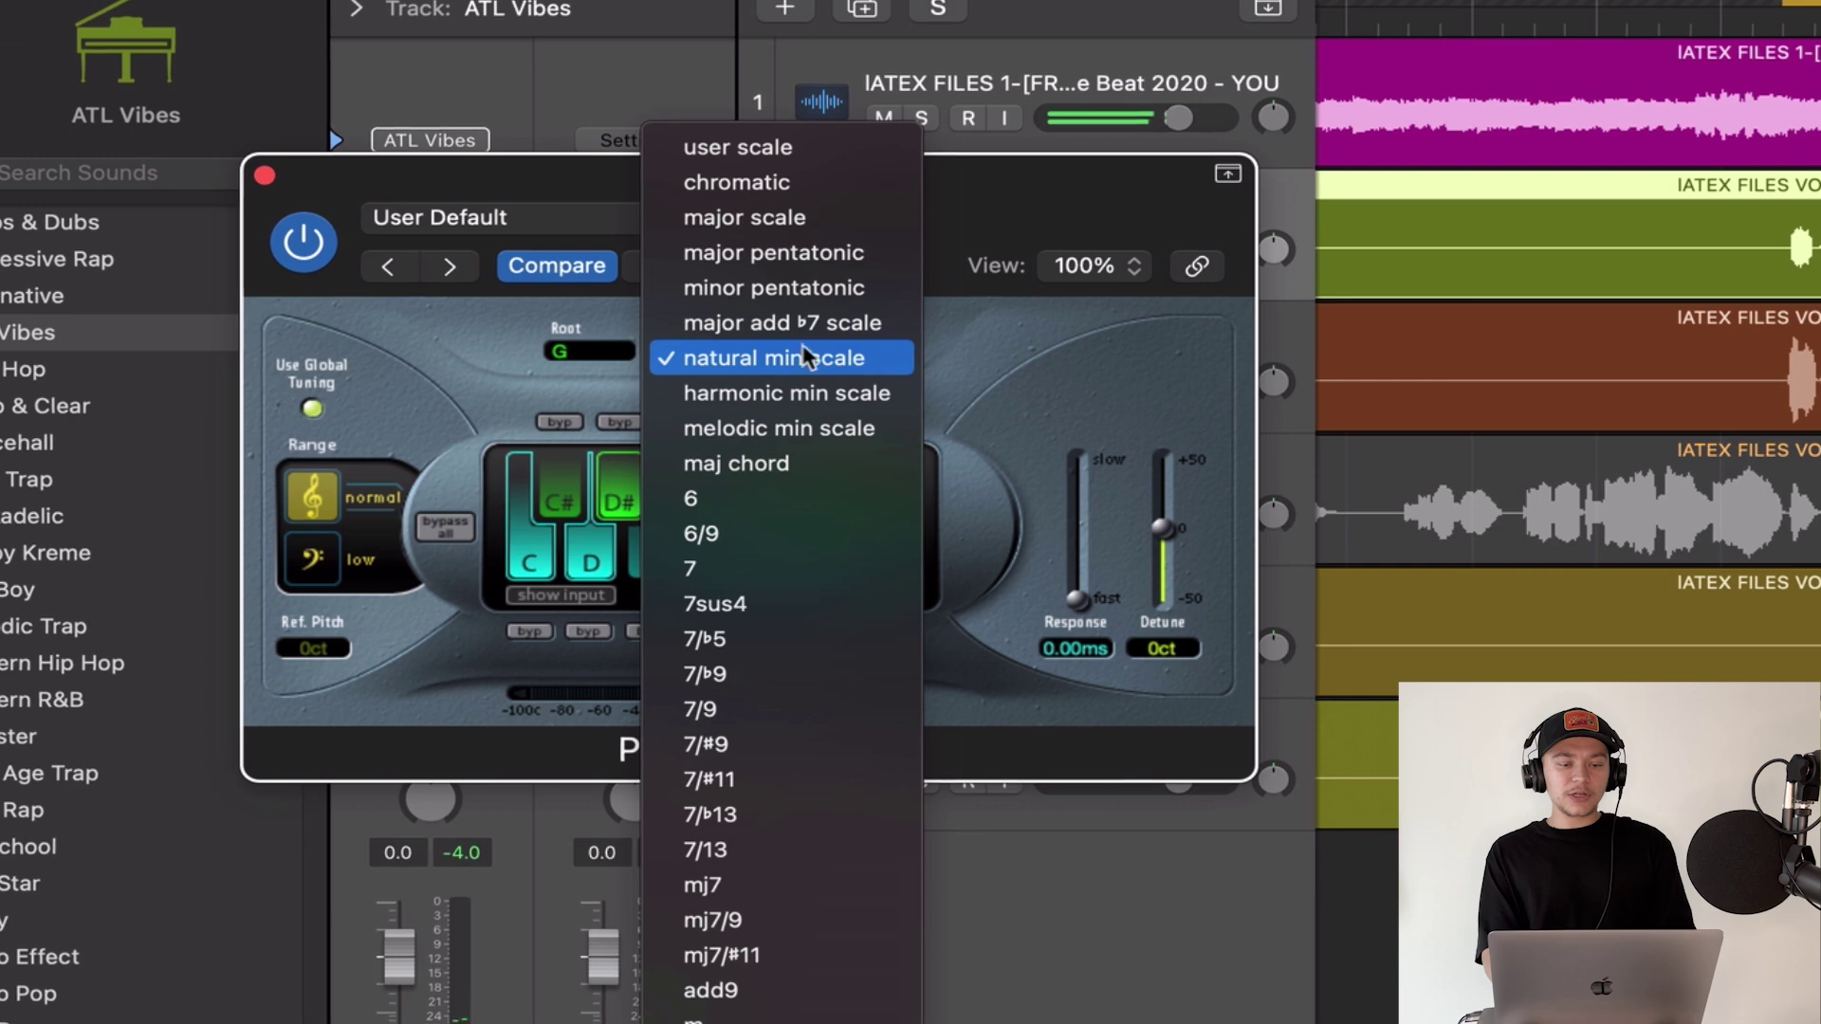
{"action": "left_click", "coordinate": [1697, 87]}
{"action": "left_click", "coordinate": [1795, 22]}
{"action": "key", "text": "space"}
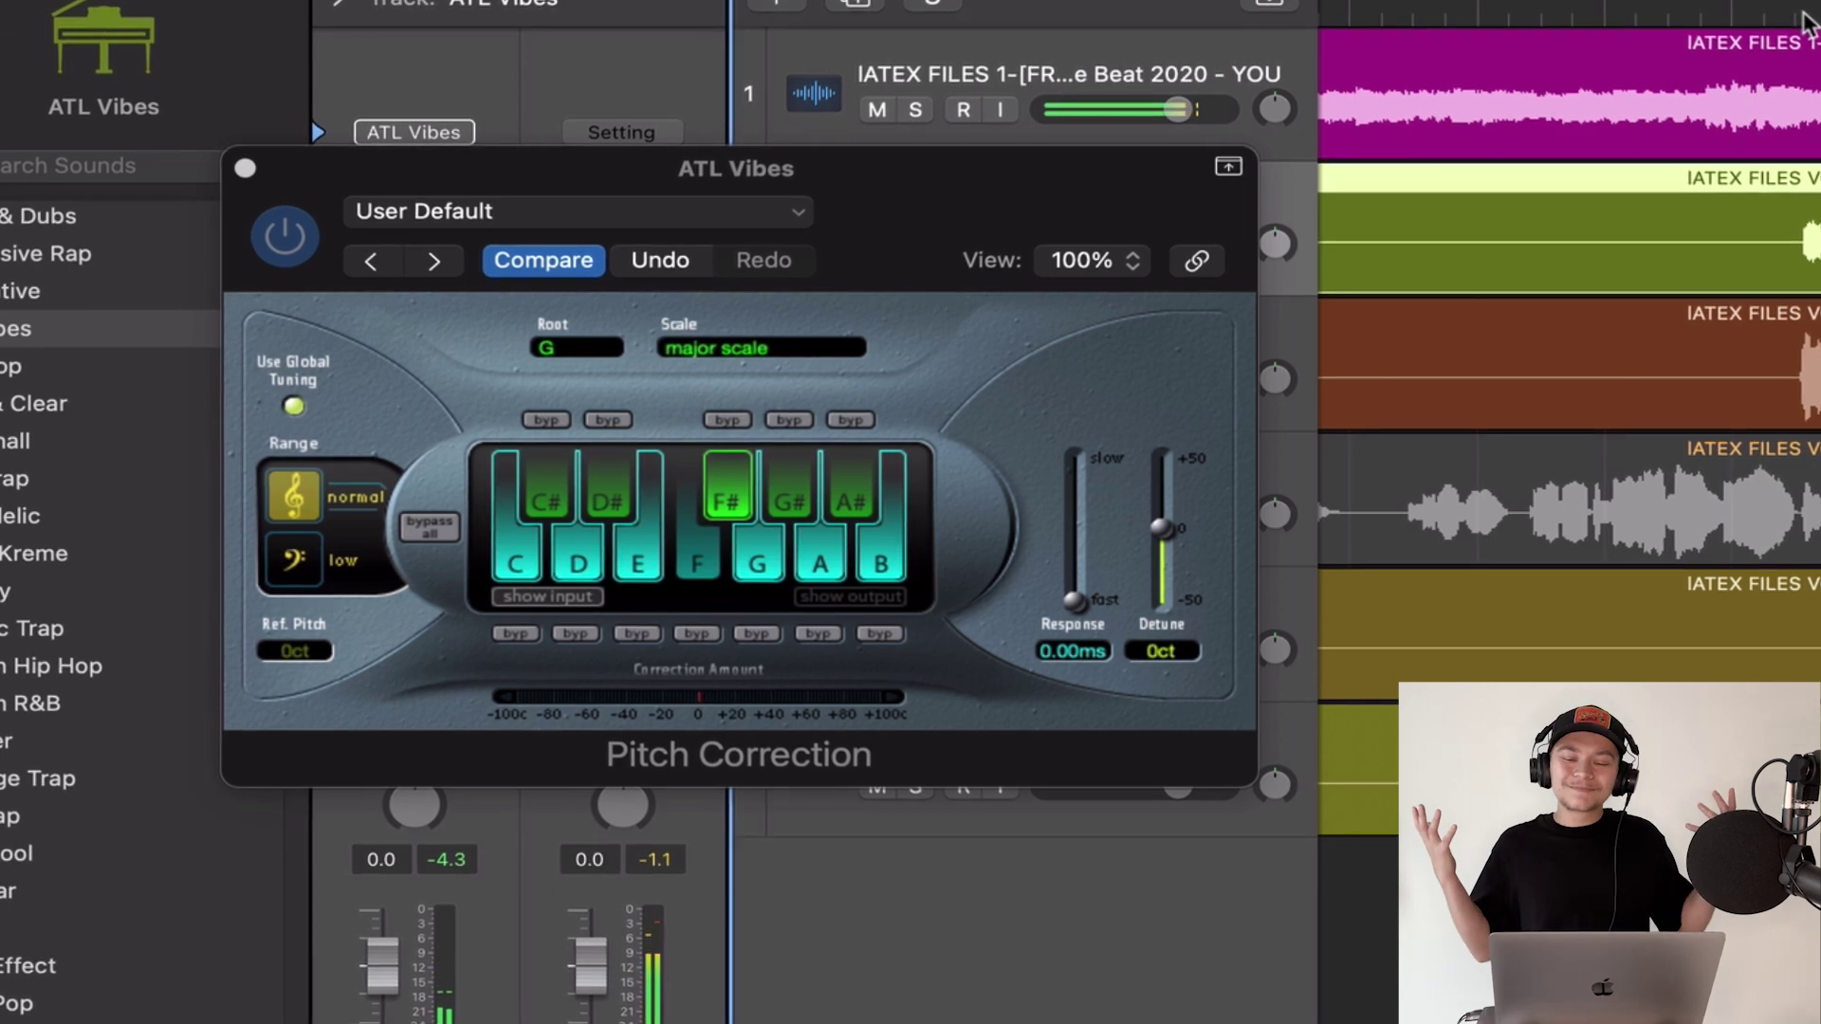
- Set the ATL Vibes Pitch Correction response to 62.6 ms during playback and close the plug-in
{"action": "left_click_drag", "start_coordinate": [971, 161], "coordinate": [981, 219]}
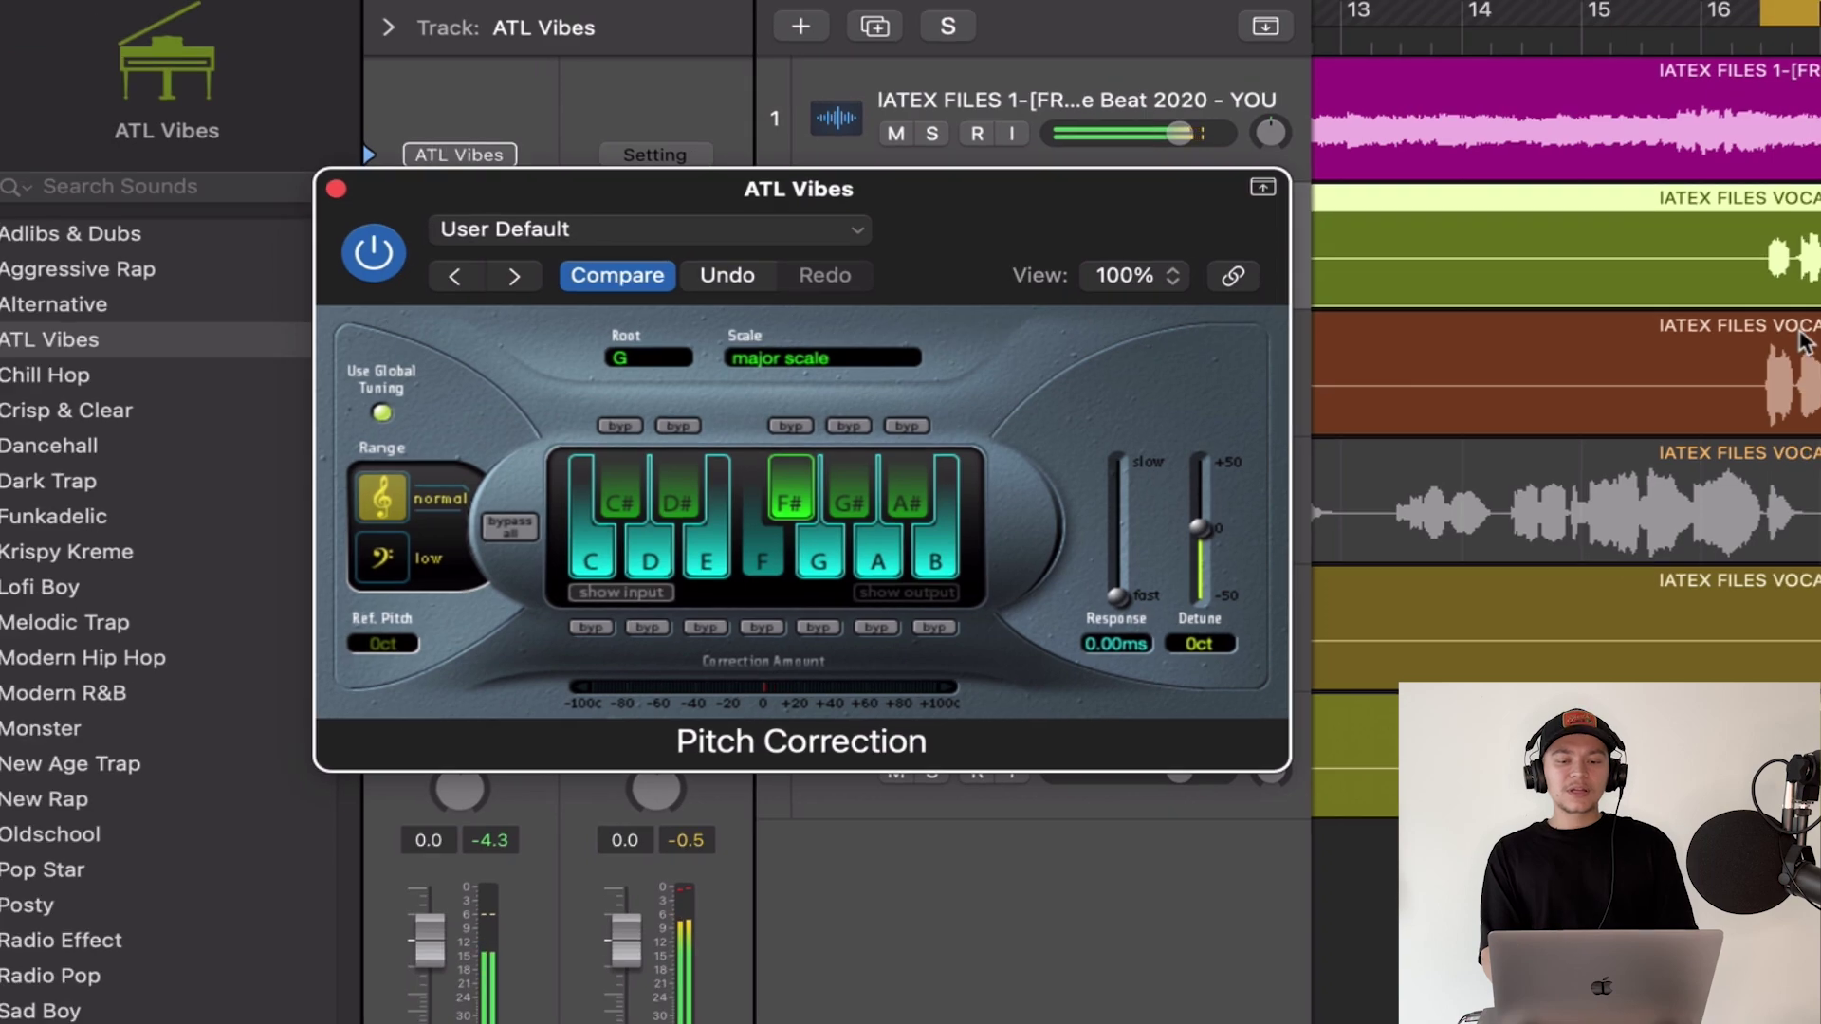
{"action": "mouse_move", "coordinate": [1115, 592]}
{"action": "left_mouse_down"}
{"action": "mouse_move", "coordinate": [1140, 555]}
{"action": "mouse_move", "coordinate": [1126, 569]}
{"action": "left_mouse_up"}
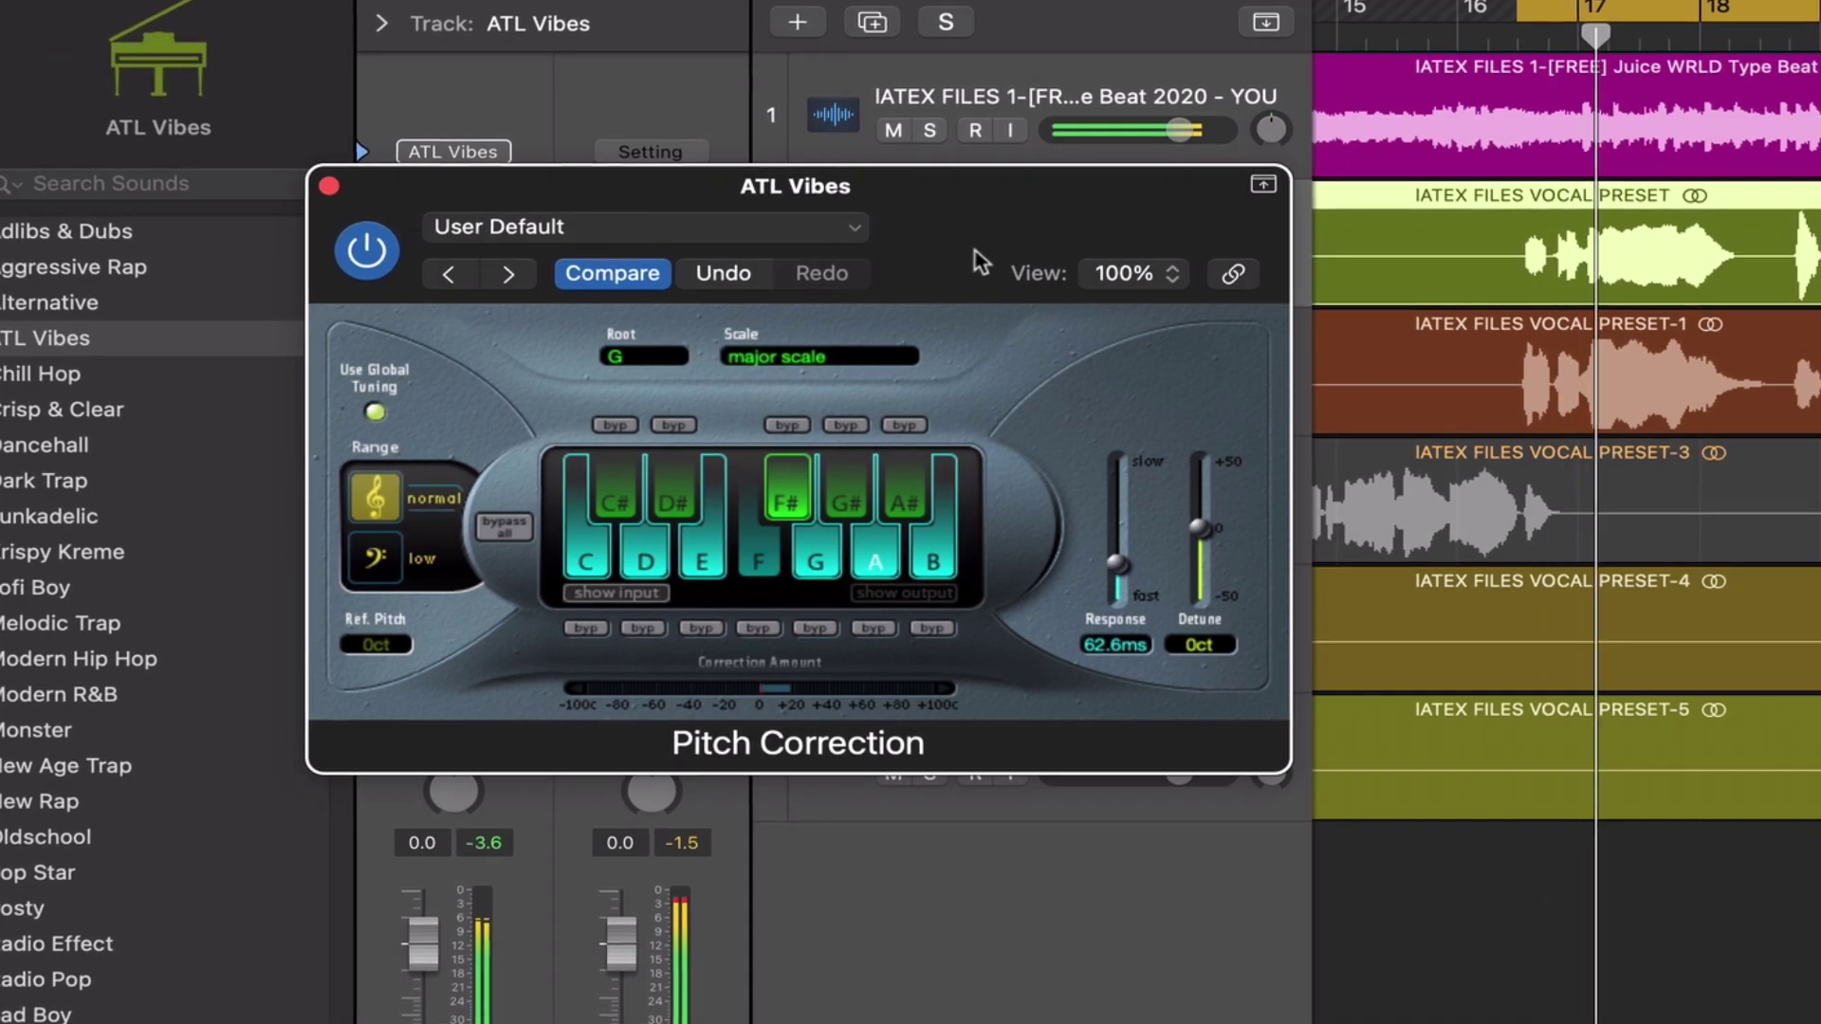
{"action": "left_click_drag", "start_coordinate": [981, 261], "coordinate": [1143, 258]}
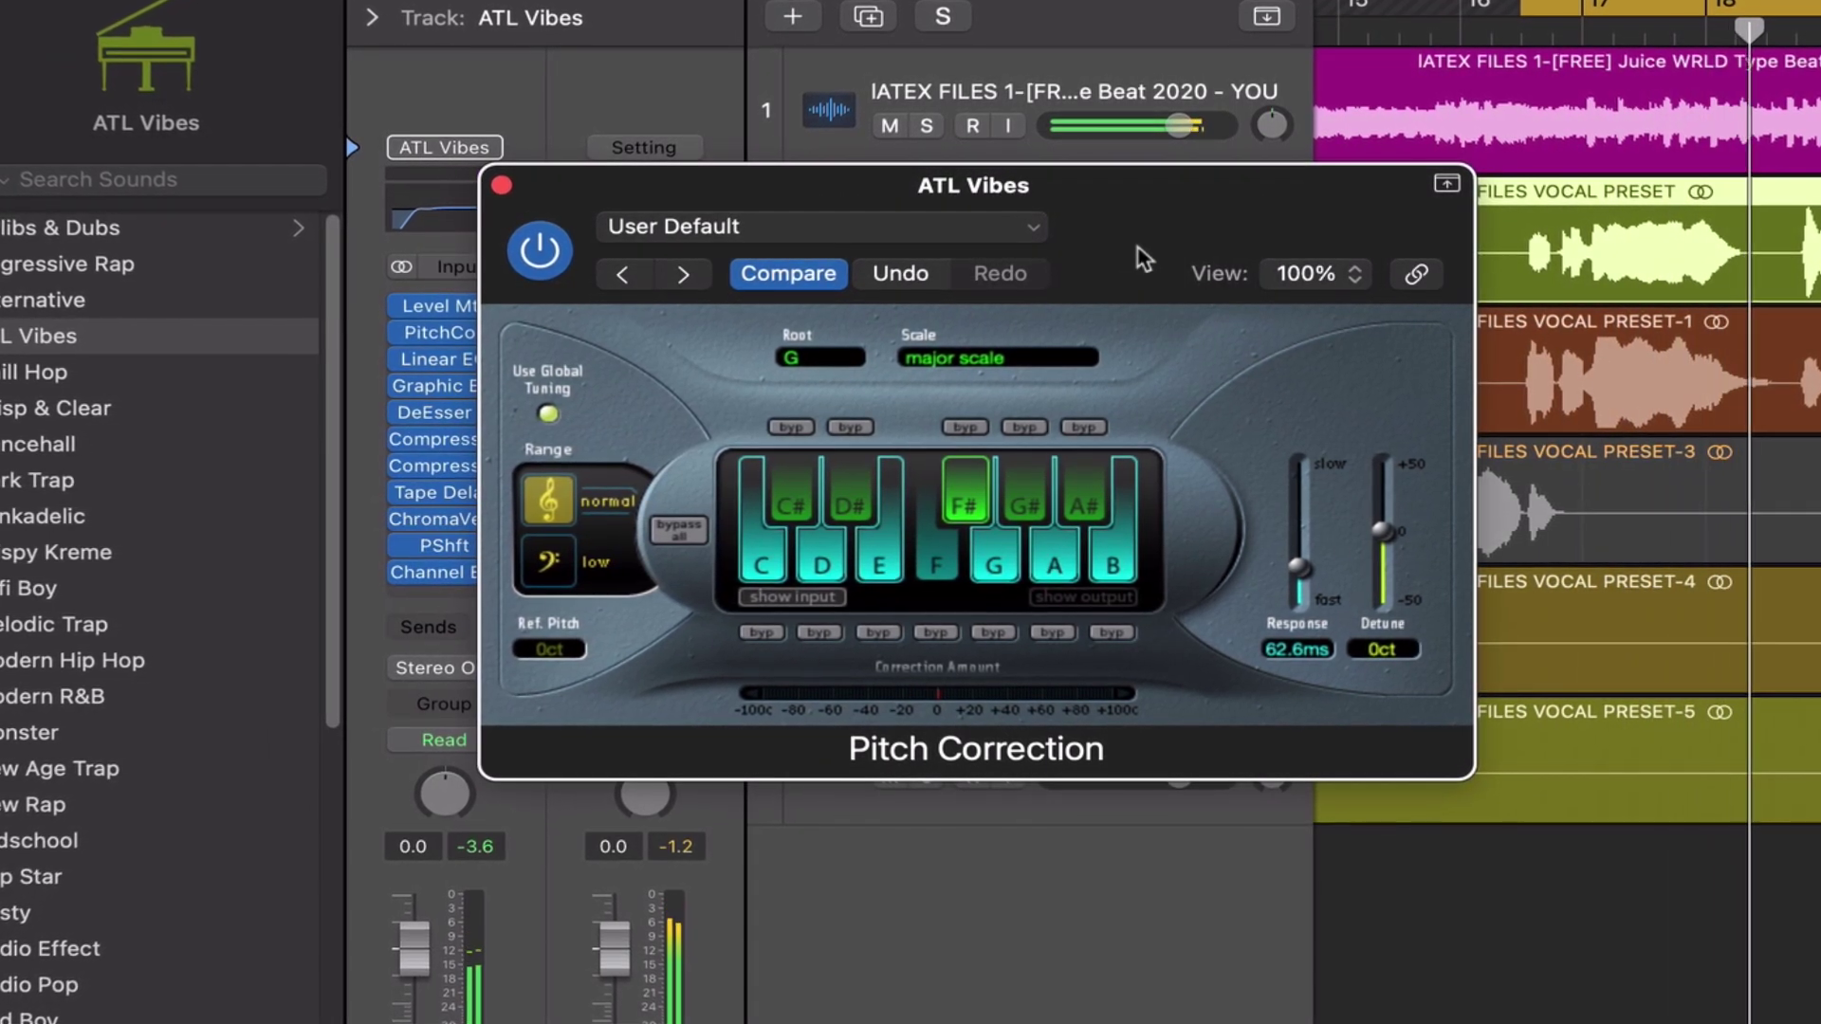
{"action": "left_click", "coordinate": [489, 180]}
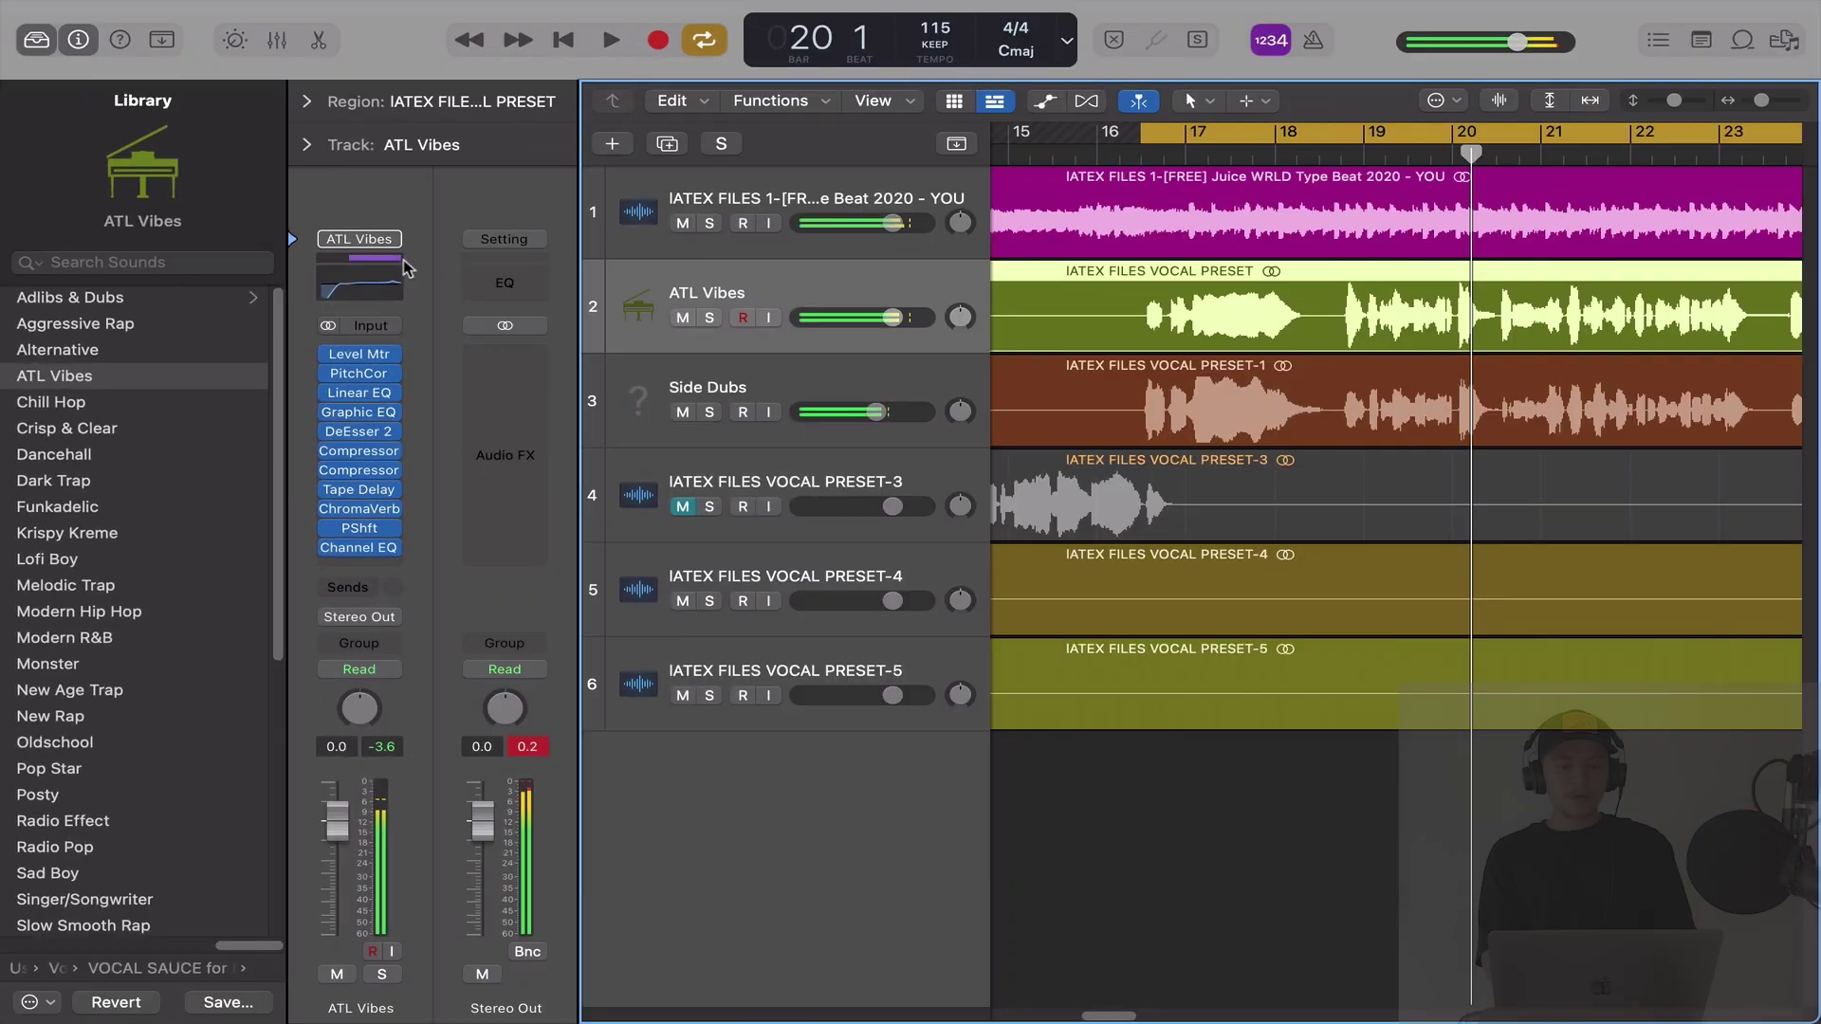
- Open Pitch Correction on the Side Dubs track, set it to major scale and choose its root note
{"action": "left_click", "coordinate": [1071, 321]}
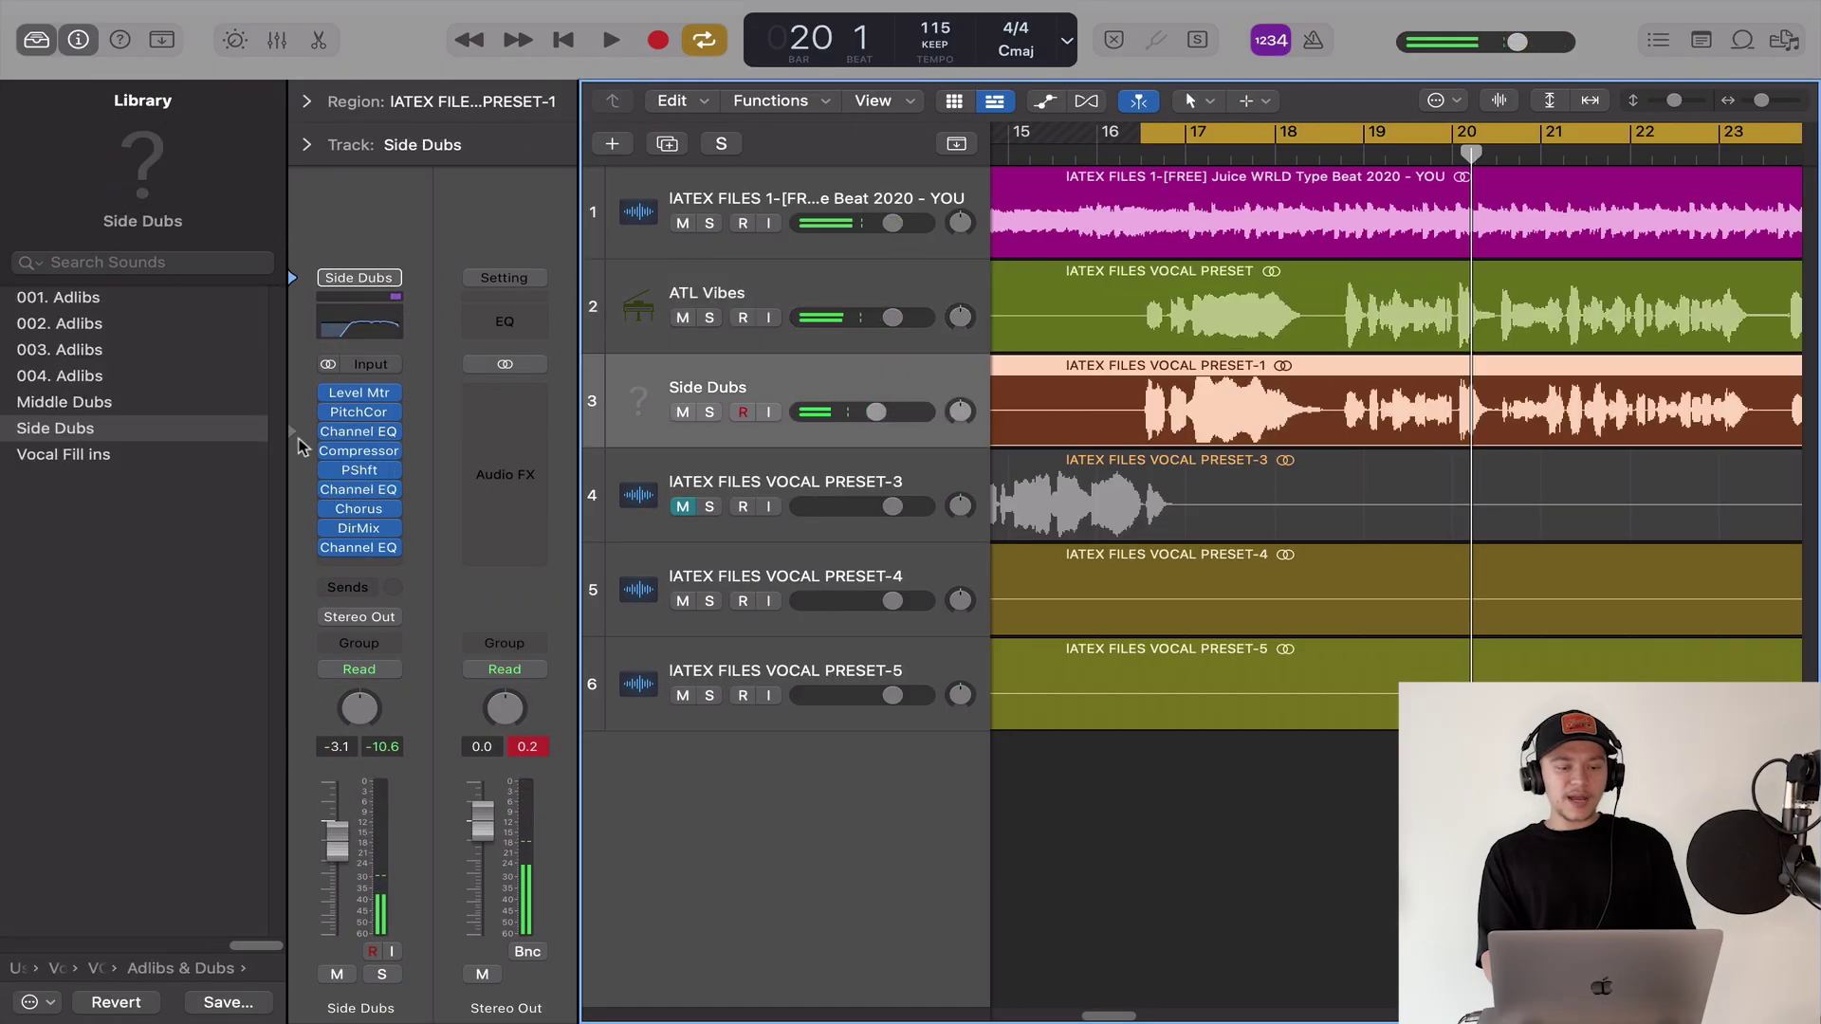
{"action": "right_click", "coordinate": [354, 418]}
{"action": "left_click", "coordinate": [339, 415]}
{"action": "left_click", "coordinate": [360, 413]}
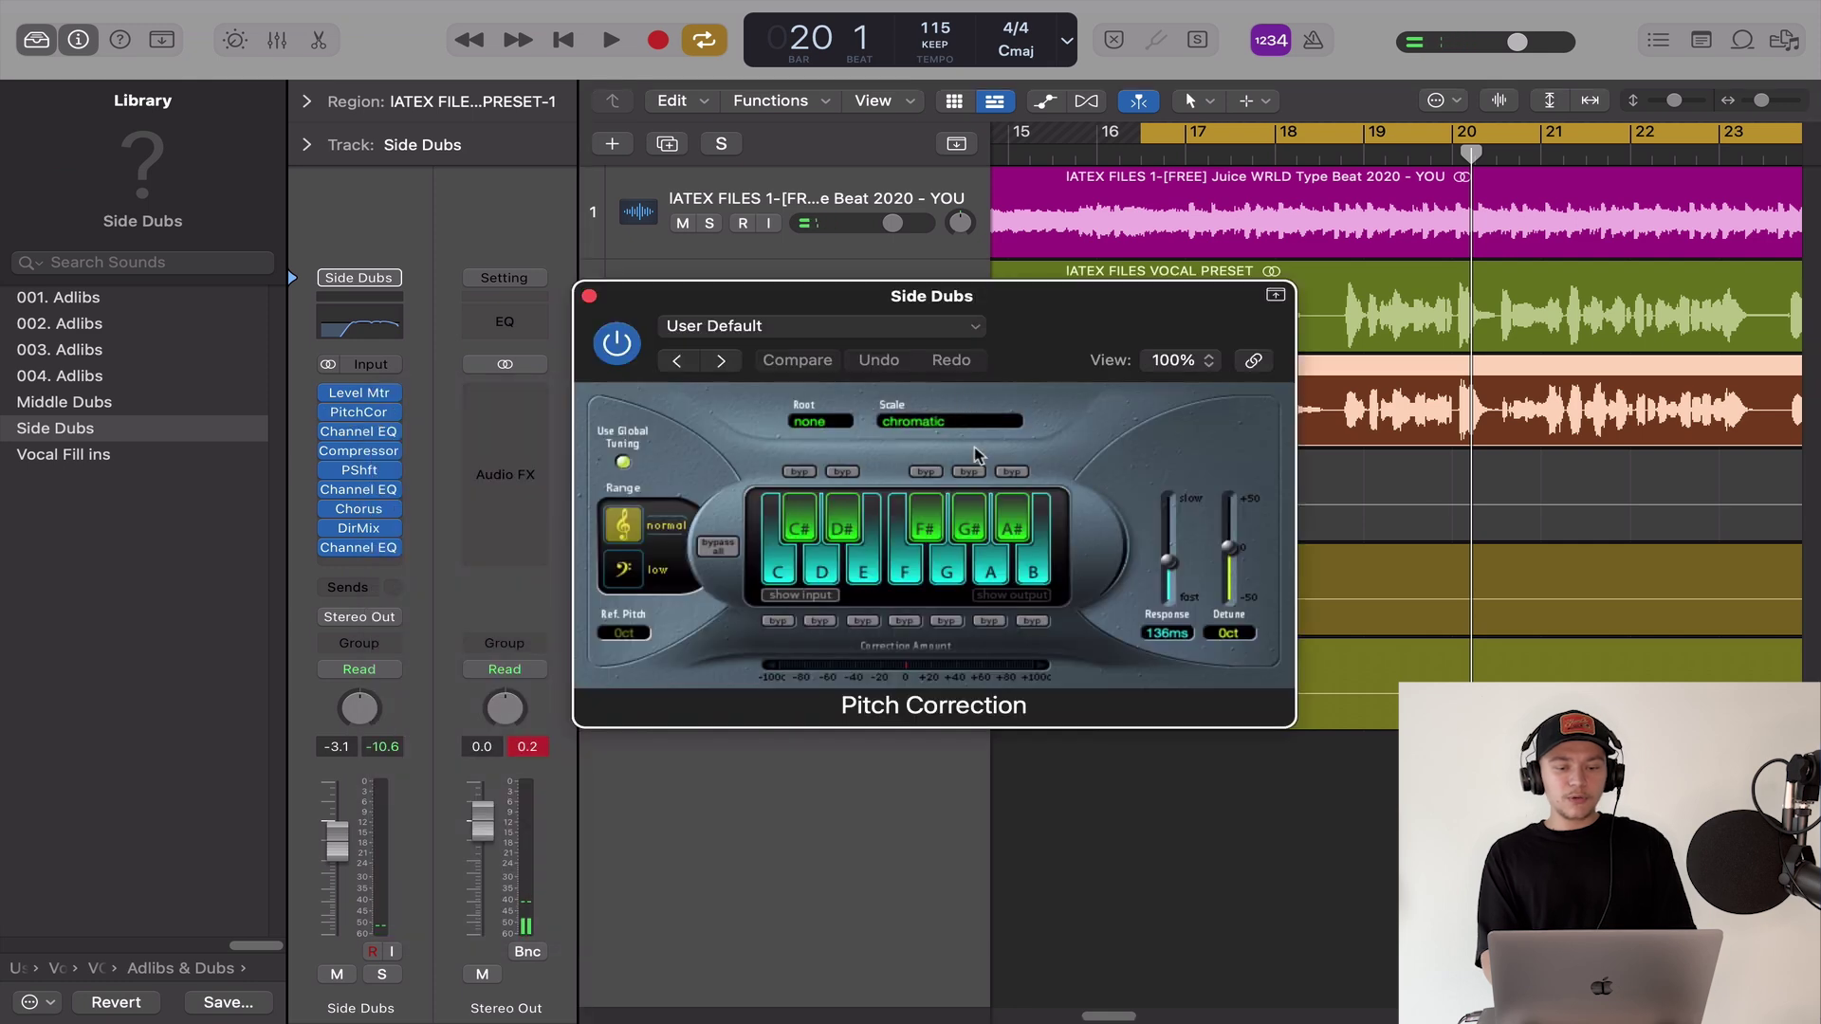
{"action": "left_click", "coordinate": [948, 421]}
{"action": "left_click", "coordinate": [951, 459]}
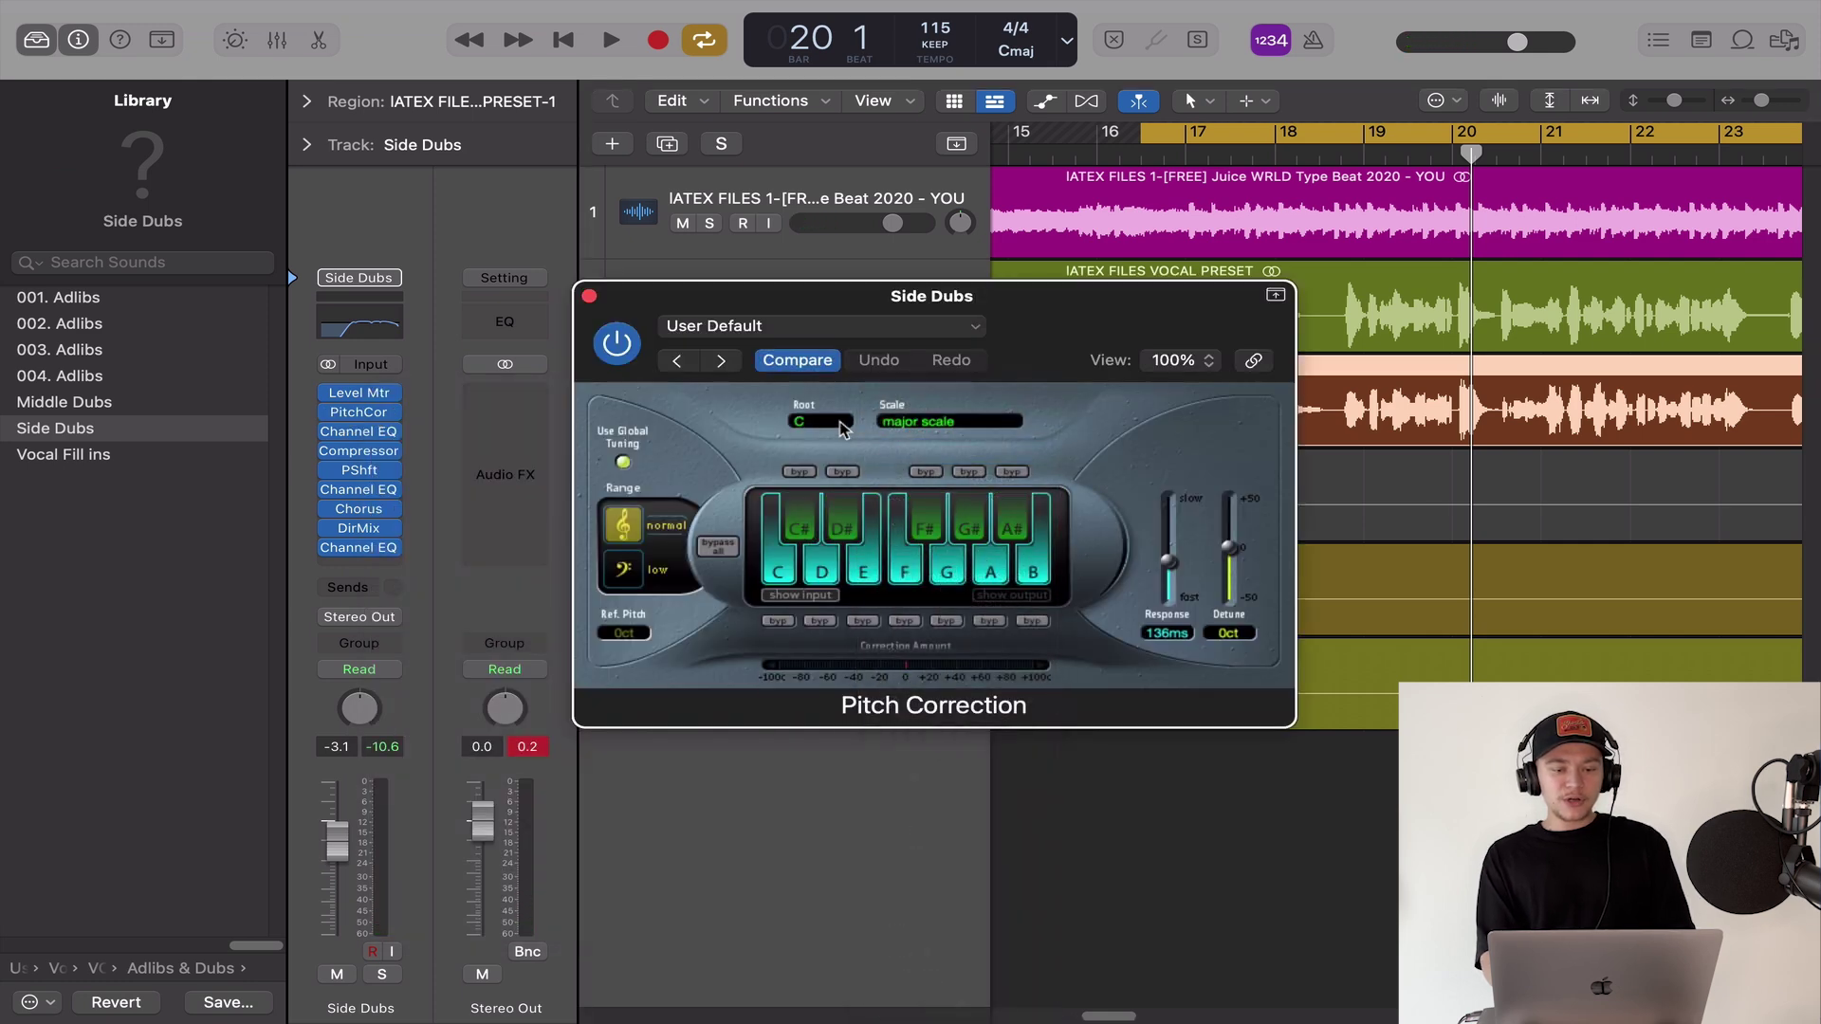
{"action": "left_click", "coordinate": [821, 599]}
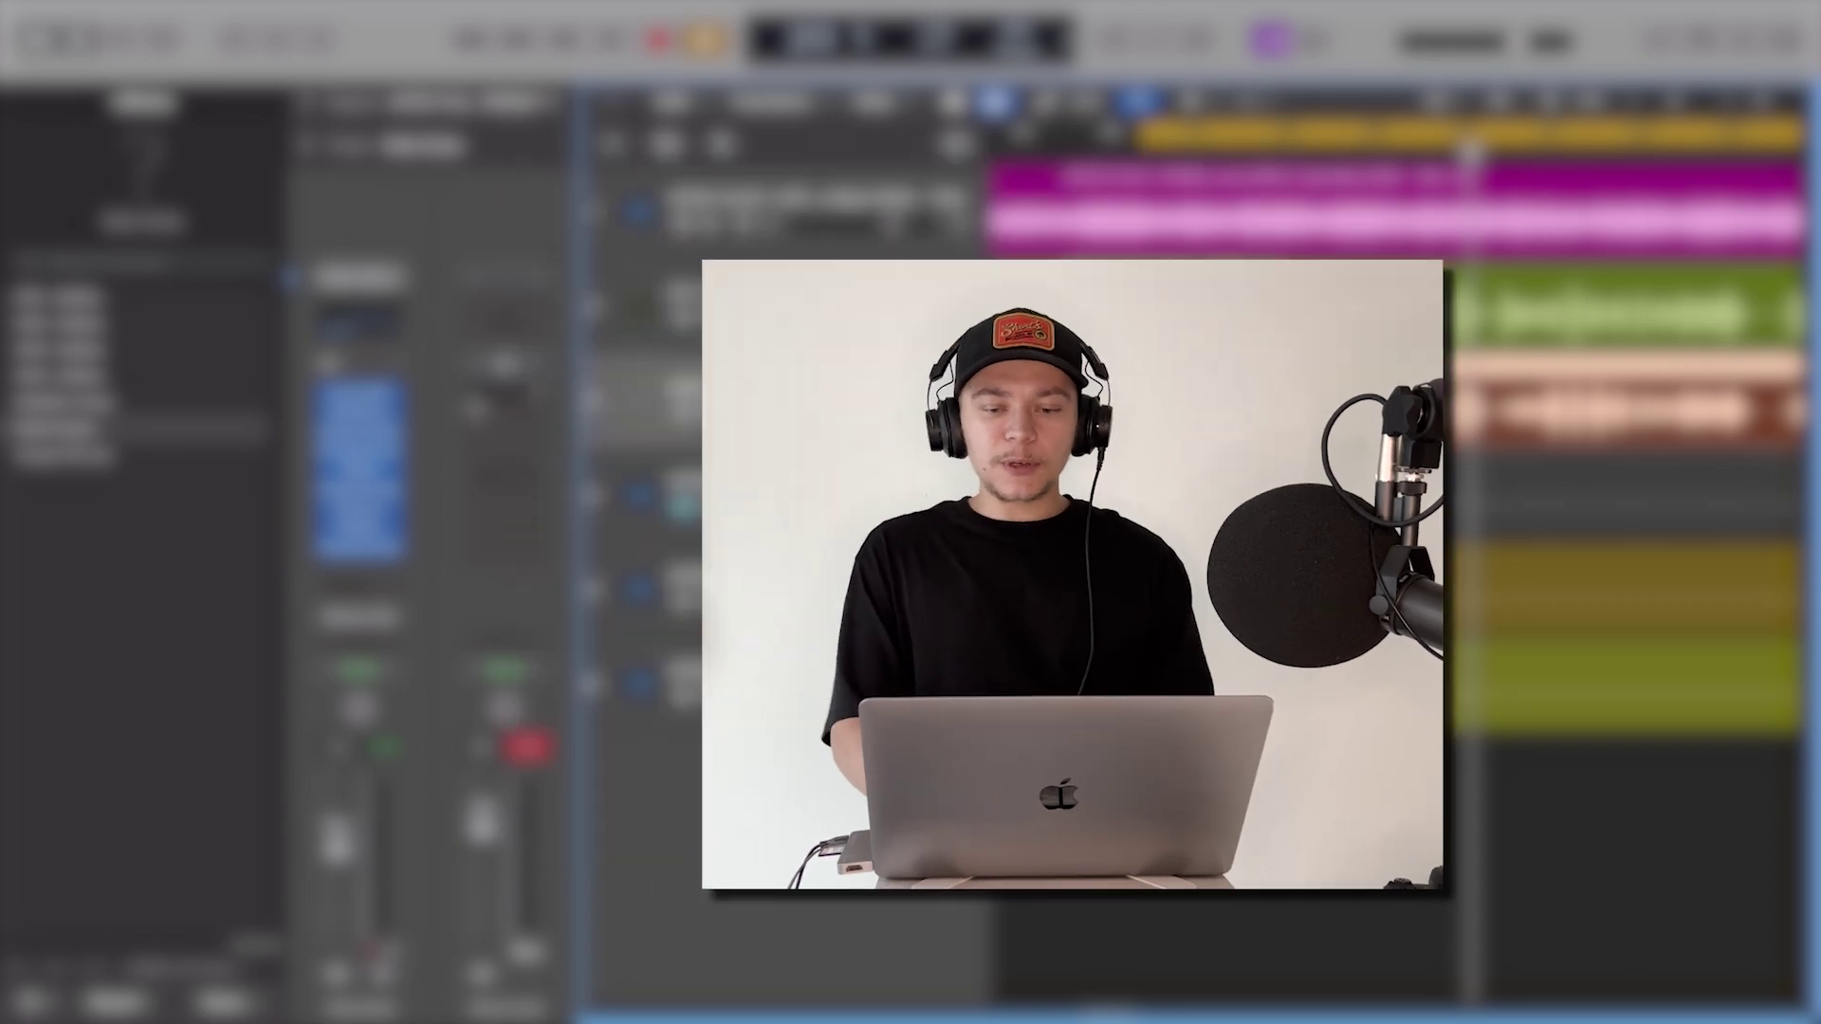
- Set the main tool to the Pointer Tool and the secondary tool to the Scissors Tool
{"action": "scroll", "coordinate": [1280, 393], "scroll_direction": "up", "scroll_amount": 2}
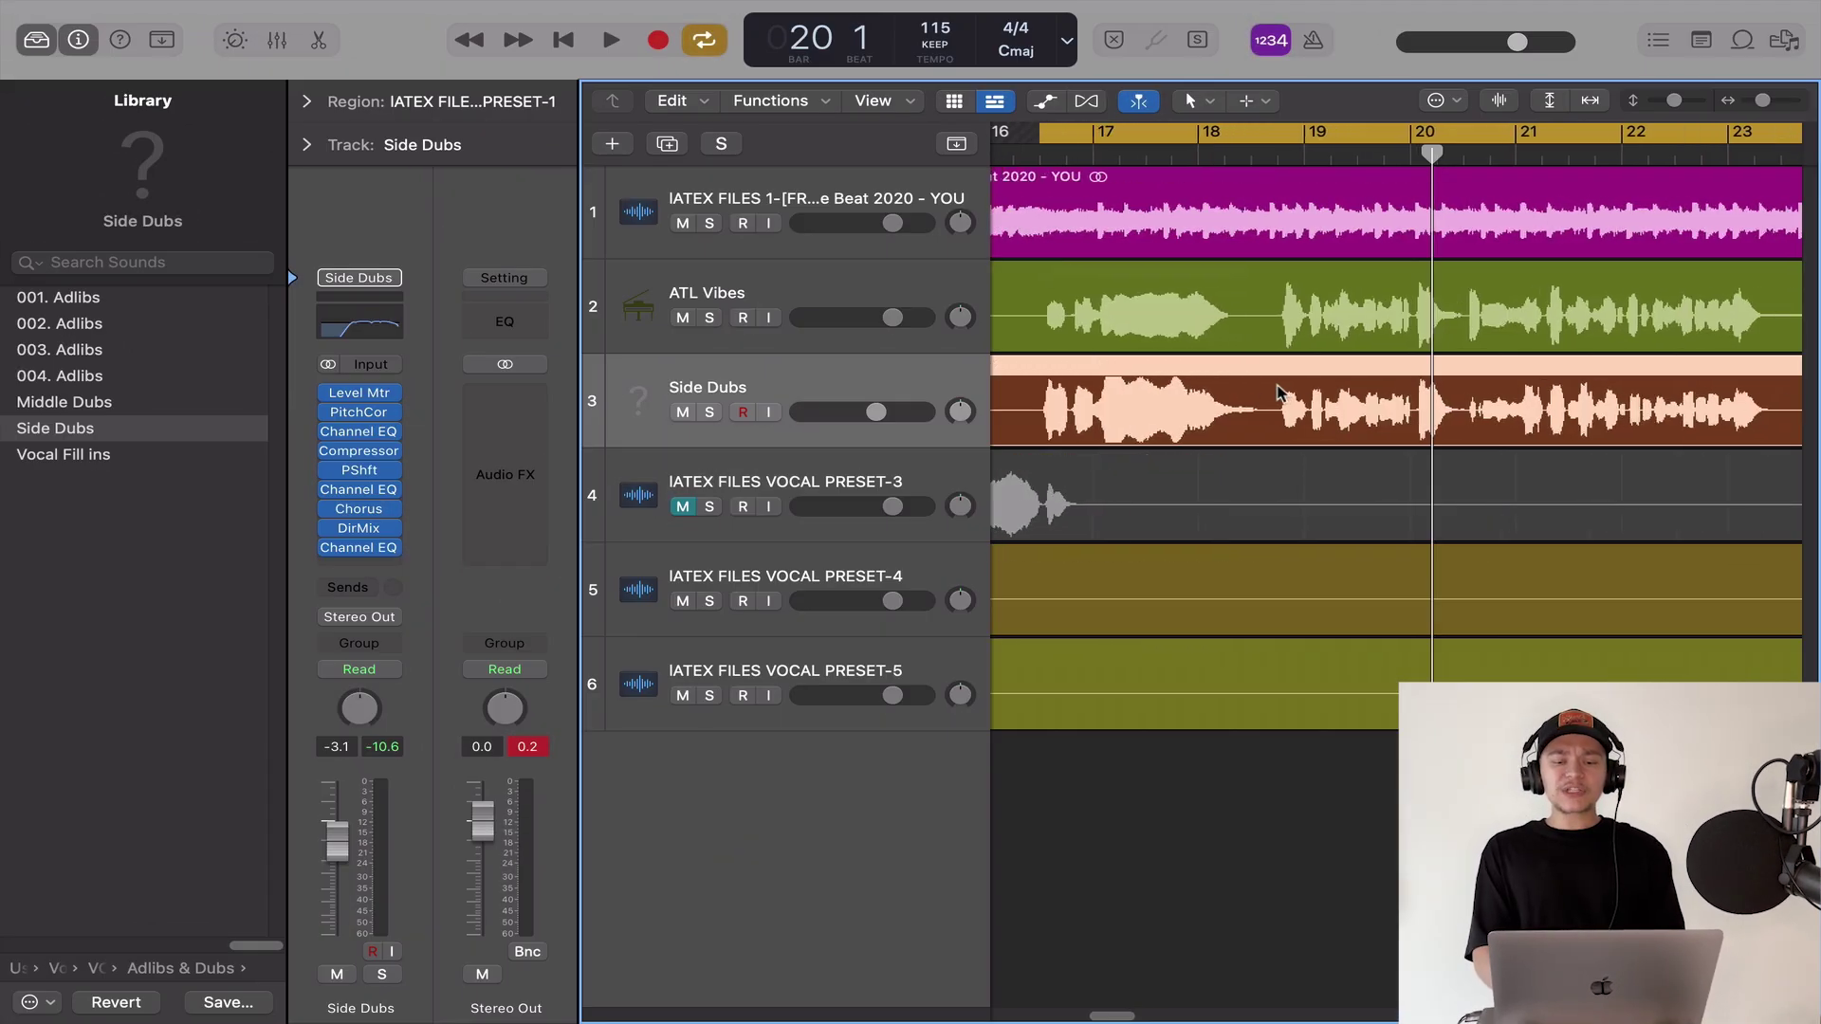
{"action": "scroll", "coordinate": [1280, 394], "scroll_direction": "left", "scroll_amount": 5}
{"action": "scroll", "coordinate": [1280, 394], "scroll_direction": "up", "scroll_amount": 3}
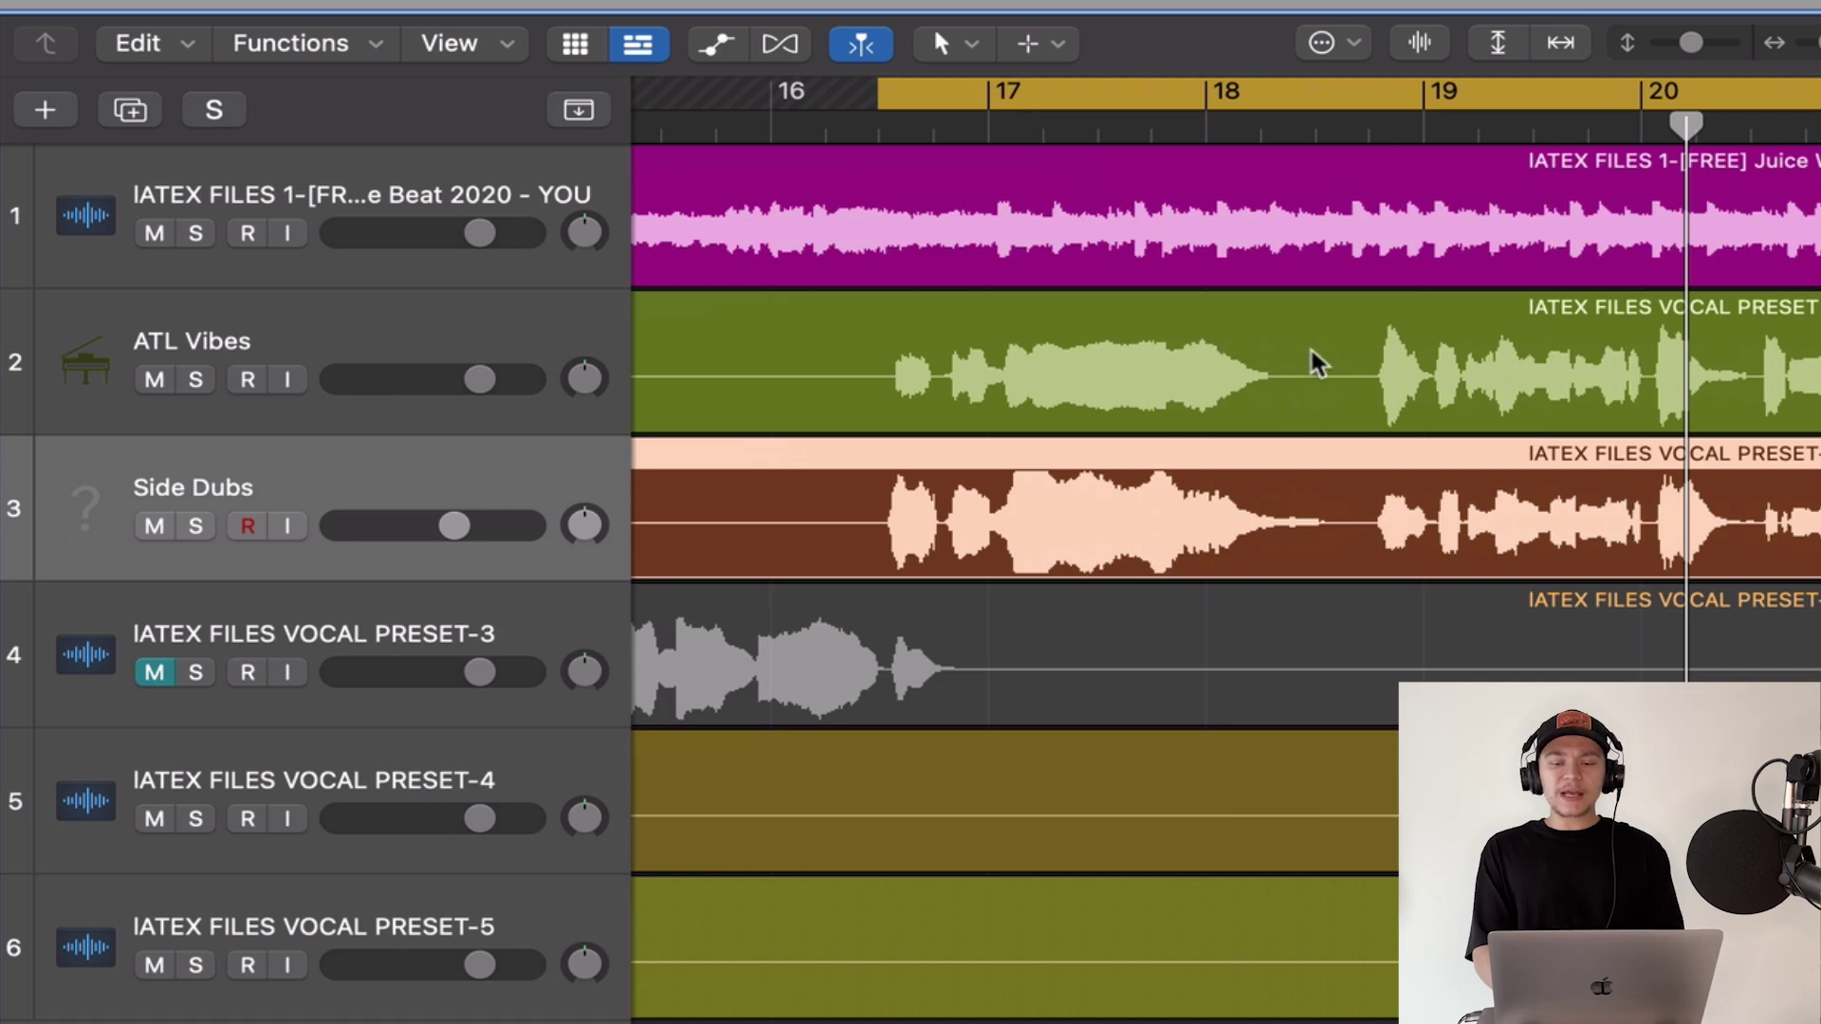
{"action": "scroll", "coordinate": [1308, 357], "scroll_direction": "up", "scroll_amount": 1}
{"action": "left_click", "coordinate": [943, 43]}
{"action": "left_click", "coordinate": [979, 95]}
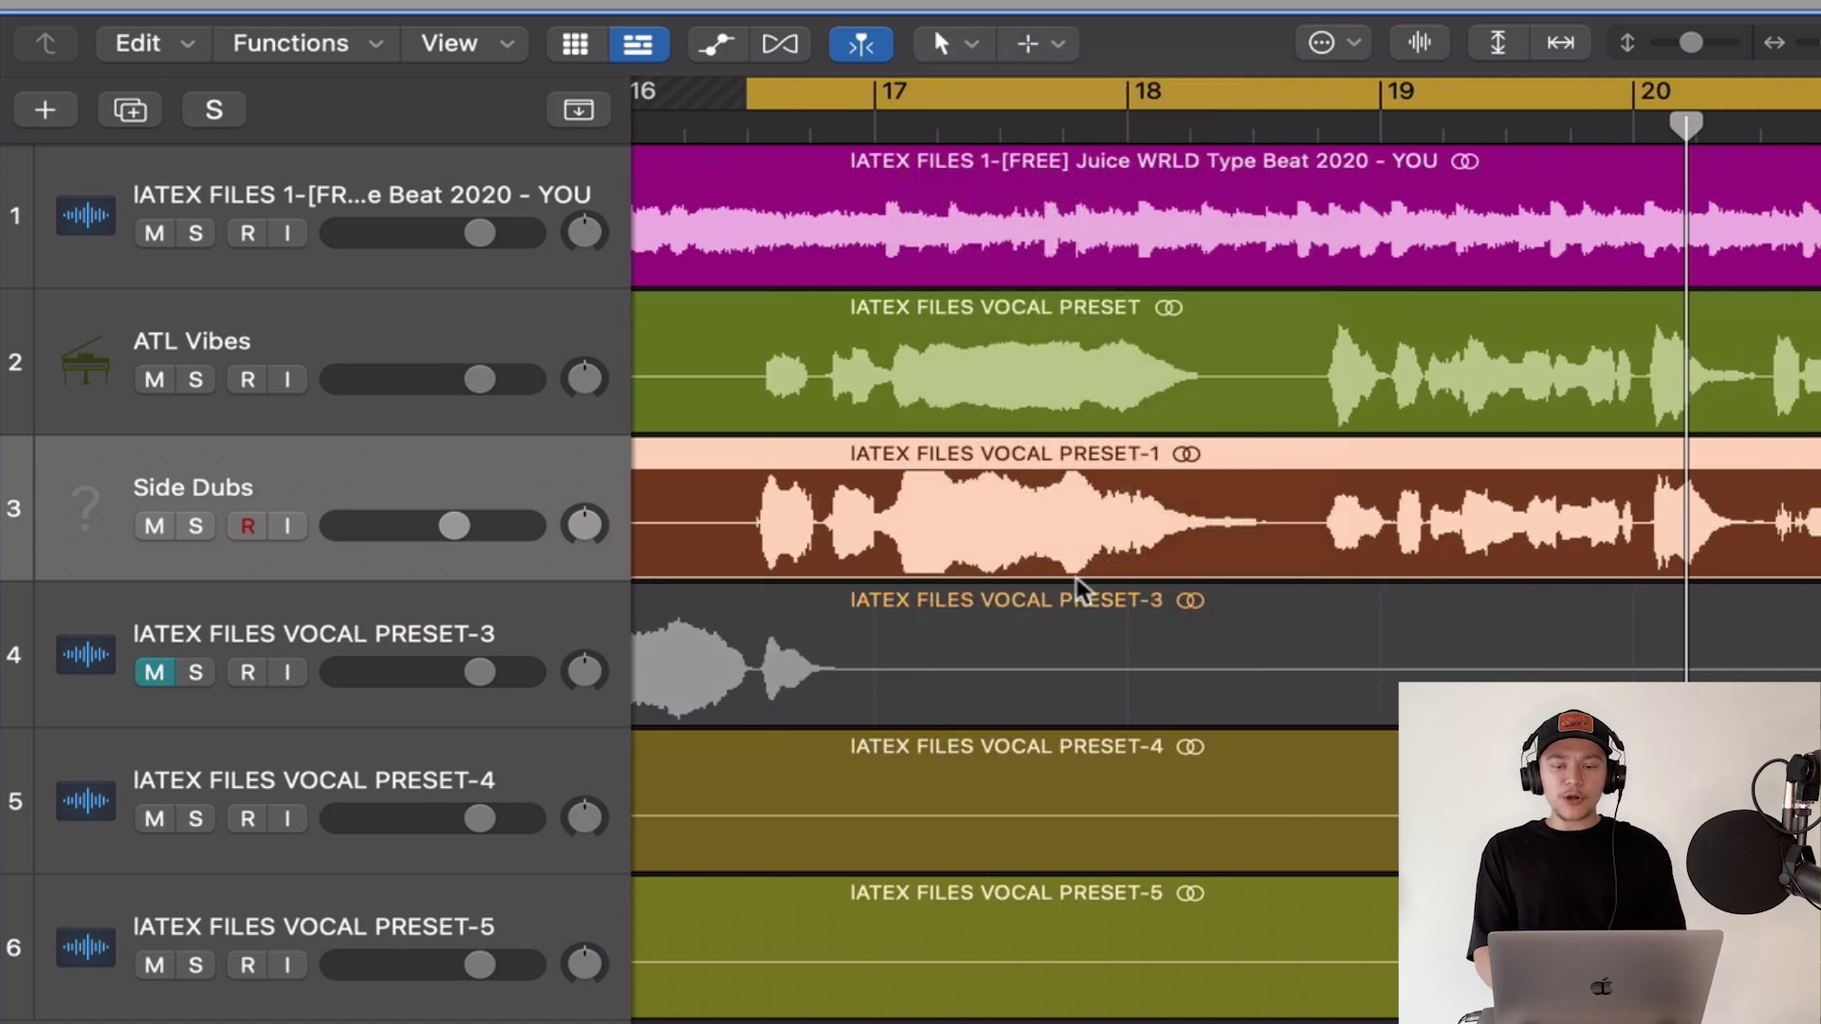
{"action": "left_click", "coordinate": [1053, 52]}
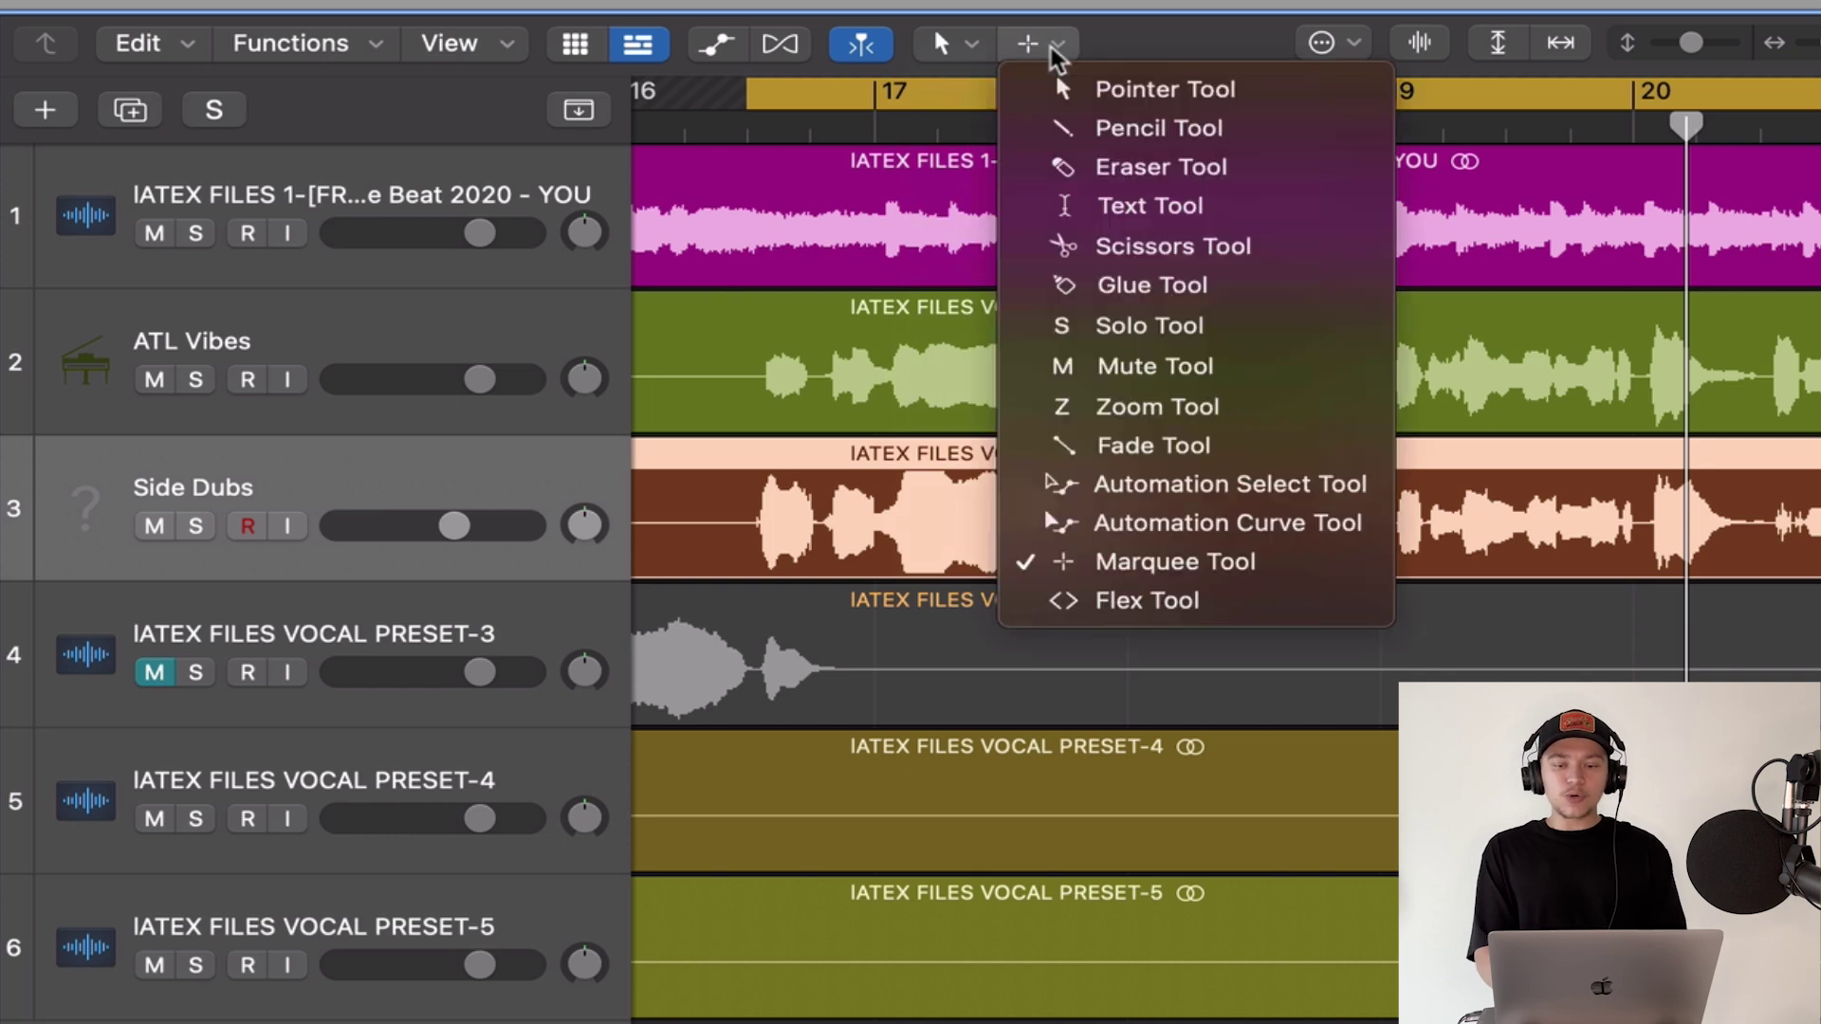
{"action": "left_click", "coordinate": [1152, 245]}
{"action": "key", "text": "super"}
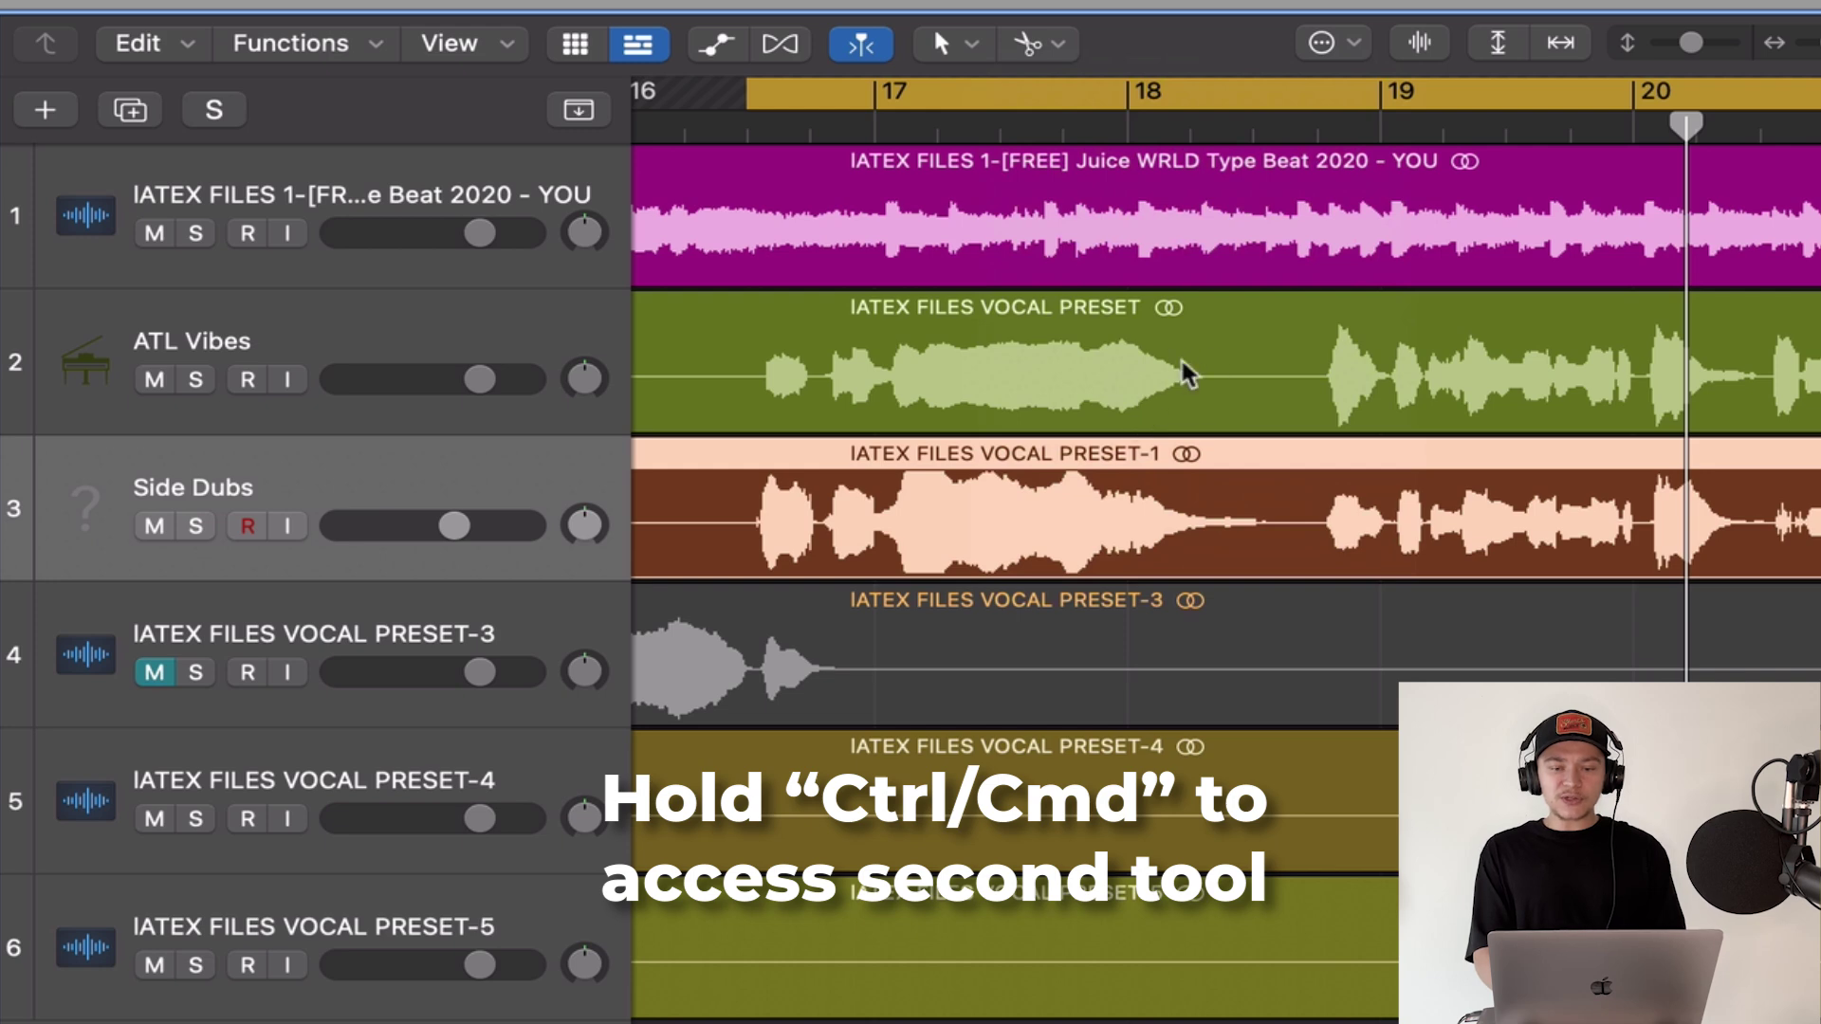
{"action": "left_click", "coordinate": [1028, 43]}
{"action": "left_click", "coordinate": [1051, 86]}
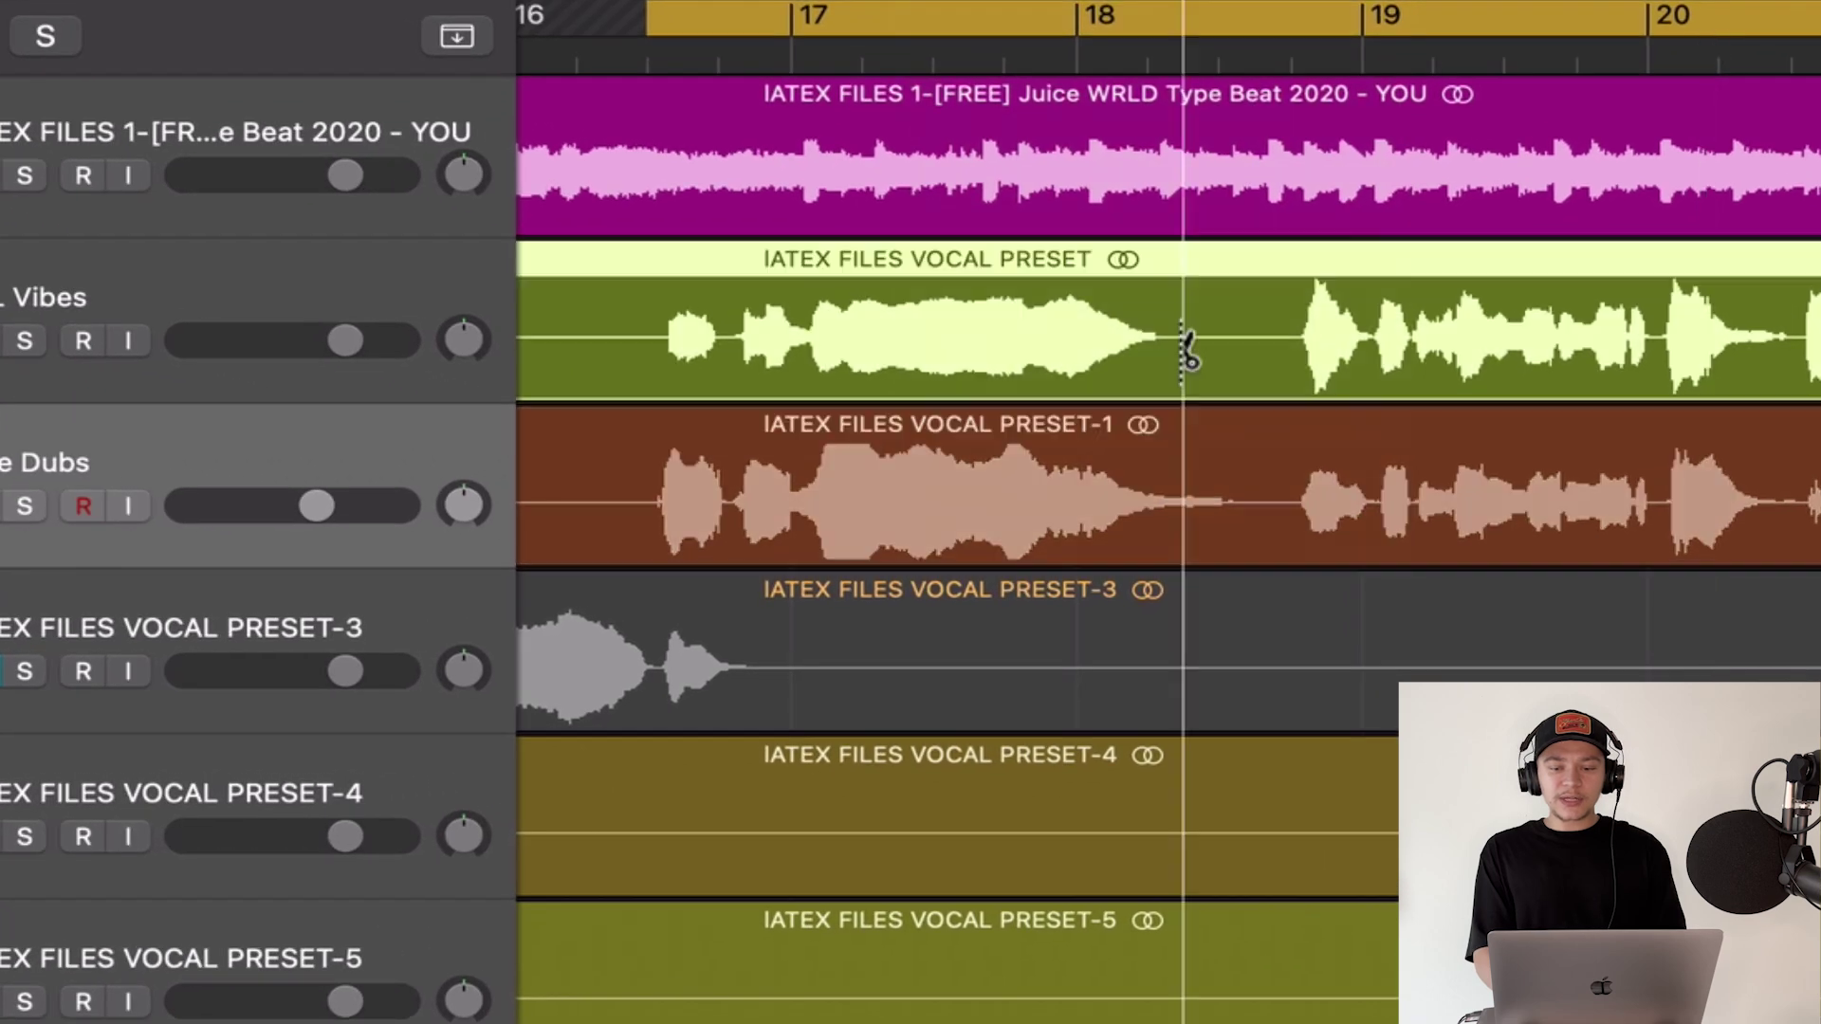
- Cut the ATL Vibes region on both sides of the silent gap between bars 18 and 19 and delete that piece
{"action": "left_click", "coordinate": [1184, 351]}
{"action": "left_click", "coordinate": [1270, 328]}
{"action": "key", "text": "Delete"}
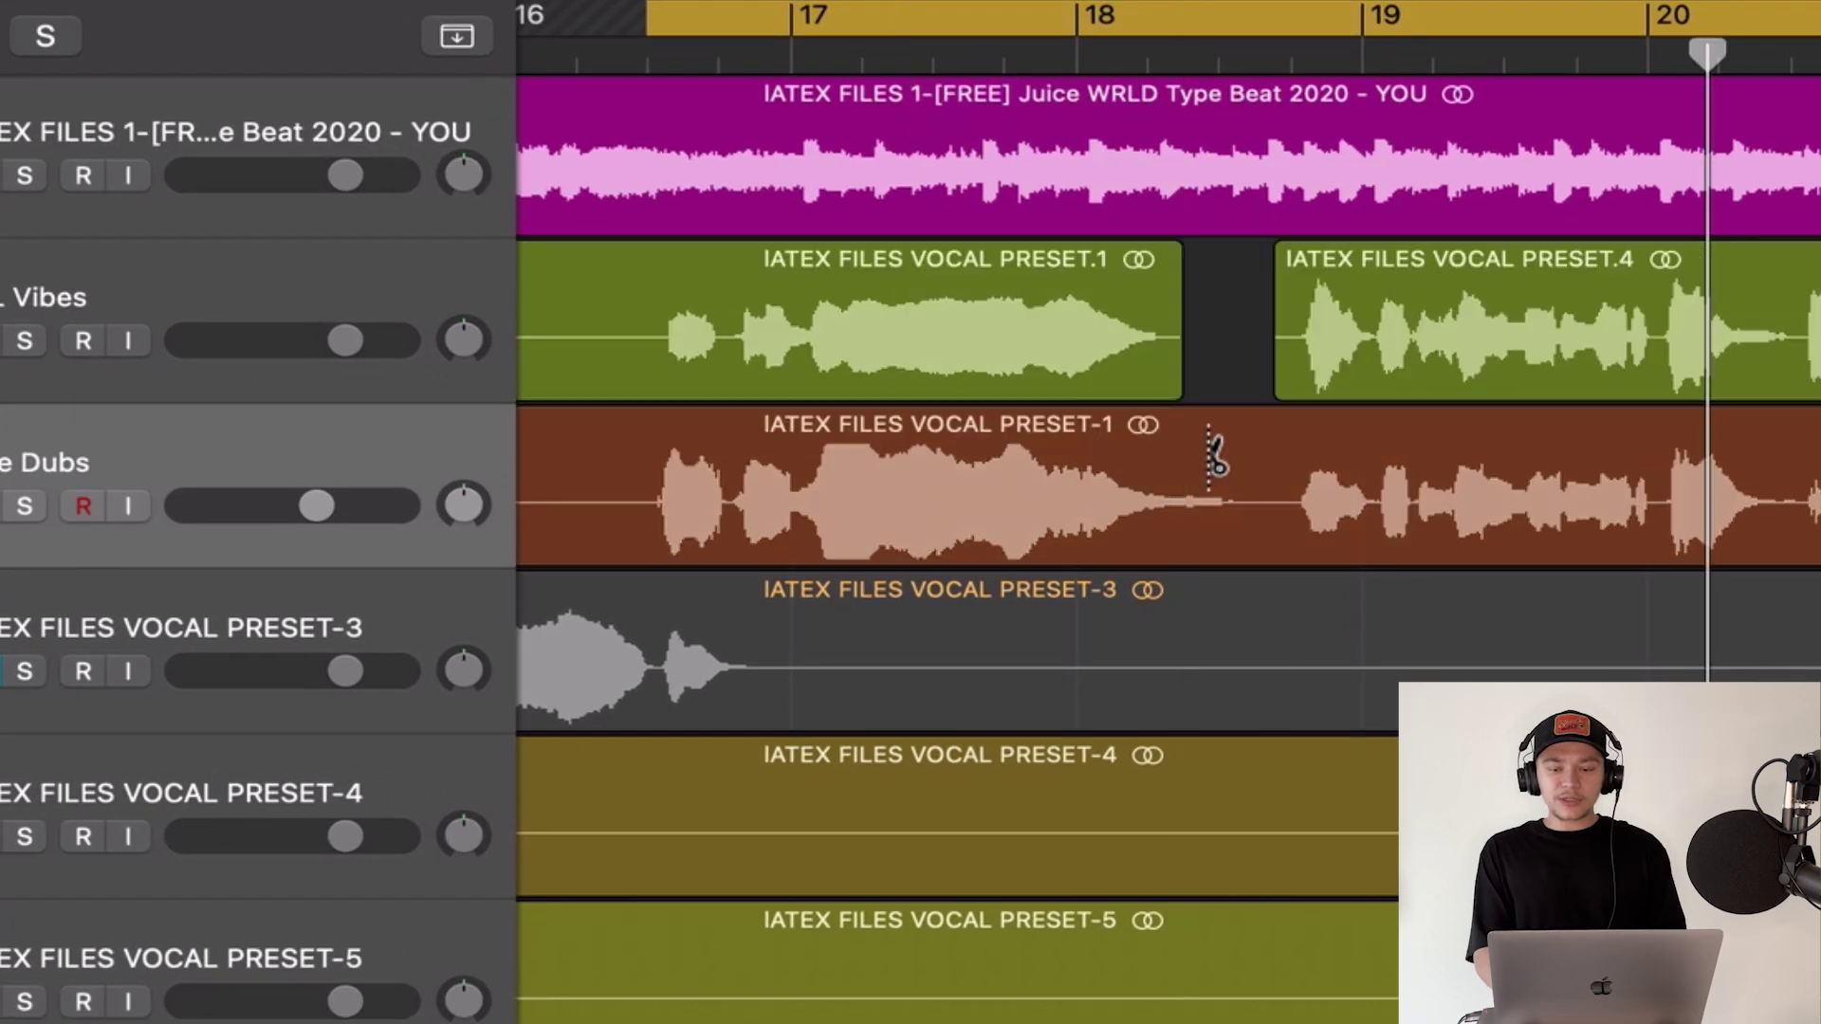
- Split the Side Dubs region between bars 18 and 19, and use the Fade Tool to fade ATL Vibes out and in around its gap
{"action": "left_click", "coordinate": [1257, 503]}
{"action": "left_click", "coordinate": [1013, 2]}
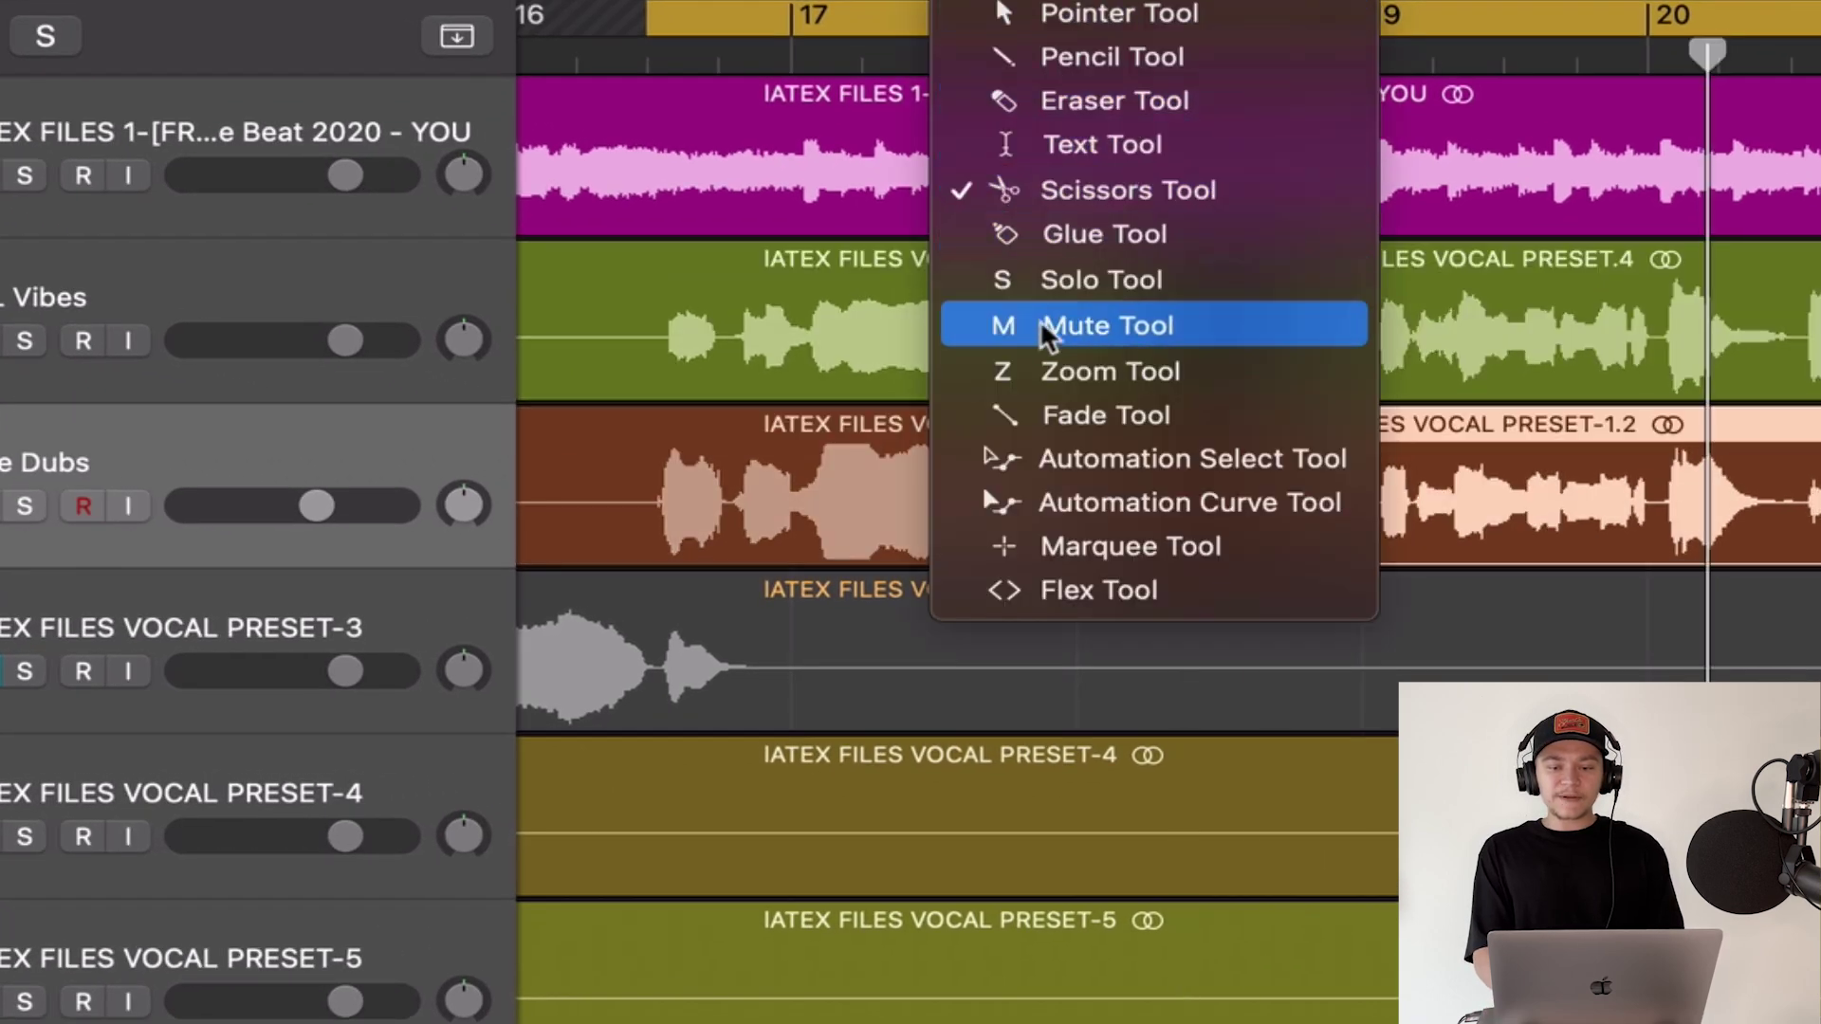
{"action": "left_click", "coordinate": [1085, 416]}
{"action": "left_click_drag", "start_coordinate": [1170, 254], "coordinate": [1128, 259]}
{"action": "left_click_drag", "start_coordinate": [1271, 260], "coordinate": [1287, 260]}
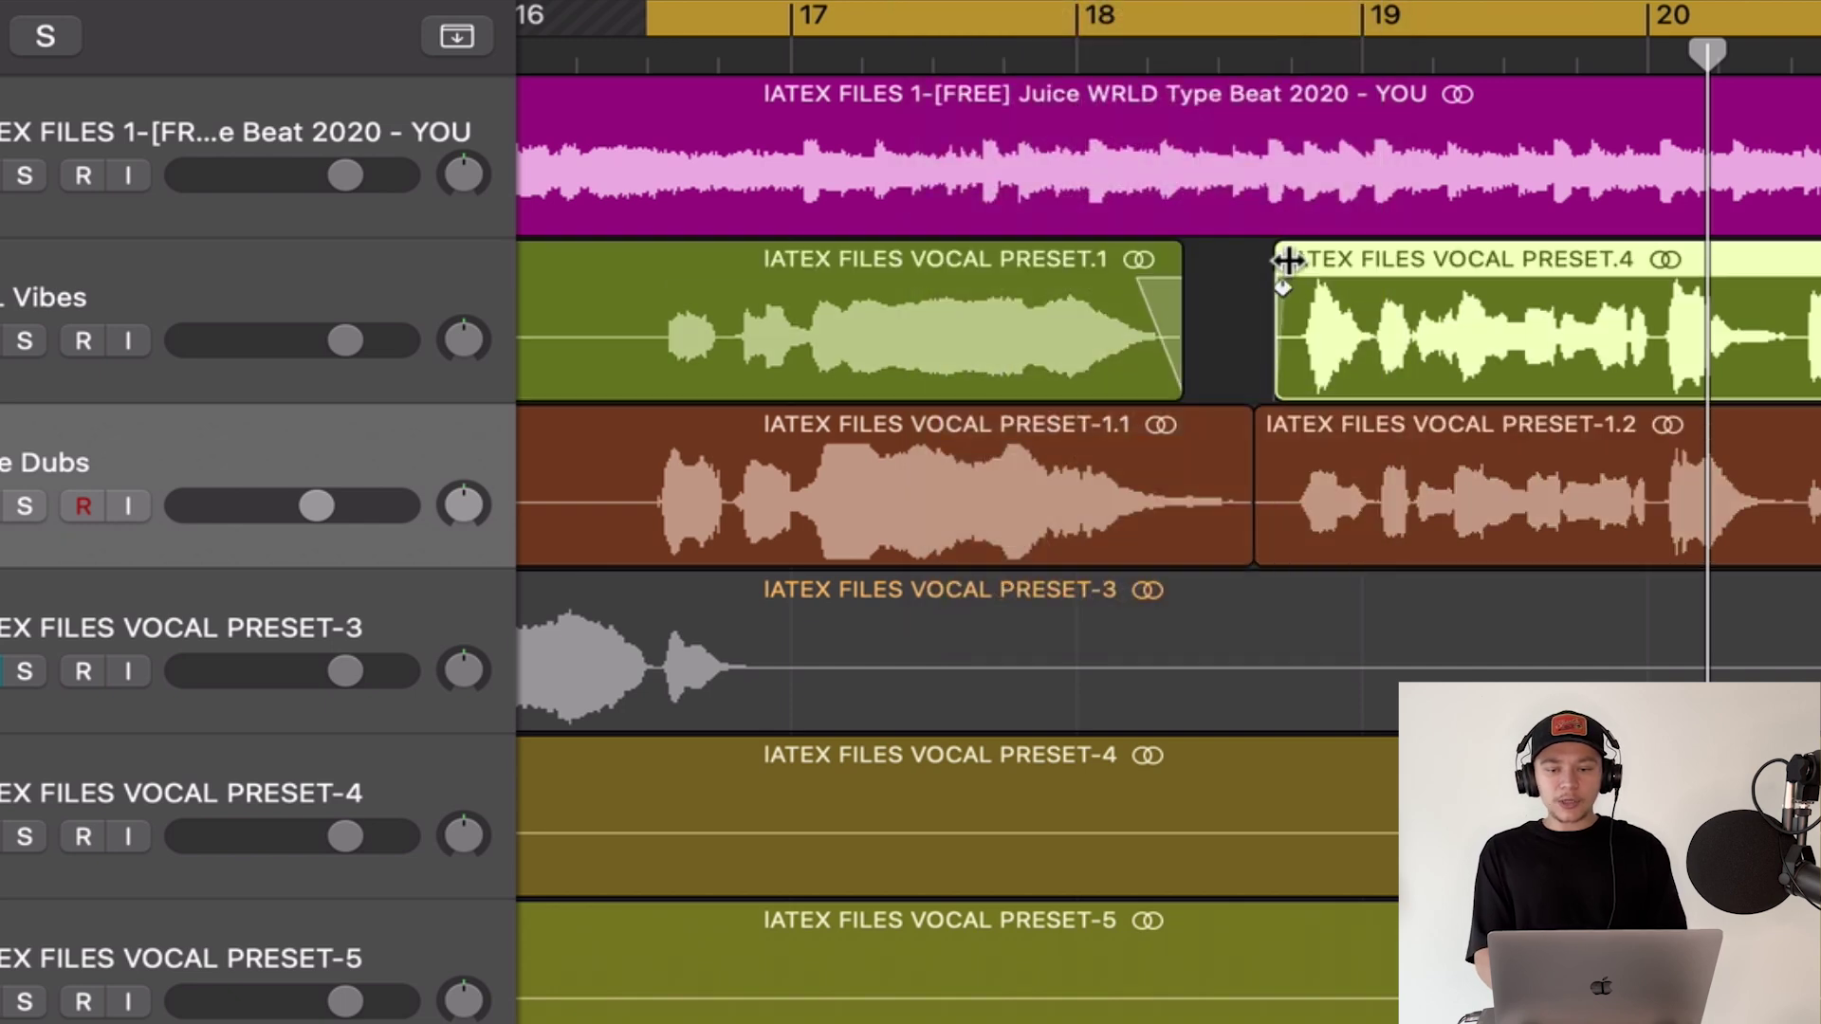
- Split the ATL Vibes region between bars 16 and 17, just before the vocal starts, and add a short fade-in to the vocal piece
{"action": "scroll", "coordinate": [1328, 254], "scroll_direction": "left", "scroll_amount": 3}
{"action": "key", "text": "t"}
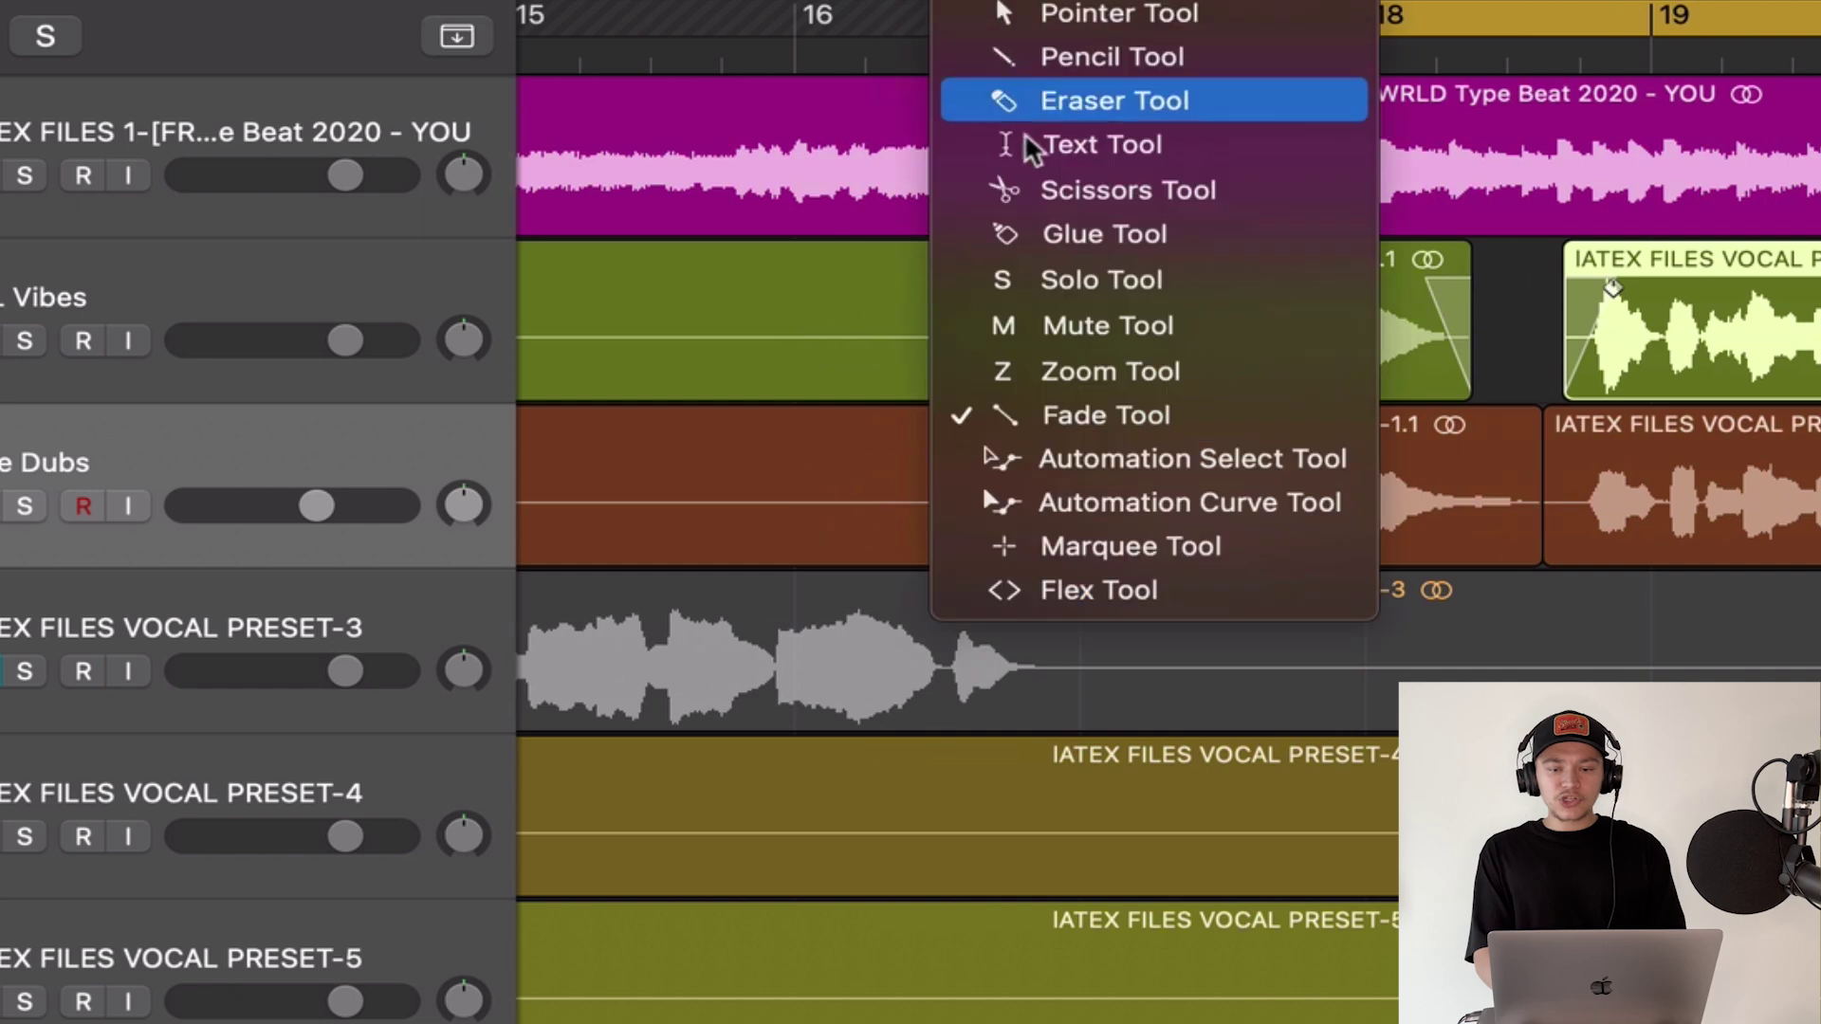
{"action": "left_click", "coordinate": [1048, 190]}
{"action": "left_click", "coordinate": [905, 316]}
{"action": "key", "text": "t"}
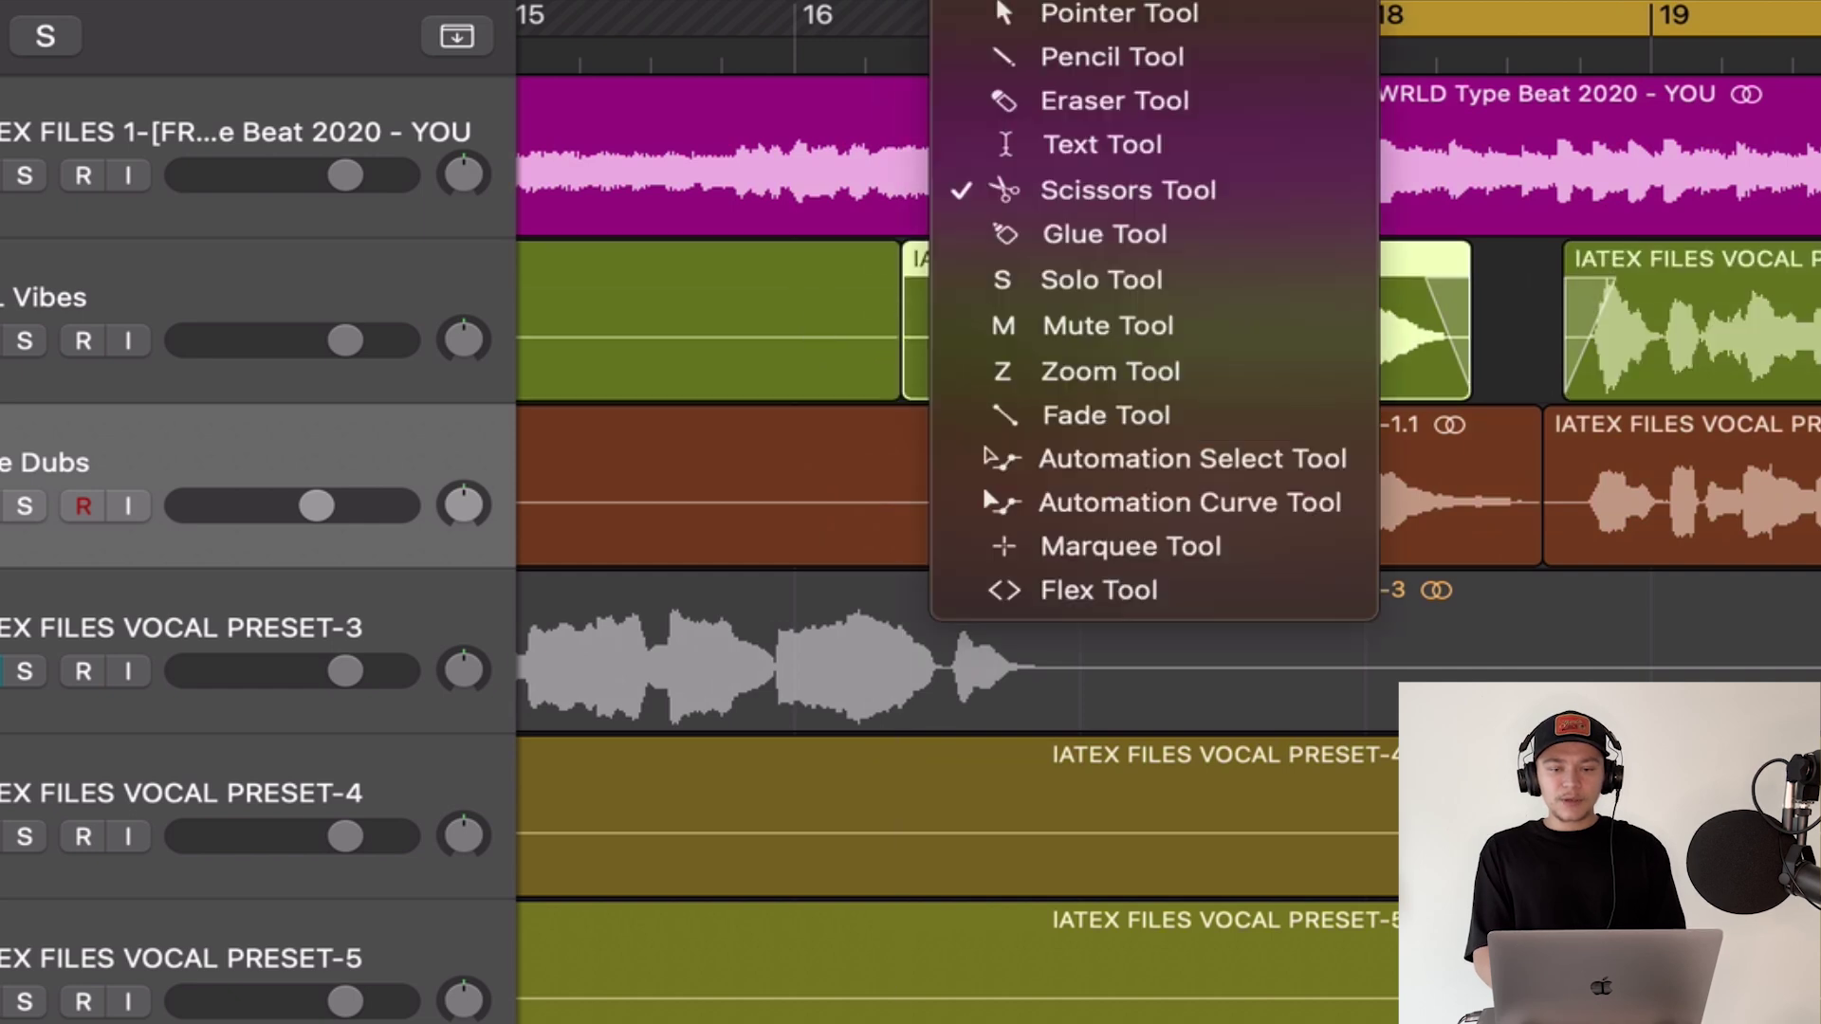
{"action": "left_click", "coordinate": [1090, 412]}
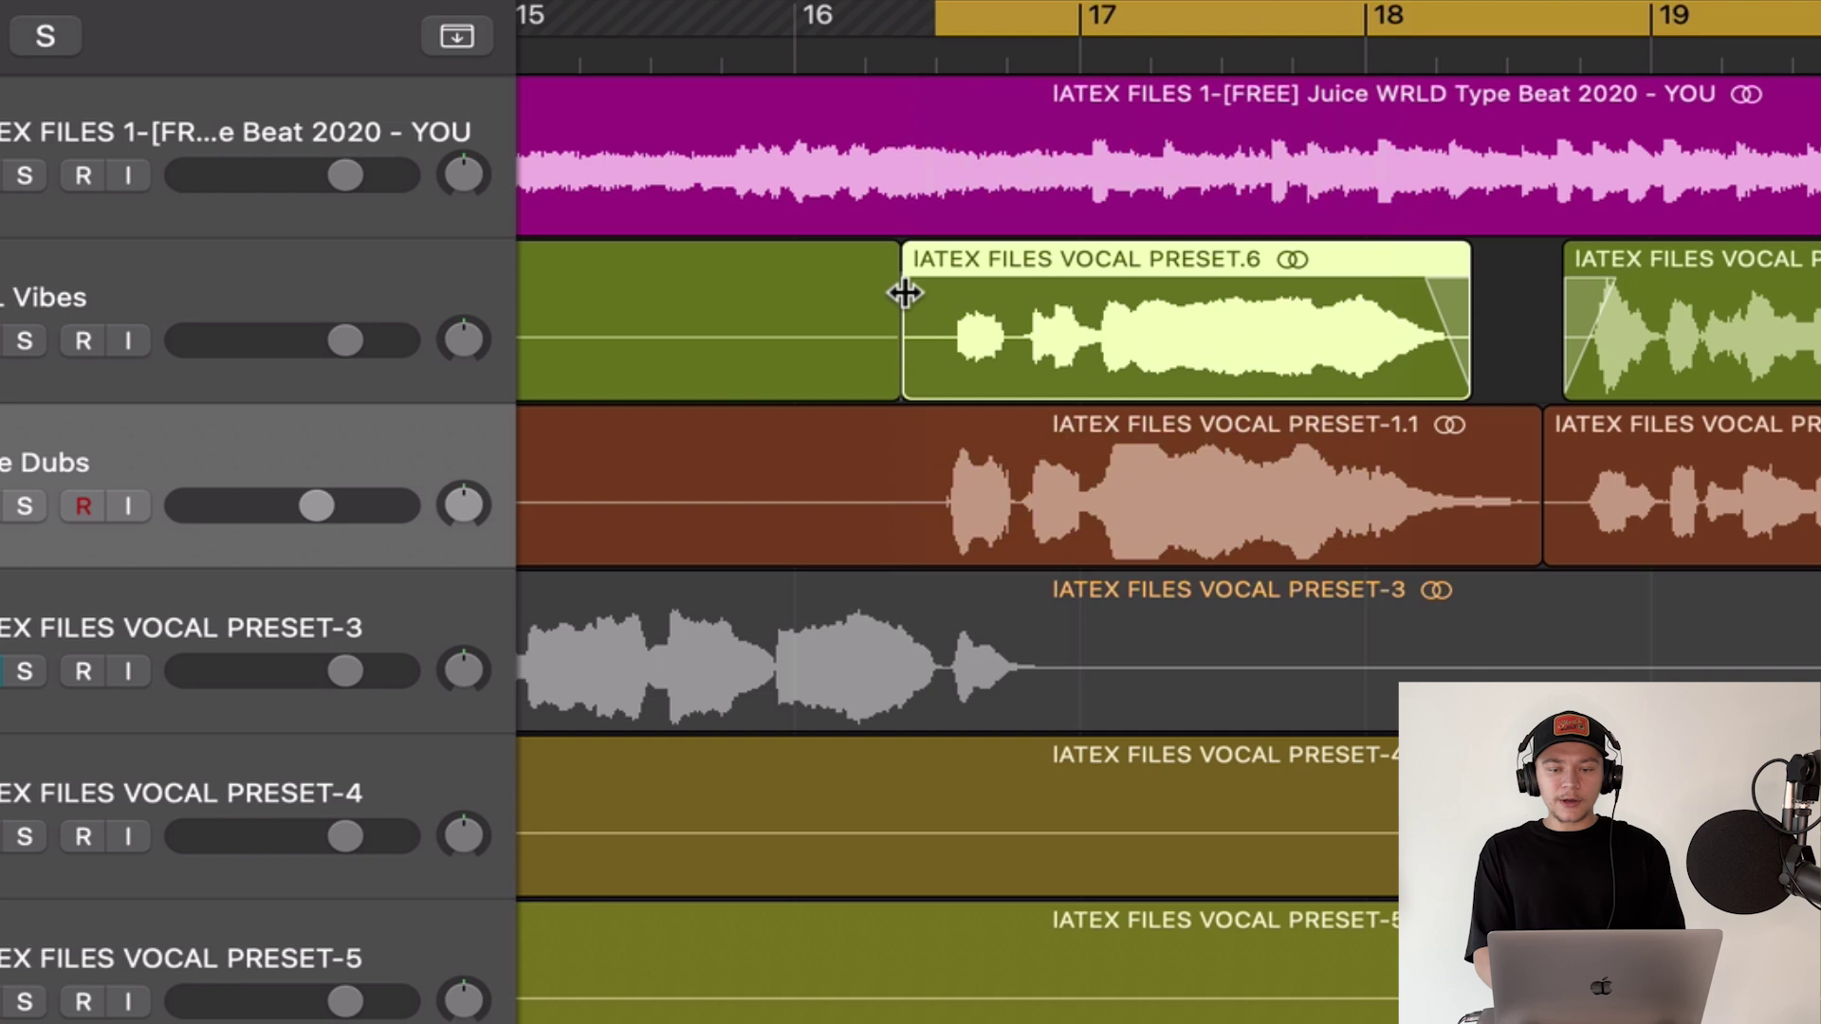
{"action": "left_click_drag", "start_coordinate": [903, 294], "coordinate": [948, 287]}
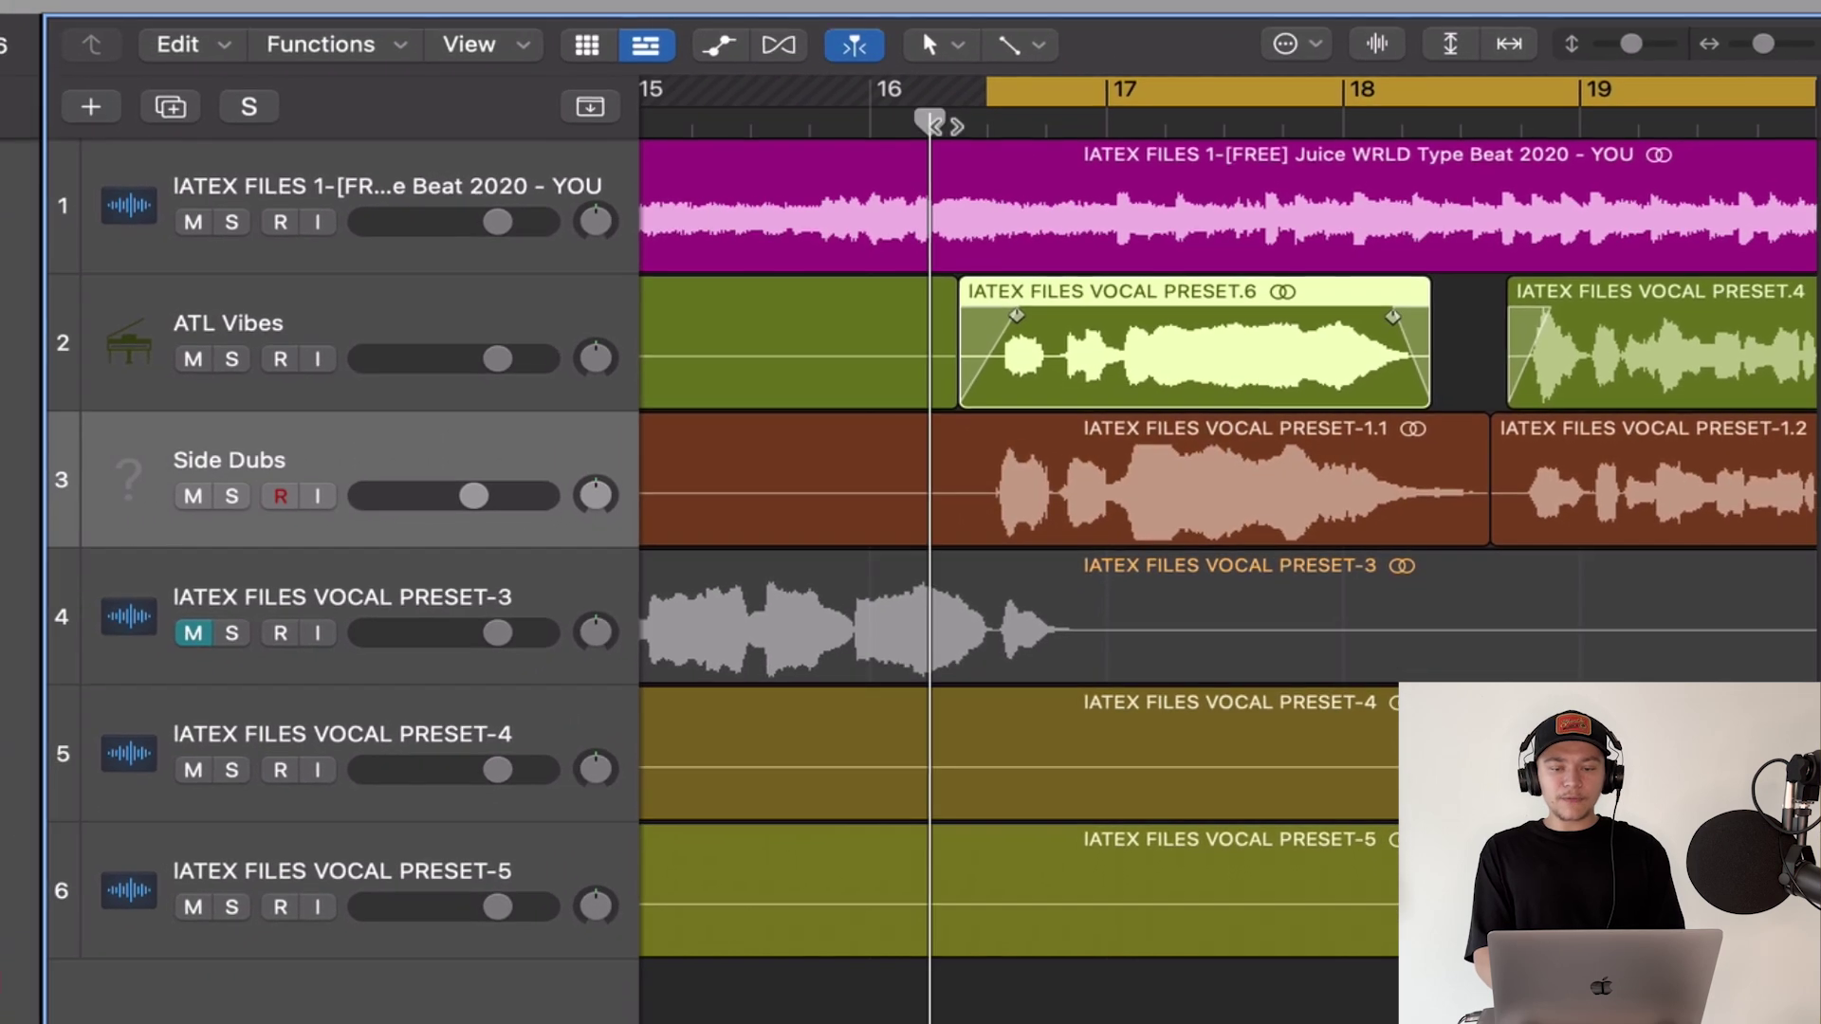
- During playback, add a fade-out and fade-in on either side of the Side Dubs split and listen on past bar 21
{"action": "key", "text": "space"}
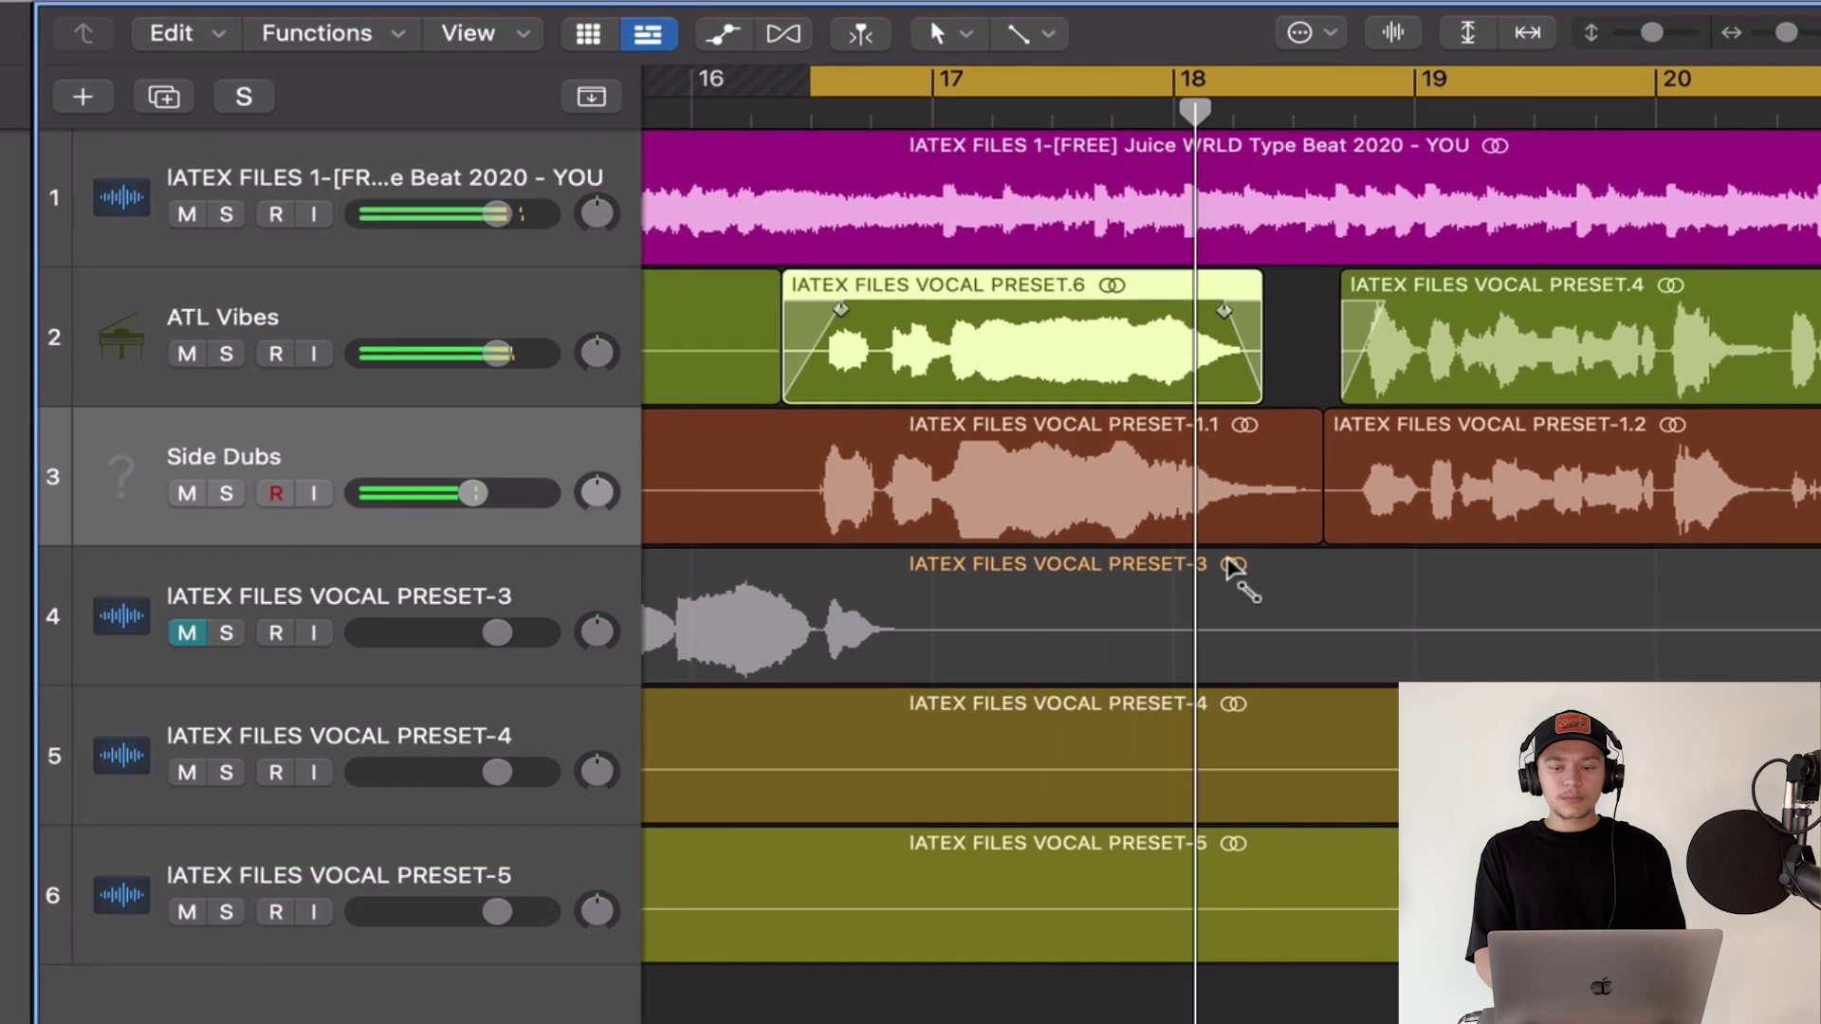
{"action": "left_click_drag", "start_coordinate": [1316, 436], "coordinate": [1384, 454]}
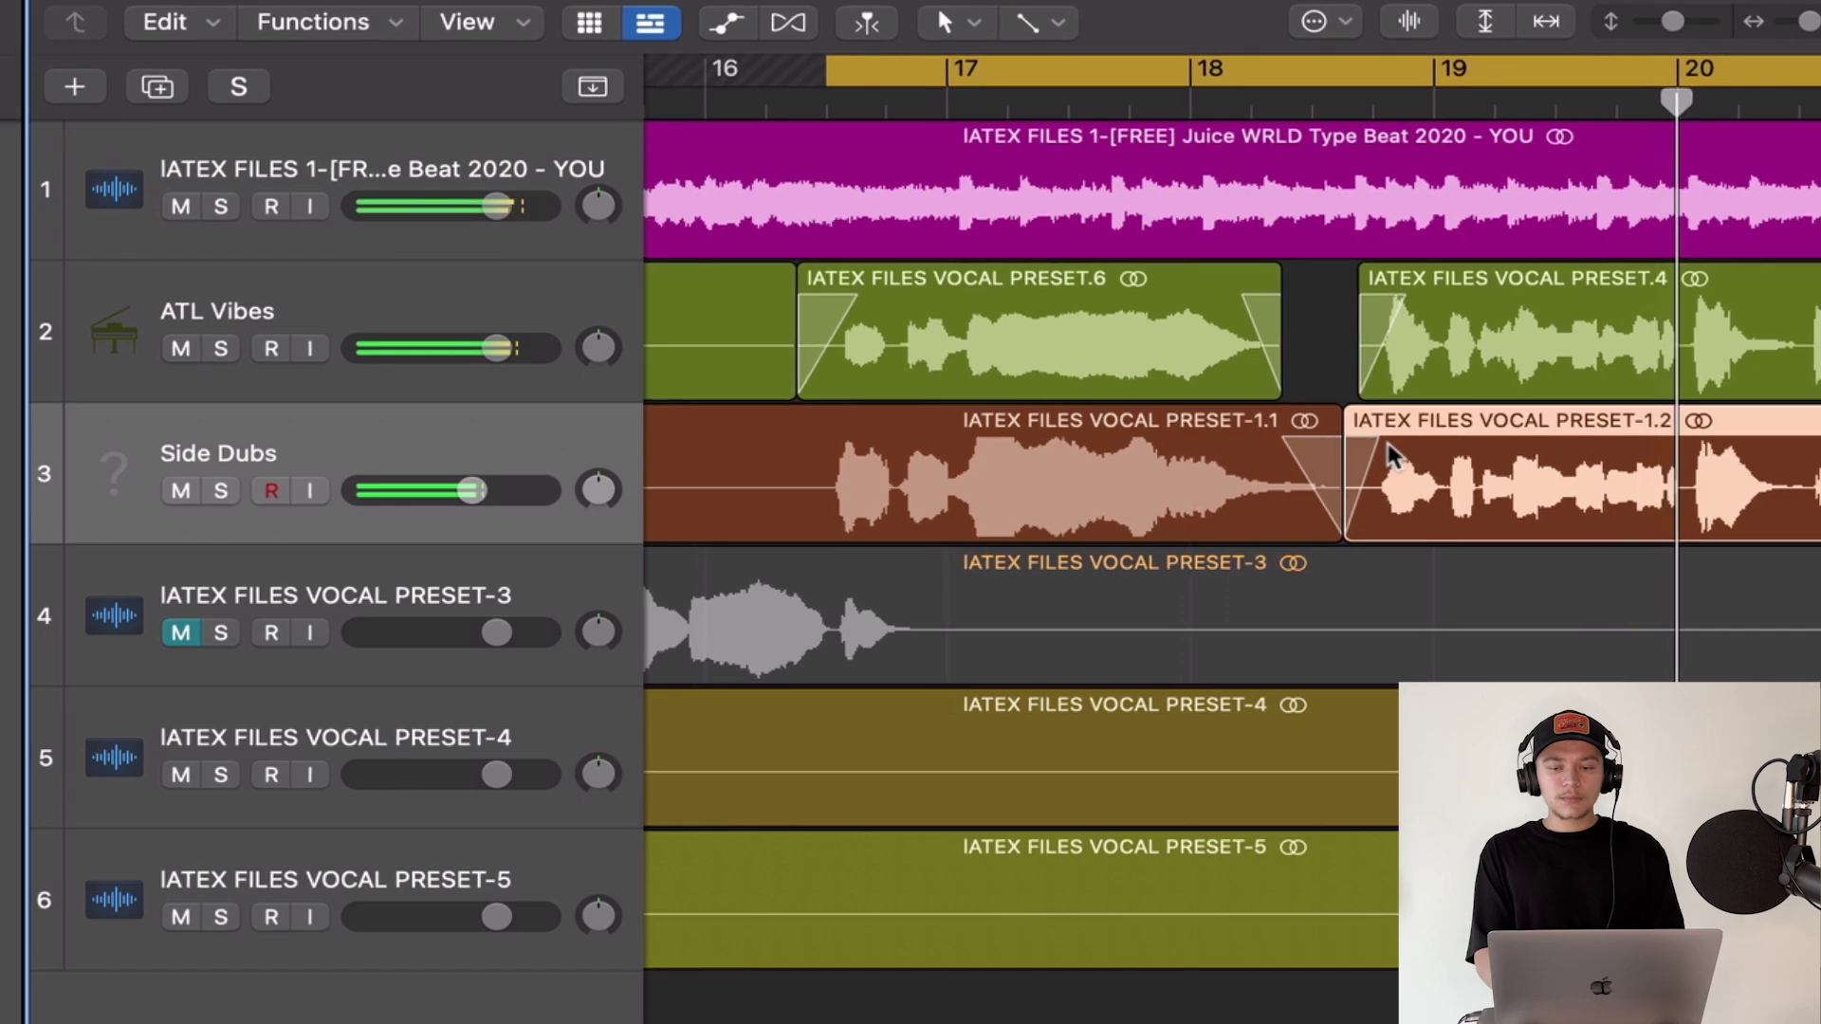
{"action": "scroll", "coordinate": [1388, 442], "scroll_direction": "down", "scroll_amount": 6}
{"action": "scroll", "coordinate": [1390, 442], "scroll_direction": "right", "scroll_amount": 3}
{"action": "scroll", "coordinate": [1391, 440], "scroll_direction": "up", "scroll_amount": 4}
{"action": "scroll", "coordinate": [1394, 440], "scroll_direction": "right", "scroll_amount": 2}
{"action": "scroll", "coordinate": [1396, 440], "scroll_direction": "right", "scroll_amount": 2}
{"action": "scroll", "coordinate": [1397, 440], "scroll_direction": "down", "scroll_amount": 3}
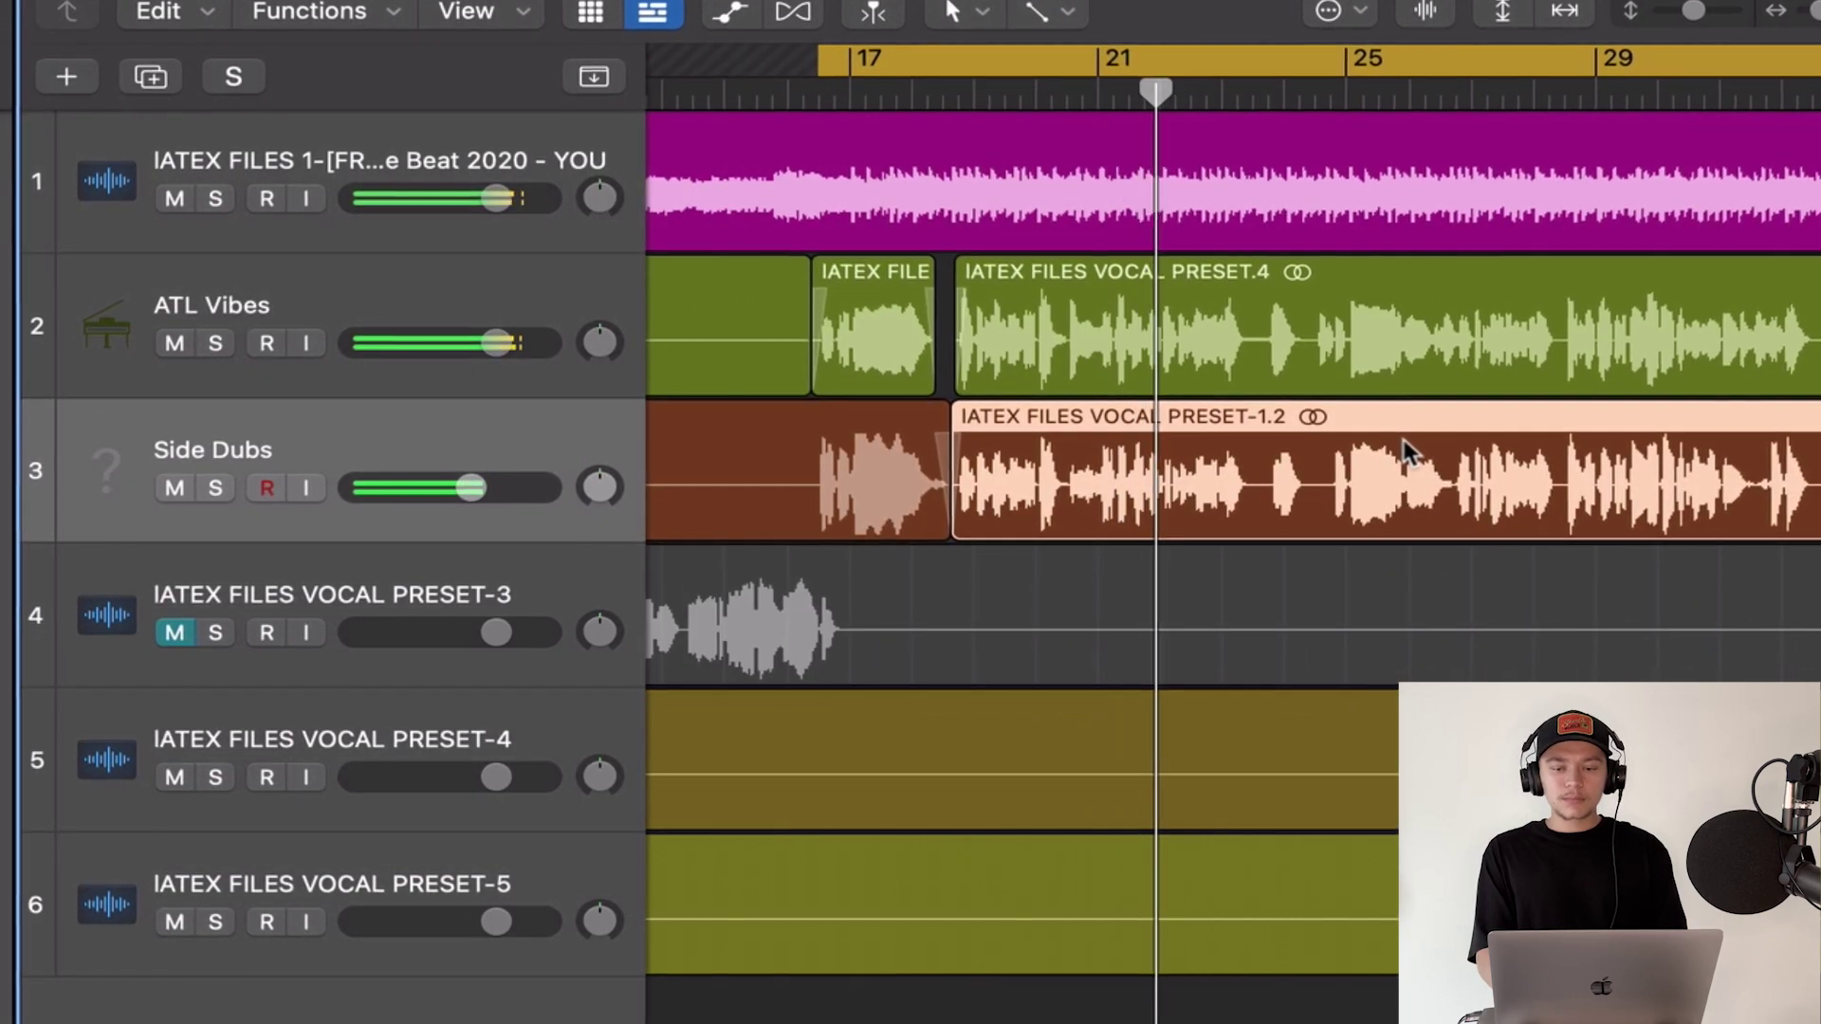
{"action": "scroll", "coordinate": [1403, 442], "scroll_direction": "up", "scroll_amount": 4}
{"action": "scroll", "coordinate": [1373, 307], "scroll_direction": "right", "scroll_amount": 3}
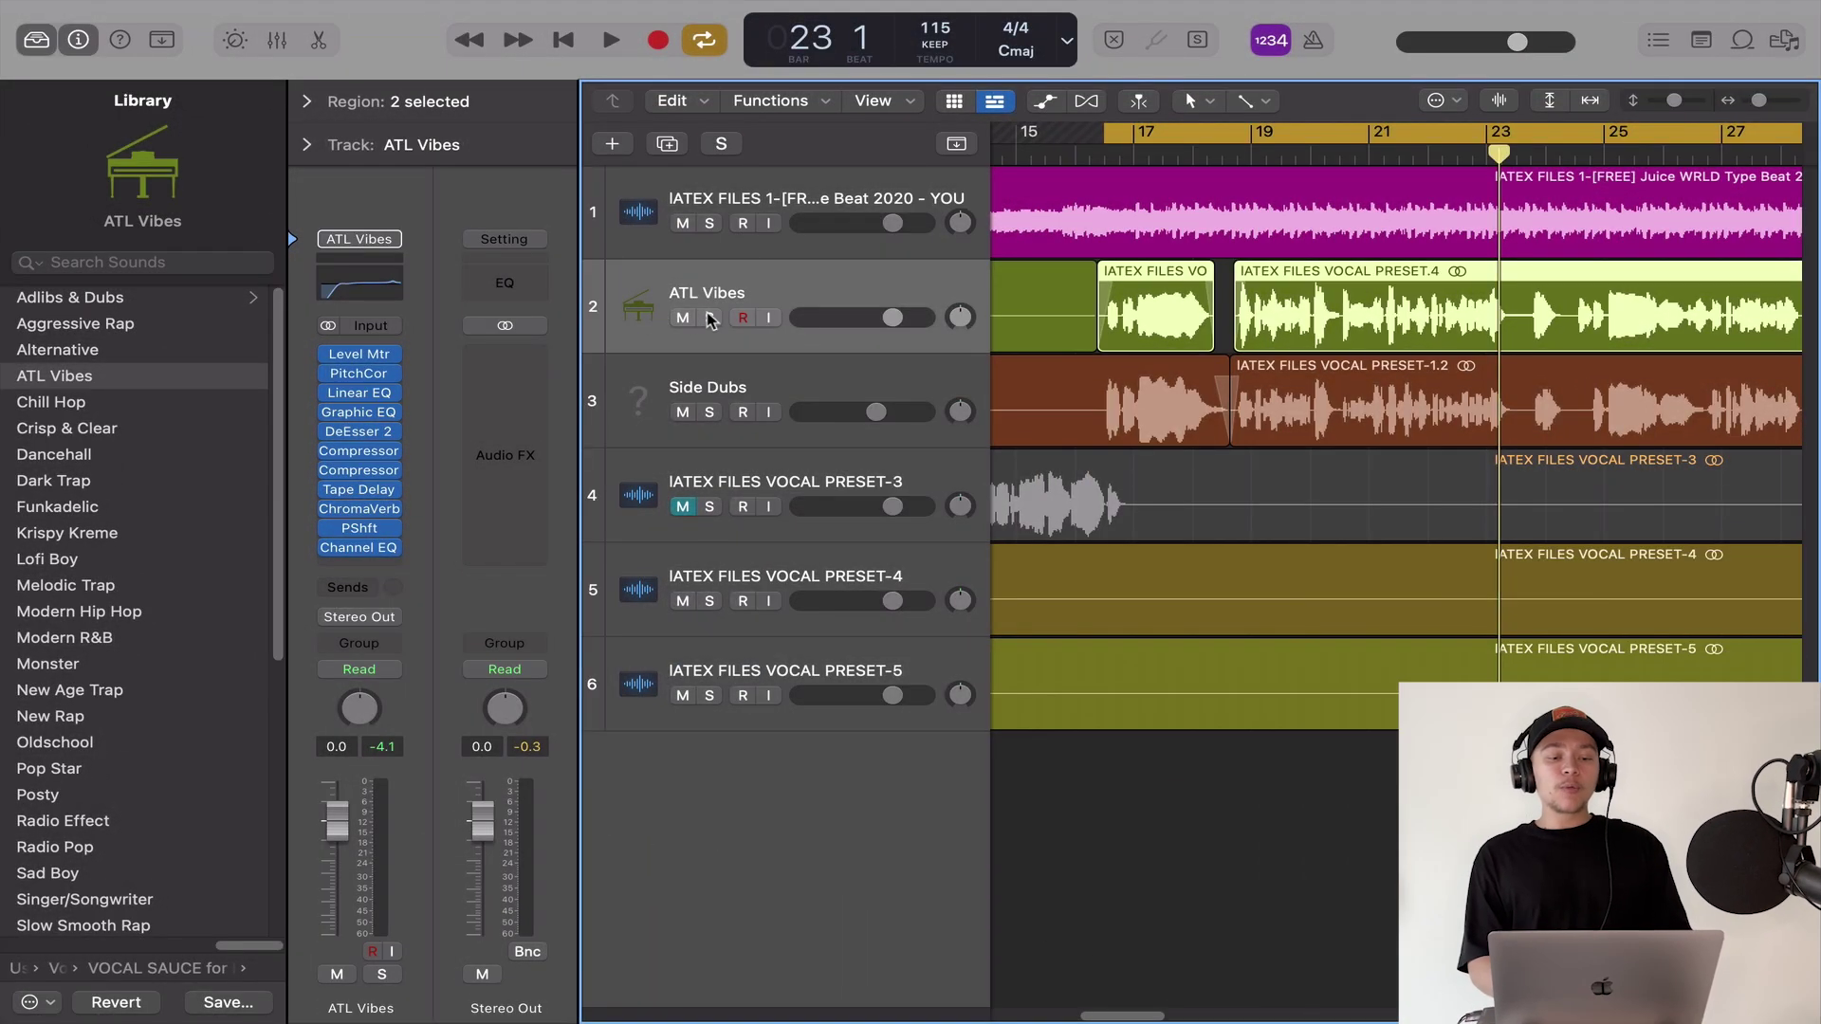
- Solo ATL Vibes, re-enable its bypassed plug-ins from Level Meter through Channel EQ during playback, and end the solo
{"action": "left_click", "coordinate": [710, 317]}
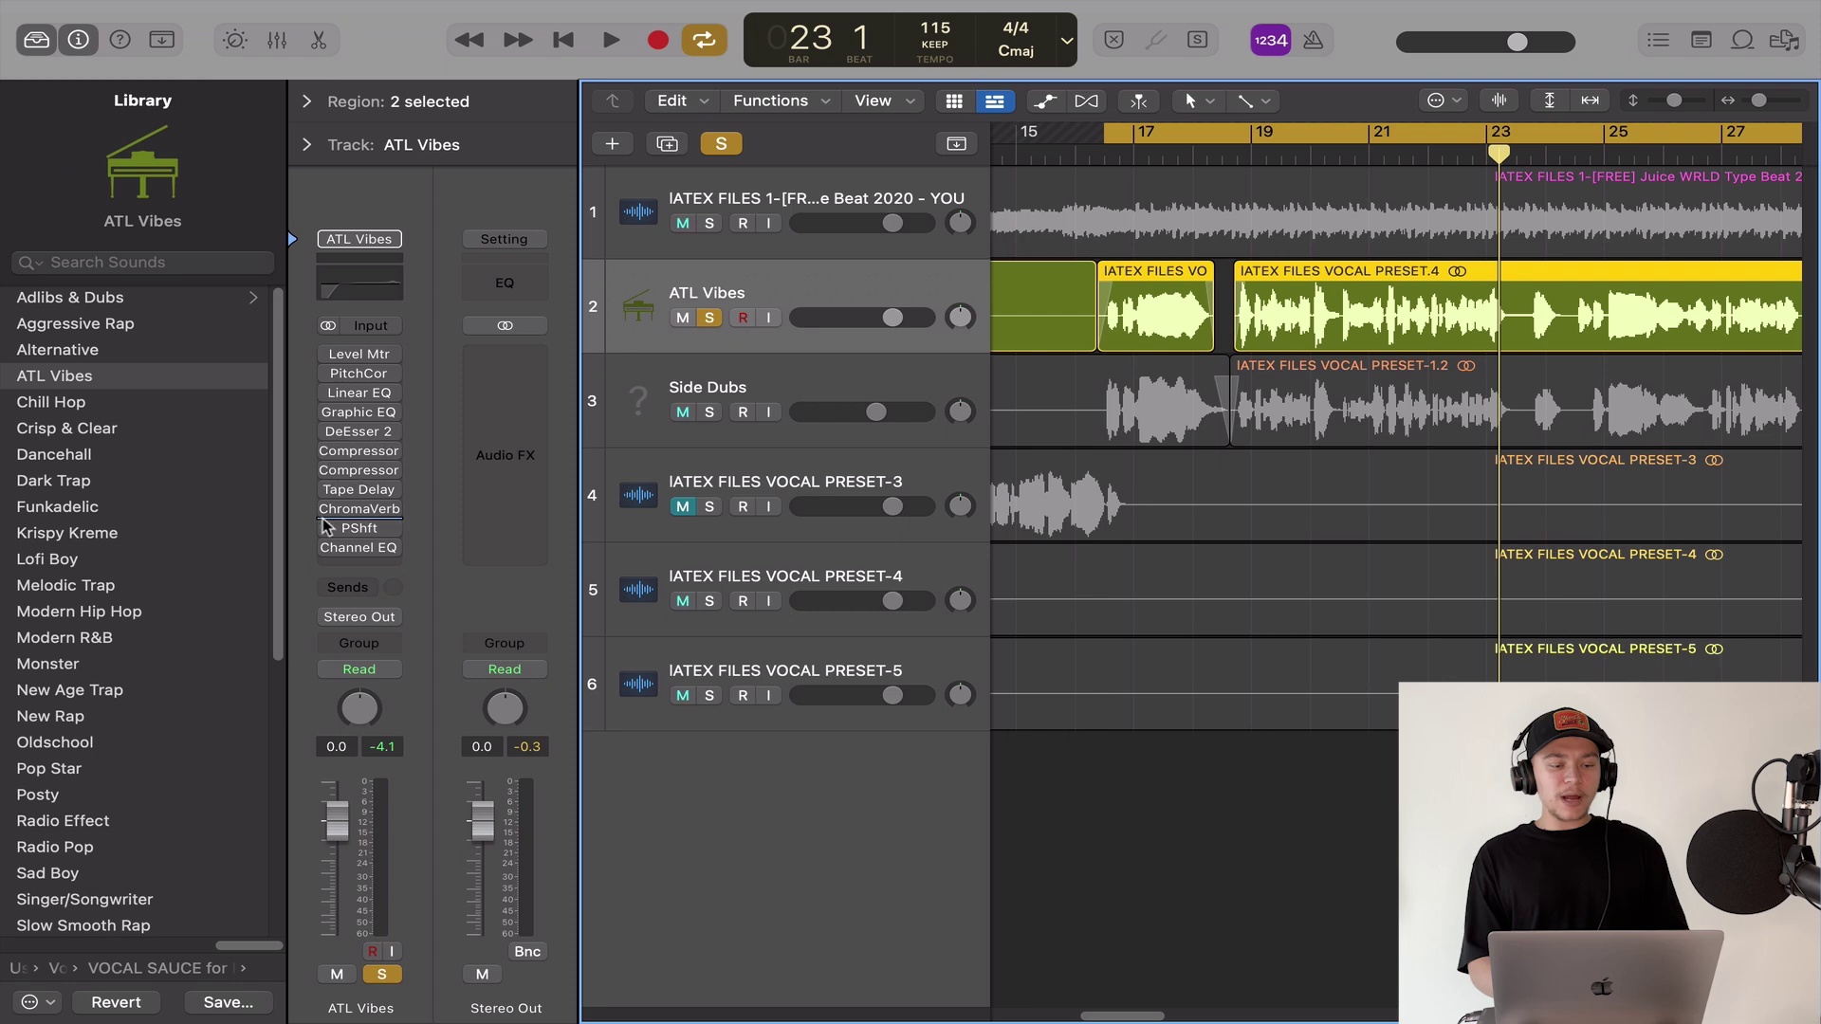
{"action": "key", "text": "space"}
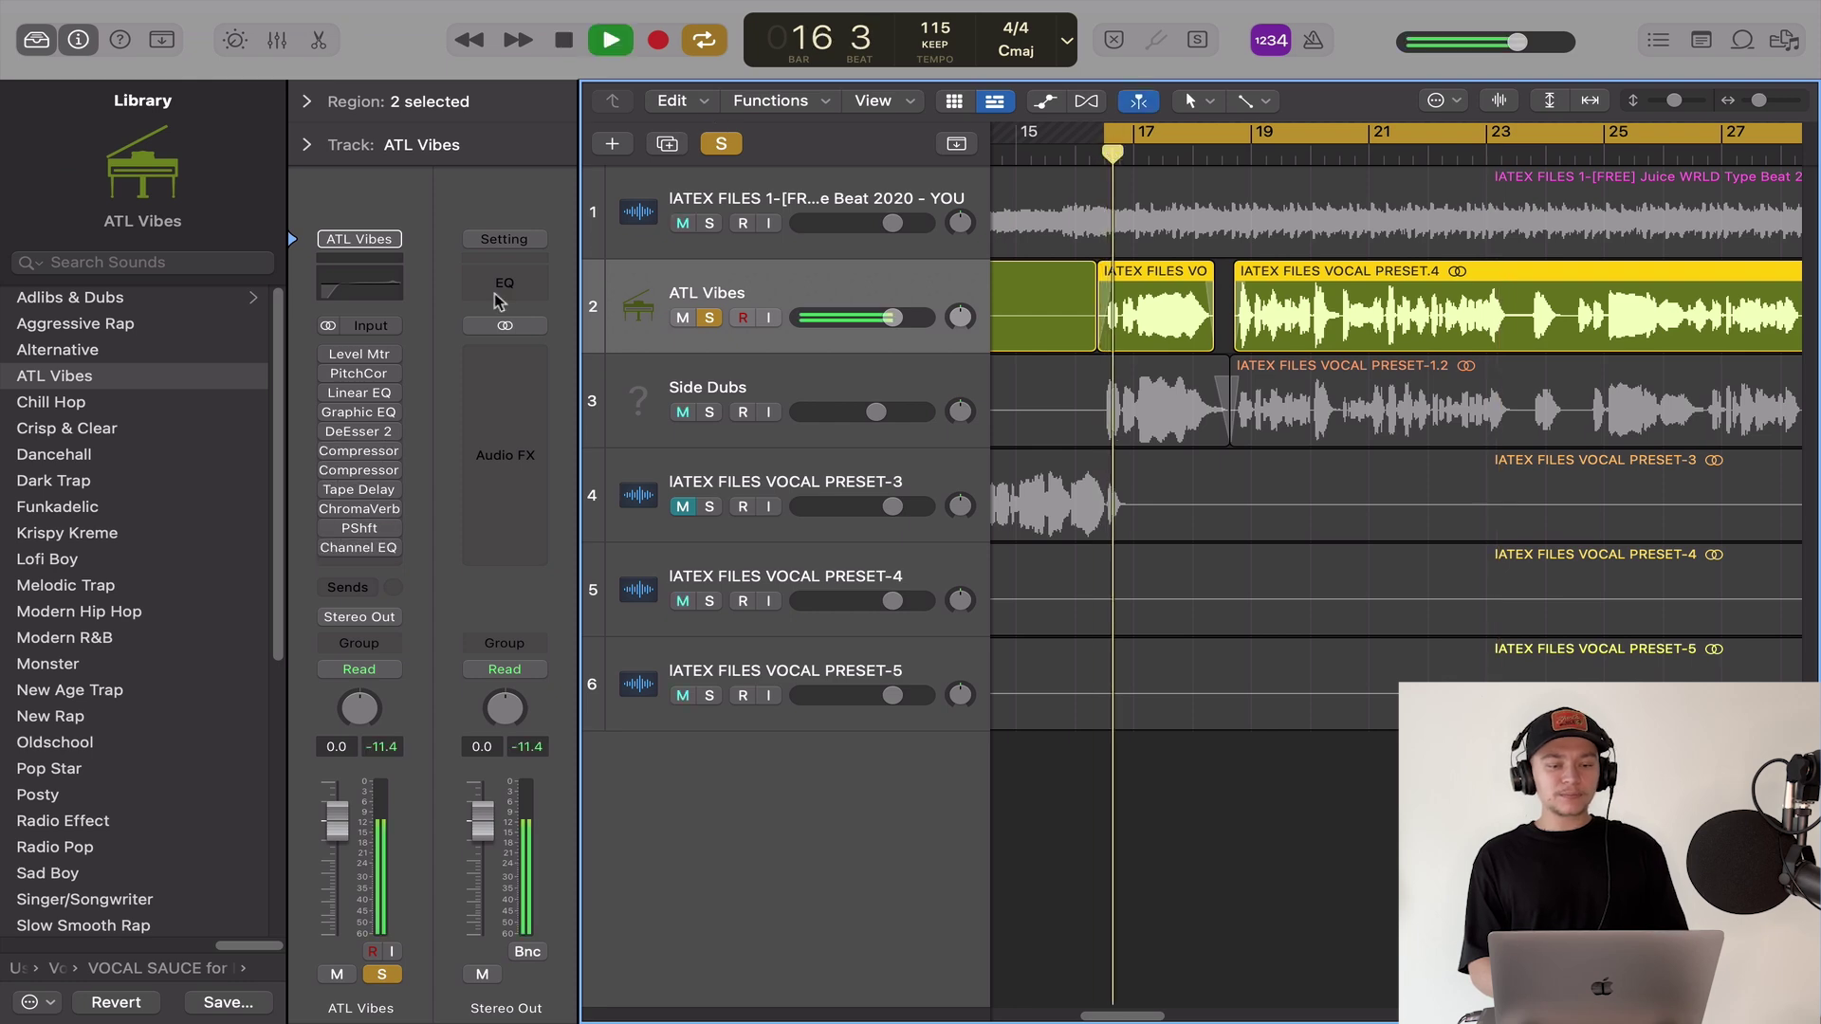
{"action": "left_click_drag", "start_coordinate": [347, 348], "coordinate": [333, 393]}
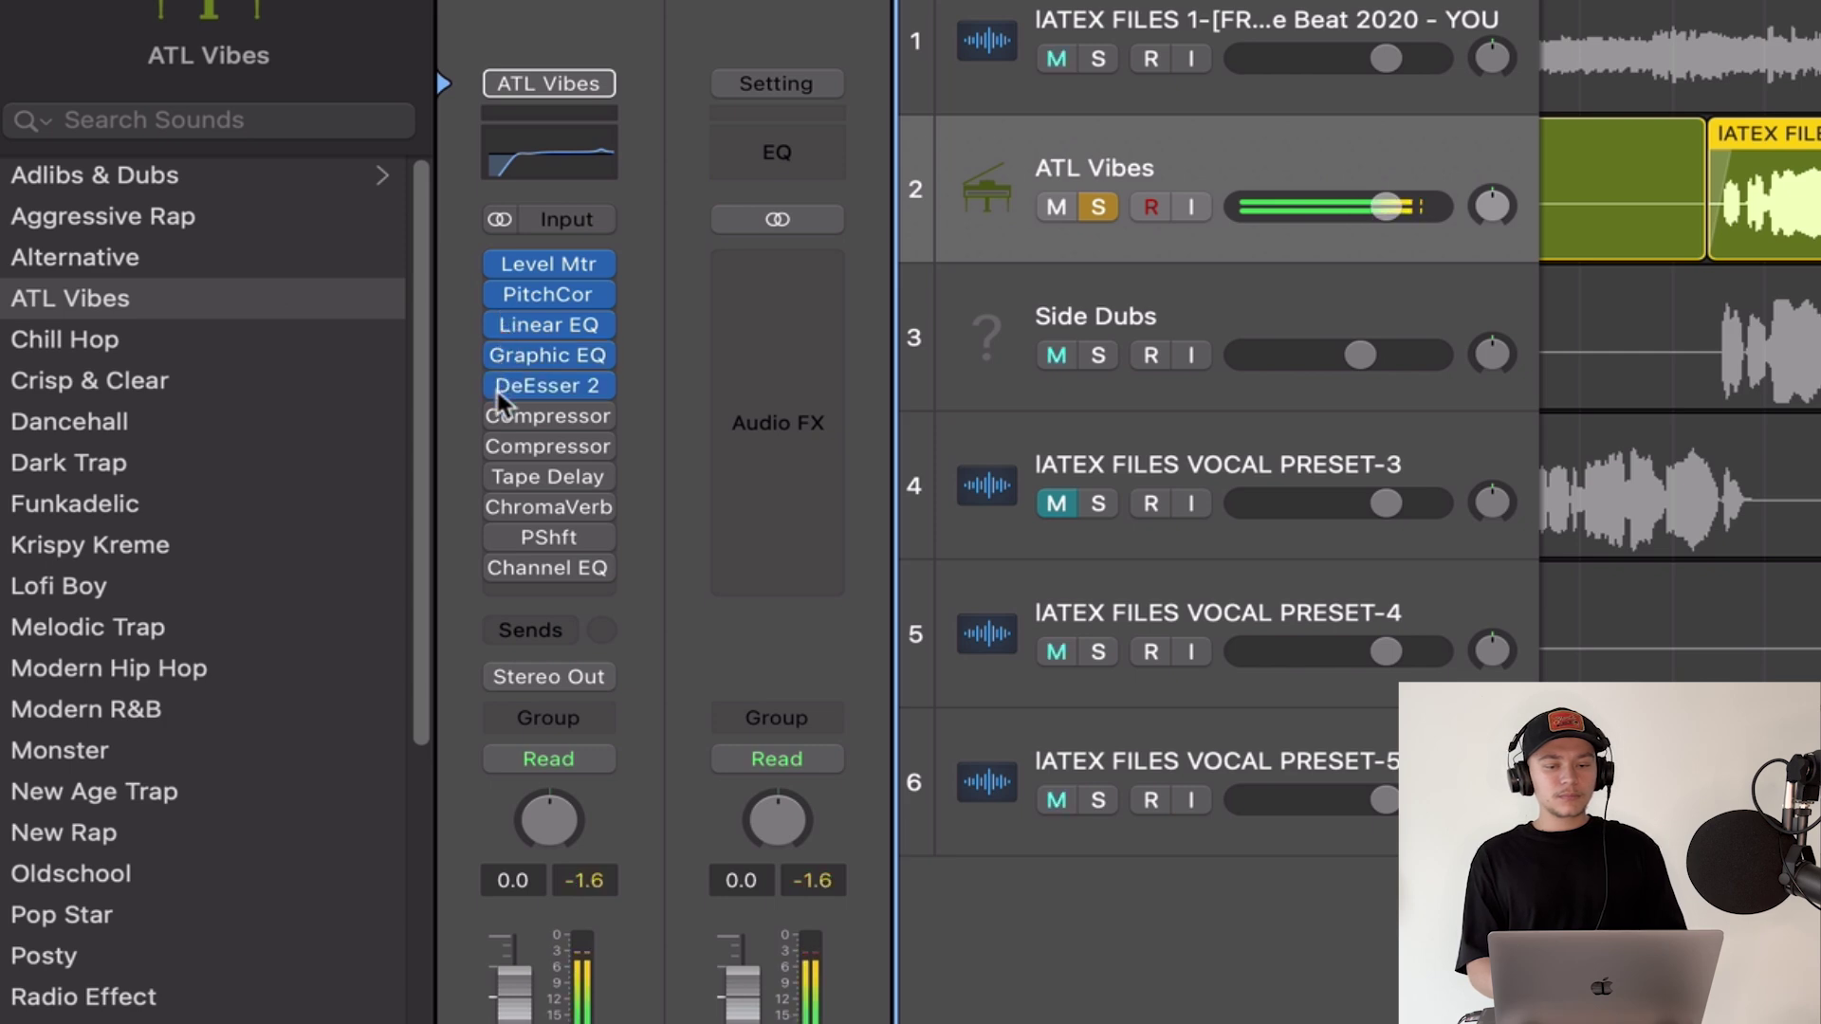
{"action": "left_click_drag", "start_coordinate": [497, 441], "coordinate": [441, 571]}
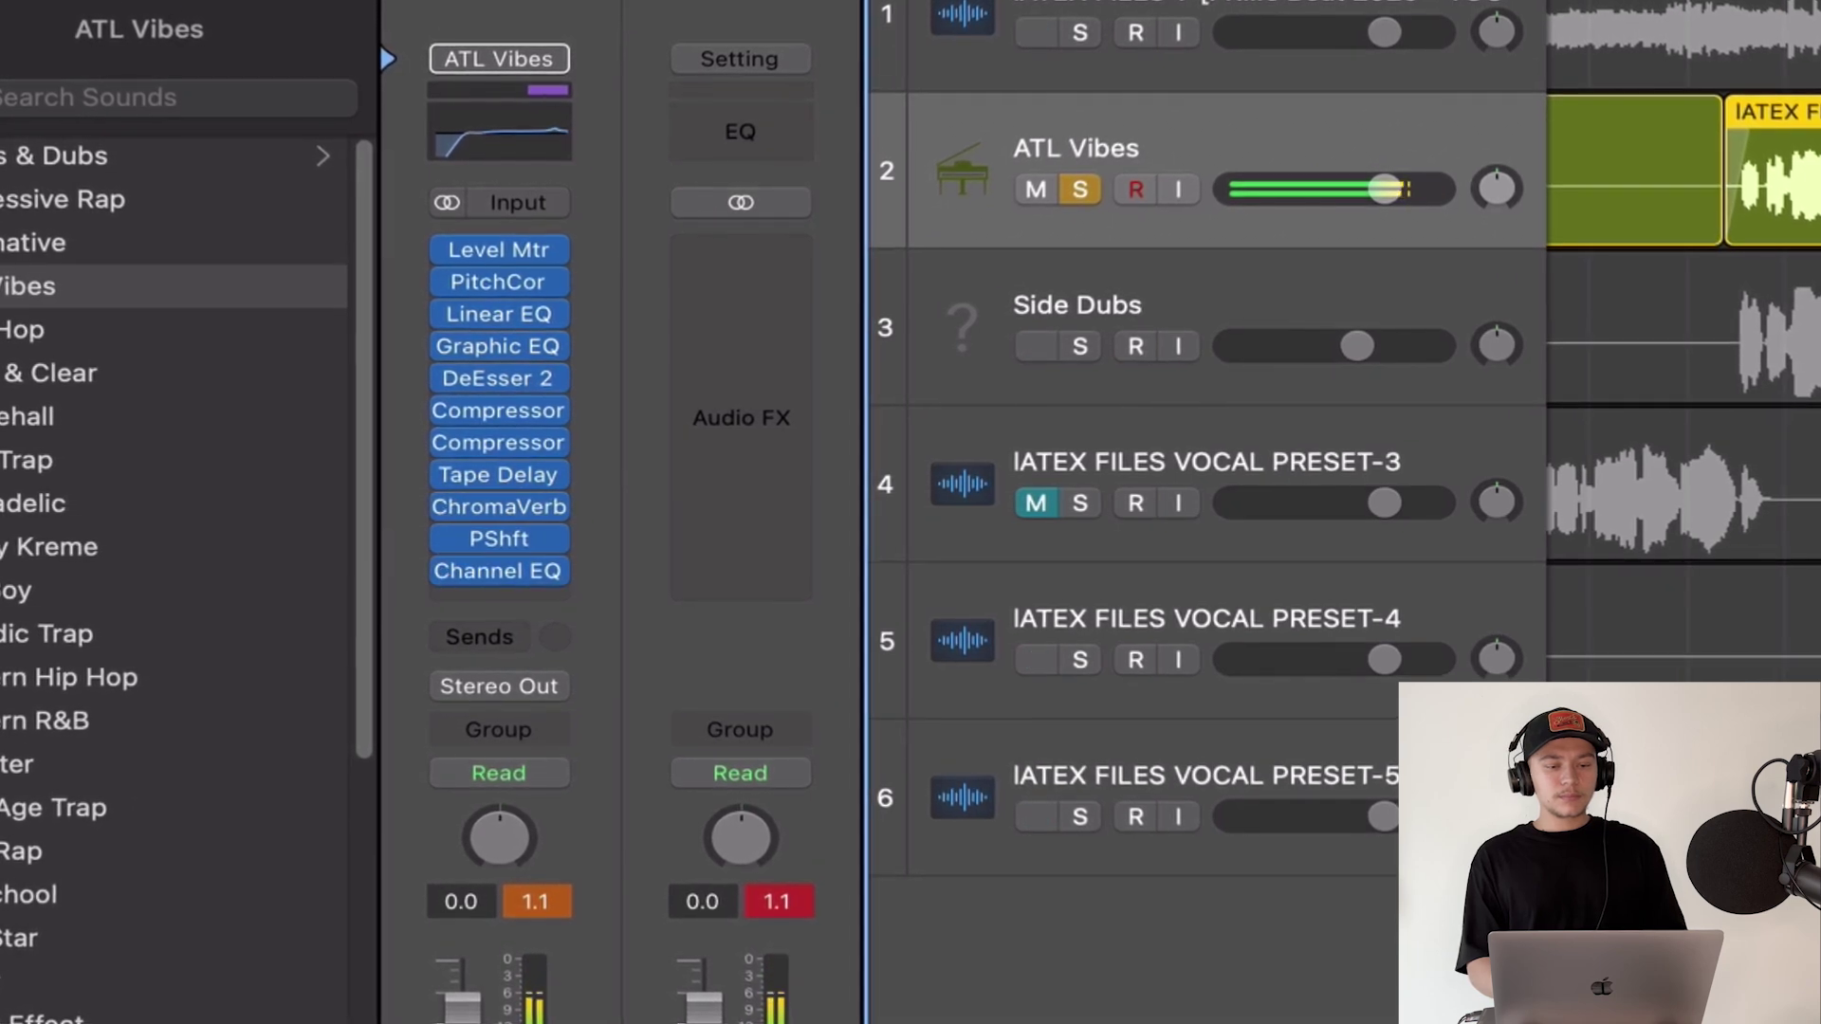
{"action": "key", "text": "s"}
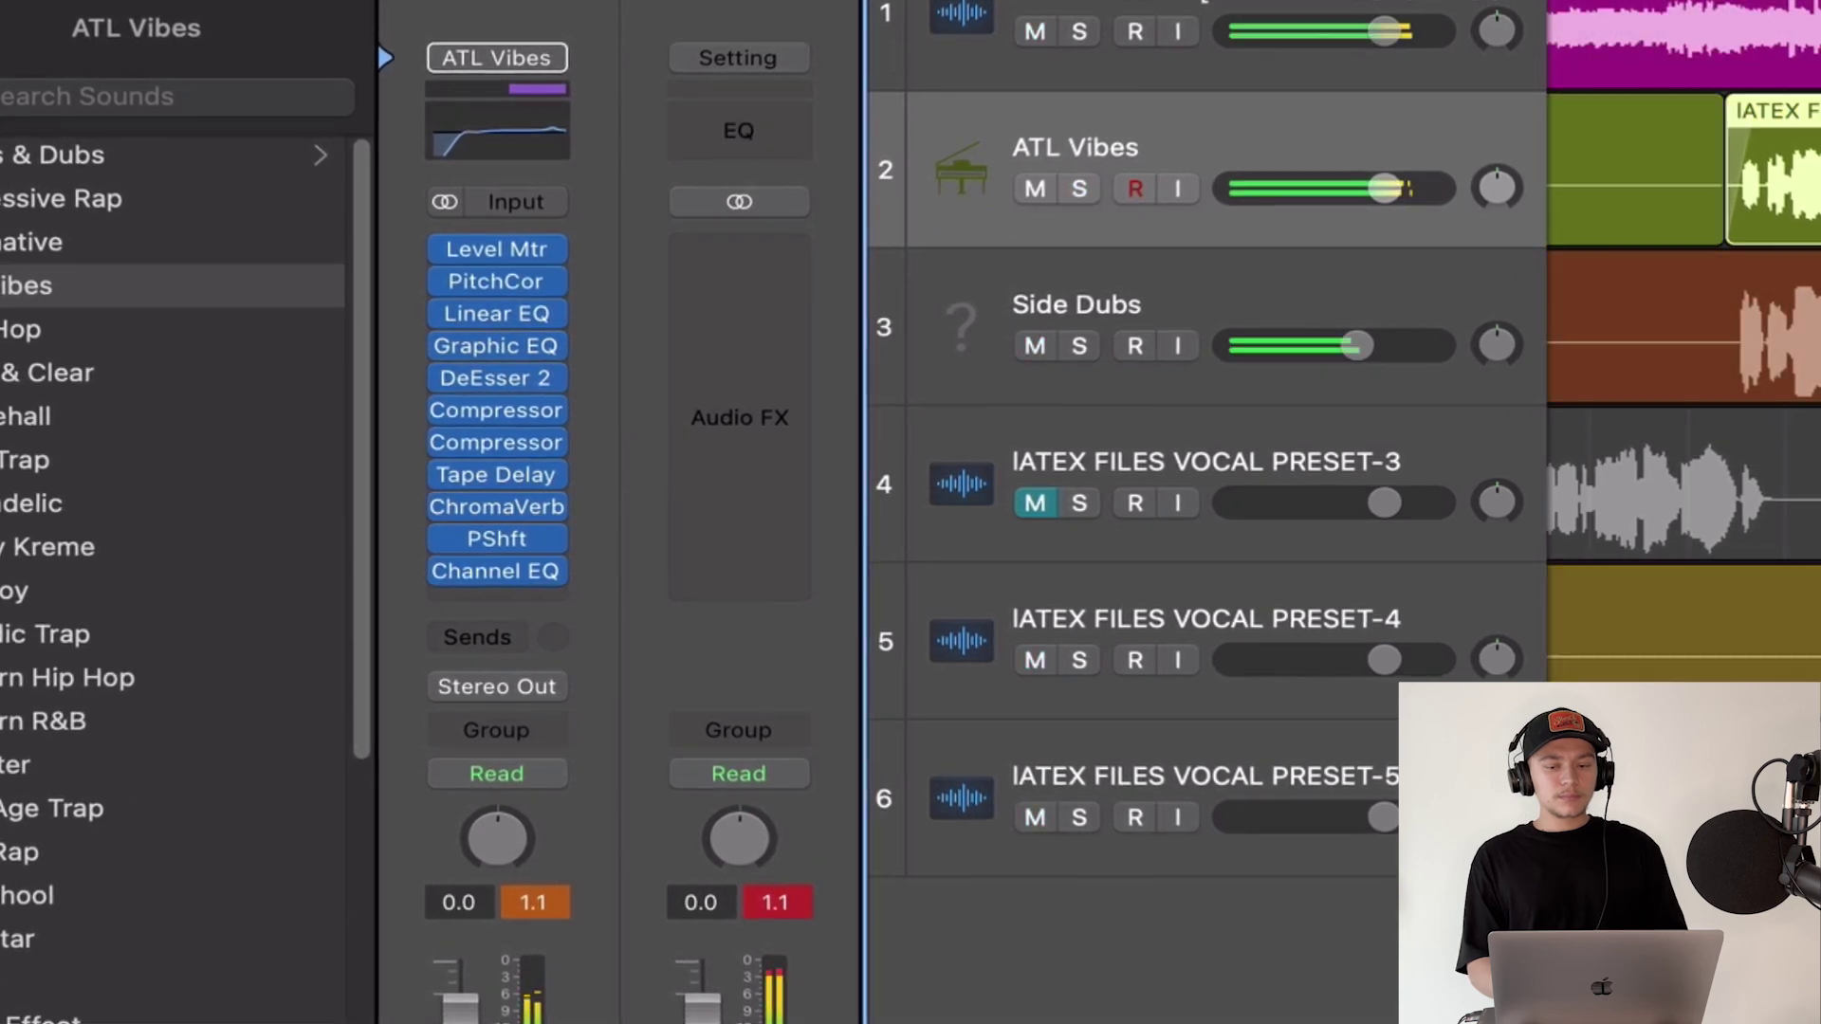
{"action": "key", "text": "space"}
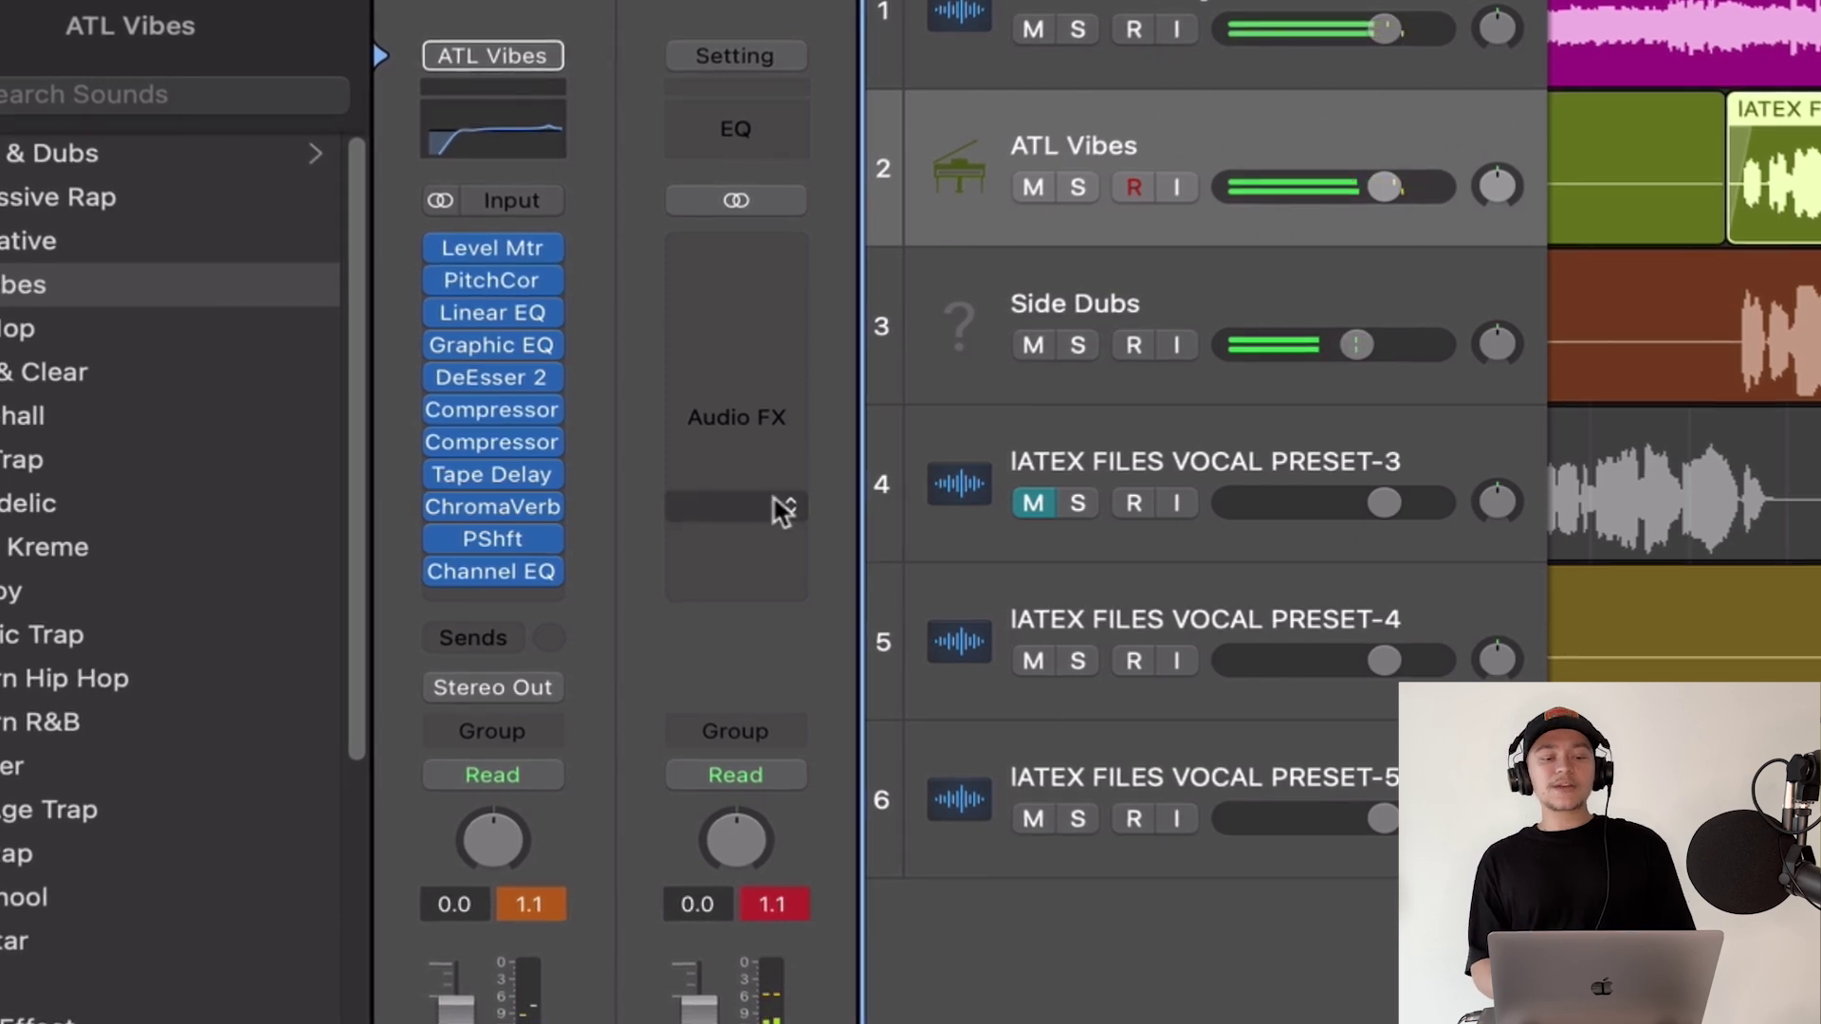
- Open the Graphic EQ and the Tape Delay on ATL Vibes to examine their settings, closing each one again
{"action": "right_click", "coordinate": [481, 318]}
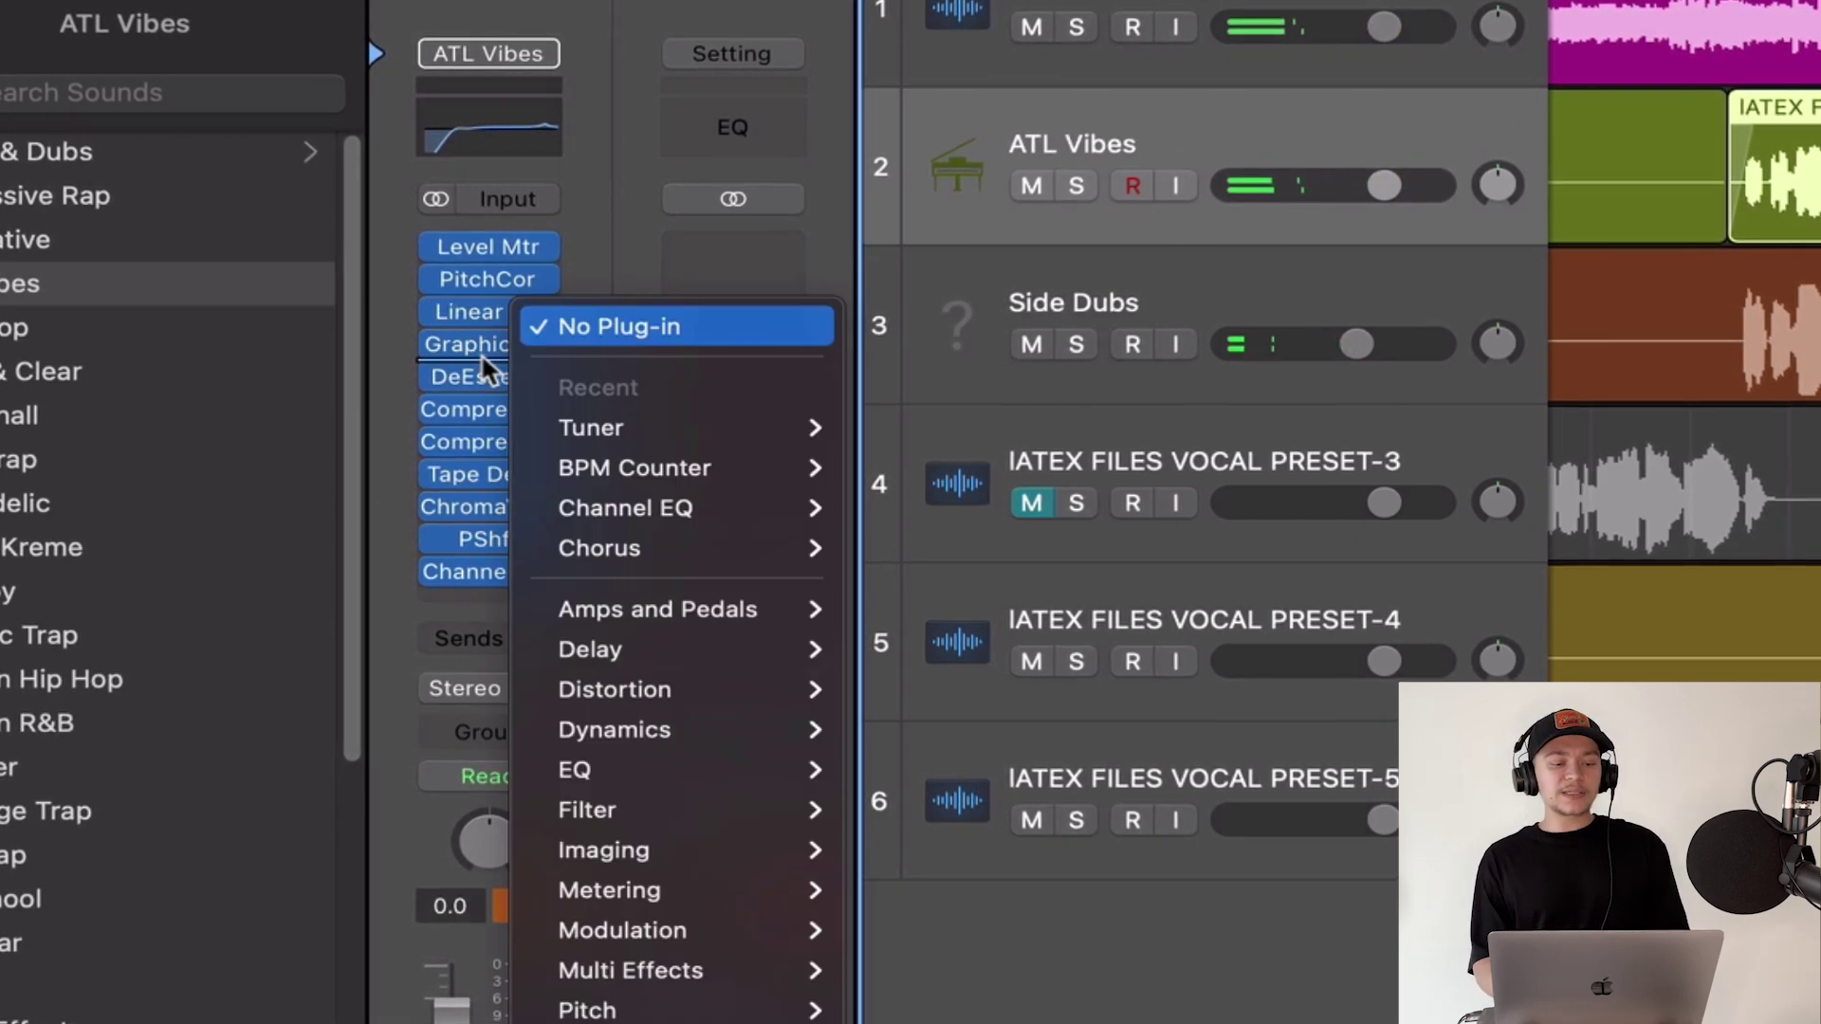
{"action": "left_click", "coordinate": [438, 348]}
{"action": "left_click", "coordinate": [486, 349]}
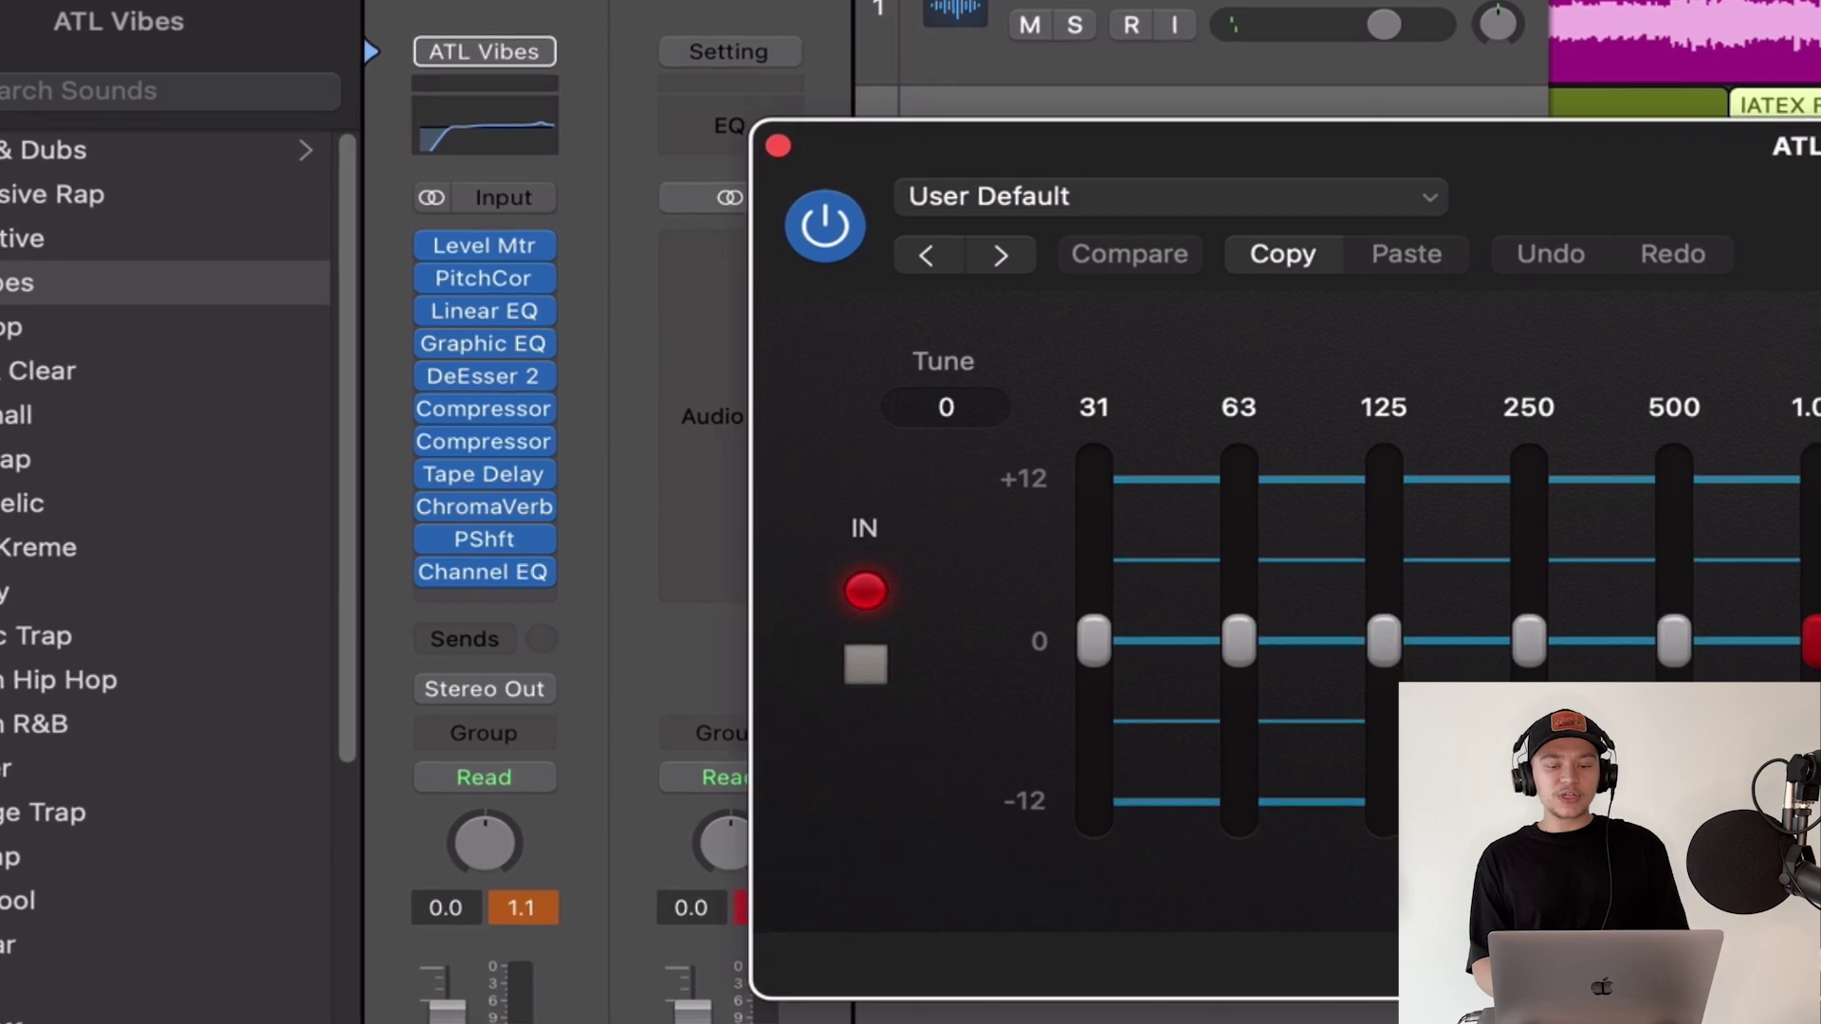
{"action": "left_click_drag", "start_coordinate": [788, 224], "coordinate": [731, 212]}
{"action": "left_click", "coordinate": [729, 140]}
{"action": "mouse_move", "coordinate": [421, 464]}
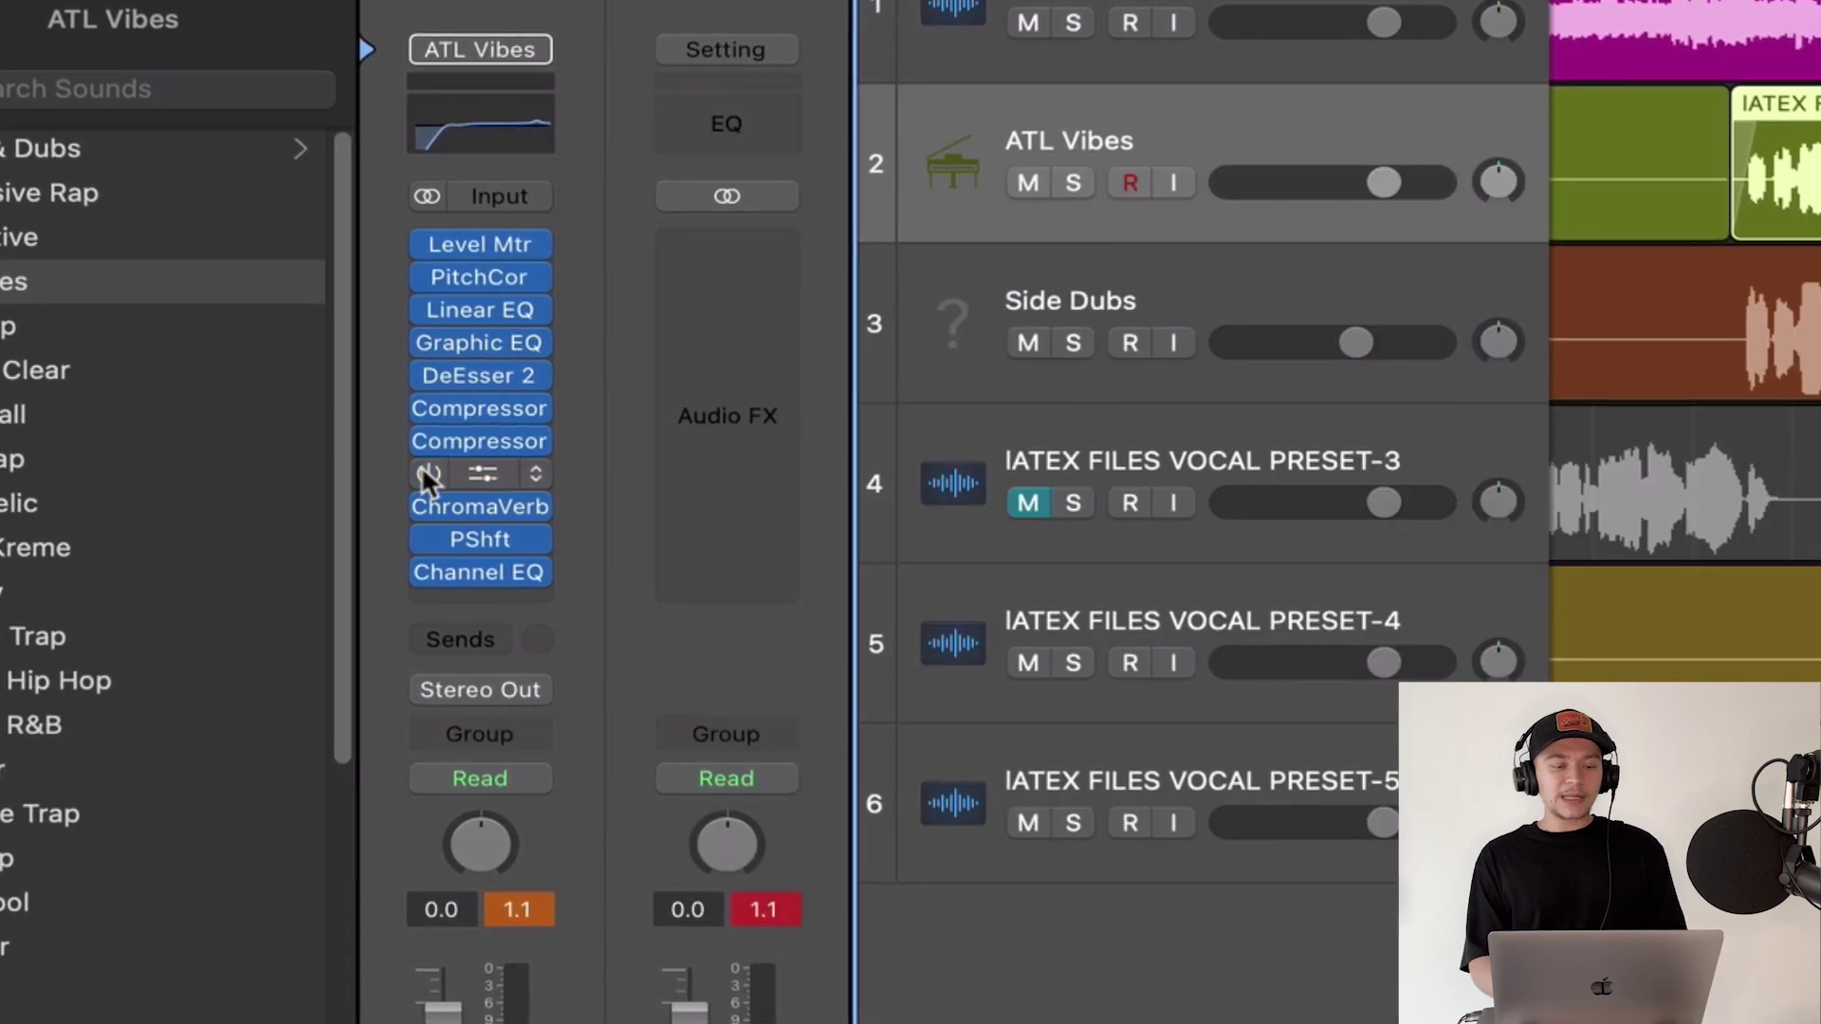
{"action": "left_click", "coordinate": [477, 473]}
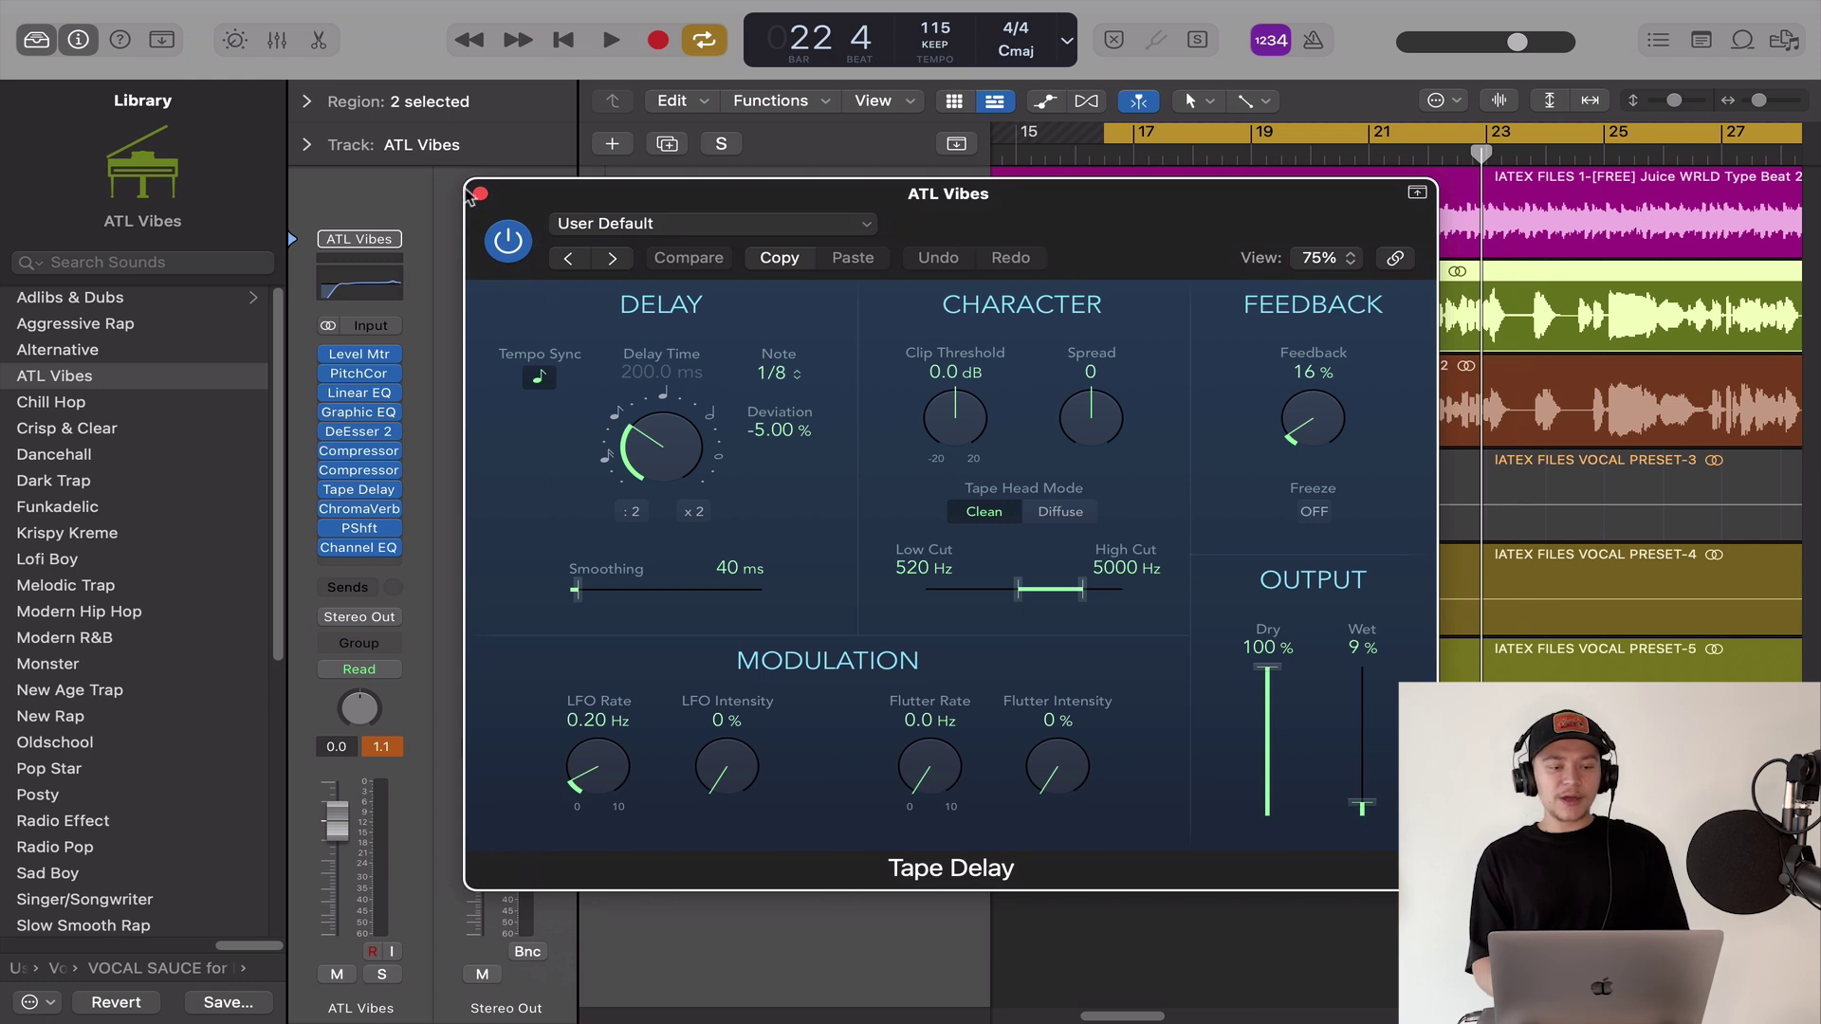
{"action": "left_click", "coordinate": [479, 195]}
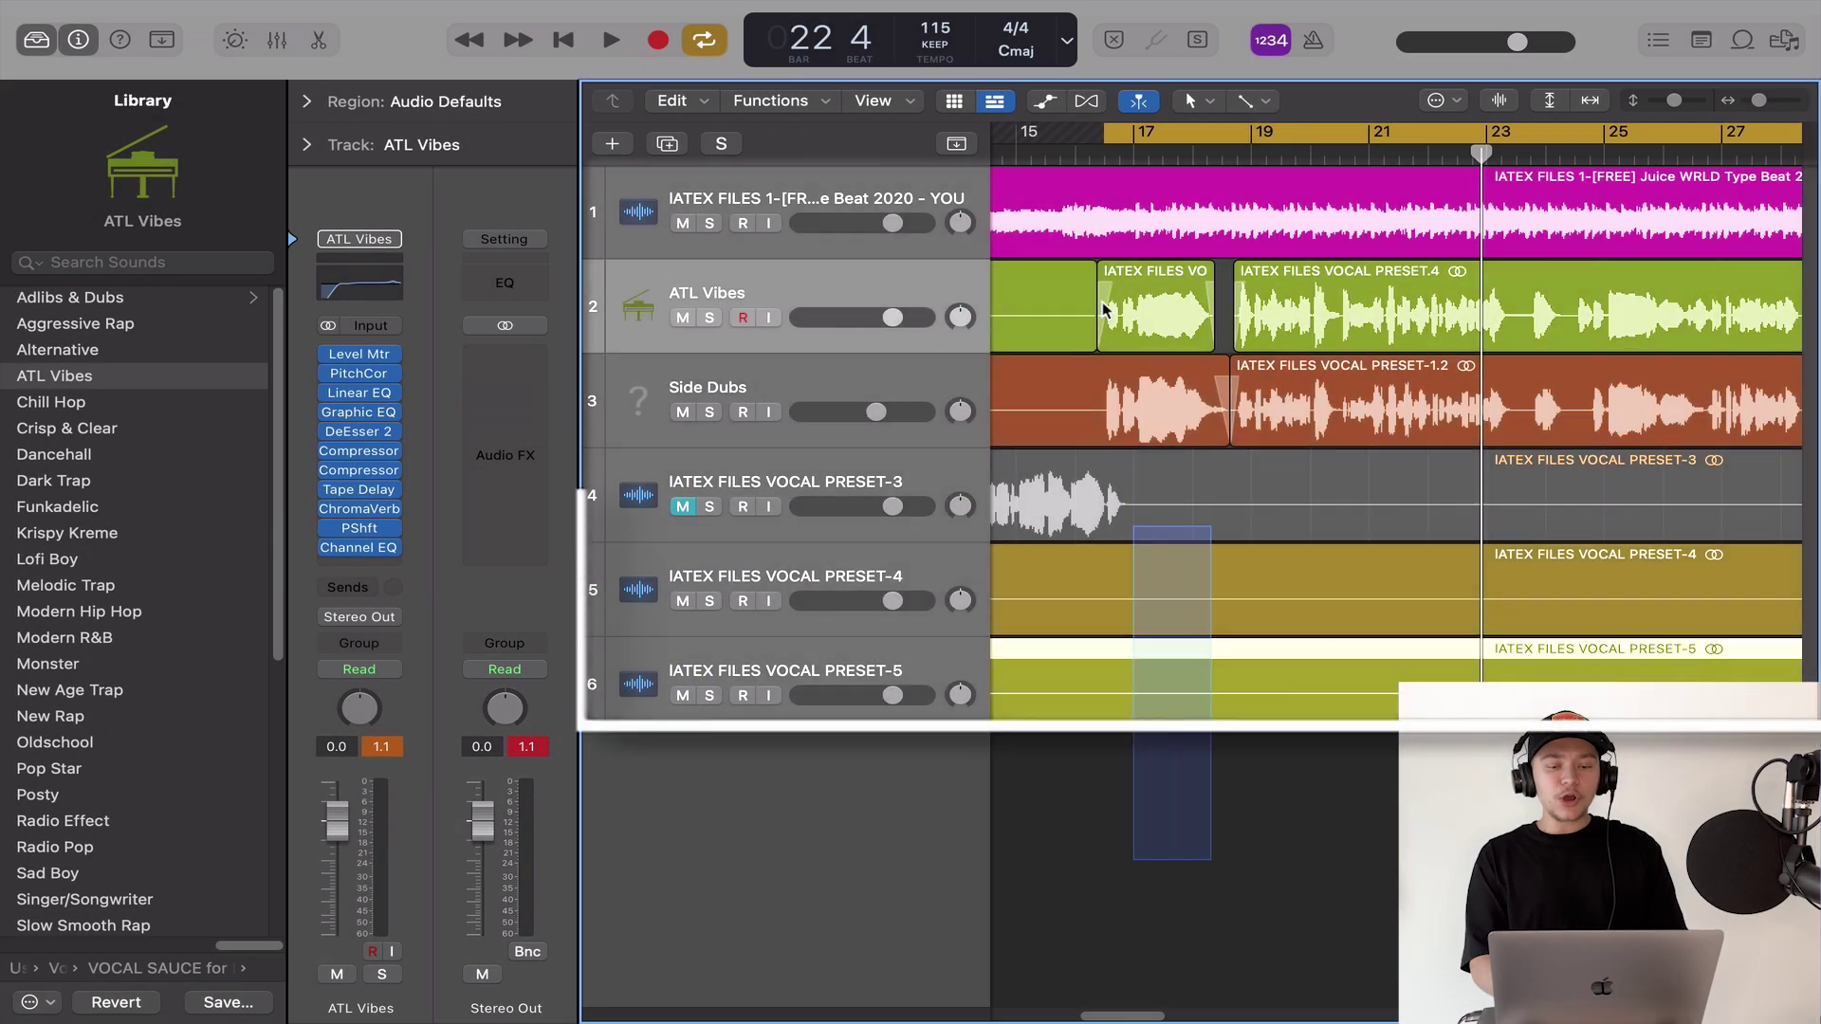
- Lower the Stereo Out fader to -0.3 dB while the project plays
{"action": "left_click_drag", "start_coordinate": [1102, 310], "coordinate": [1090, 161]}
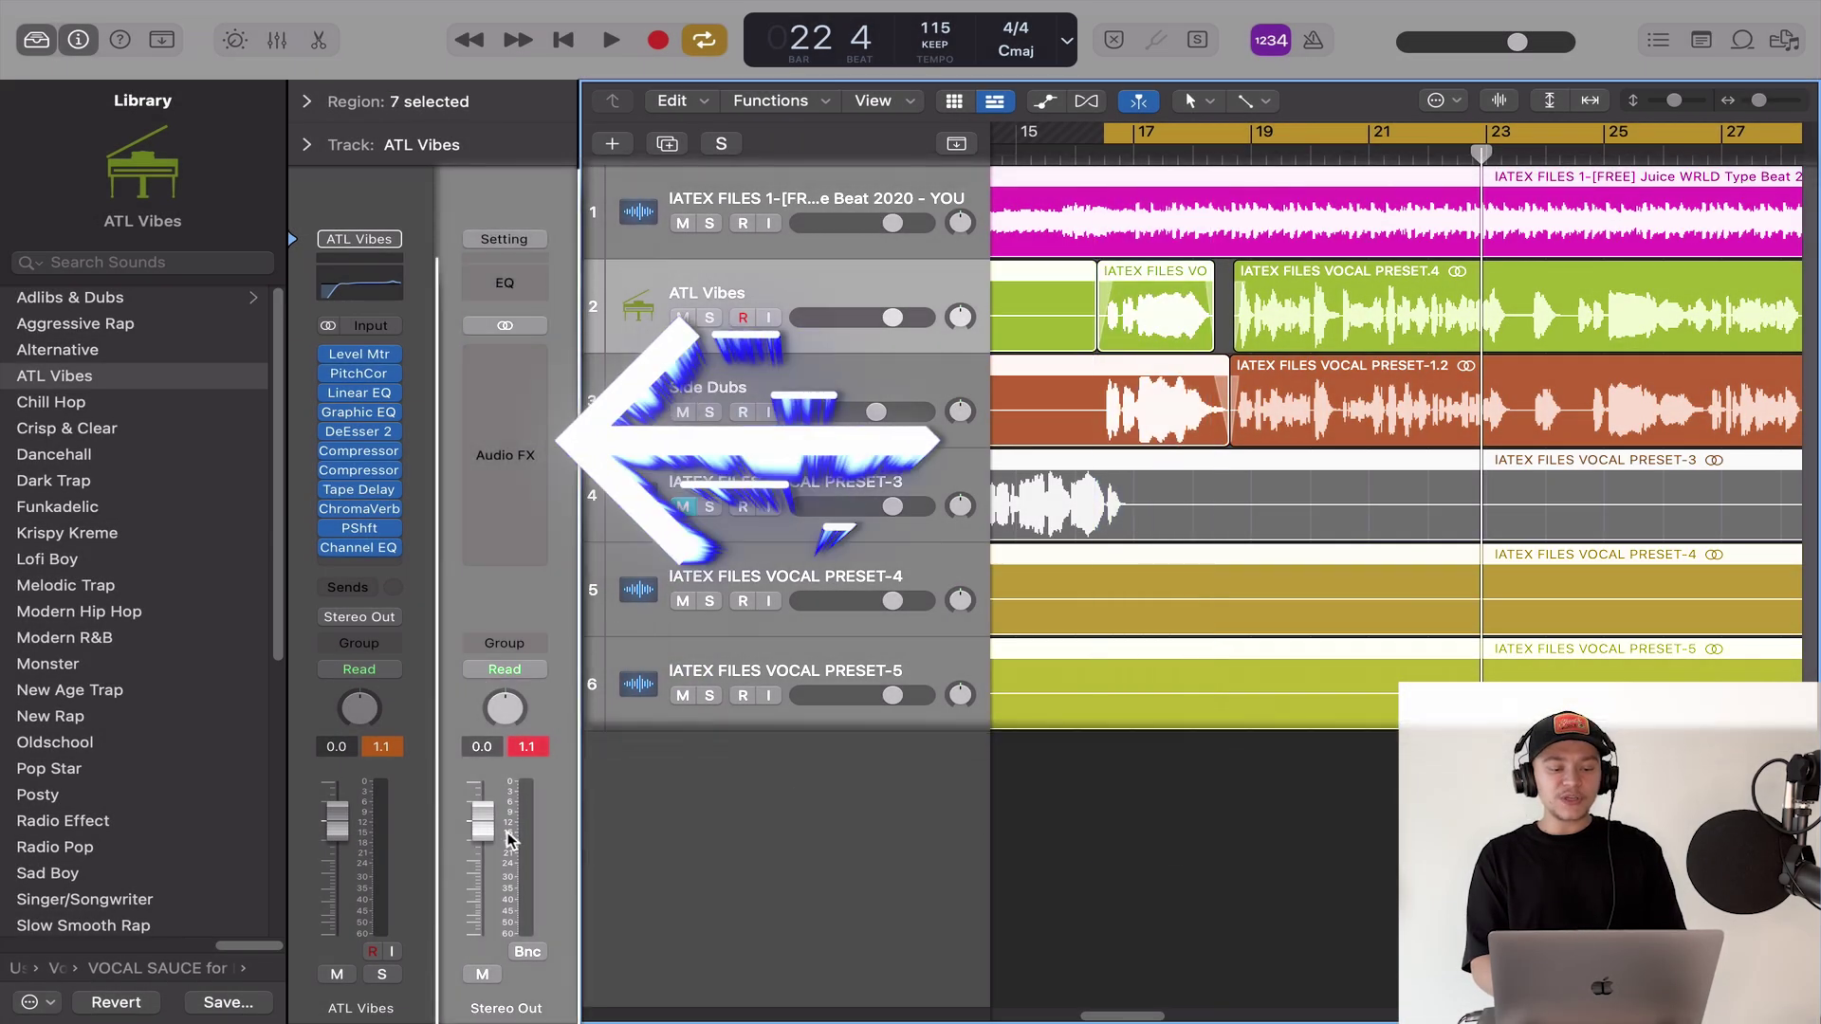
{"action": "key", "text": "space"}
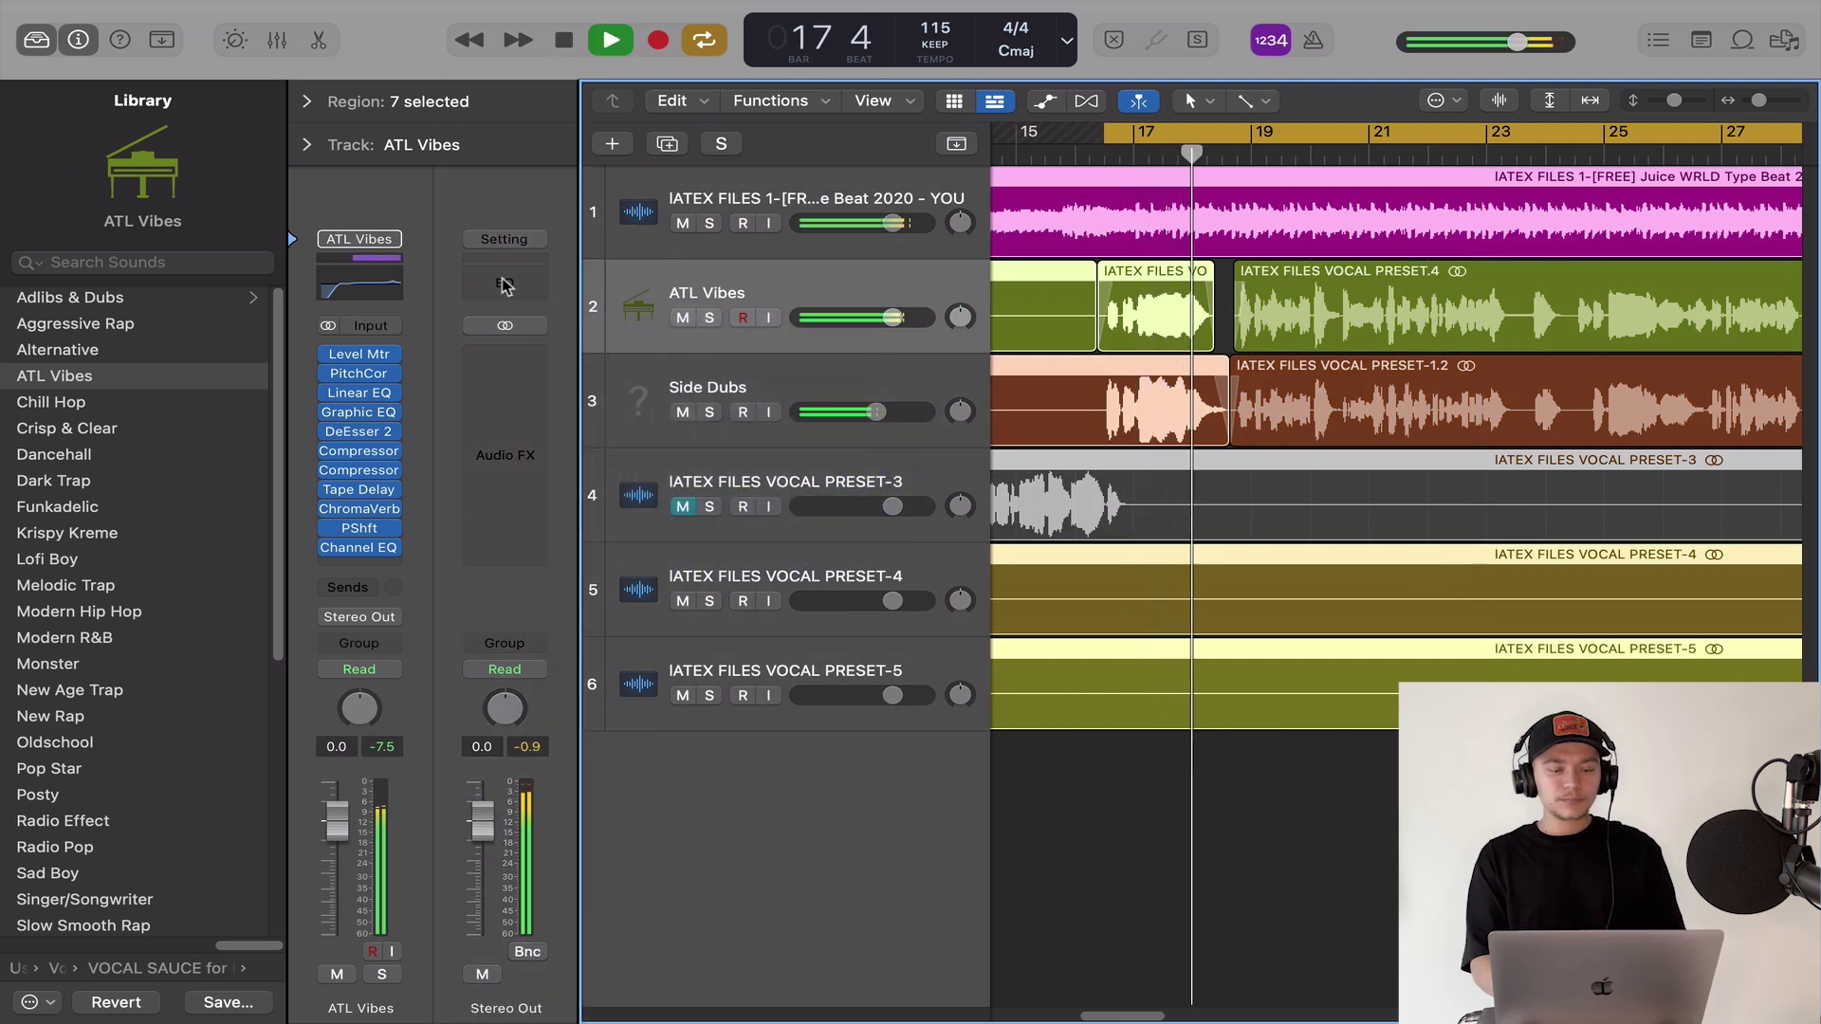
{"action": "mouse_move", "coordinate": [480, 829]}
{"action": "left_mouse_down"}
{"action": "mouse_move", "coordinate": [481, 934]}
{"action": "mouse_move", "coordinate": [480, 830]}
{"action": "left_mouse_up"}
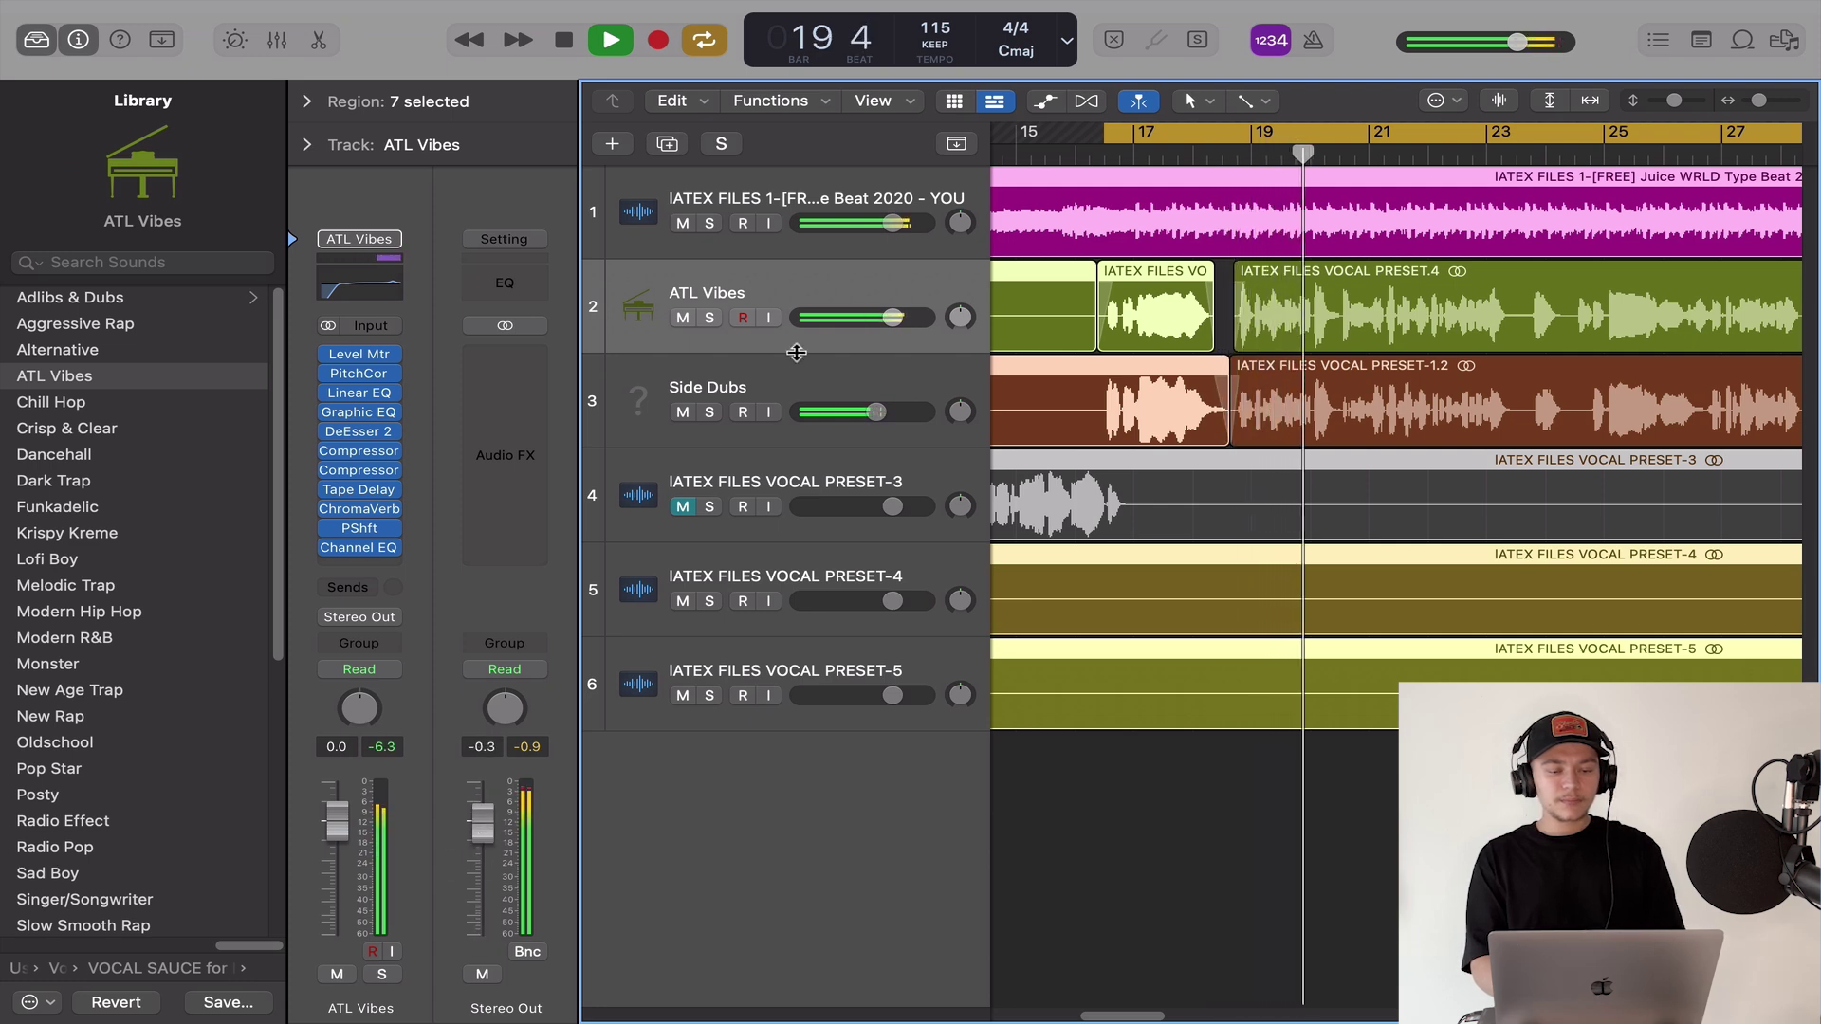
{"action": "key", "text": "space"}
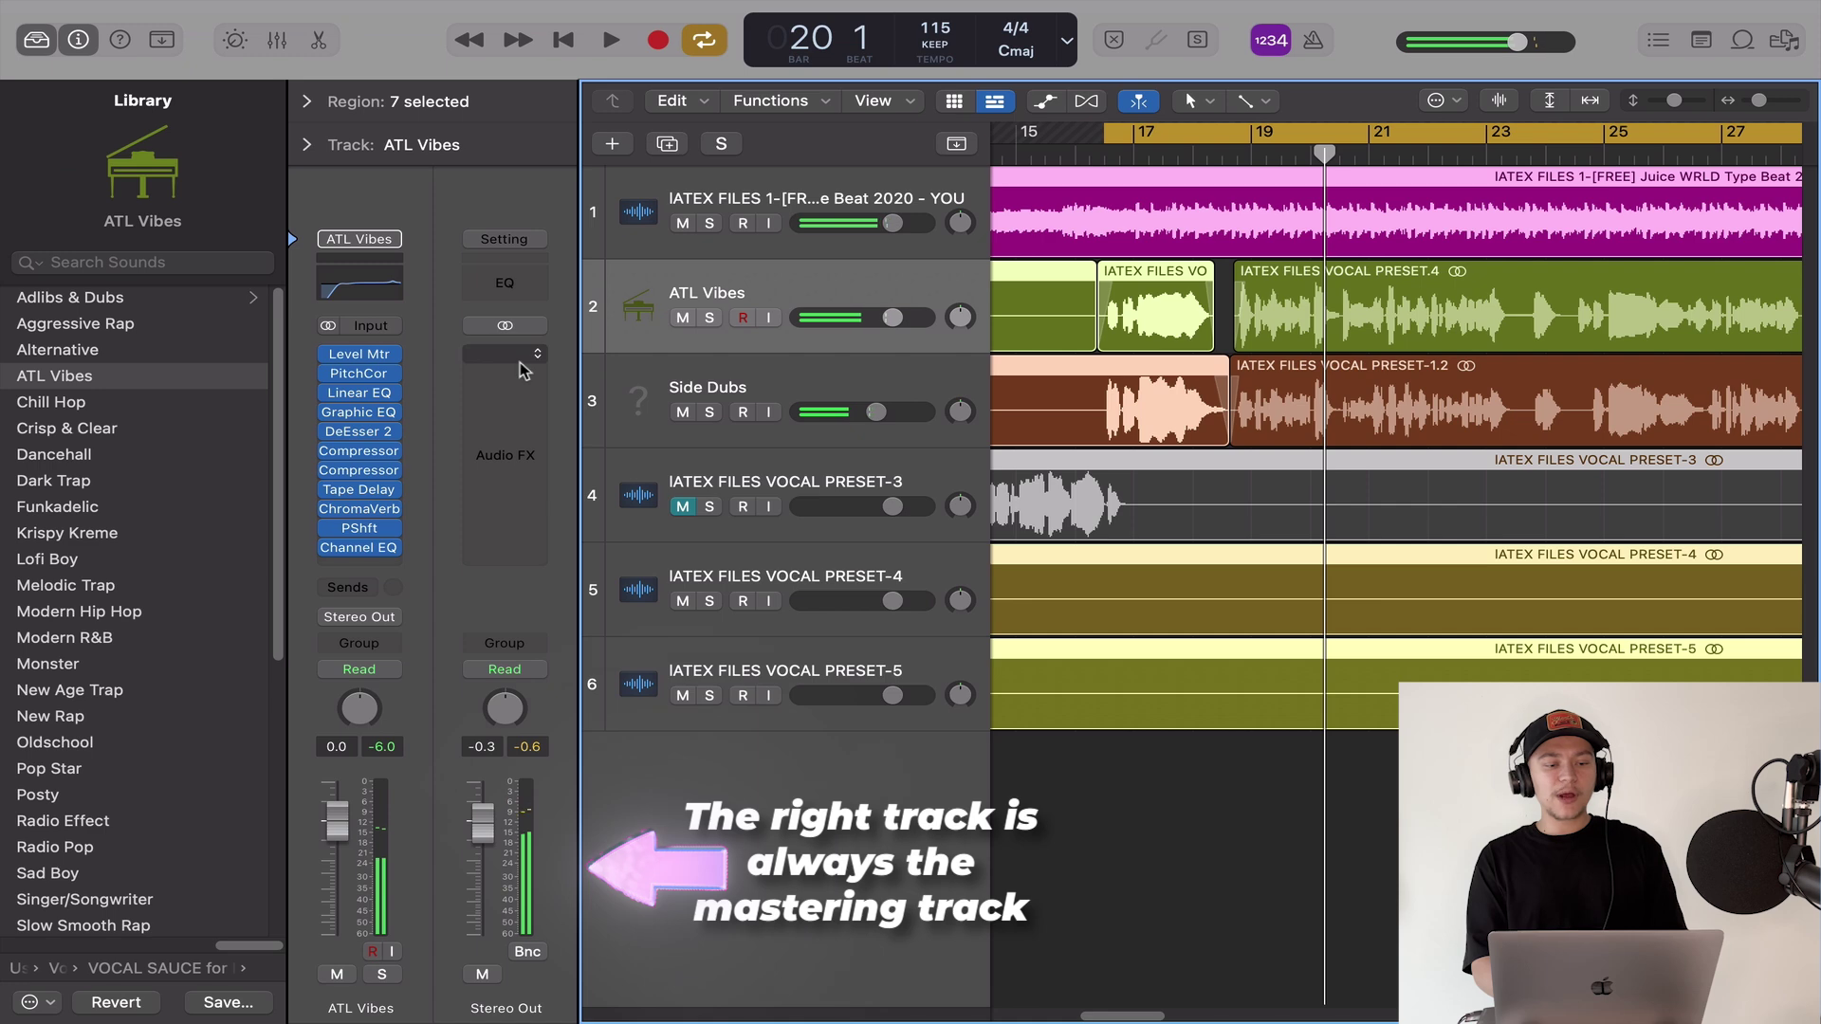
- Load the Aggressive preset from the MASTER SAUCE user channel strip settings on Stereo Out and listen to it
{"action": "left_click", "coordinate": [58, 968]}
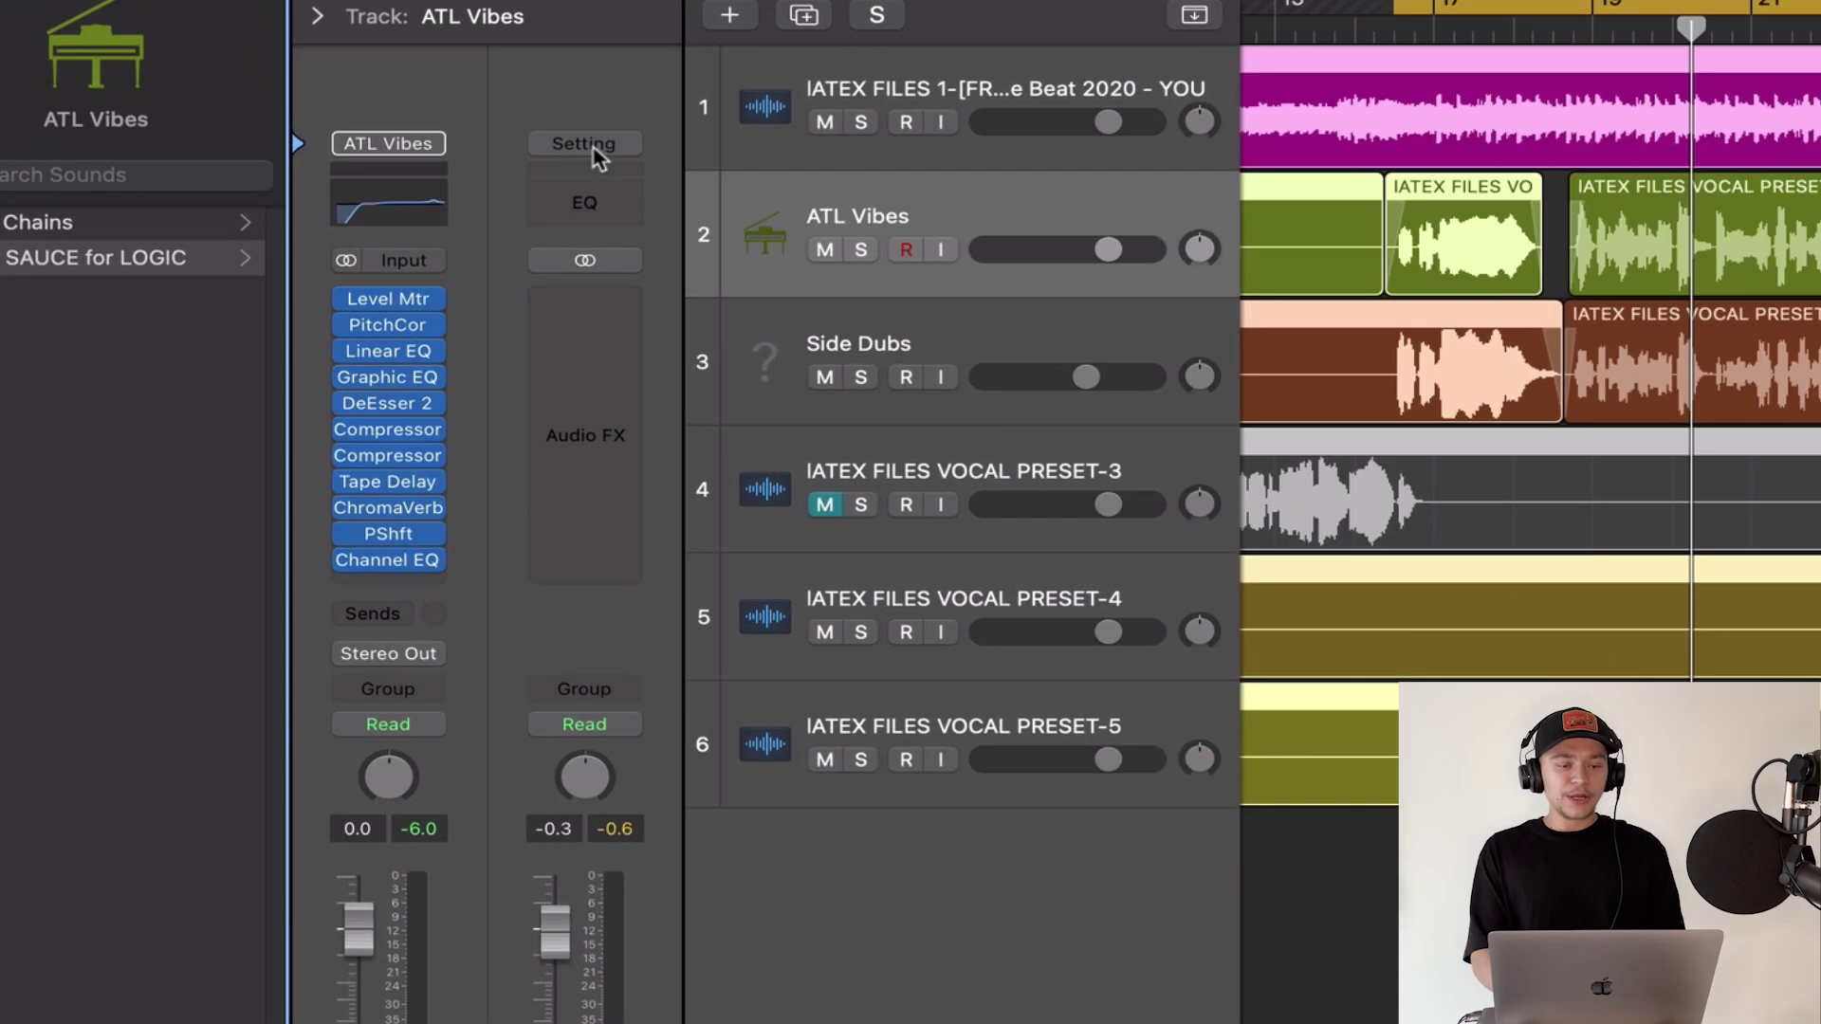
{"action": "left_click", "coordinate": [494, 247]}
{"action": "mouse_move", "coordinate": [661, 709]}
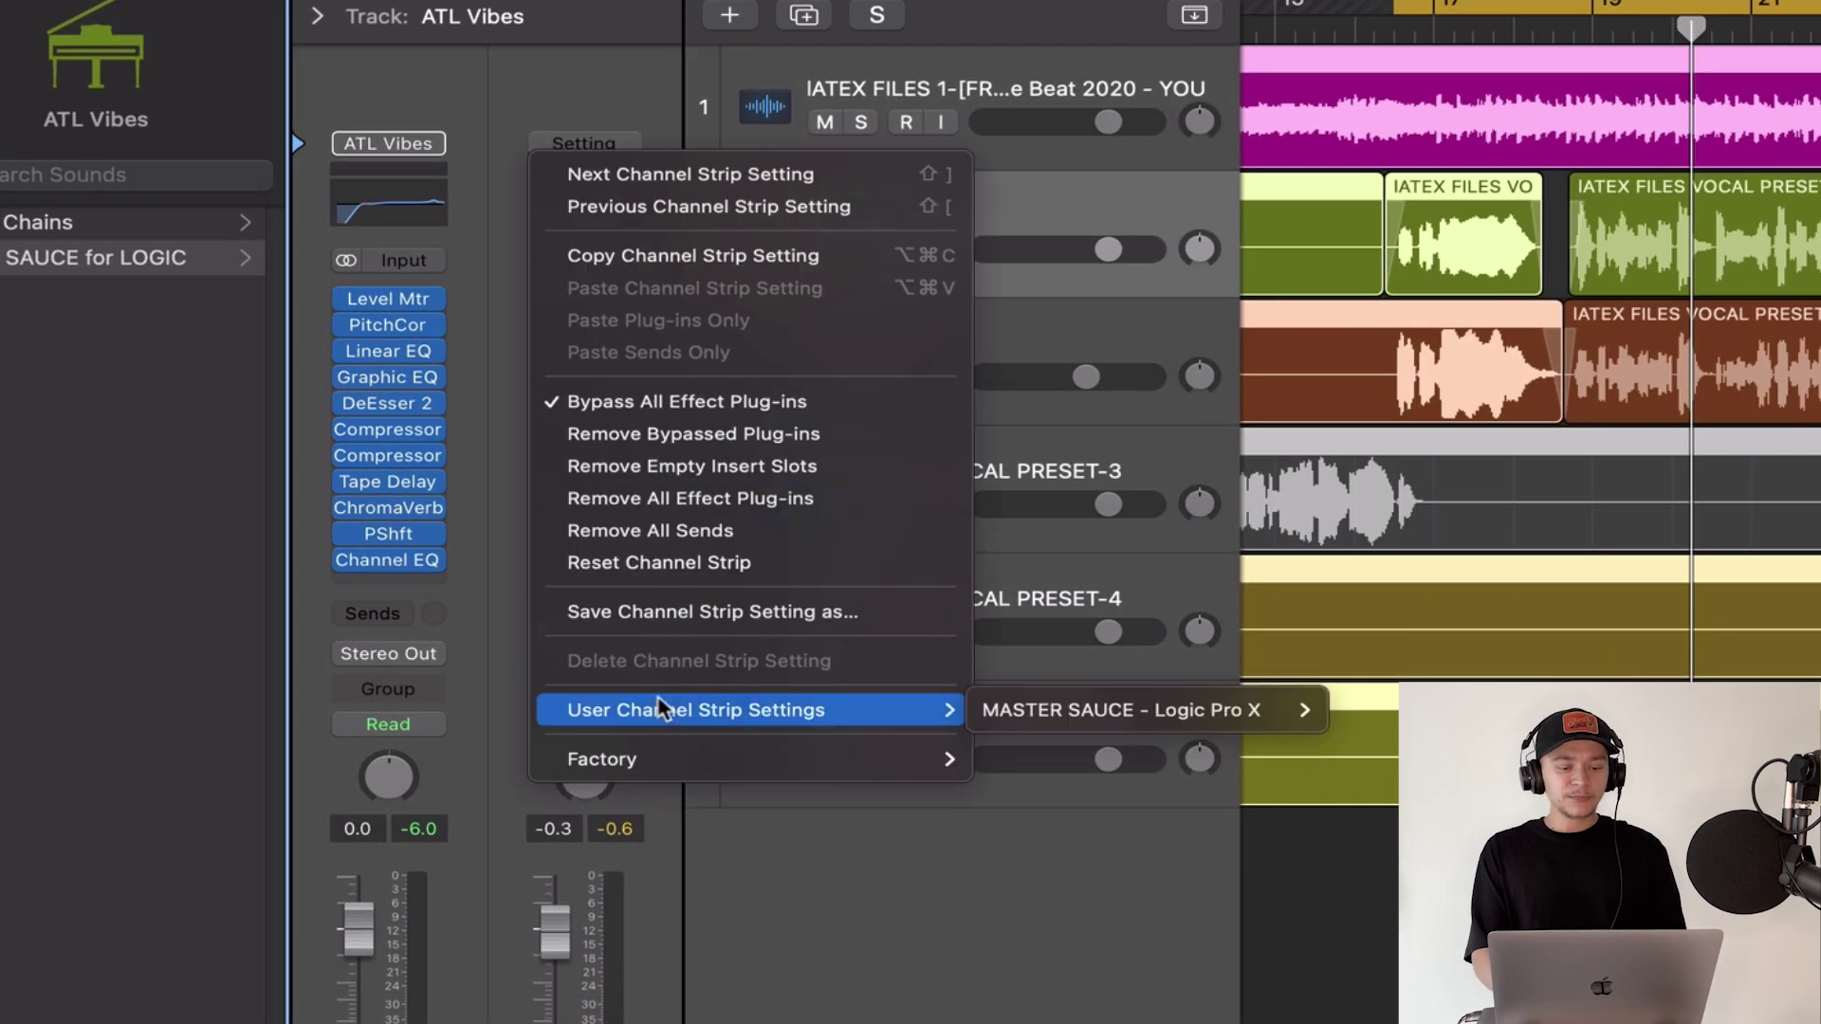
{"action": "mouse_move", "coordinate": [1043, 711]}
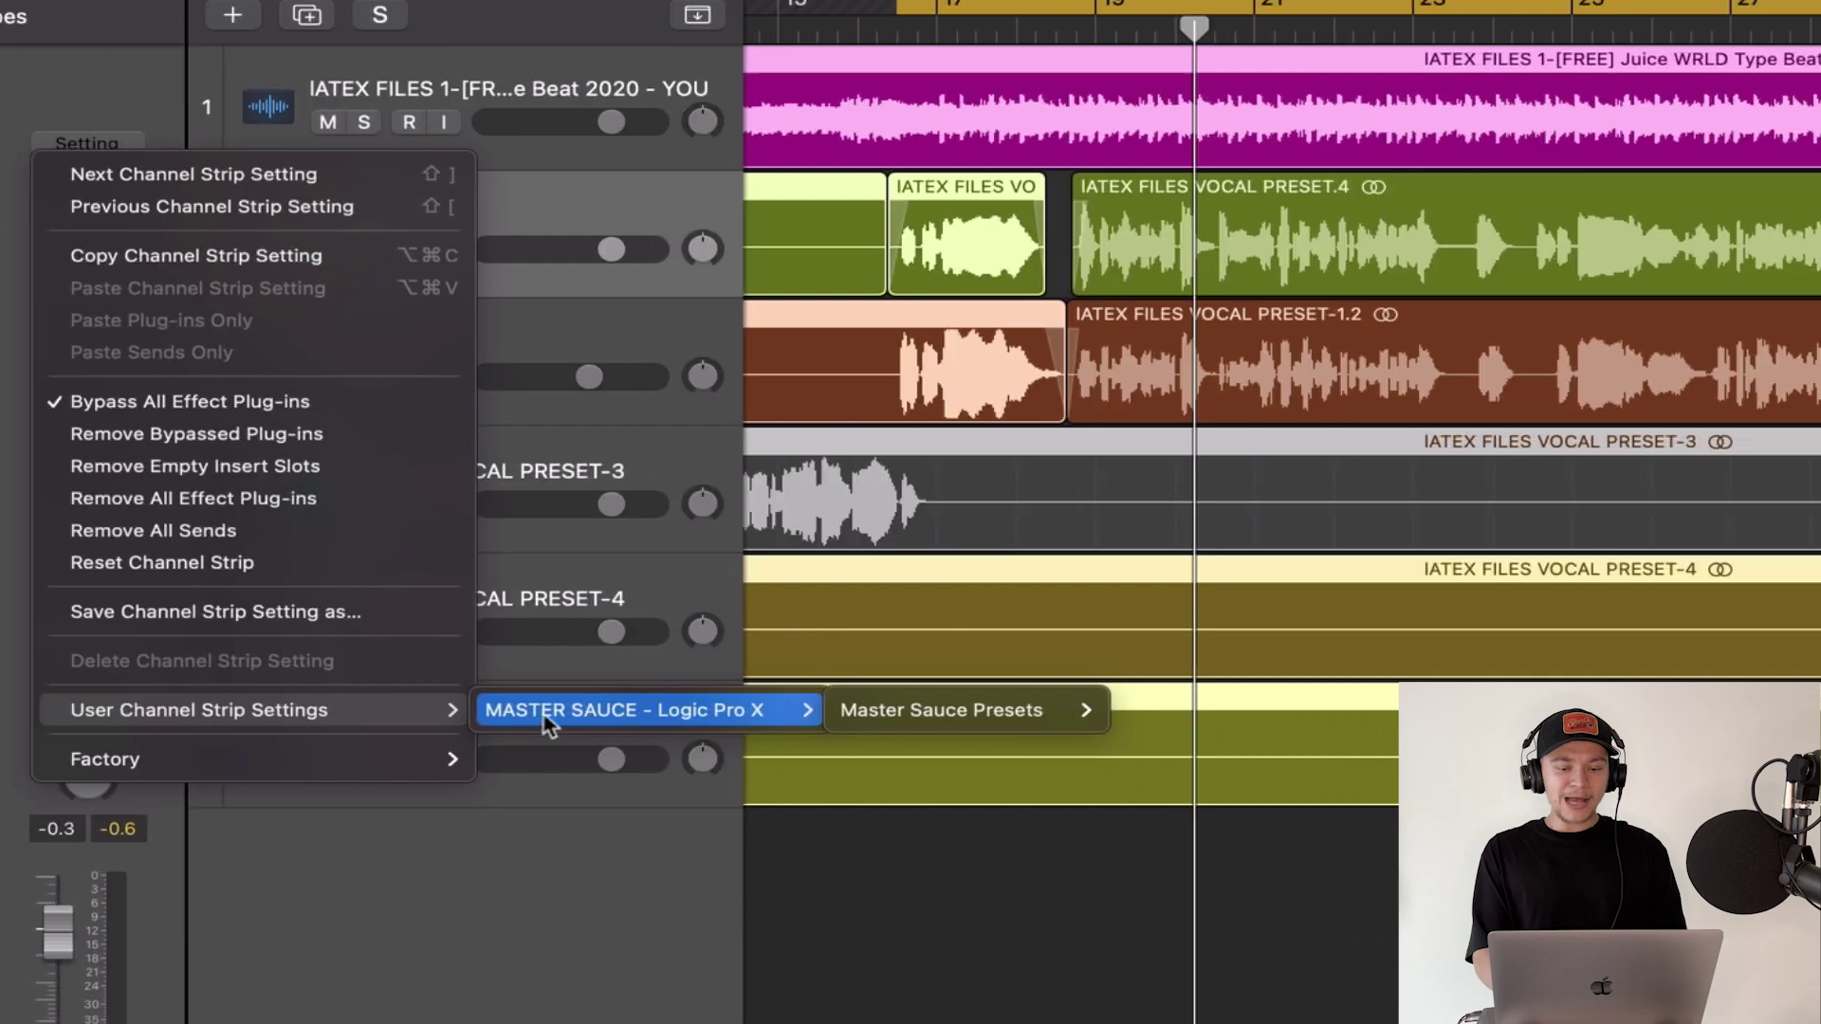
{"action": "mouse_move", "coordinate": [1355, 720]}
{"action": "left_click", "coordinate": [1233, 406]}
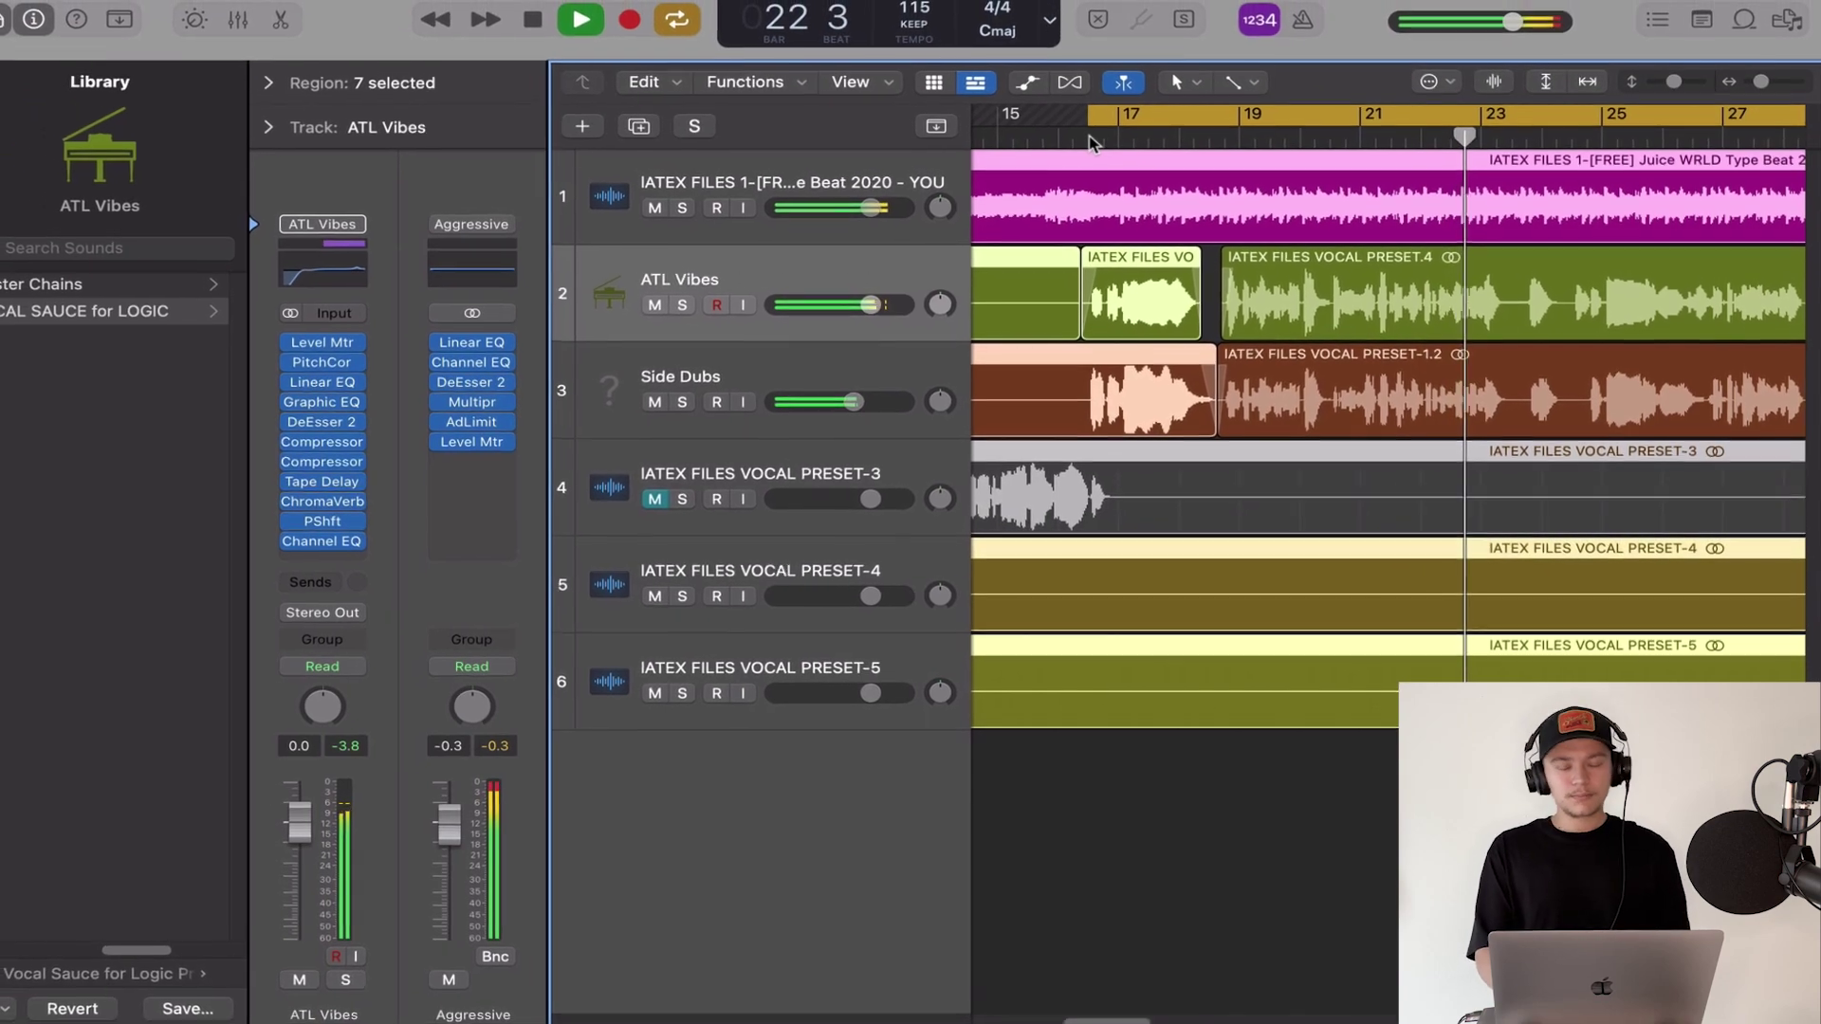
{"action": "key", "text": "space"}
- Open the Level Meter on the master channel and check the RMS level of the full, unsoloed mix during playback
{"action": "left_click", "coordinate": [808, 286]}
{"action": "key", "text": "s"}
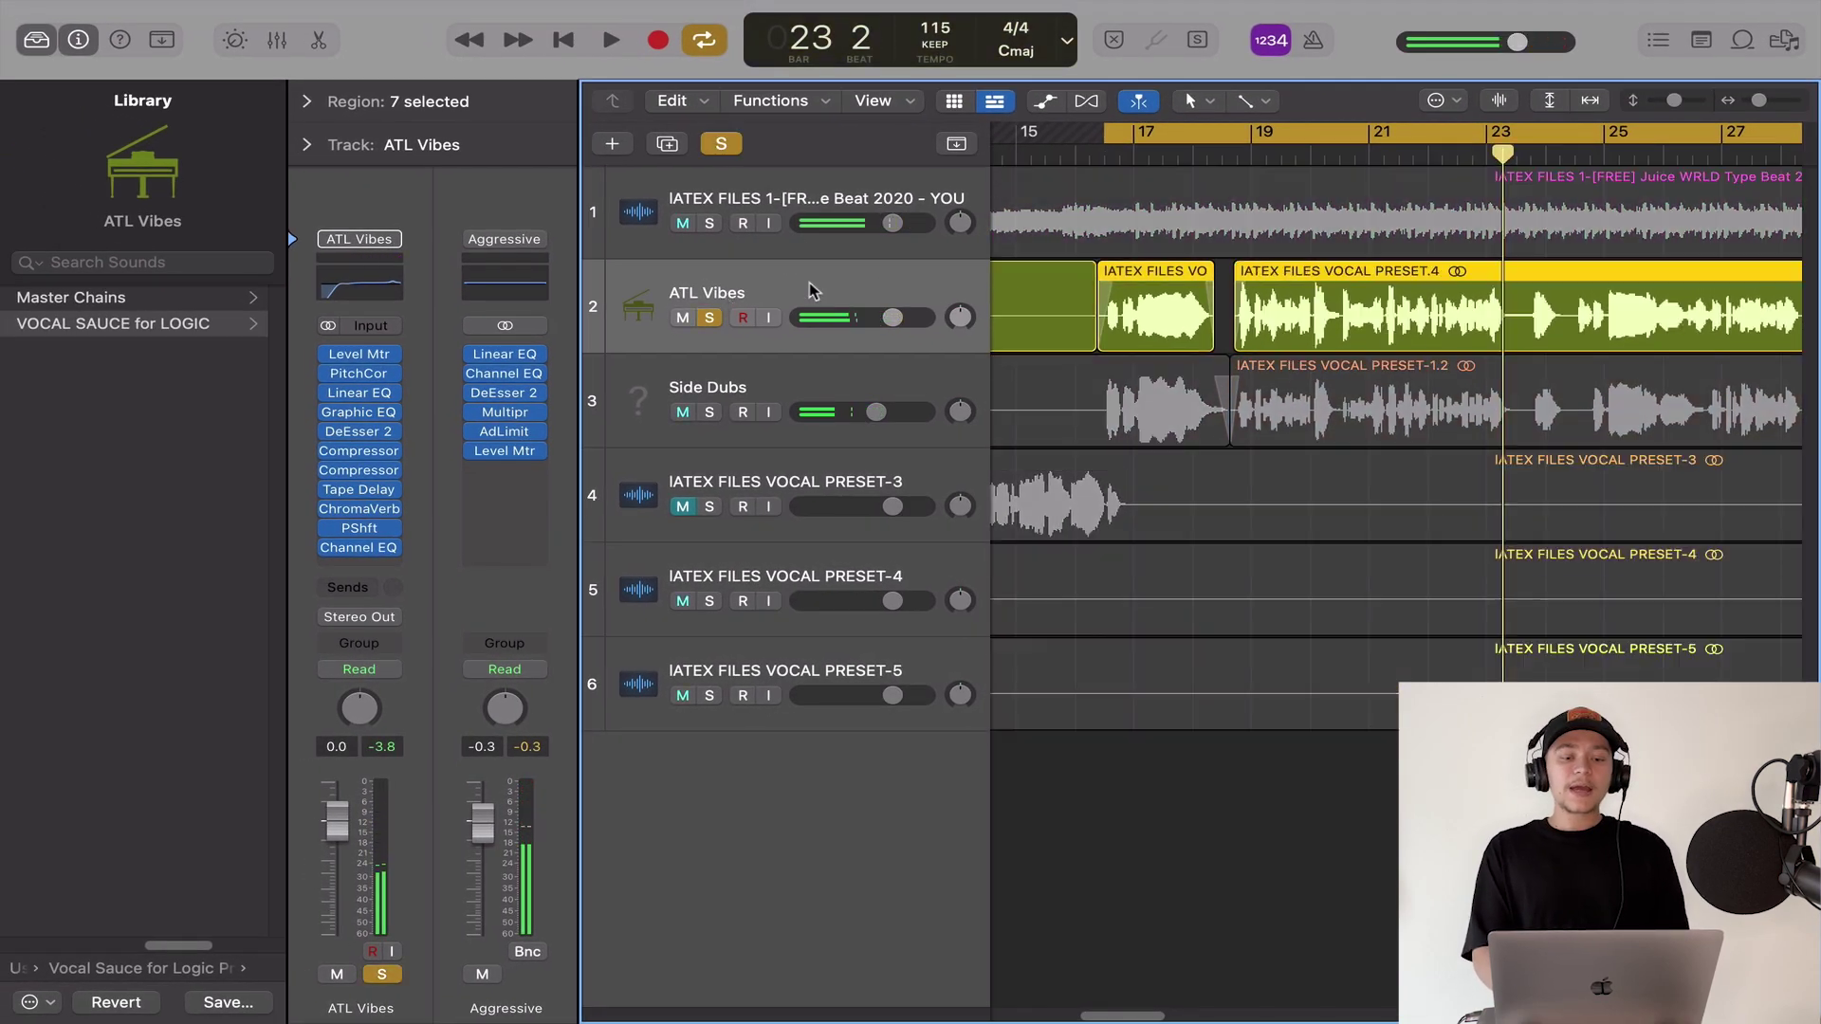
{"action": "left_click", "coordinate": [508, 451]}
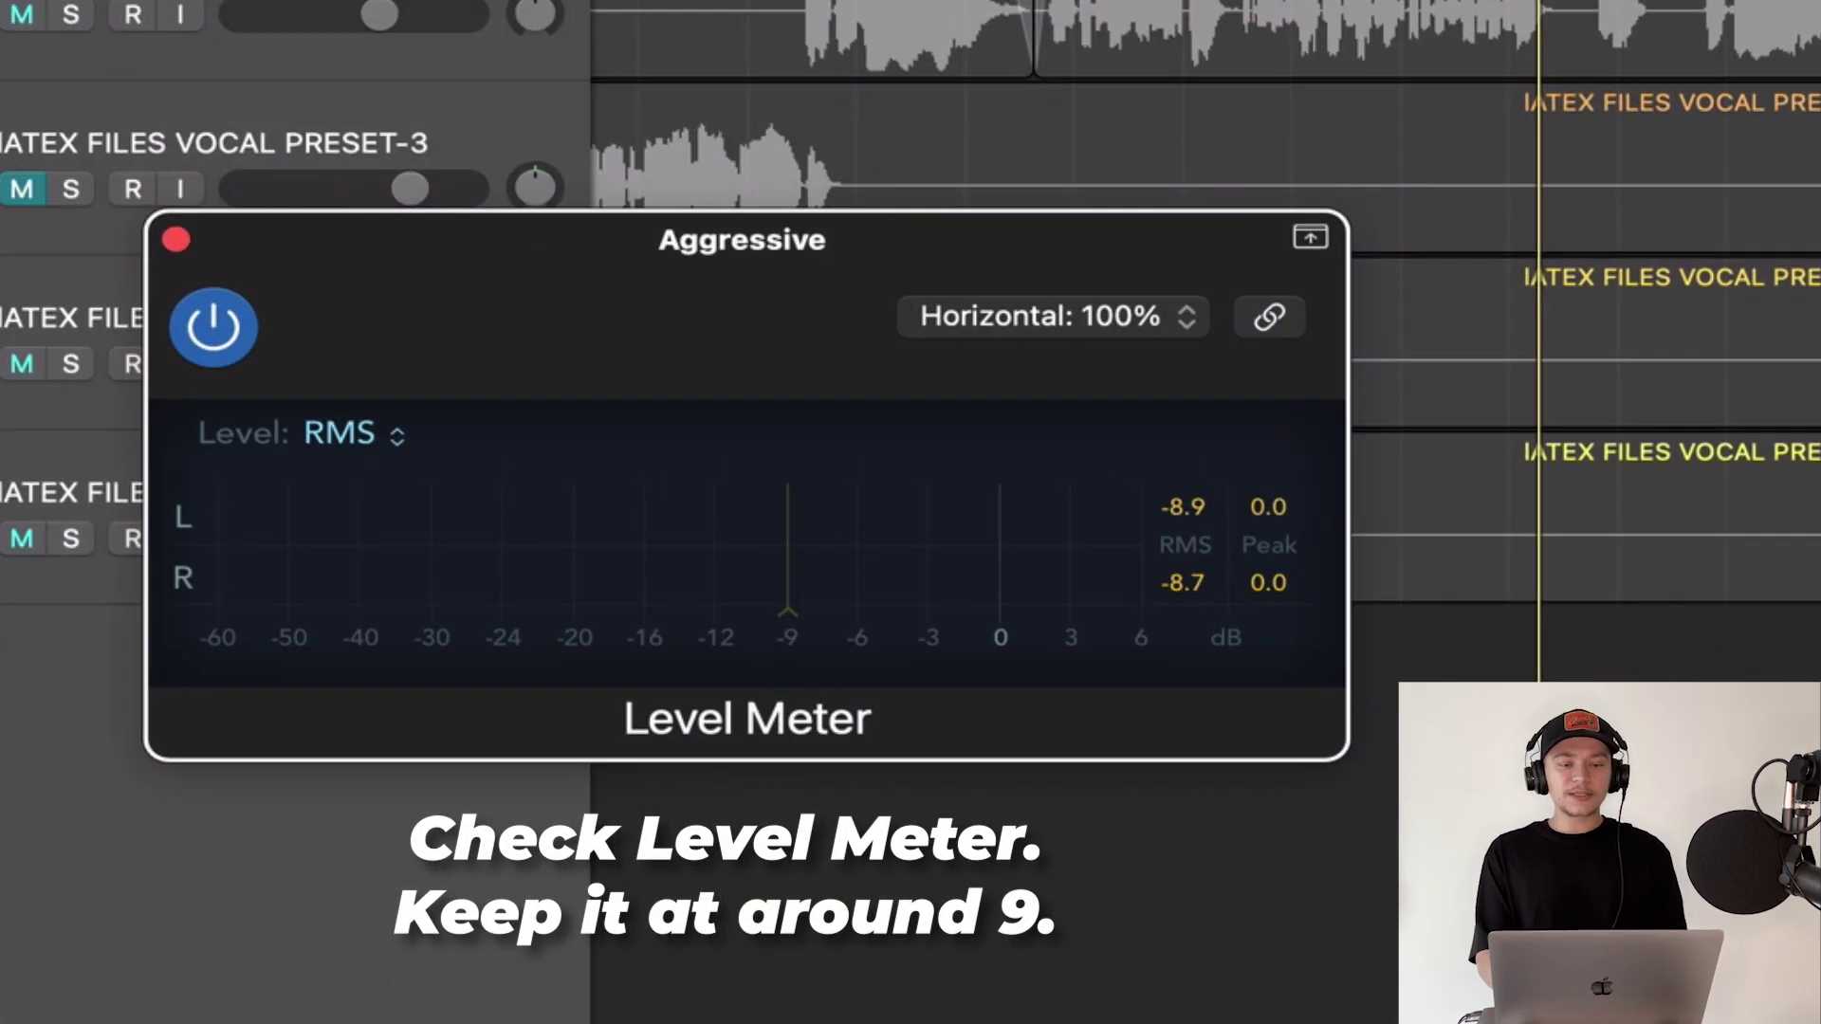
{"action": "left_click", "coordinate": [456, 14]}
{"action": "key", "text": "space"}
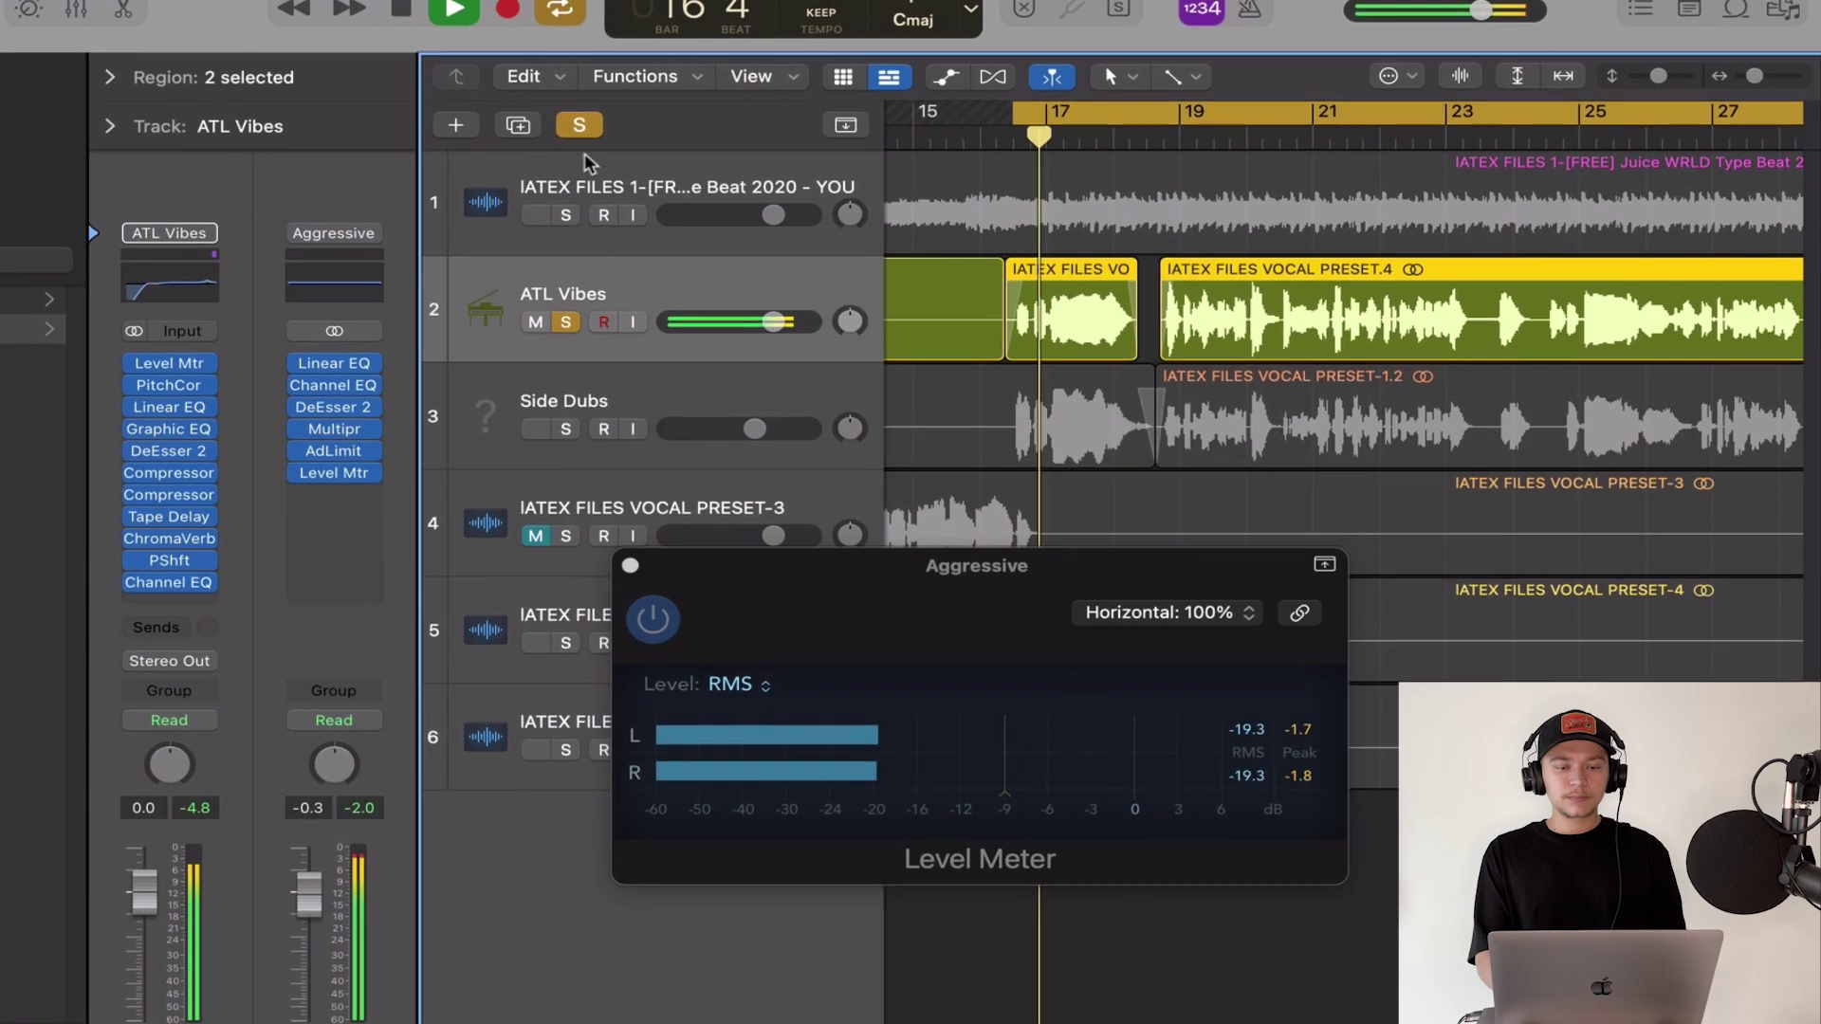
{"action": "left_click", "coordinate": [579, 125]}
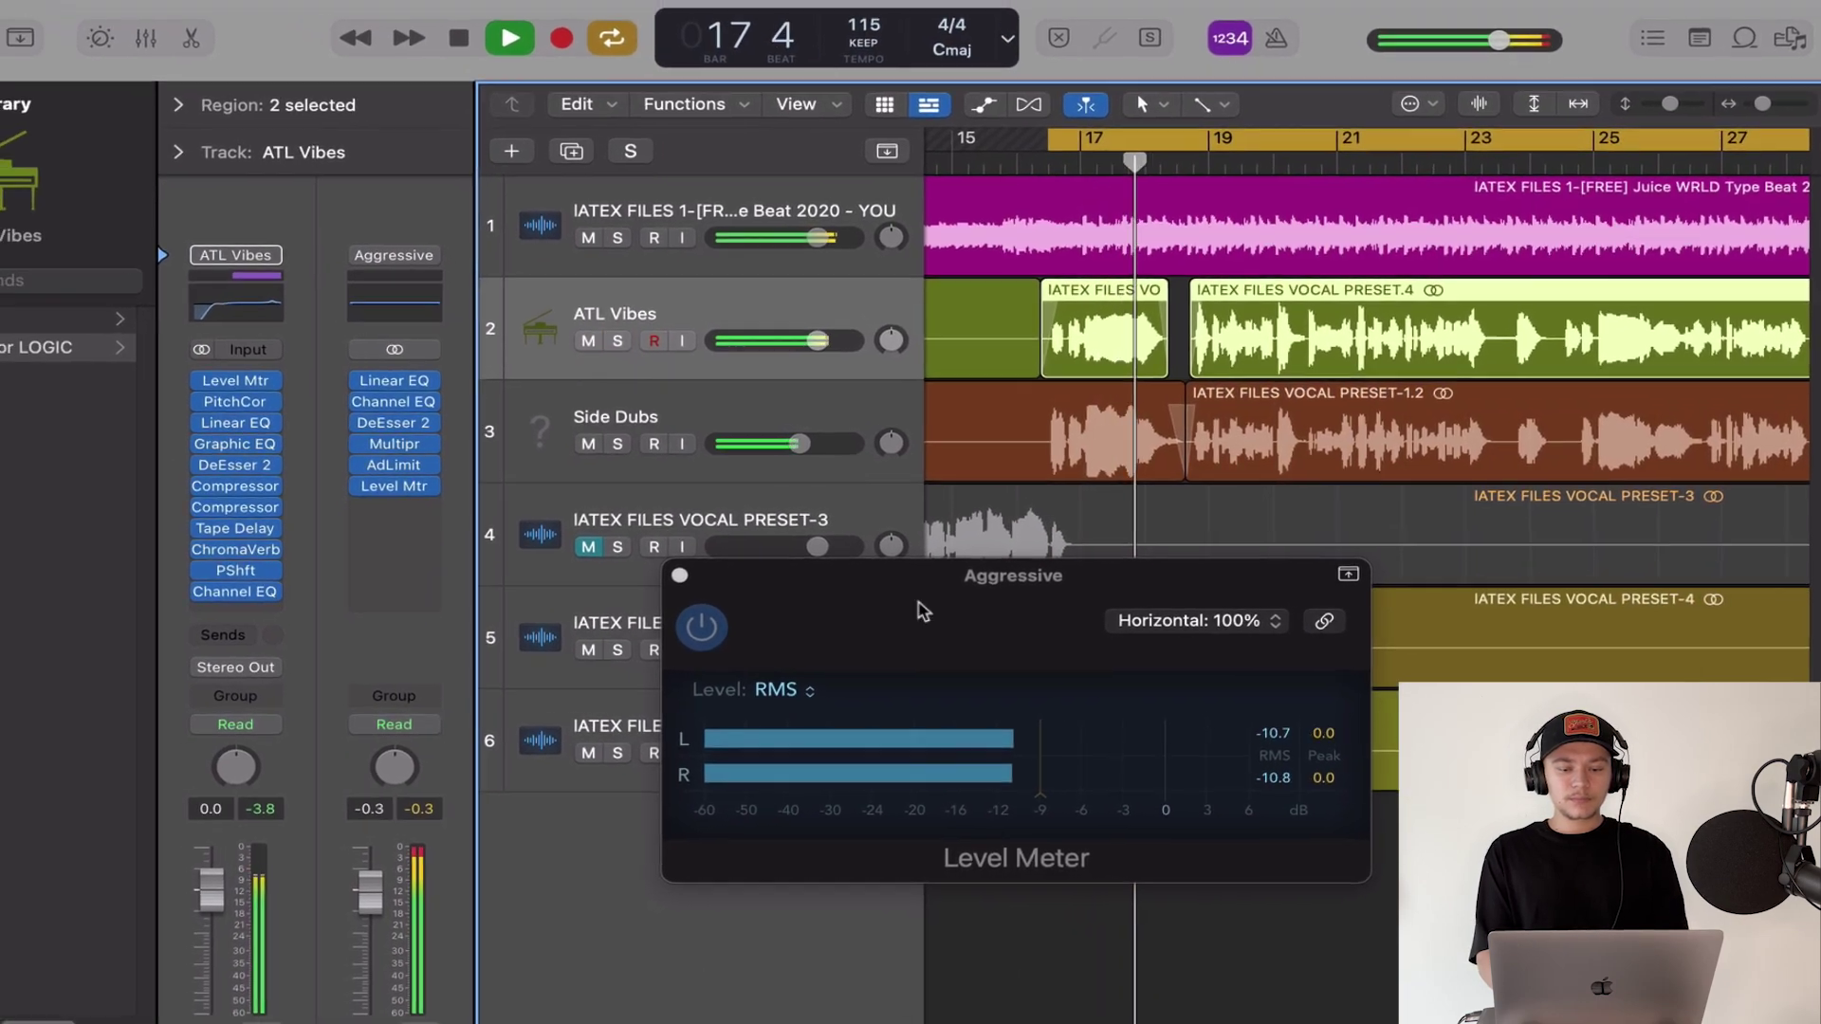
{"action": "left_click_drag", "start_coordinate": [859, 603], "coordinate": [1199, 438]}
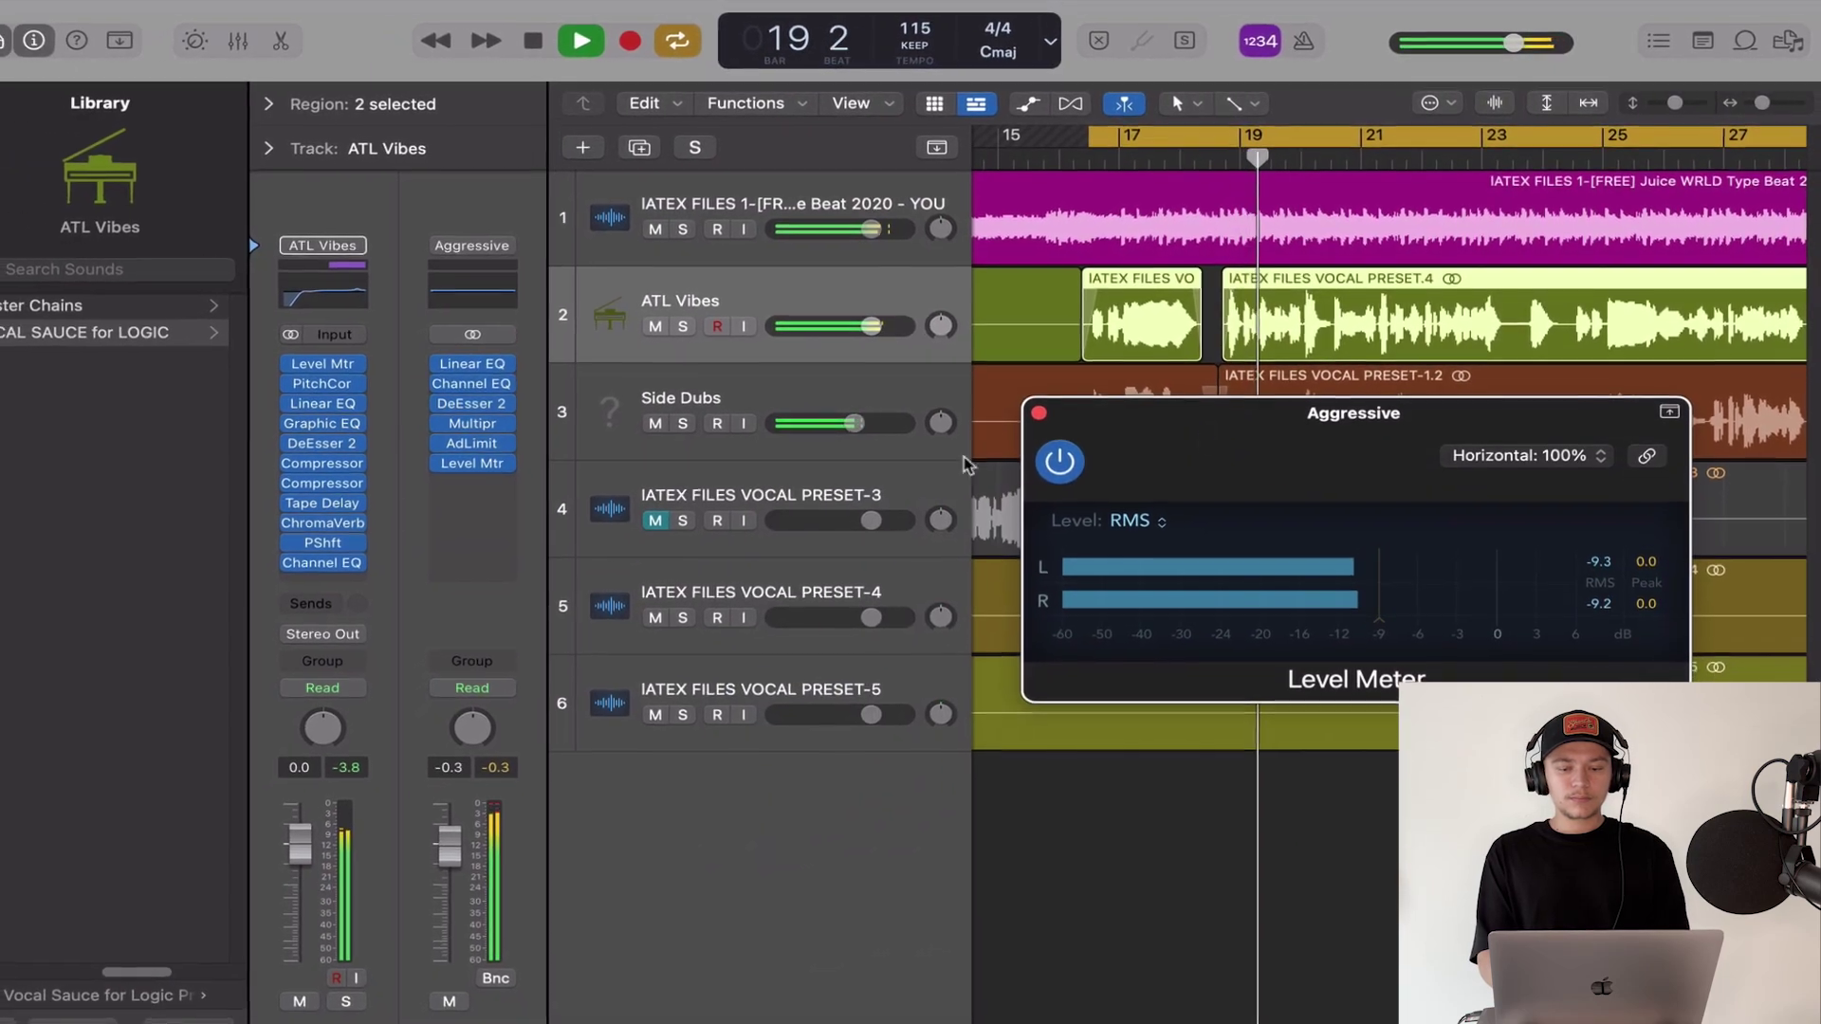
{"action": "mouse_move", "coordinate": [499, 433]}
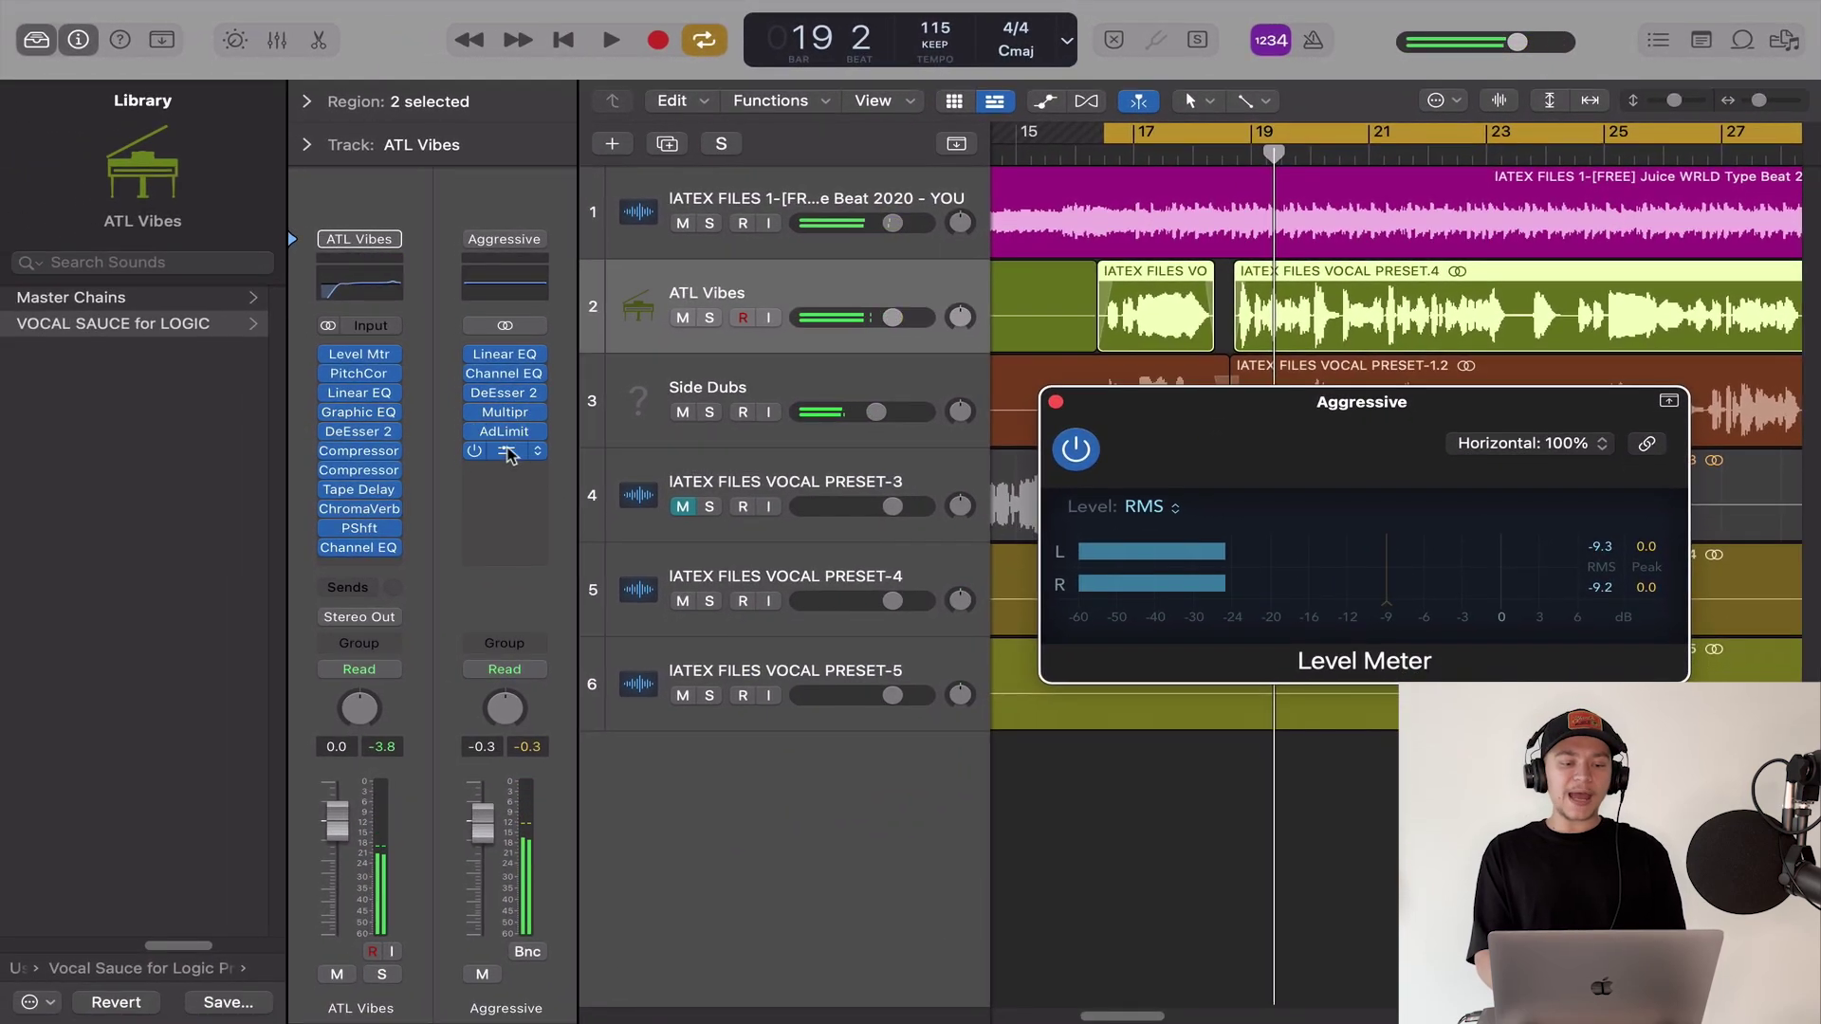
- Raise the Adaptive Limiter gain on the master channel to 4.3 dB during playback while checking the Level Meter, and close both plug-ins
{"action": "left_click", "coordinate": [507, 451]}
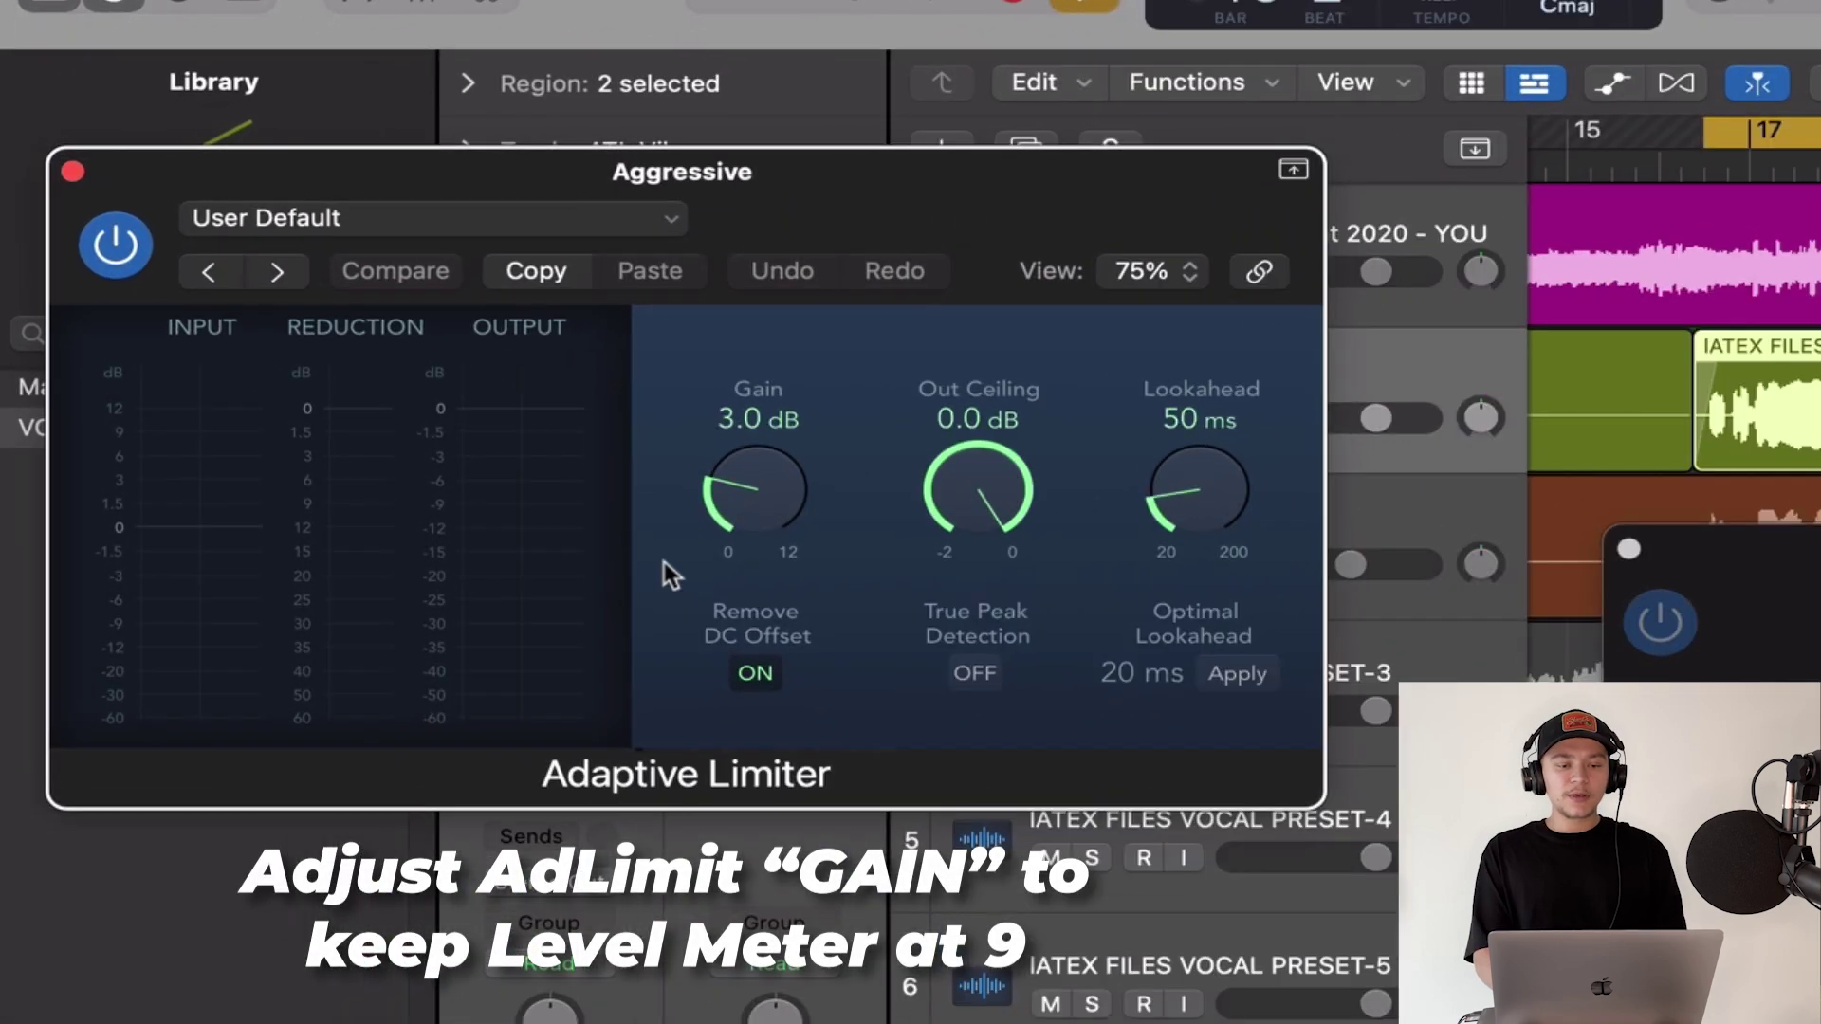
{"action": "left_click", "coordinate": [1754, 559]}
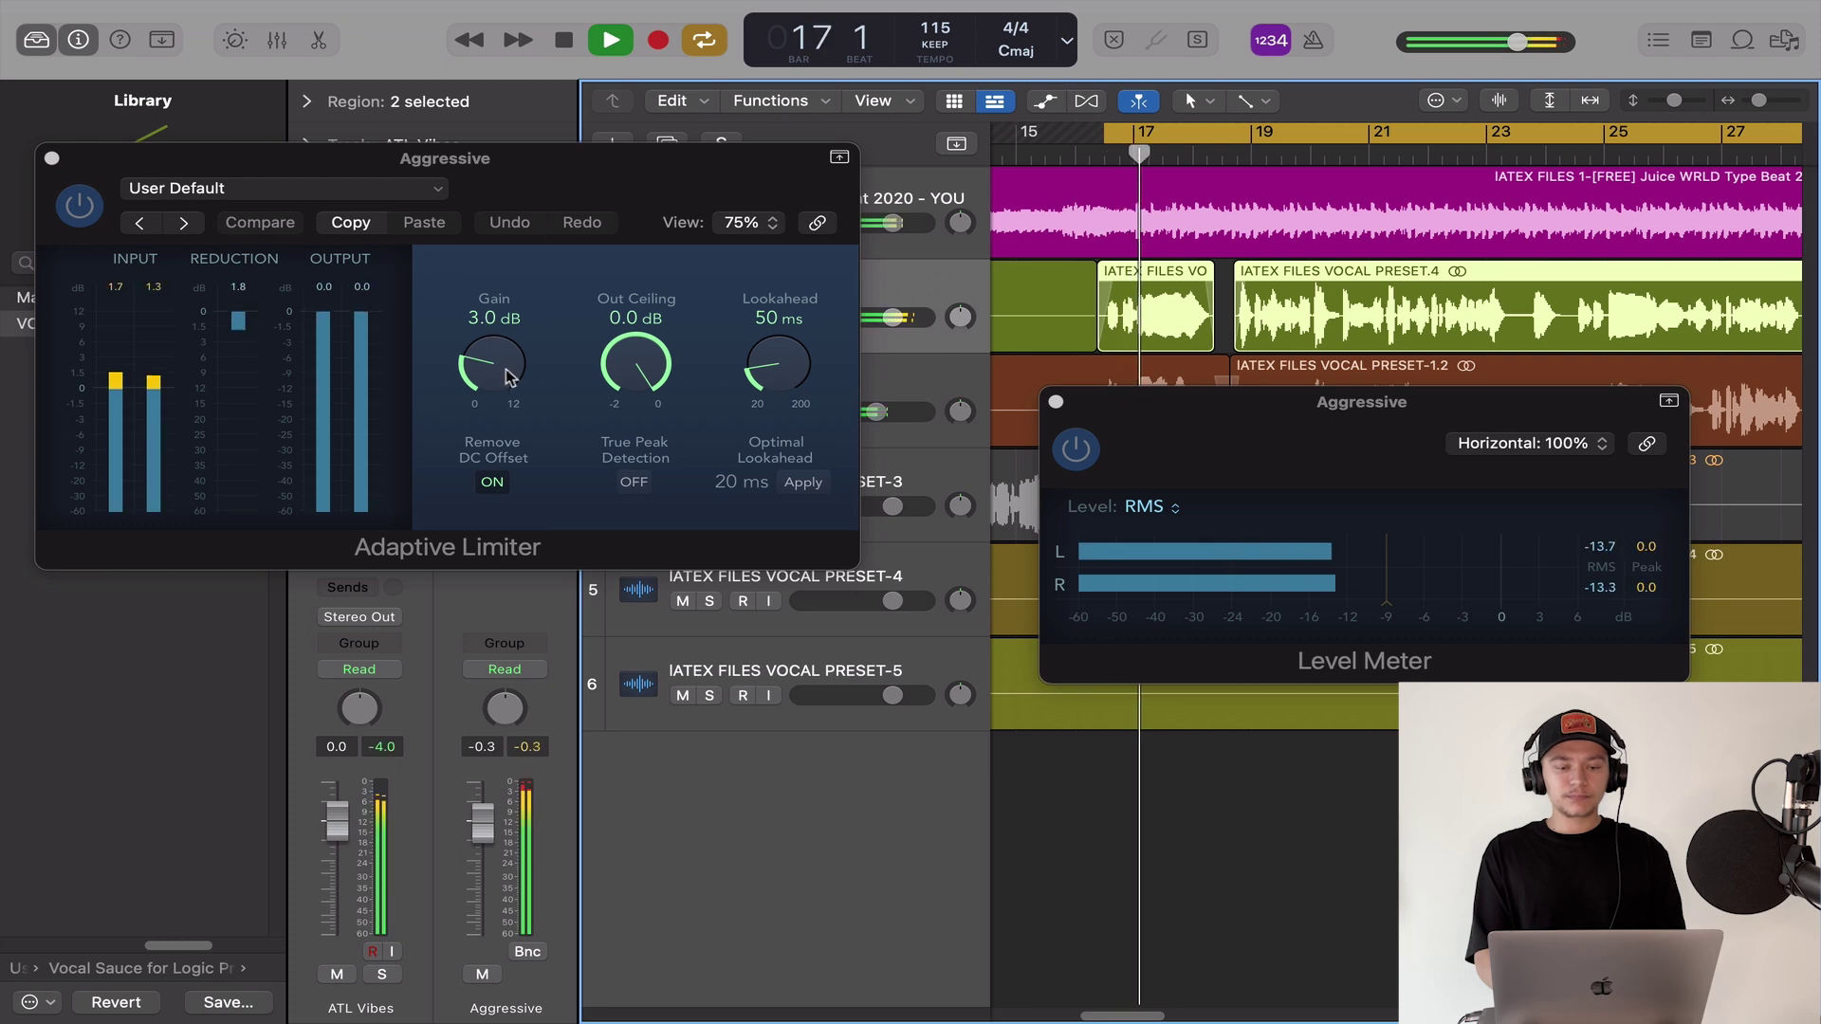
{"action": "left_click_drag", "start_coordinate": [779, 503], "coordinate": [778, 492]}
{"action": "left_click_drag", "start_coordinate": [509, 366], "coordinate": [502, 369]}
{"action": "left_click_drag", "start_coordinate": [57, 167], "coordinate": [420, 281]}
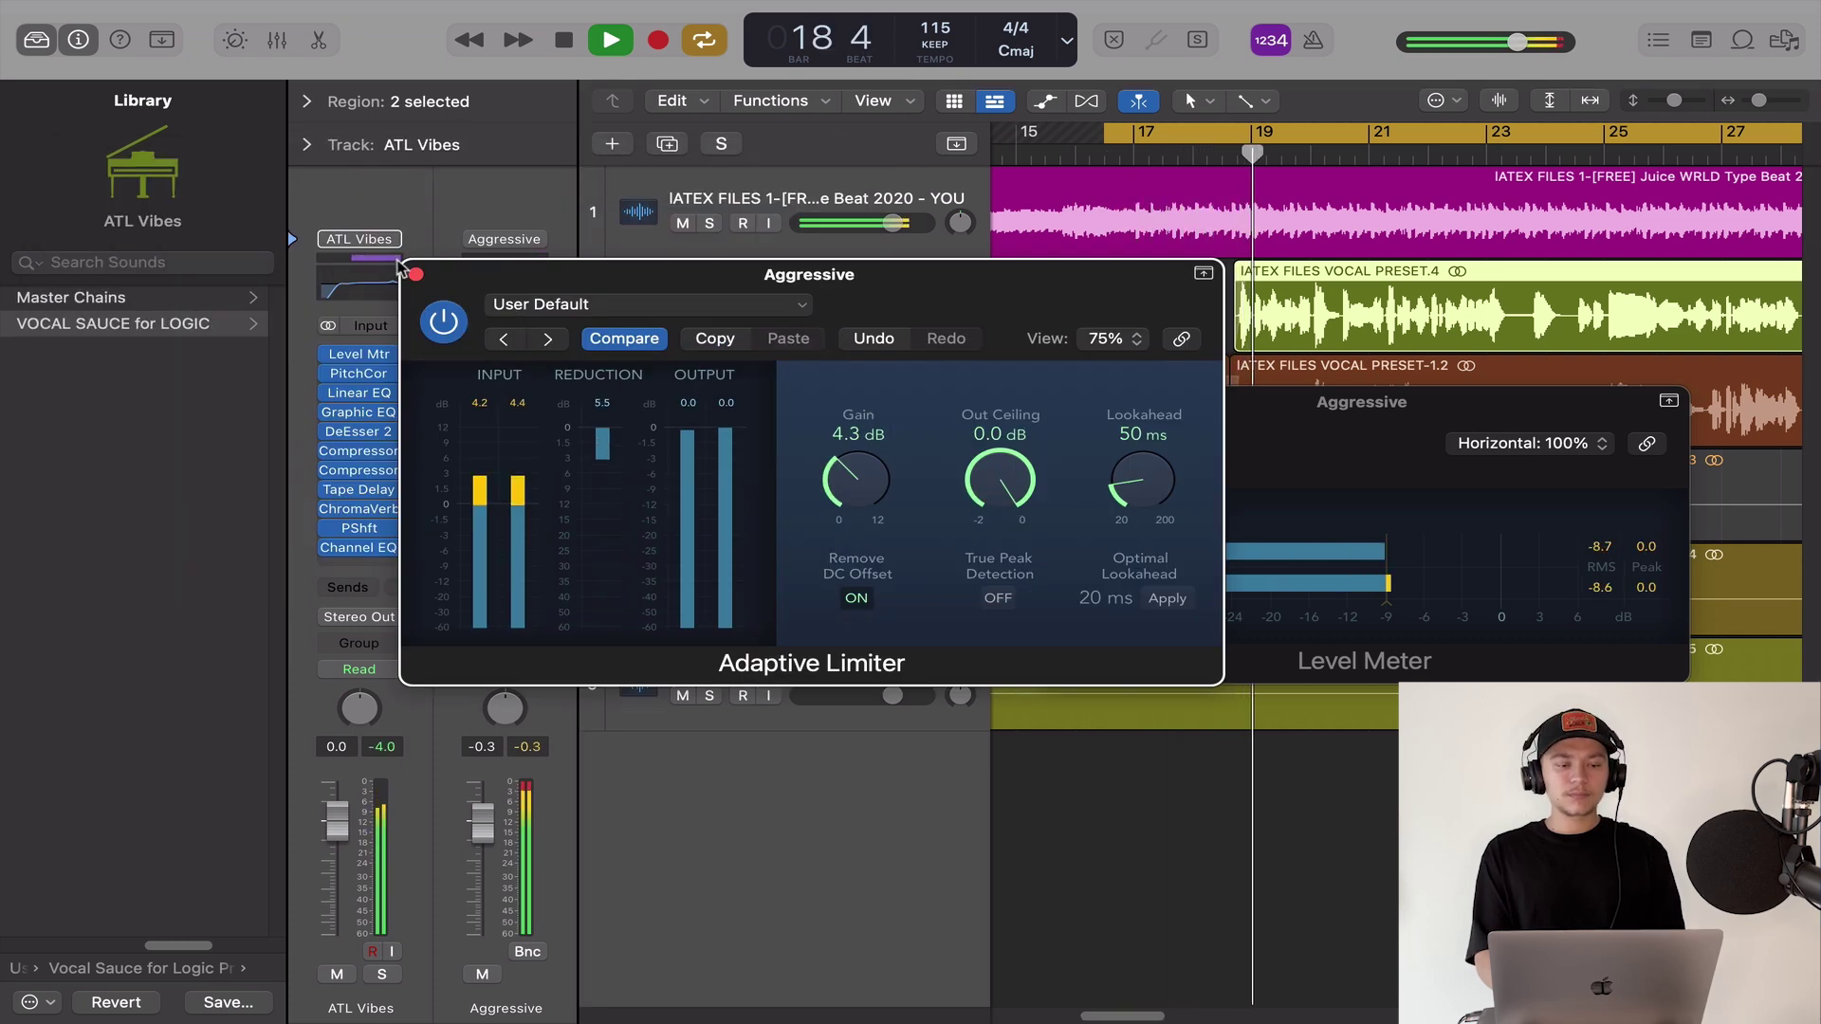
{"action": "left_click", "coordinate": [415, 275]}
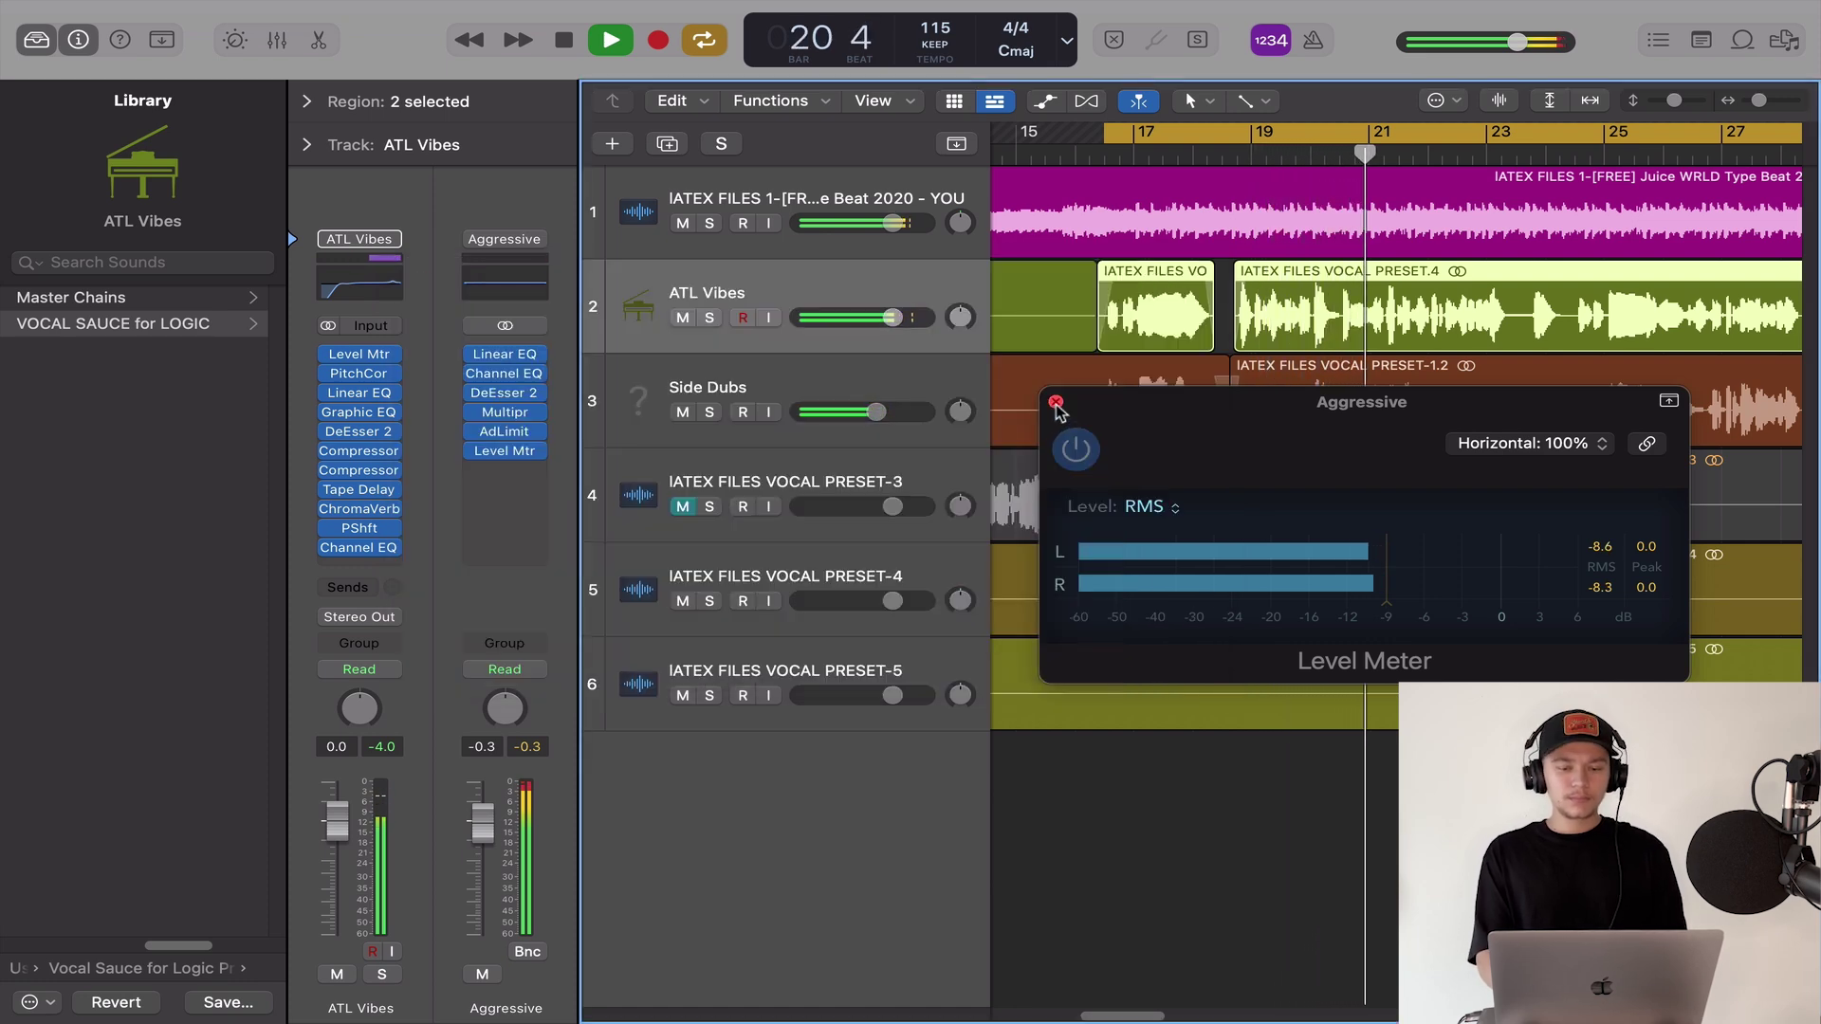
{"action": "left_click", "coordinate": [1055, 403]}
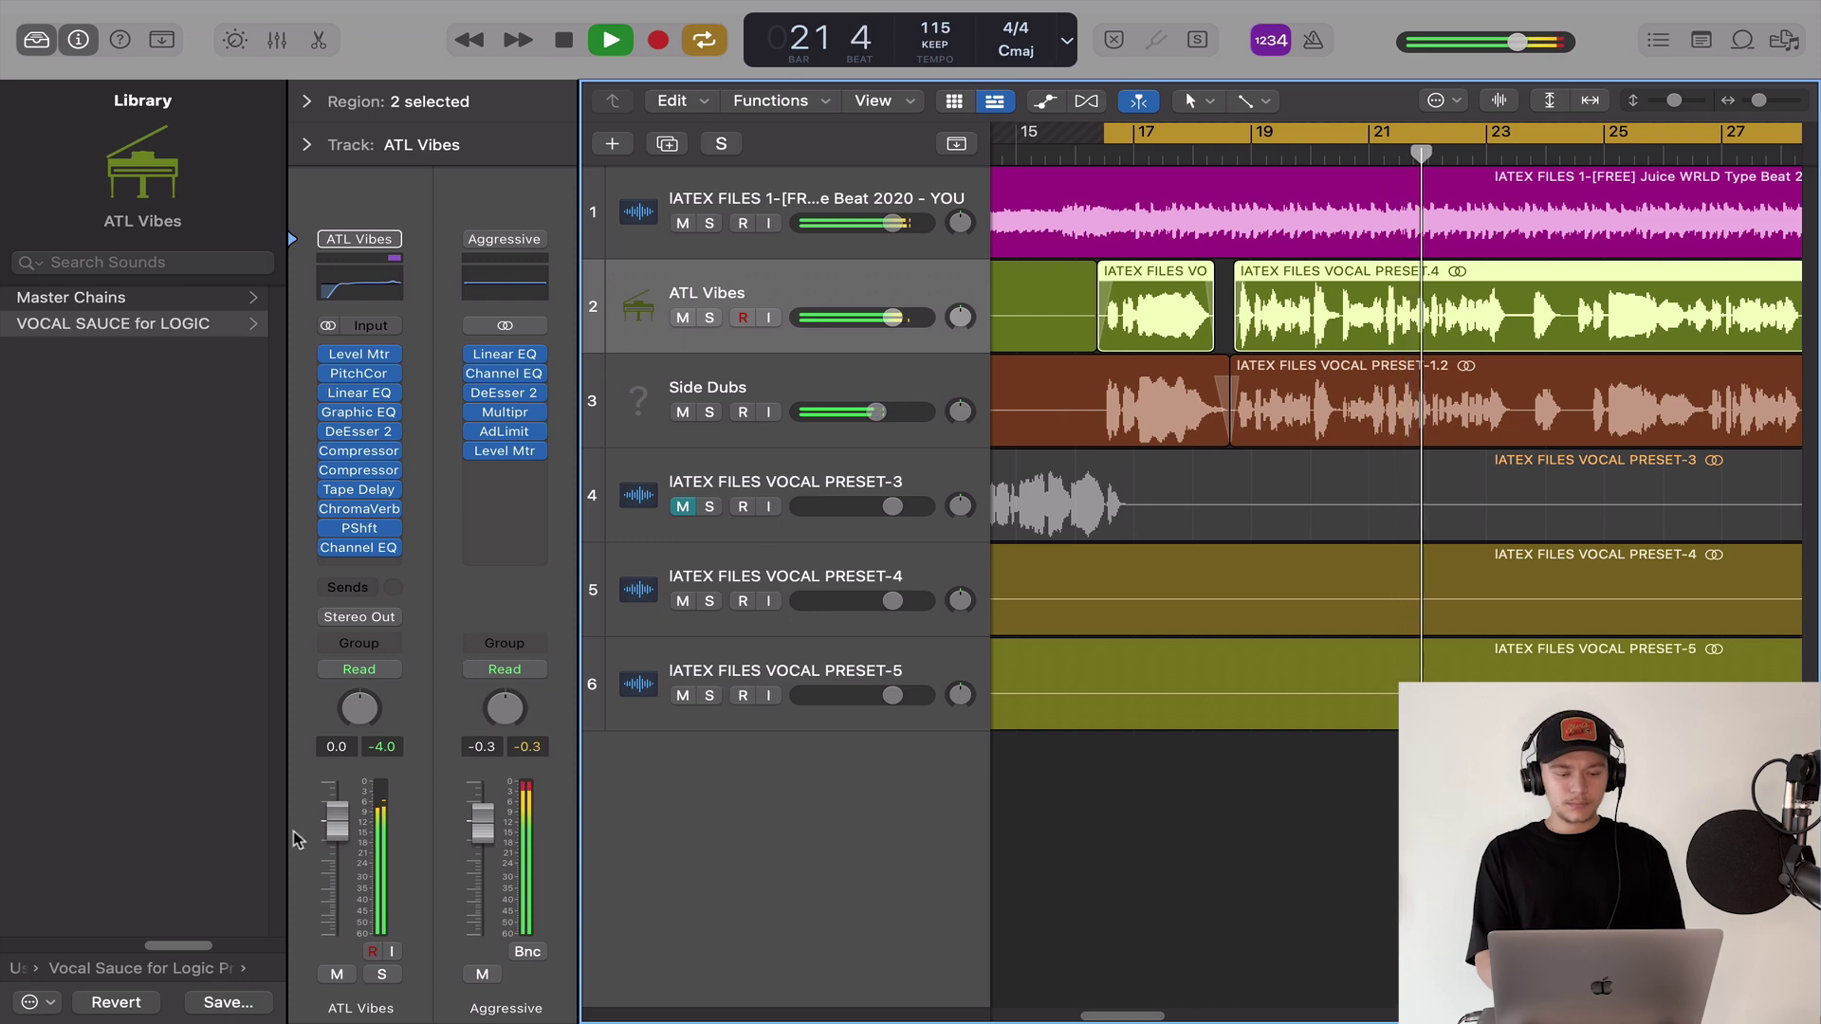
- Set the master channel's fader to 0.0 dB
{"action": "double_click", "coordinate": [482, 746]}
{"action": "type", "text": "+0"}
{"action": "key", "text": "Return"}
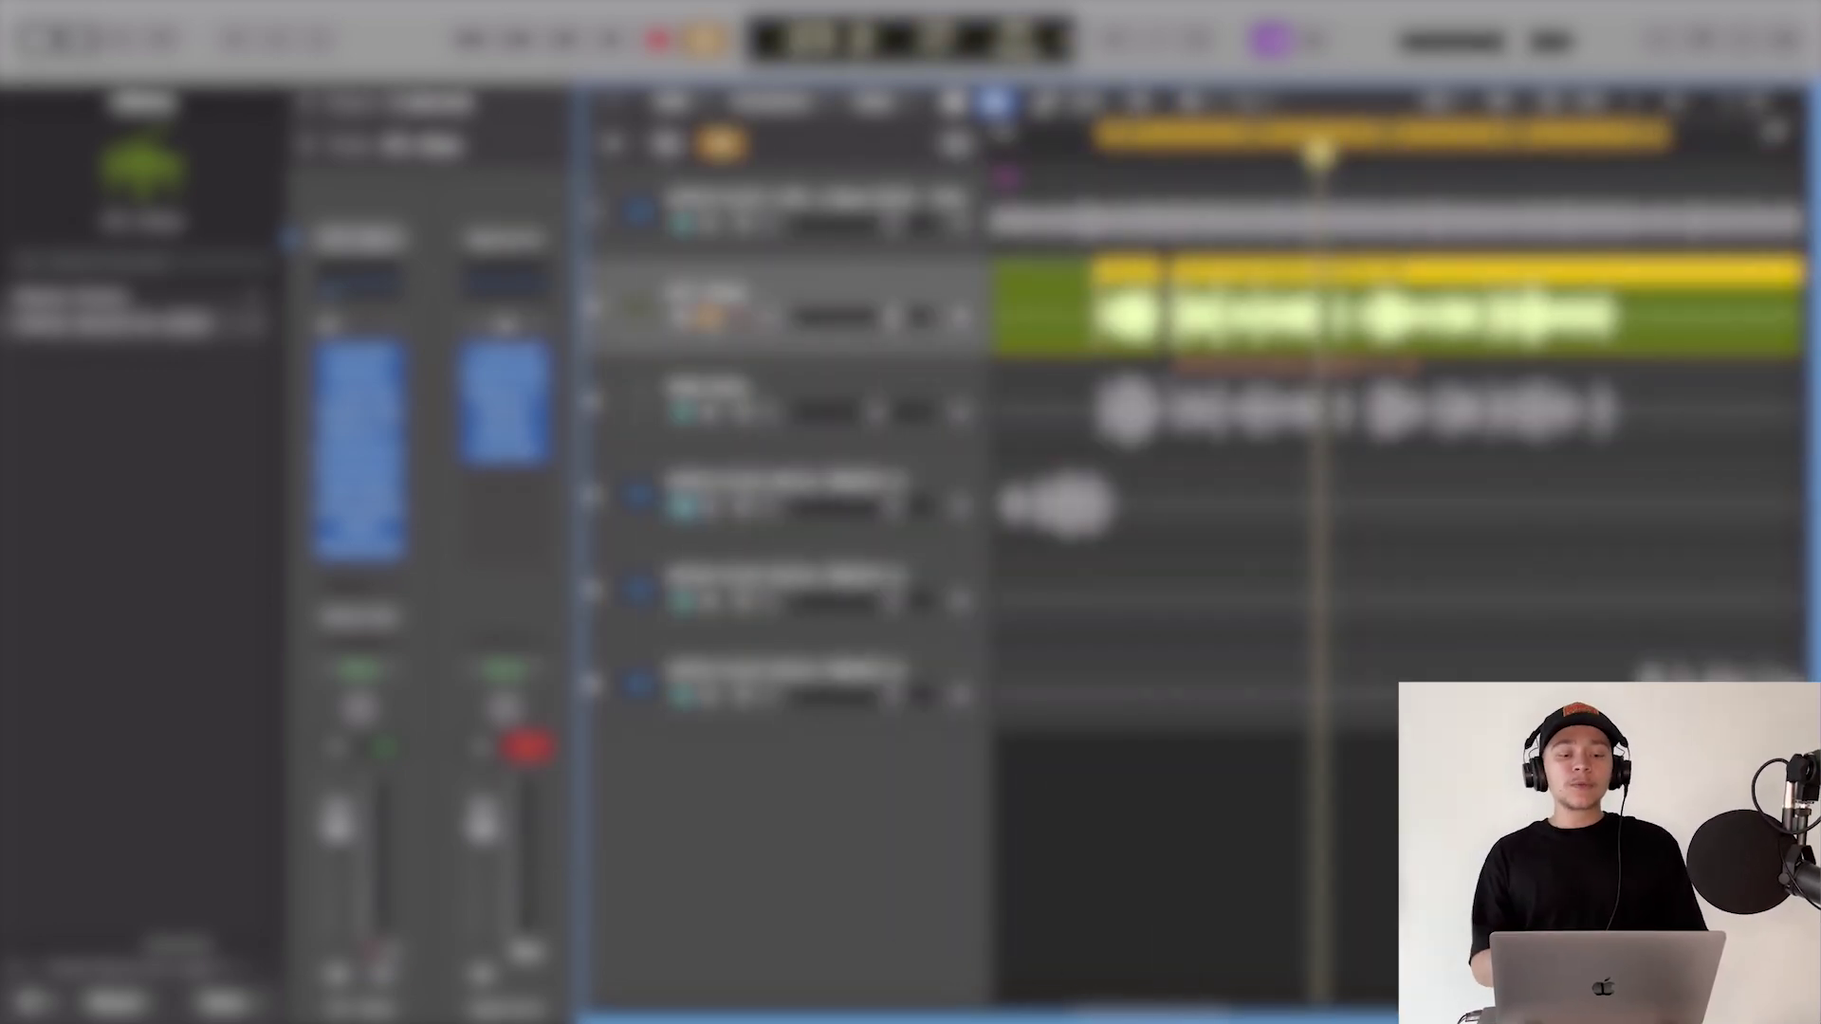
- Listen to the soloed ATL Vibes track and set its DeEsser 2 to a -29.2 dB threshold and 7.7 dB max reduction
{"action": "double_click", "coordinate": [1107, 152]}
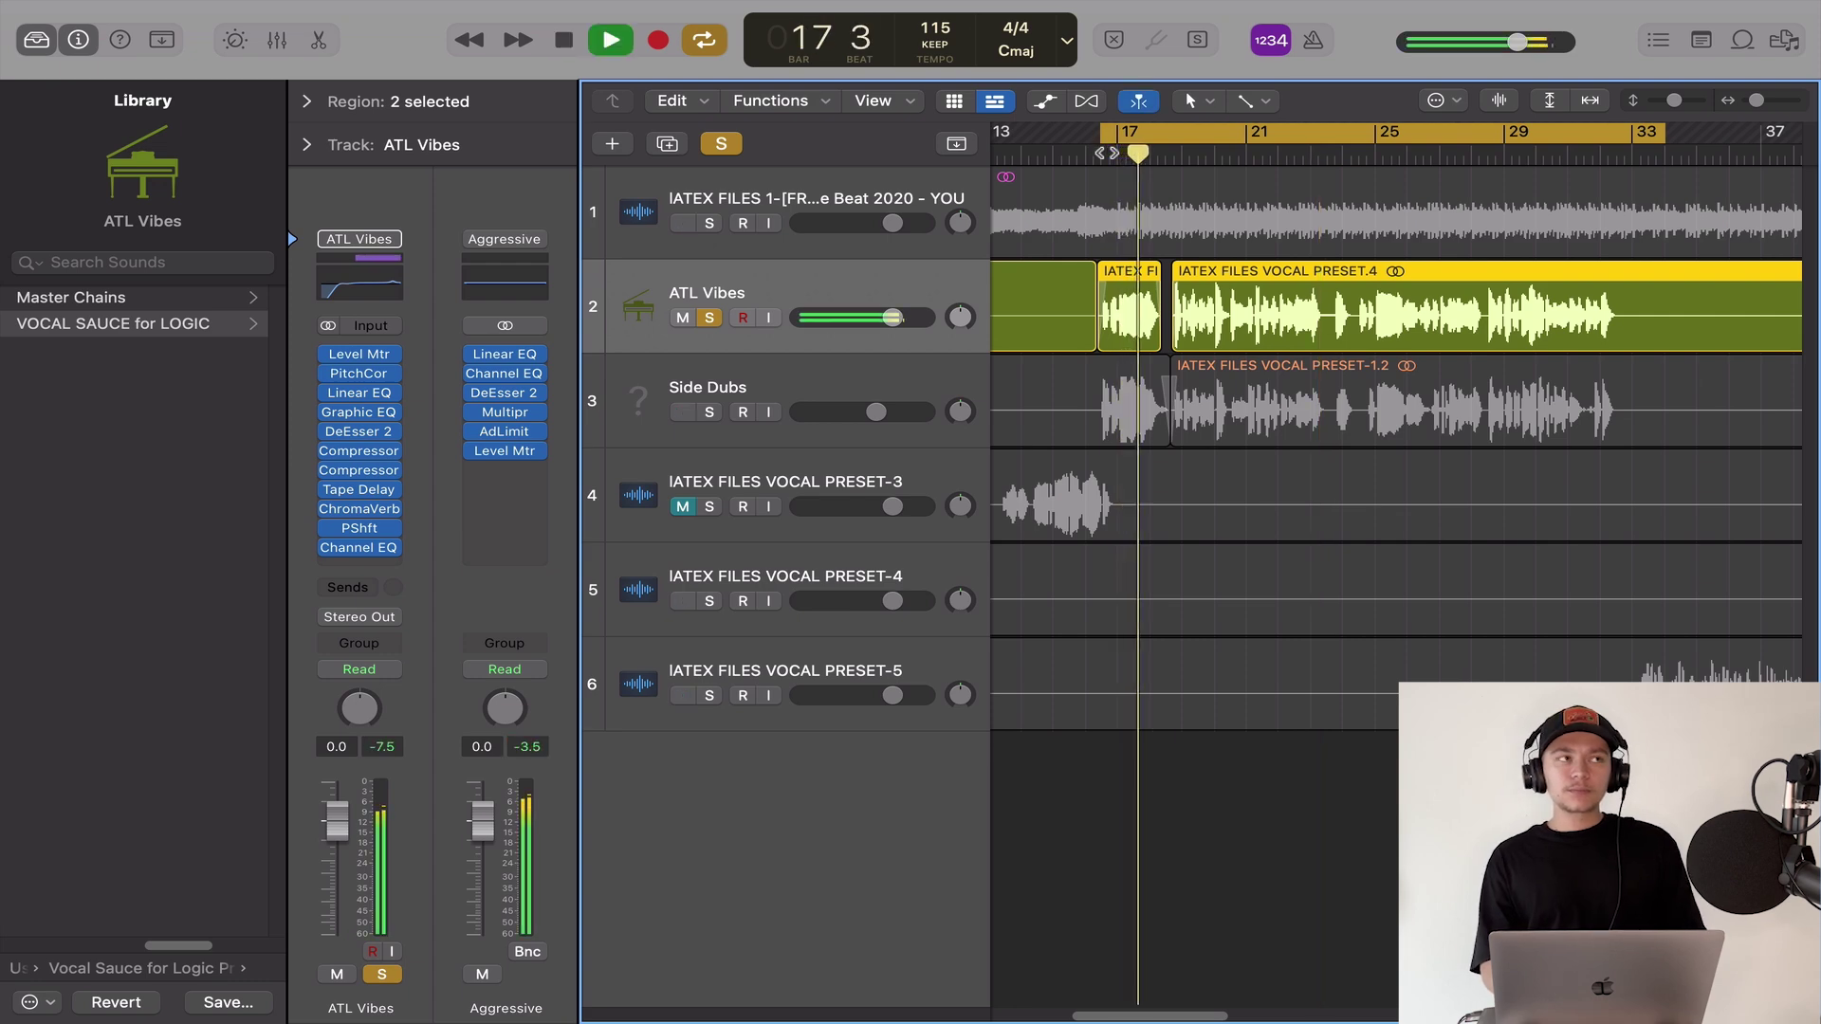
{"action": "key", "text": "space"}
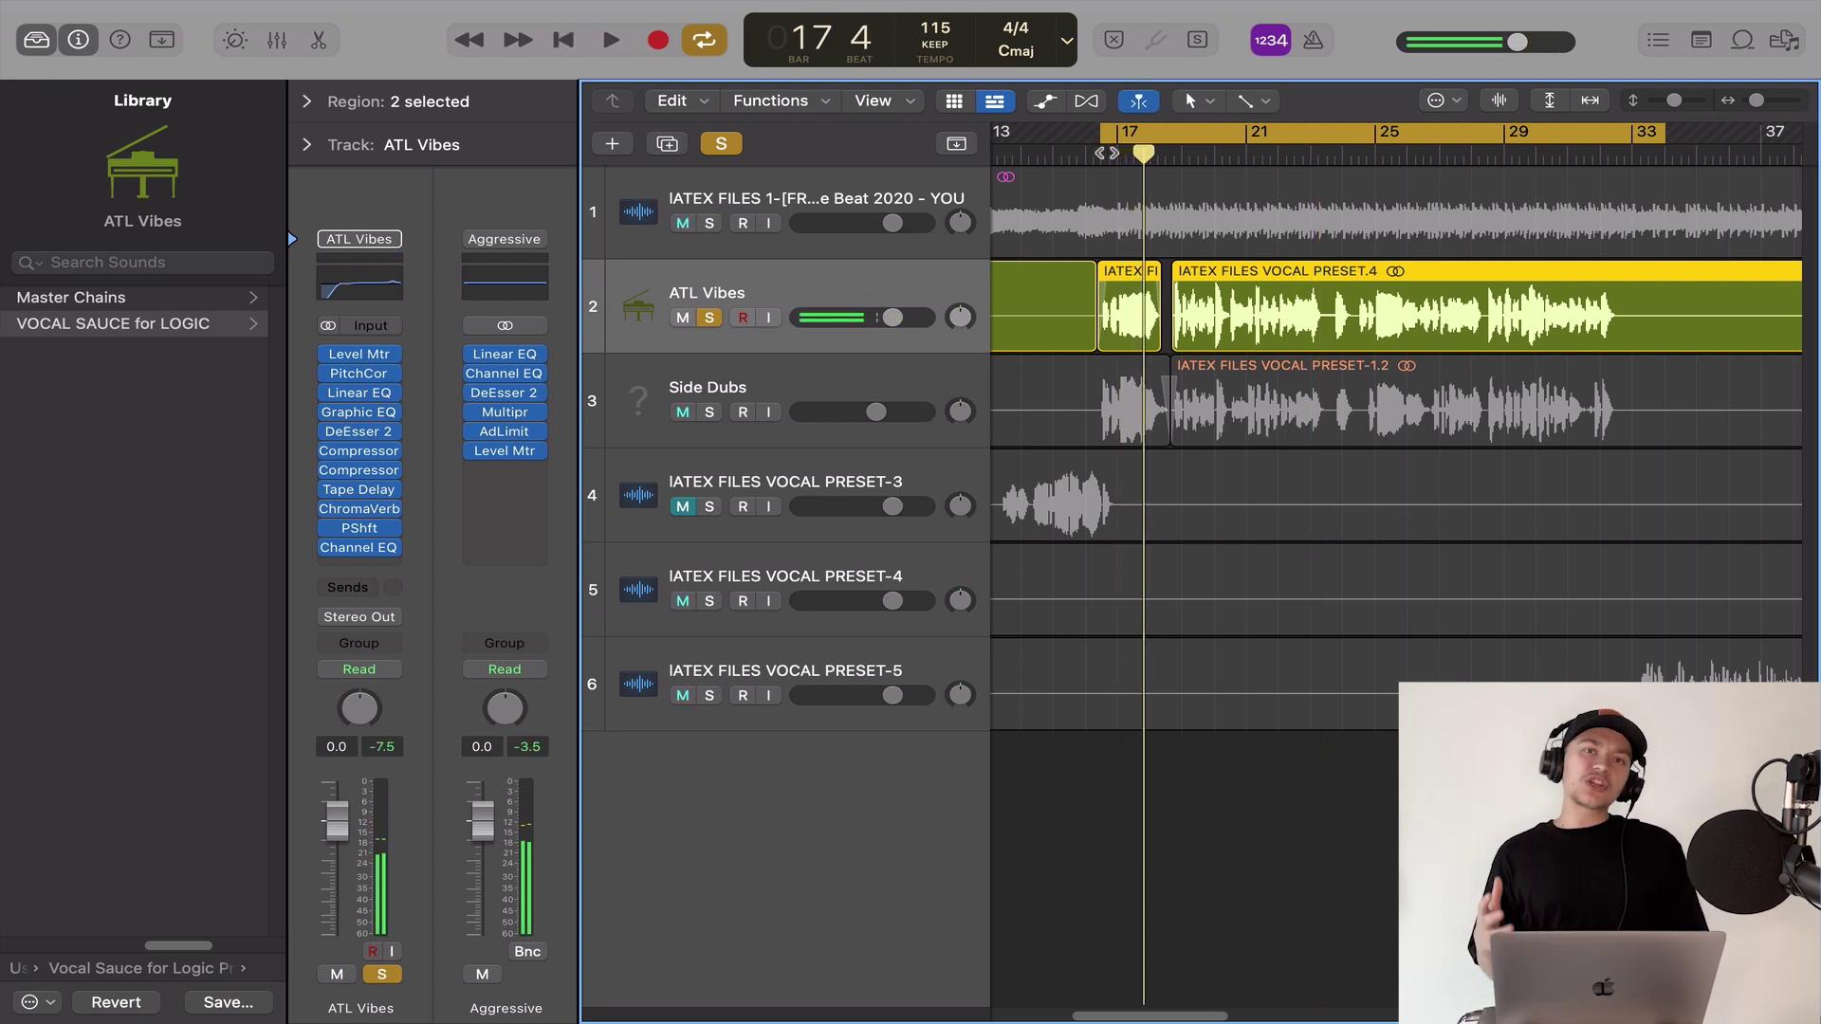
{"action": "left_click", "coordinate": [357, 433]}
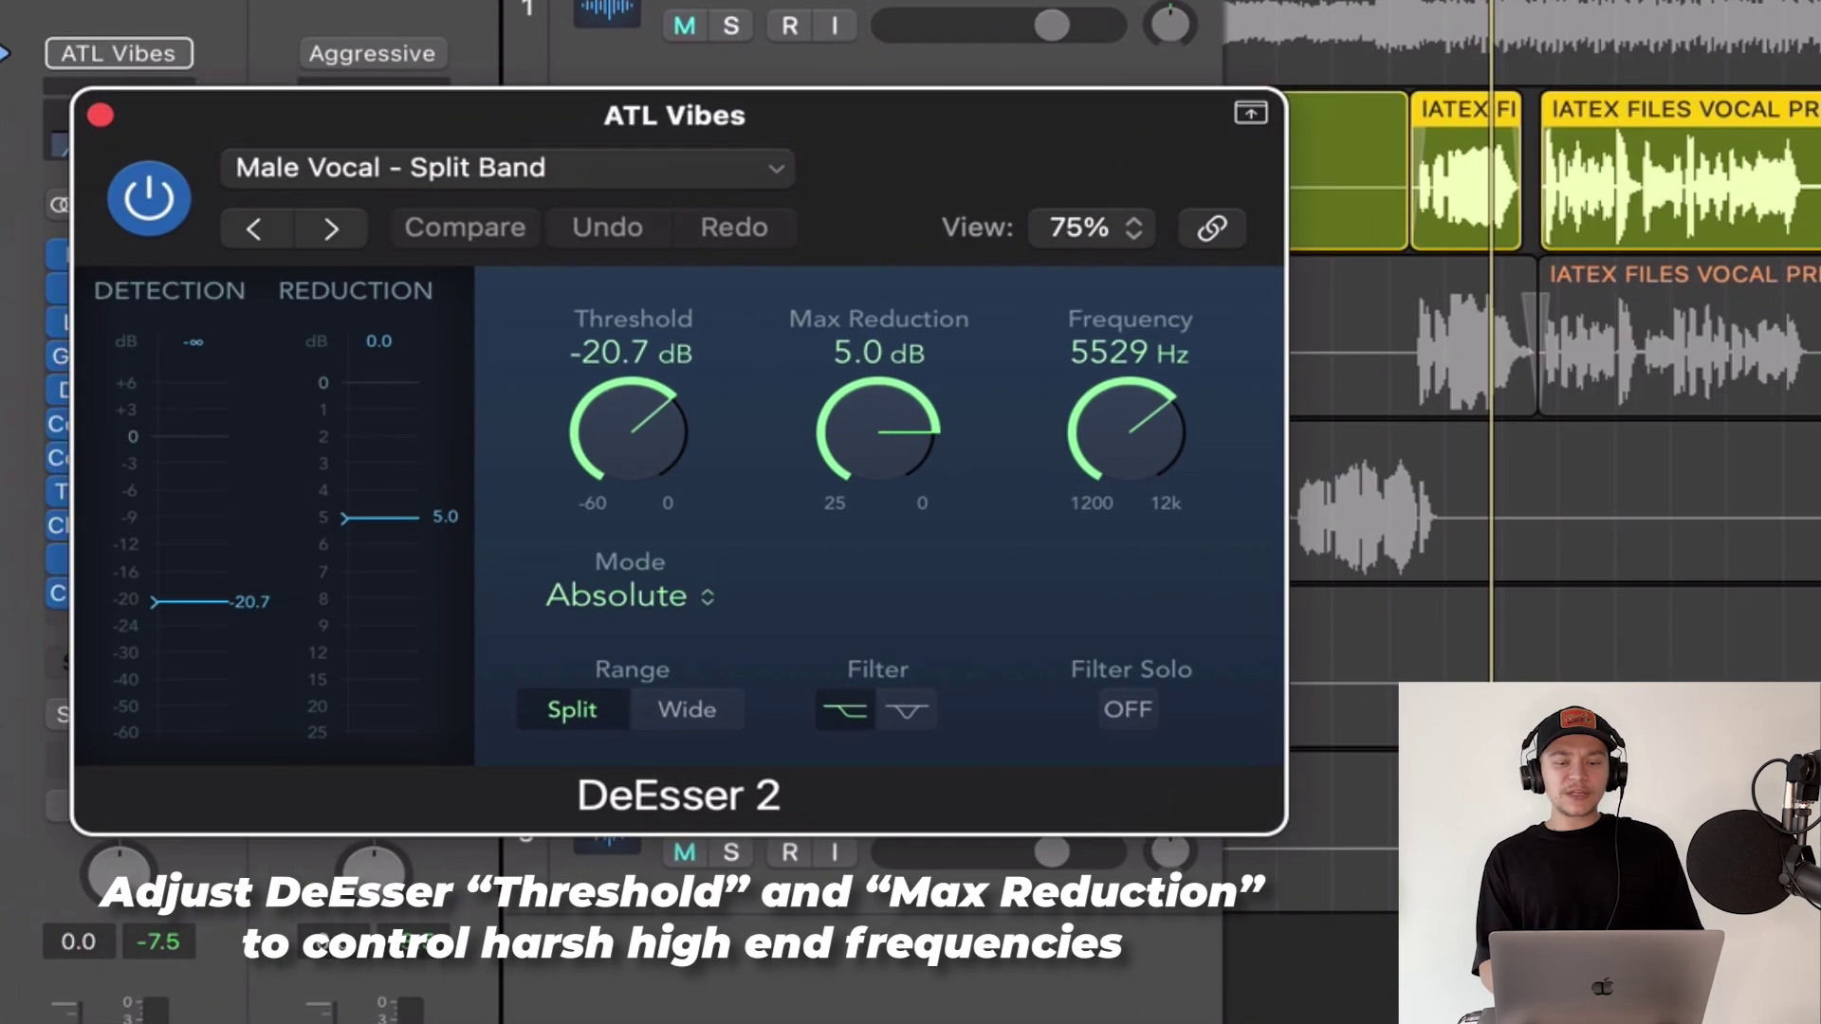
{"action": "left_click", "coordinate": [1558, 2]}
{"action": "left_click_drag", "start_coordinate": [574, 438], "coordinate": [618, 430]}
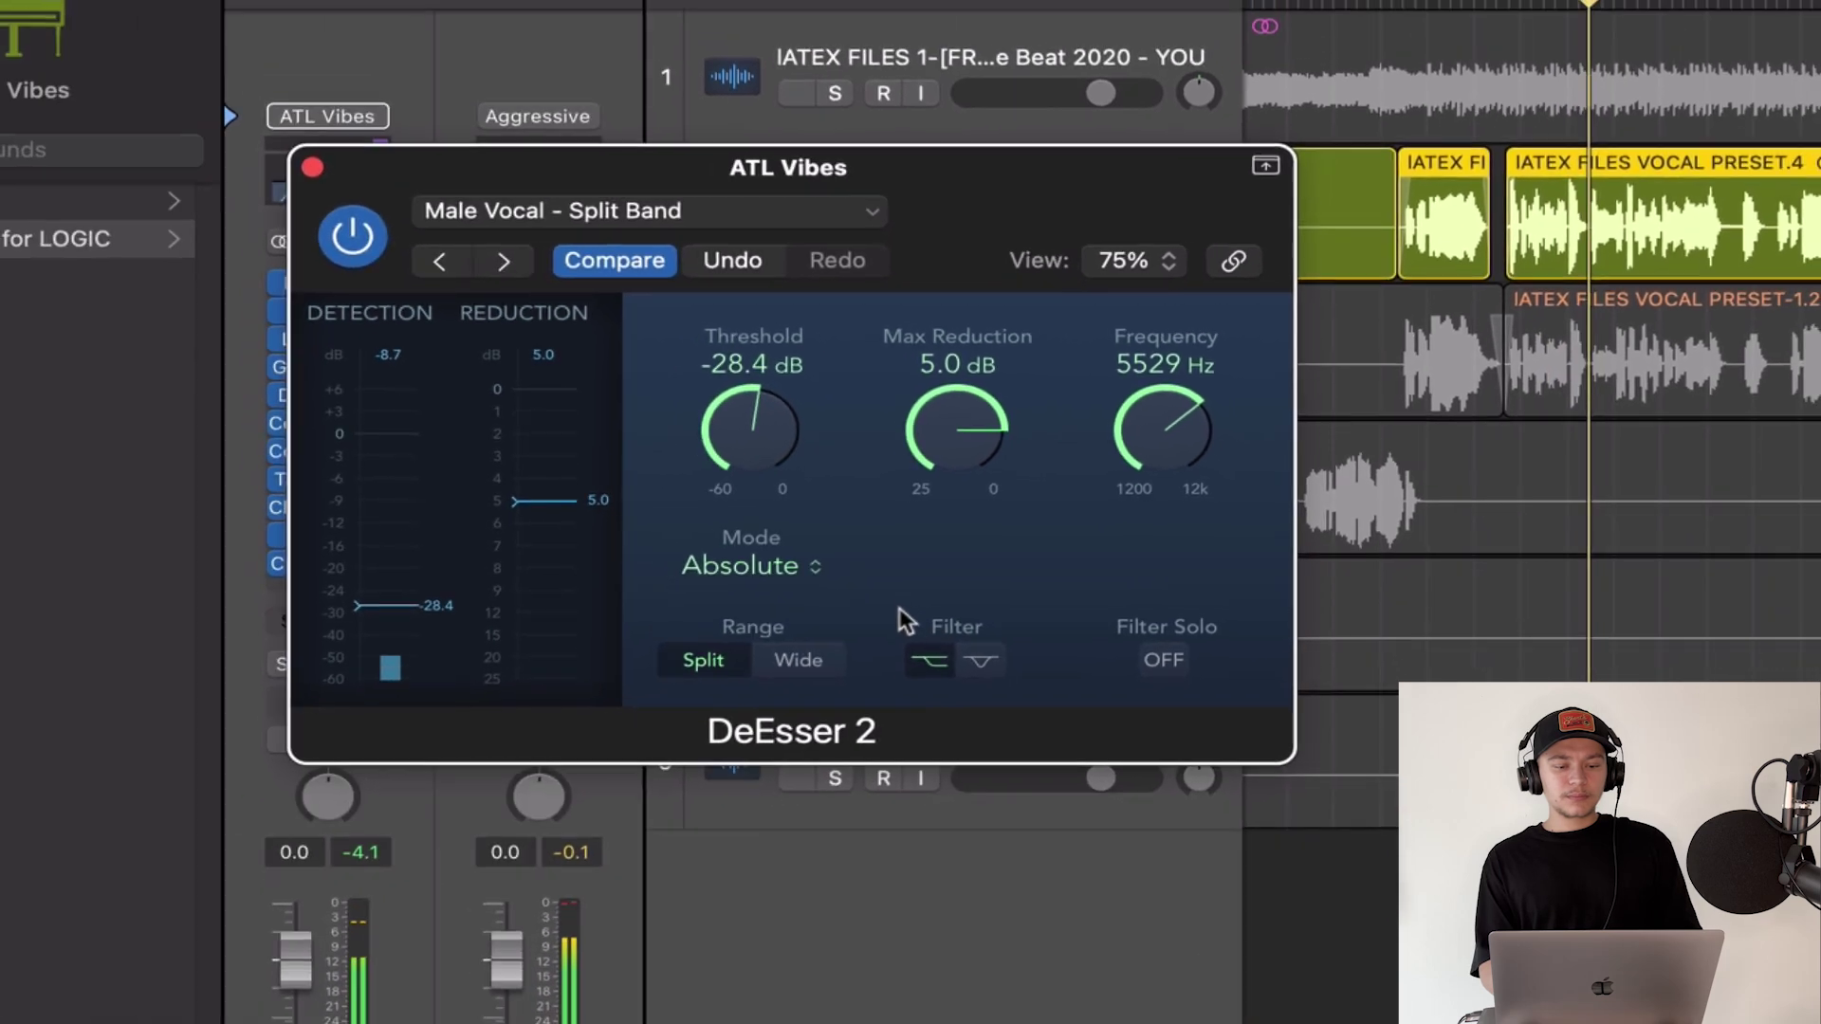
{"action": "mouse_move", "coordinate": [969, 425]}
{"action": "left_mouse_down"}
{"action": "mouse_move", "coordinate": [969, 465]}
{"action": "mouse_move", "coordinate": [963, 415]}
{"action": "left_mouse_up"}
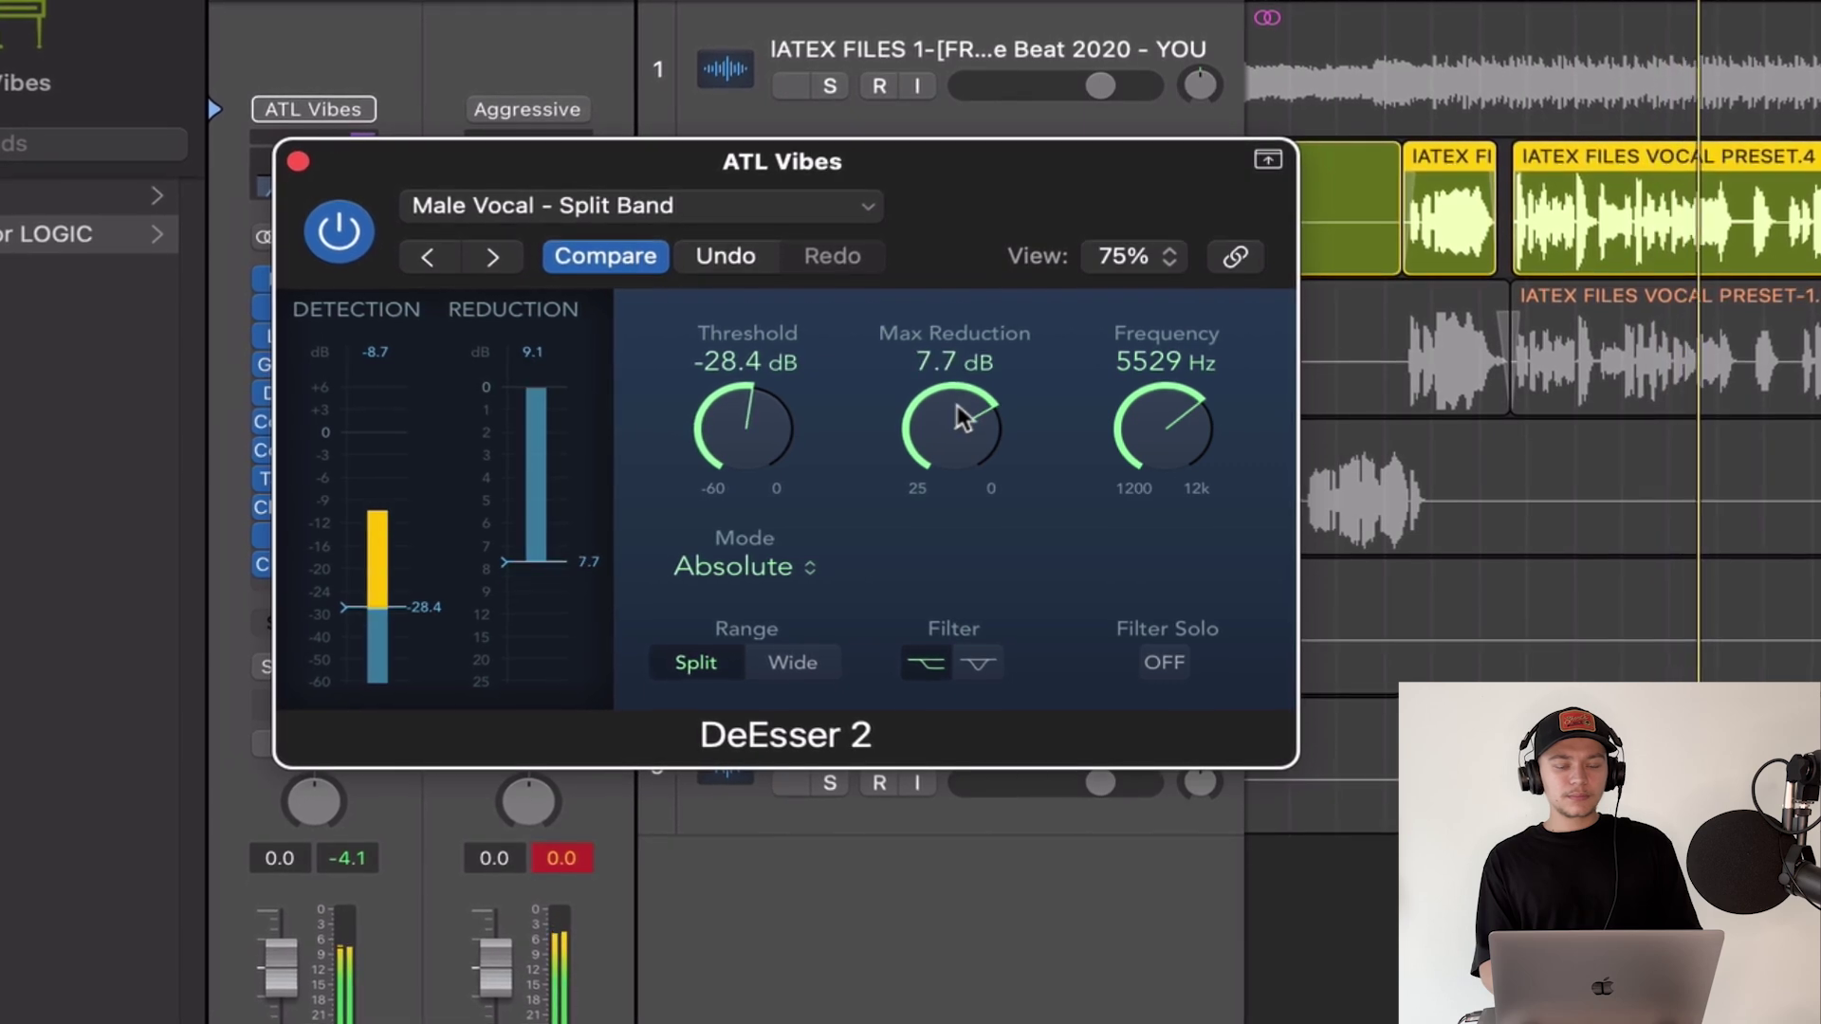
{"action": "left_click_drag", "start_coordinate": [772, 443], "coordinate": [766, 448]}
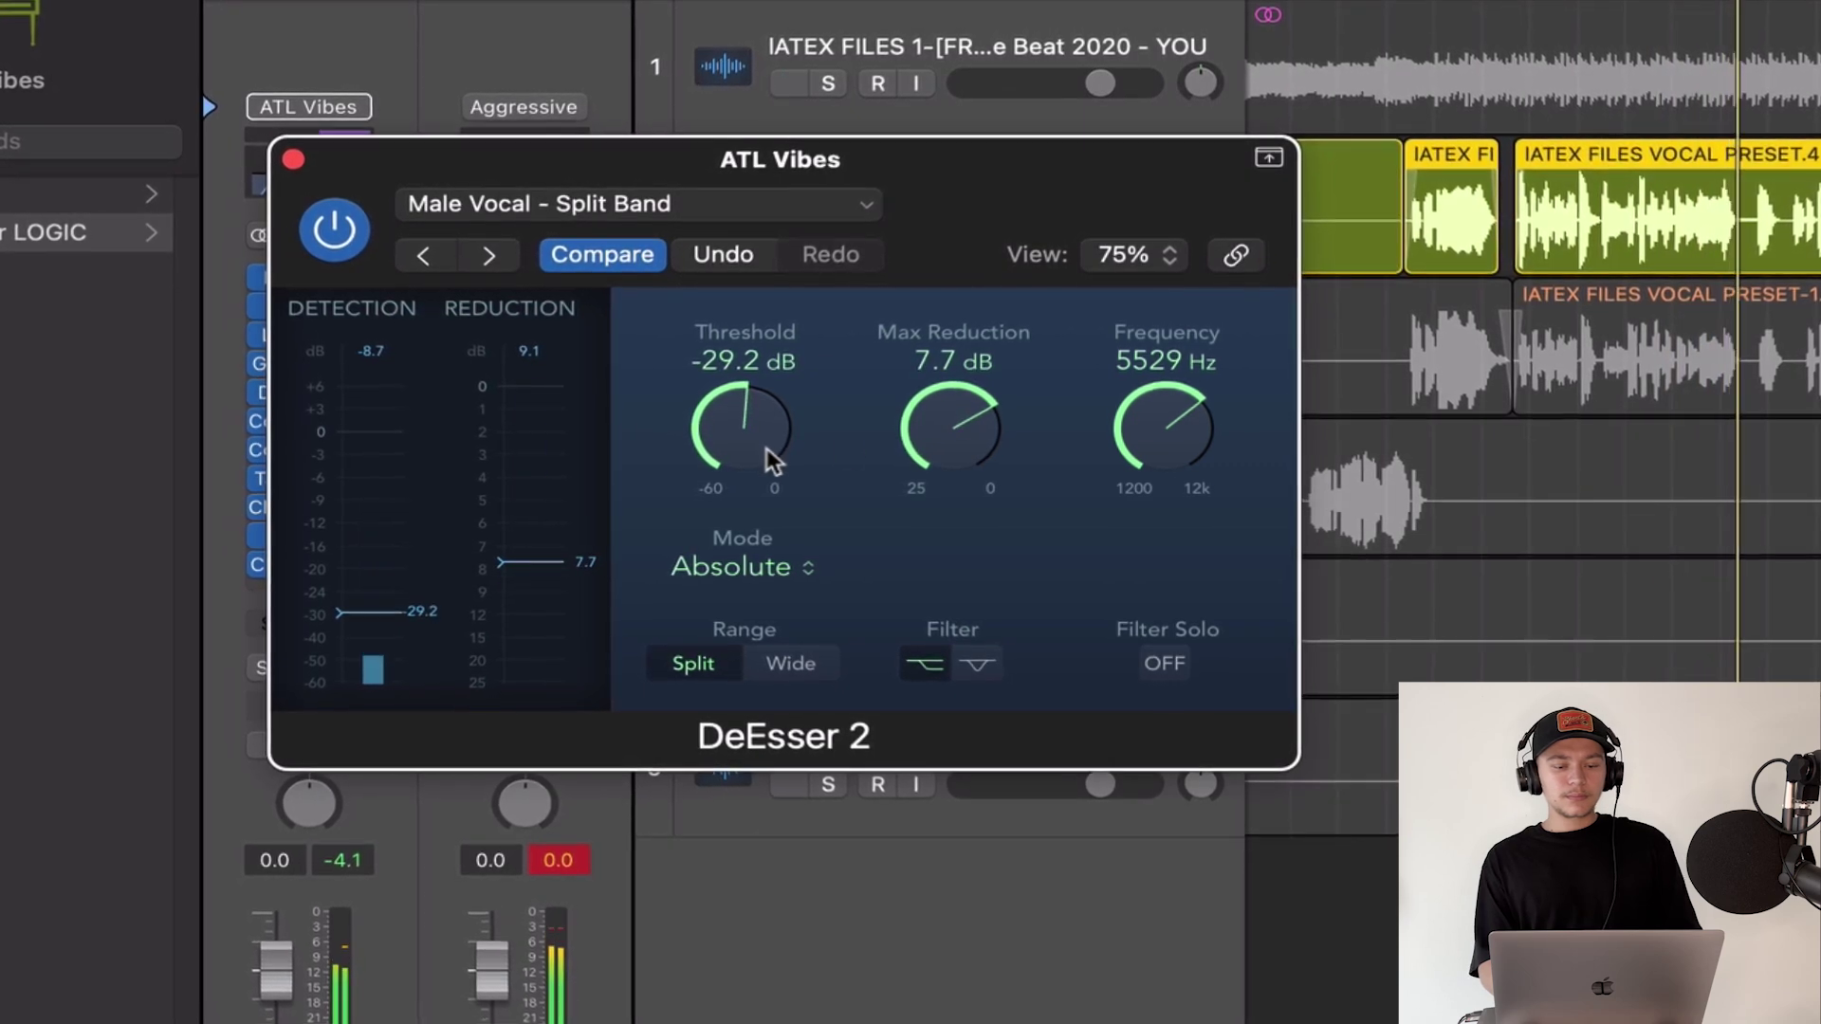
- Audition the DeEsser 2's affected frequencies with Filter Solo, switch it off, and check the vocal in the full mix before closing the plug-in
{"action": "left_click", "coordinate": [1166, 664]}
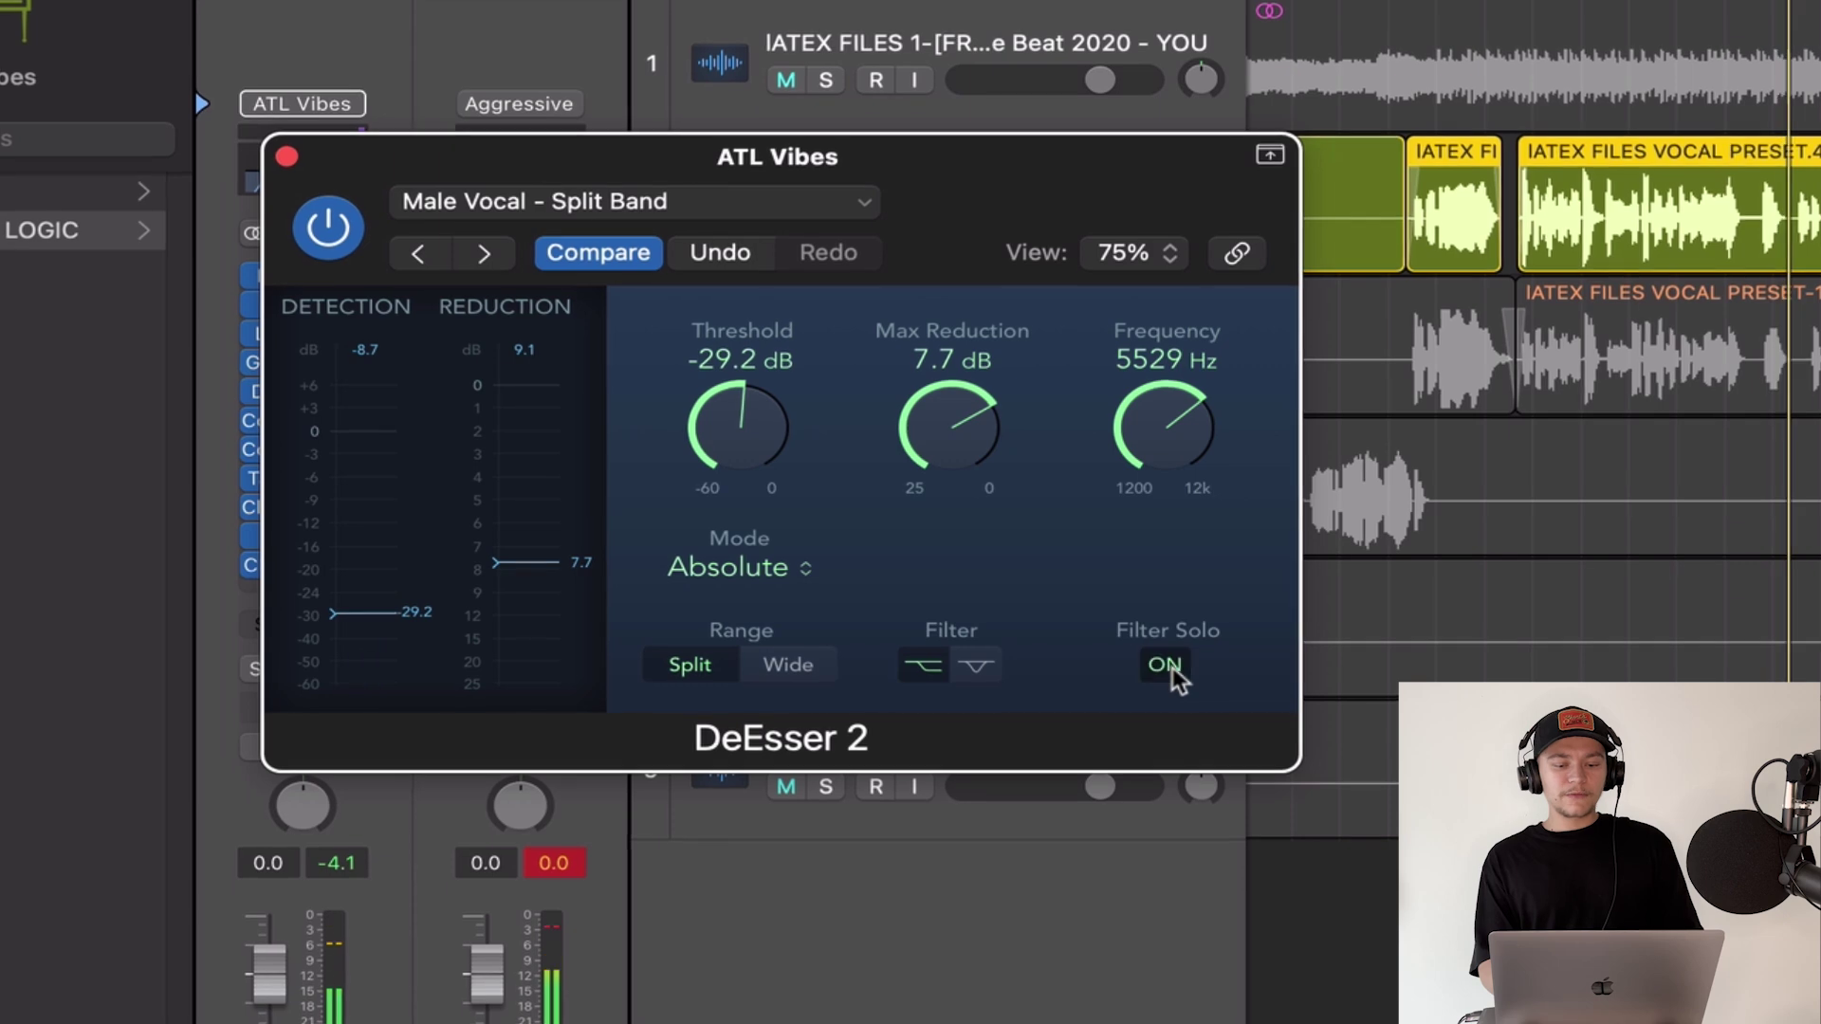
{"action": "left_click", "coordinate": [1579, 3]}
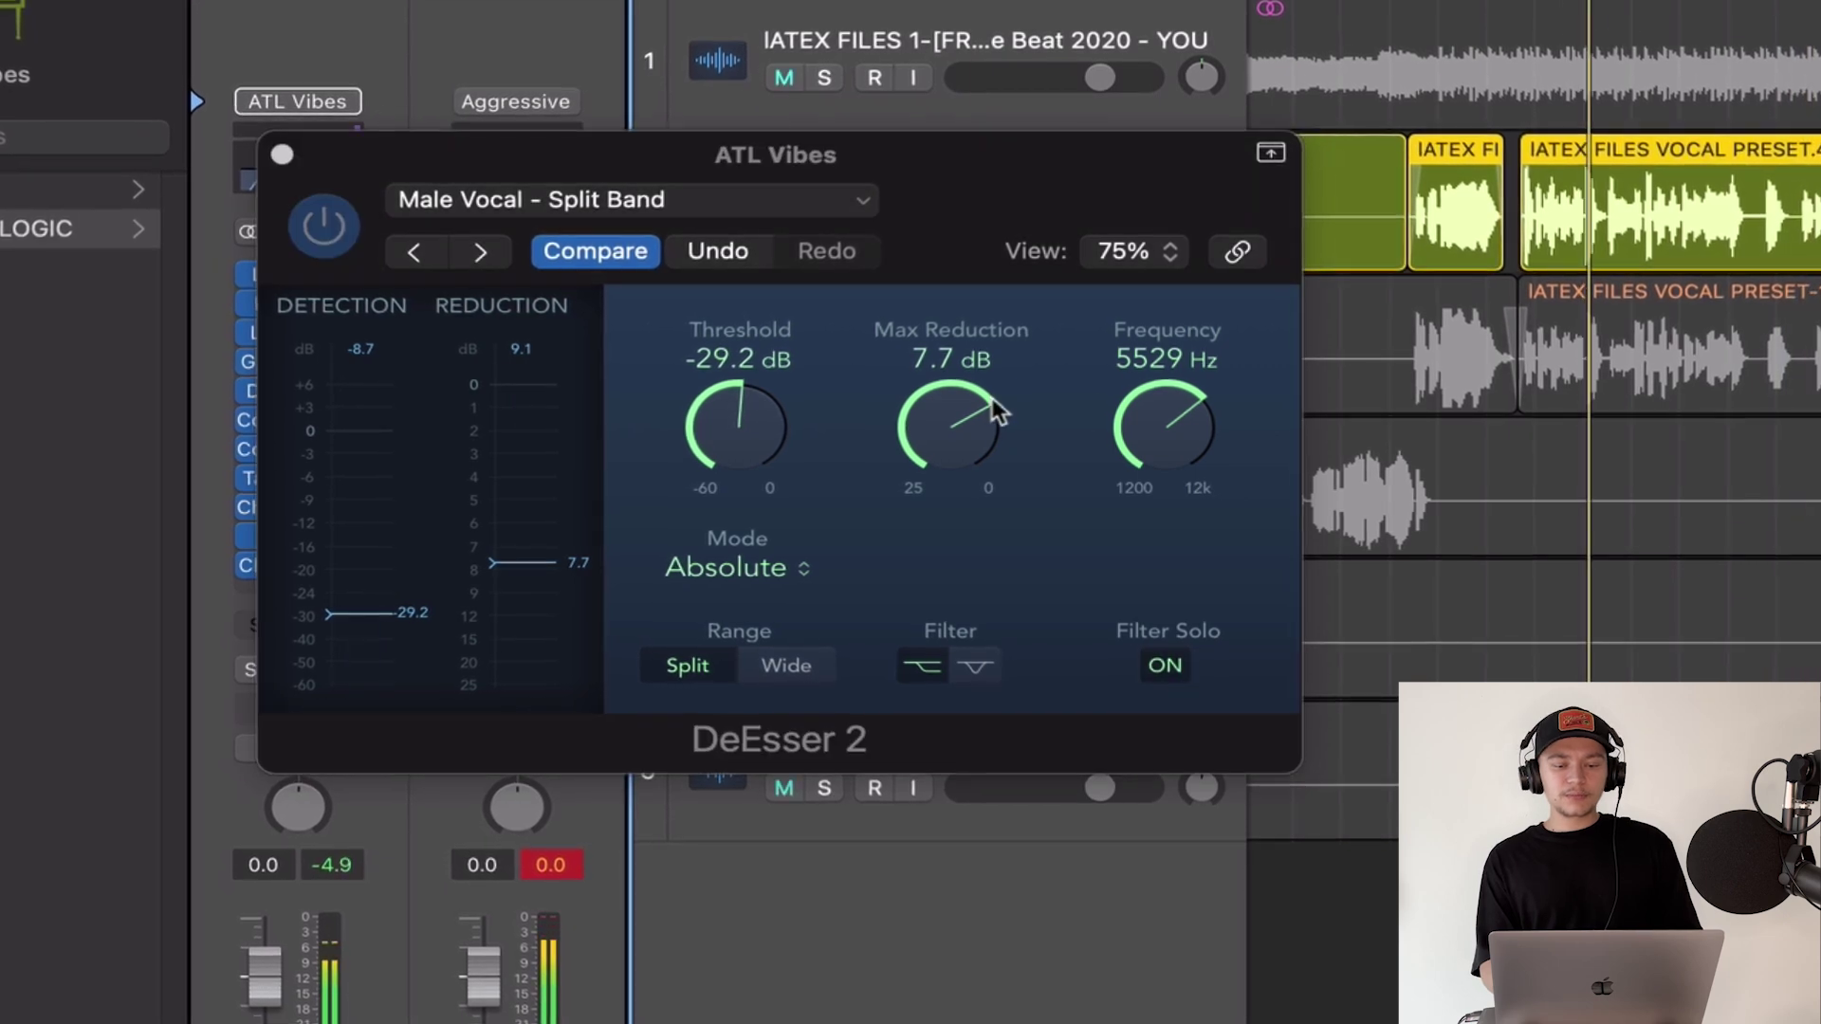
{"action": "left_click", "coordinate": [1161, 667]}
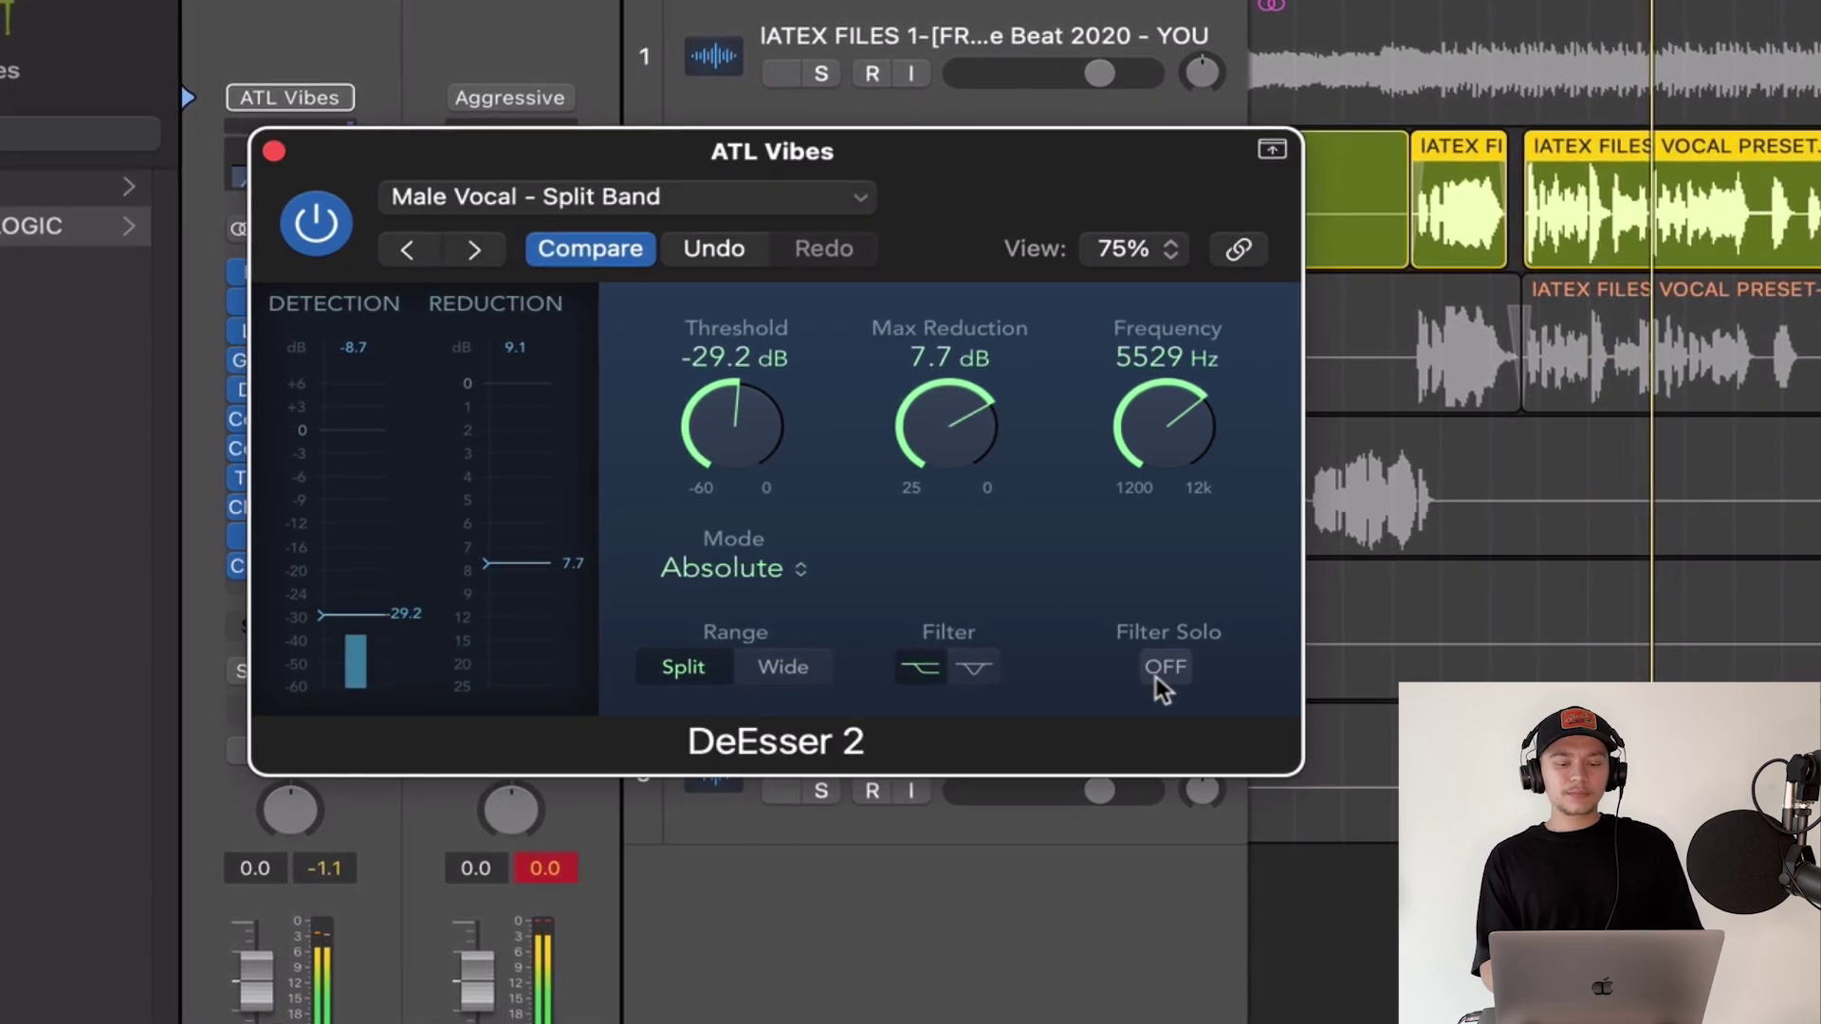
{"action": "left_click", "coordinate": [836, 2]}
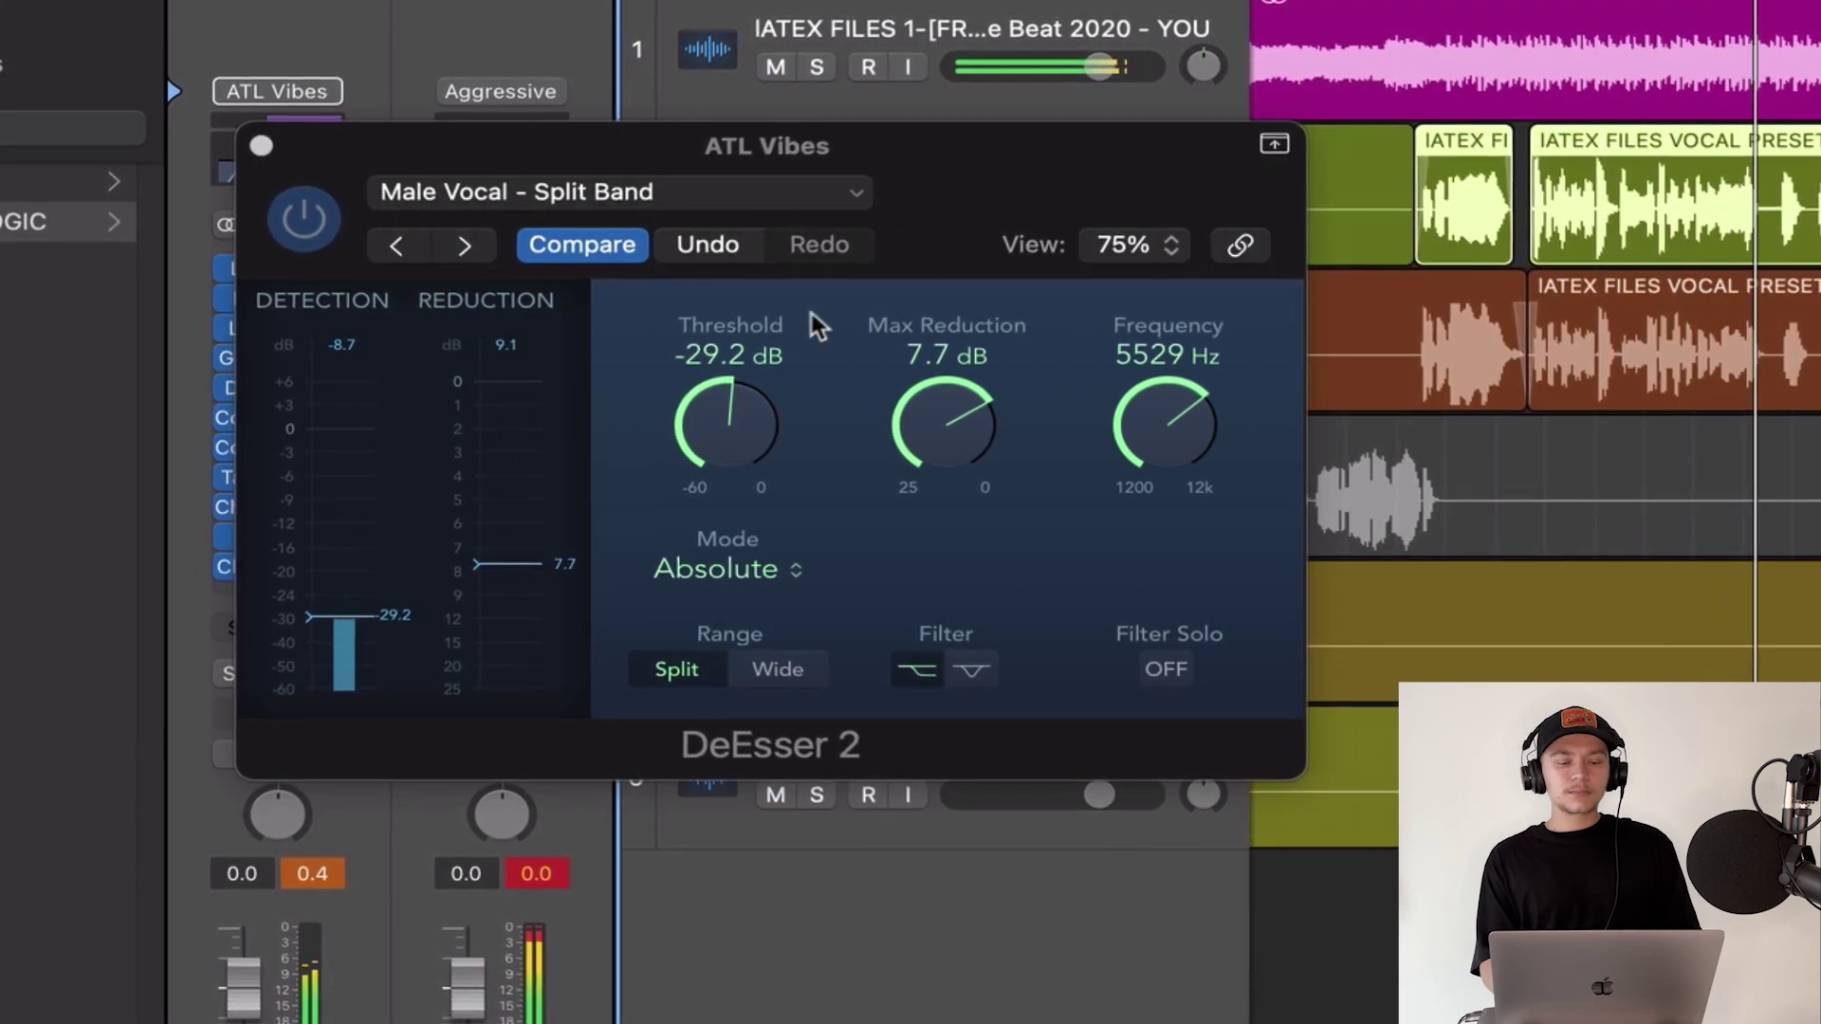
{"action": "left_click", "coordinate": [259, 144]}
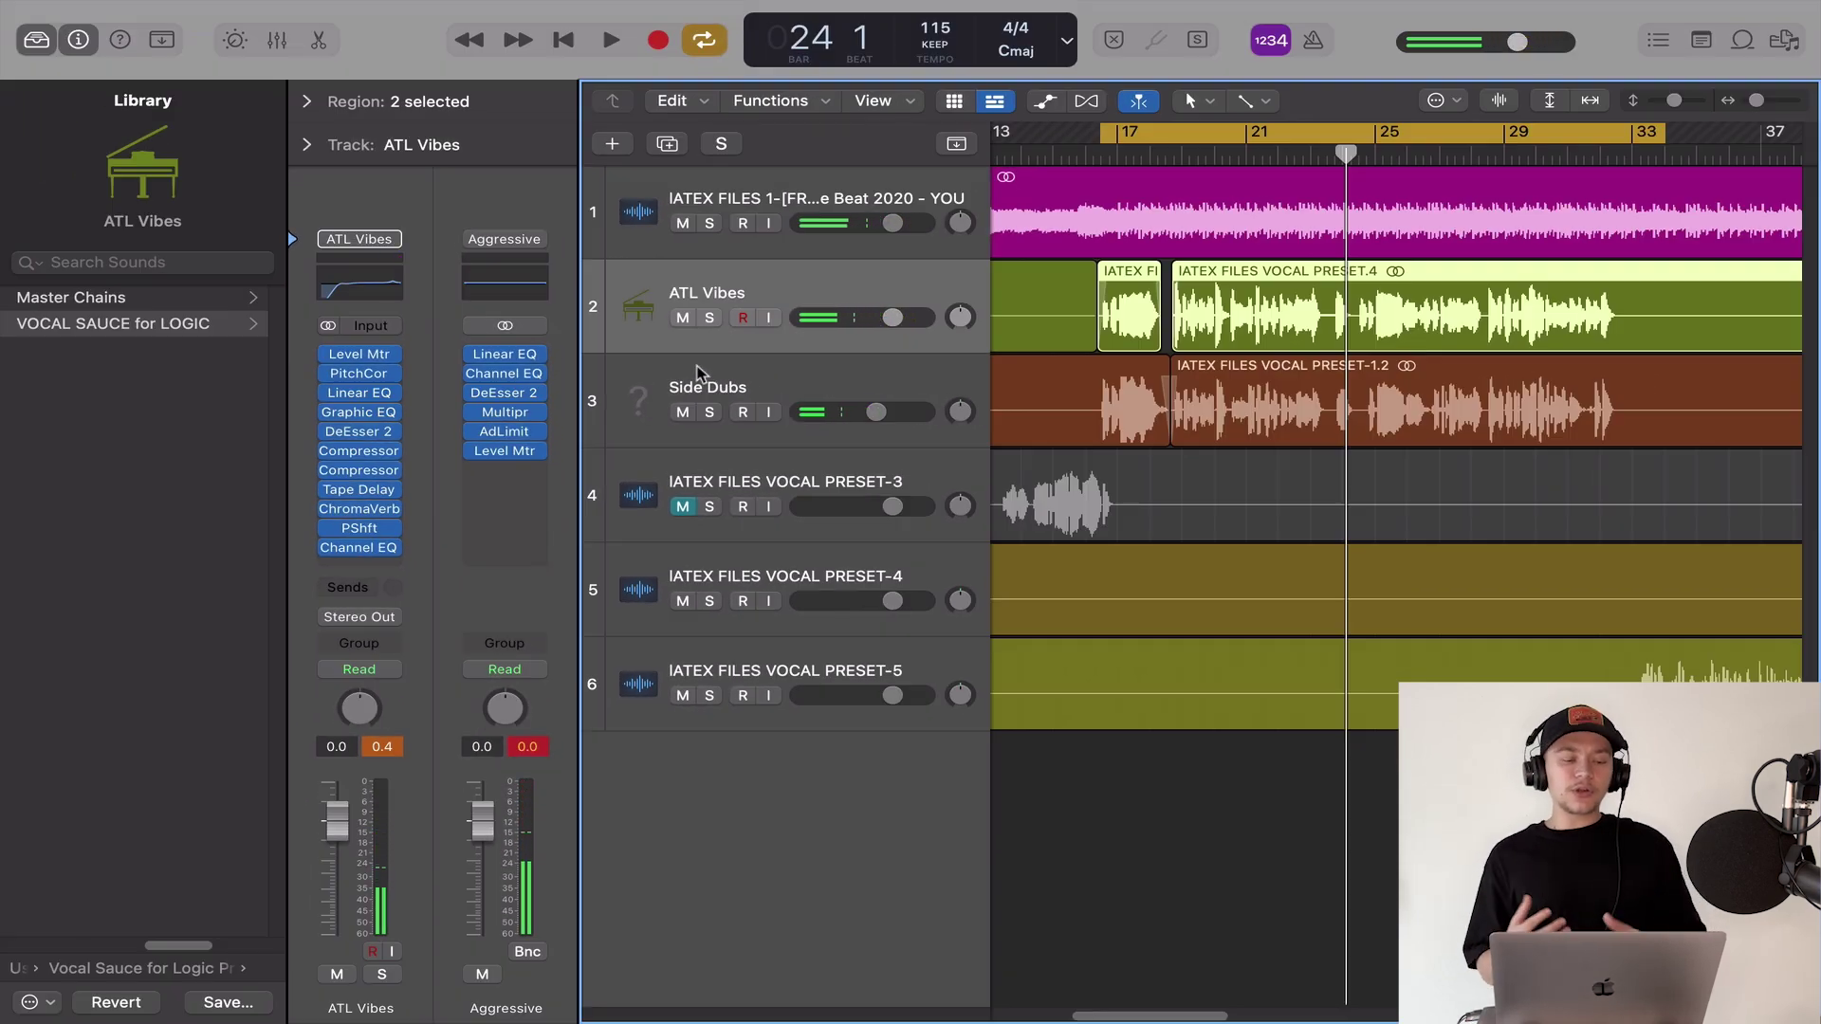
- Boost the 16.0K band to 8.0 dB and the 8.0K band slightly in ATL Vibes' Vintage Graphic EQ, then close it
{"action": "left_click", "coordinate": [360, 413]}
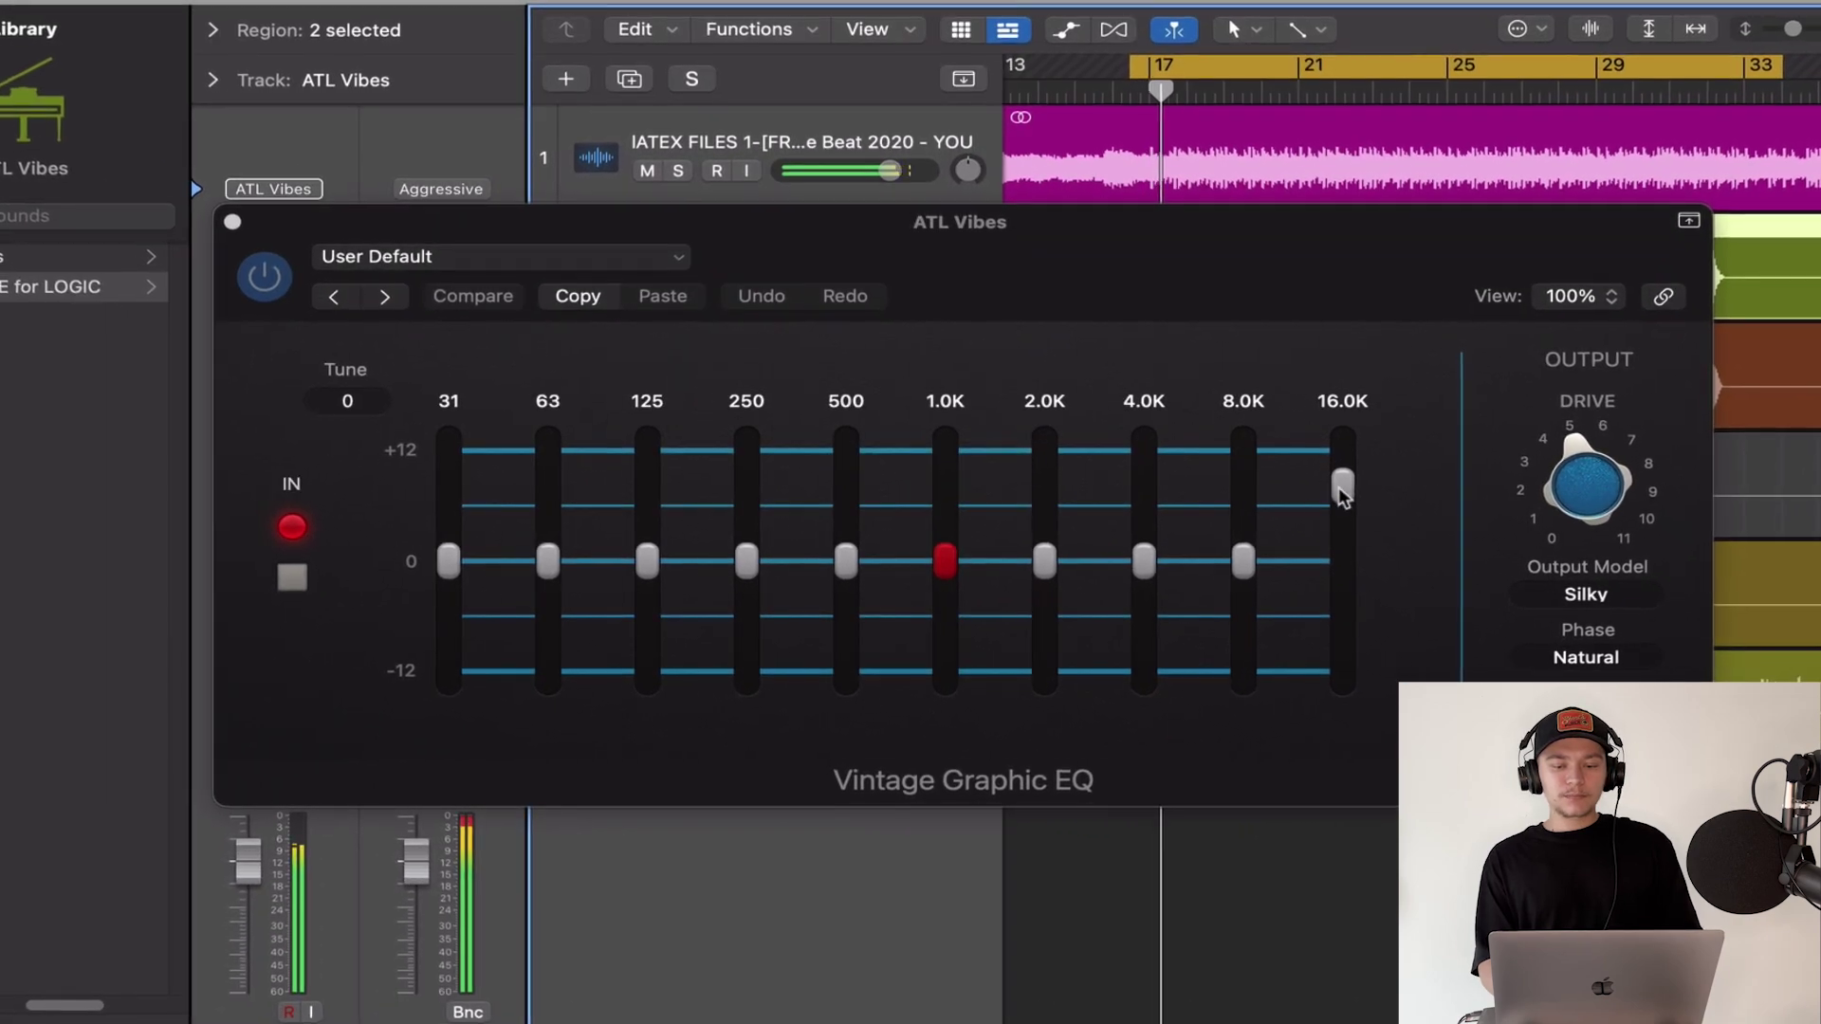
{"action": "left_click_drag", "start_coordinate": [1271, 452], "coordinate": [1270, 414]}
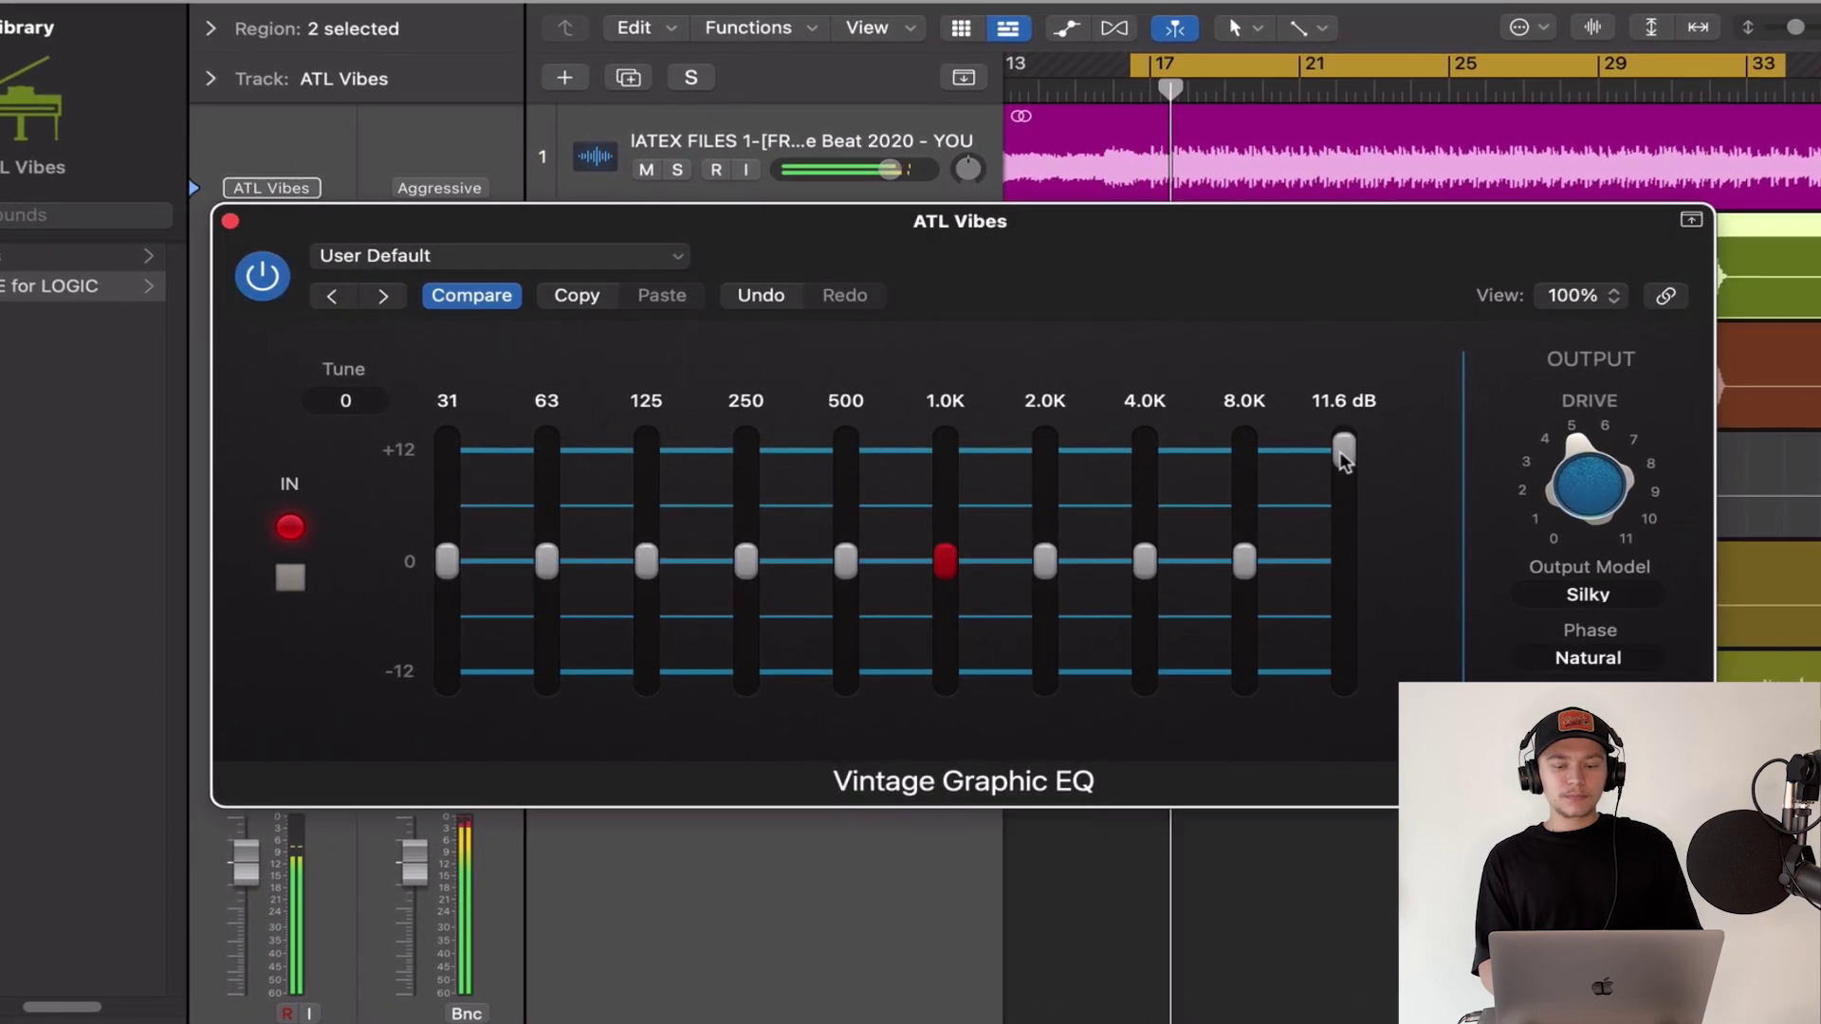
{"action": "left_click_drag", "start_coordinate": [1244, 561], "coordinate": [1246, 526]}
{"action": "left_click_drag", "start_coordinate": [1248, 483], "coordinate": [1254, 551]}
{"action": "left_click_drag", "start_coordinate": [1362, 437], "coordinate": [1359, 471]}
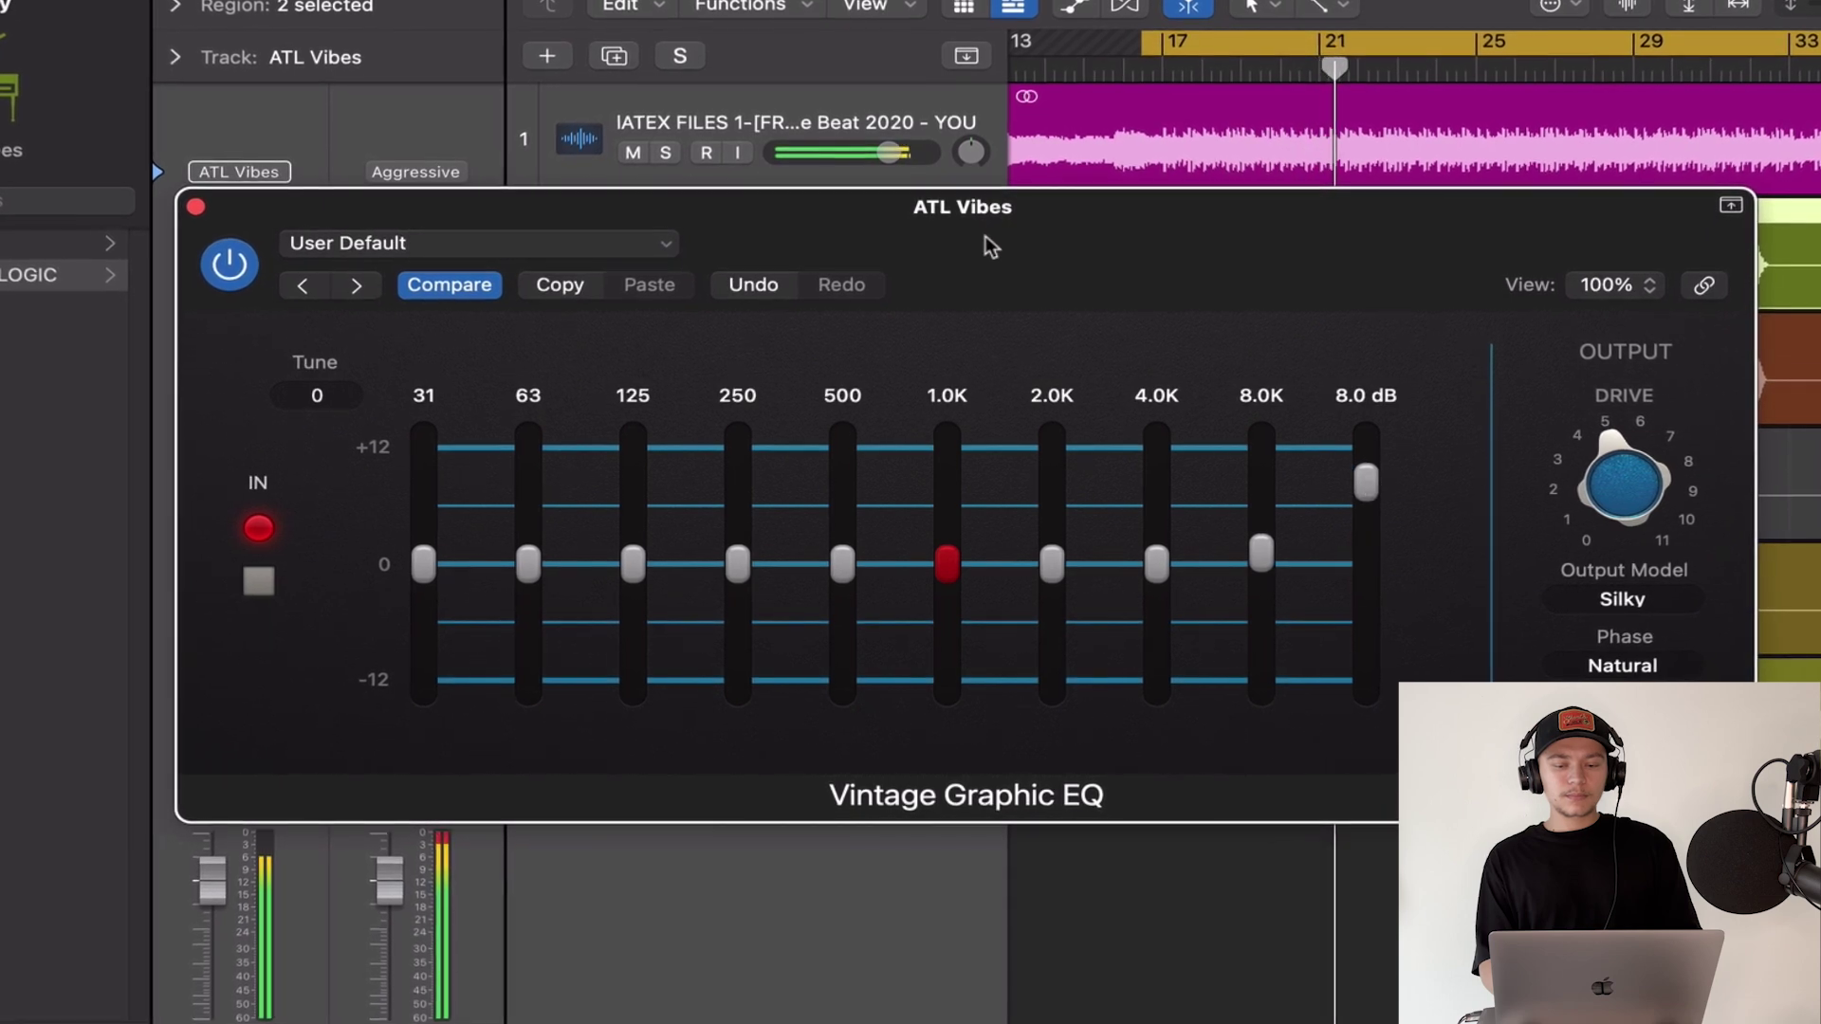
{"action": "left_click_drag", "start_coordinate": [1015, 252], "coordinate": [1207, 285]}
{"action": "left_click", "coordinate": [446, 252]}
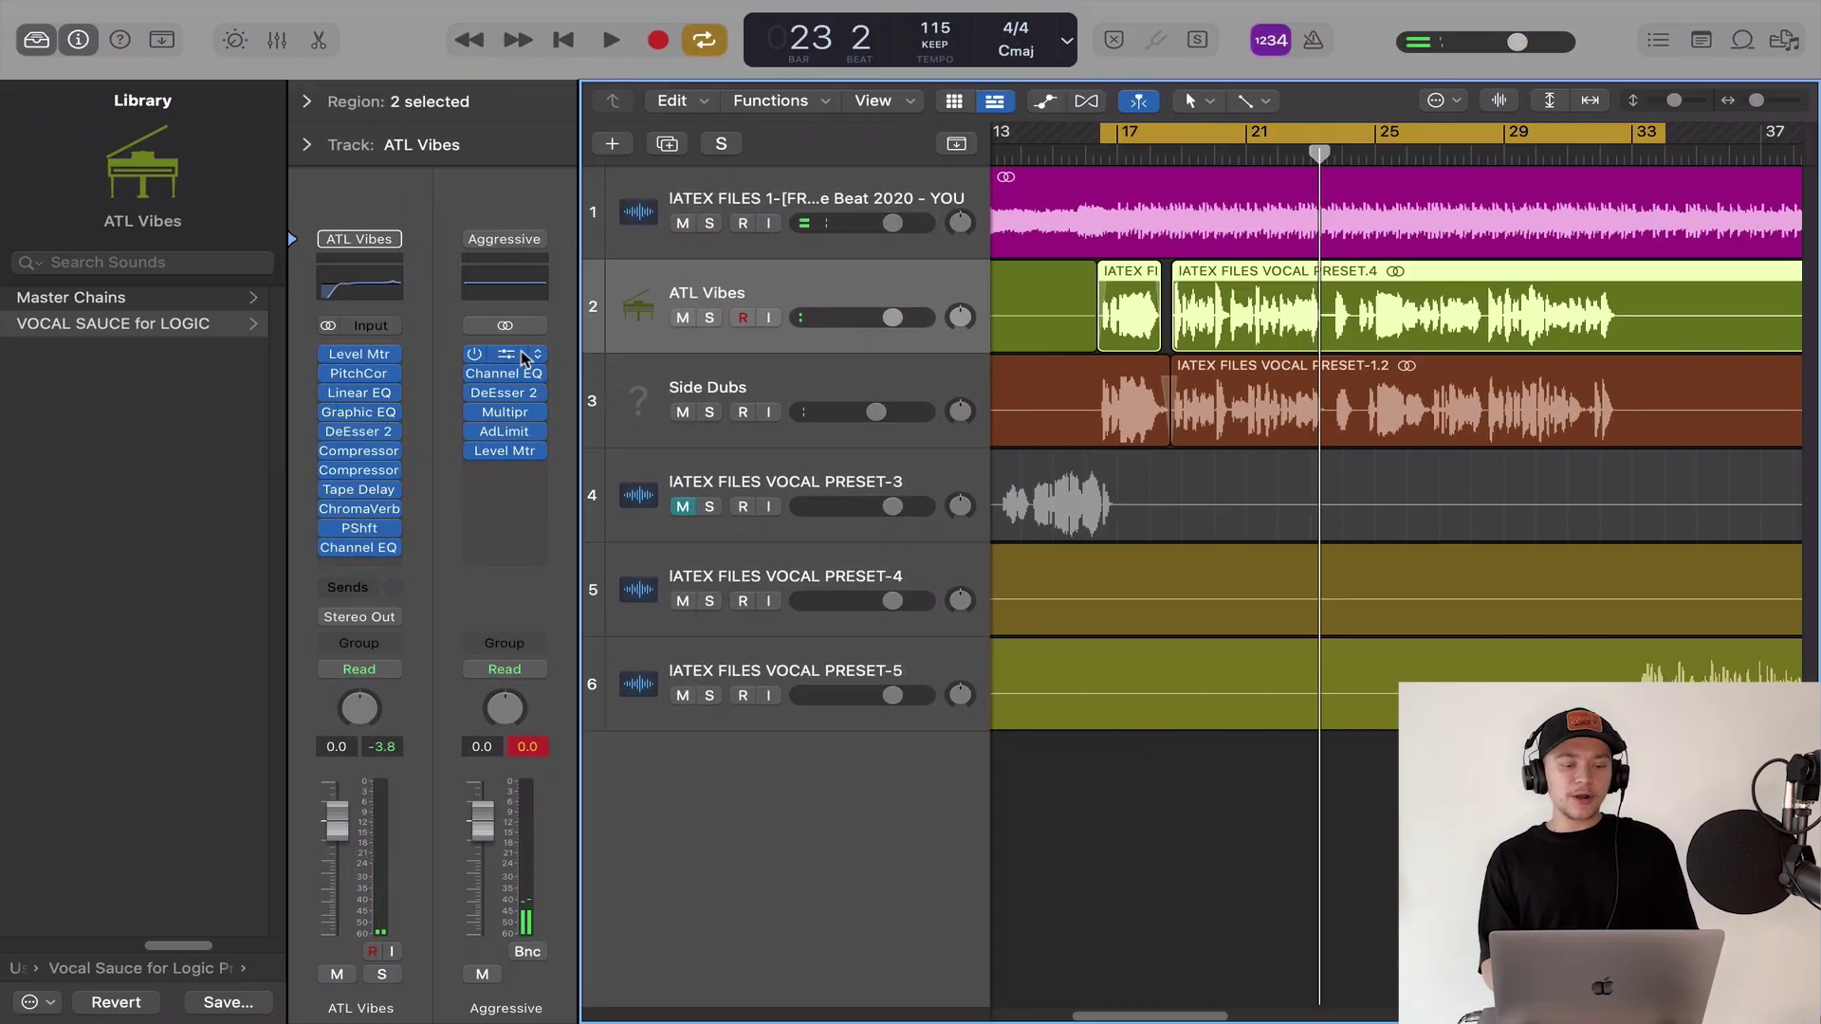
- Set the gain make-up of band 4 to 2.0 dB in the master channel's Multipressor and close it
{"action": "left_click", "coordinate": [505, 412]}
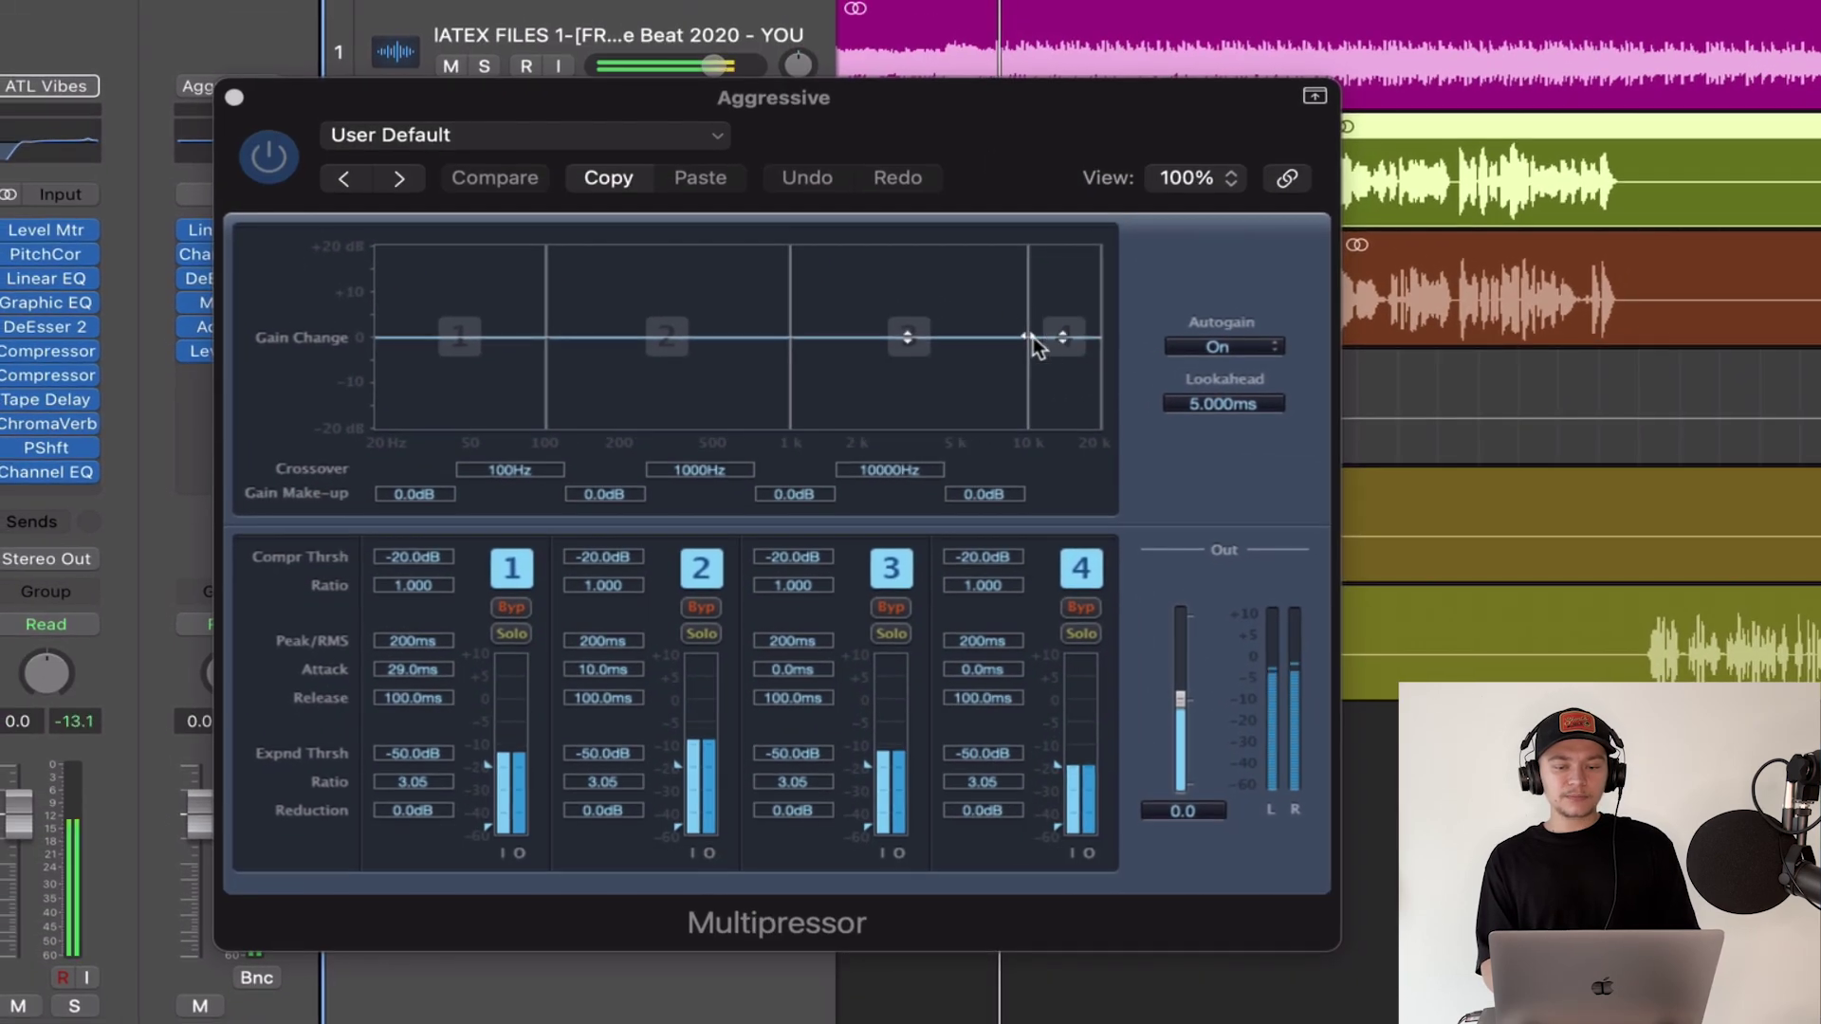
{"action": "mouse_move", "coordinate": [1098, 311]}
{"action": "left_mouse_down"}
{"action": "mouse_move", "coordinate": [1099, 276]}
{"action": "mouse_move", "coordinate": [1068, 279]}
{"action": "mouse_move", "coordinate": [1067, 320]}
{"action": "mouse_move", "coordinate": [1079, 289]}
{"action": "mouse_move", "coordinate": [1081, 311]}
{"action": "left_mouse_up"}
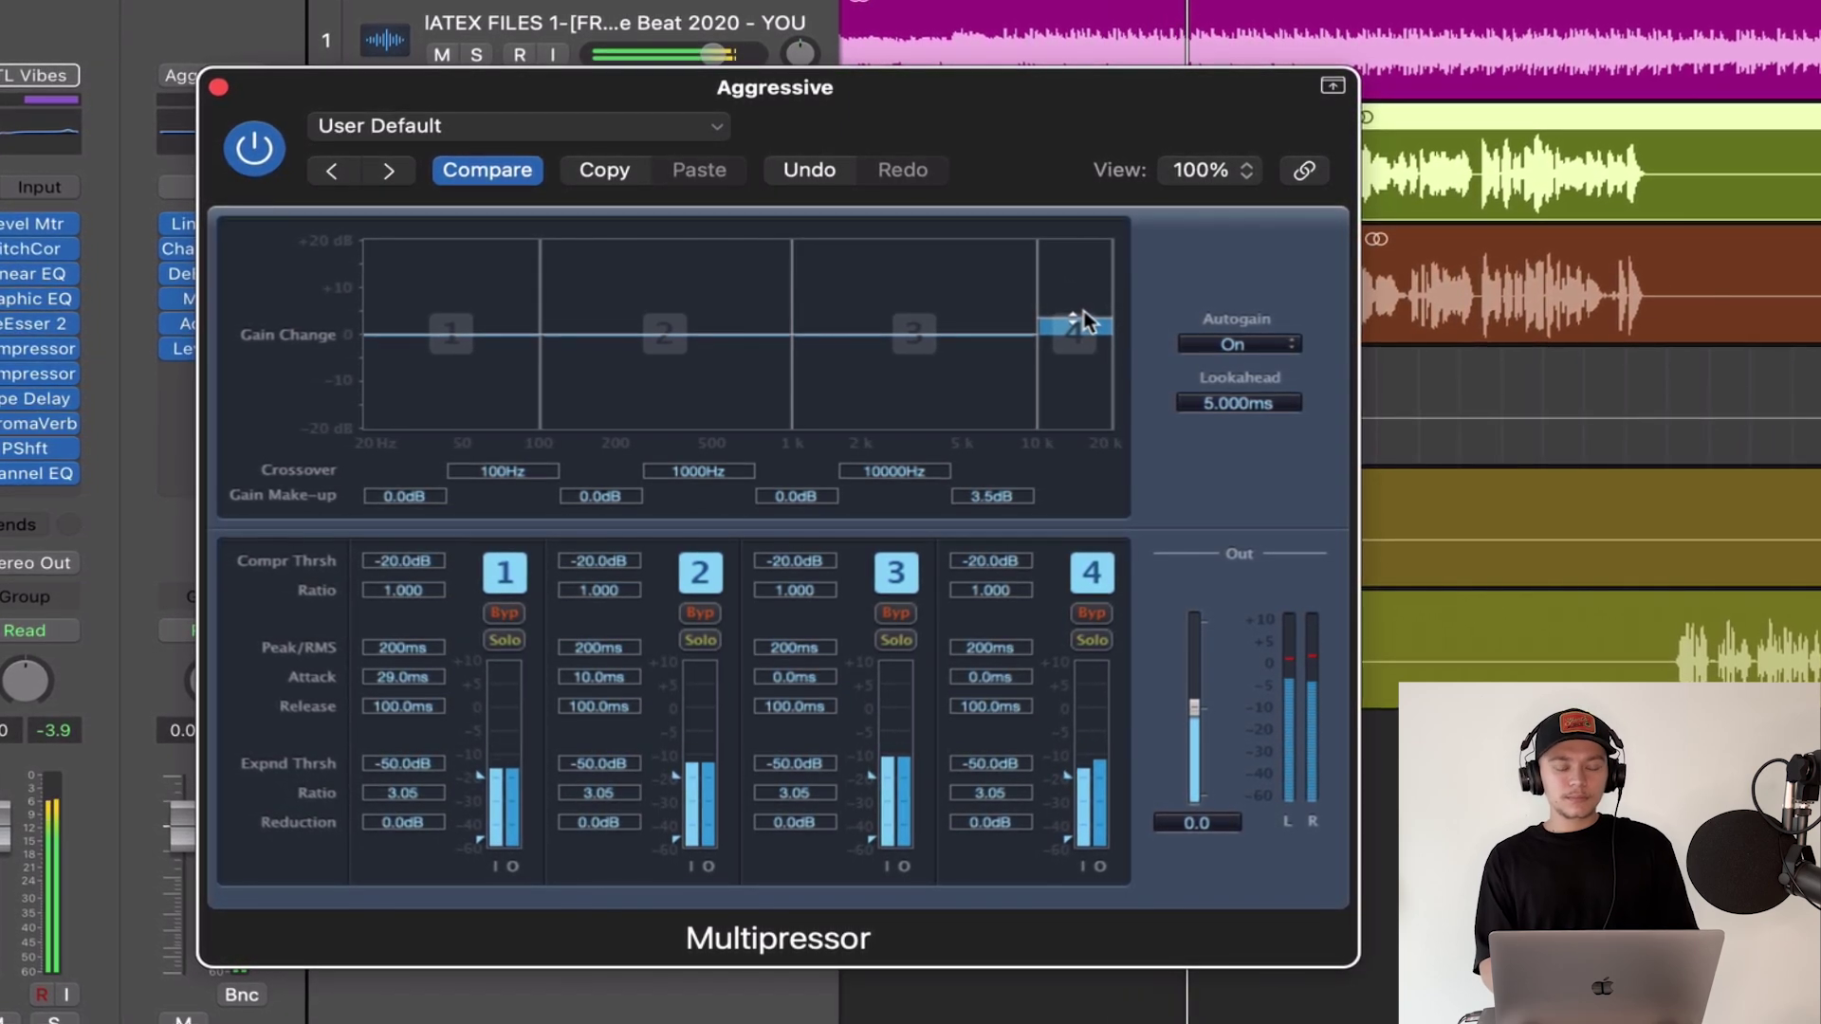
{"action": "left_click_drag", "start_coordinate": [1085, 310], "coordinate": [1091, 323]}
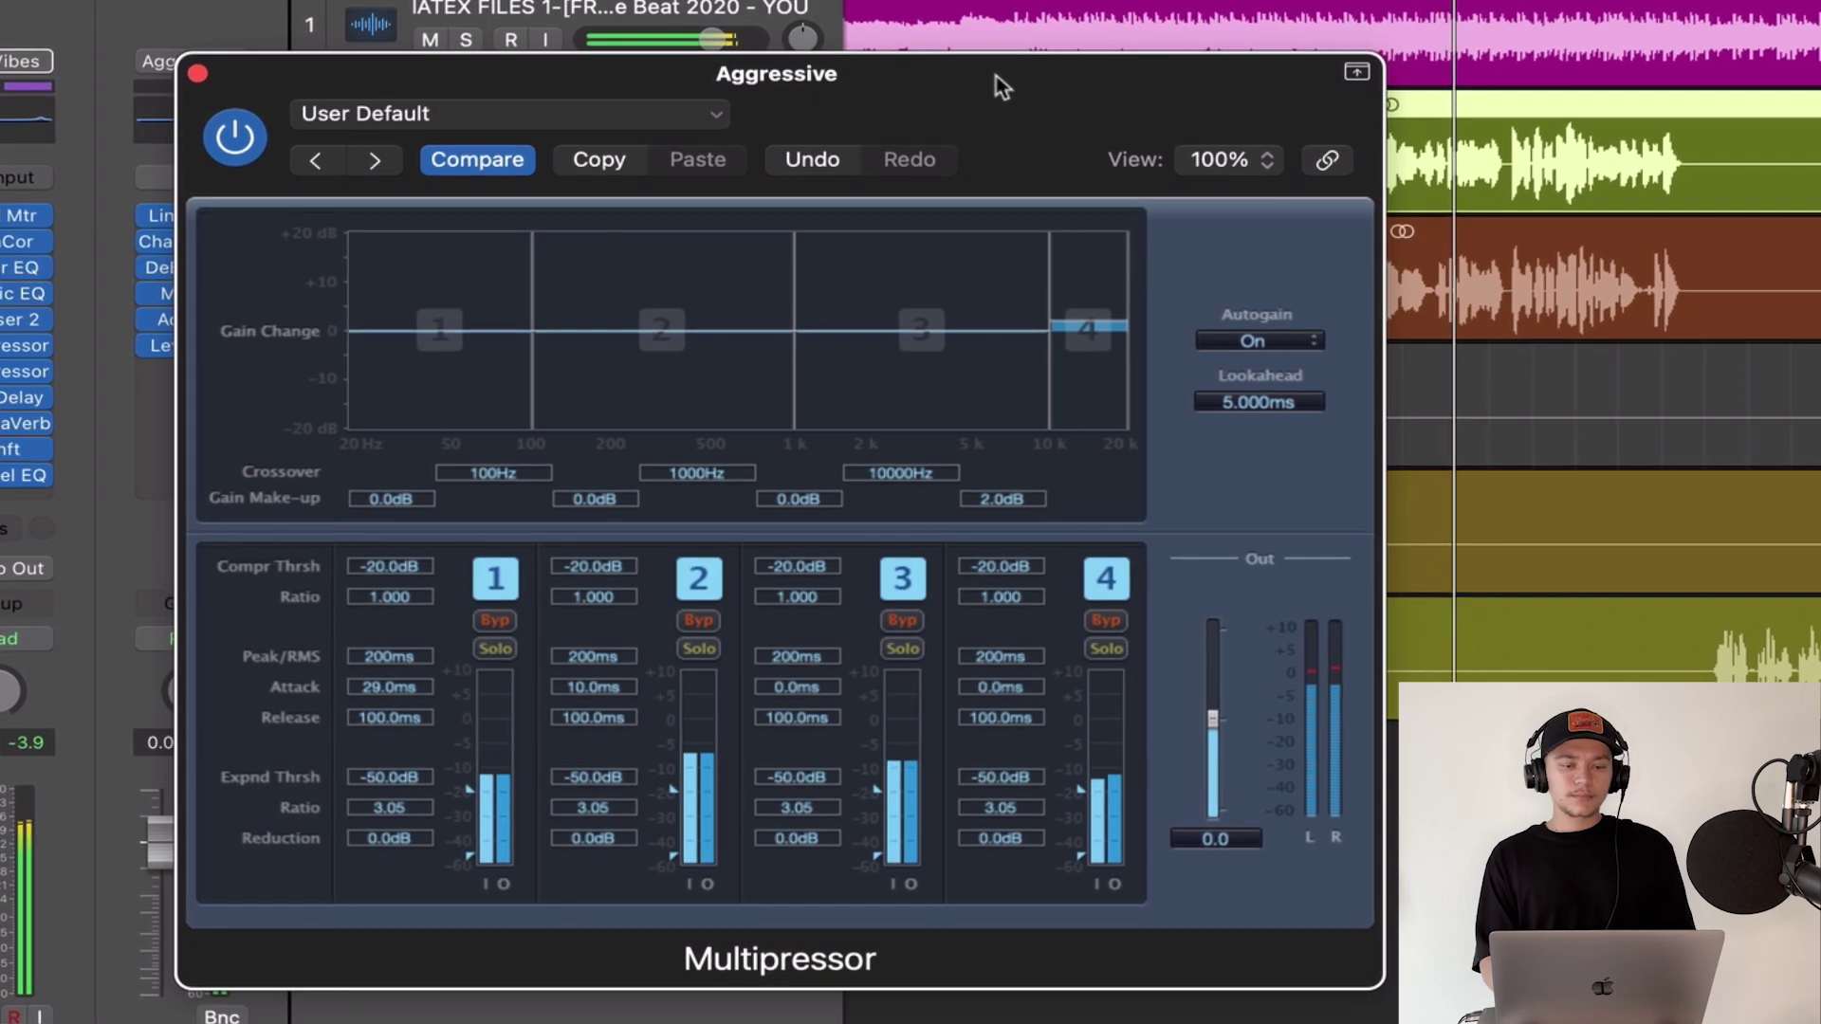
{"action": "left_click", "coordinate": [196, 72]}
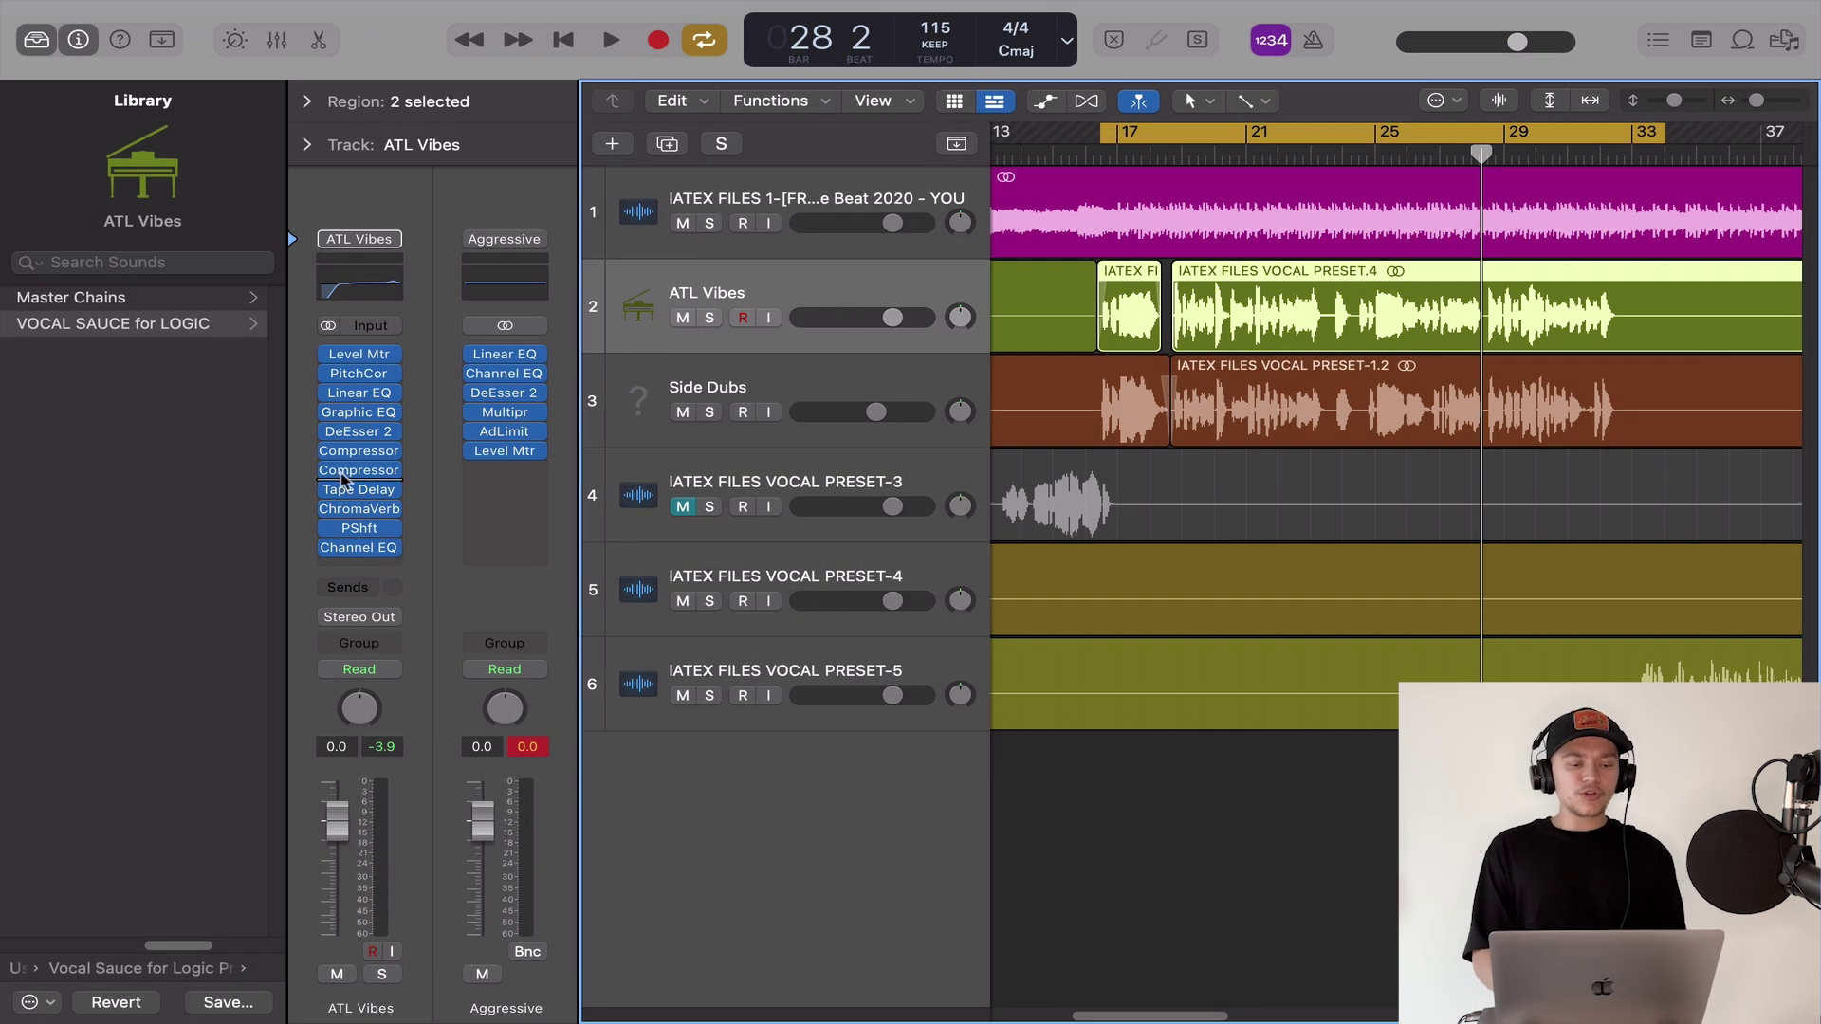
- Set the ratio of the first Compressor on ATL Vibes to 11.0:1 and close it
{"action": "left_click", "coordinate": [360, 454]}
{"action": "left_click_drag", "start_coordinate": [1301, 151], "coordinate": [882, 144]}
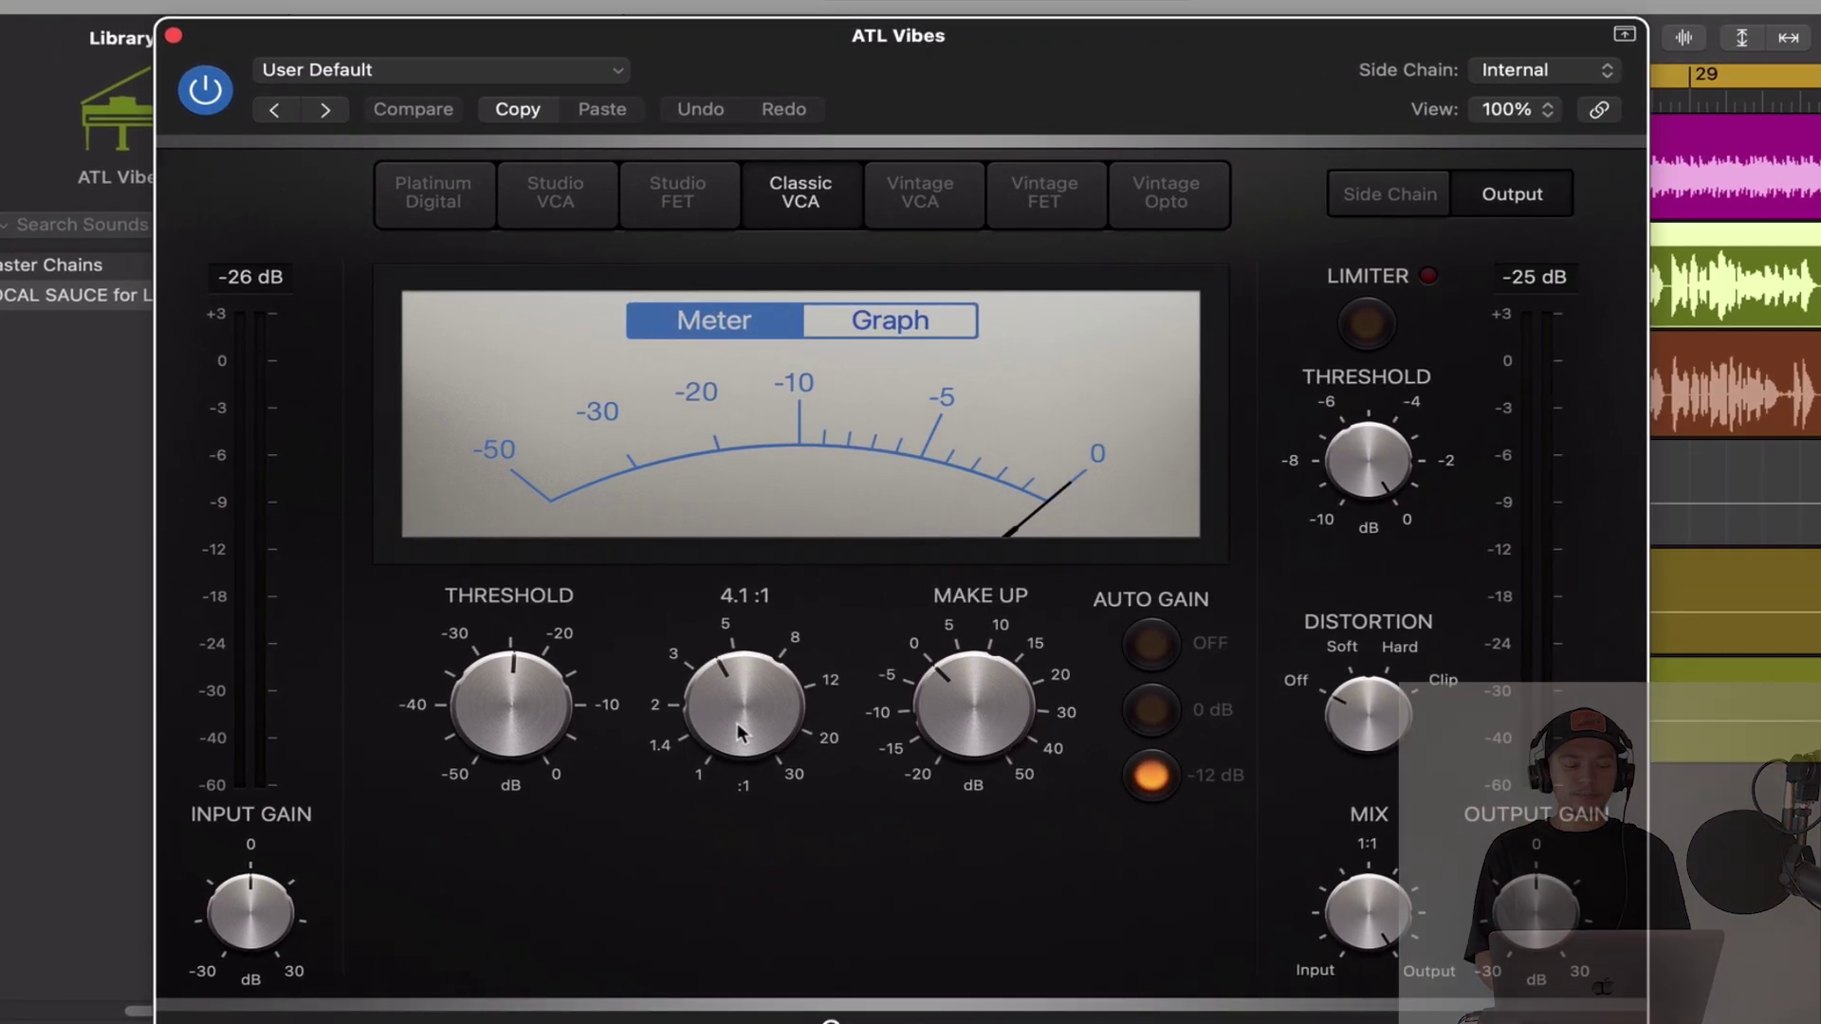
{"action": "left_click_drag", "start_coordinate": [678, 701], "coordinate": [727, 707]}
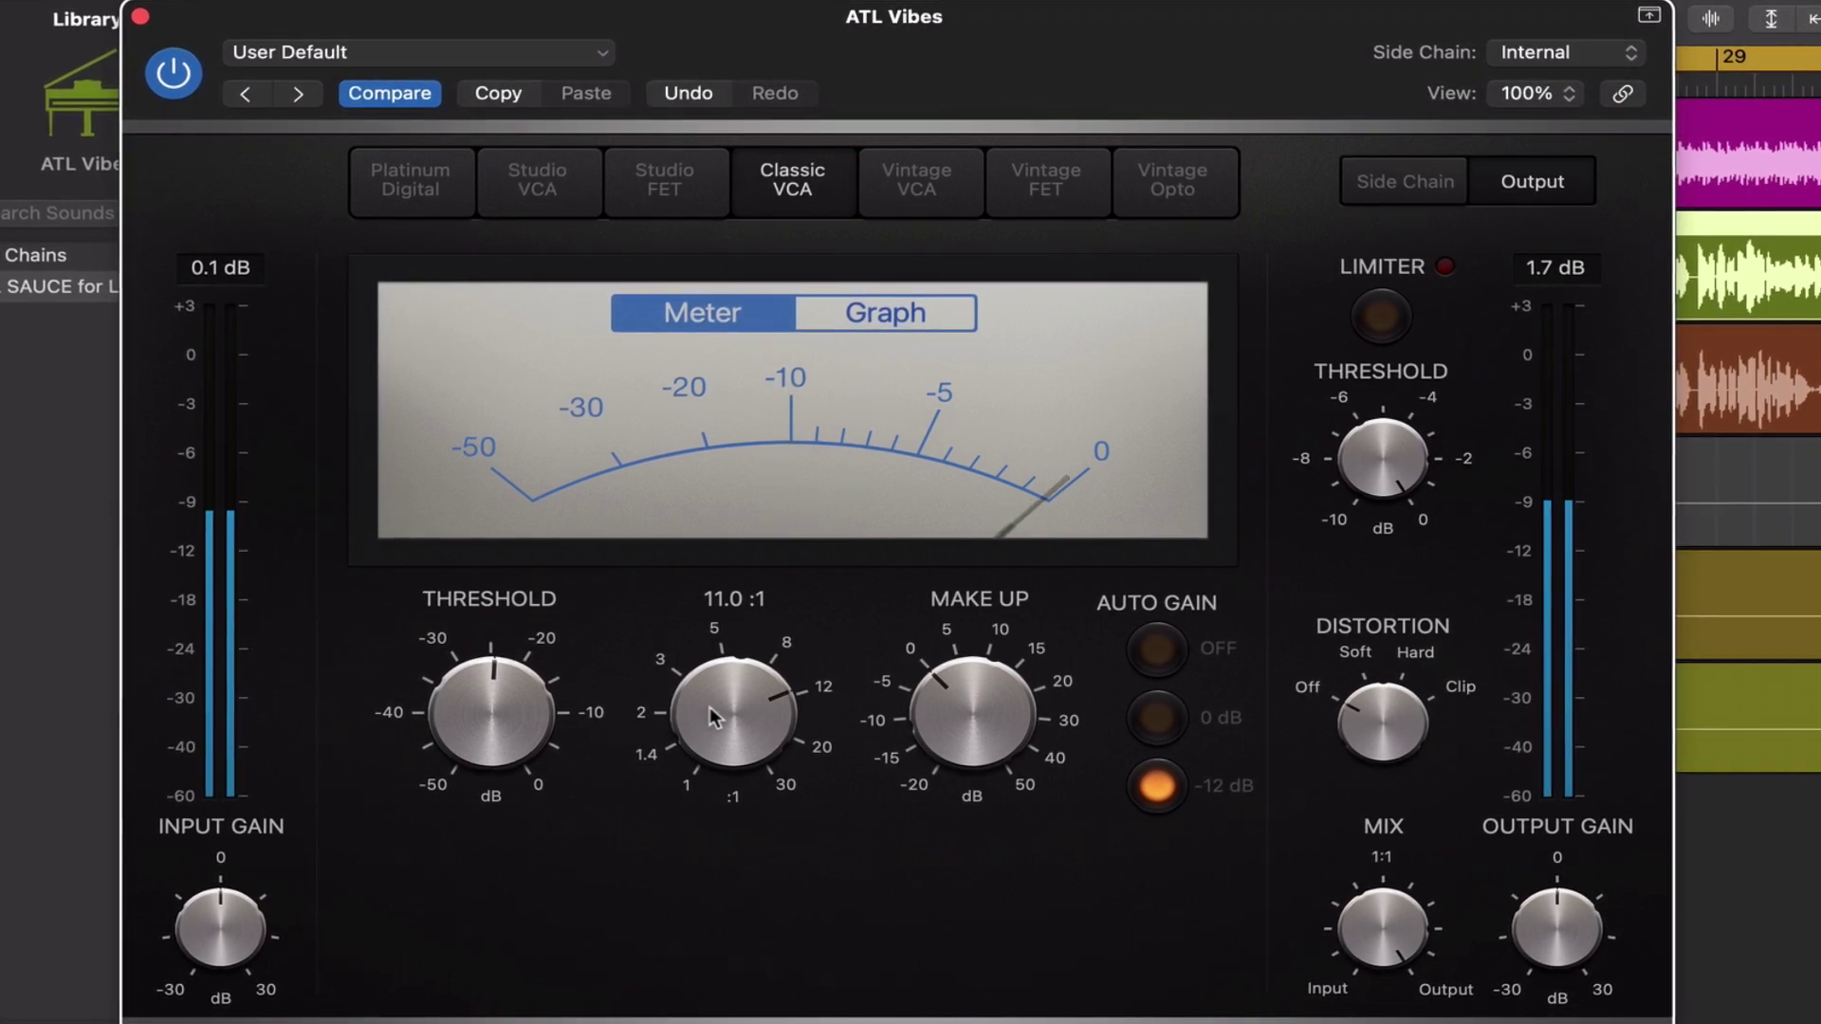
{"action": "left_click", "coordinate": [137, 17]}
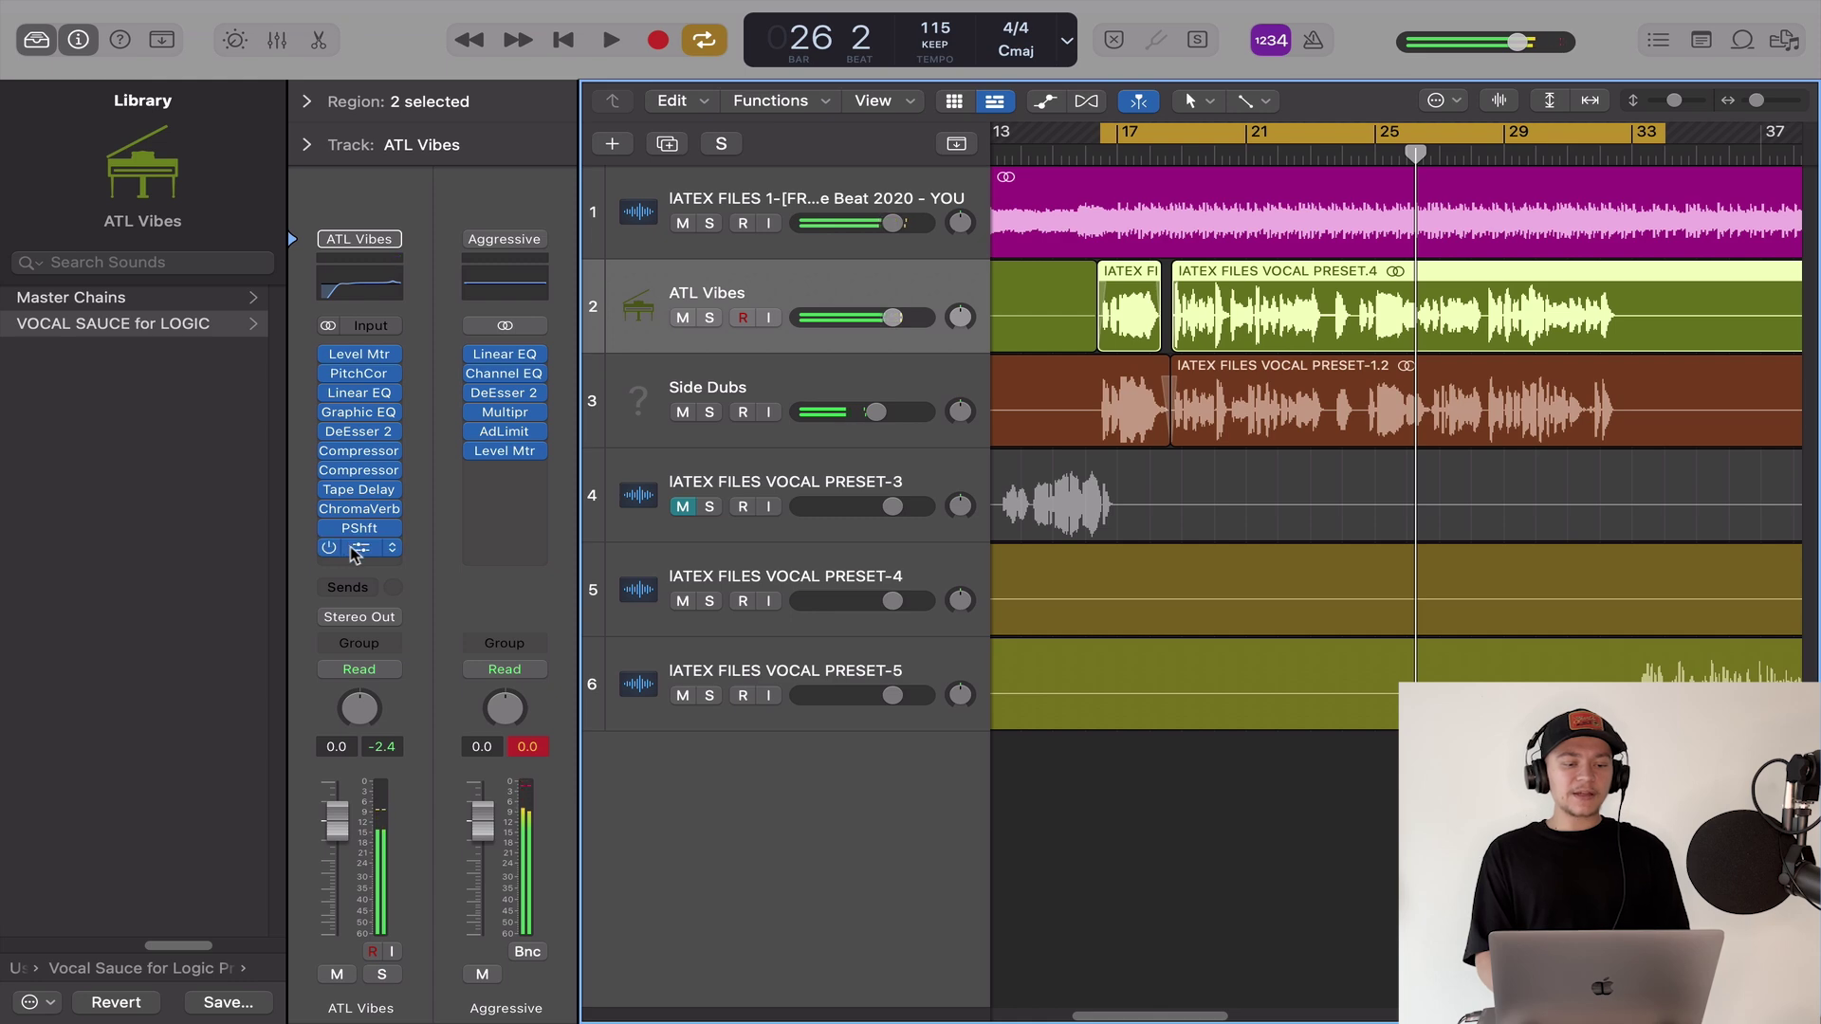
- Sweep ATL Vibes' Channel EQ for harsh frequencies, cutting 2840 Hz by 4.1 dB at Q 2.00 and 1400 Hz by 3.8 dB
{"action": "left_click", "coordinate": [359, 548]}
{"action": "left_click_drag", "start_coordinate": [1378, 333], "coordinate": [1134, 203]}
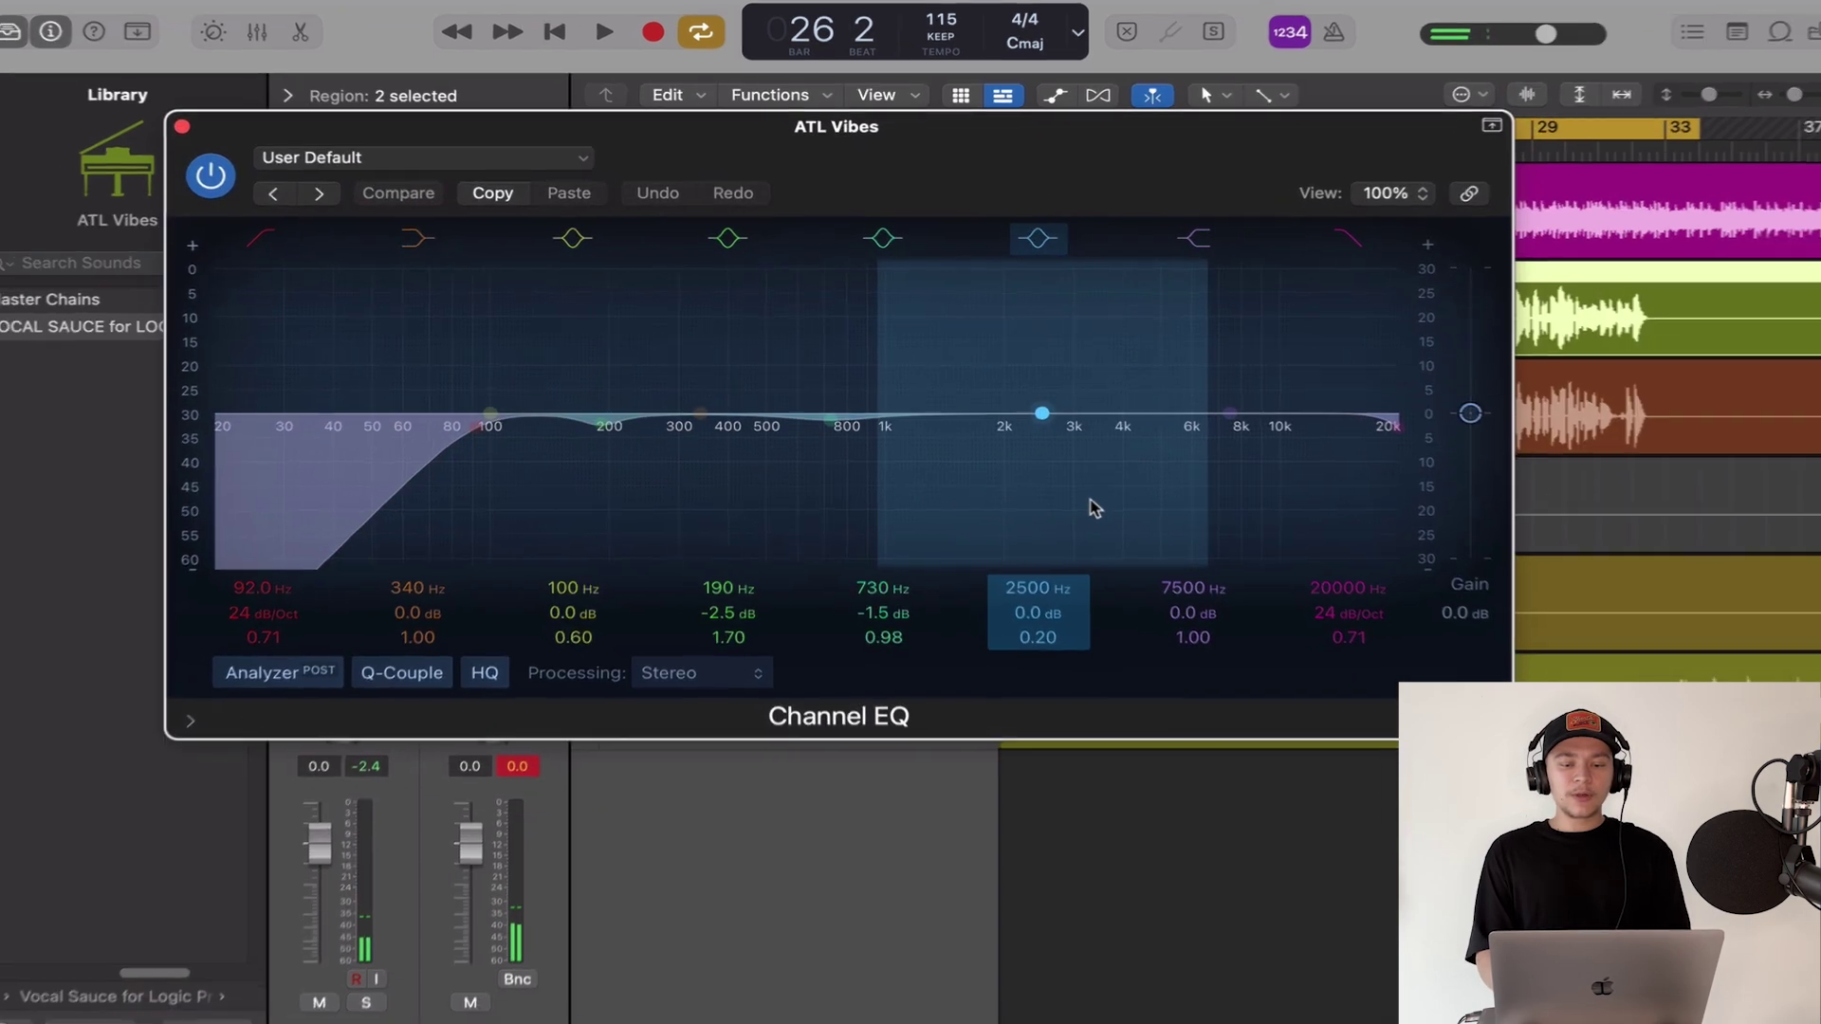
{"action": "left_click_drag", "start_coordinate": [1094, 508], "coordinate": [1107, 442]}
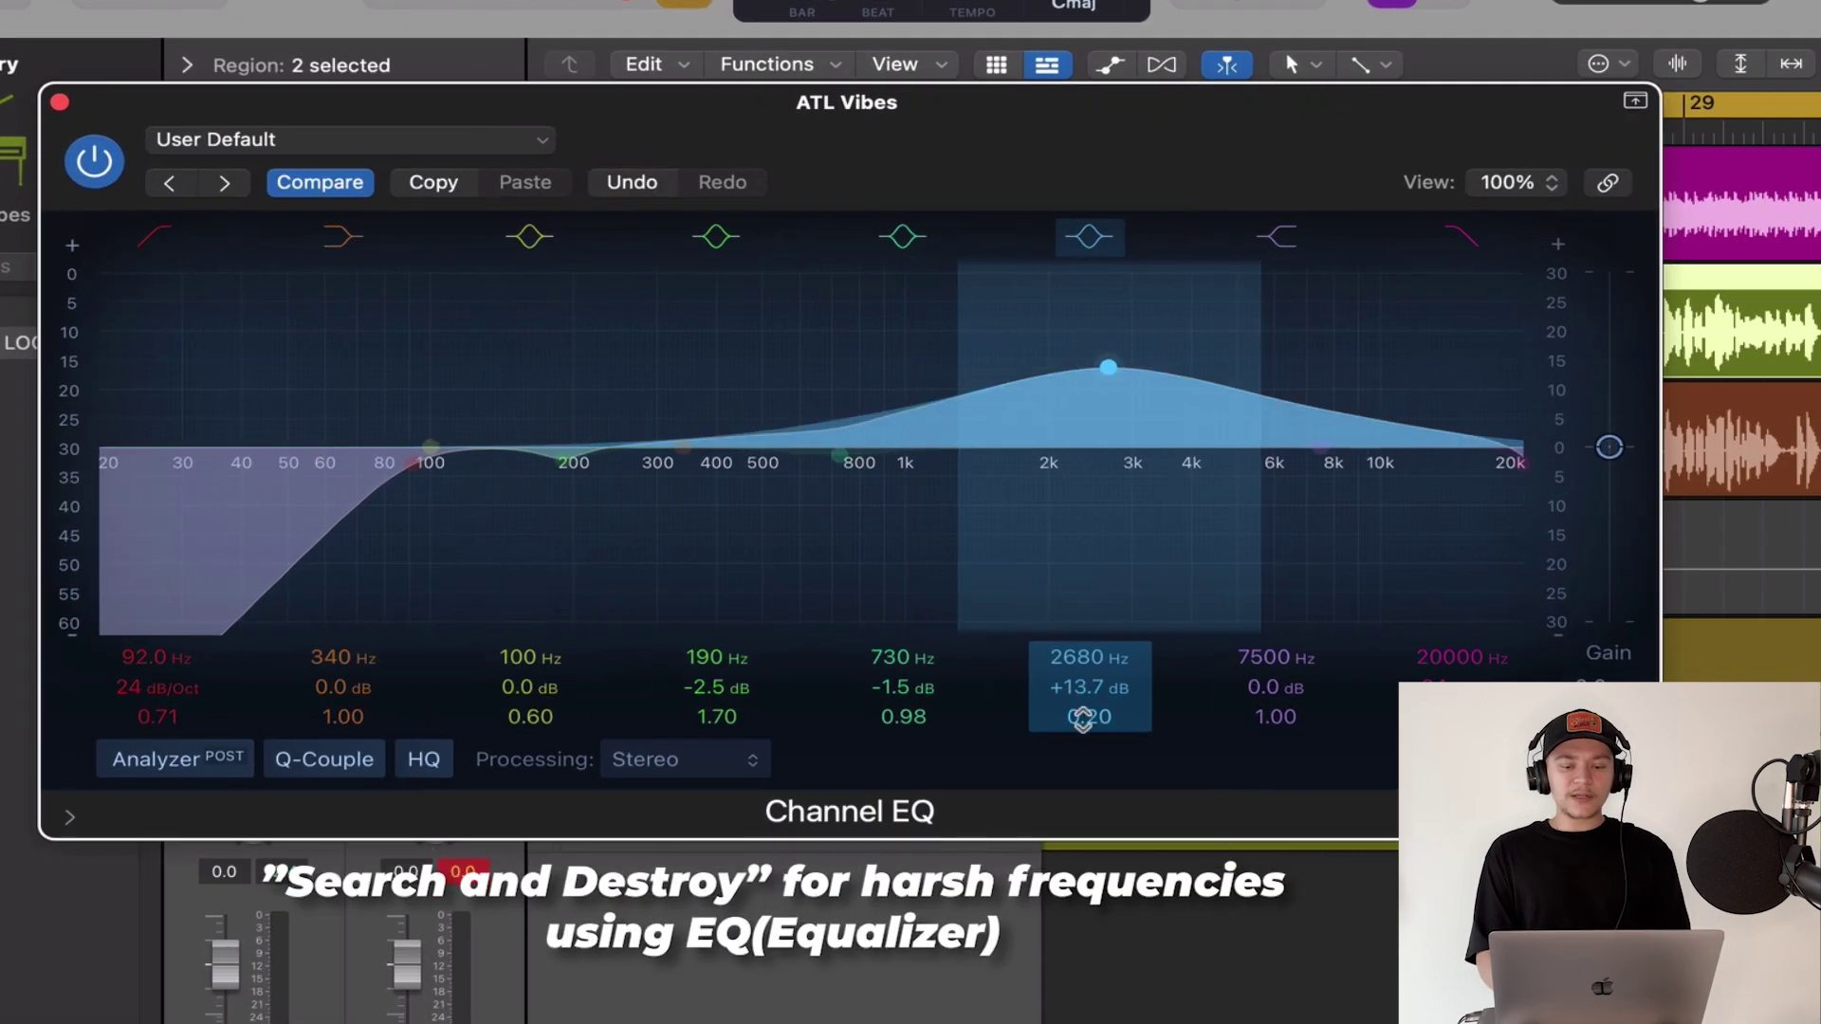
{"action": "left_click_drag", "start_coordinate": [1037, 637], "coordinate": [1037, 607]}
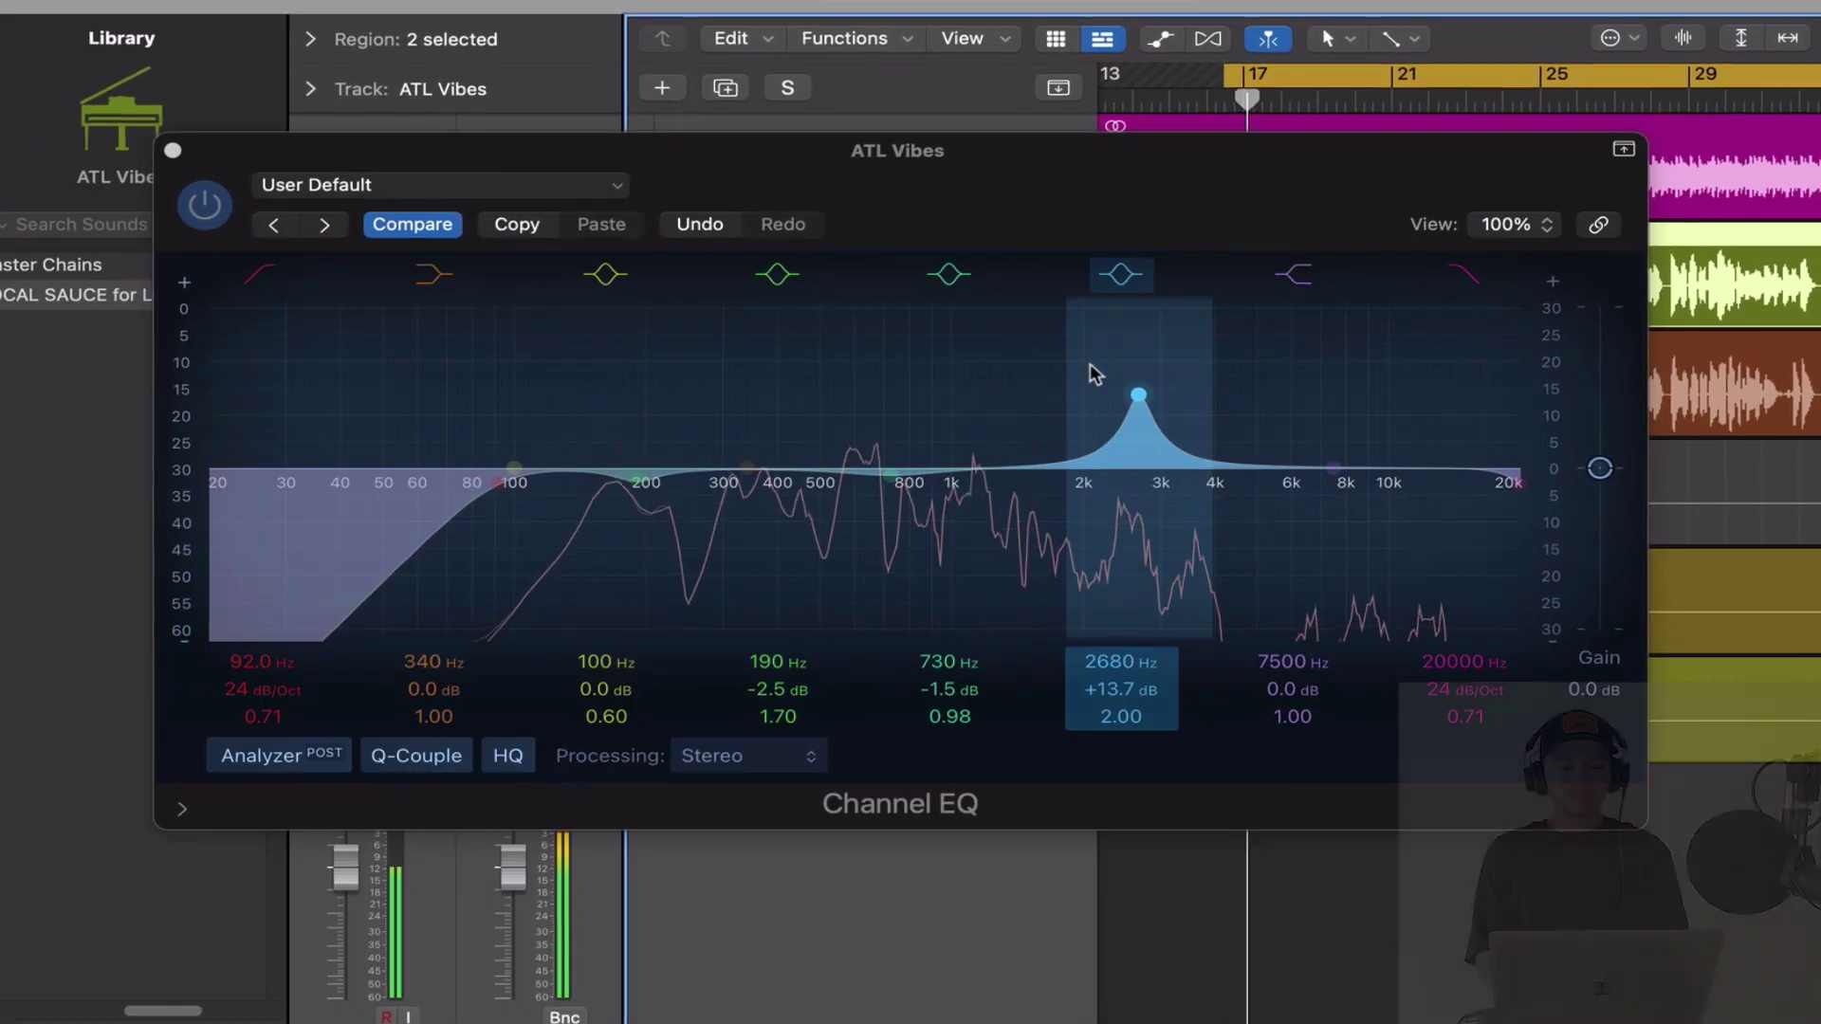
{"action": "left_click_drag", "start_coordinate": [1095, 372], "coordinate": [1147, 462]}
{"action": "left_click_drag", "start_coordinate": [895, 473], "coordinate": [1005, 515]}
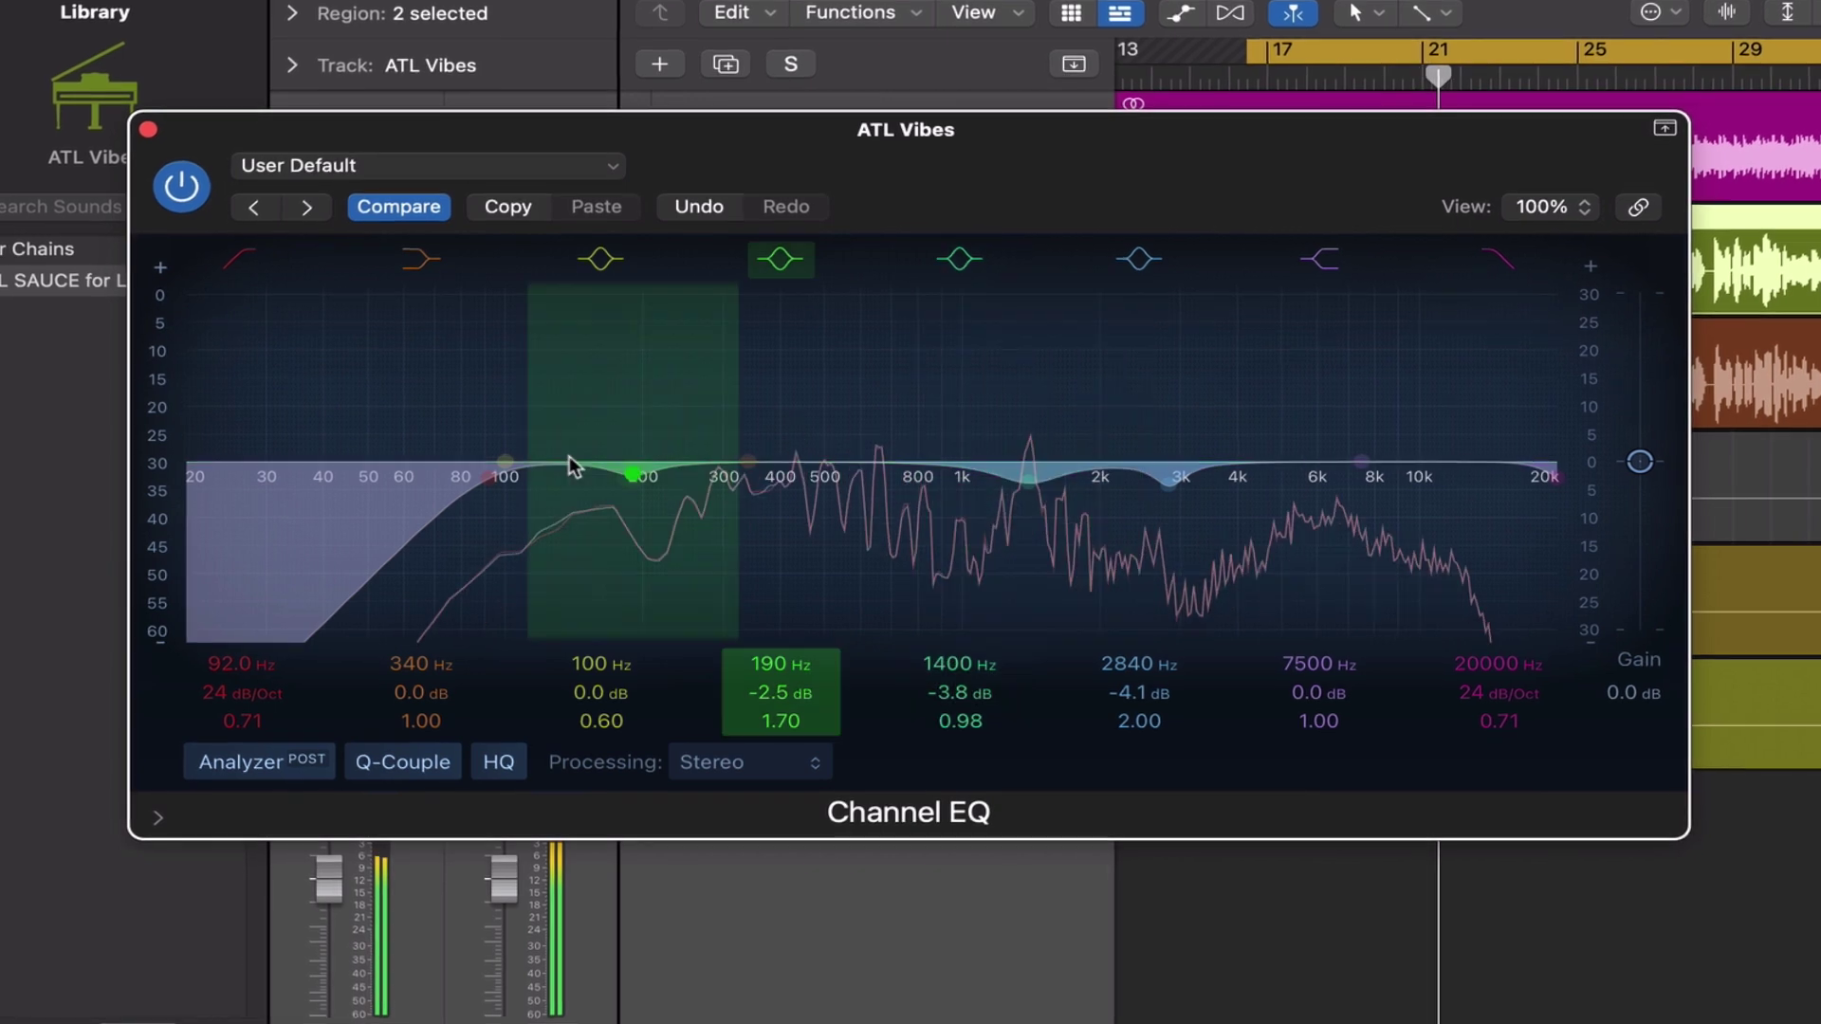
- Move the Channel EQ's 100 Hz band to 5950 Hz at -4.1 dB and Q 1.40, and set the 7500 Hz shelf to +0.4 dB
{"action": "left_click_drag", "start_coordinate": [503, 464], "coordinate": [1289, 452]}
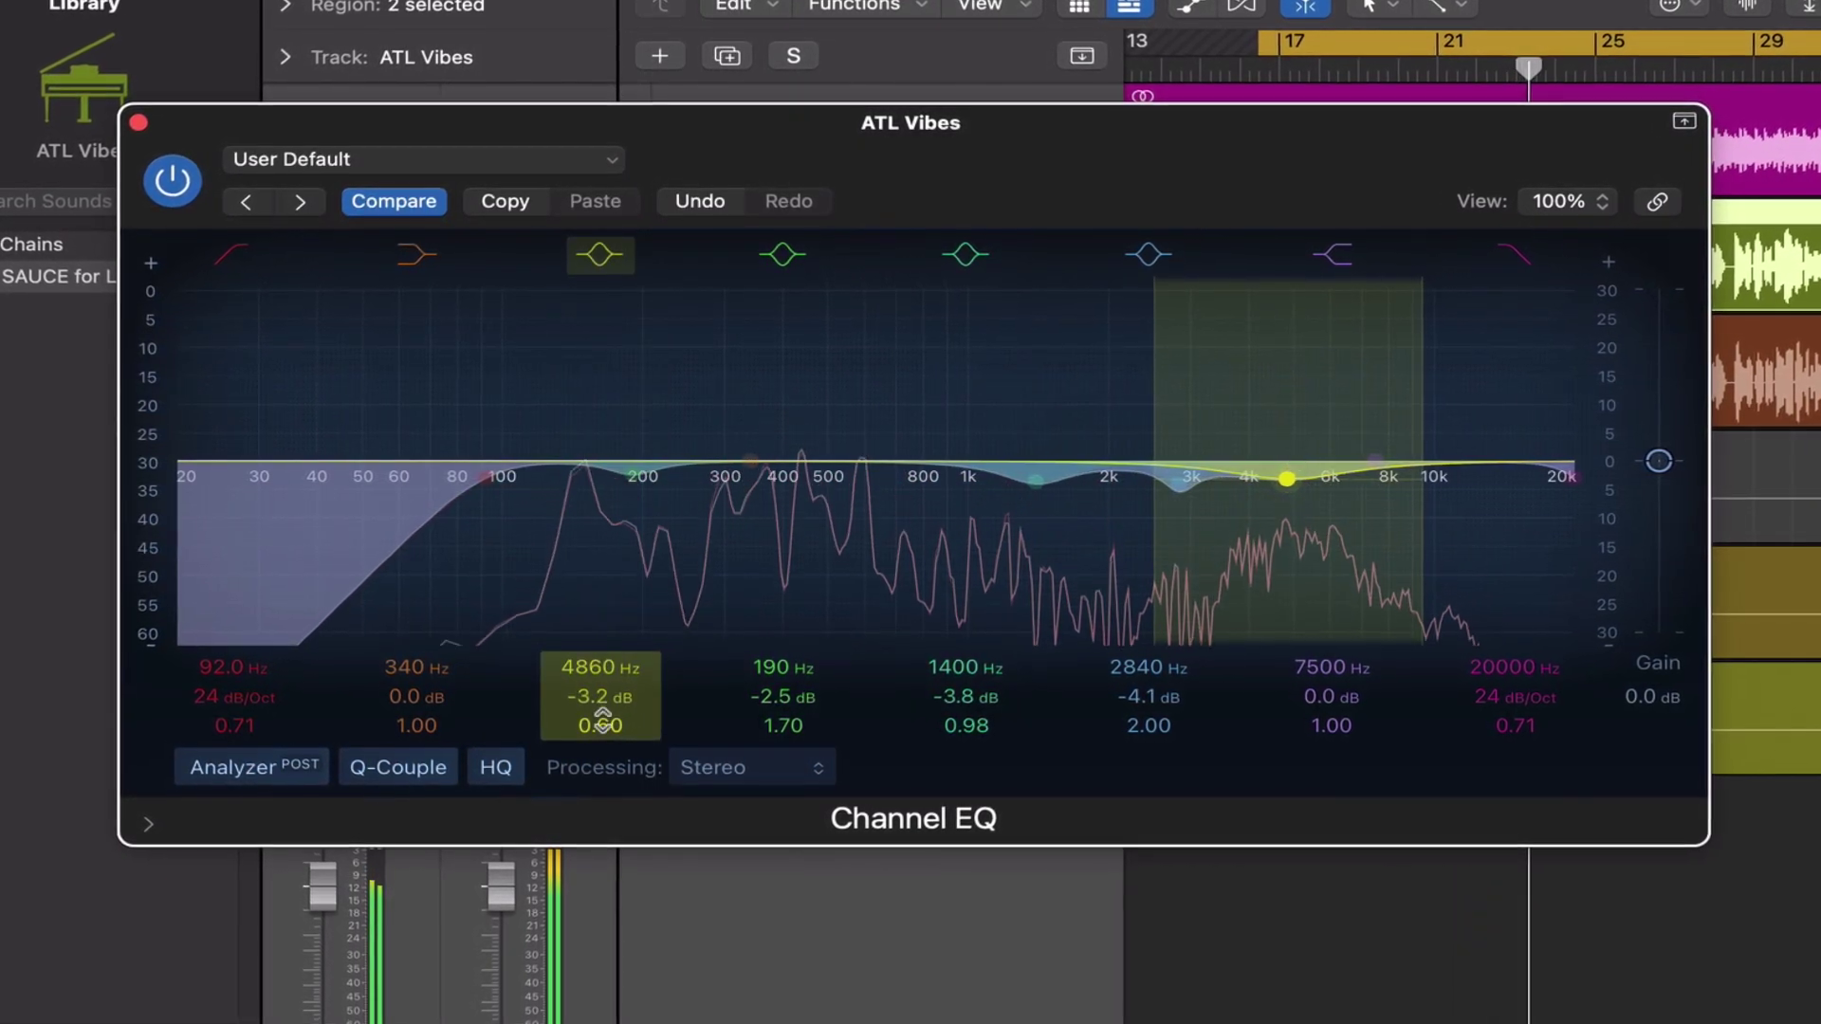
{"action": "left_click_drag", "start_coordinate": [601, 723], "coordinate": [604, 731]}
{"action": "left_click_drag", "start_coordinate": [1415, 401], "coordinate": [1414, 398]}
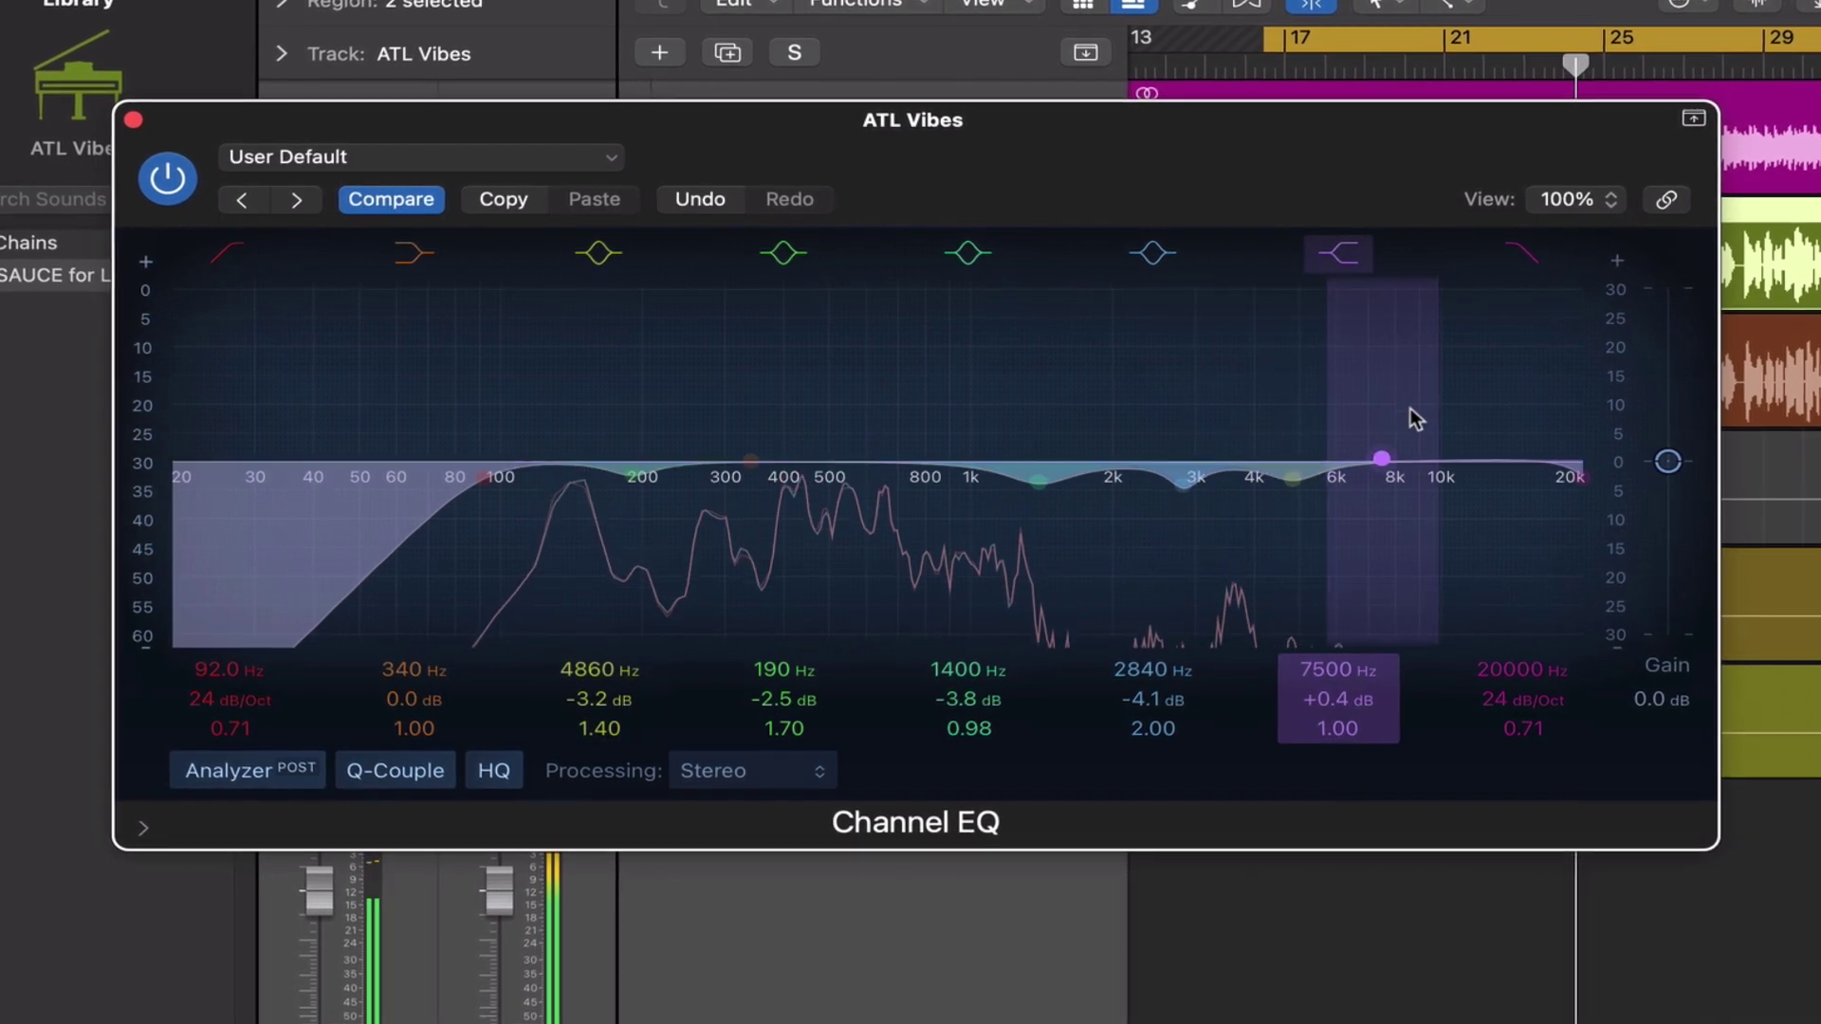
{"action": "left_click_drag", "start_coordinate": [1318, 515], "coordinate": [1363, 476]}
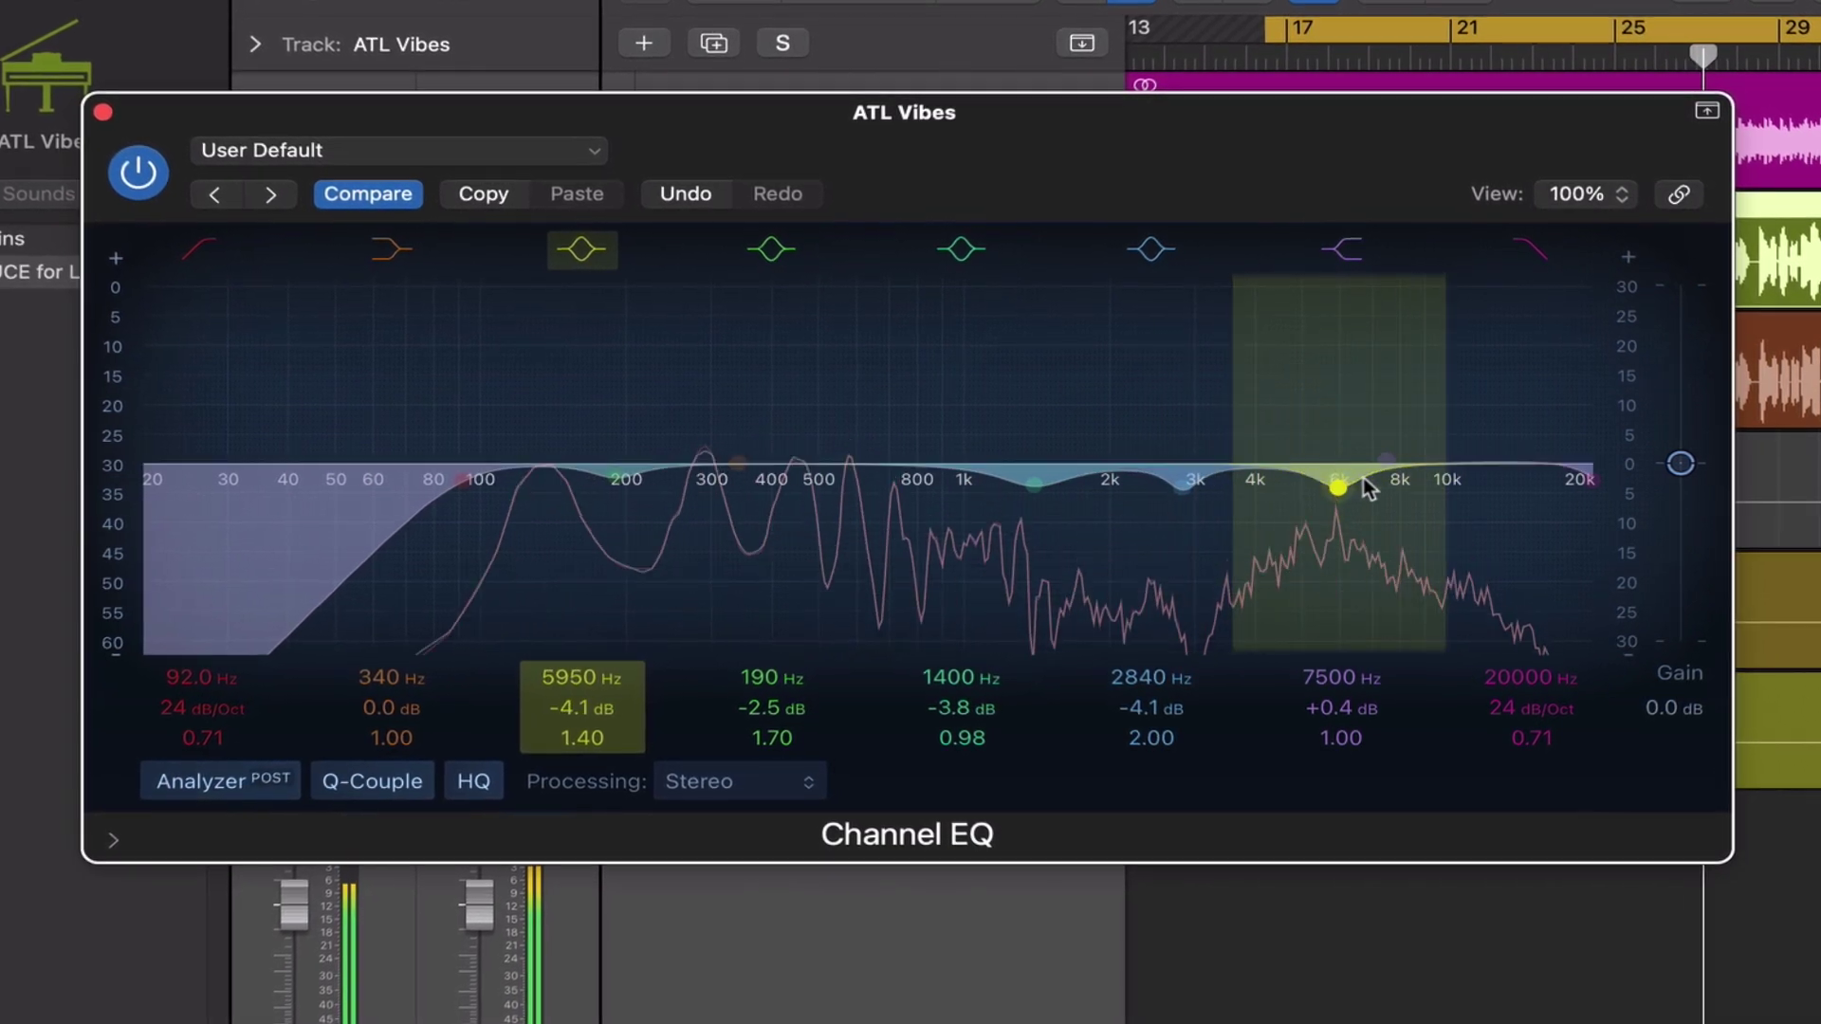
- Set ATL Vibes' Channel EQ high shelf to 9750 Hz at +5.6 dB and its low cut to 138 Hz, and close it
{"action": "left_click_drag", "start_coordinate": [1448, 406], "coordinate": [1448, 459]}
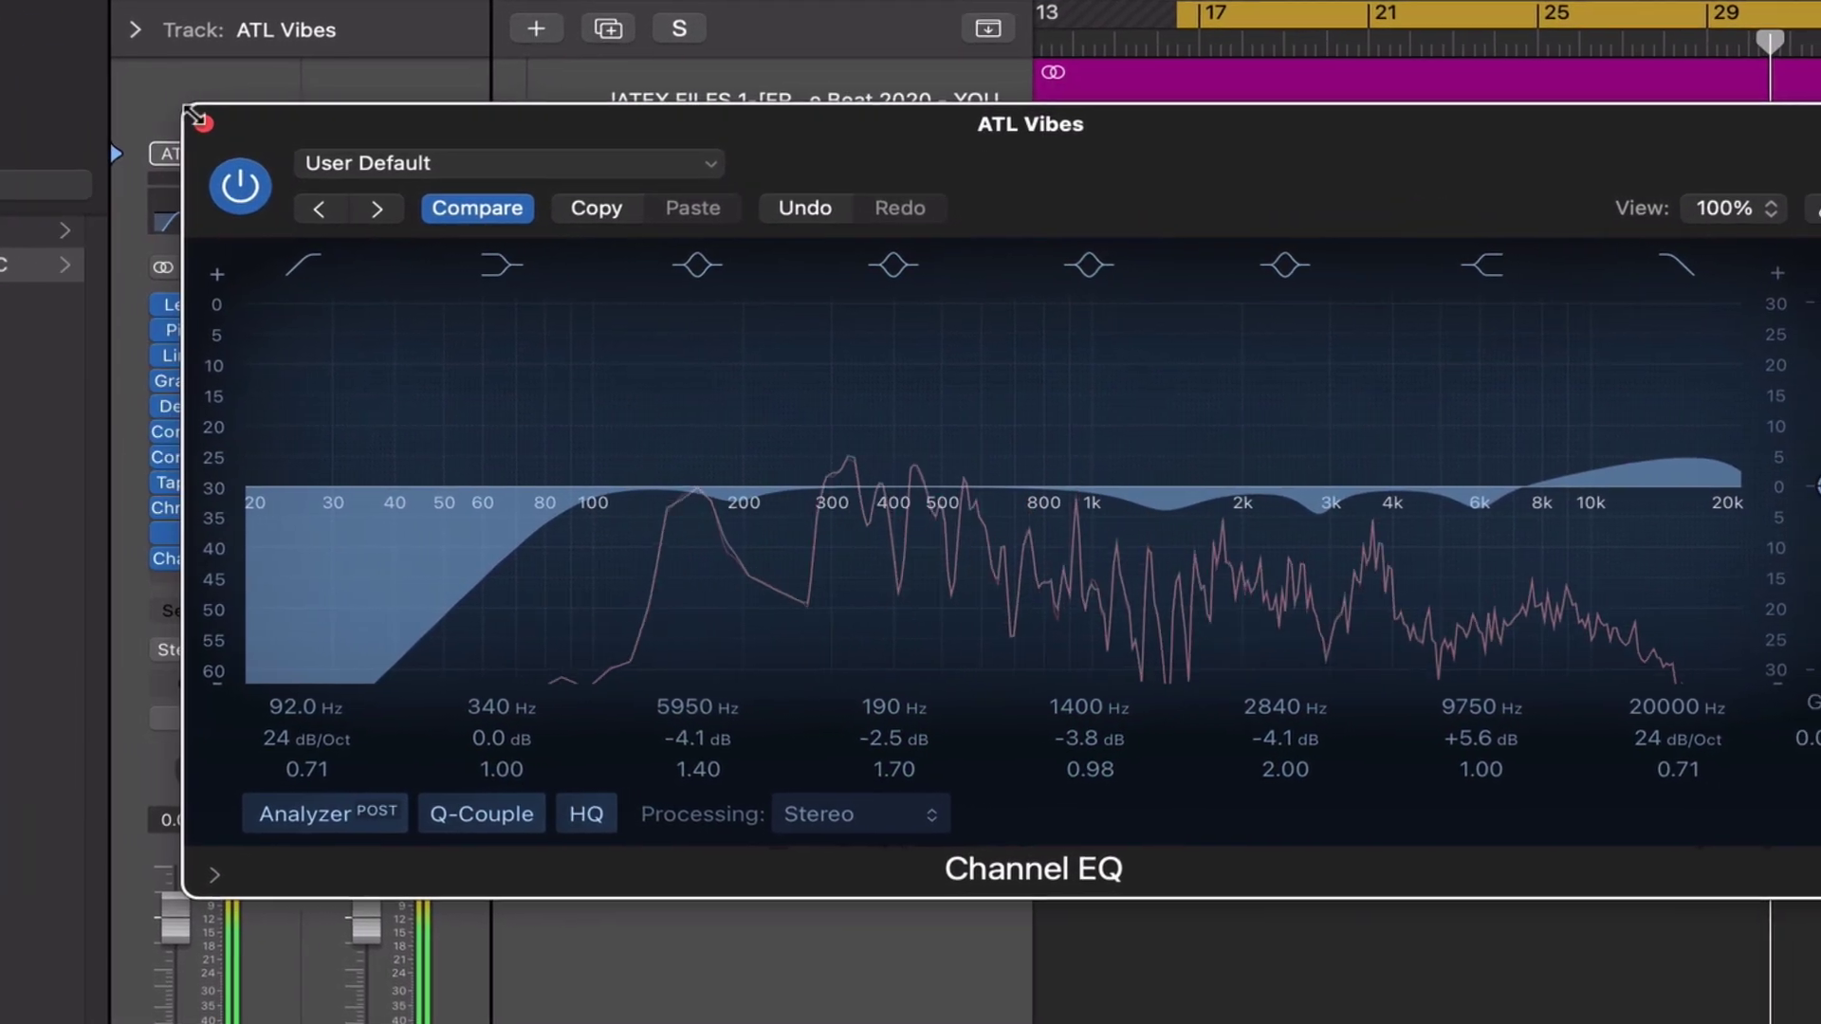
{"action": "left_click_drag", "start_coordinate": [520, 639], "coordinate": [484, 595]}
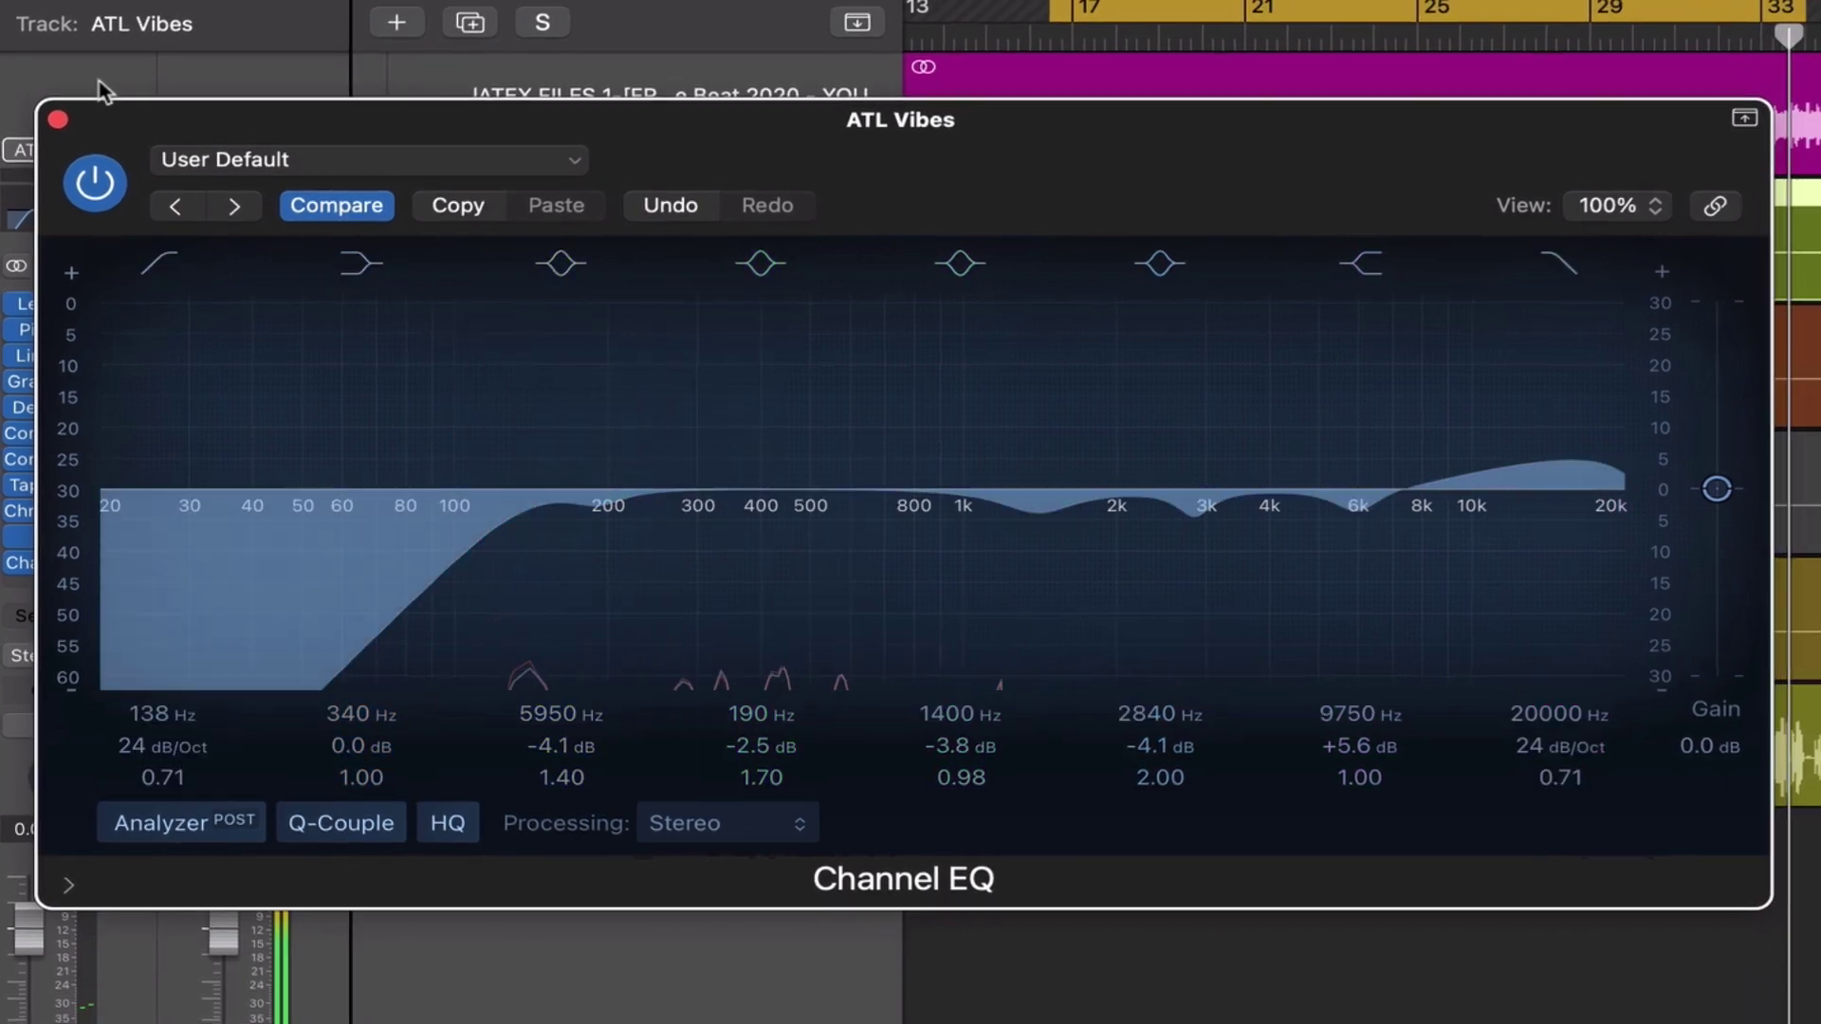
{"action": "left_click", "coordinate": [58, 114]}
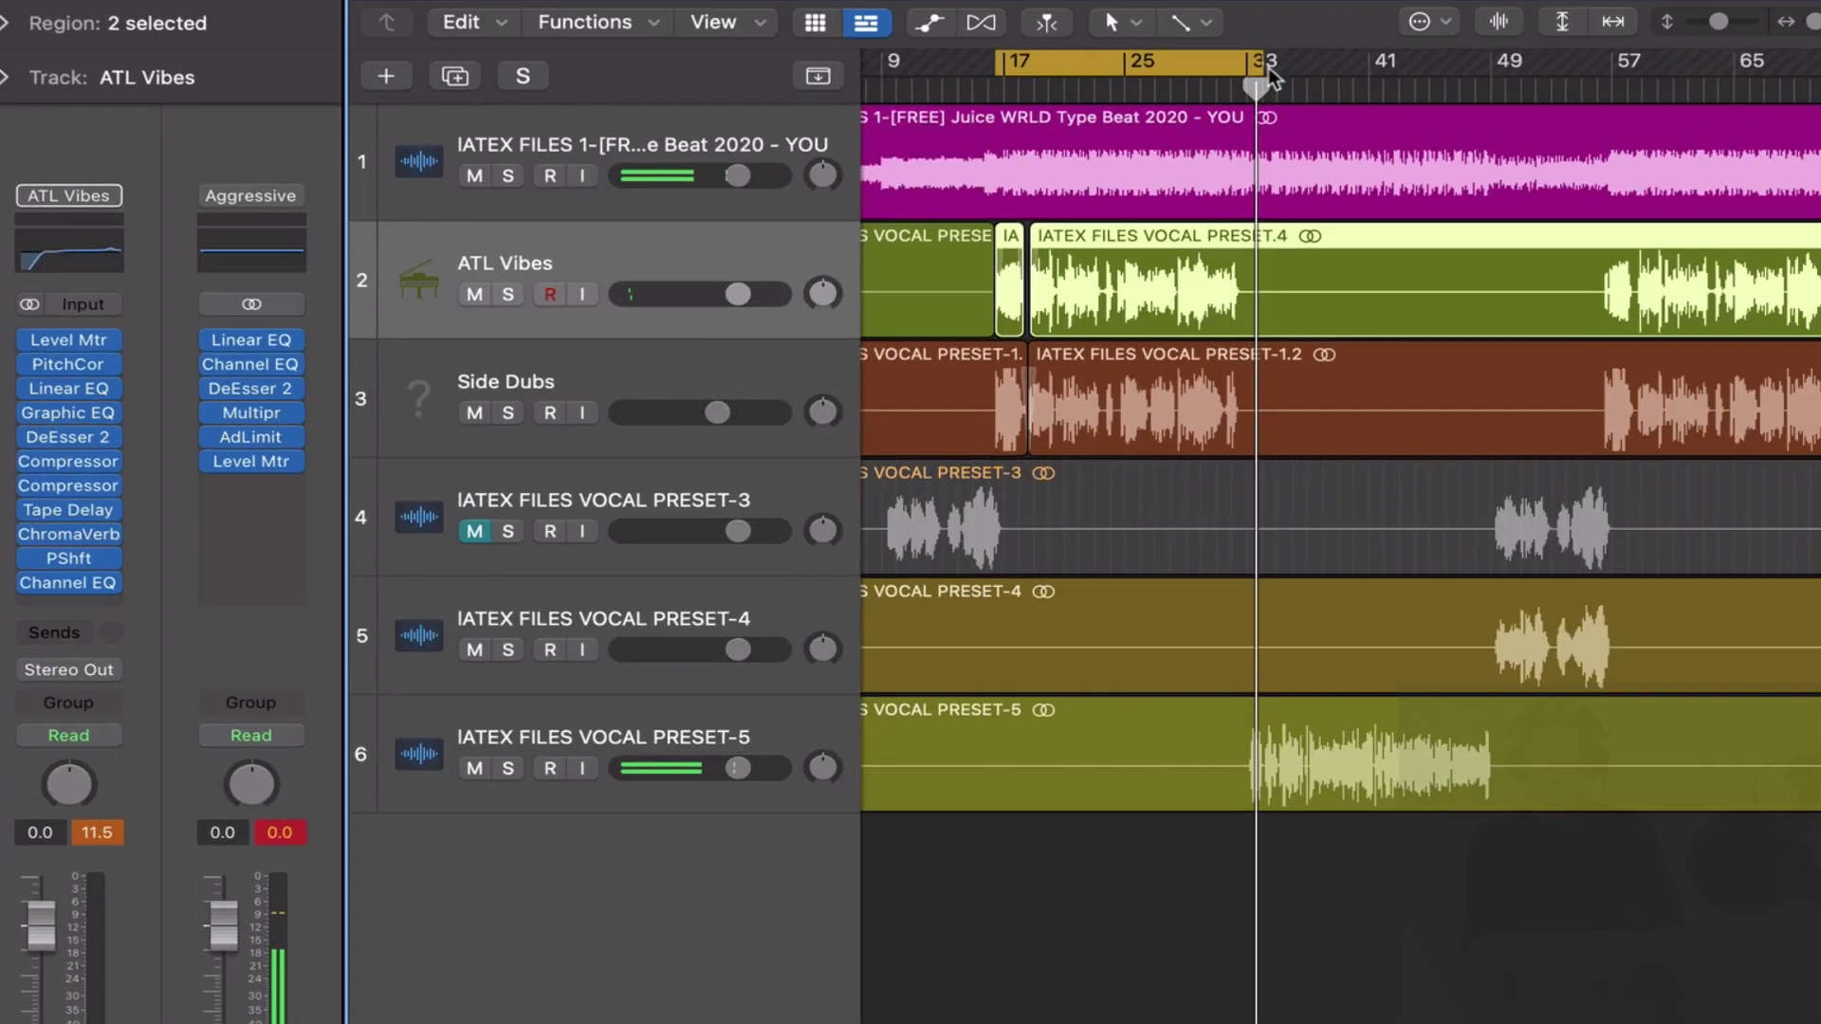
- Place the IATEX FILES VOCAL PRESET-5 track directly below ATL Vibes and move its region onto a duplicate of the ATL Vibes track
{"action": "left_click", "coordinate": [1128, 758]}
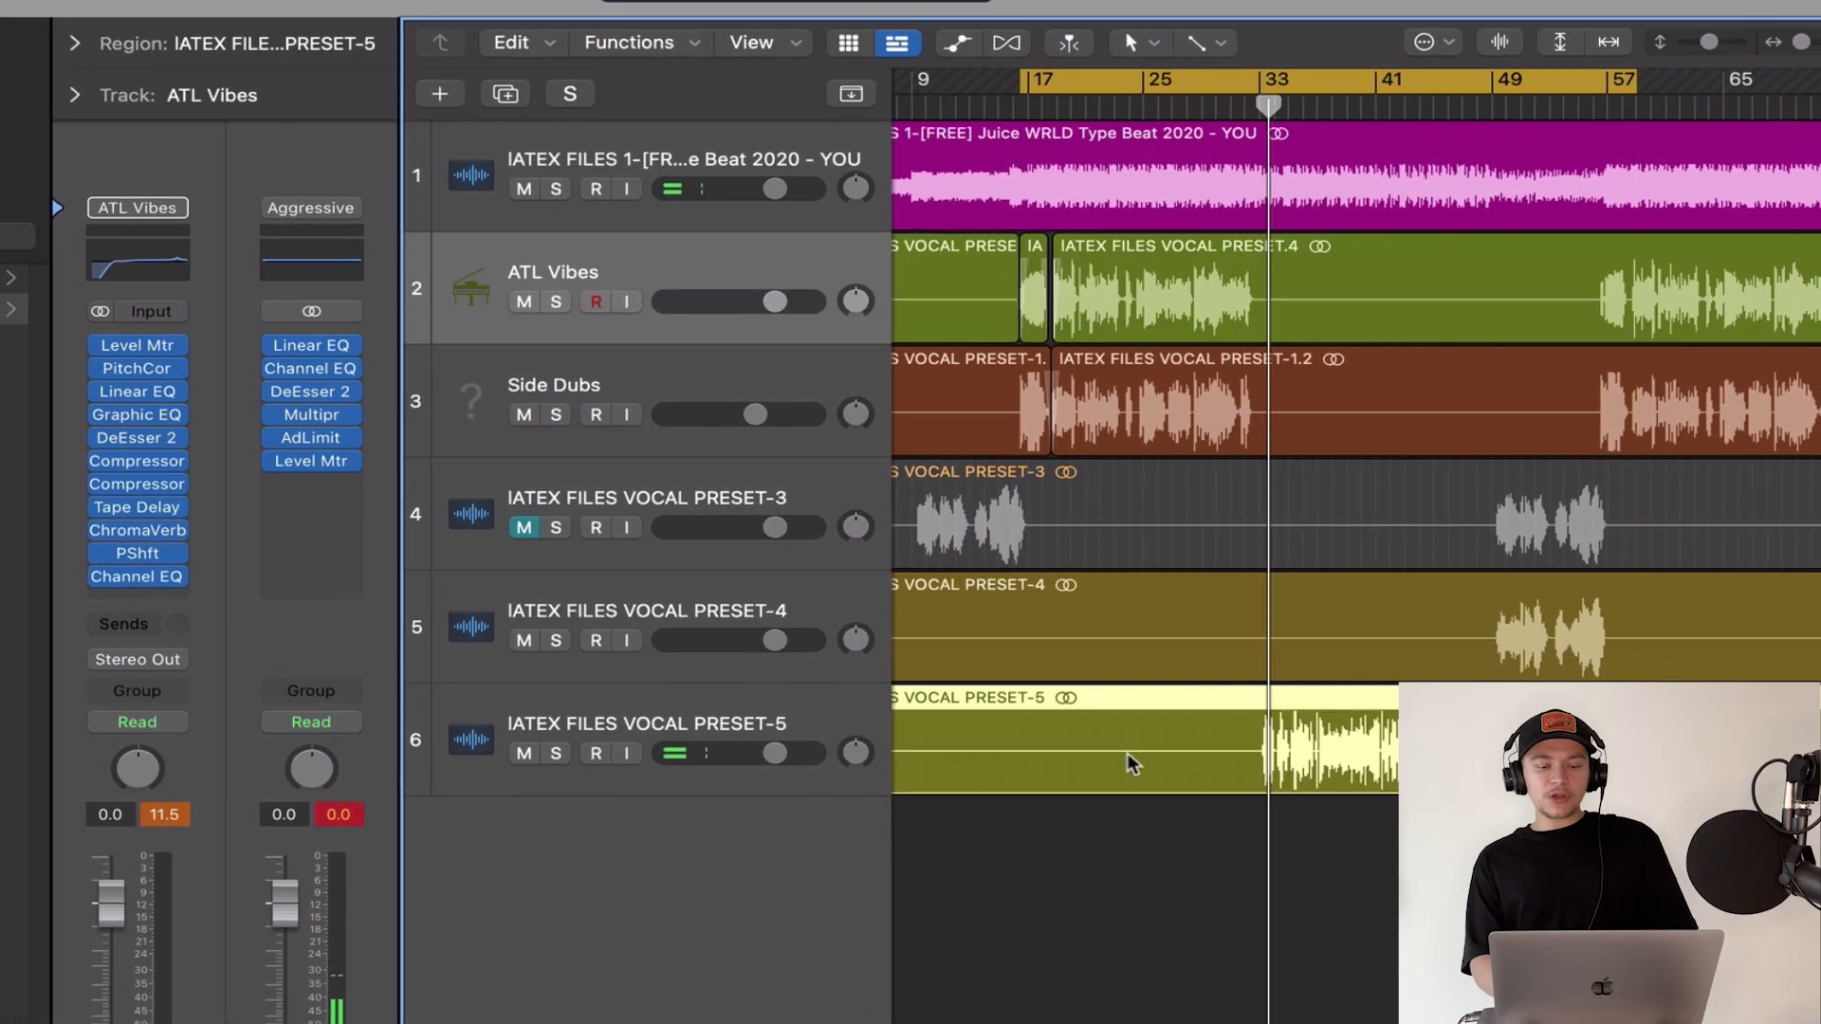
{"action": "left_click_drag", "start_coordinate": [701, 725], "coordinate": [700, 270]}
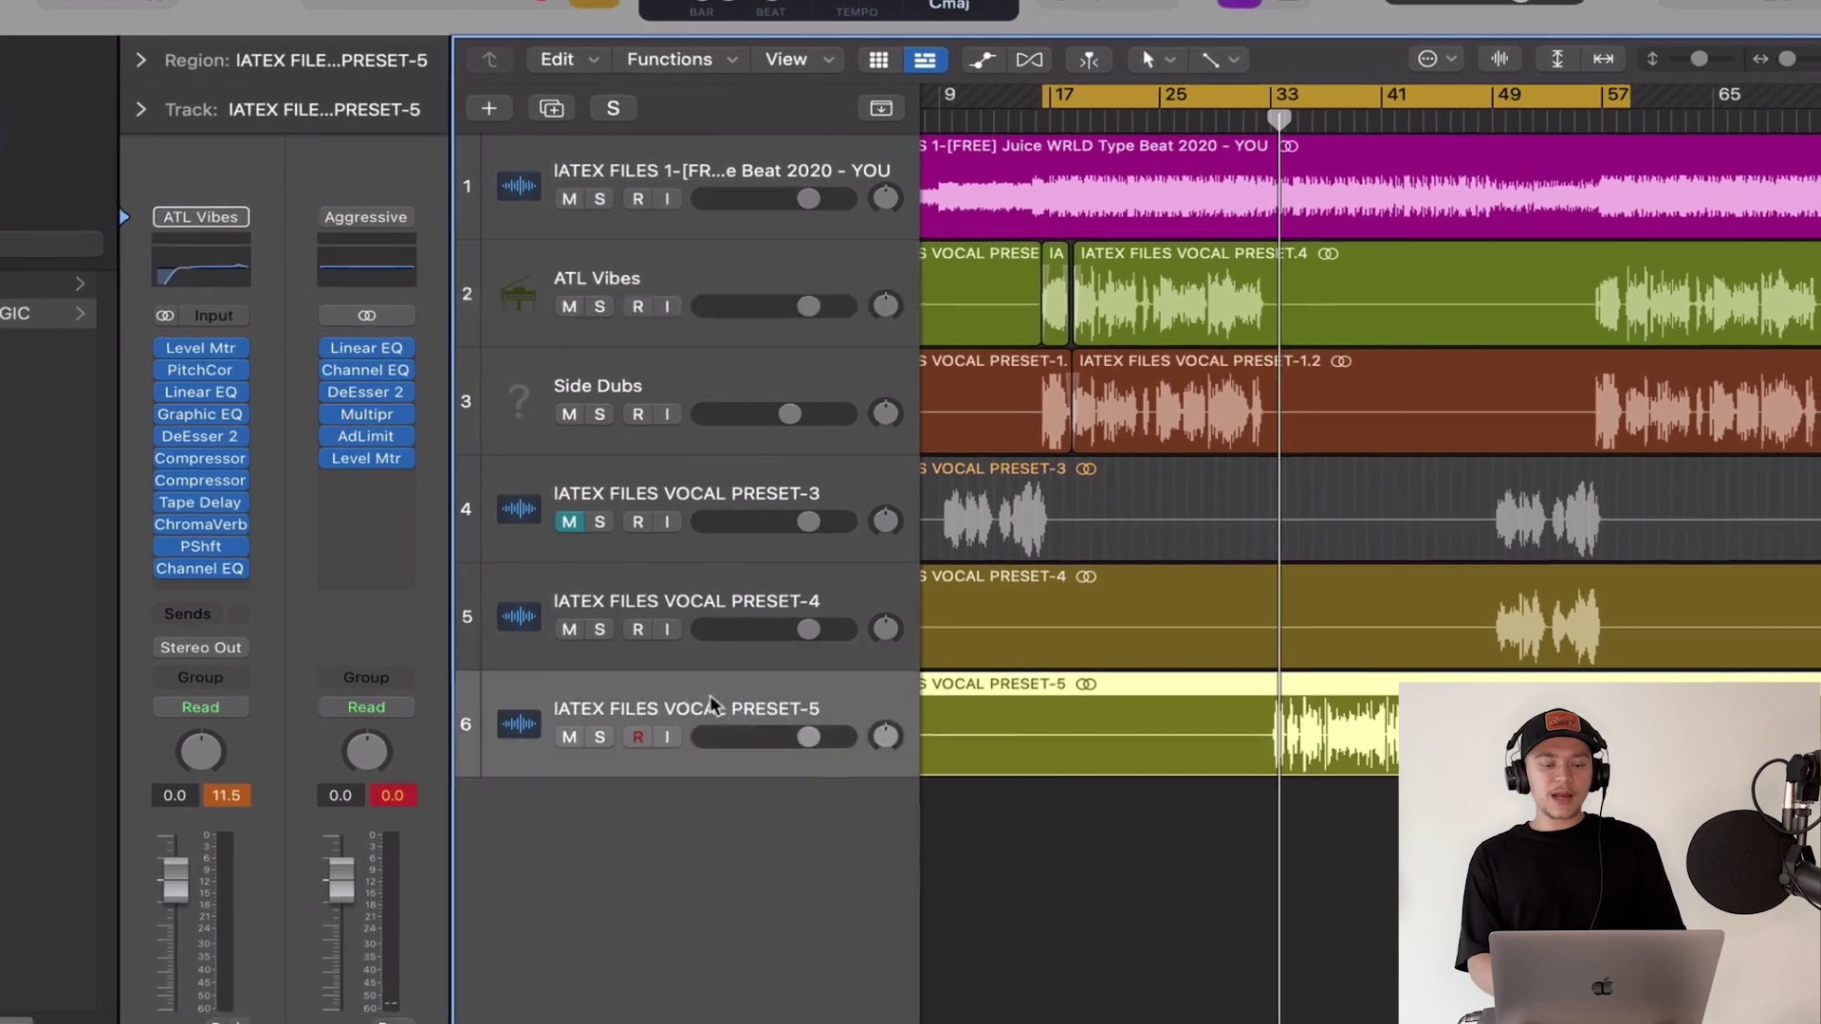
{"action": "left_click", "coordinate": [738, 276]}
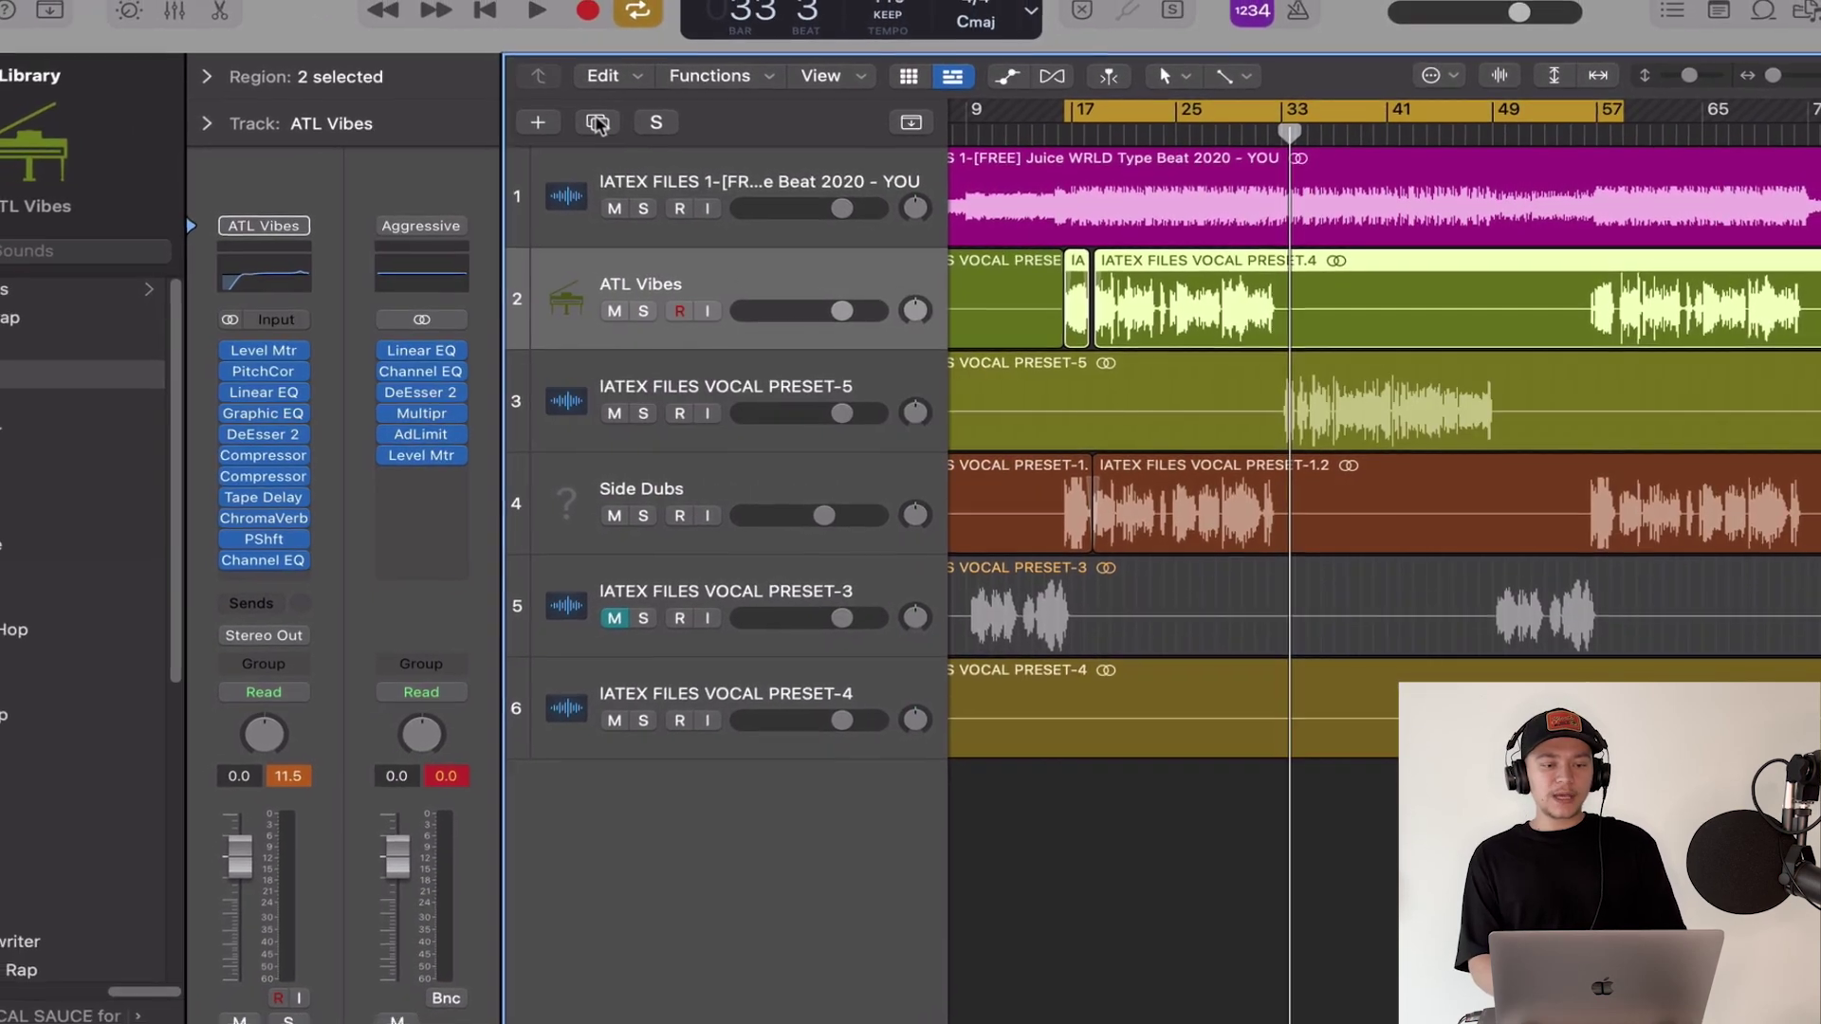
{"action": "left_click", "coordinate": [618, 131]}
{"action": "left_click_drag", "start_coordinate": [1385, 503], "coordinate": [1385, 398]}
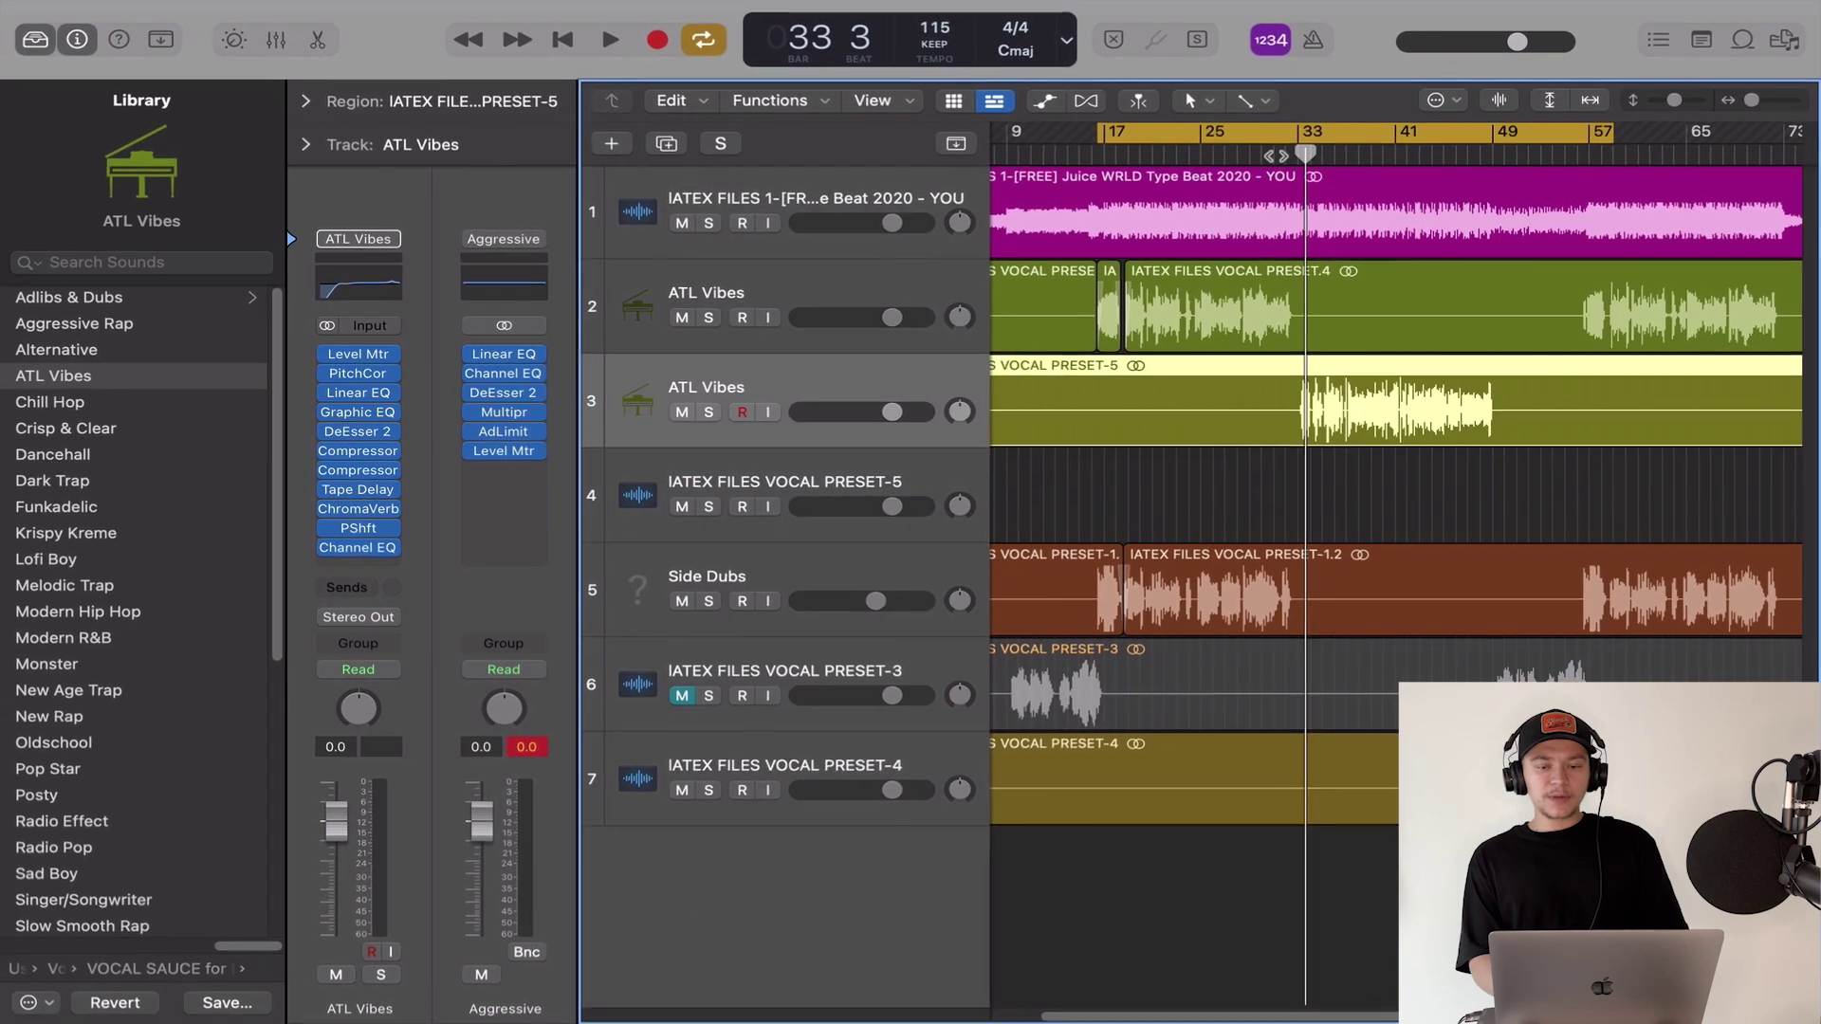
- Play the song from just before bar 33 to hear the vocal on the duplicated ATL Vibes track
{"action": "left_click", "coordinate": [1275, 156]}
{"action": "key", "text": "space"}
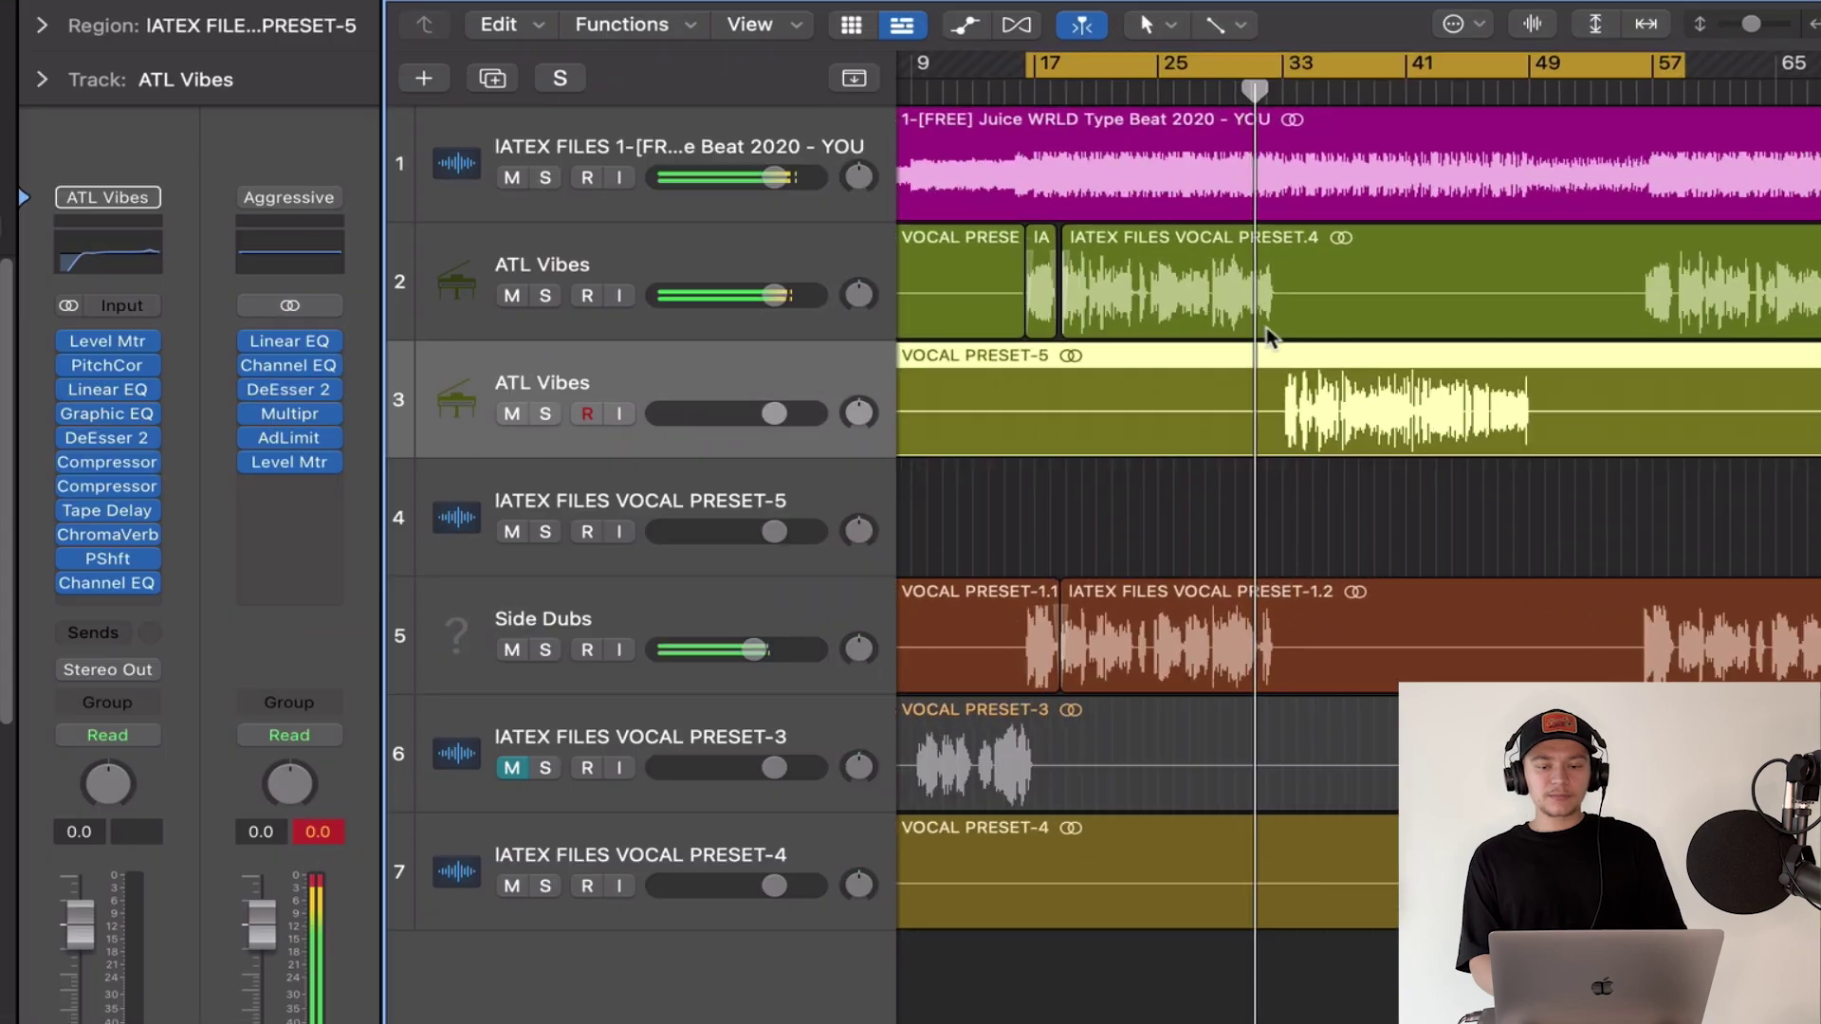
{"action": "scroll", "coordinate": [1288, 350], "scroll_direction": "up", "scroll_amount": 10}
{"action": "scroll", "coordinate": [1289, 351], "scroll_direction": "right", "scroll_amount": 3}
{"action": "scroll", "coordinate": [1267, 328], "scroll_direction": "down", "scroll_amount": 10}
{"action": "scroll", "coordinate": [1267, 328], "scroll_direction": "left", "scroll_amount": 5}
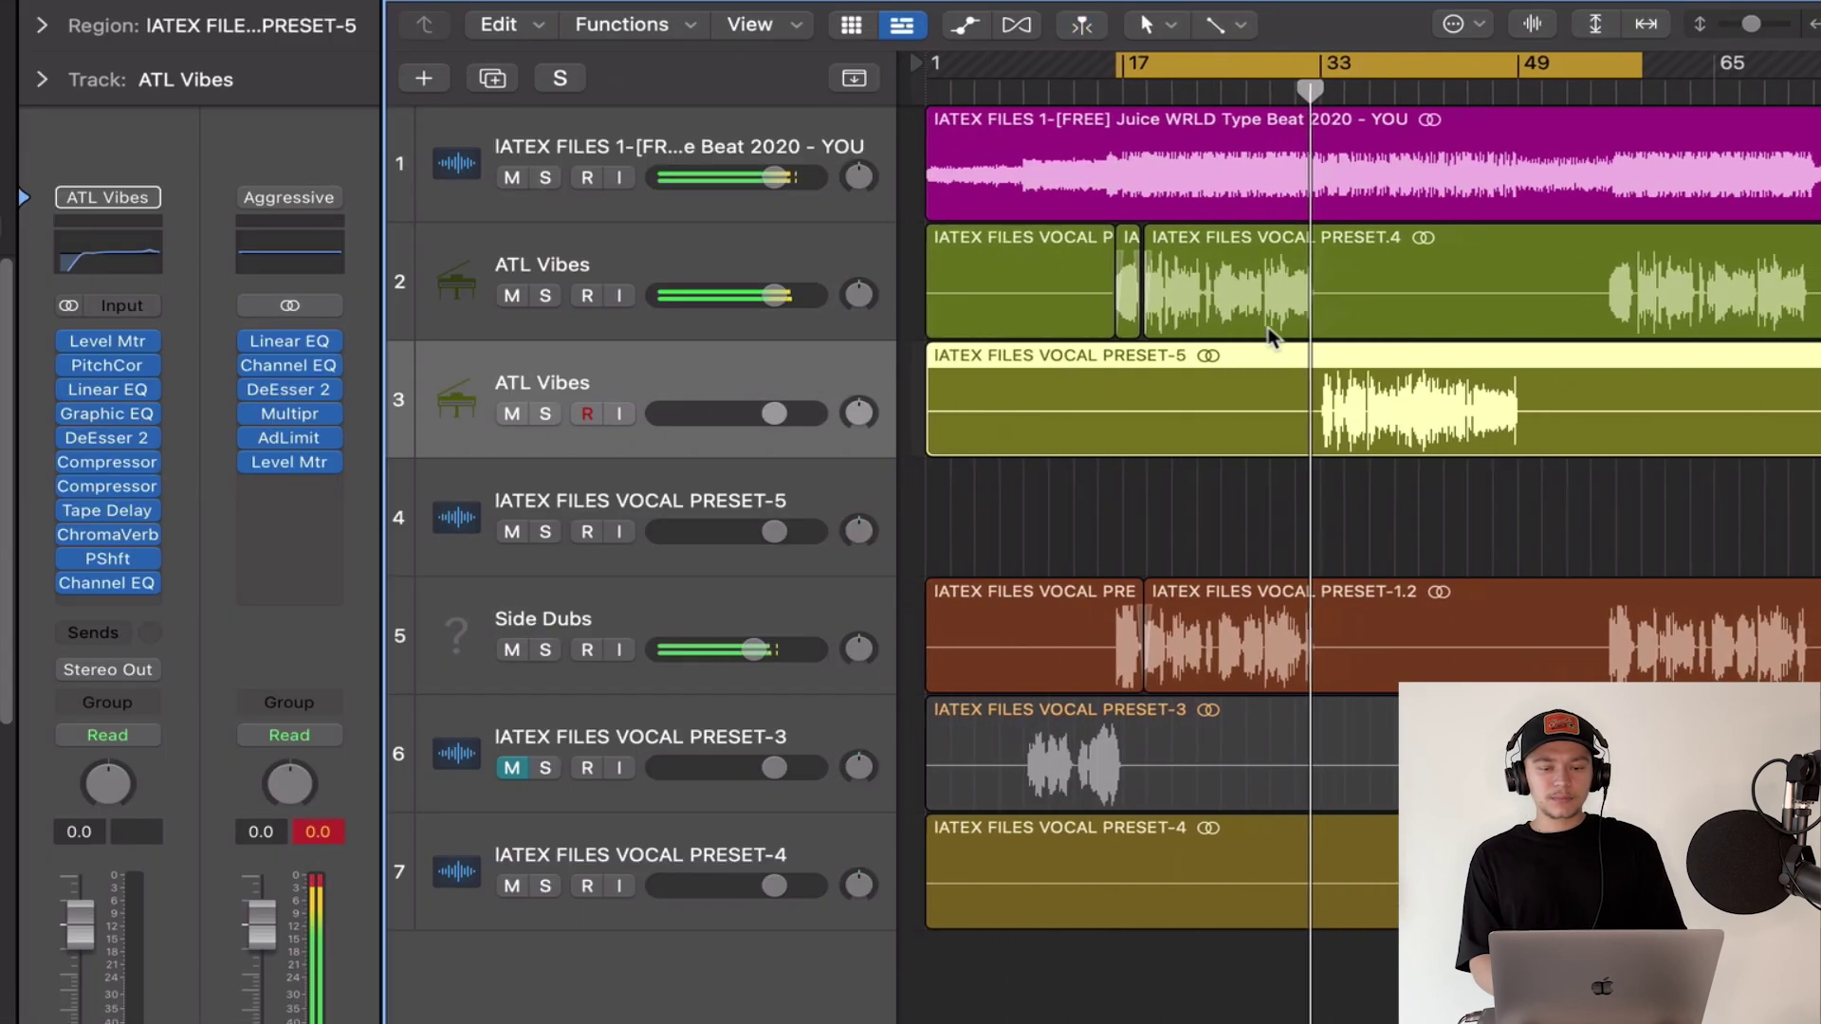
{"action": "scroll", "coordinate": [1267, 328], "scroll_direction": "up", "scroll_amount": 10}
{"action": "scroll", "coordinate": [1267, 327], "scroll_direction": "down", "scroll_amount": 5}
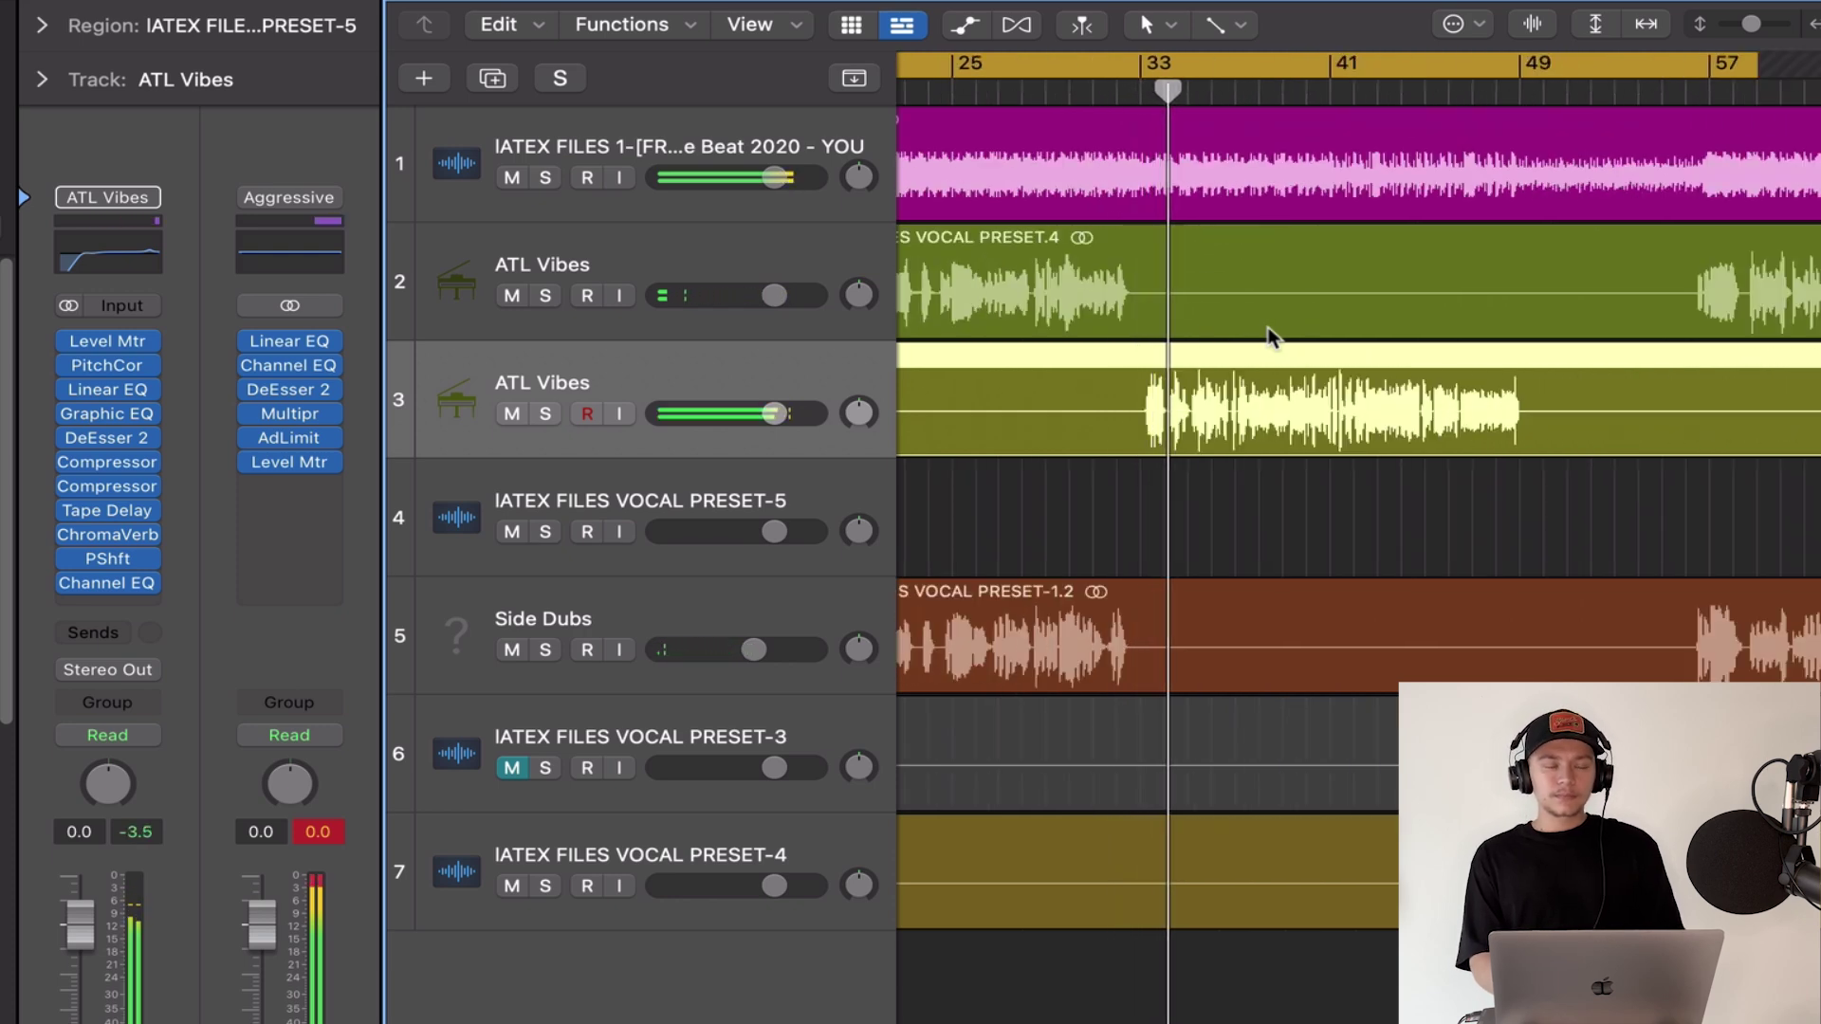
- Set the Channel EQ high shelf on the duplicated ATL Vibes track to 9850 Hz at +1.1 dB and close it
{"action": "left_click", "coordinate": [106, 582]}
{"action": "left_click_drag", "start_coordinate": [1531, 430], "coordinate": [1533, 444]}
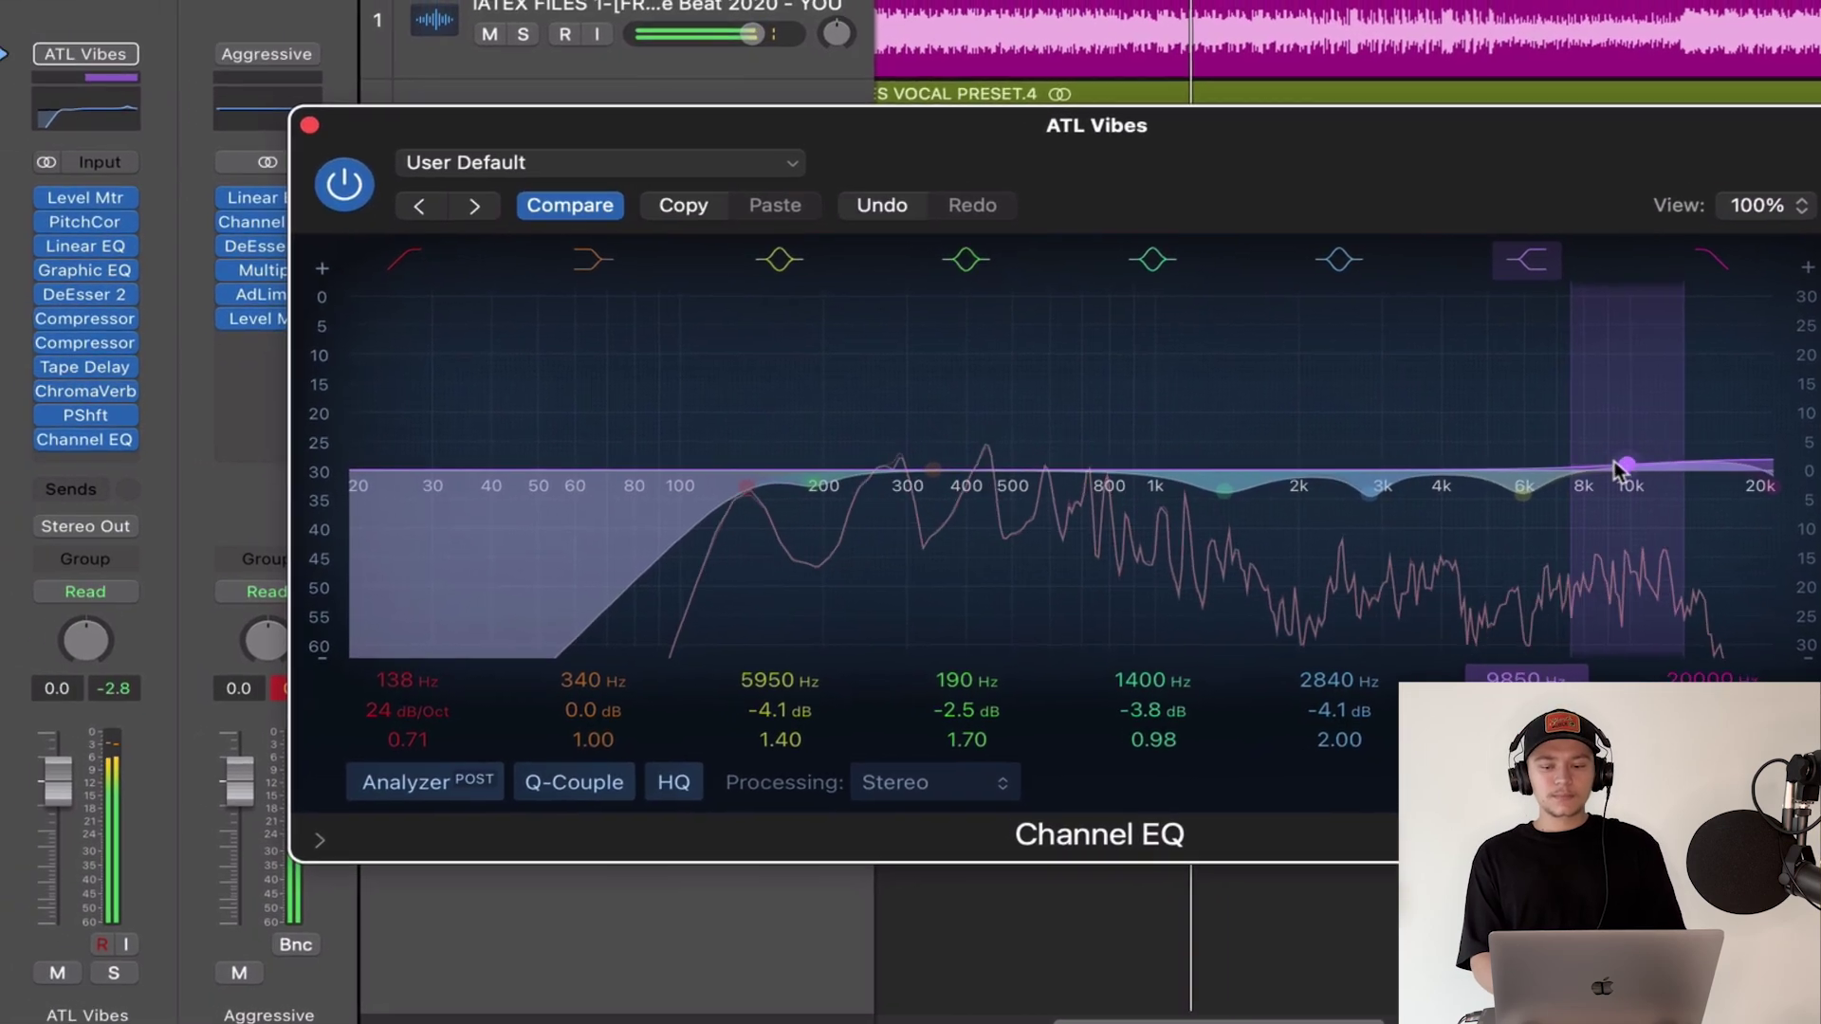
{"action": "left_click_drag", "start_coordinate": [1348, 161], "coordinate": [1001, 129]}
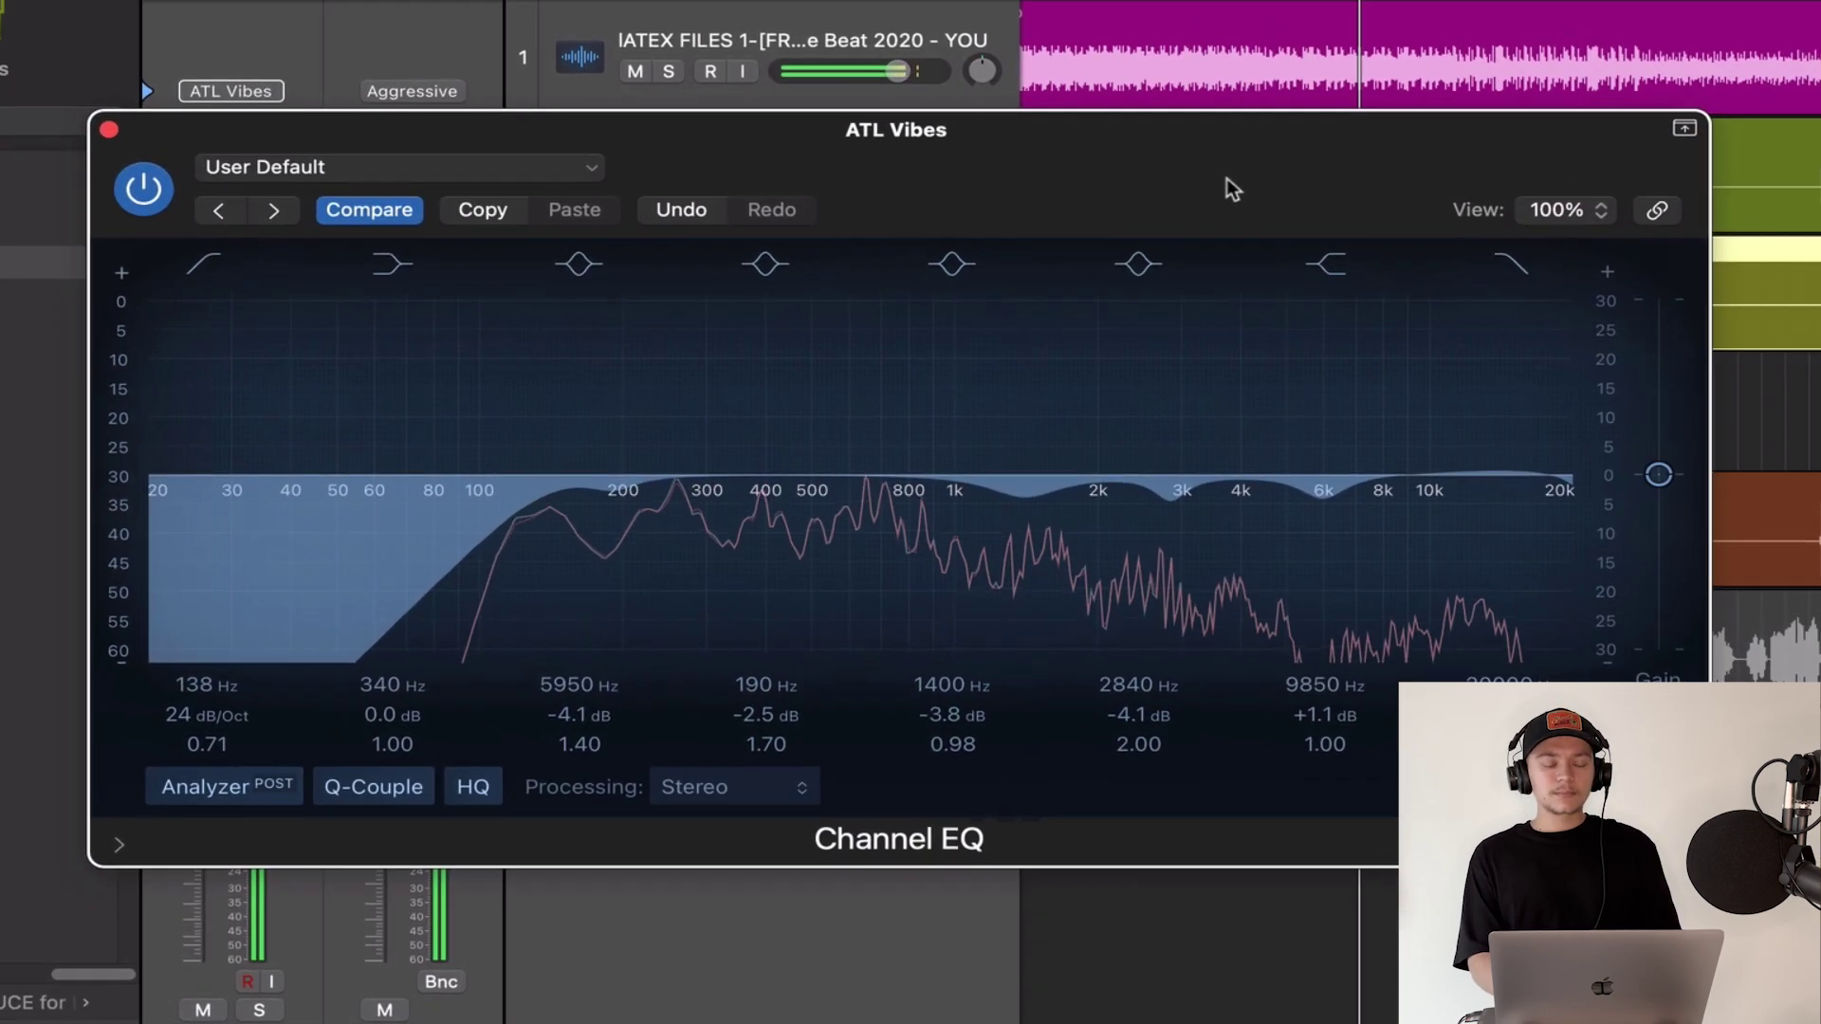
{"action": "left_click", "coordinate": [109, 129]}
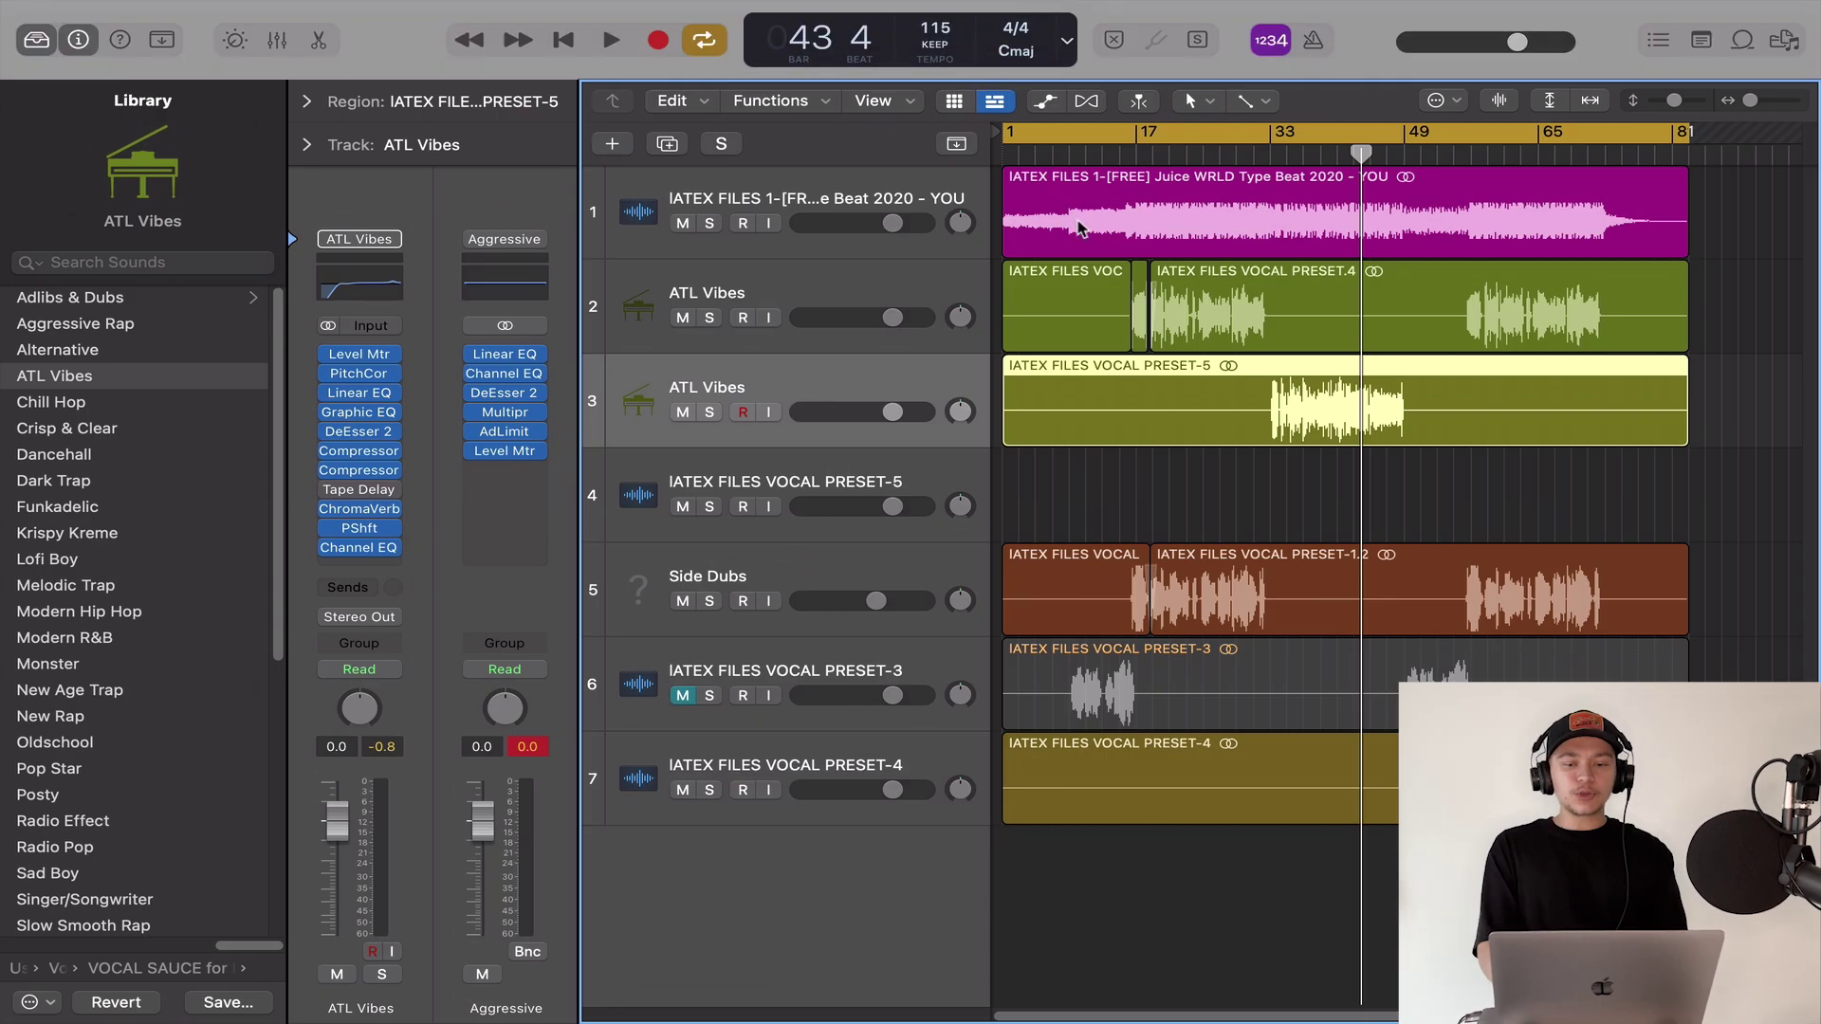
- Select the beat region and open the bounce settings for the whole project, bars 1 to 83, with Wave as the file format
{"action": "left_click", "coordinate": [1079, 227]}
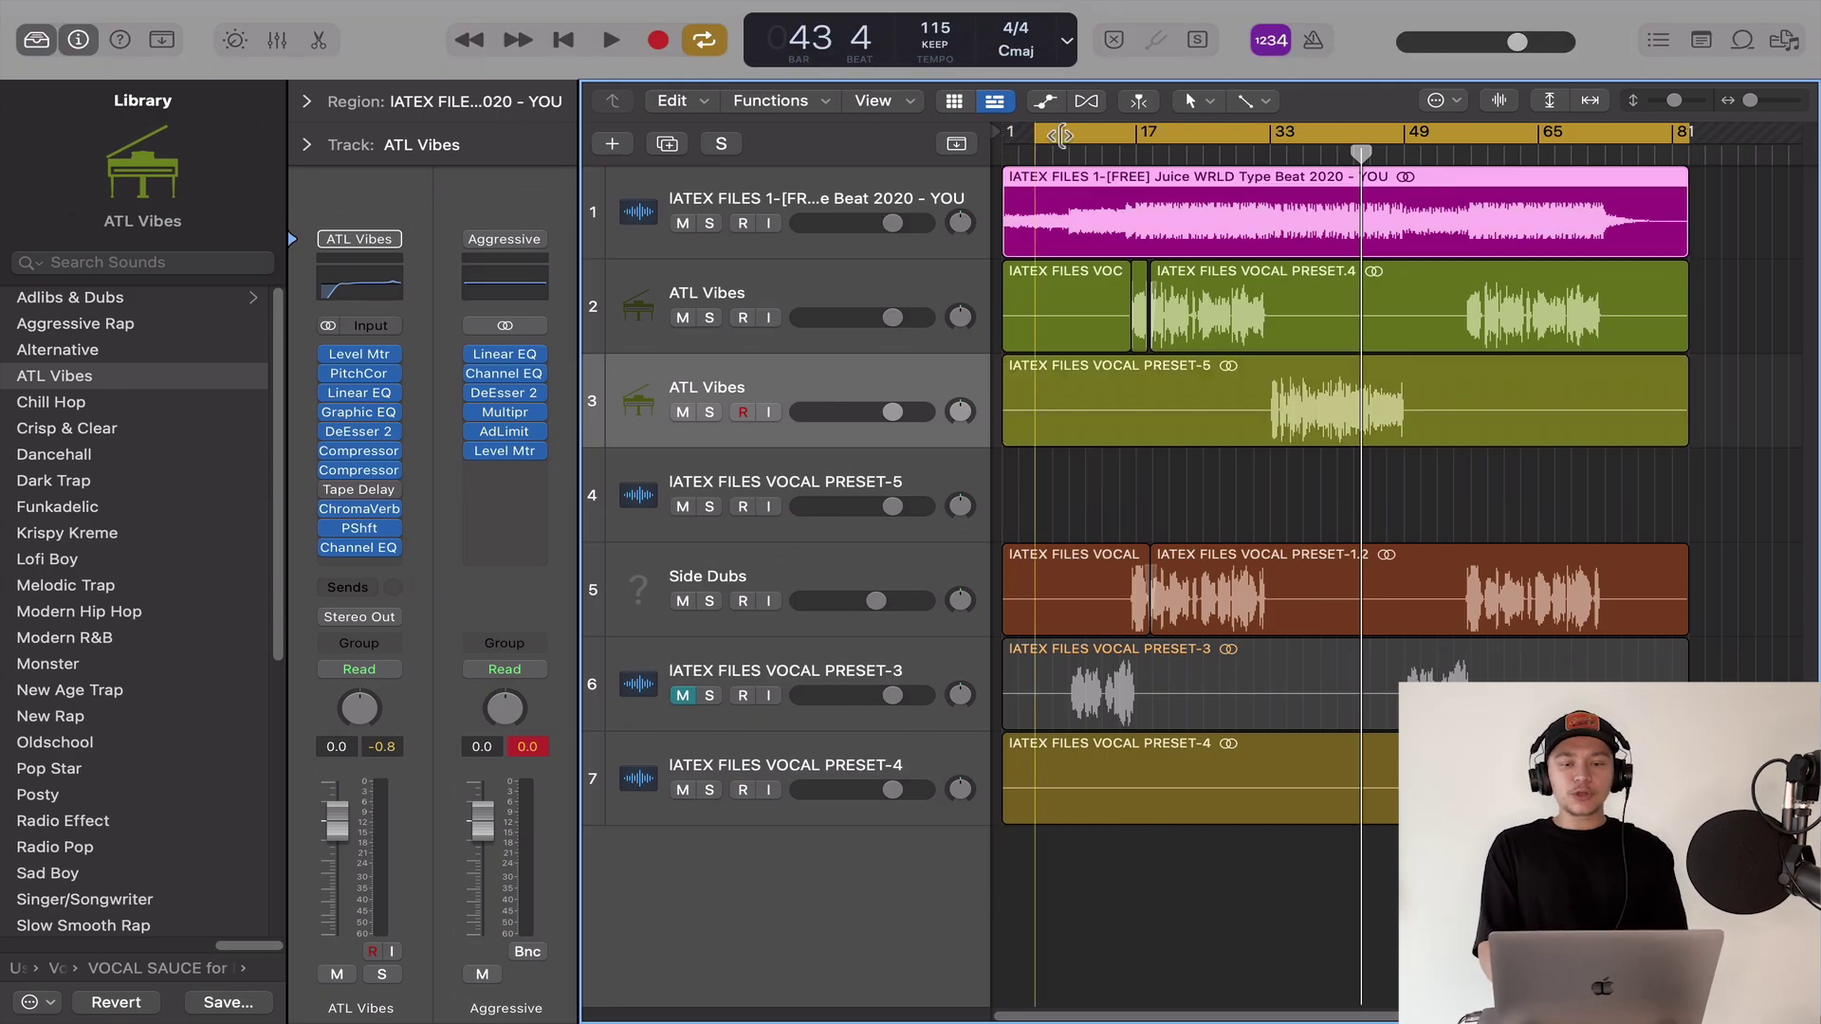
{"action": "scroll", "coordinate": [1706, 232], "scroll_direction": "up", "scroll_amount": 10}
{"action": "scroll", "coordinate": [1707, 232], "scroll_direction": "right", "scroll_amount": 20}
{"action": "scroll", "coordinate": [1707, 232], "scroll_direction": "up", "scroll_amount": 5}
{"action": "scroll", "coordinate": [1524, 183], "scroll_direction": "right", "scroll_amount": 10}
{"action": "scroll", "coordinate": [1281, 374], "scroll_direction": "down", "scroll_amount": 10}
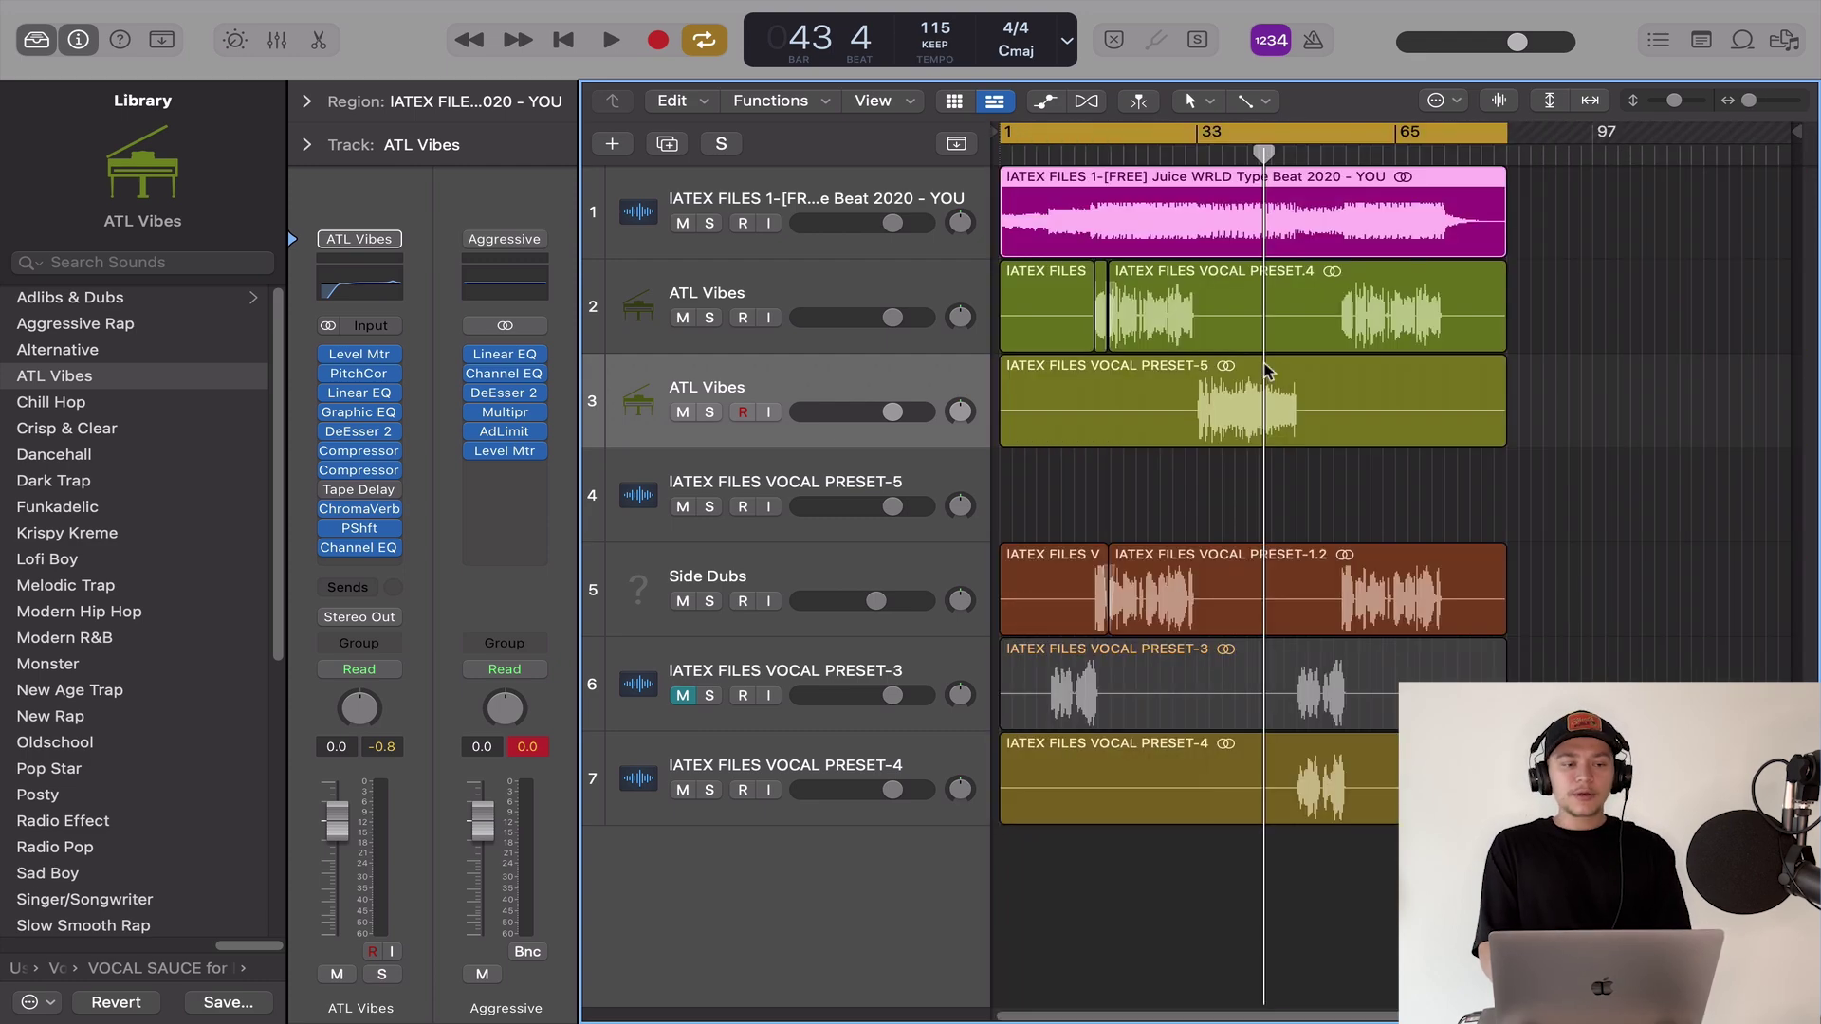
{"action": "left_click", "coordinate": [204, 12]}
{"action": "mouse_move", "coordinate": [253, 583]}
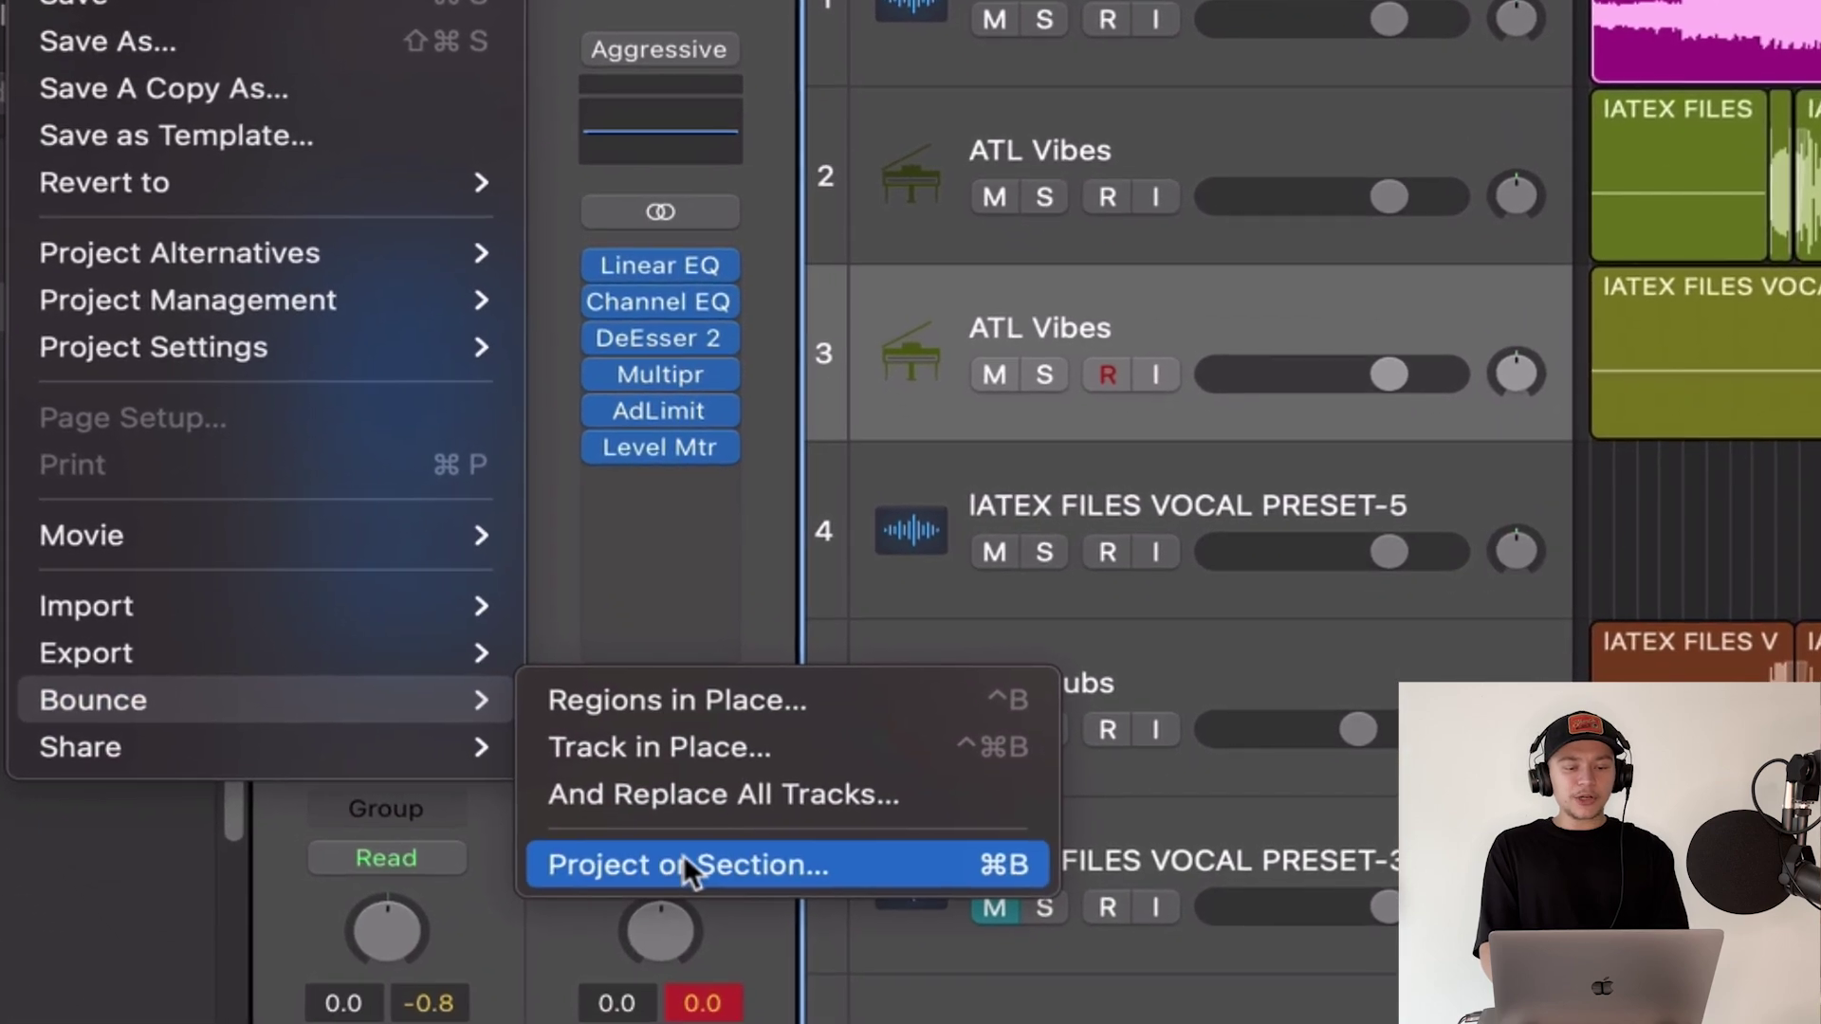
{"action": "left_click", "coordinate": [735, 946]}
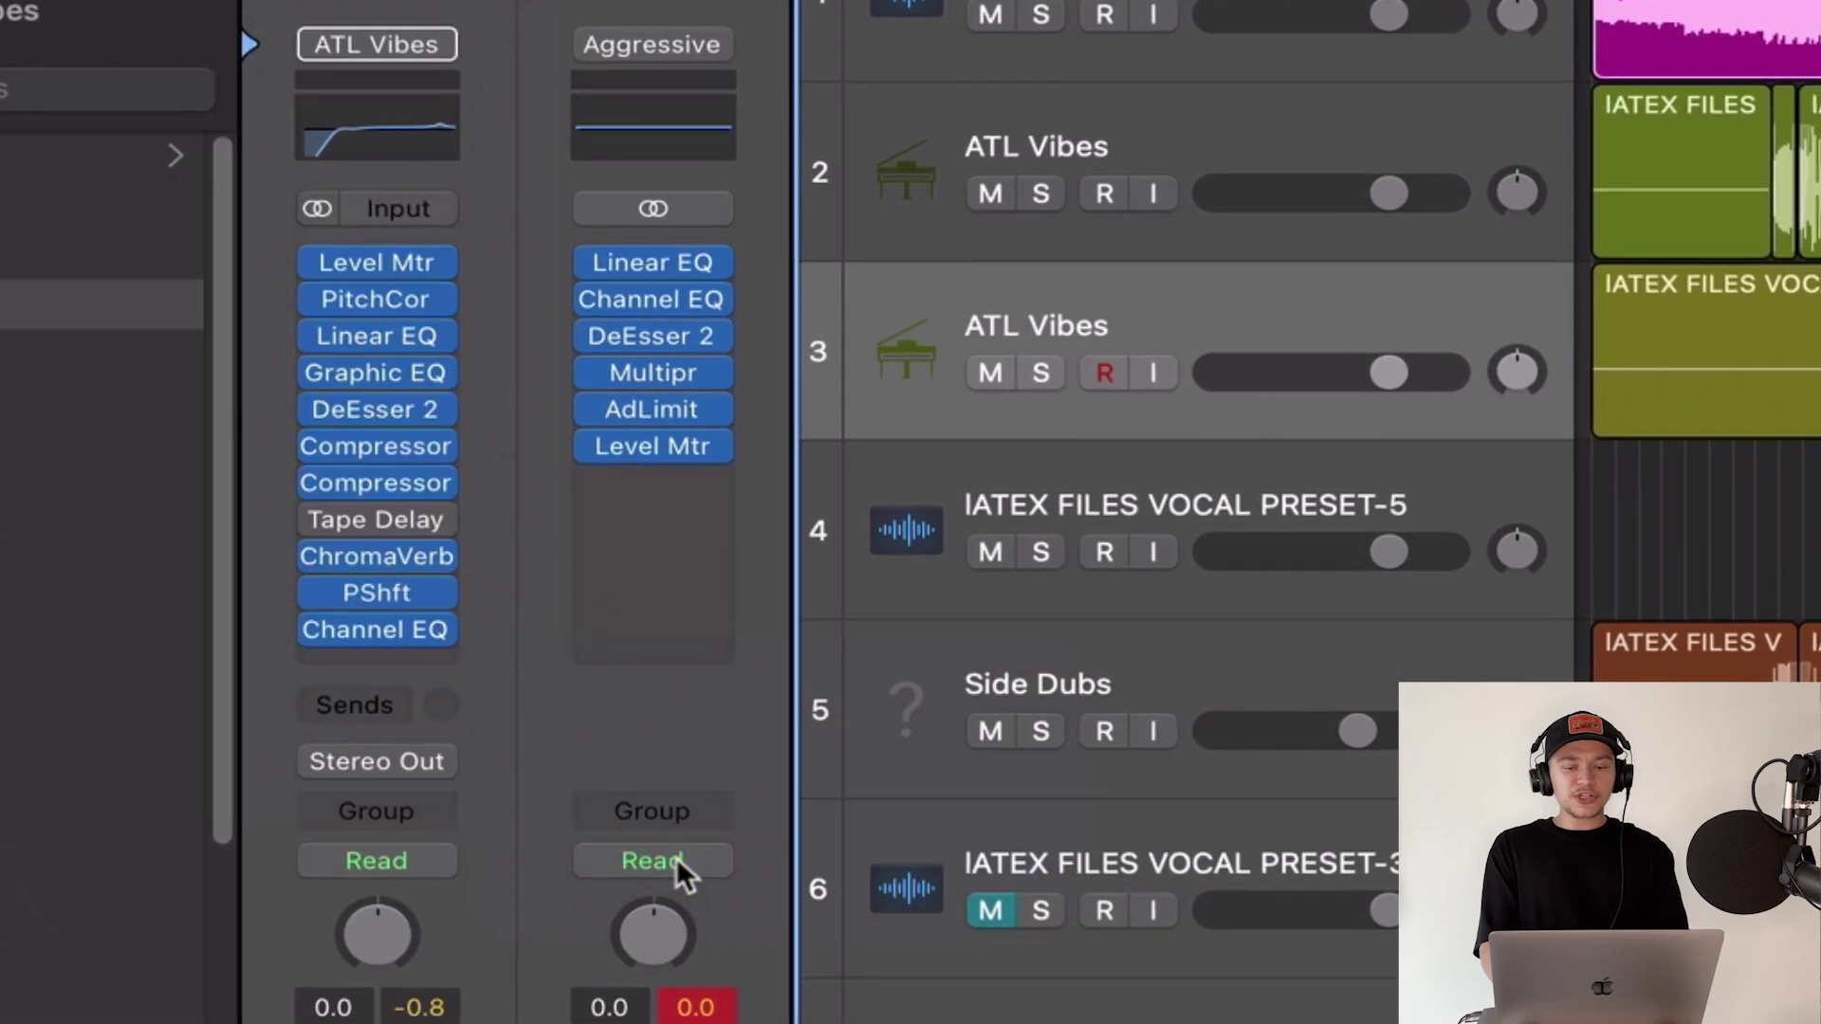
{"action": "left_click", "coordinate": [896, 178]}
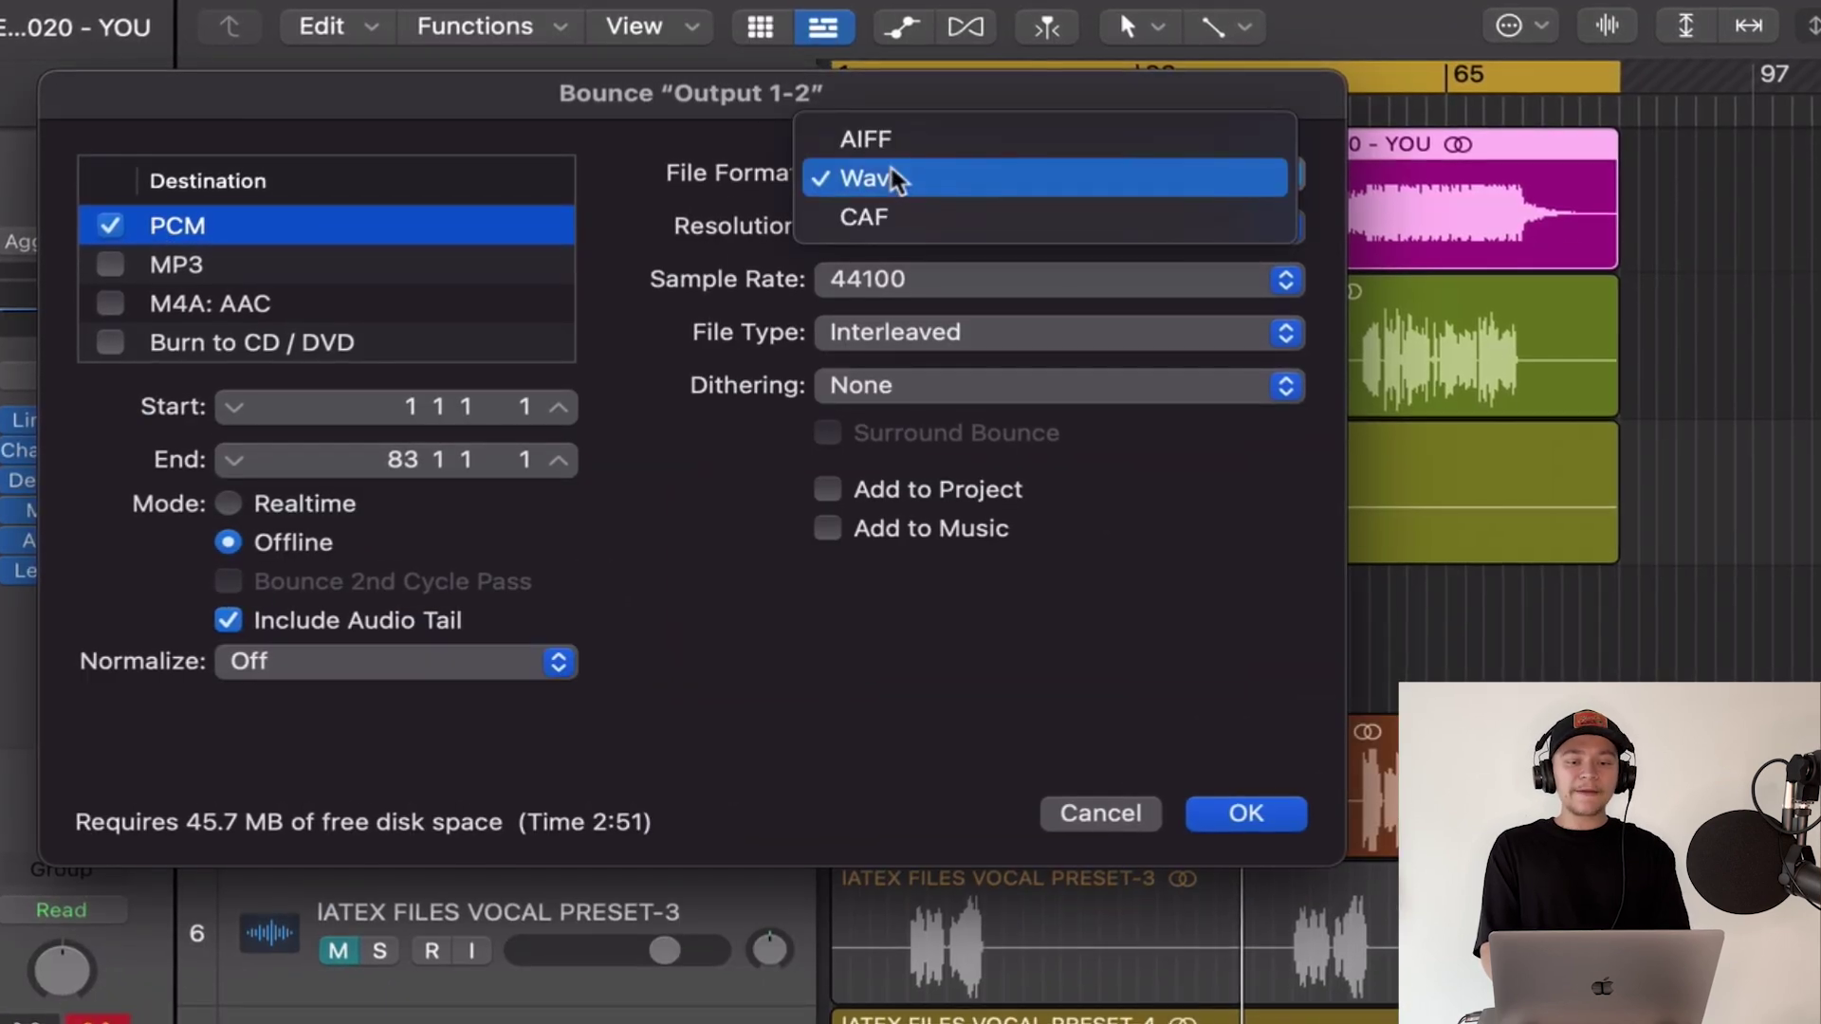
{"action": "left_click", "coordinate": [896, 178]}
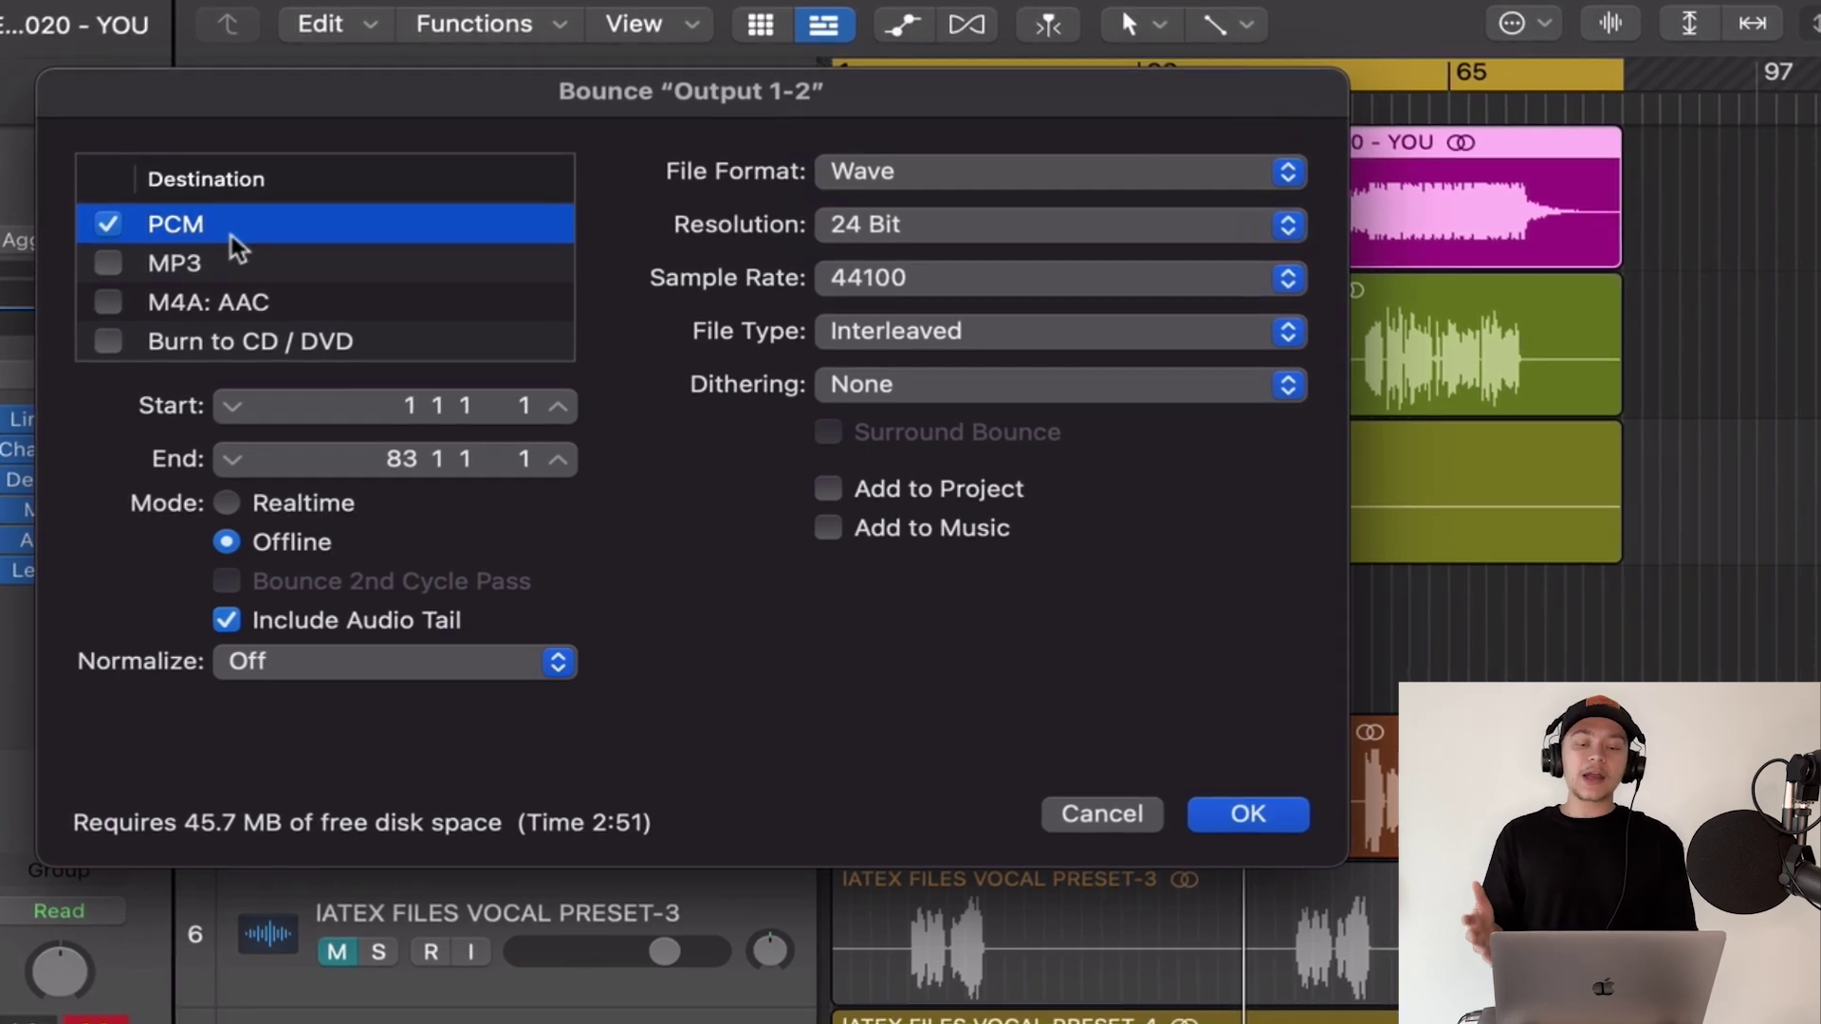
- Try MP3 as the bounce destination and switch back to PCM
{"action": "left_click", "coordinate": [105, 222]}
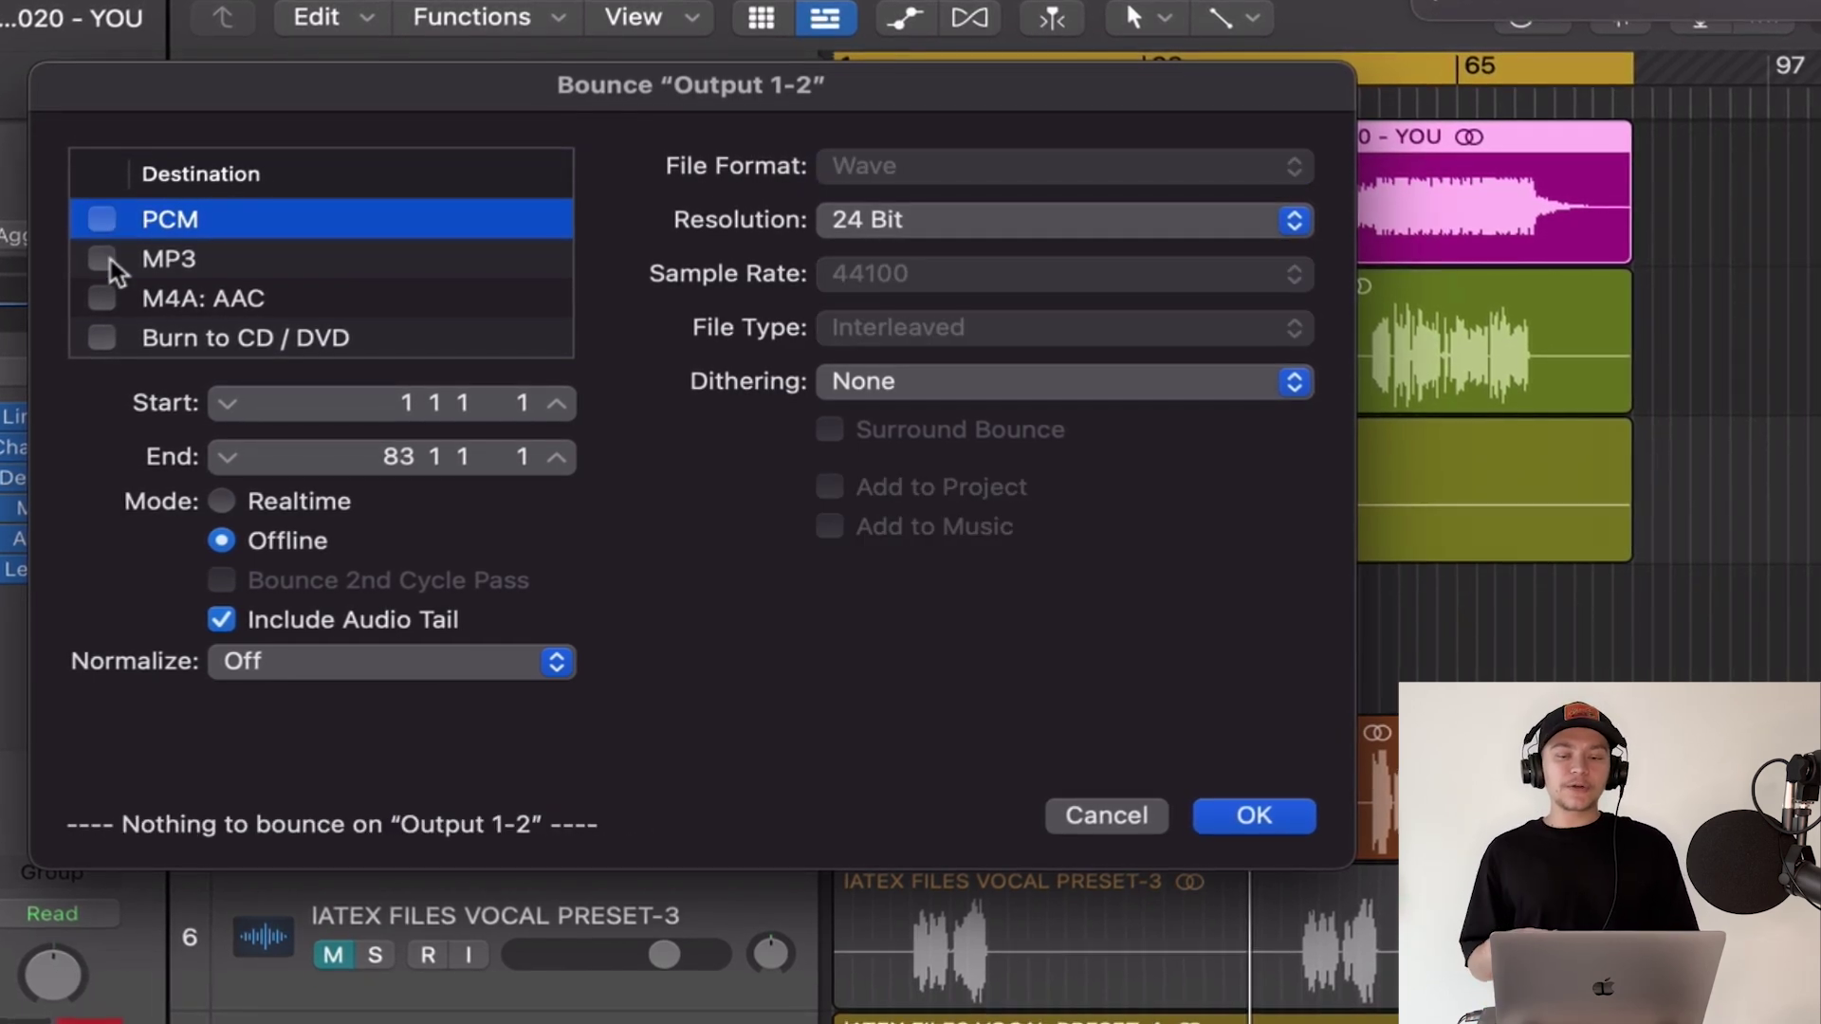
{"action": "left_click", "coordinate": [102, 259]}
{"action": "left_click", "coordinate": [248, 268]}
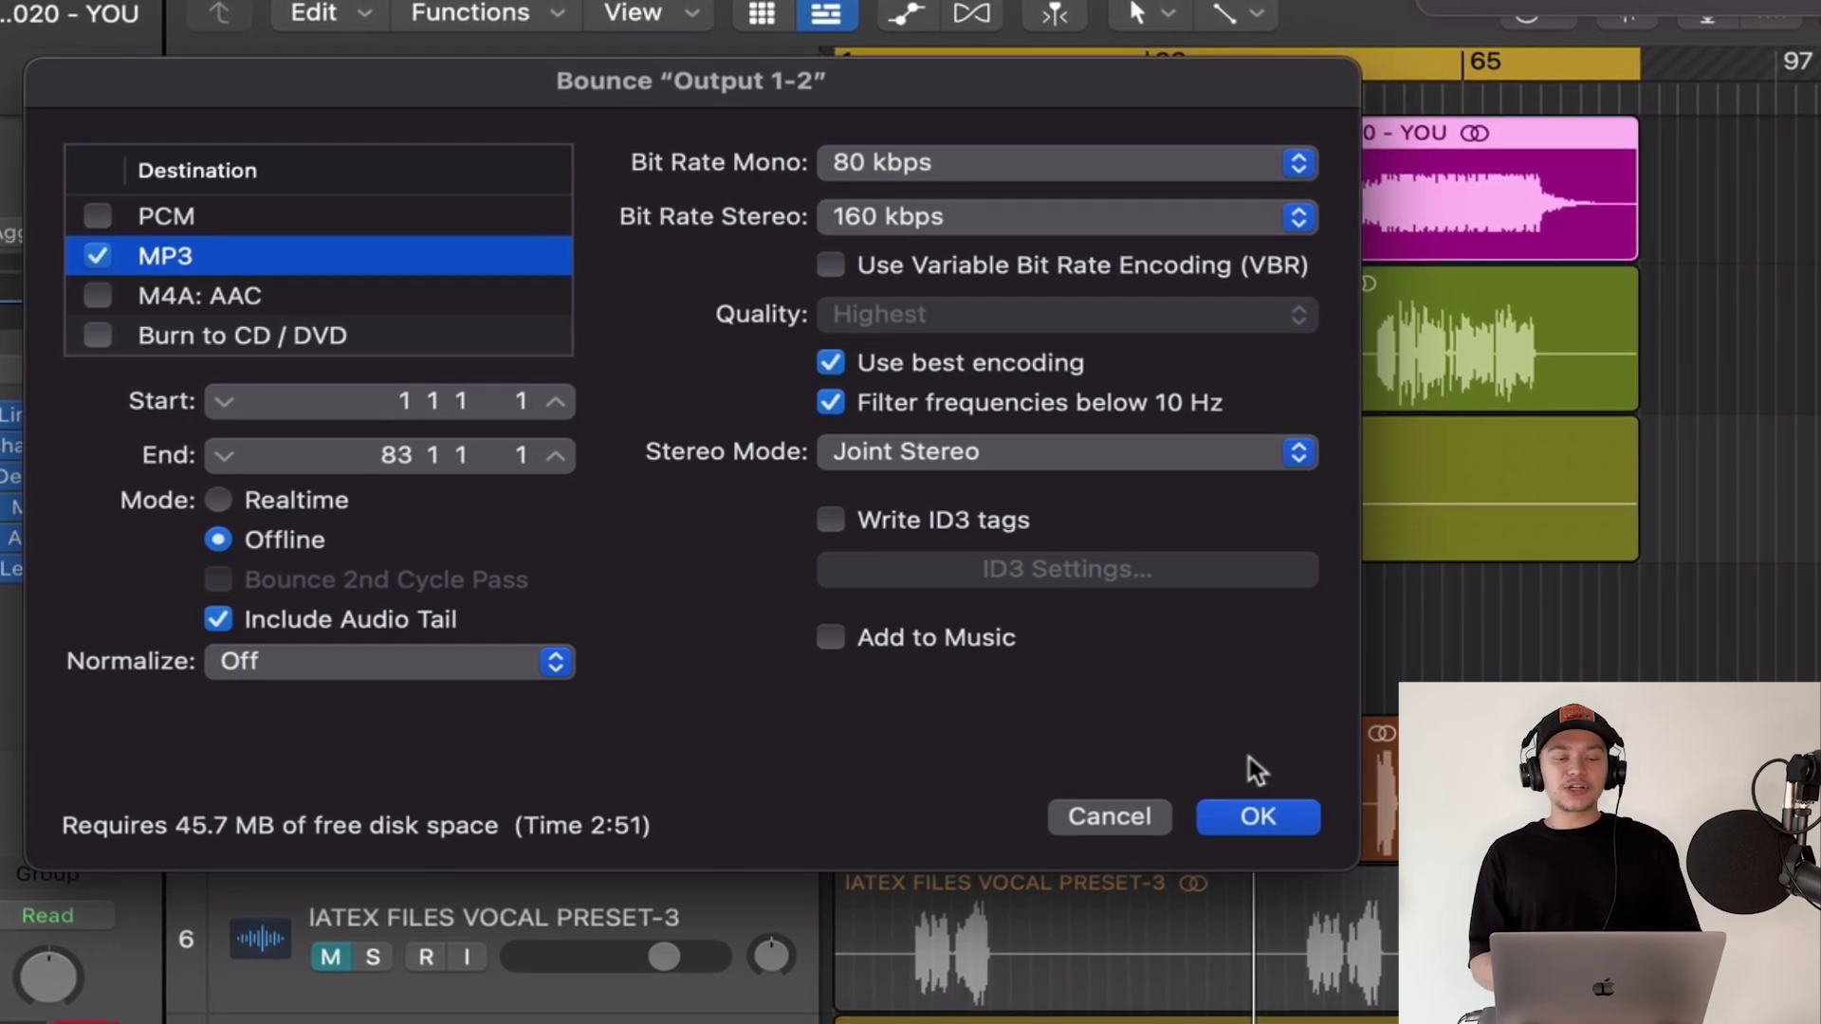
{"action": "left_click", "coordinate": [97, 254]}
{"action": "left_click", "coordinate": [95, 214]}
{"action": "left_click", "coordinate": [245, 228]}
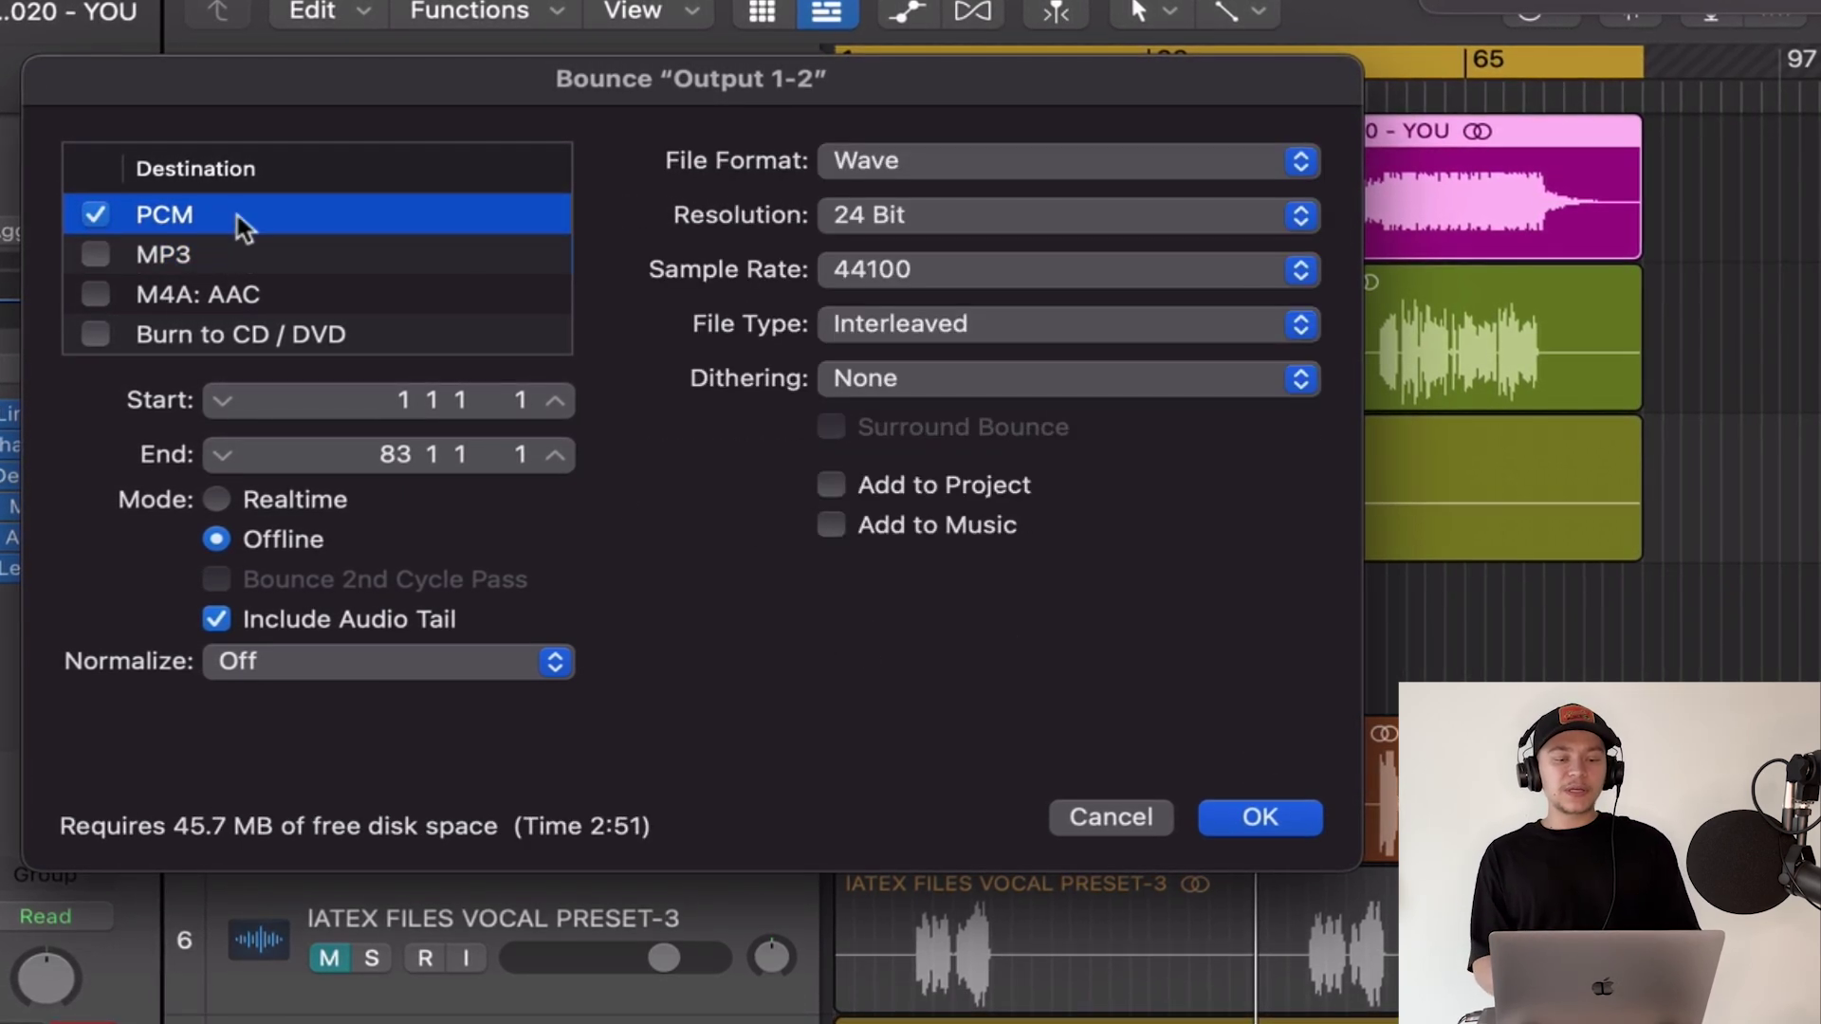
- Accept the bounce settings and bounce the project to the Desktop as SONG NAME 1
{"action": "left_click", "coordinate": [1259, 818]}
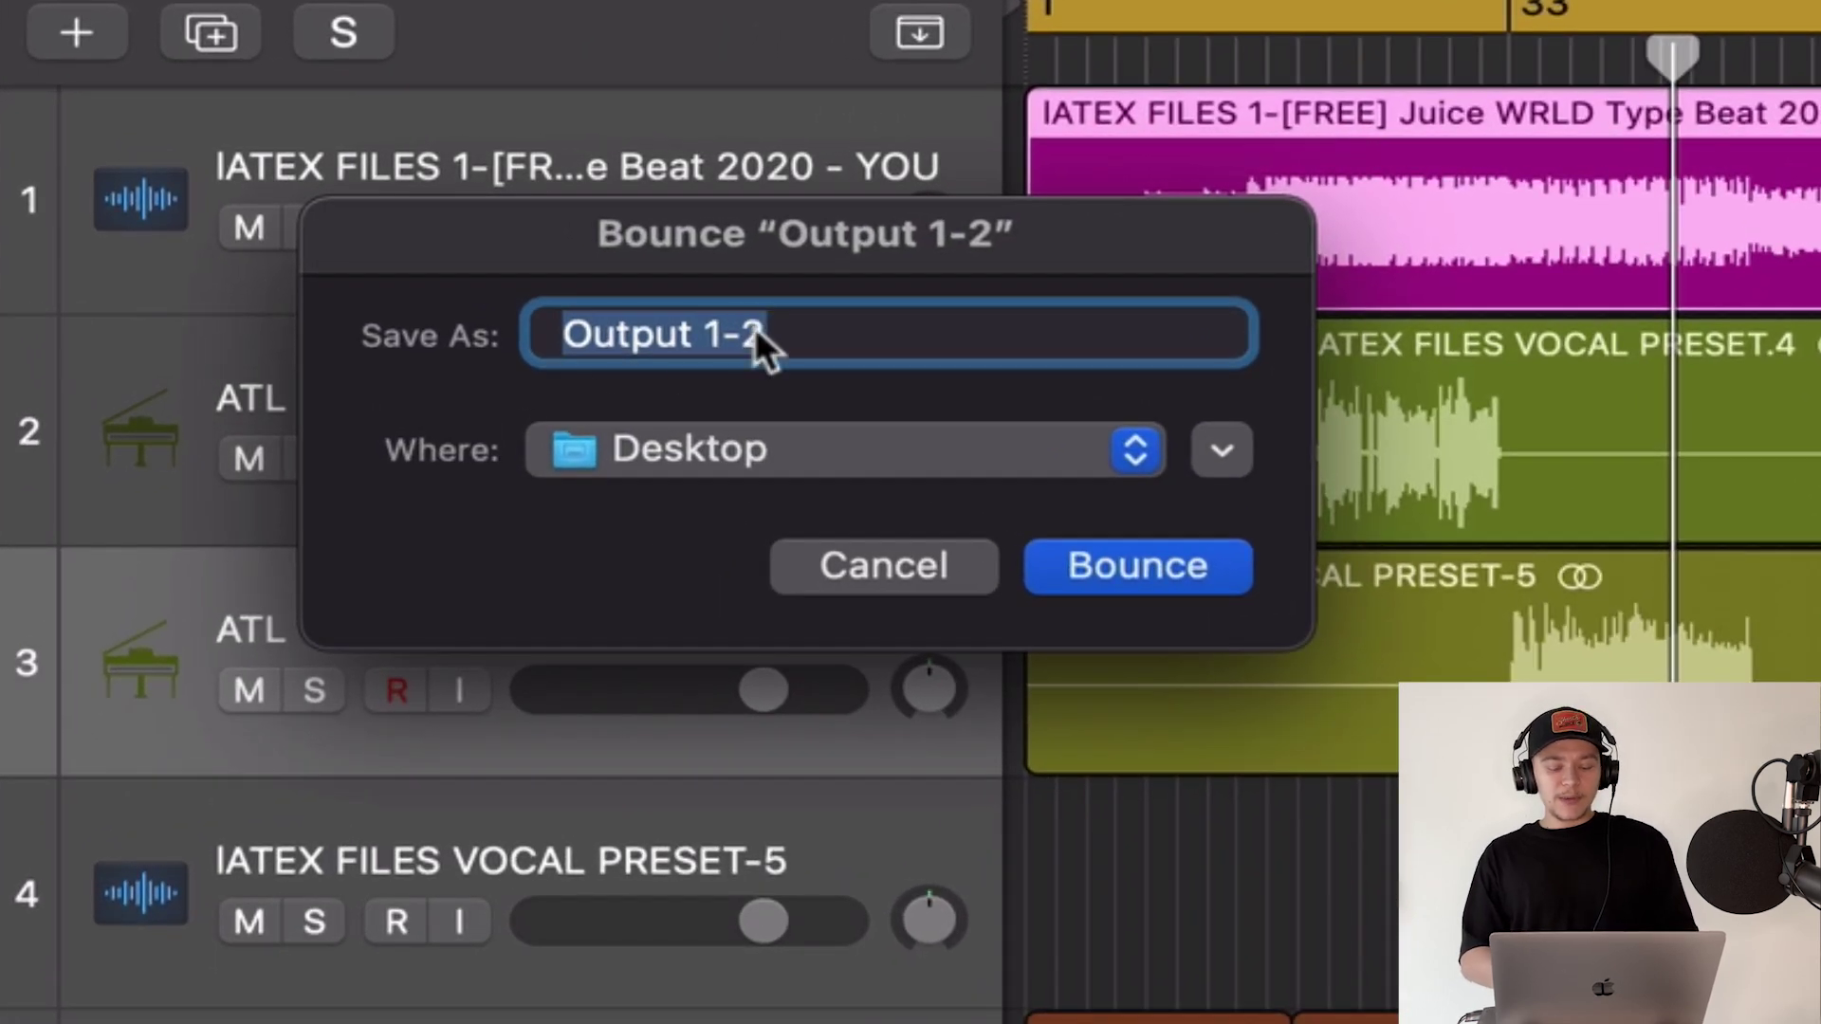
{"action": "type", "text": "SONG NAME 1"}
{"action": "left_click", "coordinate": [756, 450]}
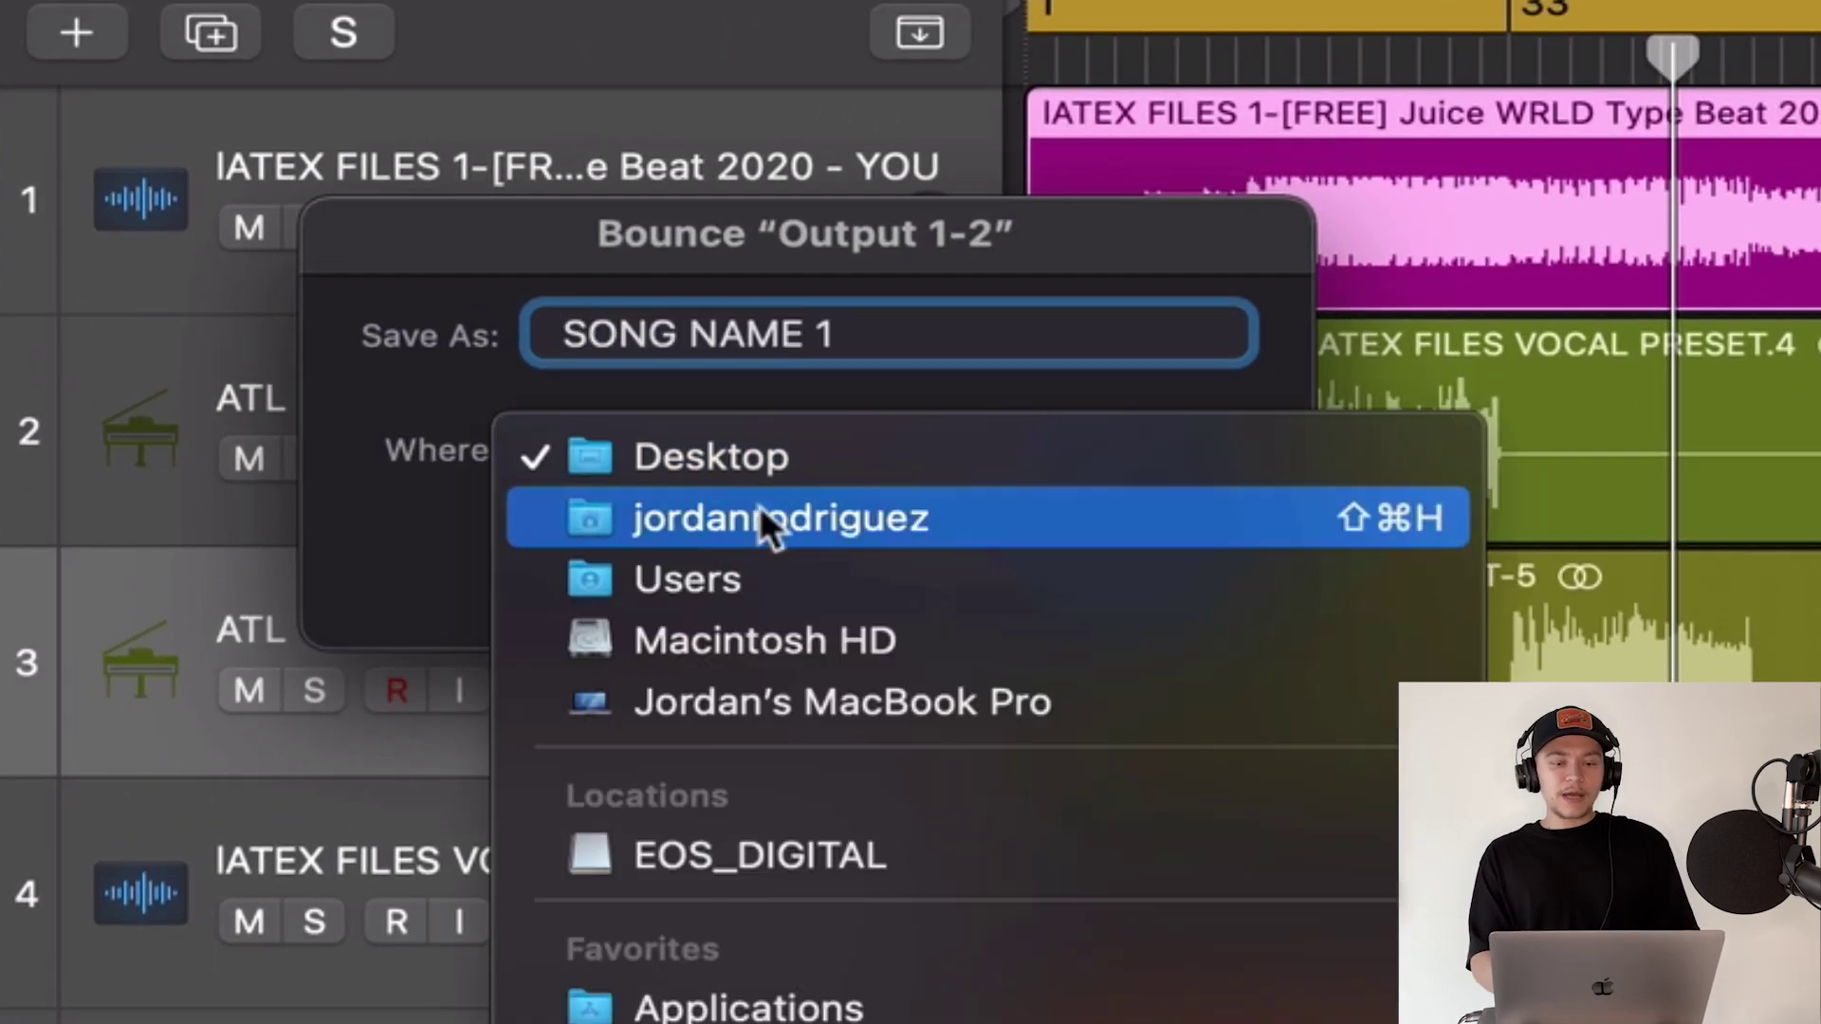
{"action": "left_click", "coordinate": [758, 451]}
{"action": "left_click", "coordinate": [1138, 567]}
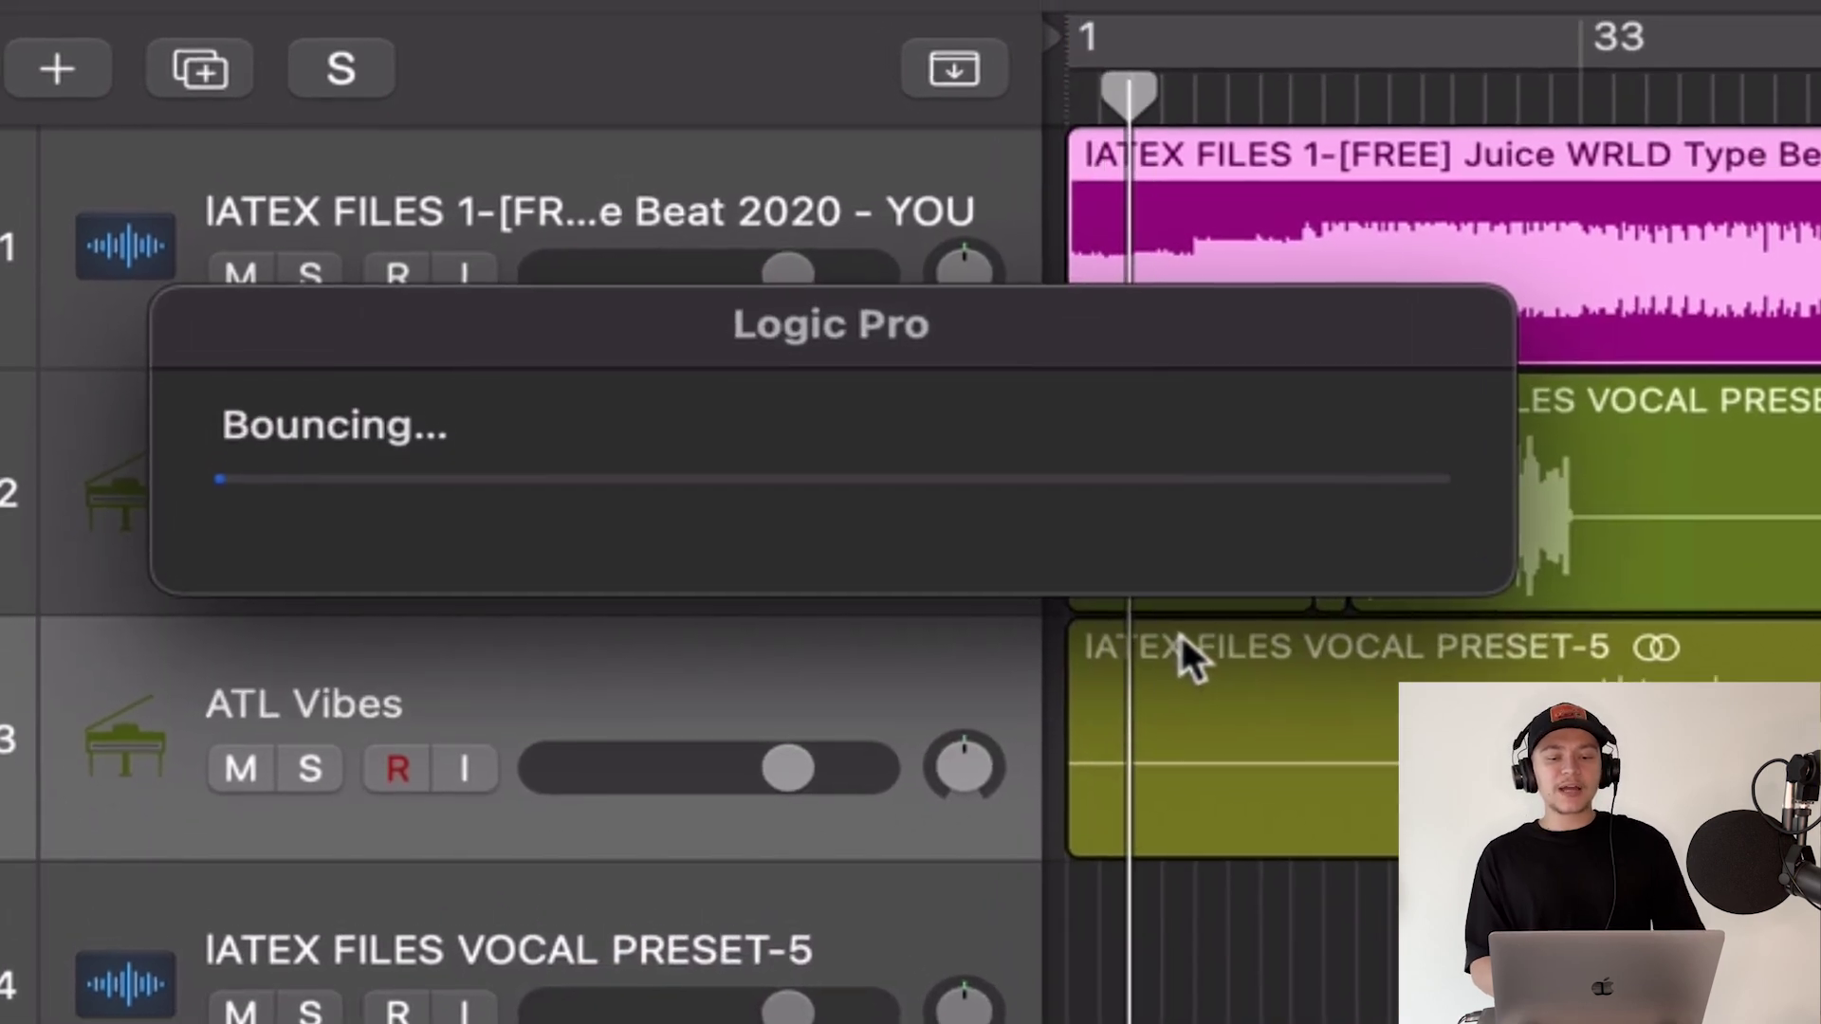